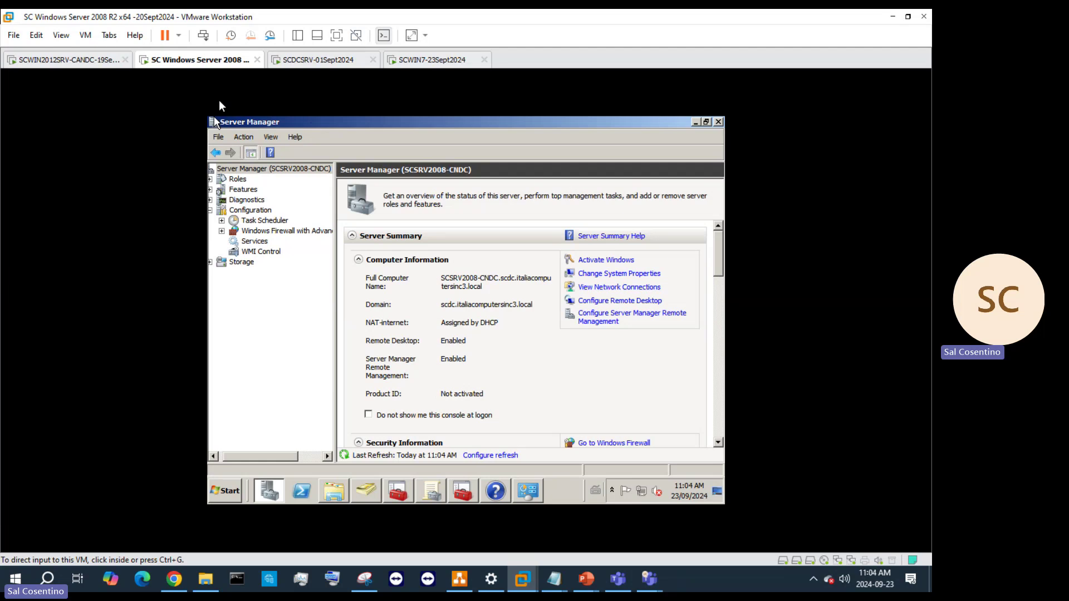
Switch to the SCWIN7-23Sept2024 virtual machine and set the Windows 7 time and currency format to English (Canada)
click(93, 61)
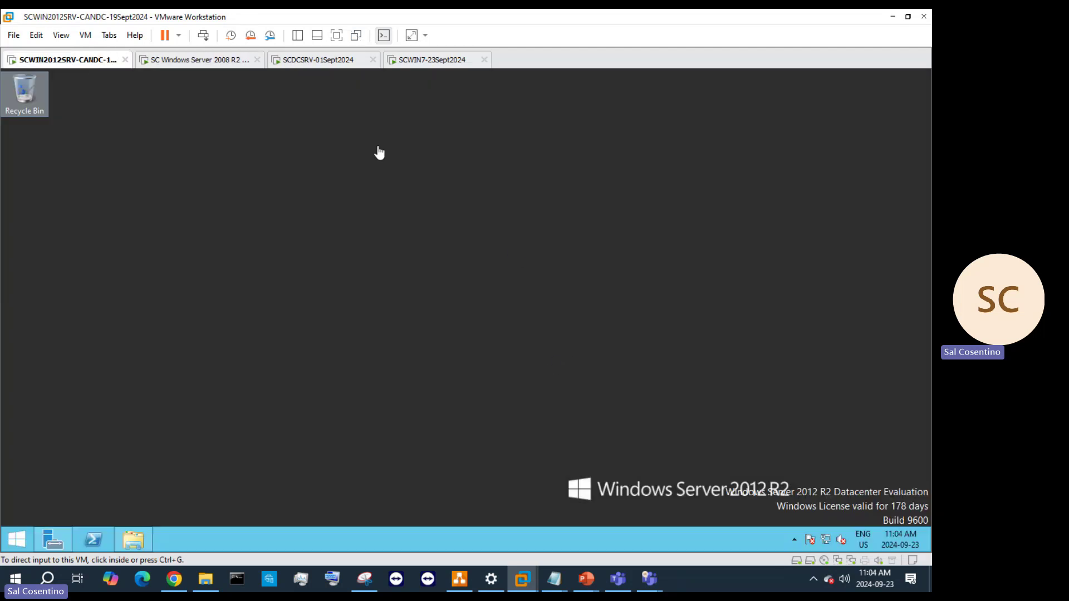
click(419, 62)
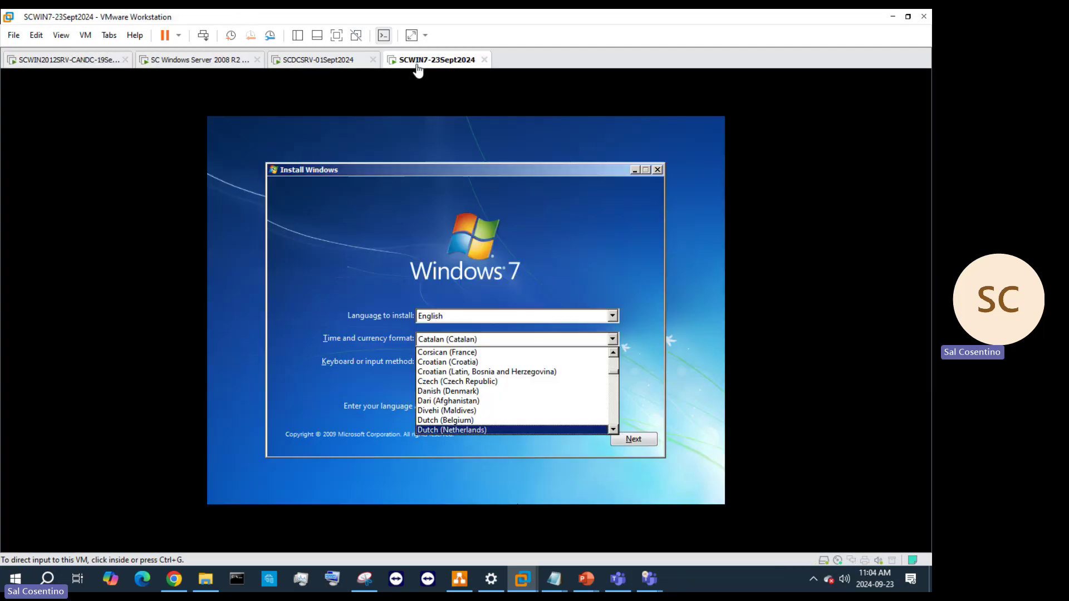
click(494, 339)
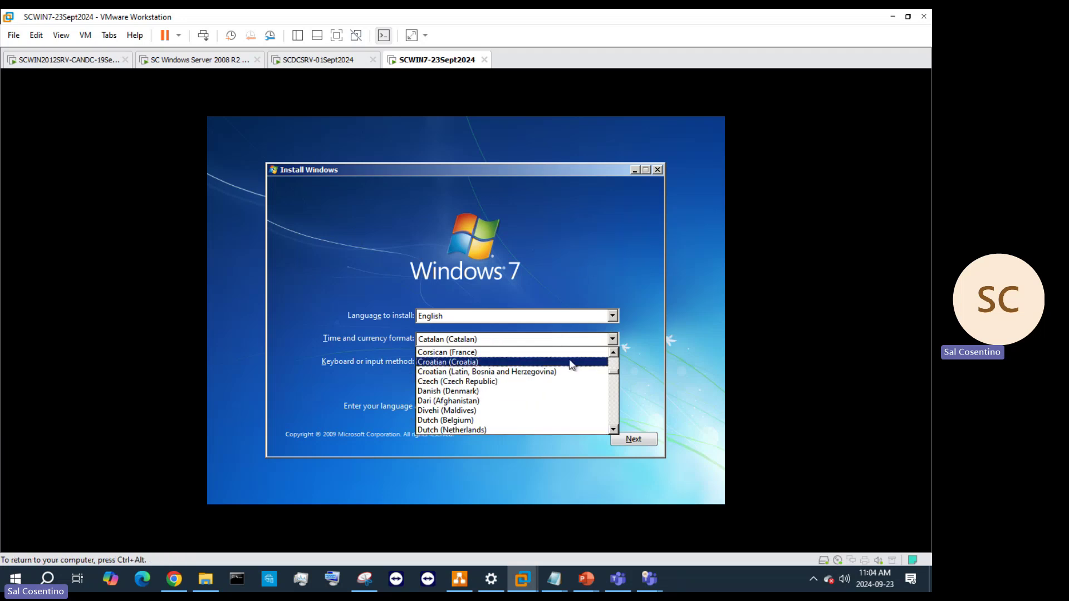
drag(613, 372, 614, 345)
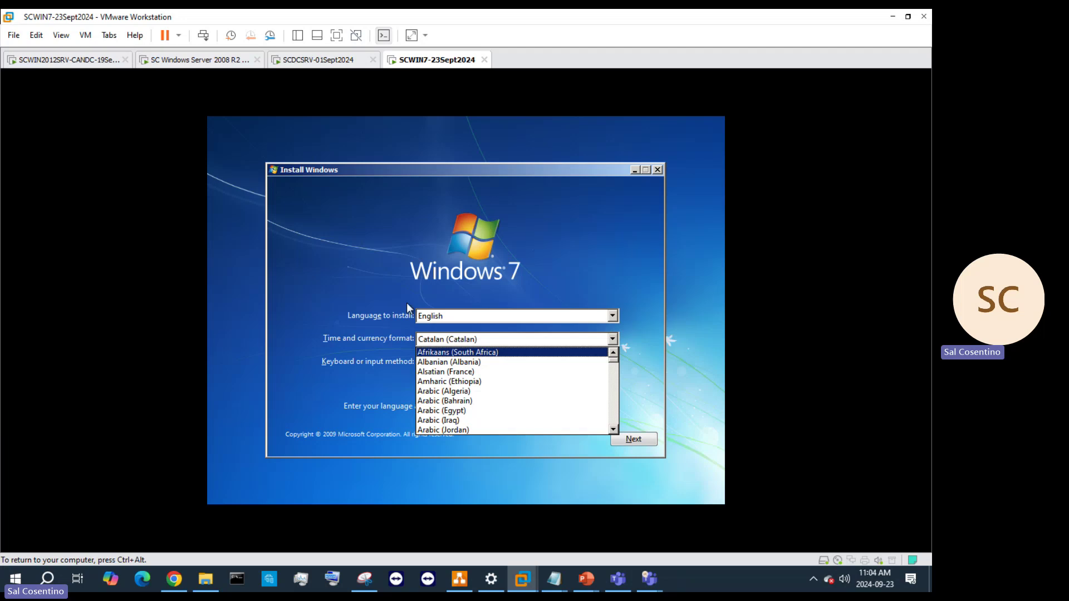
scroll(560, 393, down, 5)
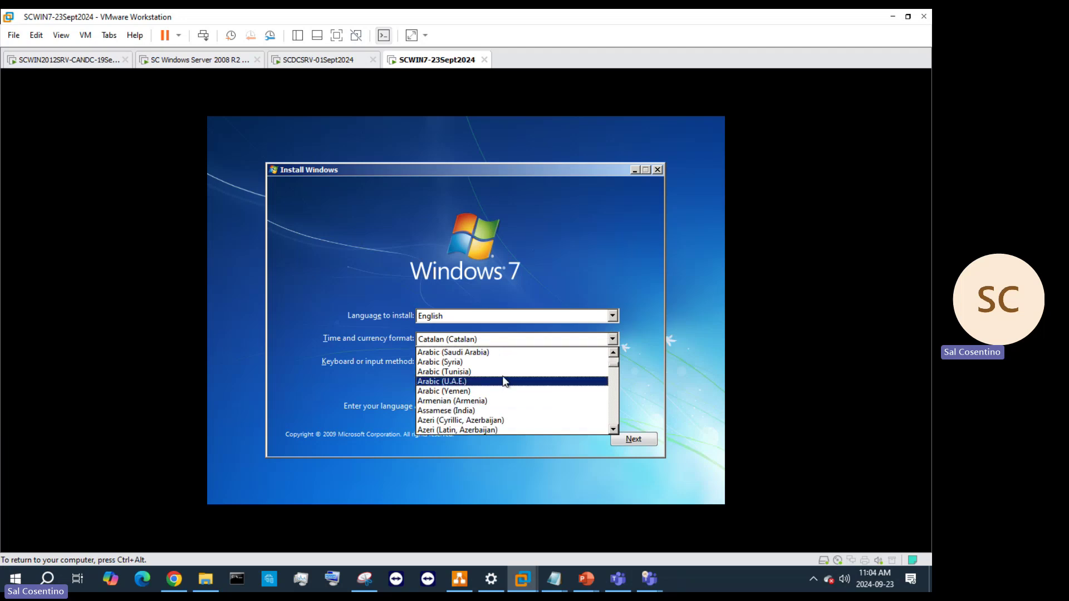
scroll(503, 381, down, 5)
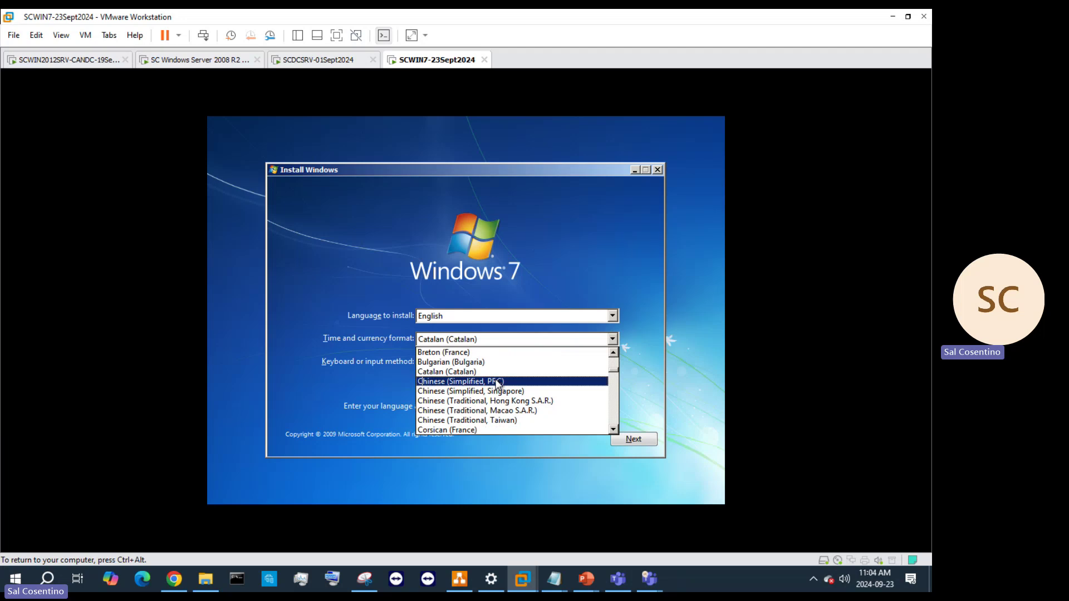
scroll(498, 384, down, 8)
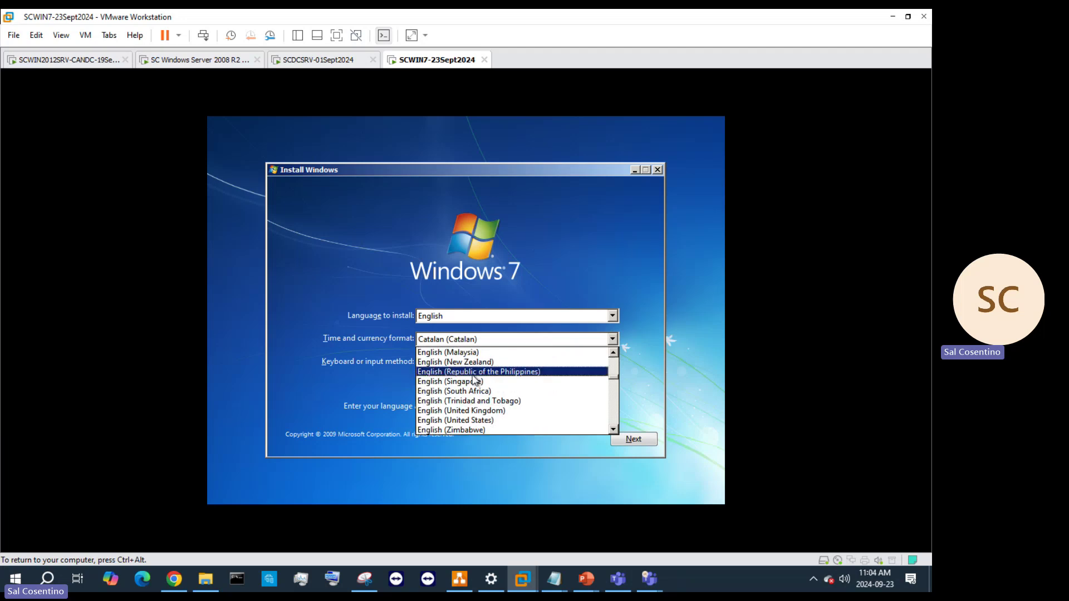
scroll(491, 381, up, 4)
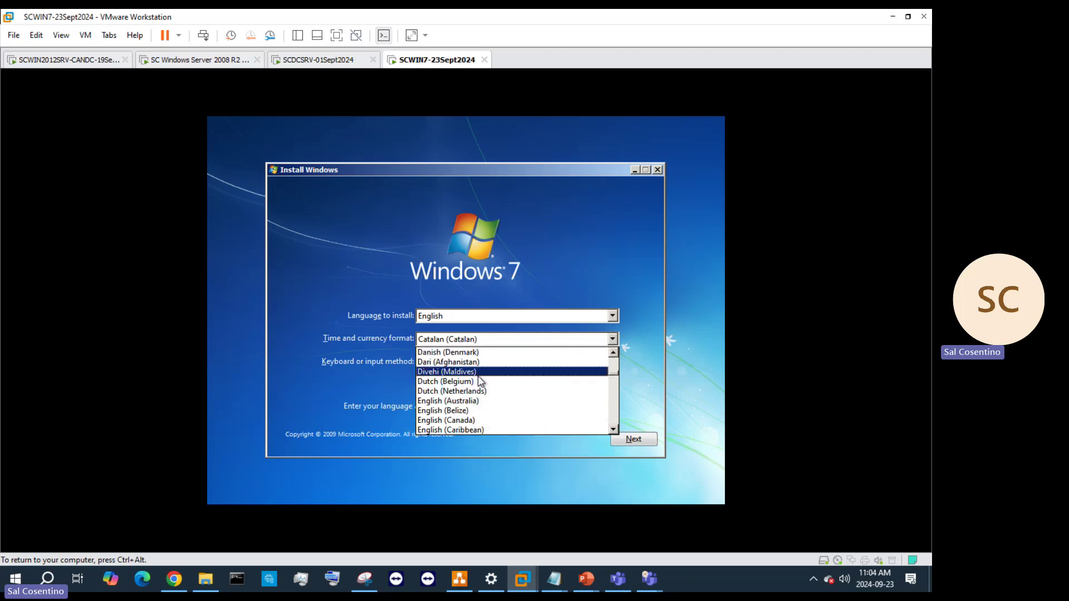
click(475, 421)
Accept the language and regional preferences and start the Windows 7 installation
click(643, 438)
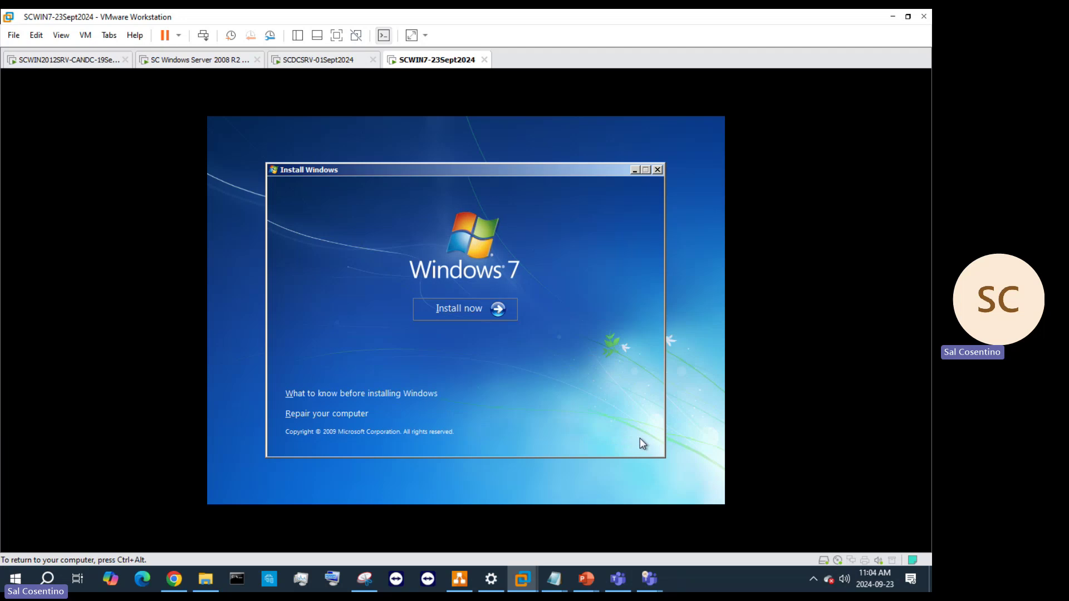
click(479, 309)
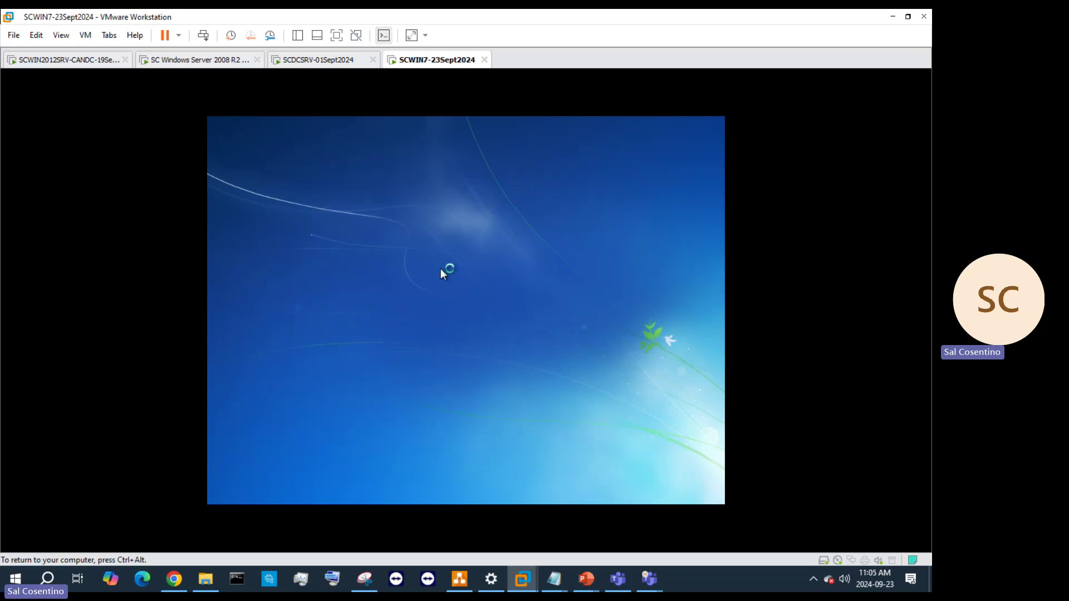
key(ctrl+alt)
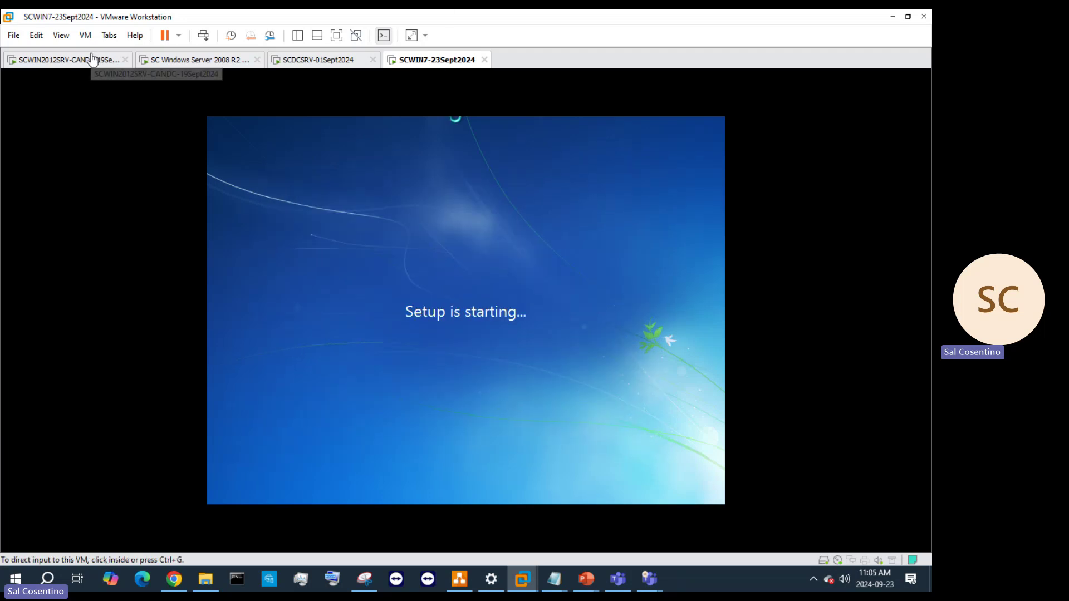
click(509, 188)
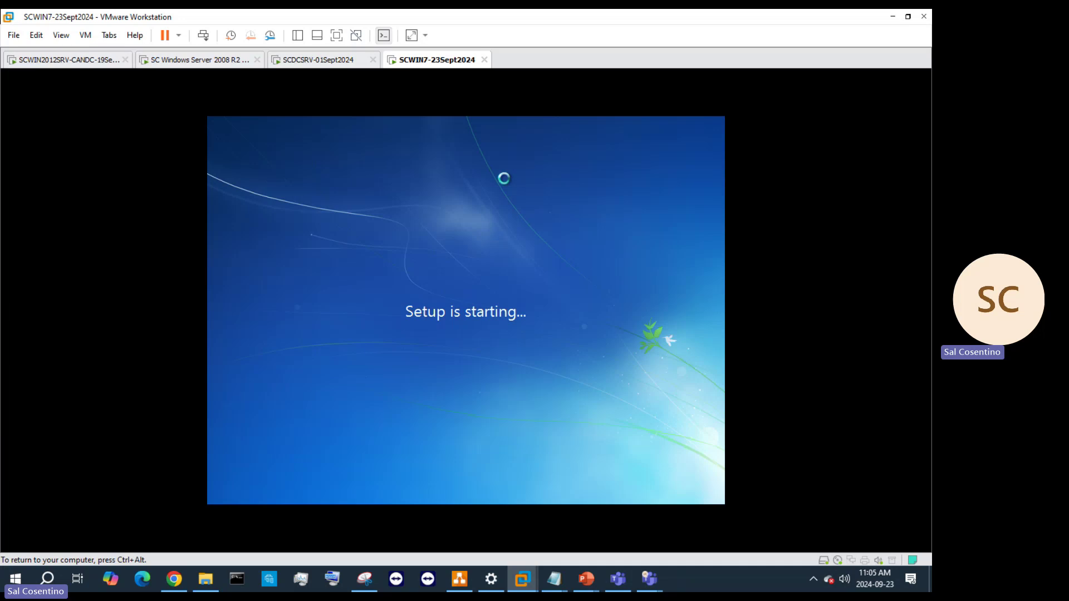
key(ctrl+alt)
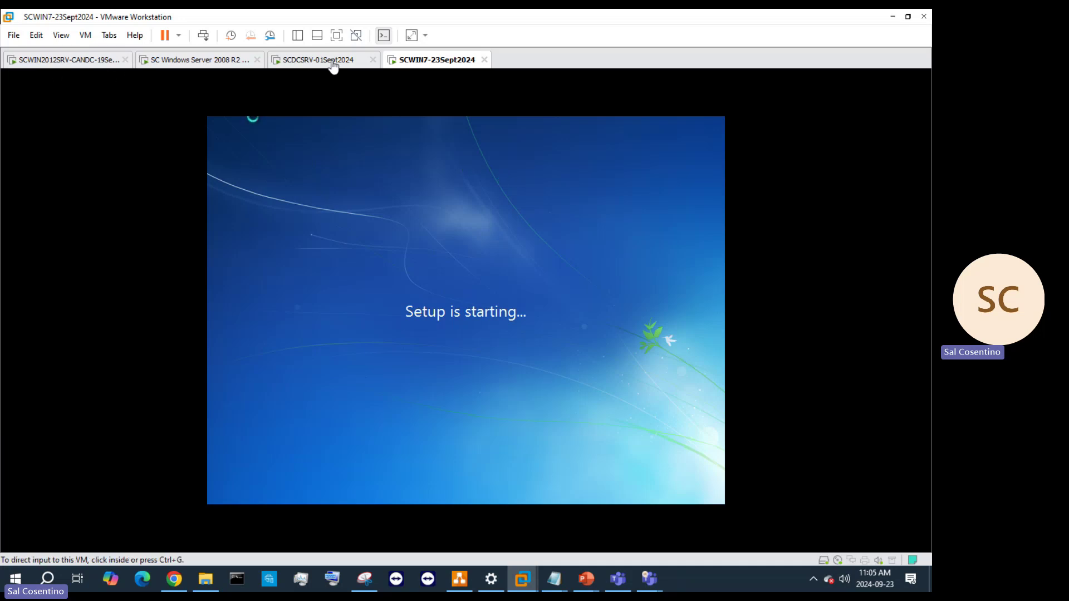
On the Windows Server 2008 R2 virtual machine, inspect the domain's Computers container in Active Directory Users and Computers, then minimize the console
click(188, 64)
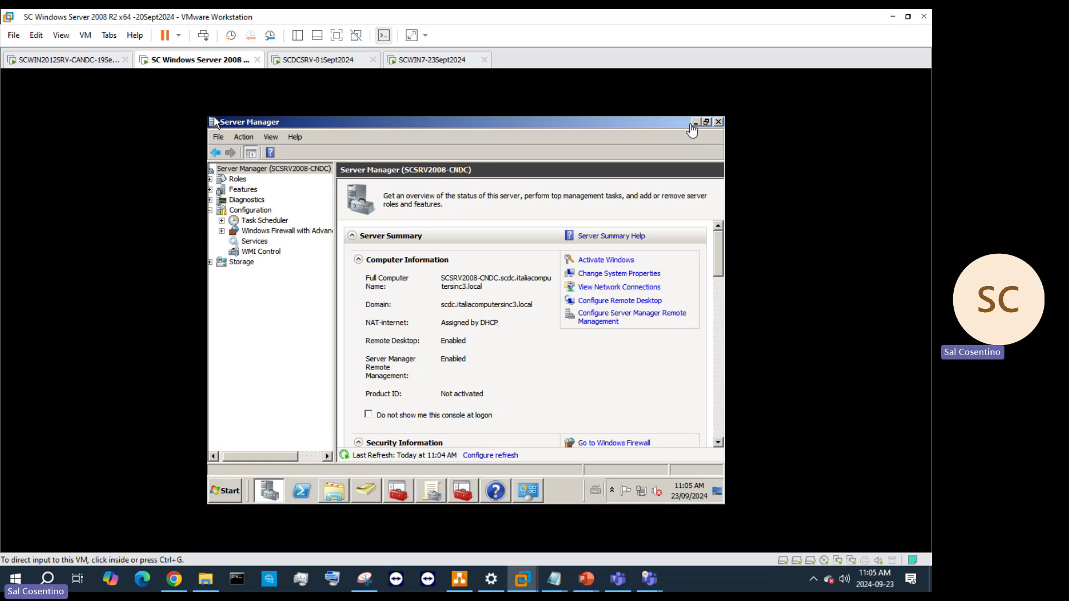
click(363, 492)
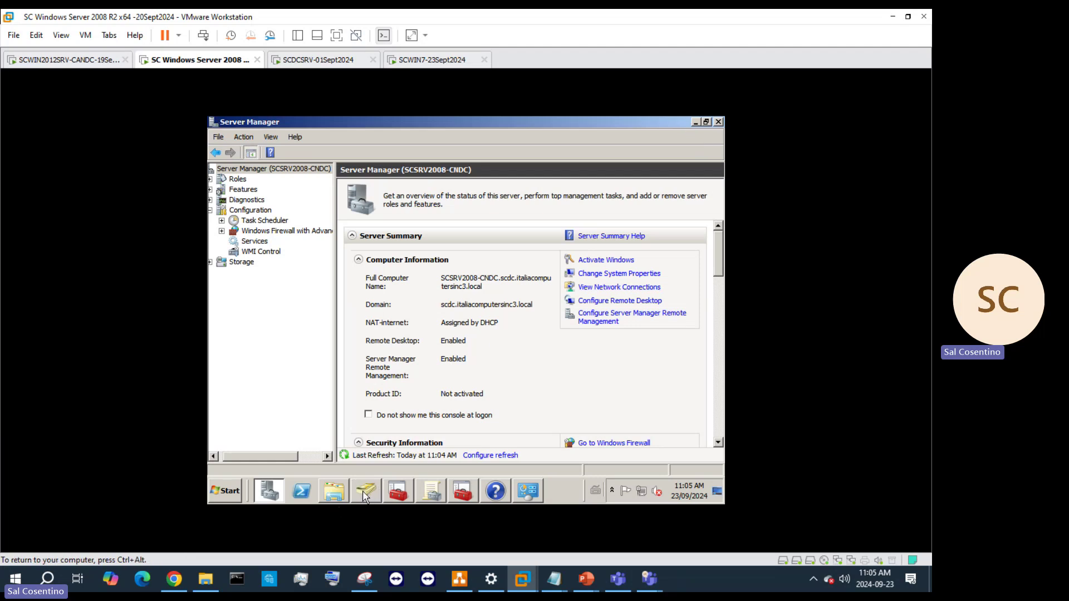
click(363, 493)
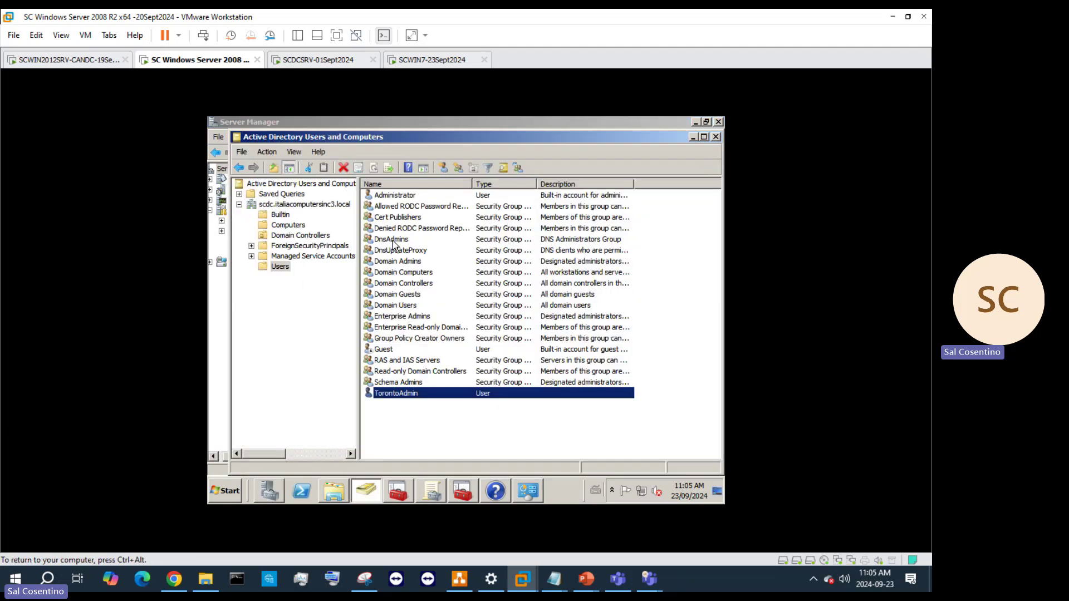
click(286, 205)
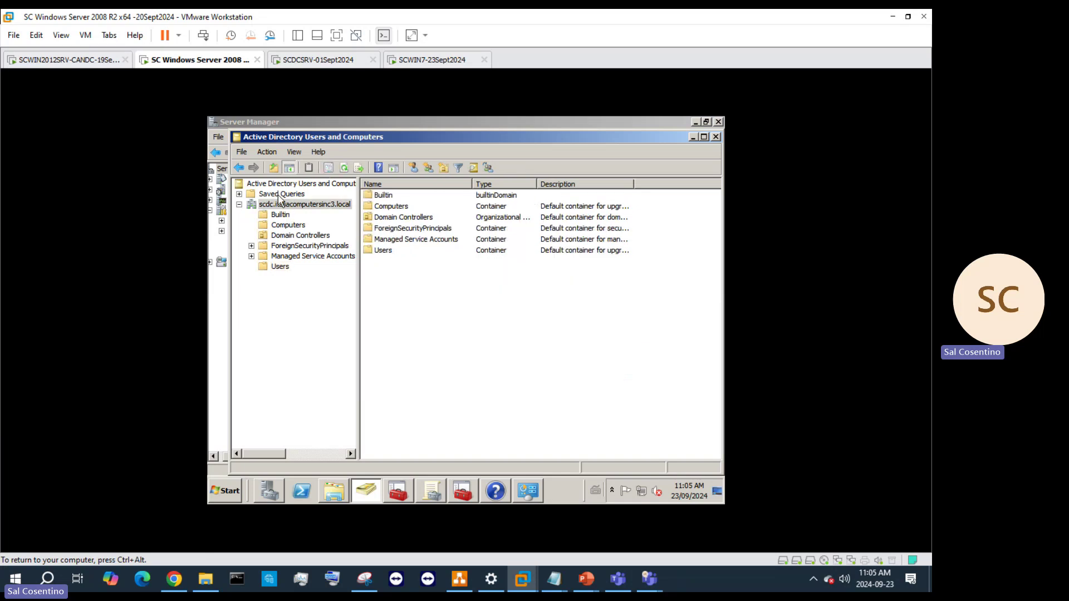
click(284, 226)
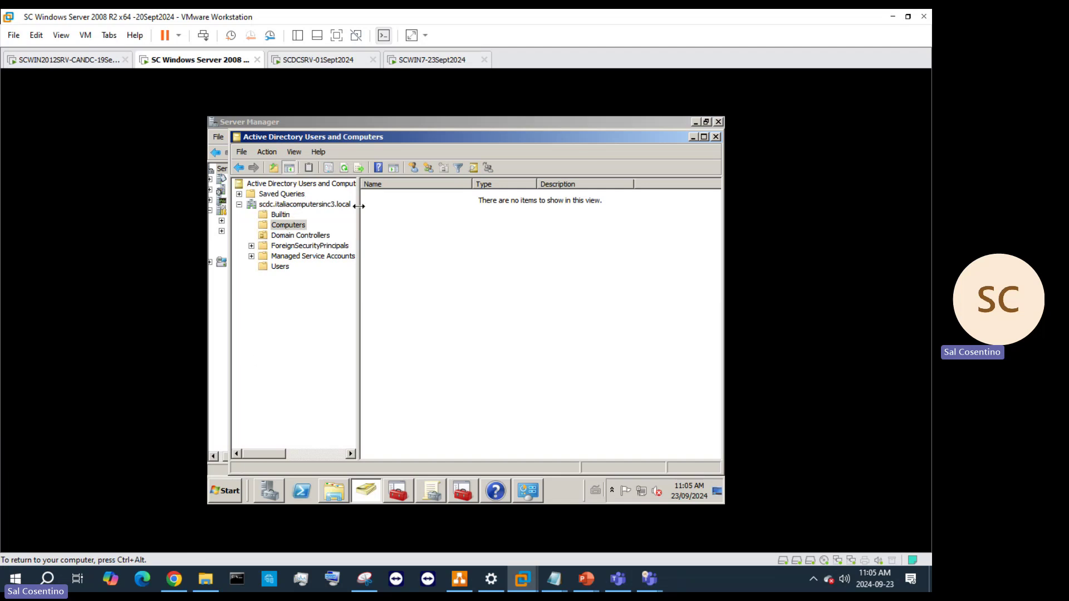
click(694, 138)
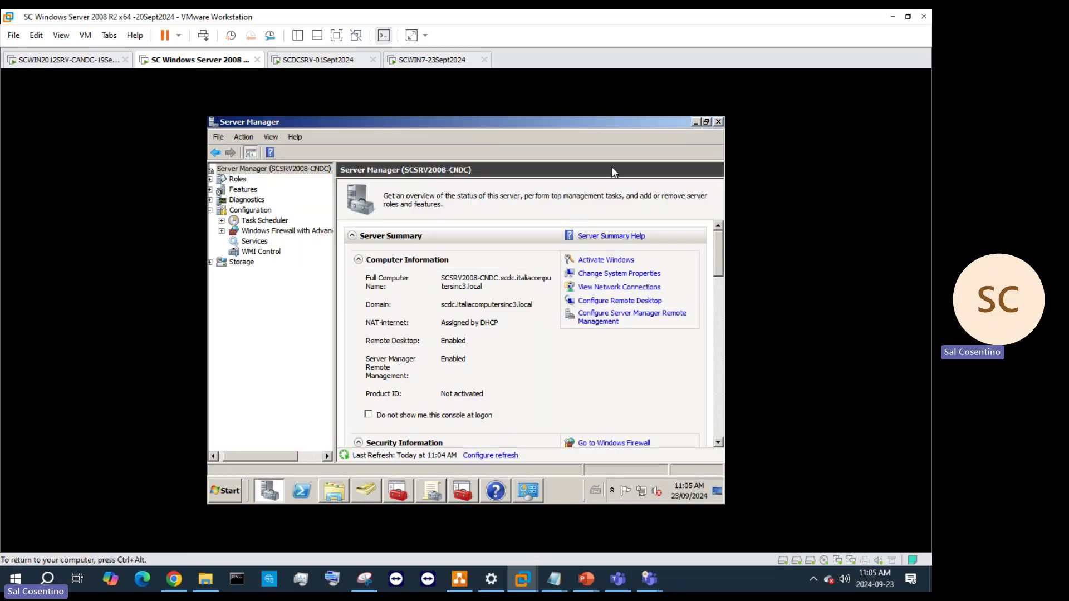
Review the server's installed roles, installed features and Windows Firewall profiles in Server Manager
click(237, 181)
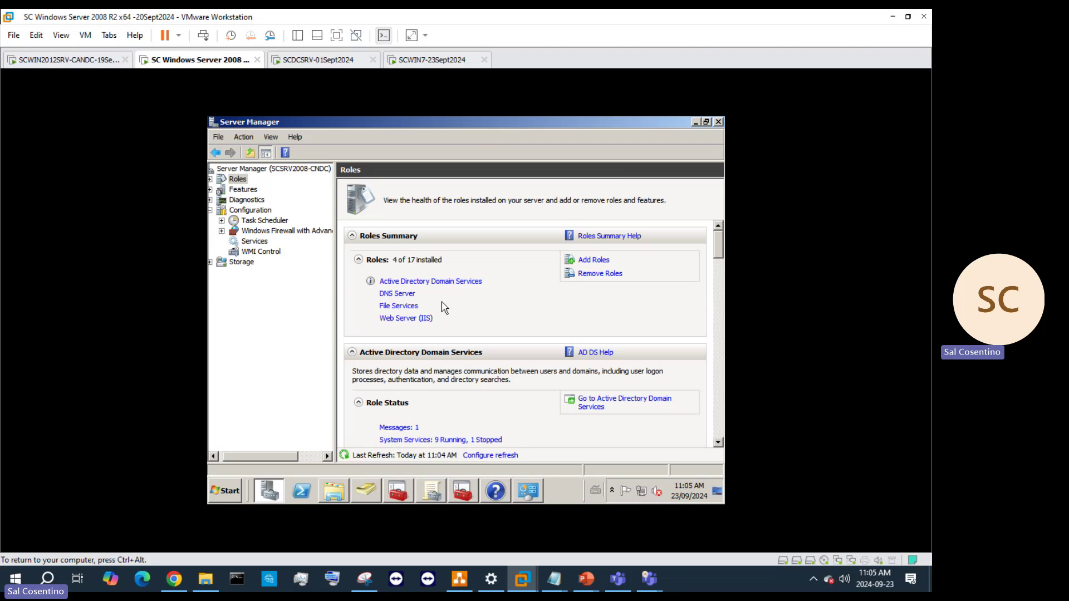
click(239, 190)
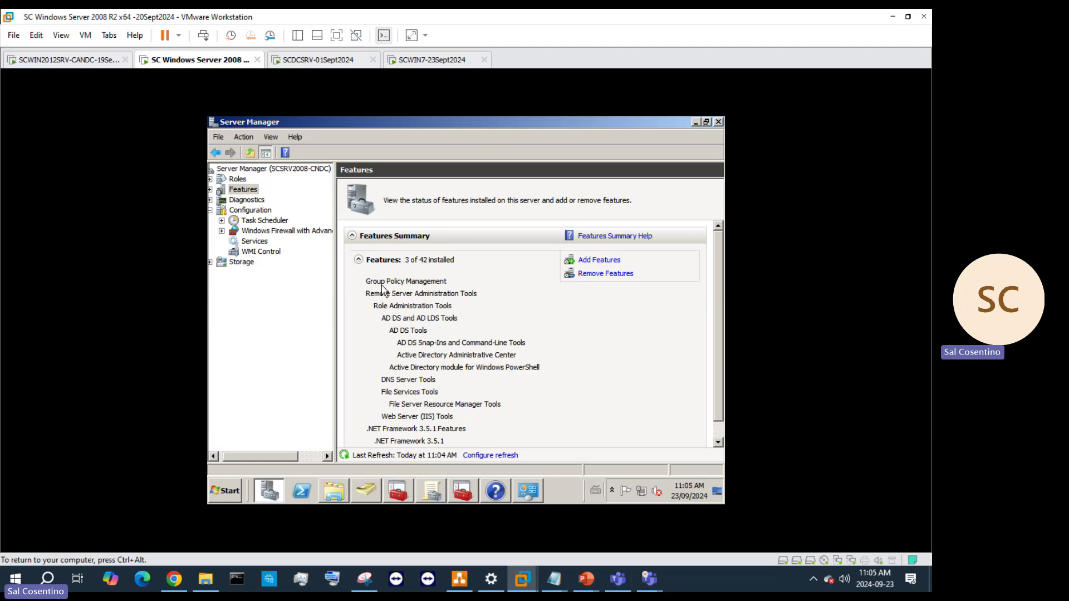
click(249, 229)
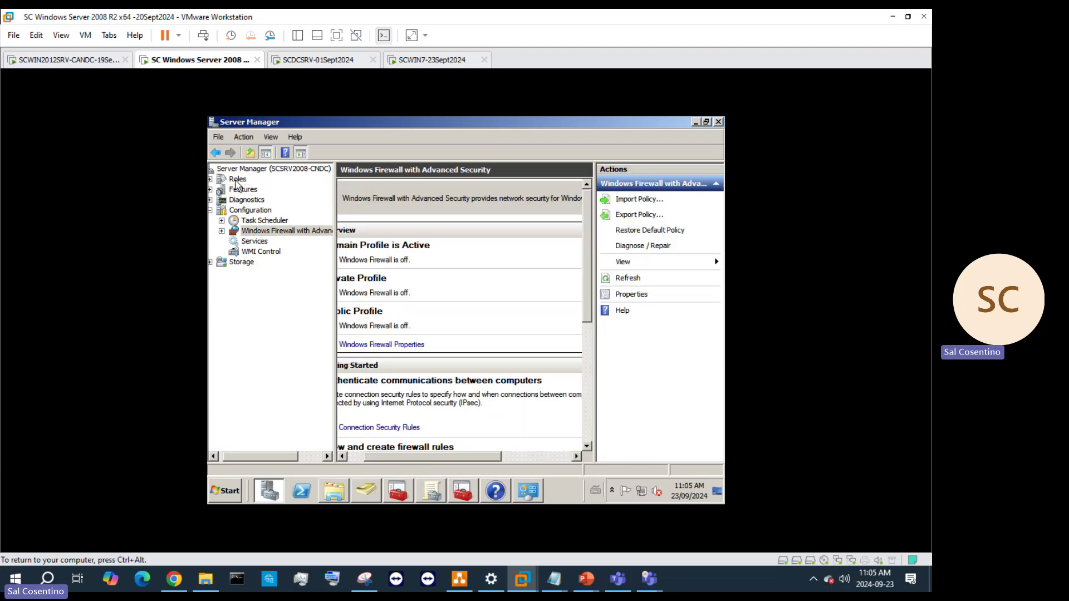
click(238, 179)
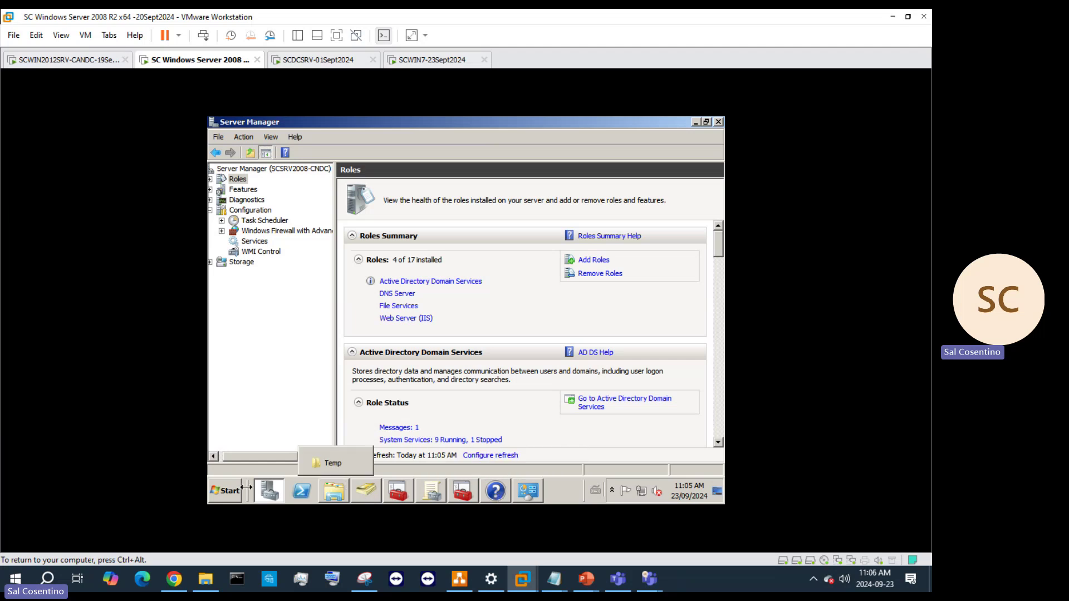
Launch Internet Explorer and postpone its Internet Explorer 8 first-run setup
click(216, 491)
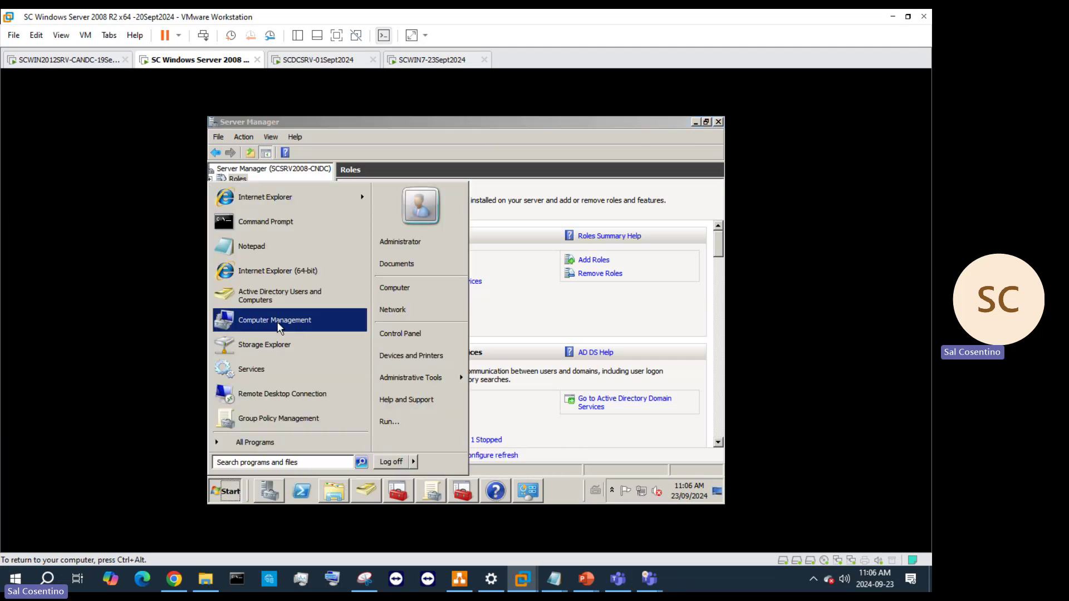
click(274, 210)
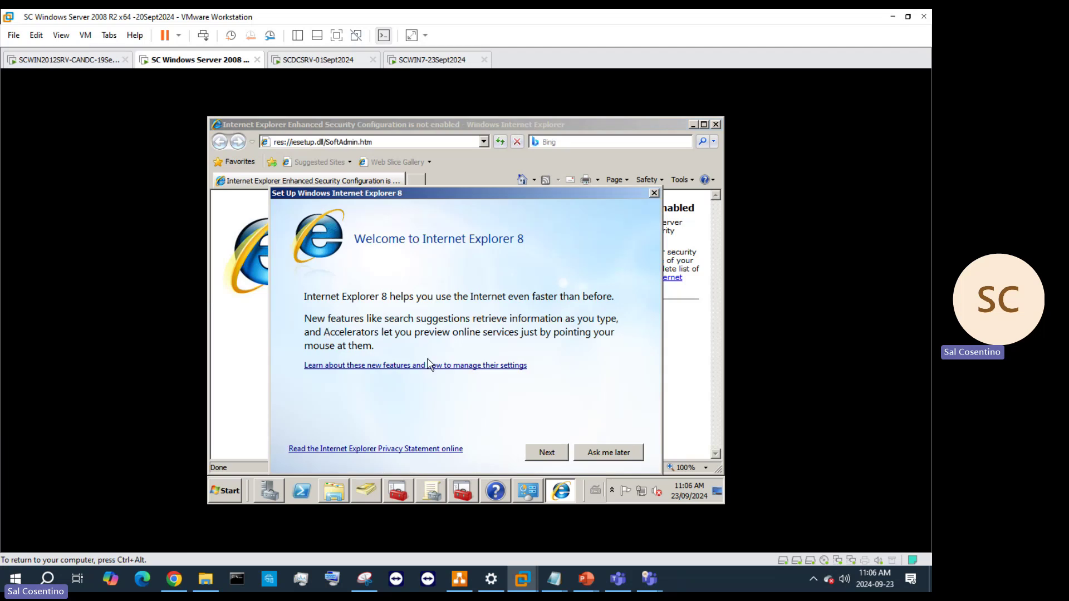
click(601, 452)
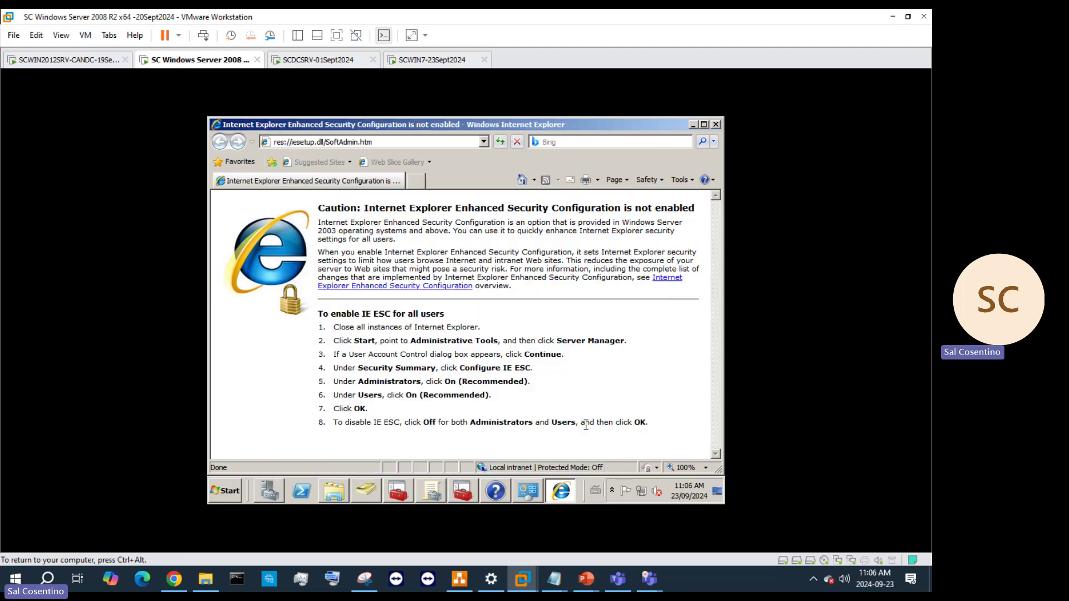
Check the SSL and TLS options in Internet Explorer's advanced Internet Options and close the dialog
click(680, 180)
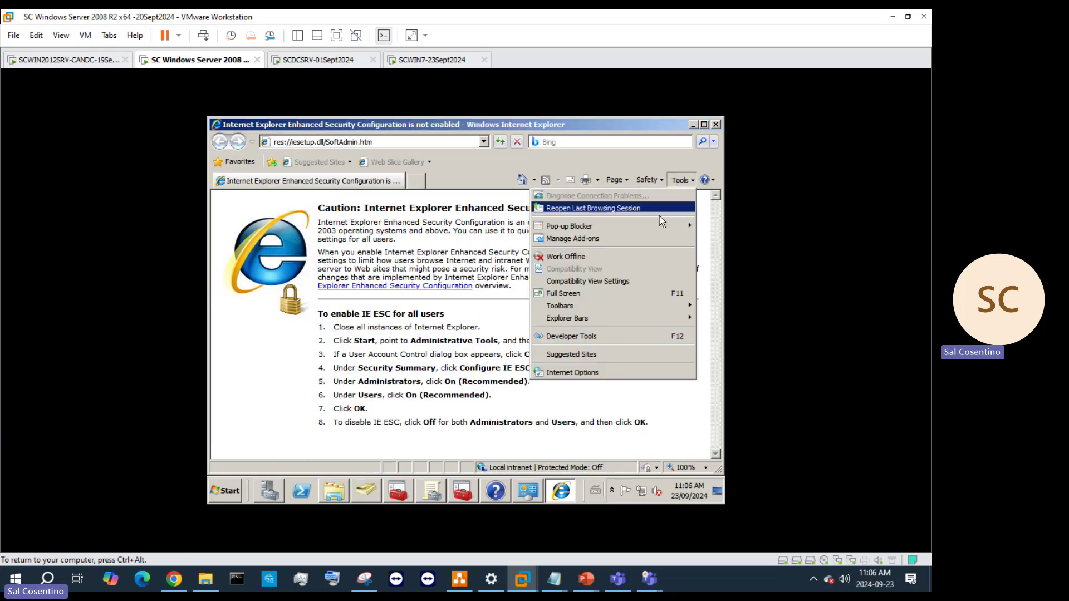
click(643, 372)
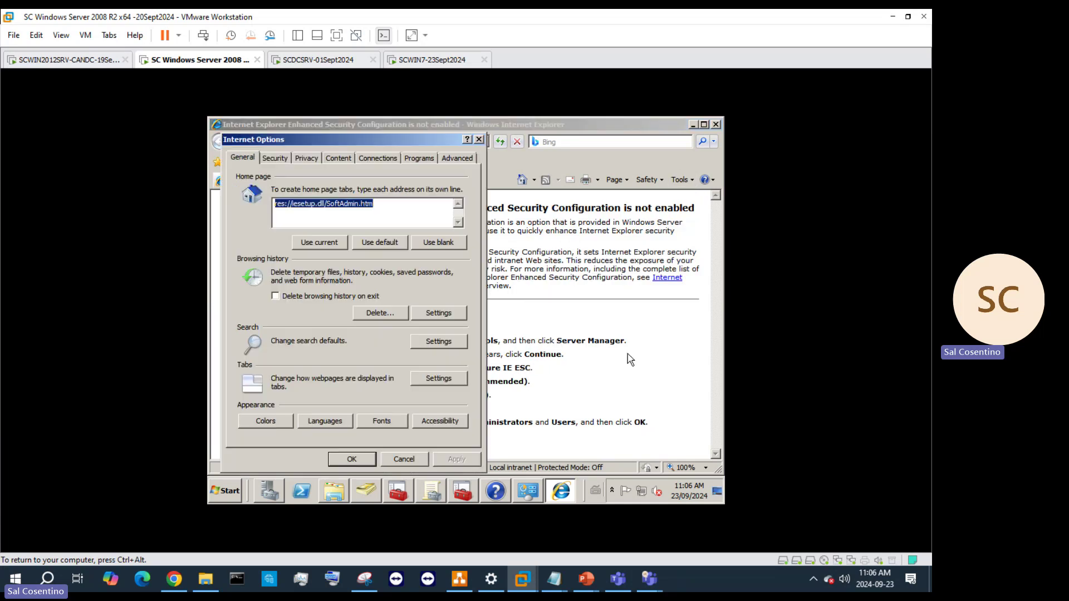
click(468, 158)
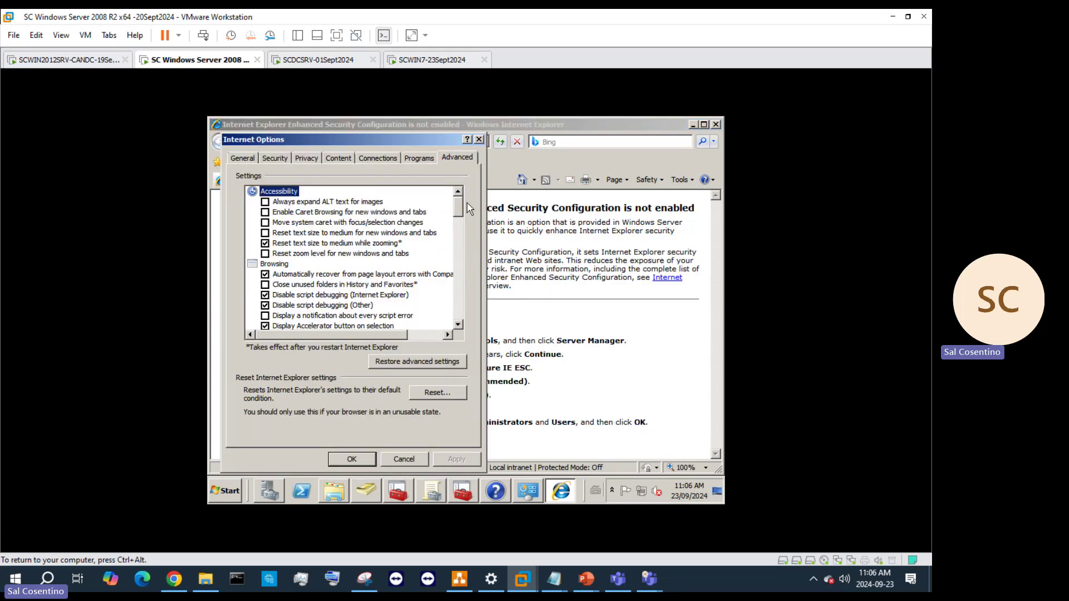
drag(460, 210, 460, 310)
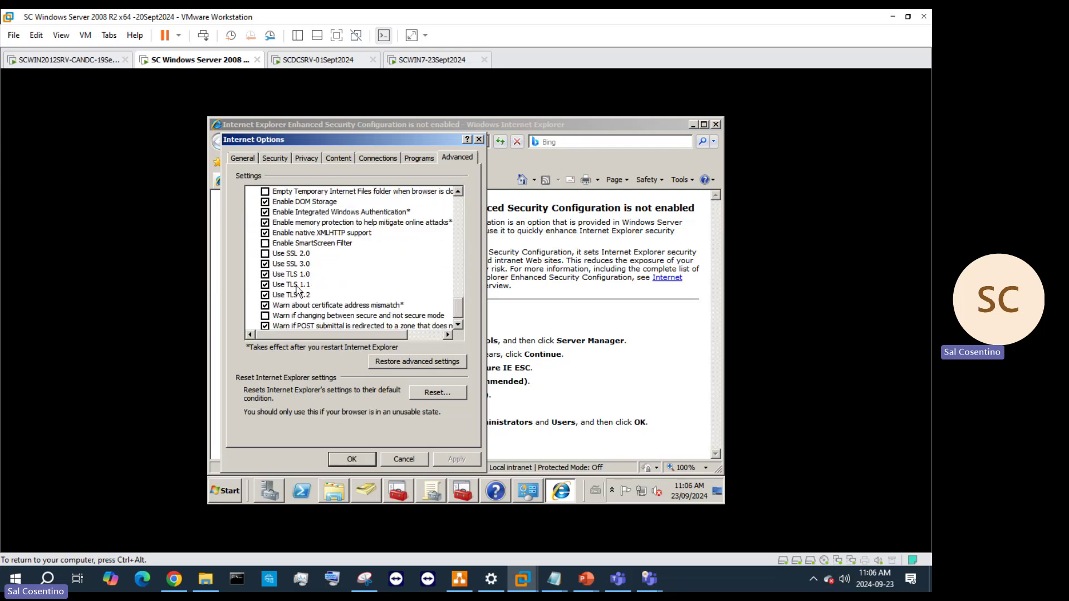
click(351, 459)
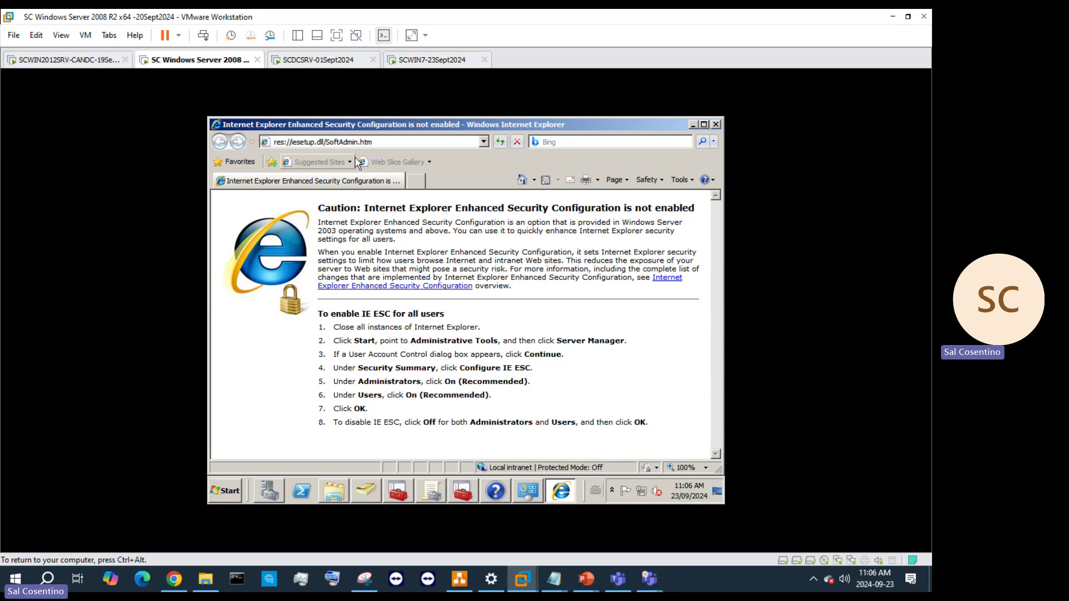
click(395, 142)
text(w)
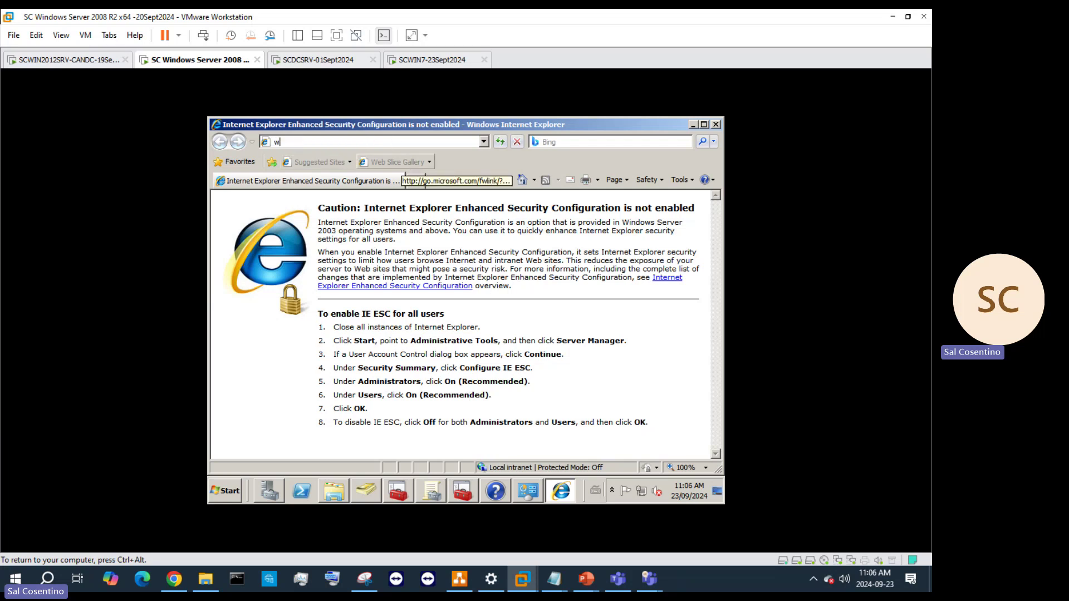
text(ww.microsoft)
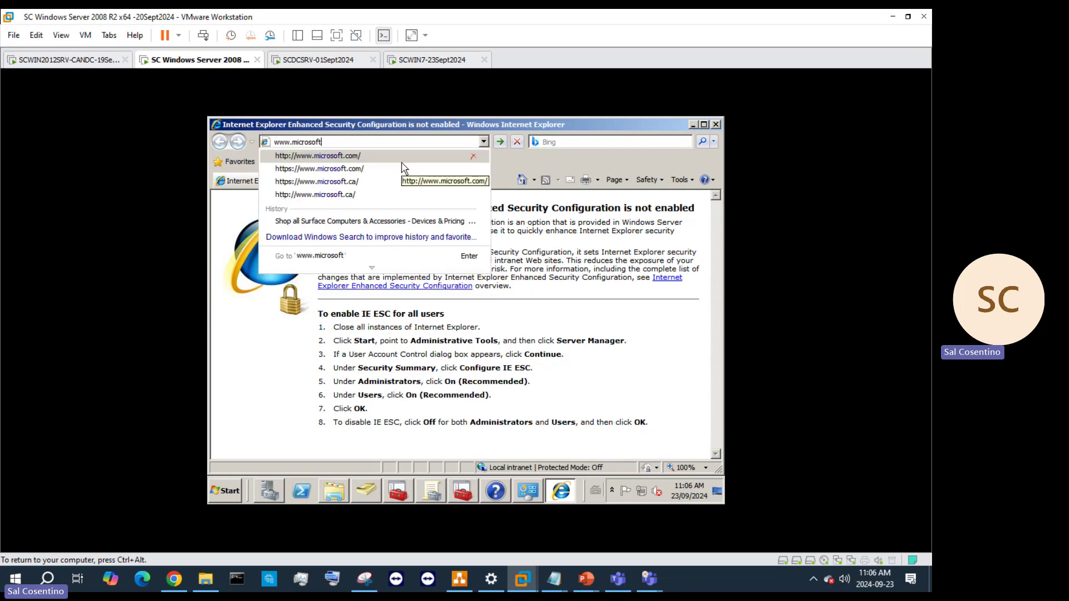
text(.com)
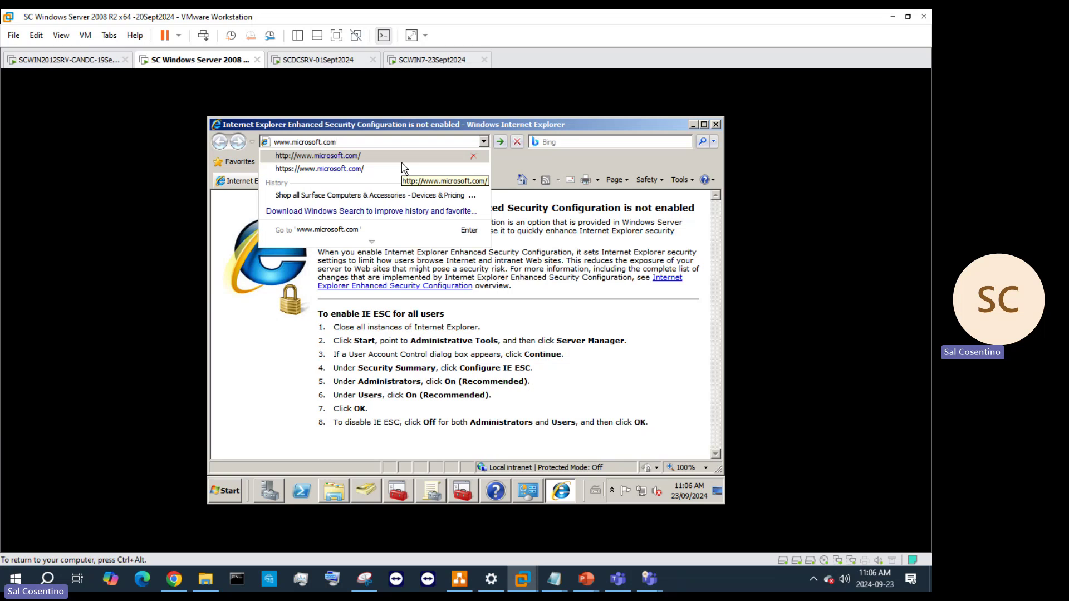
key(Return)
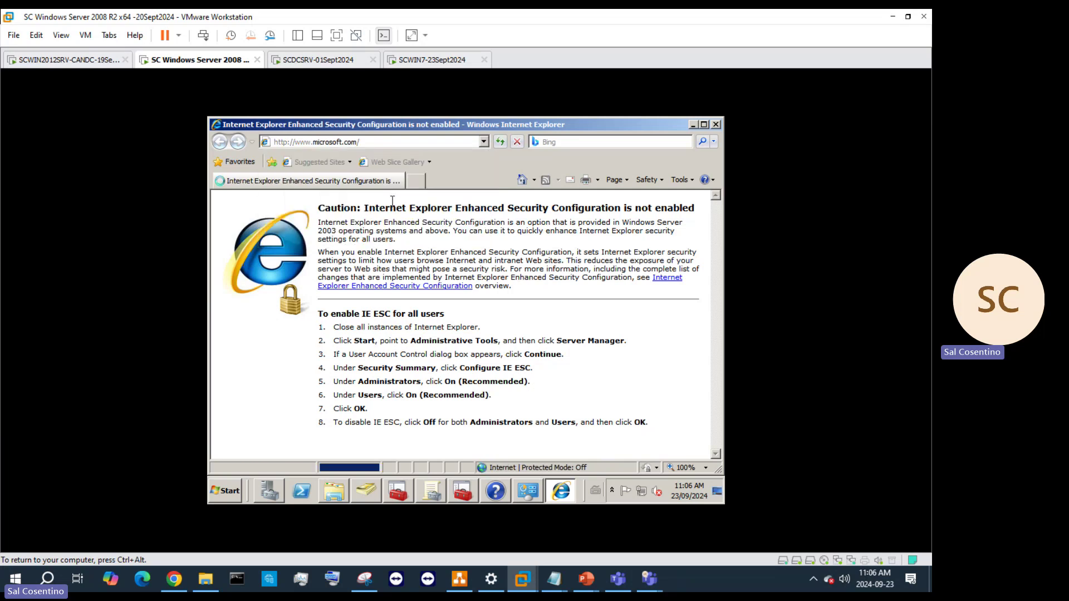
Continue past the certificate warning to the Microsoft site and open the Microsoft 365 plans and pricing page
click(336, 359)
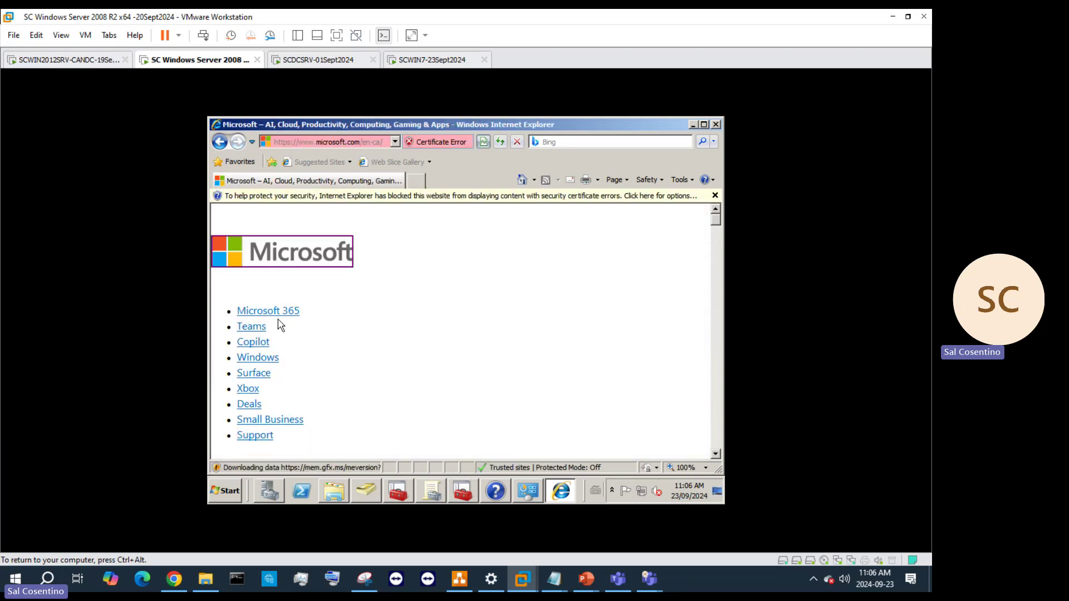
click(264, 316)
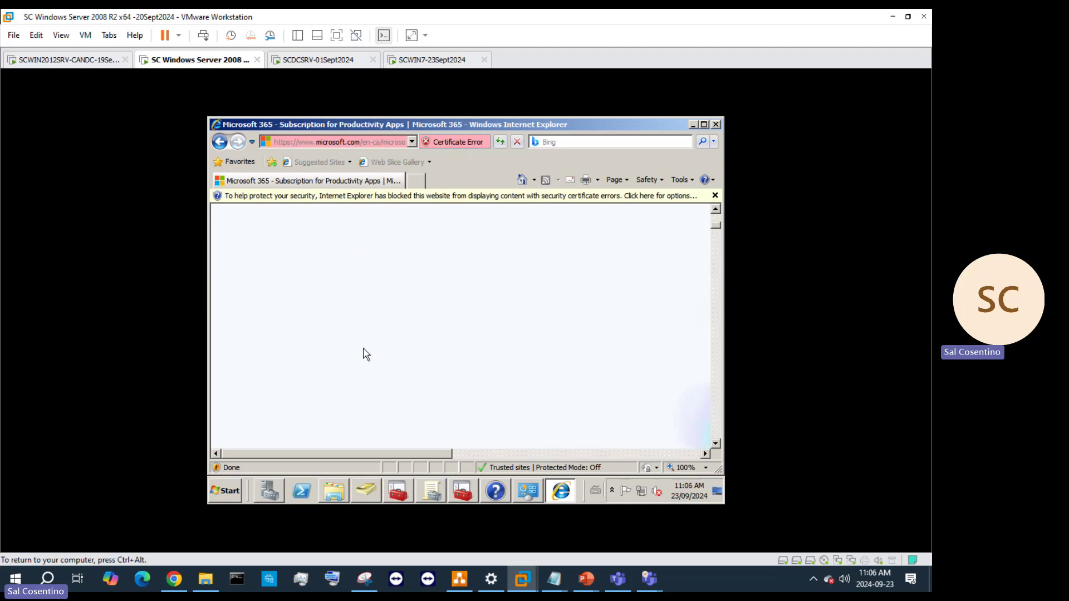
scroll(477, 367, up, 6)
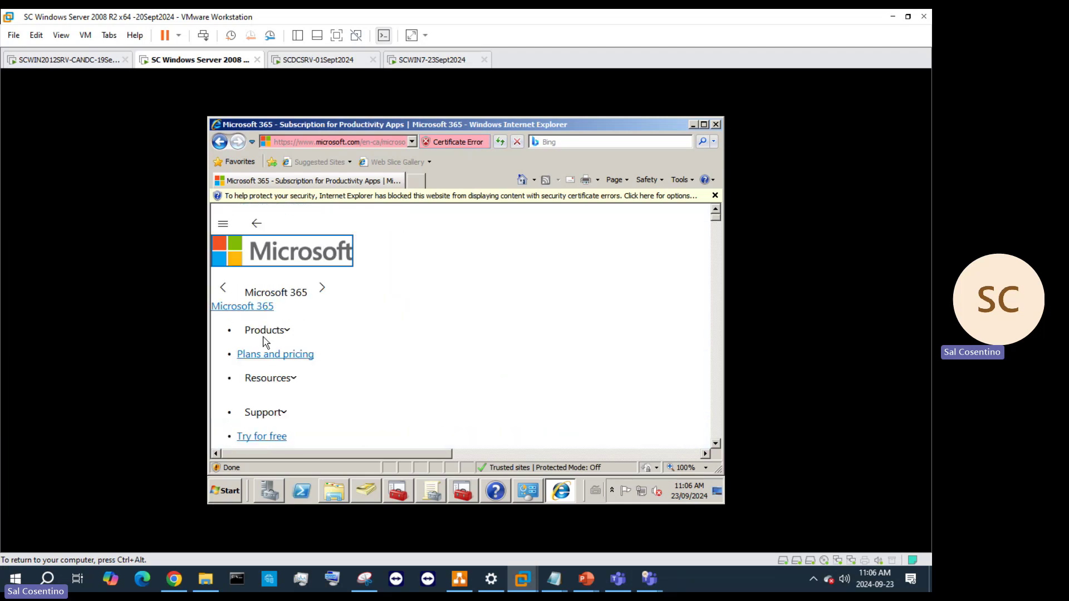
click(272, 356)
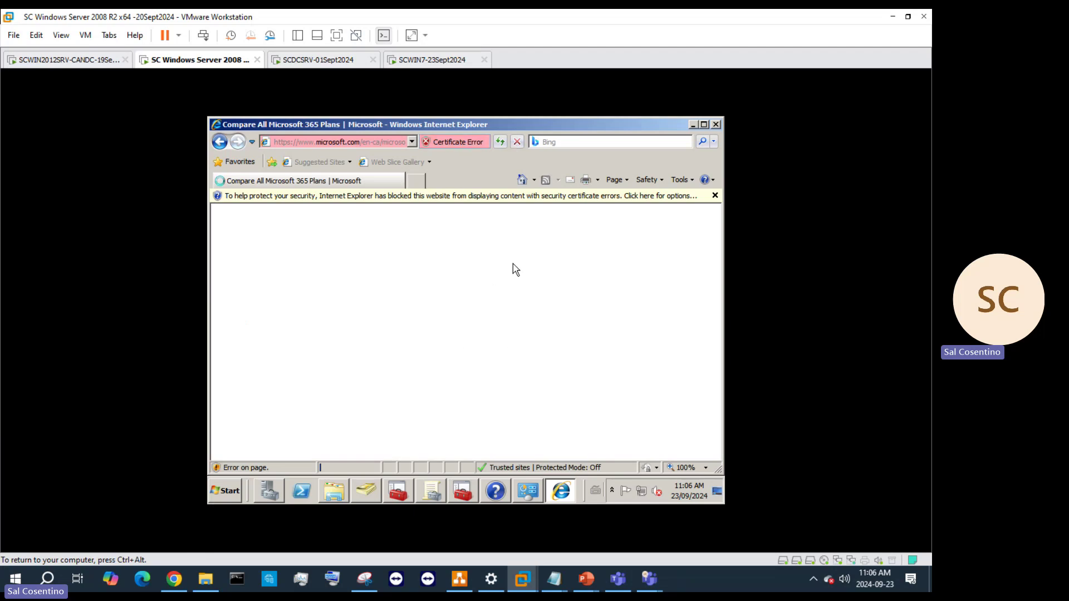
Review the Compare All Microsoft 365 Plans page and the details of its certificate error
scroll(590, 345, down, 3)
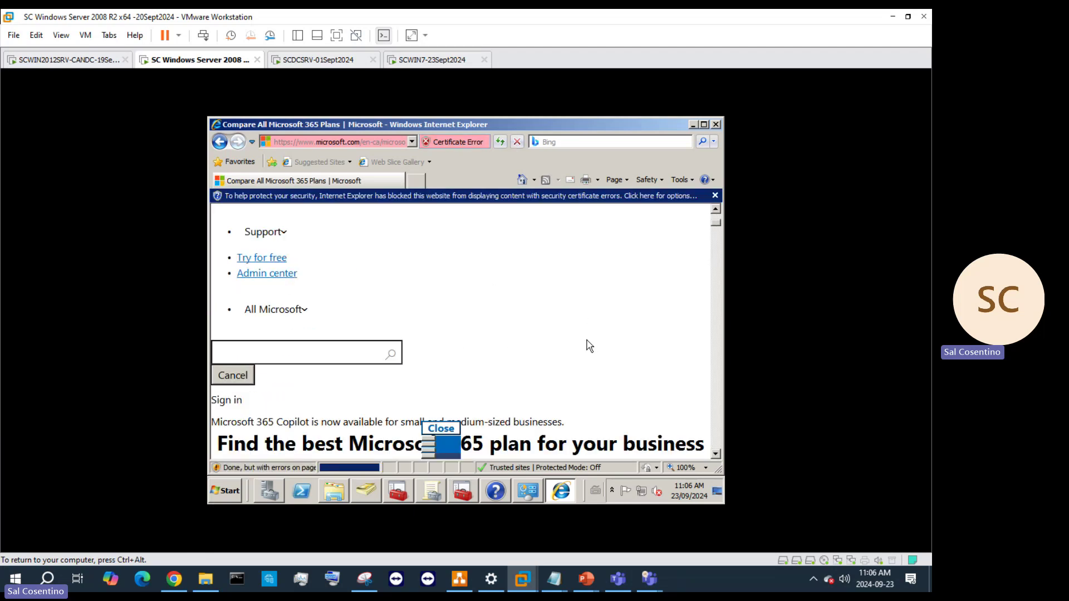
scroll(590, 345, down, 10)
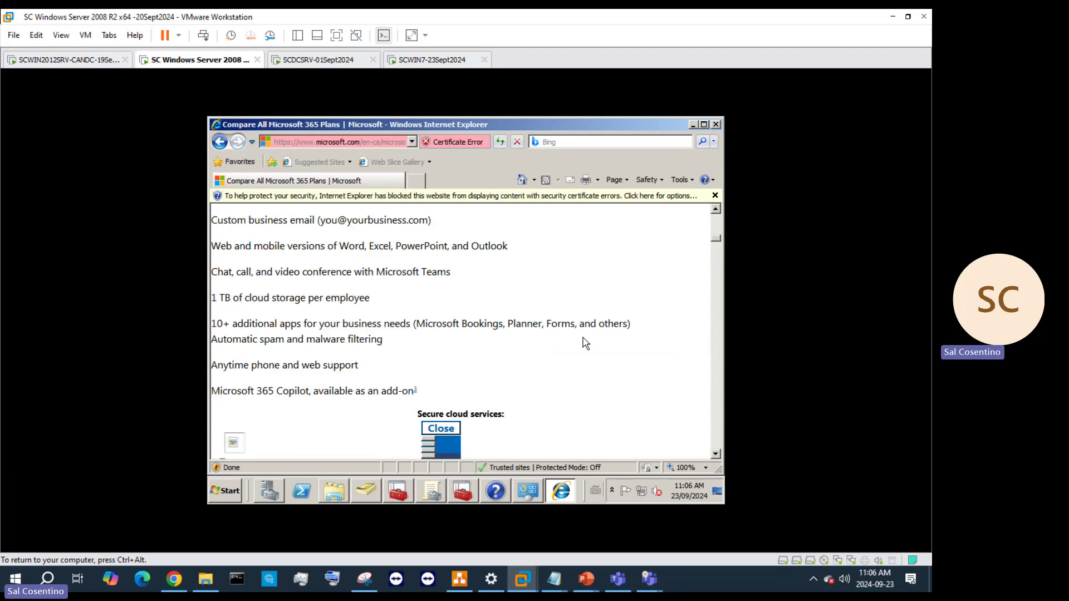
scroll(586, 344, up, 12)
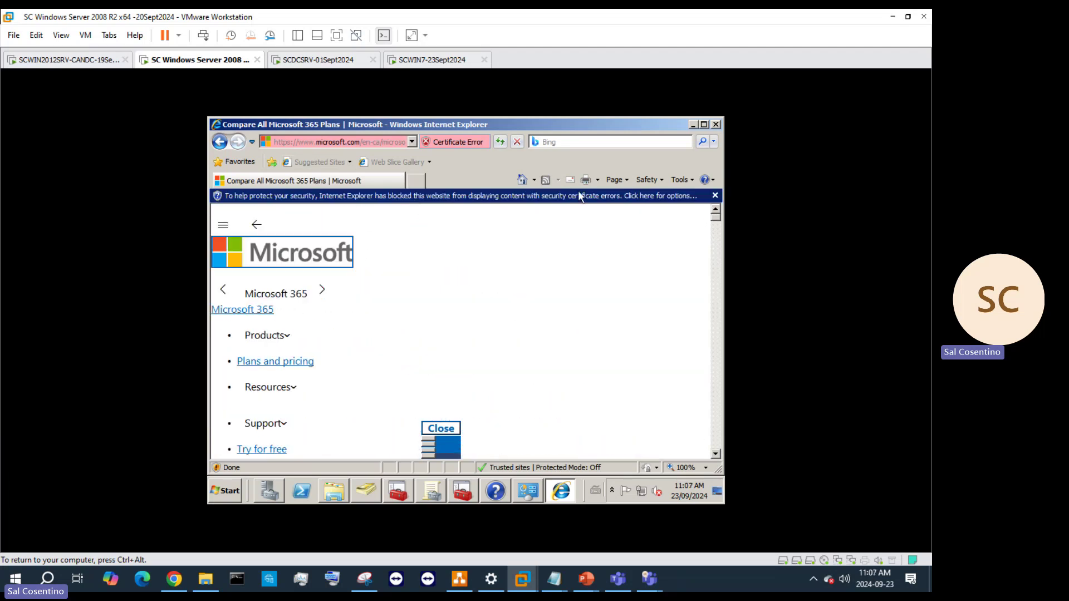
click(441, 146)
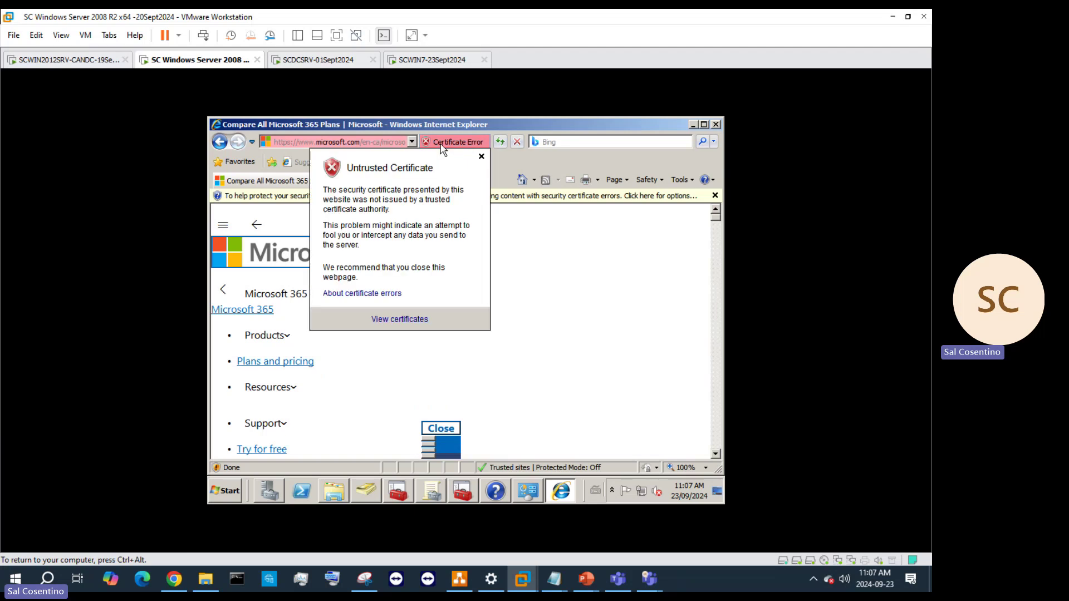
click(653, 302)
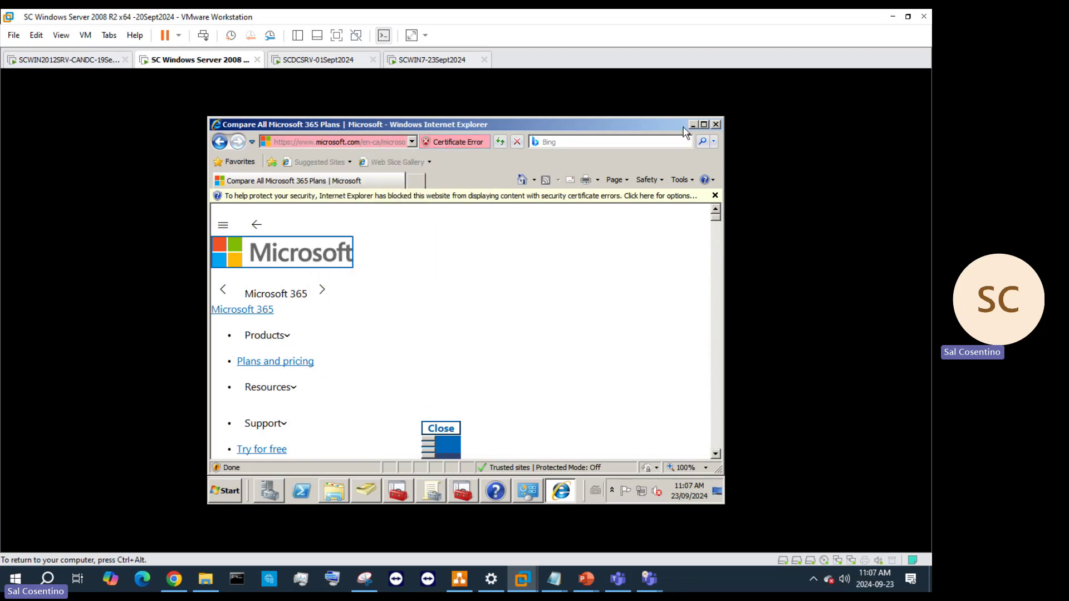
Switch to the SCWIN7-23Sept2024 virtual machine and accept the Windows 7 Enterprise Service Pack 1 license terms
click(401, 61)
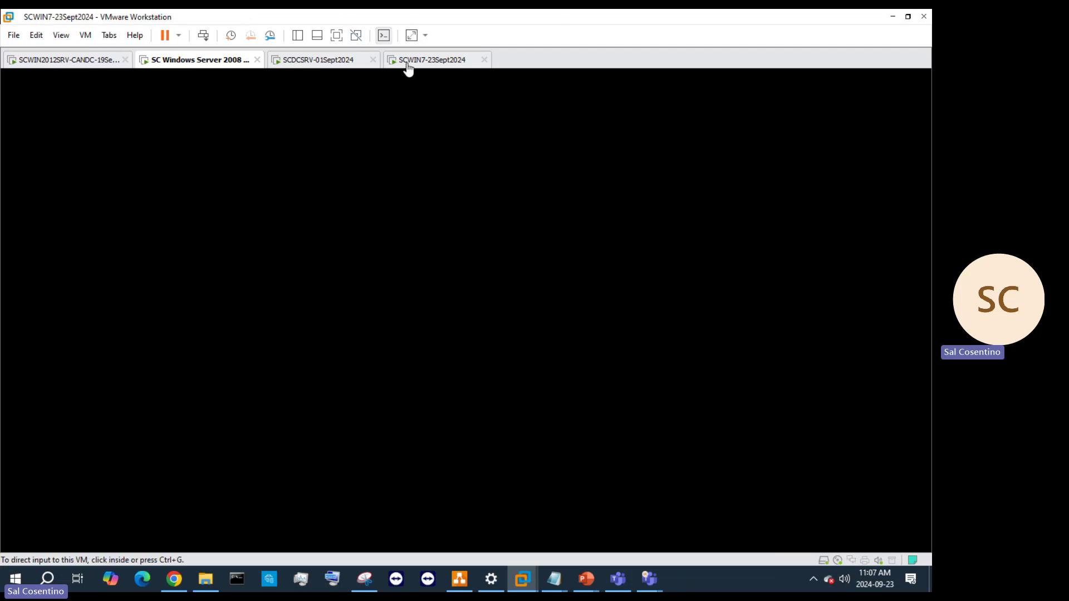
click(310, 390)
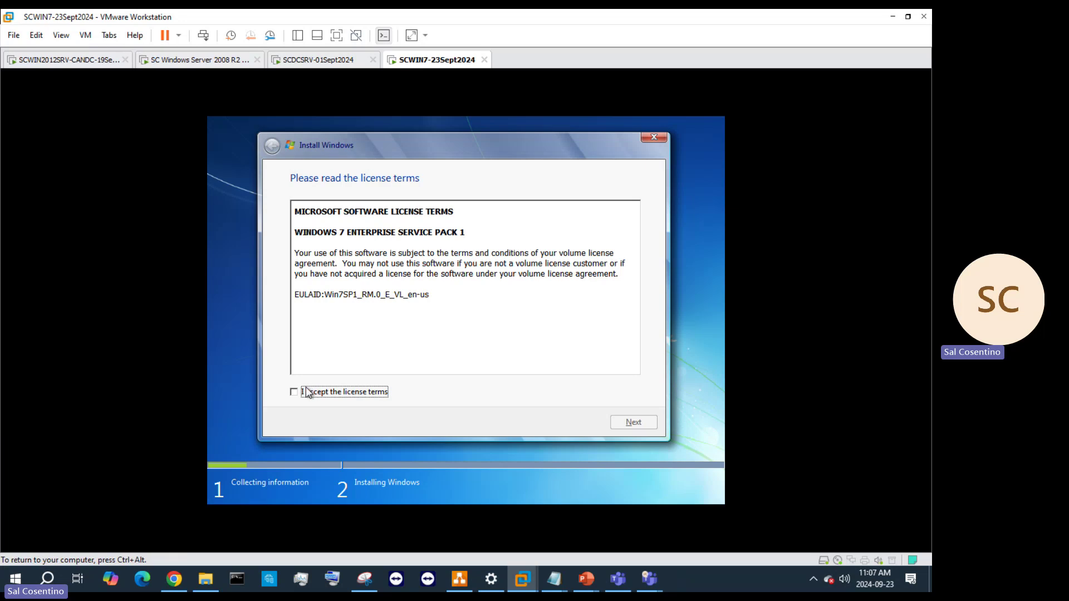
click(294, 393)
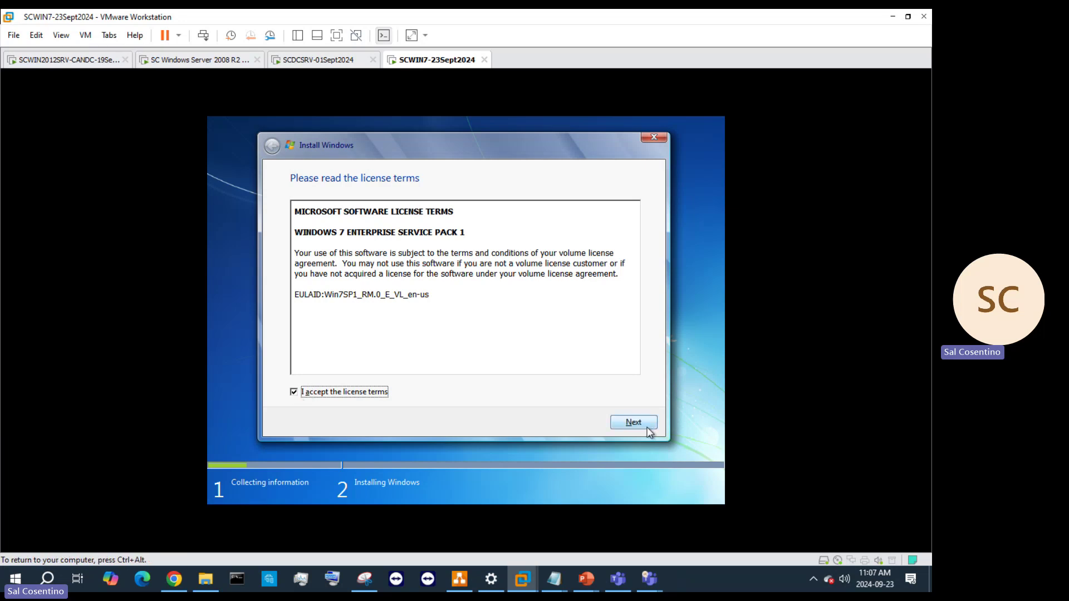
click(648, 431)
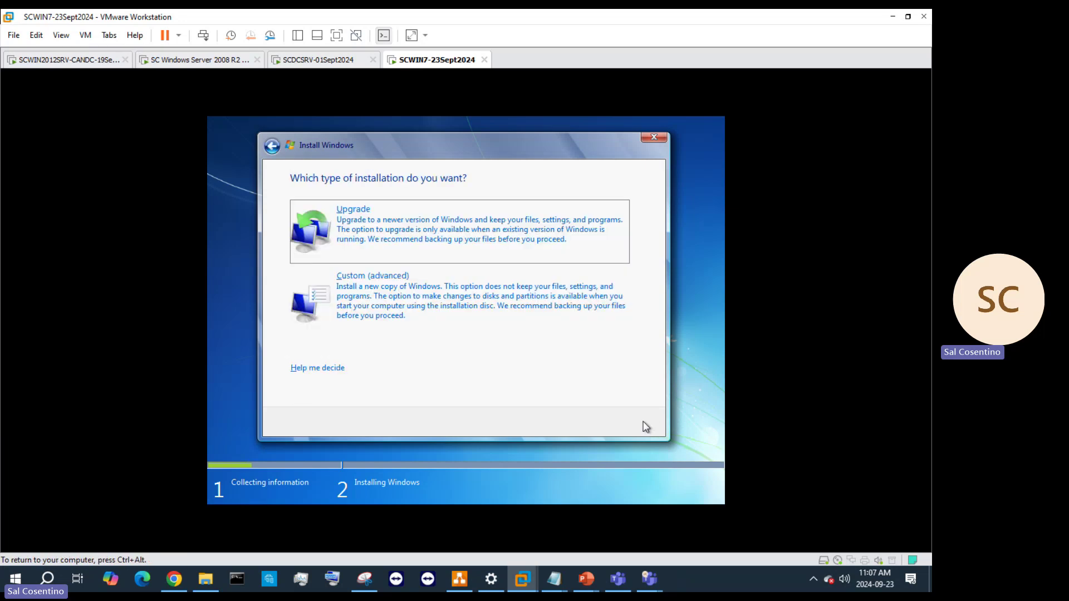
Choose a custom installation and start installing Windows on Disk 0's unallocated space without creating a partition manually
click(406, 298)
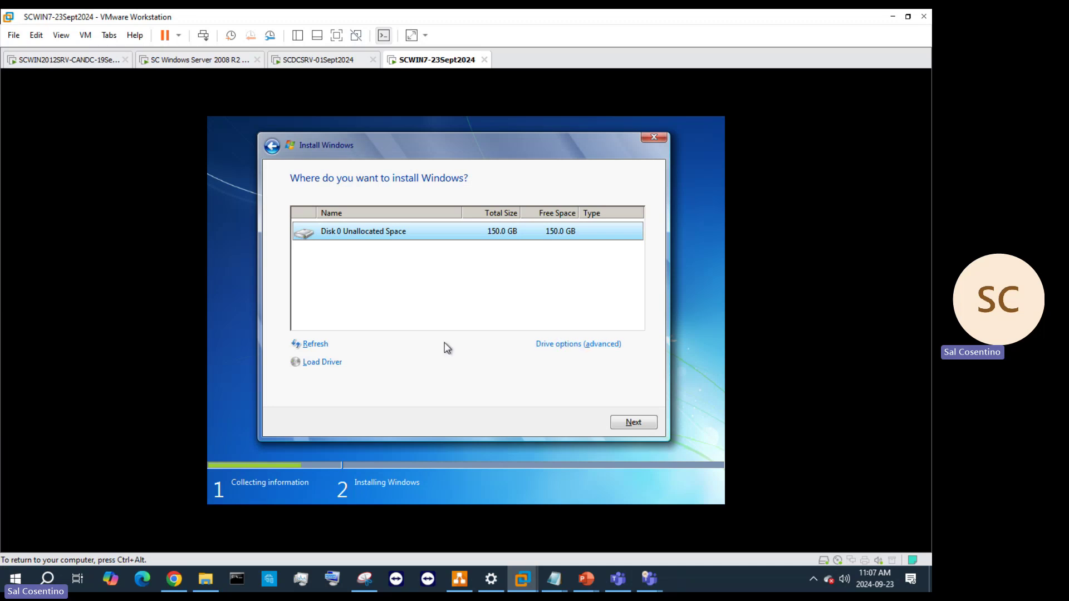
click(561, 345)
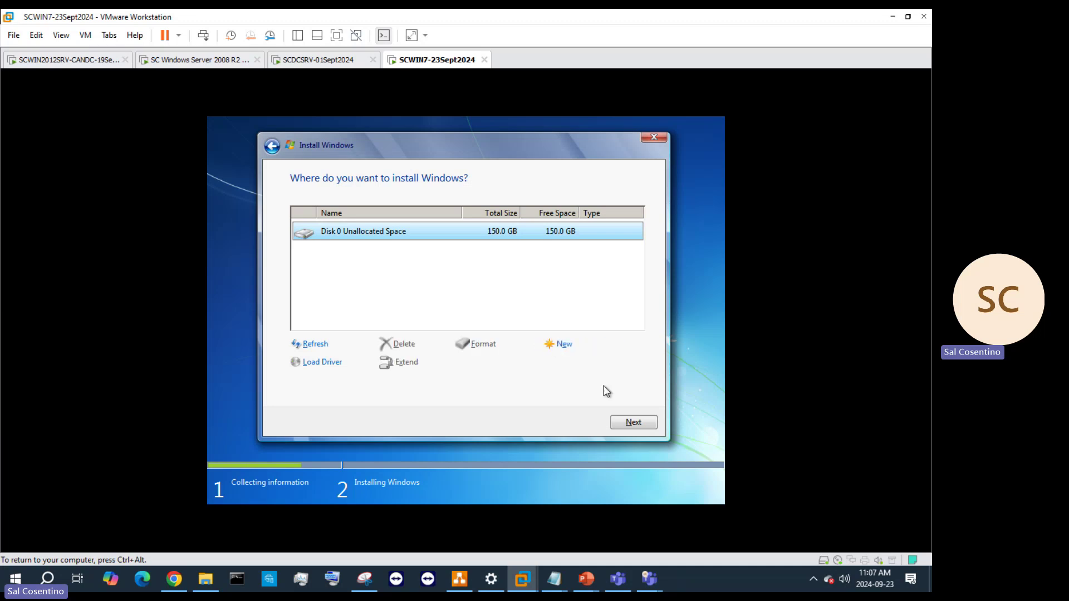
click(578, 342)
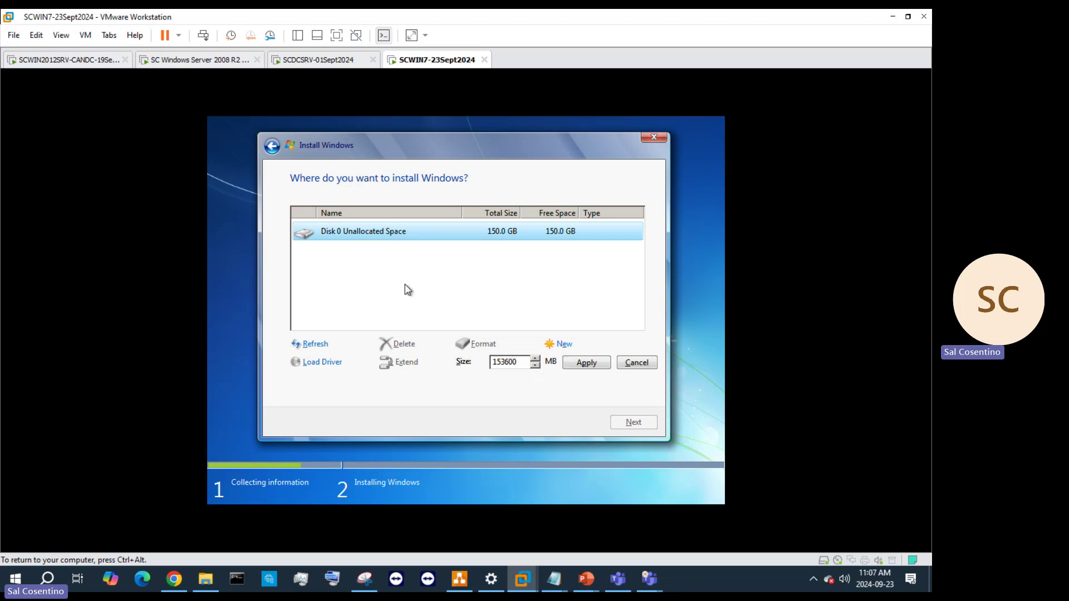
click(635, 365)
click(633, 422)
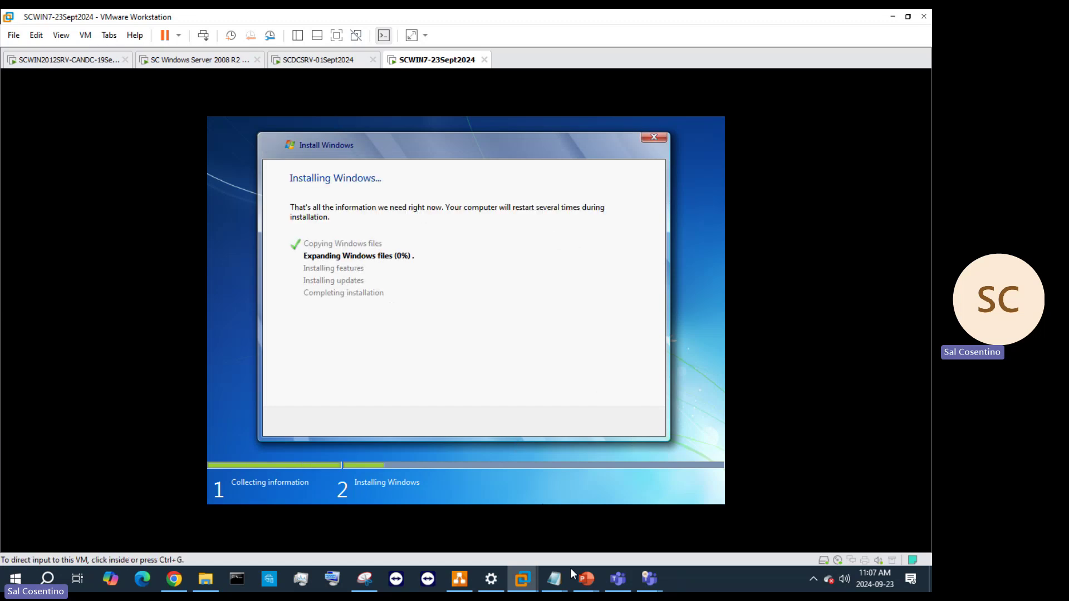
Switch to the Hyper-V.pptx presentation in PowerPoint, show the Future Topic slide and look through the following slides
mouse_move(586, 580)
click(707, 526)
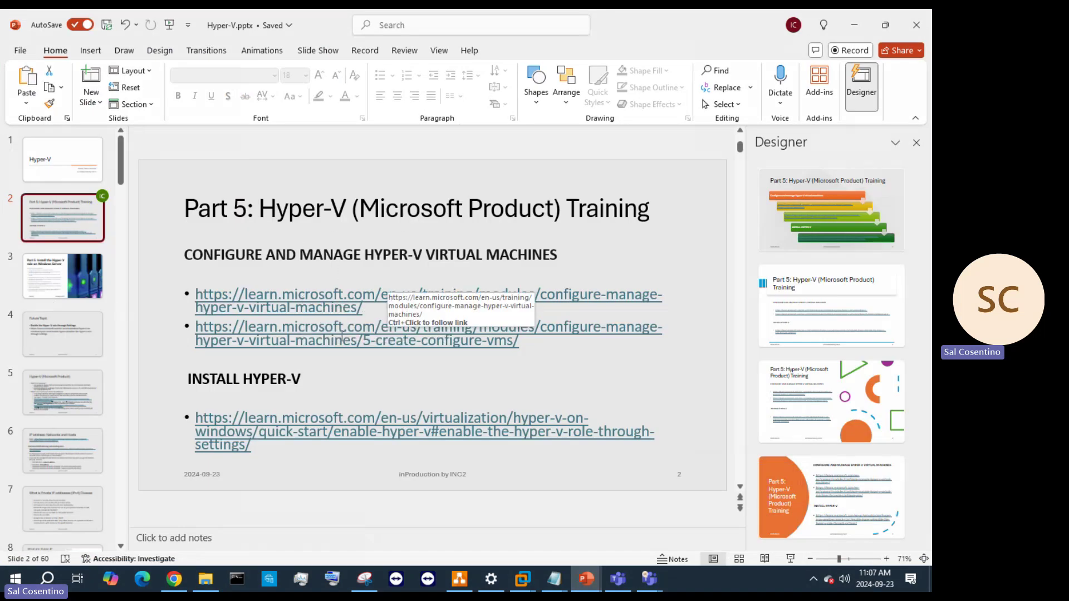
click(103, 273)
click(61, 318)
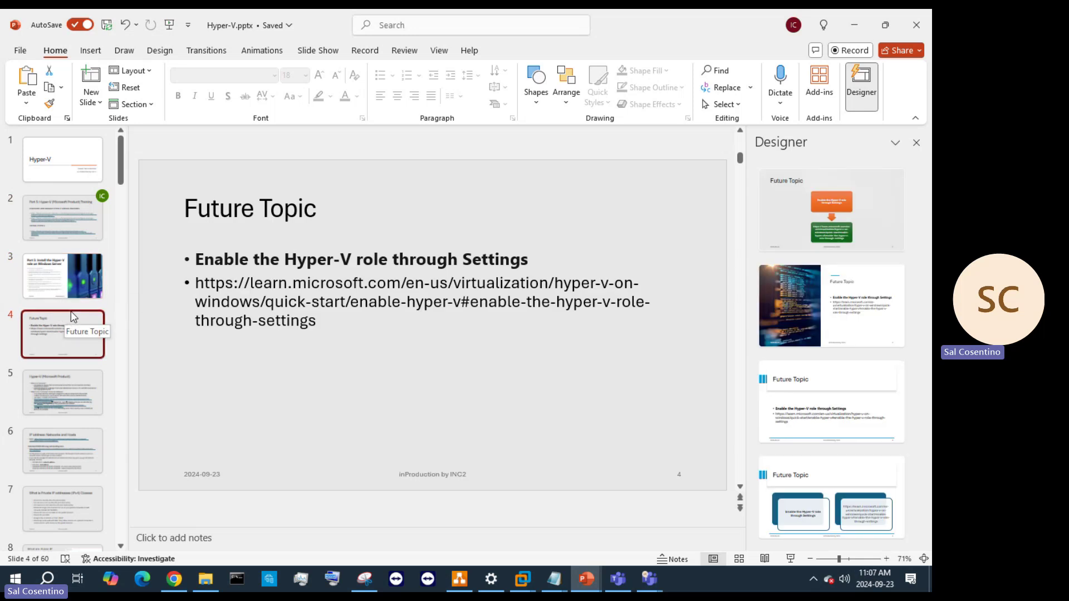
scroll(55, 329, down, 2)
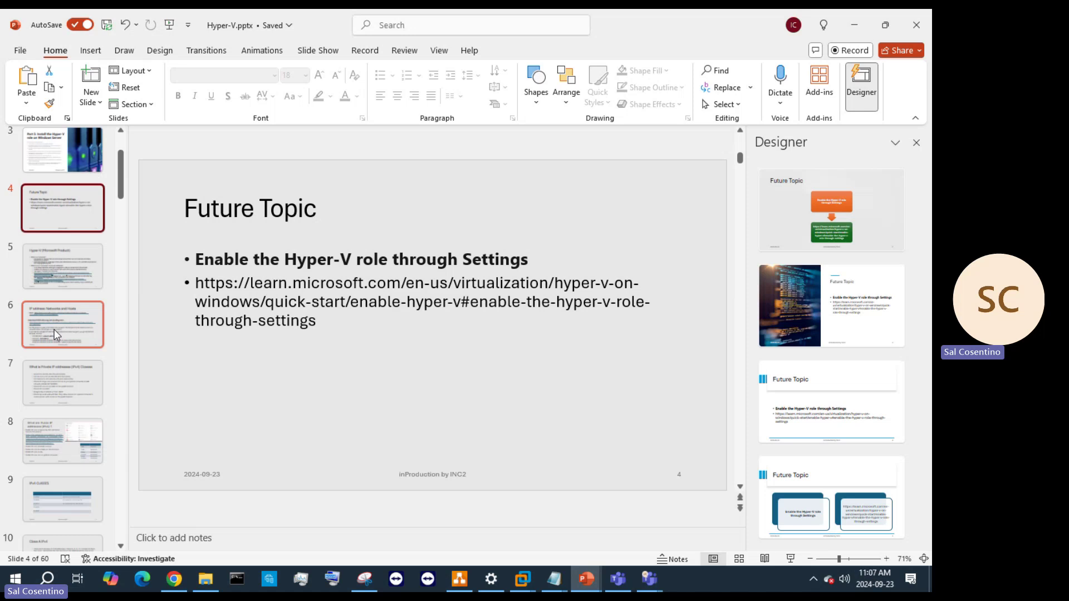
scroll(55, 348, down, 3)
scroll(56, 349, down, 8)
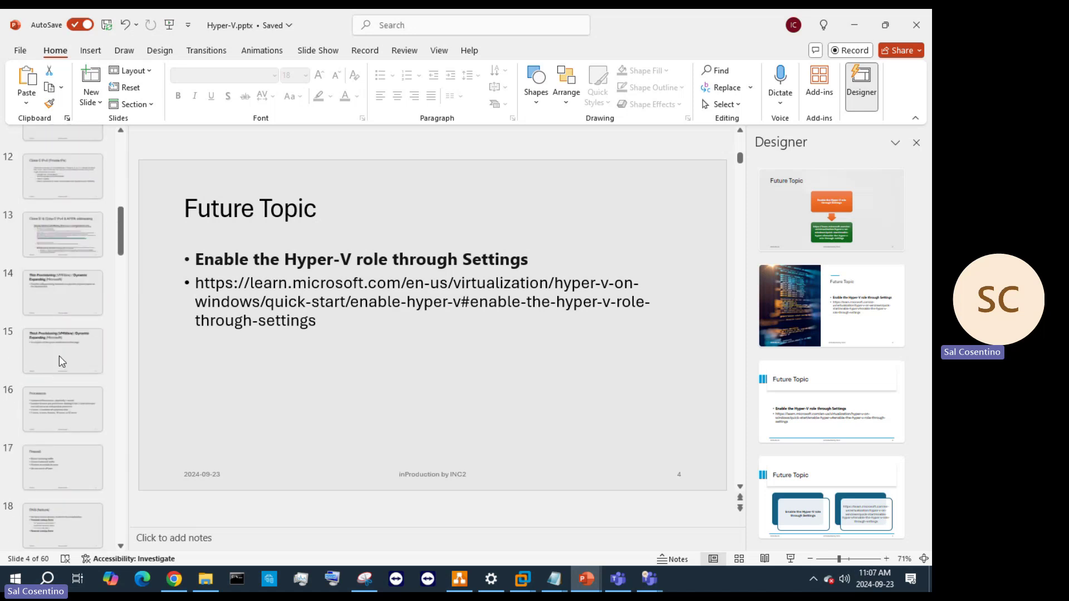
Switch to draw.io and add a square shape to the Hyper-V page of the Create a Virtual machine diagram
click(464, 568)
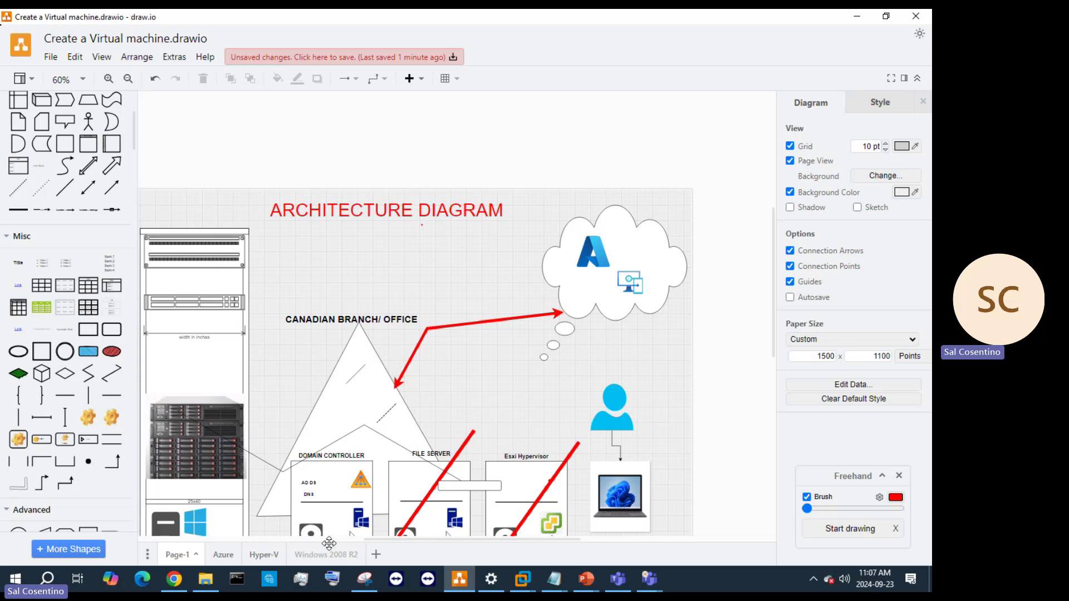
click(267, 555)
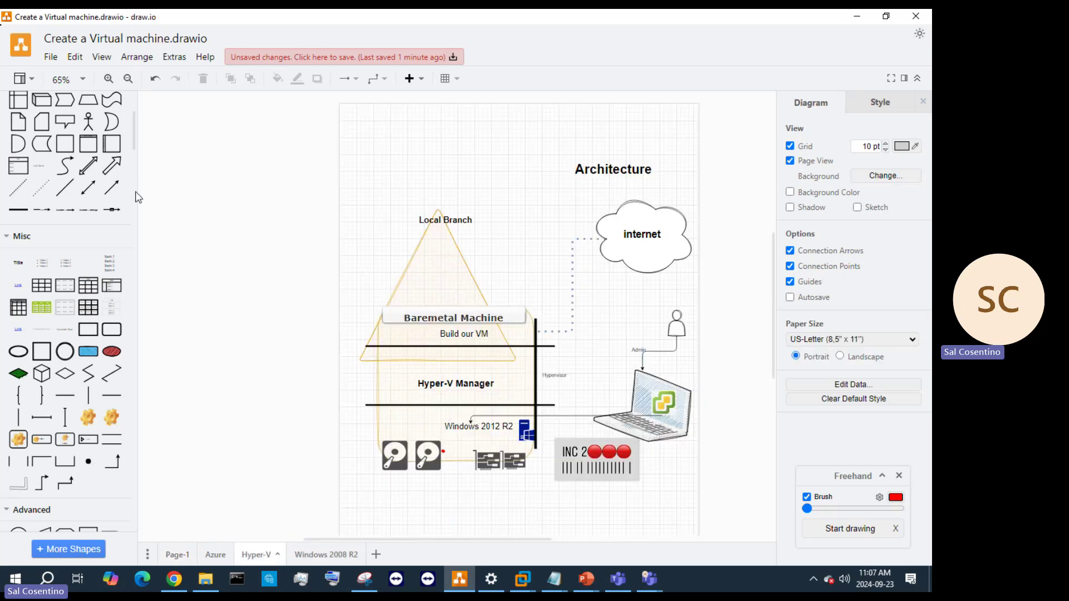
scroll(90, 276, up, 4)
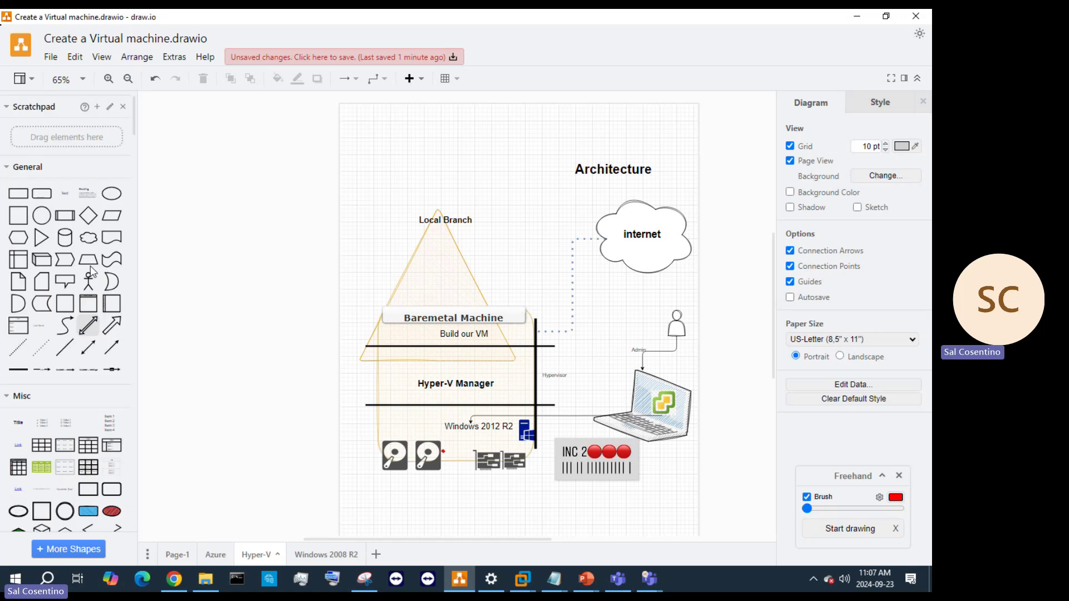
click(21, 252)
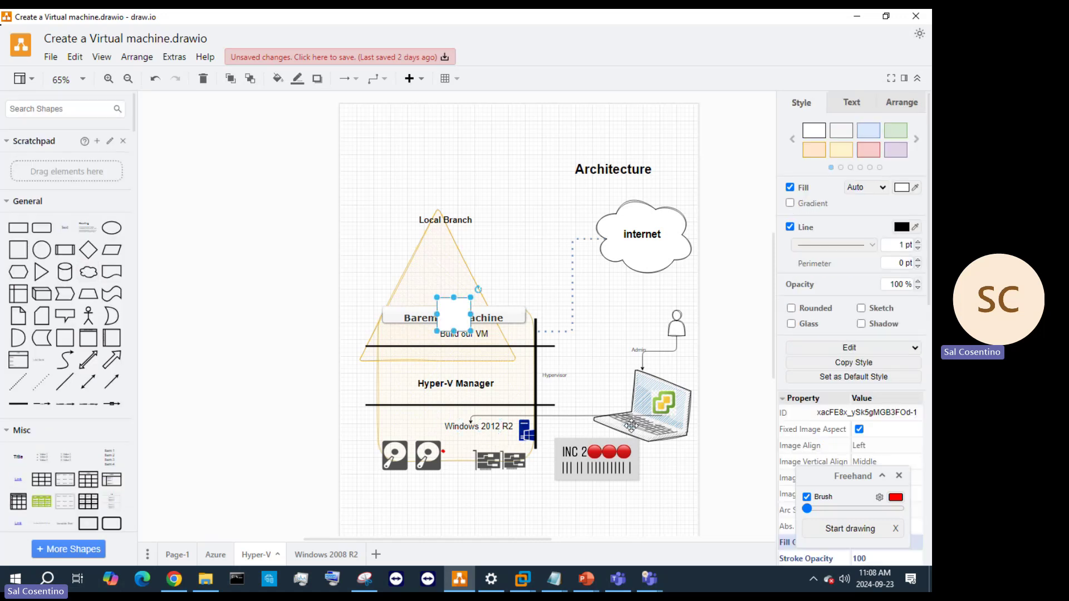
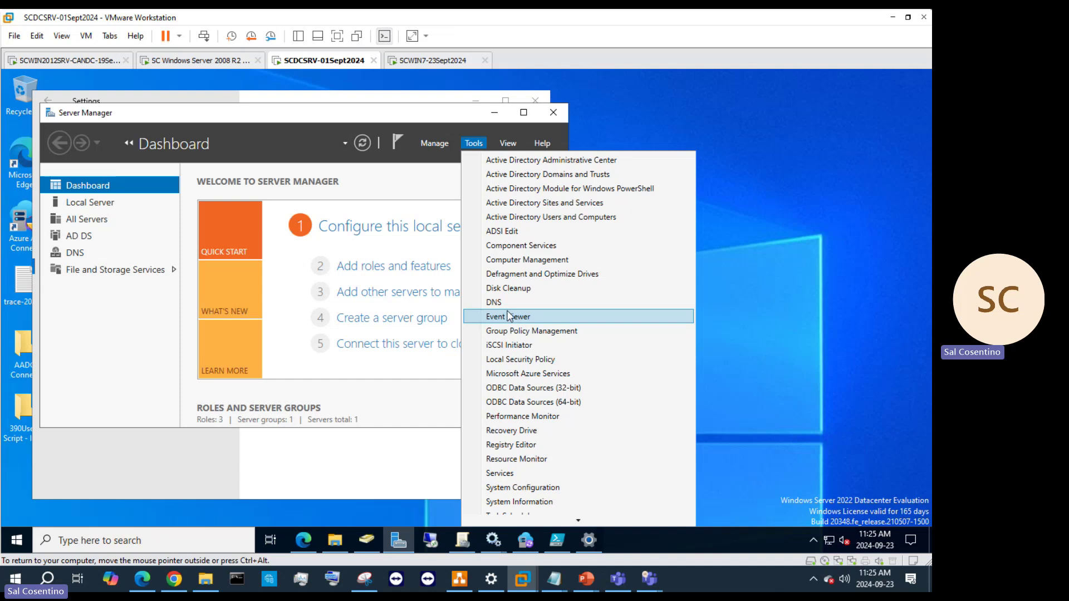
Open DNS Manager on SCDCSRV and examine the records in the italiacomputersinc2.local forward lookup zone
click(505, 303)
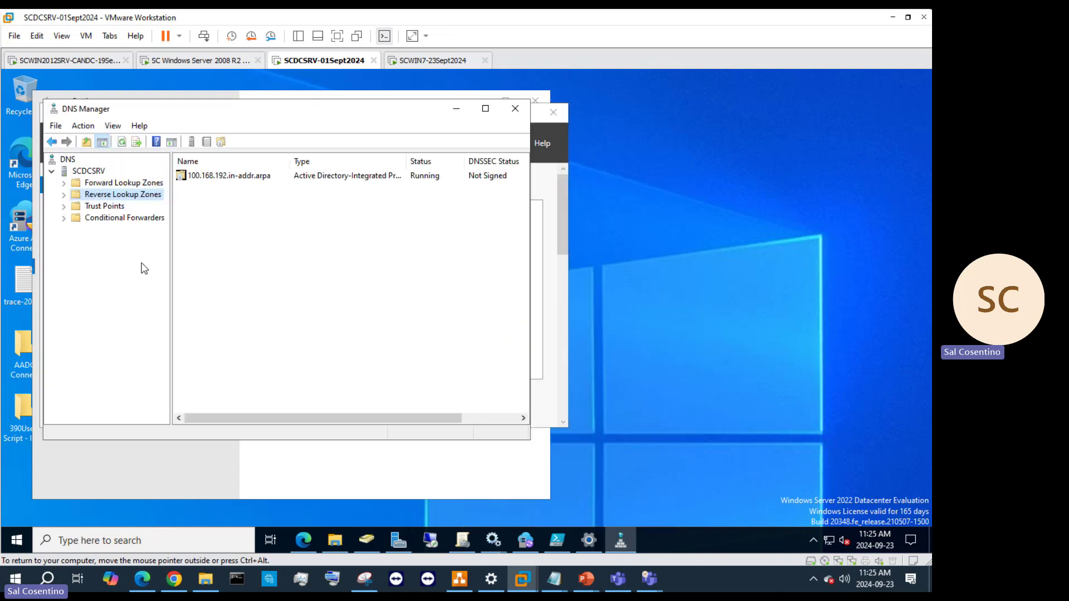
click(123, 184)
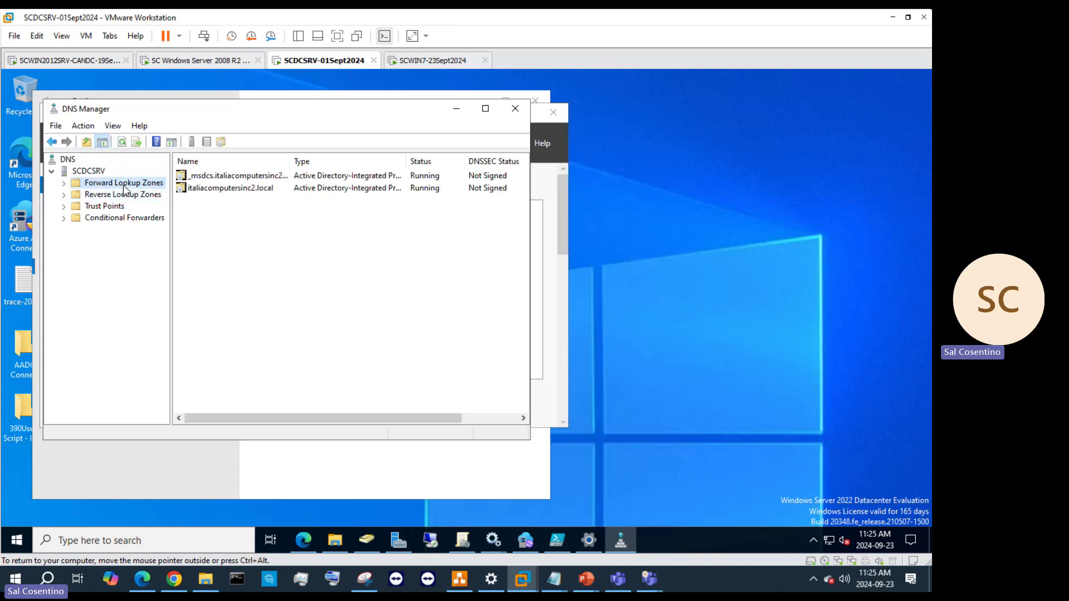
double_click(221, 192)
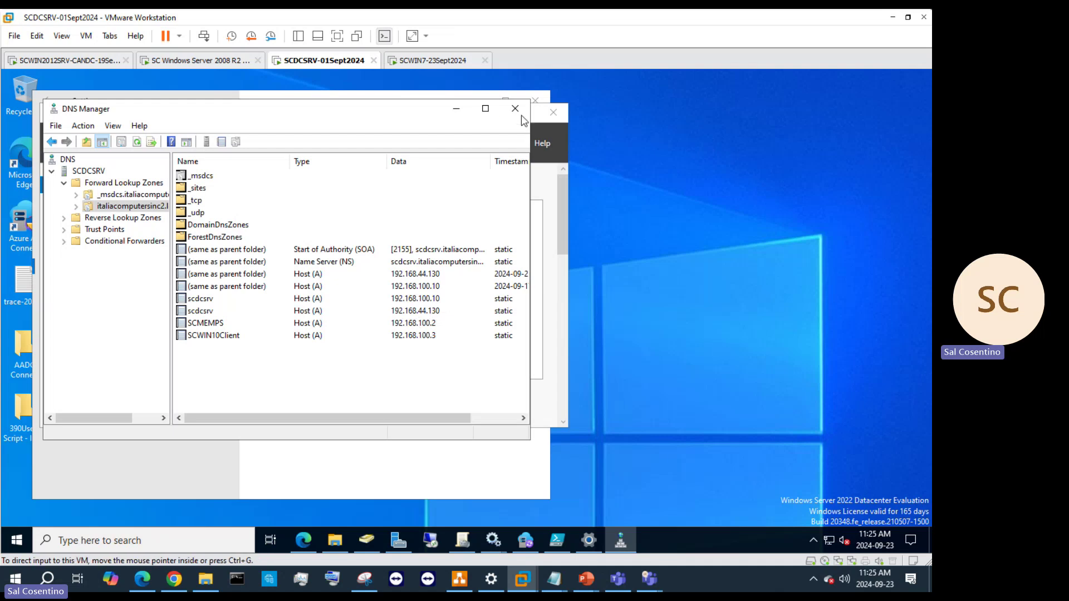
click(361, 105)
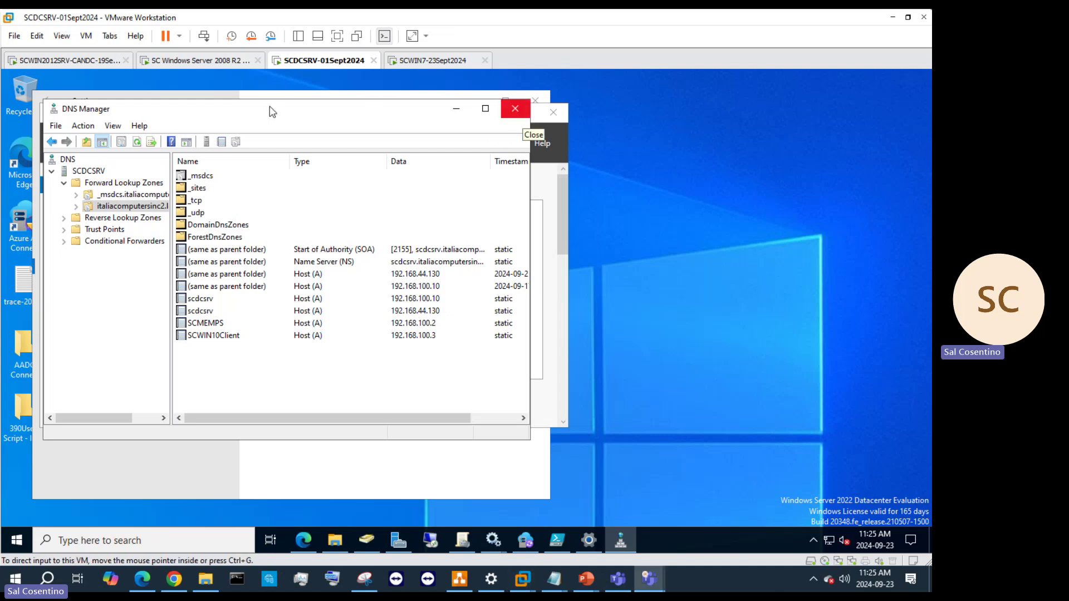
Check the hardware settings of the SCWIN2012SRV-CANDC-19Sept2024 virtual machine, and open those of SCWIN7-23Sept2024 for comparison
click(404, 64)
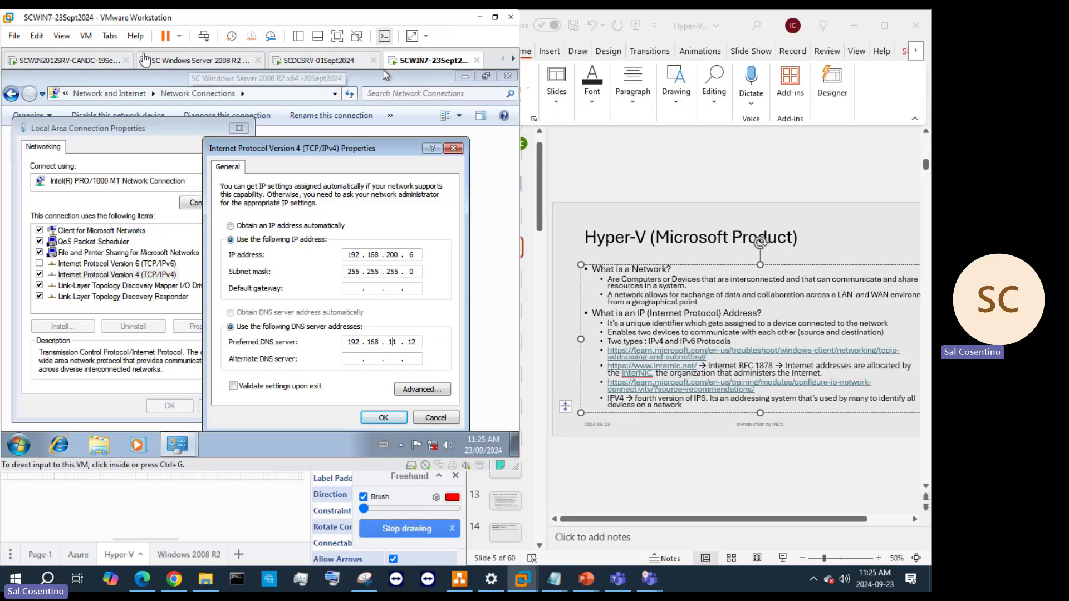
right_click(96, 56)
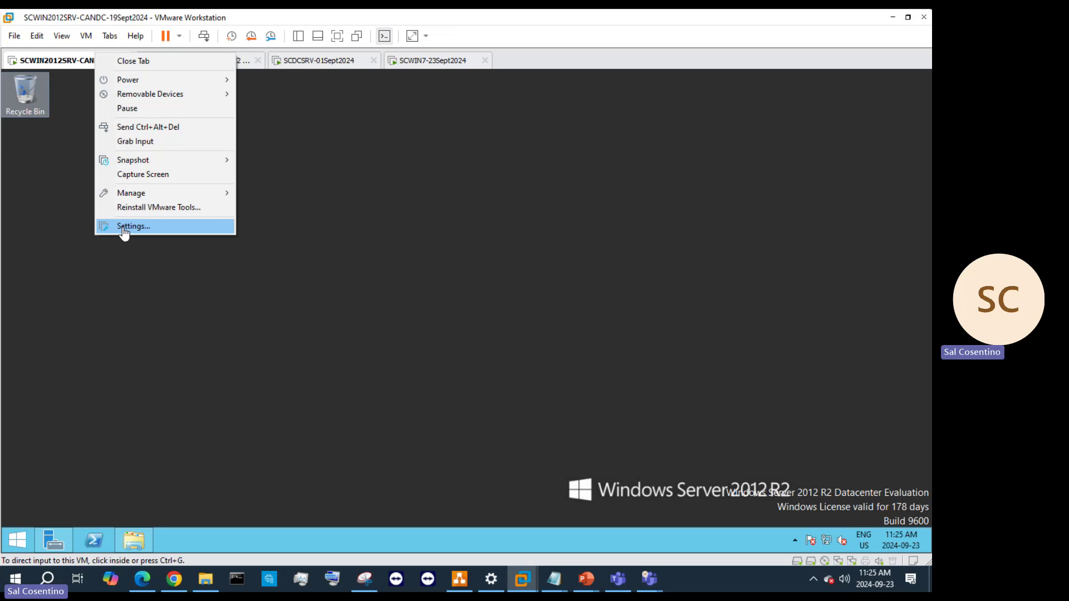
click(124, 229)
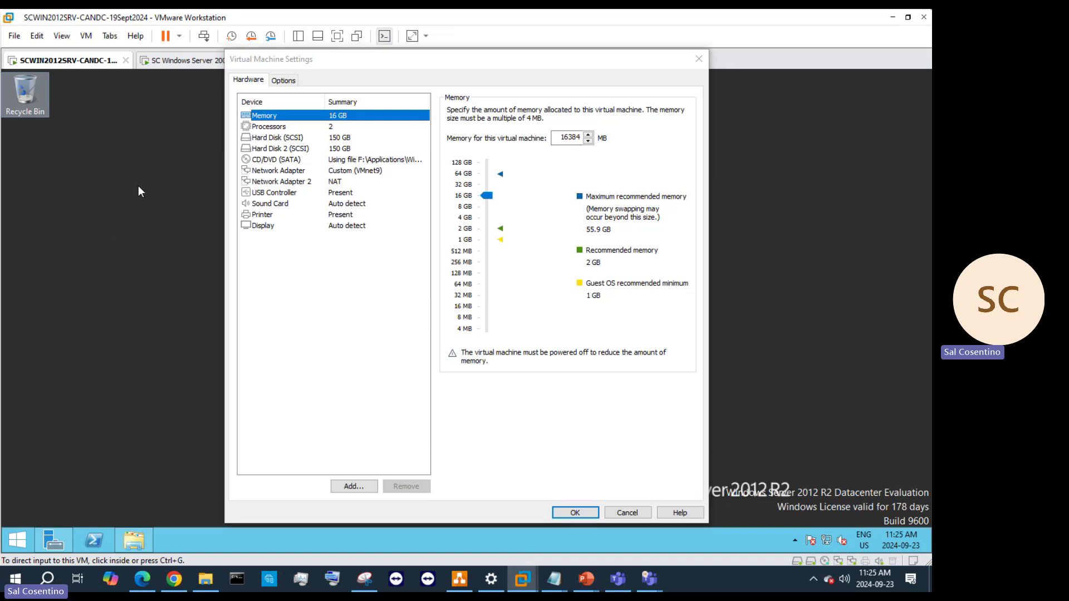
click(699, 59)
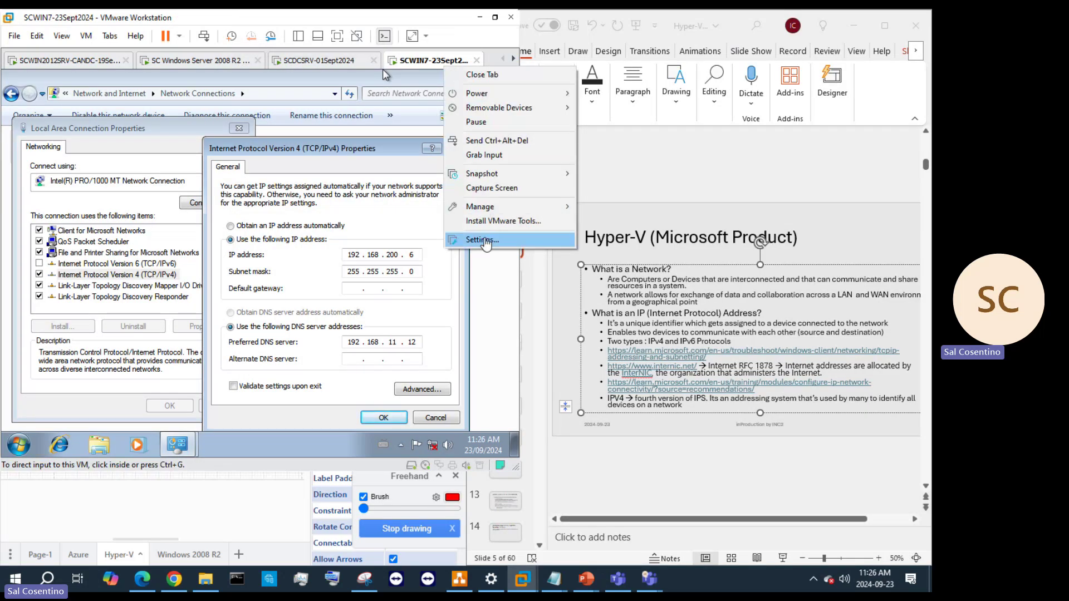
click(487, 245)
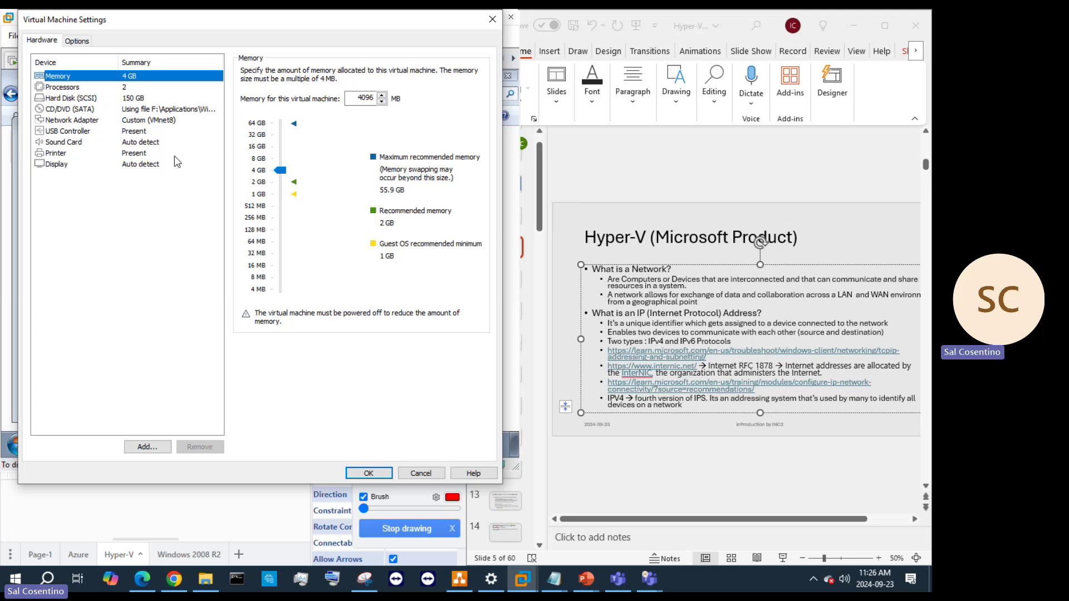
Set the network adapter of SCWIN7-23Sept2024 to the custom virtual network VMnet9 and apply the hardware settings
click(167, 120)
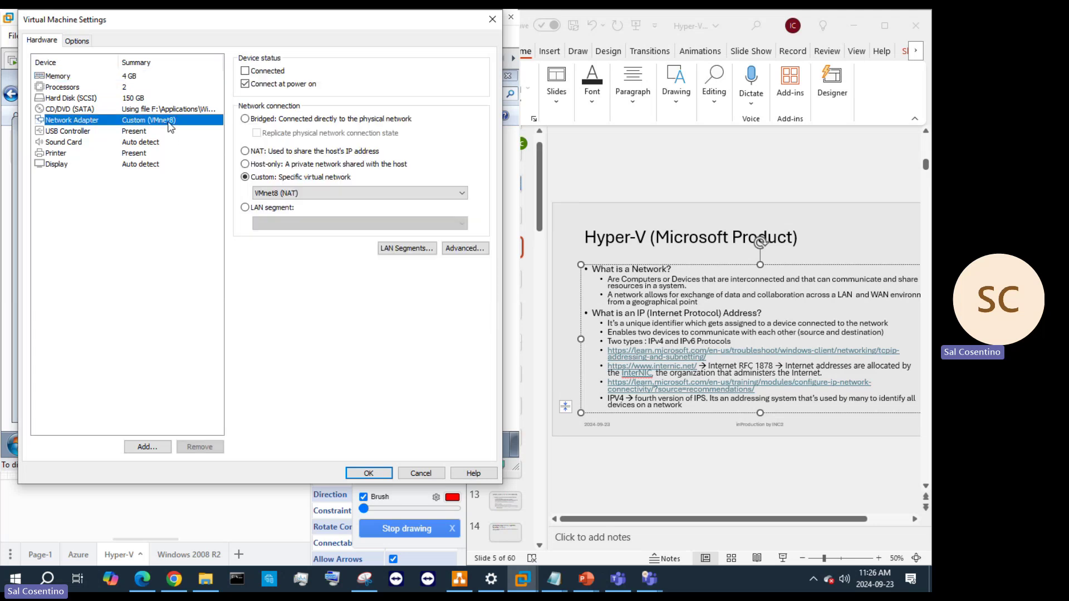
click(274, 192)
click(281, 280)
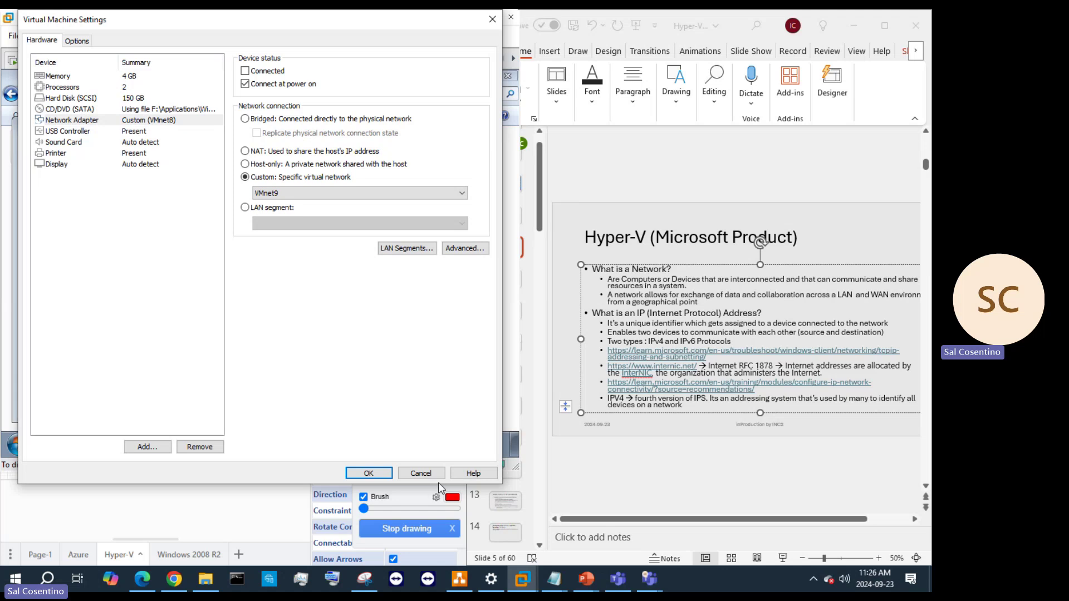
click(369, 474)
Add a second network adapter using NAT to the SCWIN7-23Sept2024 virtual machine and apply the hardware settings
right_click(438, 66)
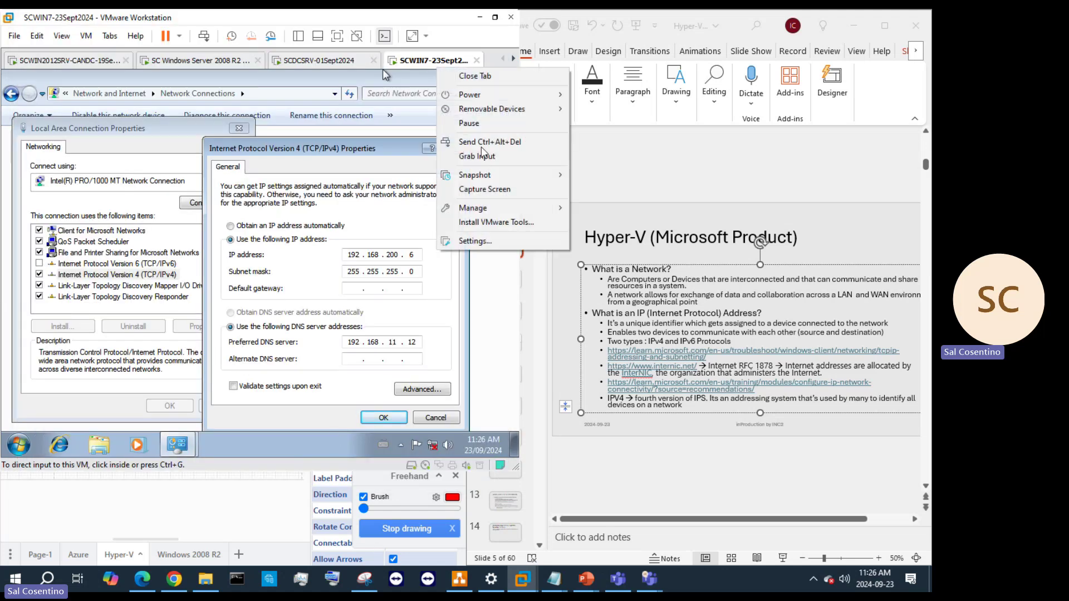
click(485, 242)
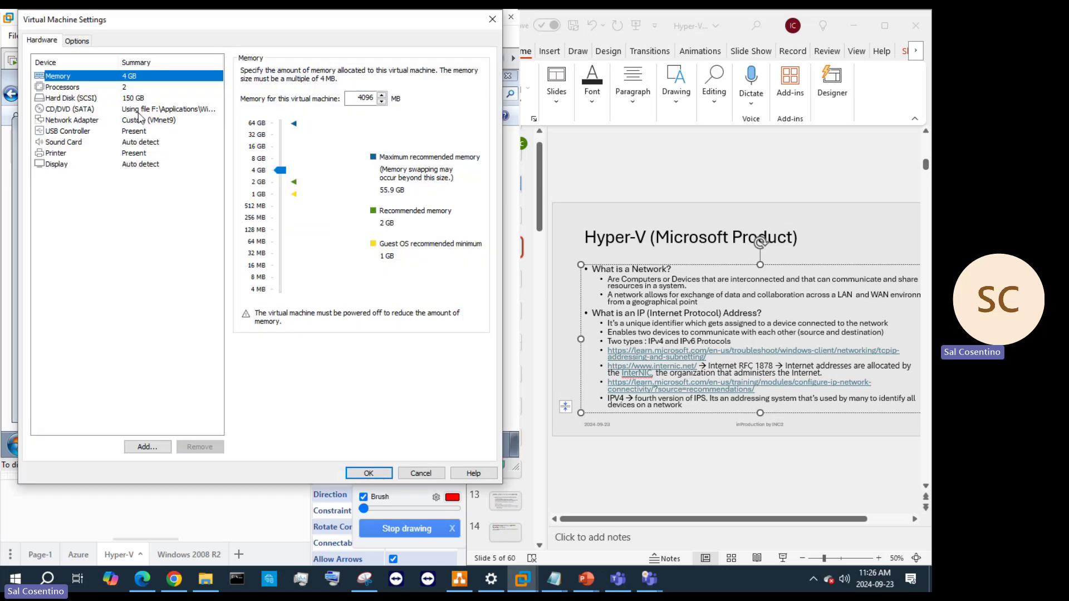
click(136, 121)
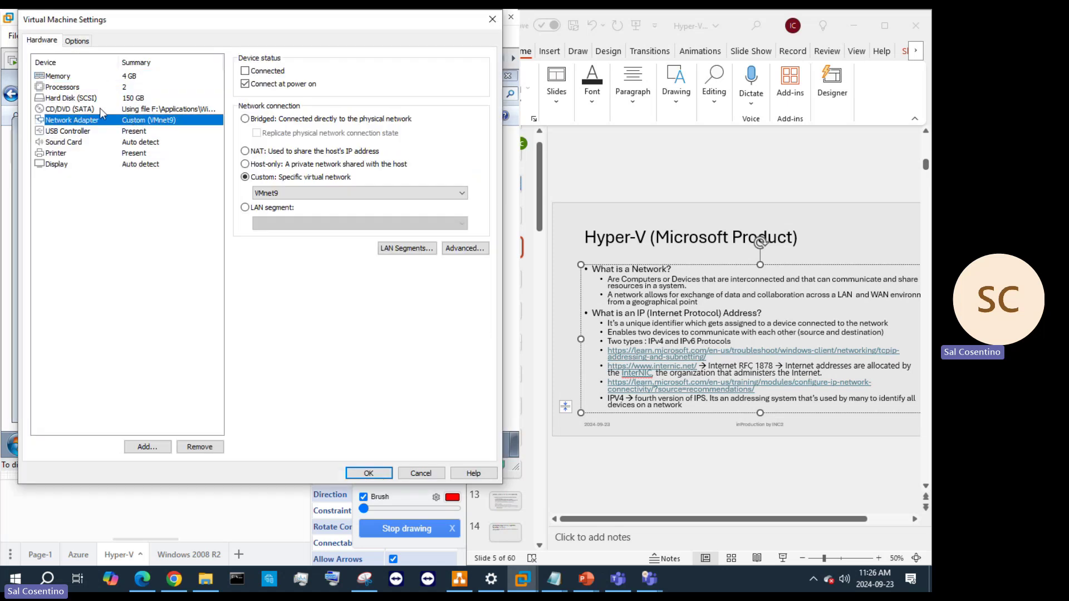
click(147, 446)
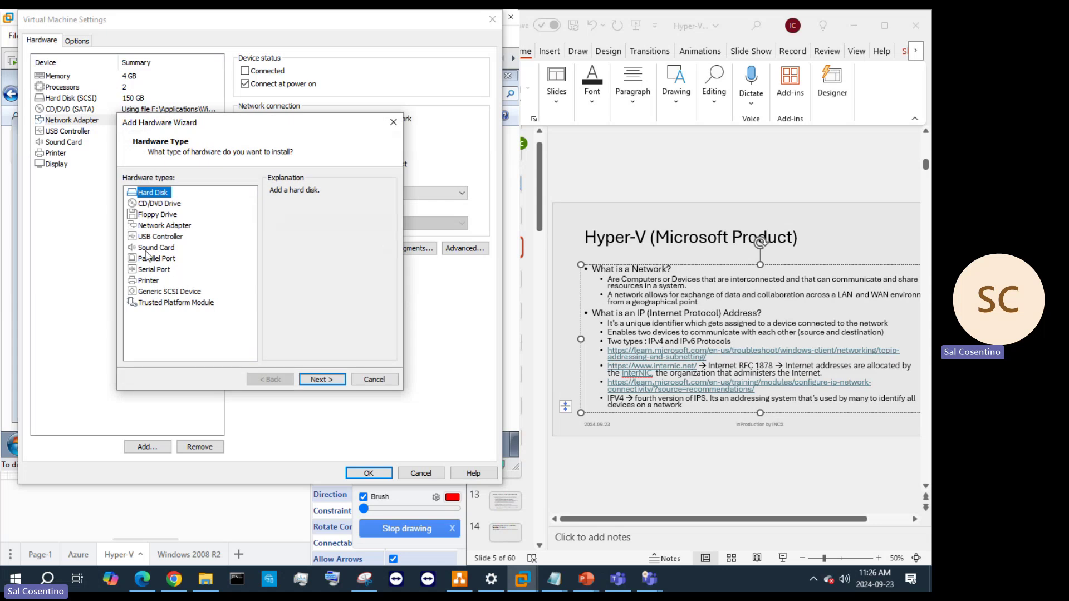
click(164, 225)
click(316, 378)
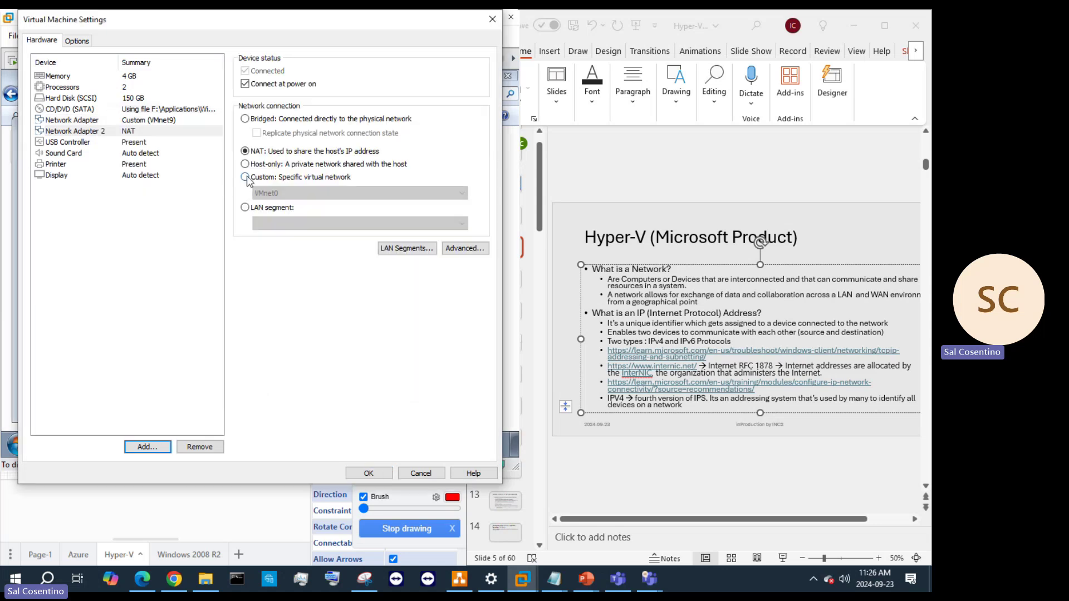
click(376, 473)
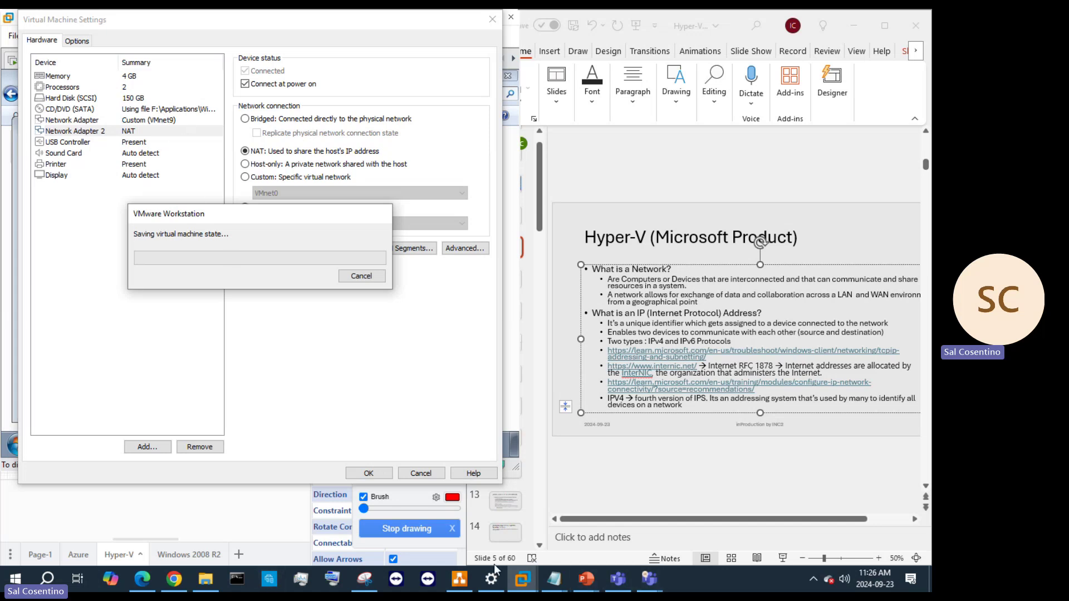
mouse_move(515, 588)
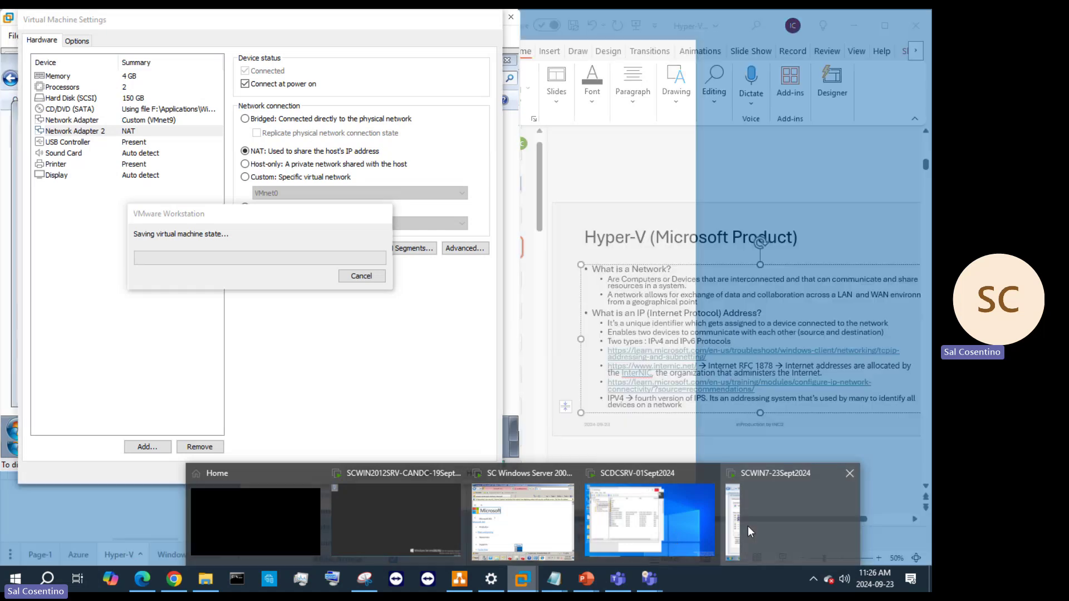
click(748, 526)
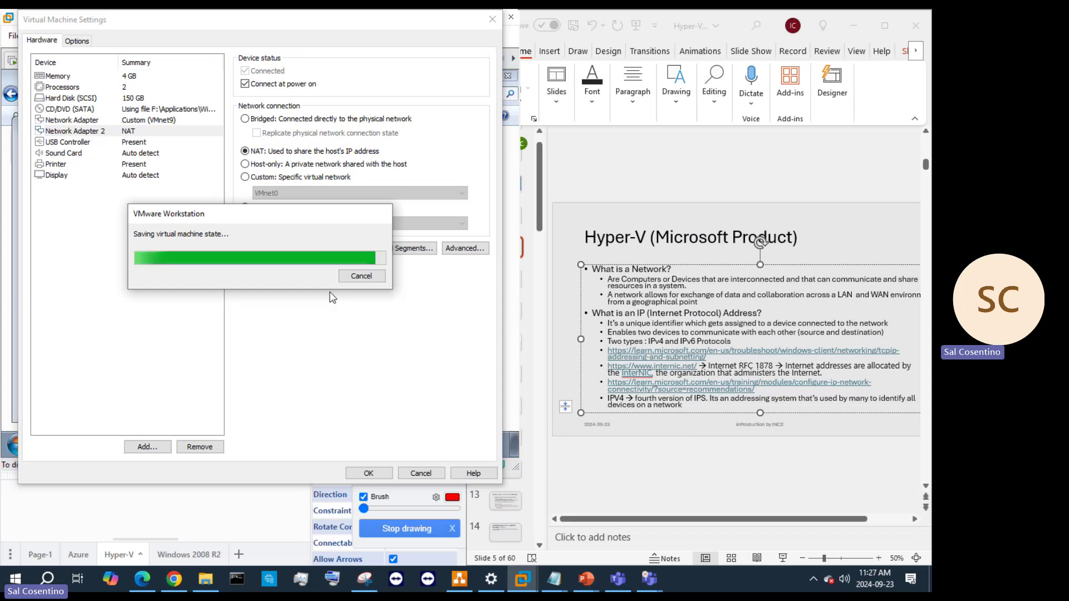
click(359, 478)
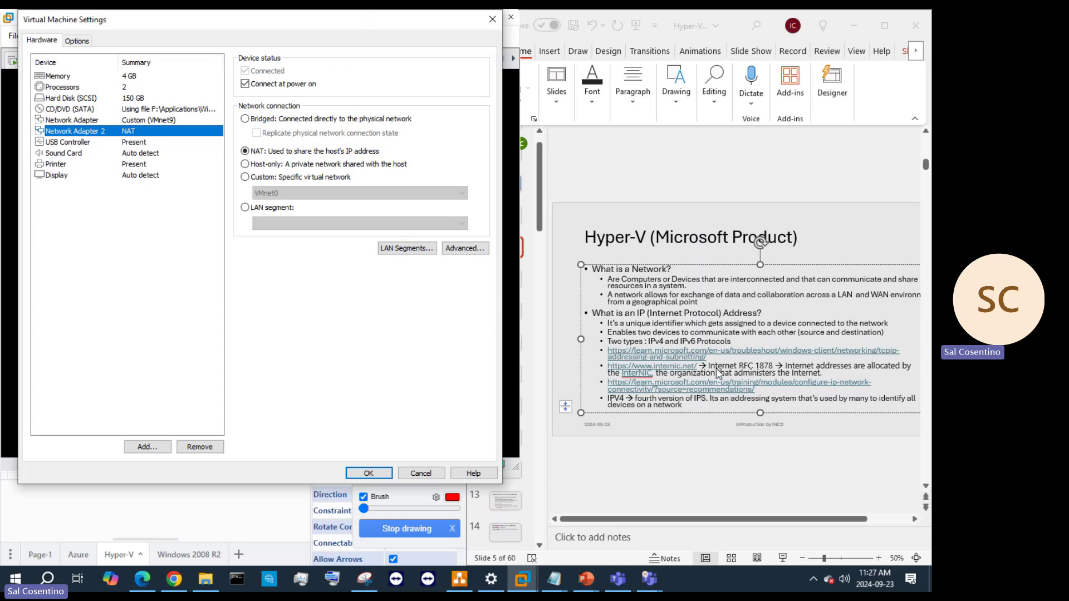
Open the TCP/IP addressing and subnetting article linked on the Hyper-V slide and find its section on networks and hosts
click(681, 356)
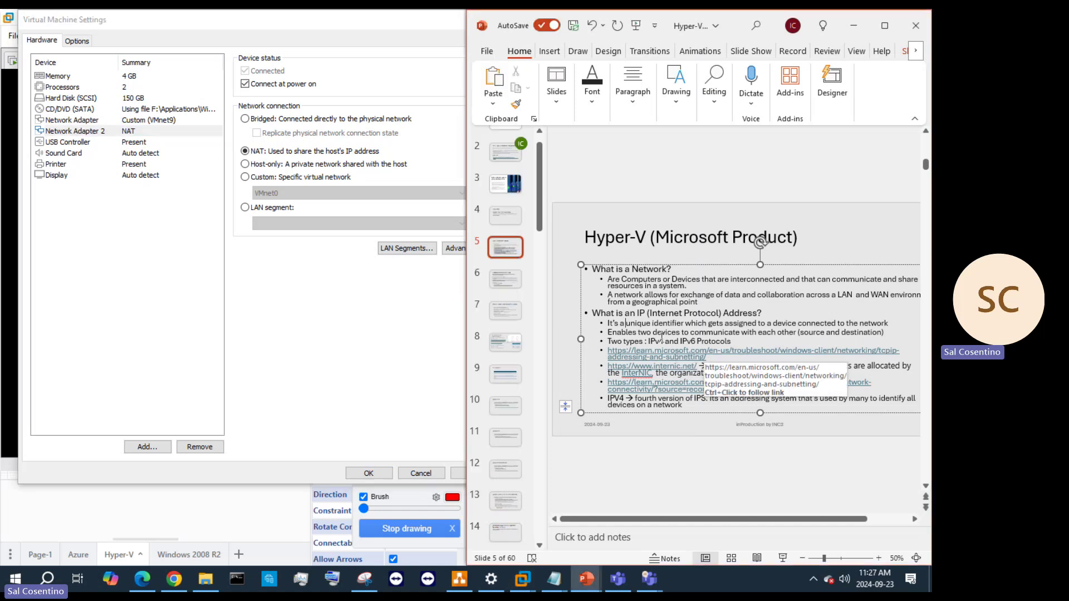
ctrl+click(649, 351)
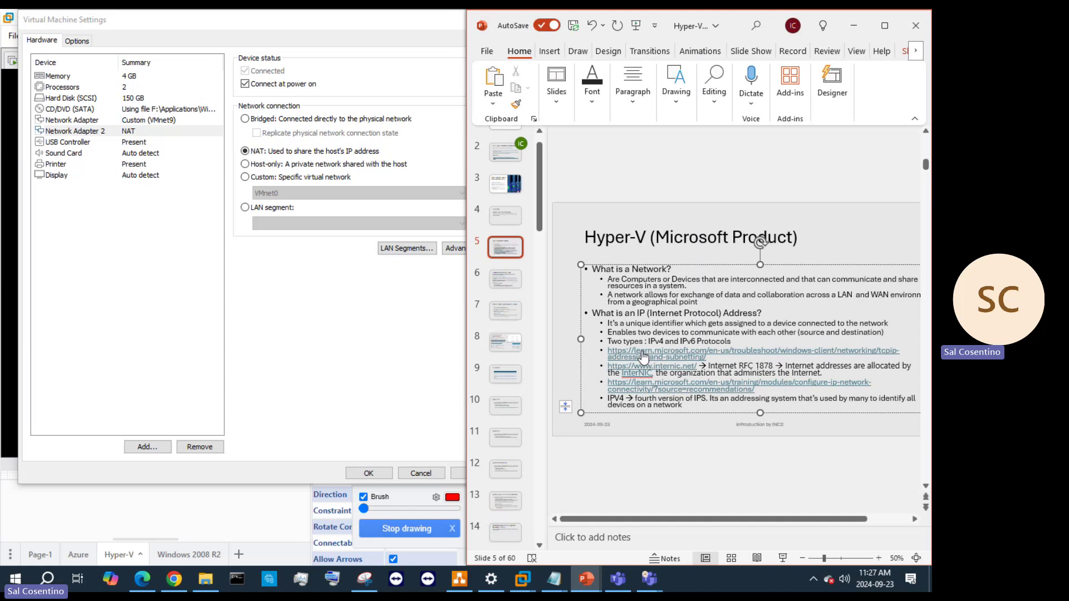
scroll(510, 311, down, 10)
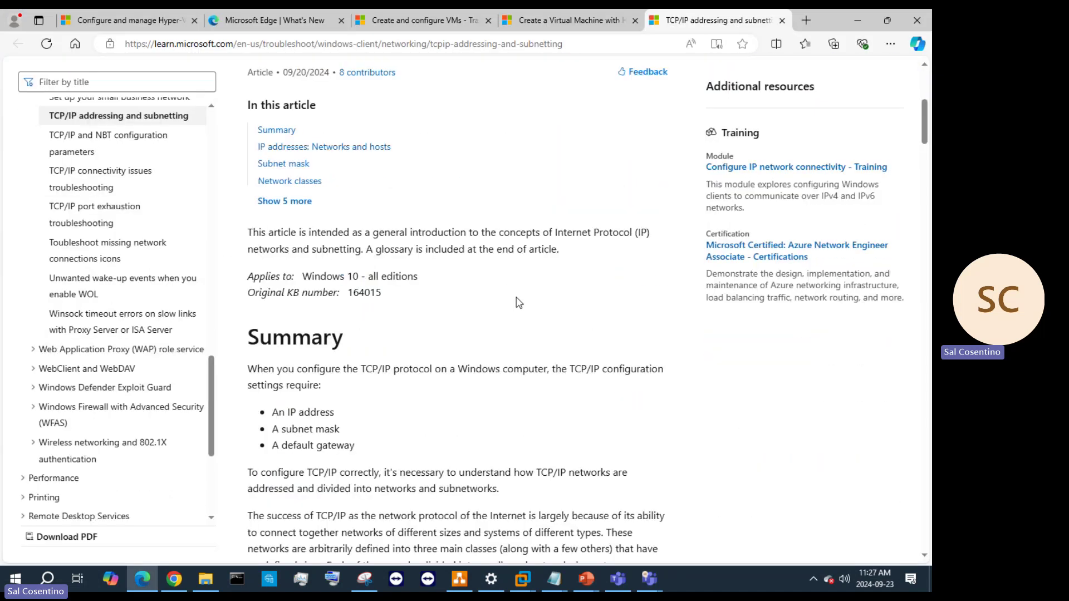
scroll(510, 316, up, 2)
scroll(504, 343, down, 3)
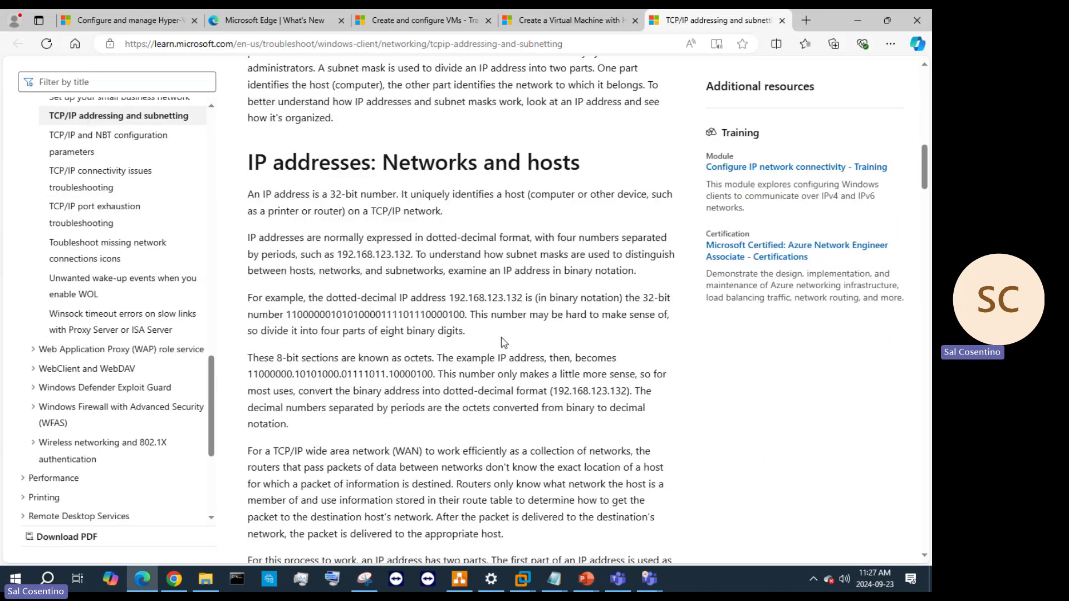
Read the IP address section, highlighting the 32-bit, dotted-decimal and binary octet passages, and continue to the Subnet mask section
drag(257, 196, 399, 197)
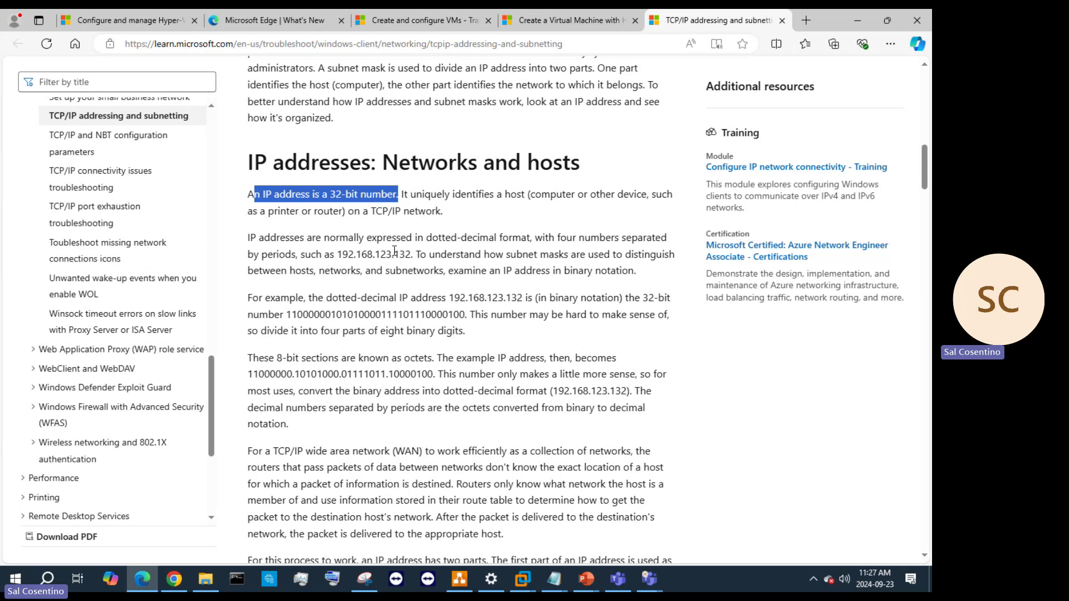
drag(406, 237, 501, 243)
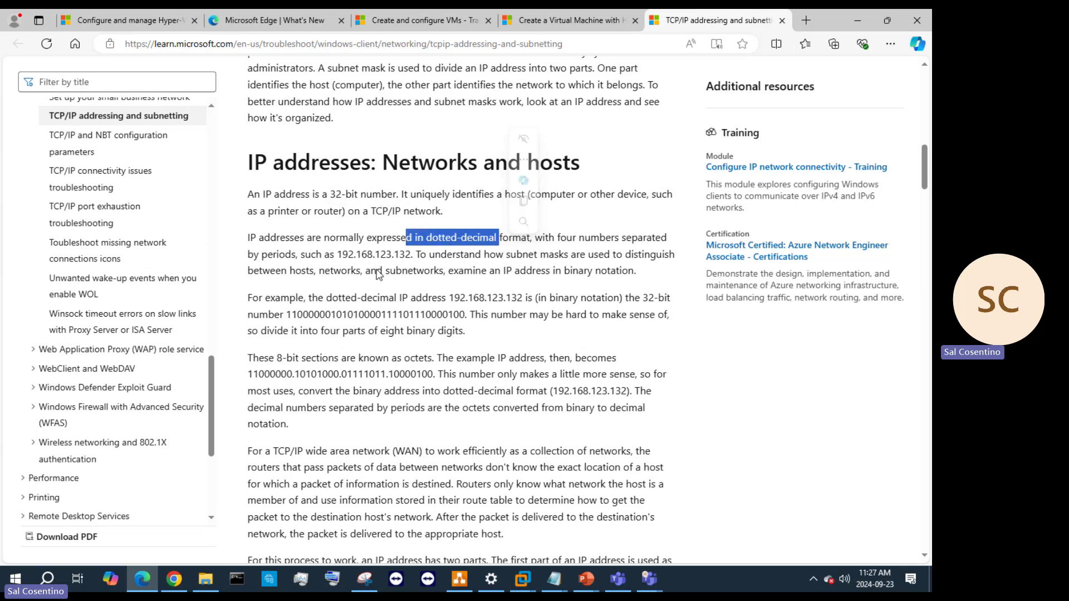
drag(337, 254, 350, 253)
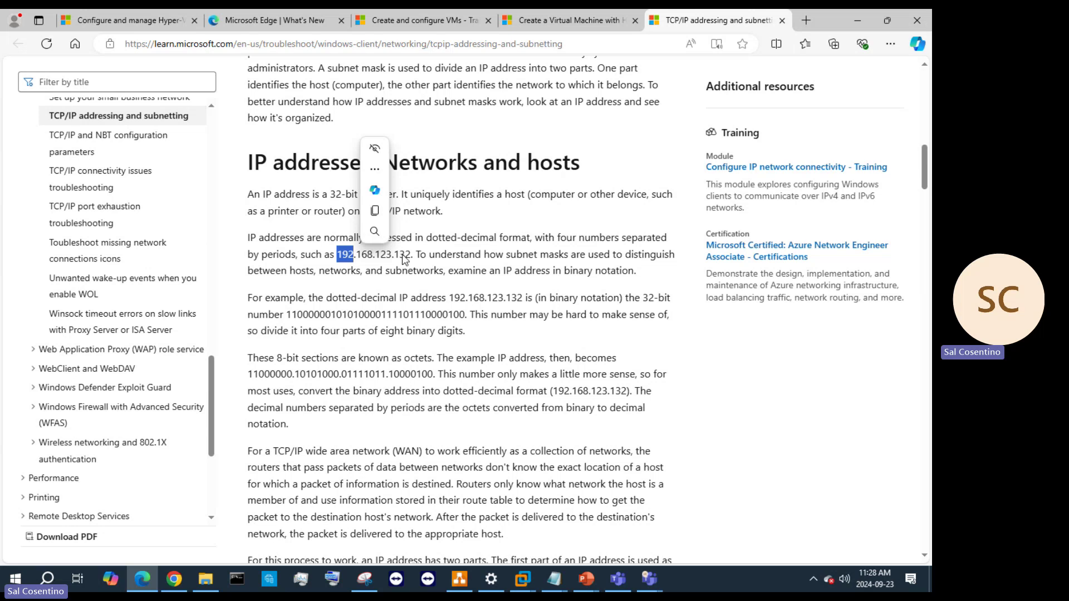
click(437, 236)
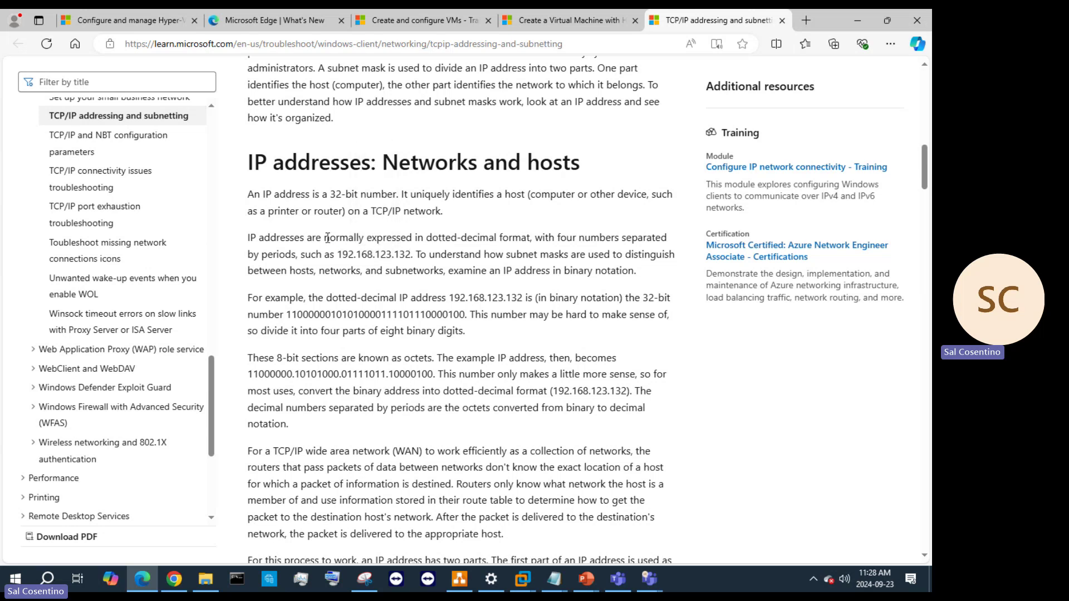
drag(328, 238, 539, 253)
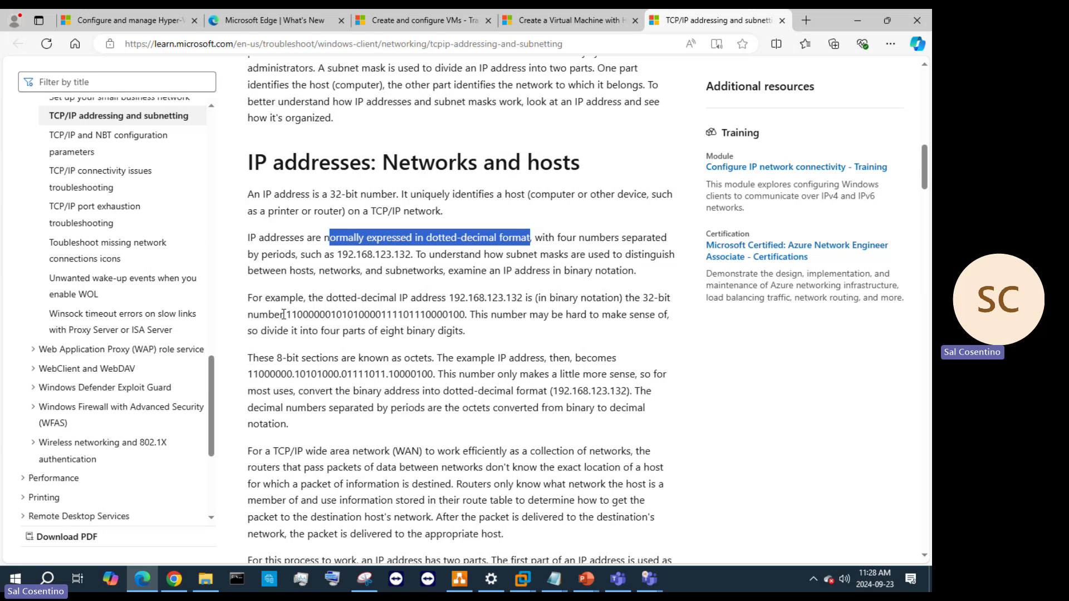
drag(288, 314, 342, 316)
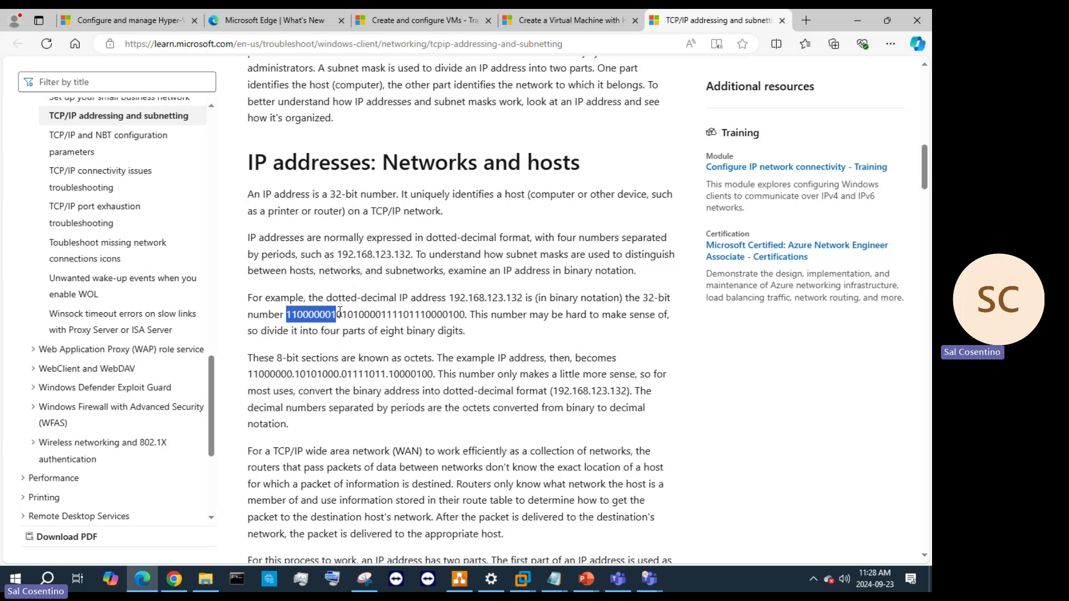
click(289, 316)
drag(287, 316, 333, 318)
drag(250, 374, 293, 374)
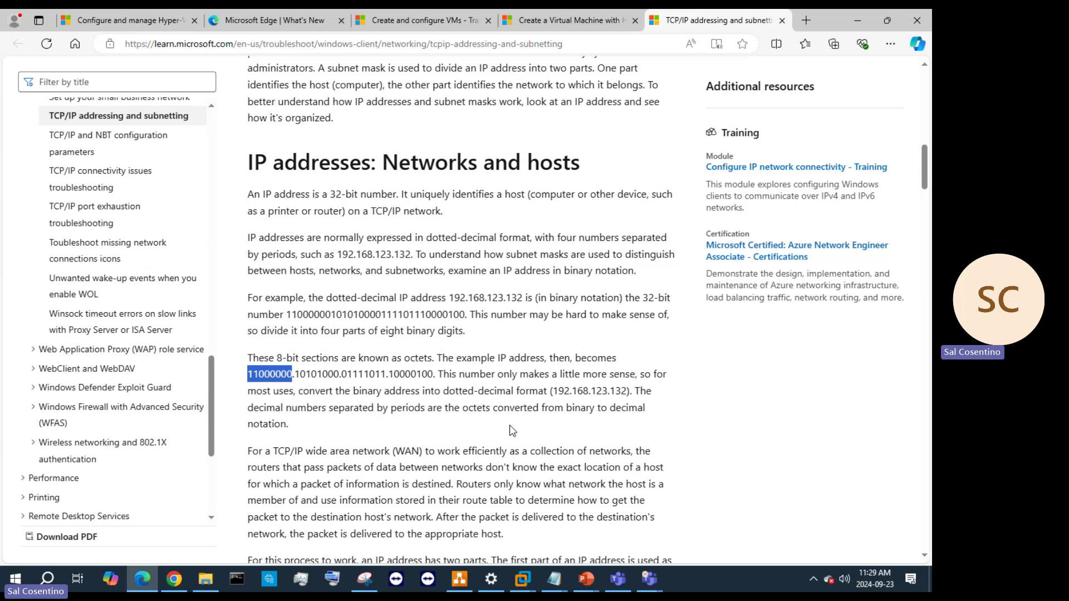
scroll(392, 413, down, 4)
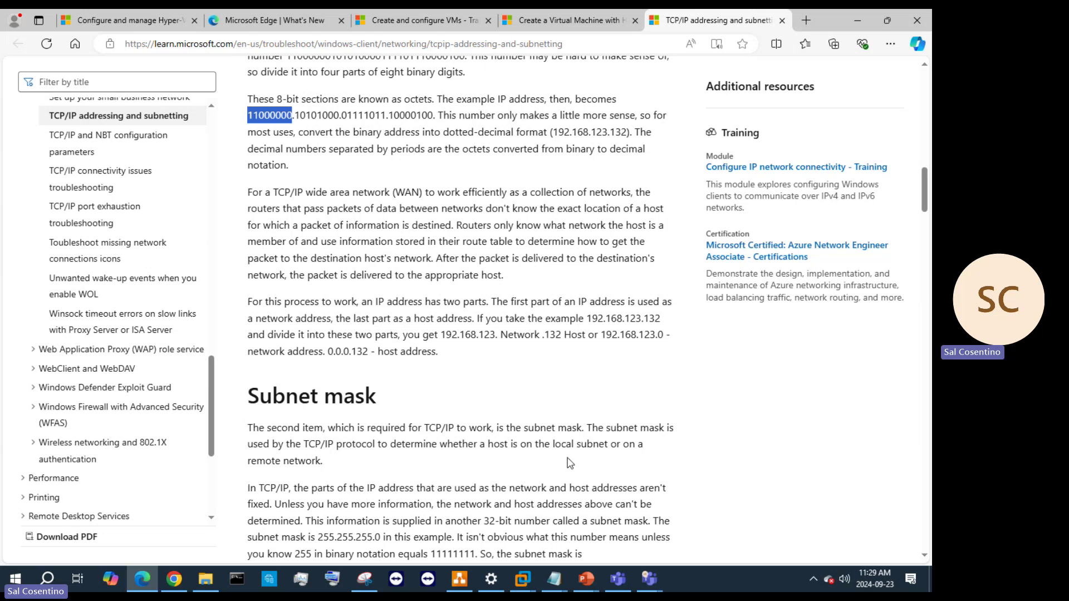
scroll(553, 384, down, 3)
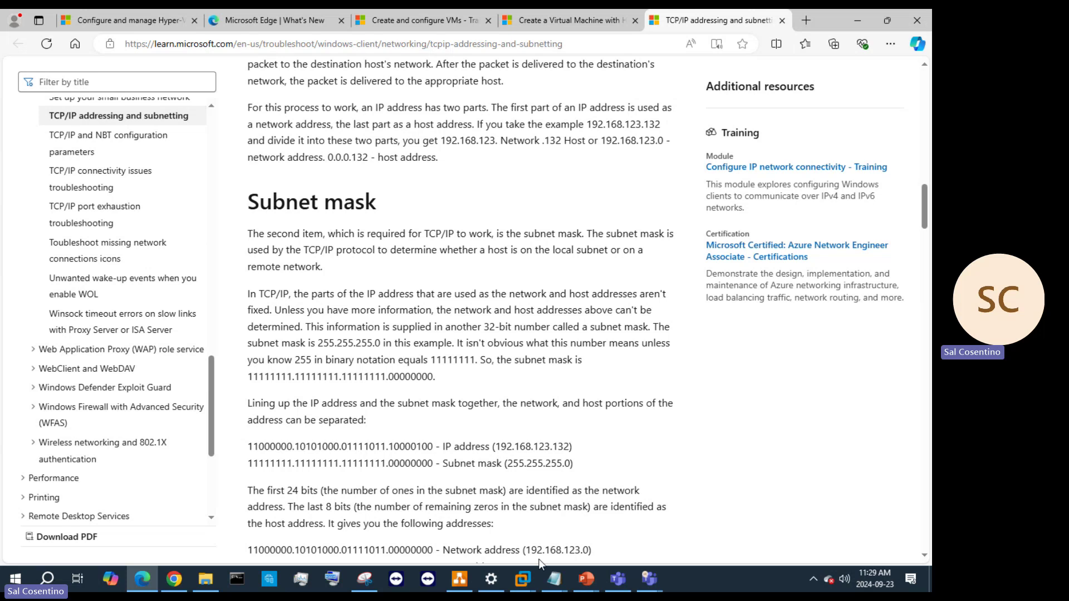
Switch to the SCDCSRV-01Sept2024 virtual machine in VMware Workstation, close DNS Manager and reopen it from Server Manager
mouse_move(523, 579)
click(620, 526)
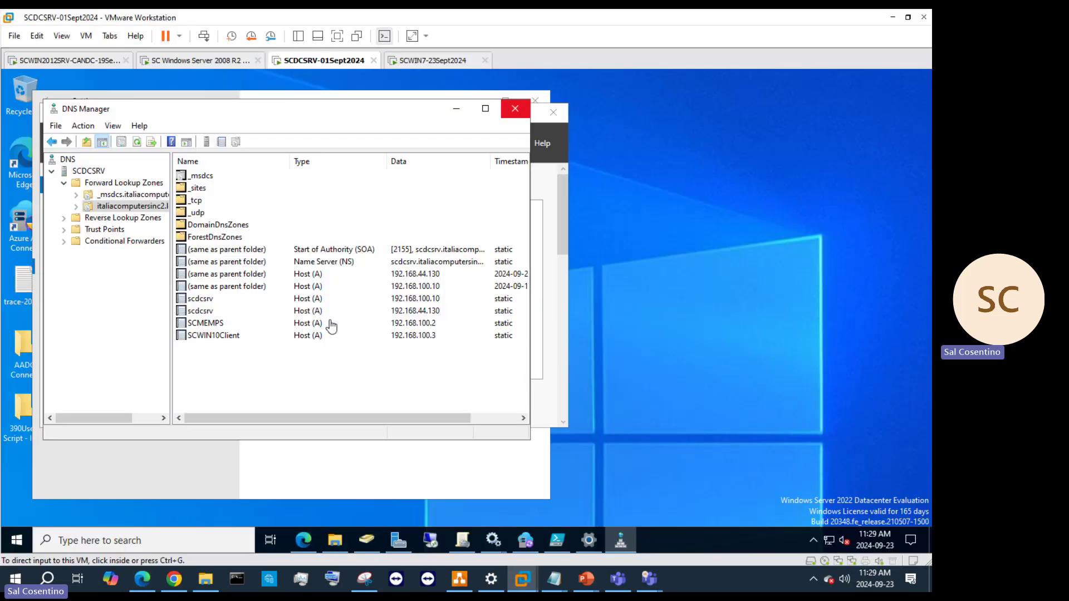
click(514, 110)
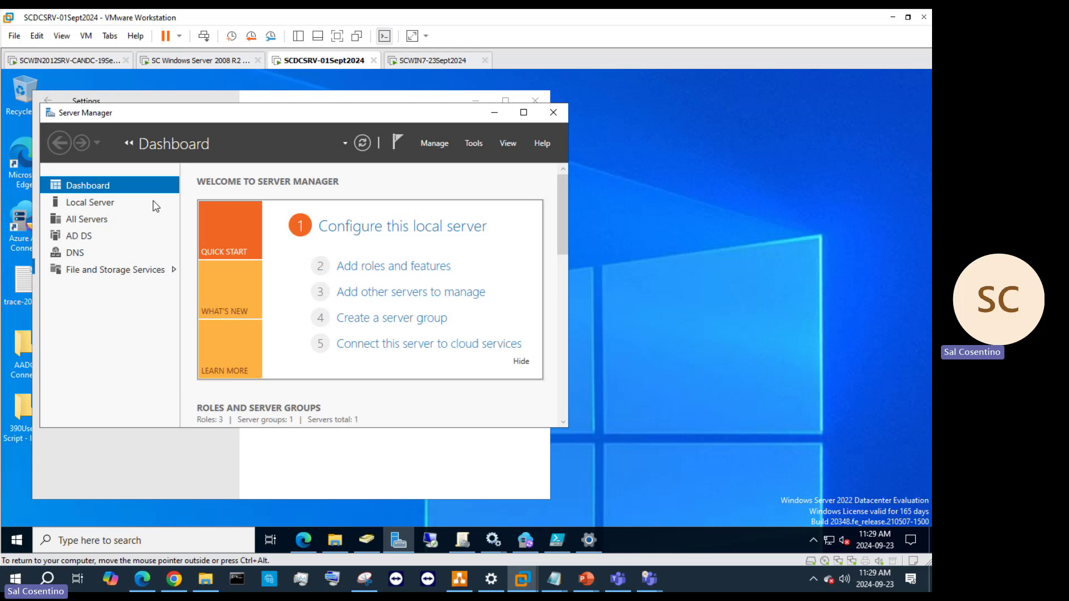
click(75, 251)
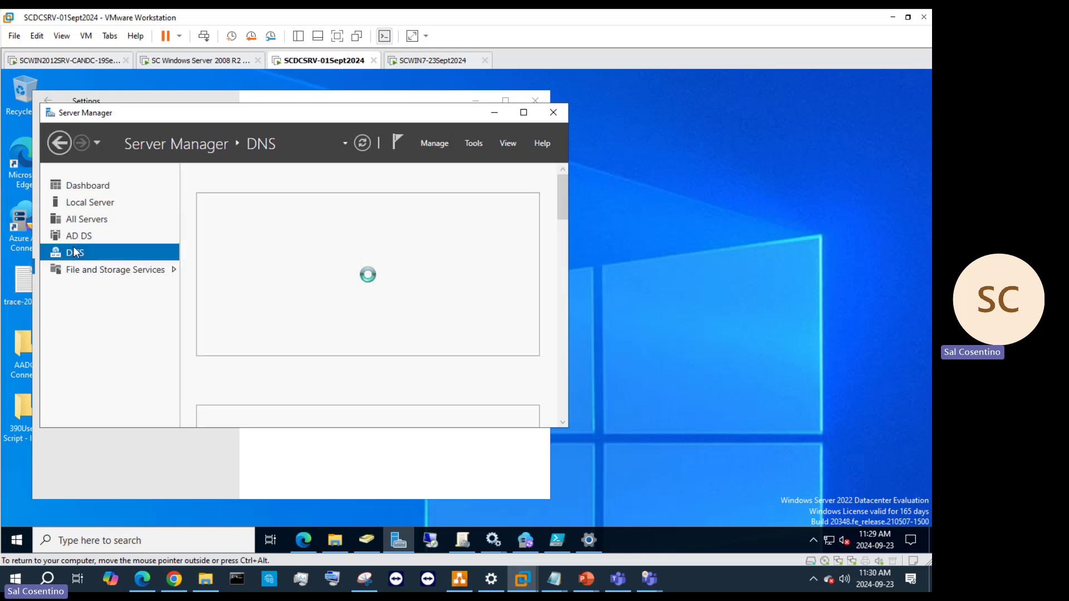
click(509, 144)
click(473, 145)
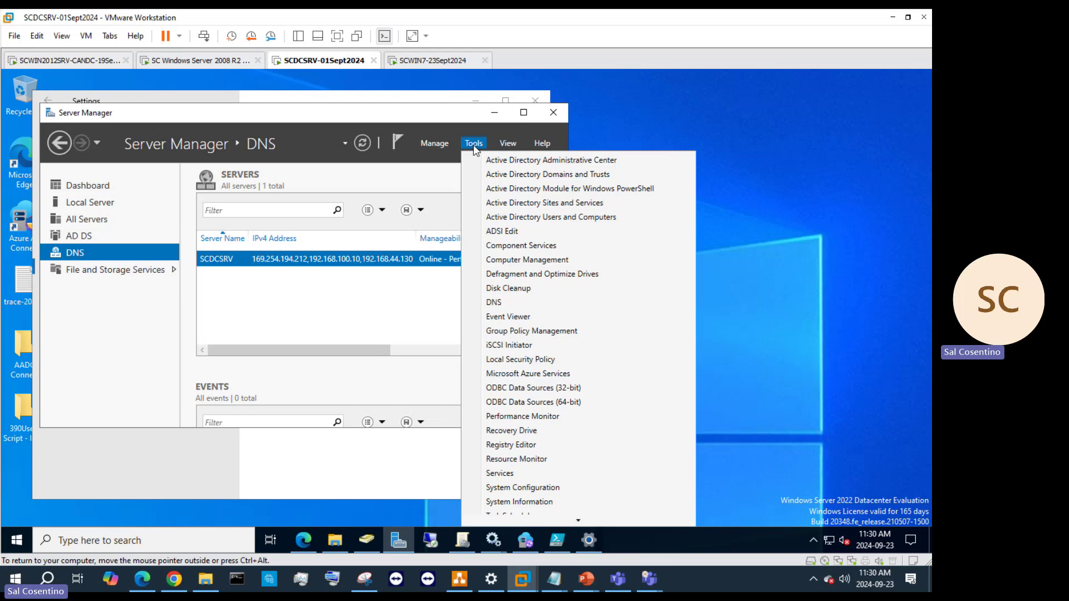
click(488, 303)
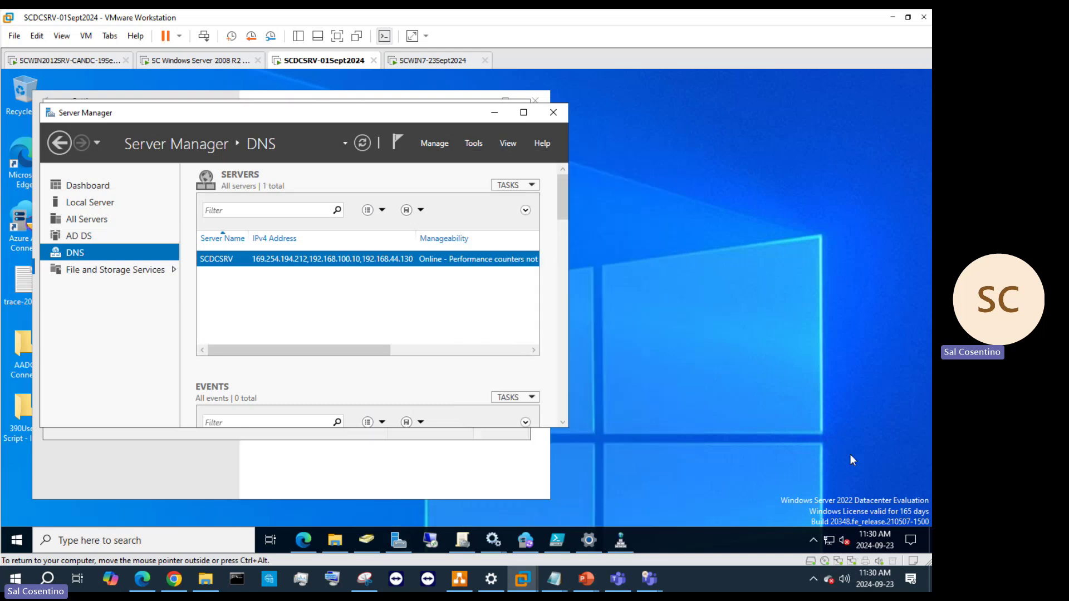
Return to SCWIN7-23Sept2024 and check the driver installation report and the network connection status in Windows 7
click(390, 65)
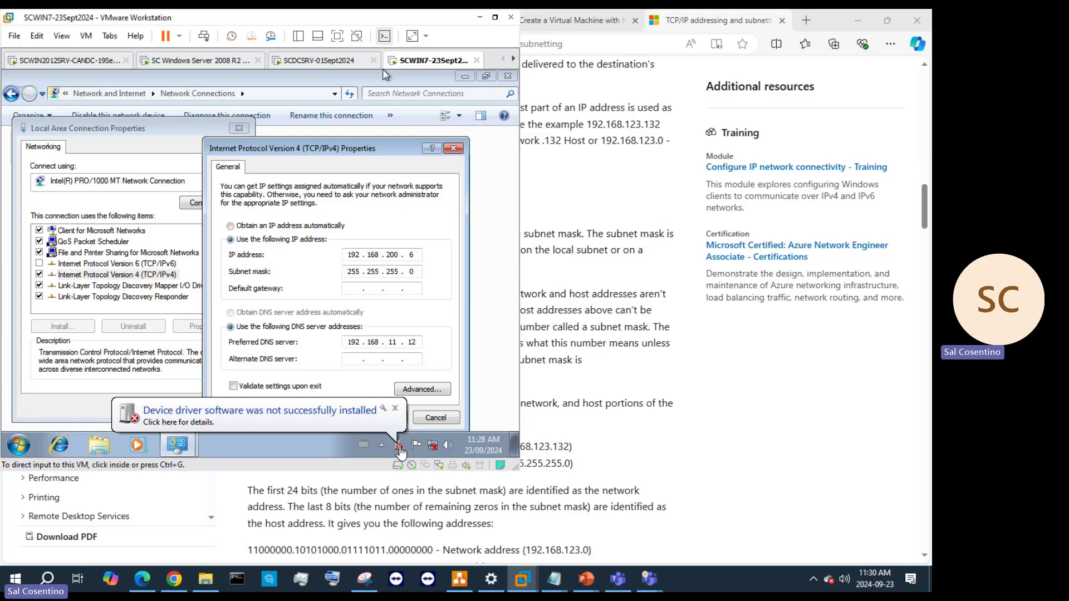
click(224, 415)
click(225, 419)
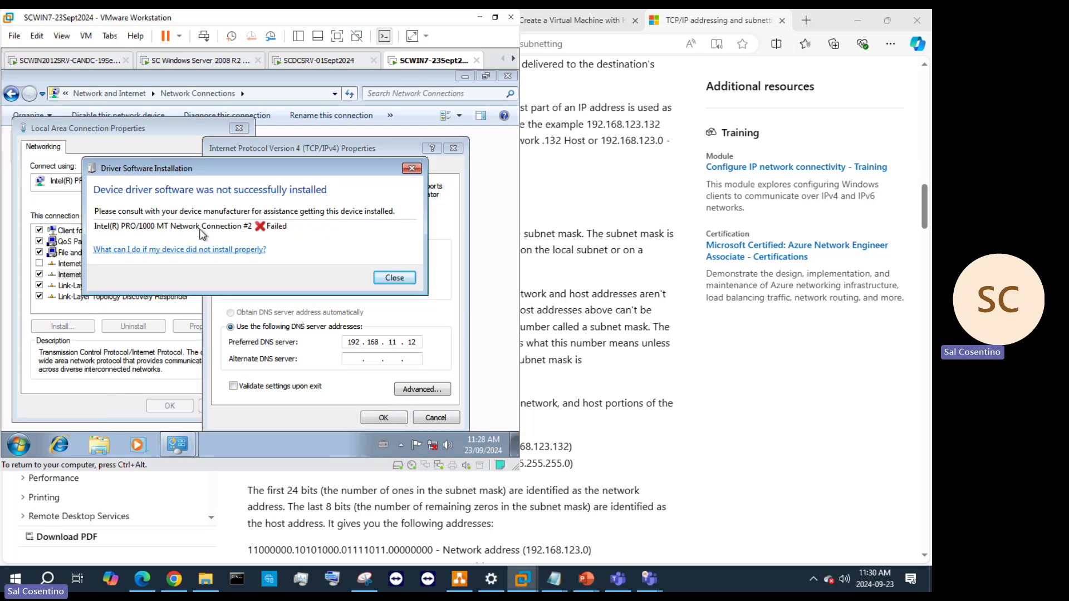
click(397, 279)
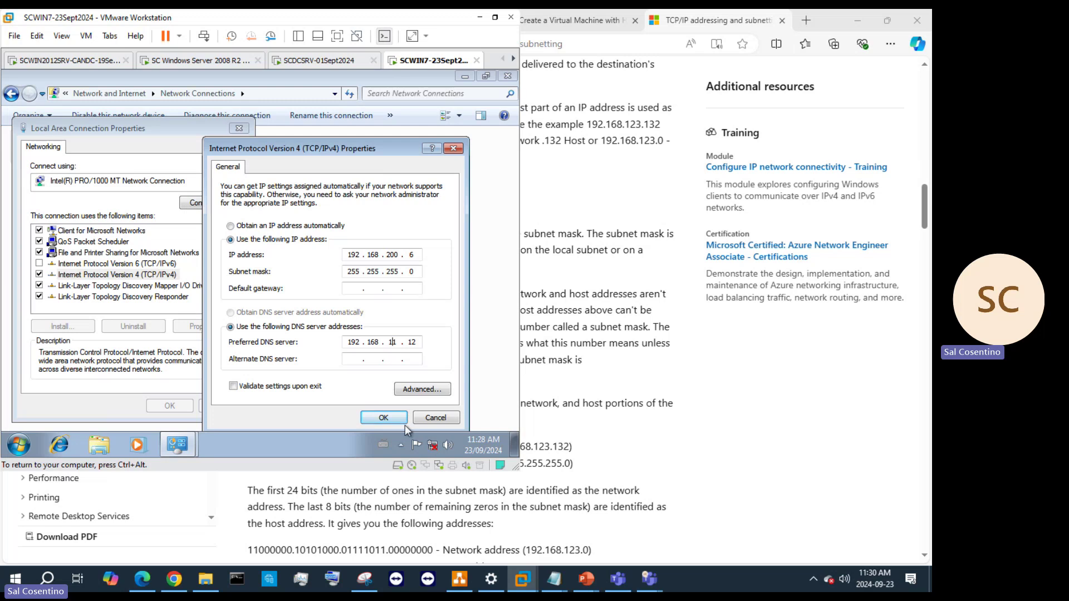
click(432, 447)
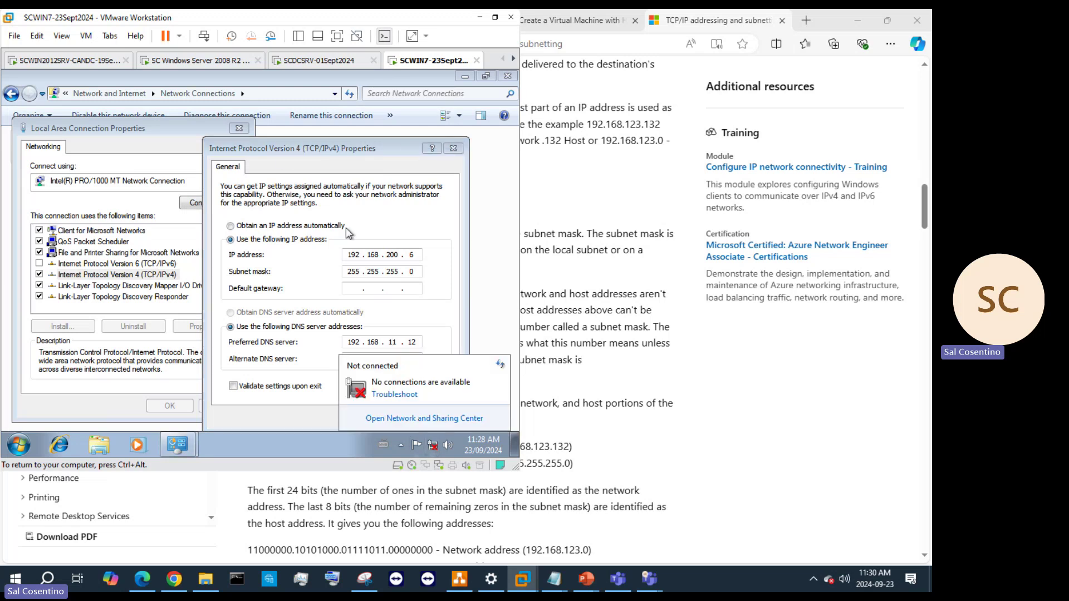
Start installing VMware Tools on the SCWIN7-23Sept2024 virtual machine
right_click(425, 64)
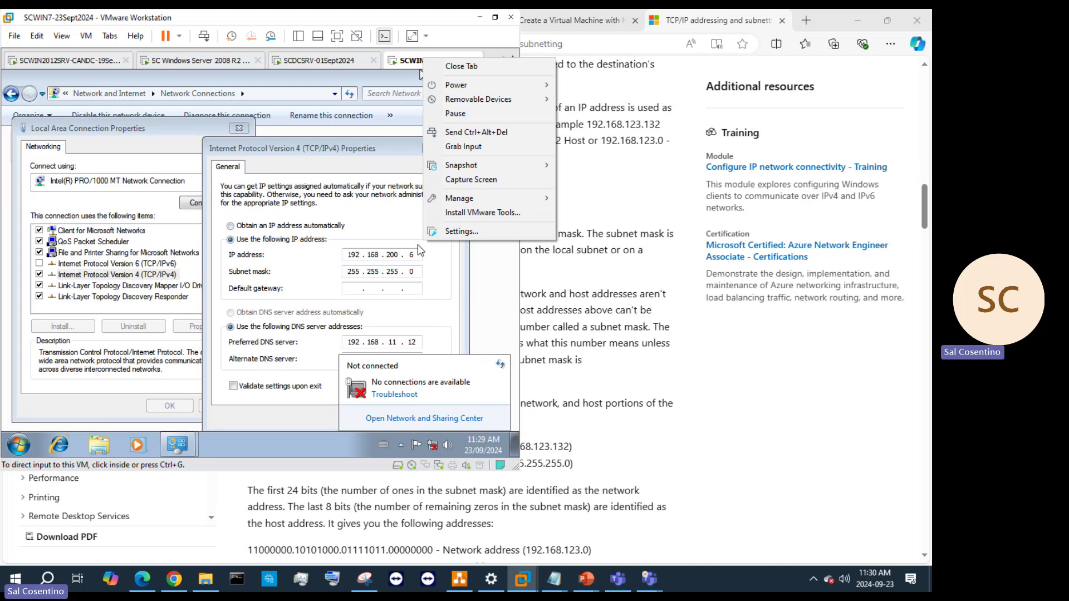
click(491, 213)
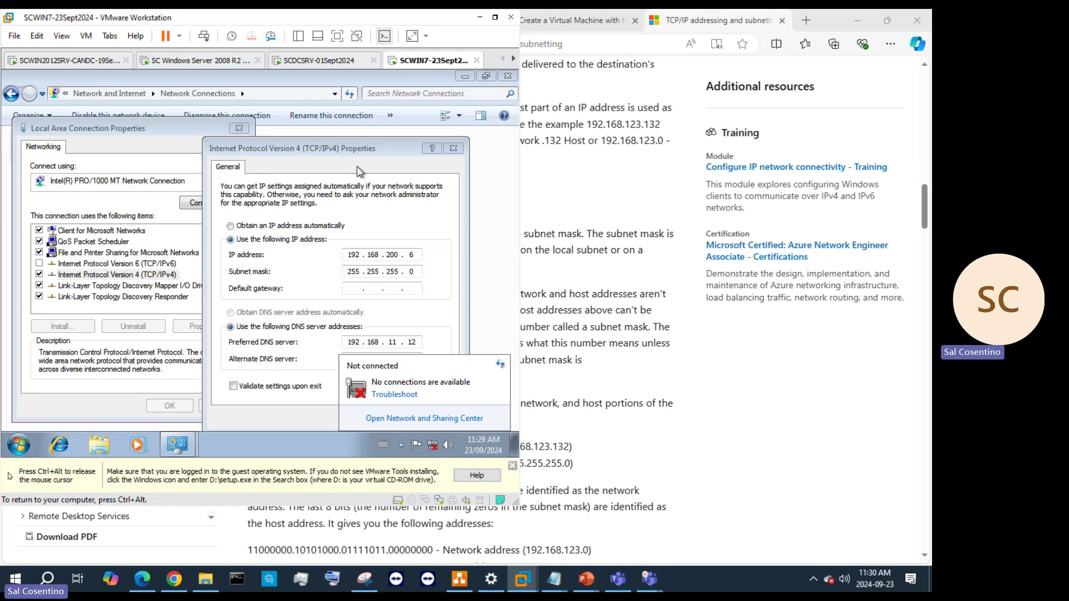
Open Control Panel in Windows 7 and display all its items as small icons
click(18, 445)
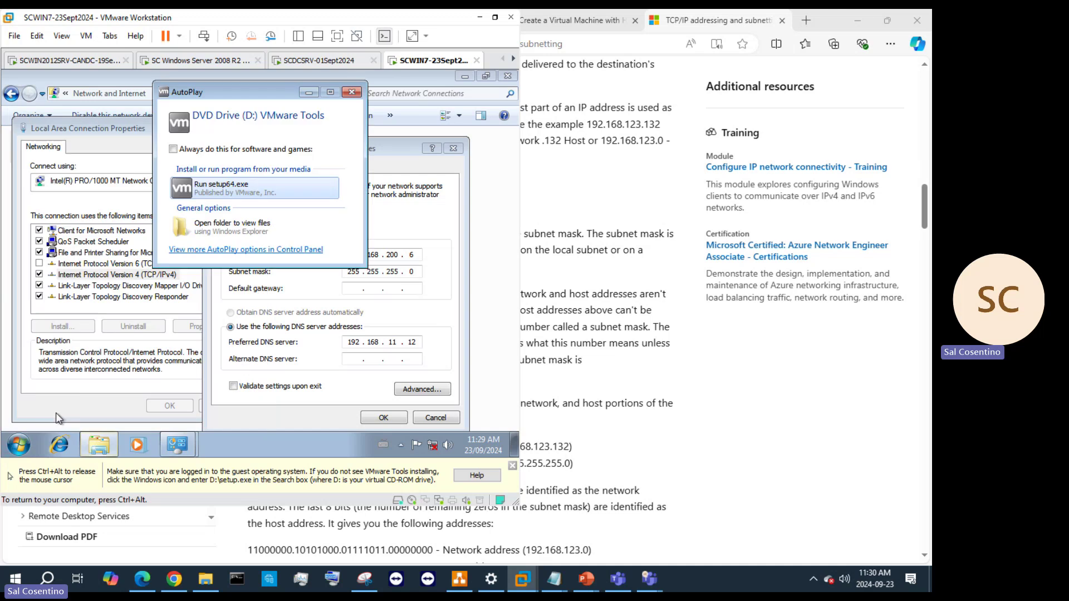
right_click(25, 445)
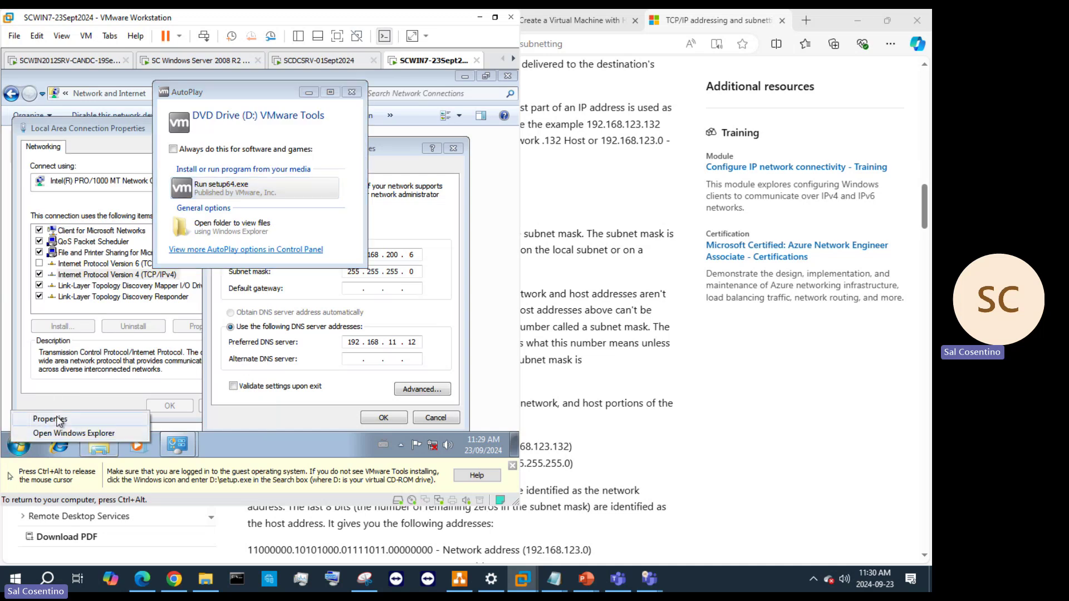
click(18, 445)
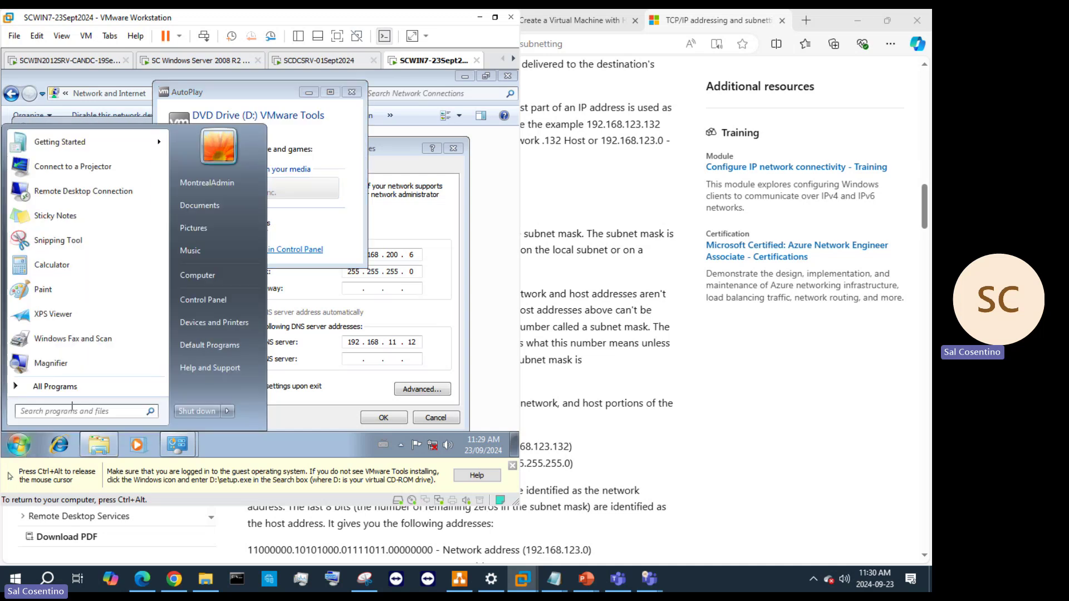
click(203, 300)
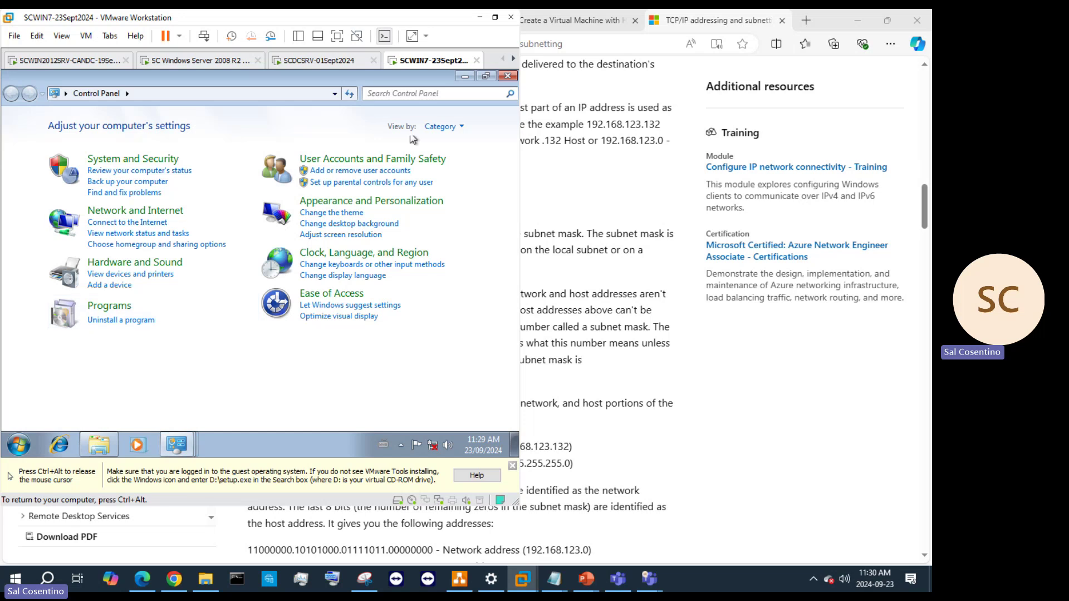
click(466, 126)
click(458, 175)
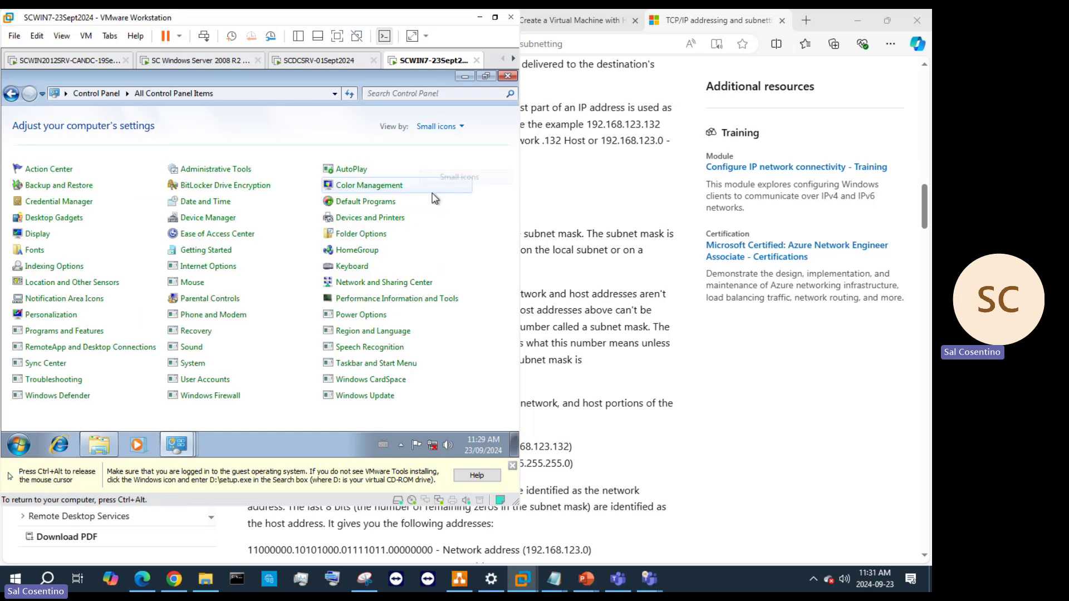
In Power Options, set the Balanced plan to never turn off the display and save the change
click(361, 316)
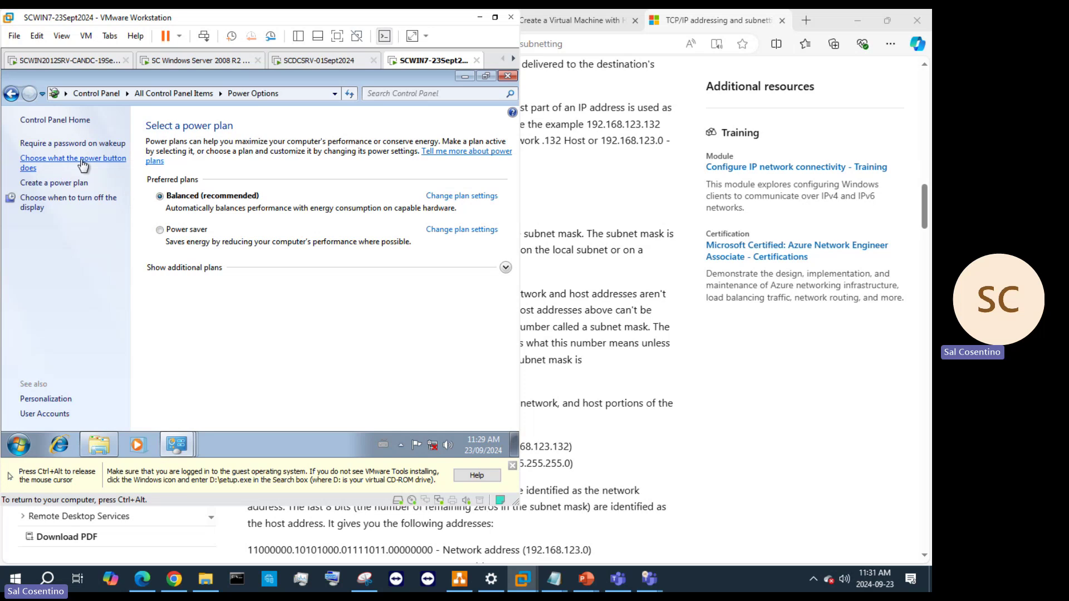
click(70, 203)
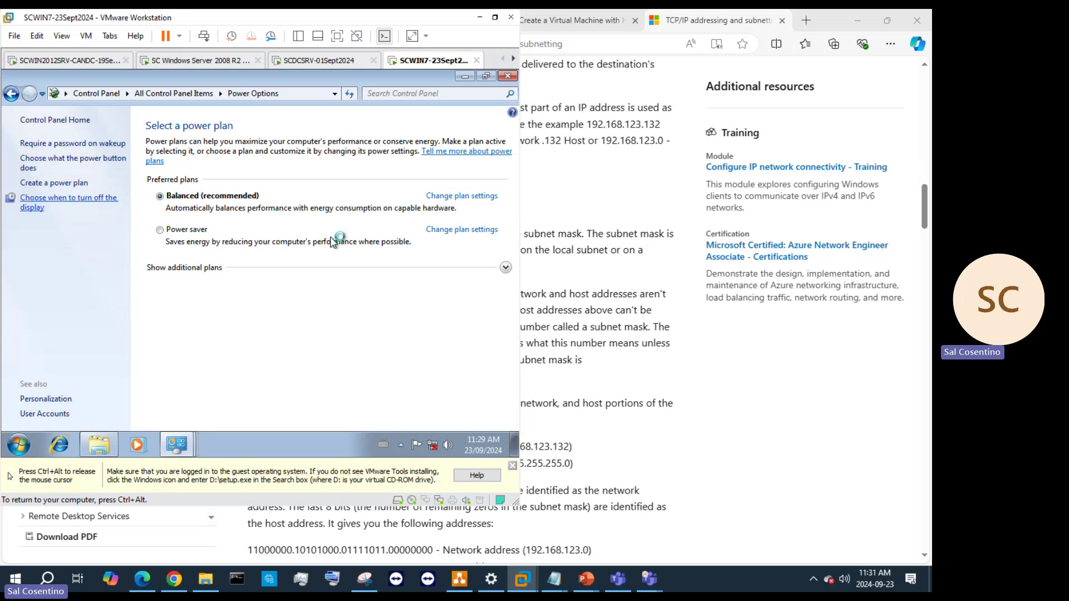
click(228, 173)
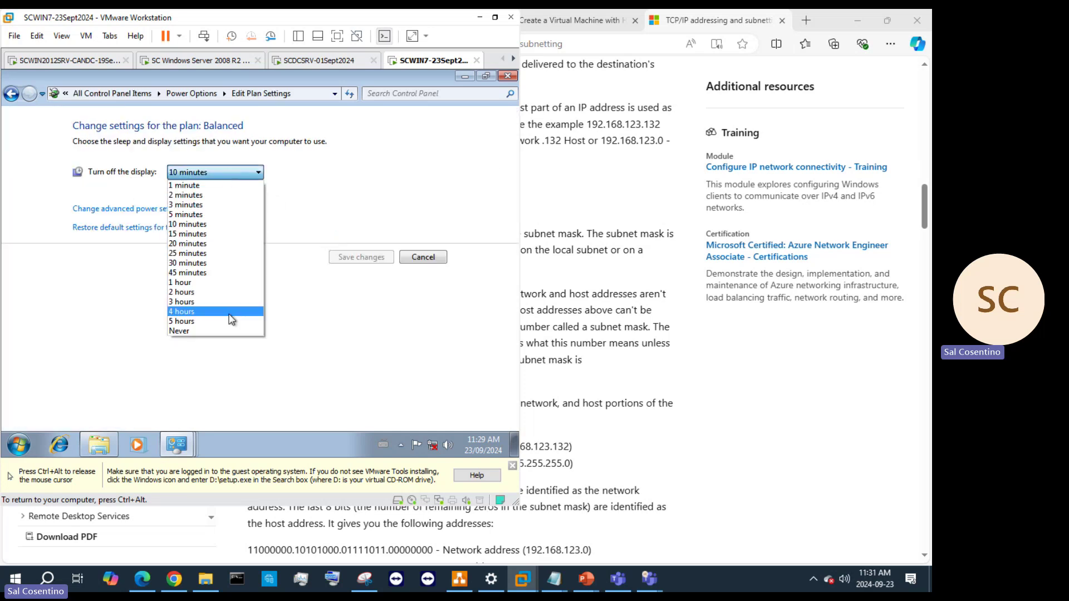
click(230, 332)
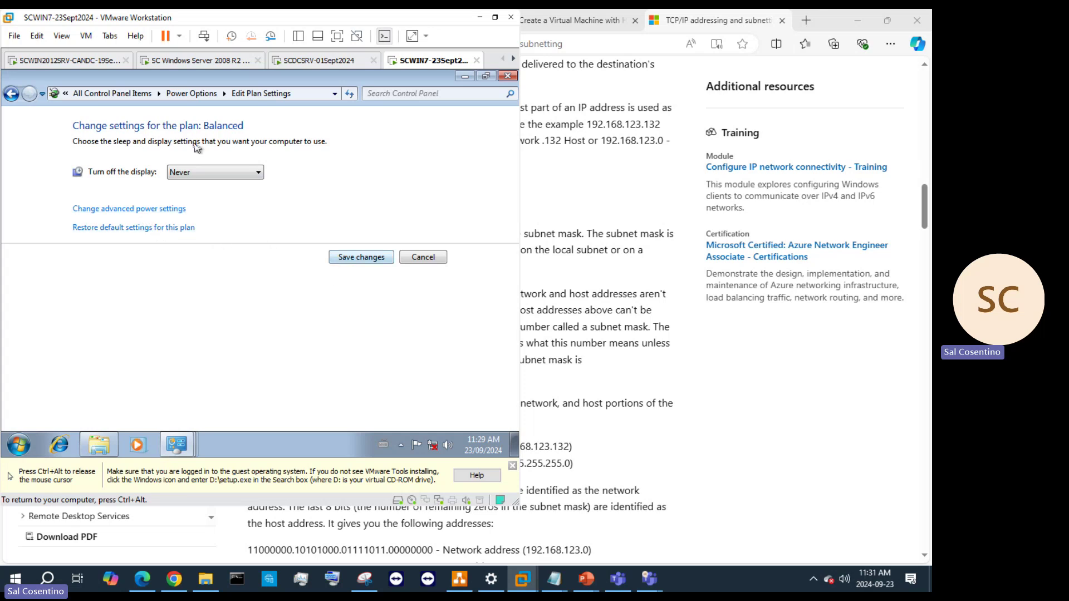
click(346, 257)
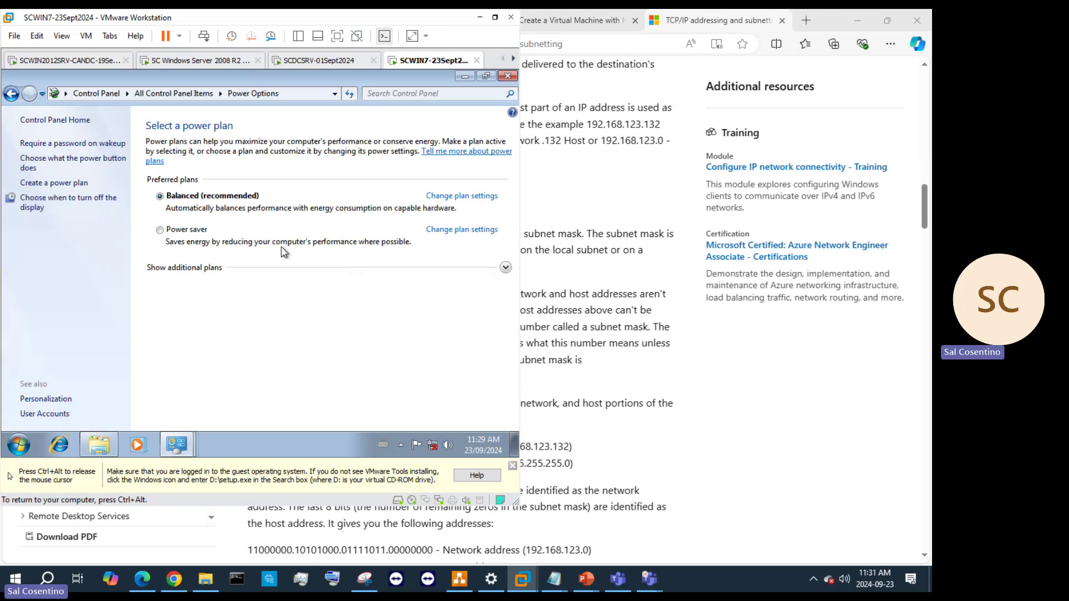
Review the power button action and the password protection on wakeup settings in Power Options
click(75, 164)
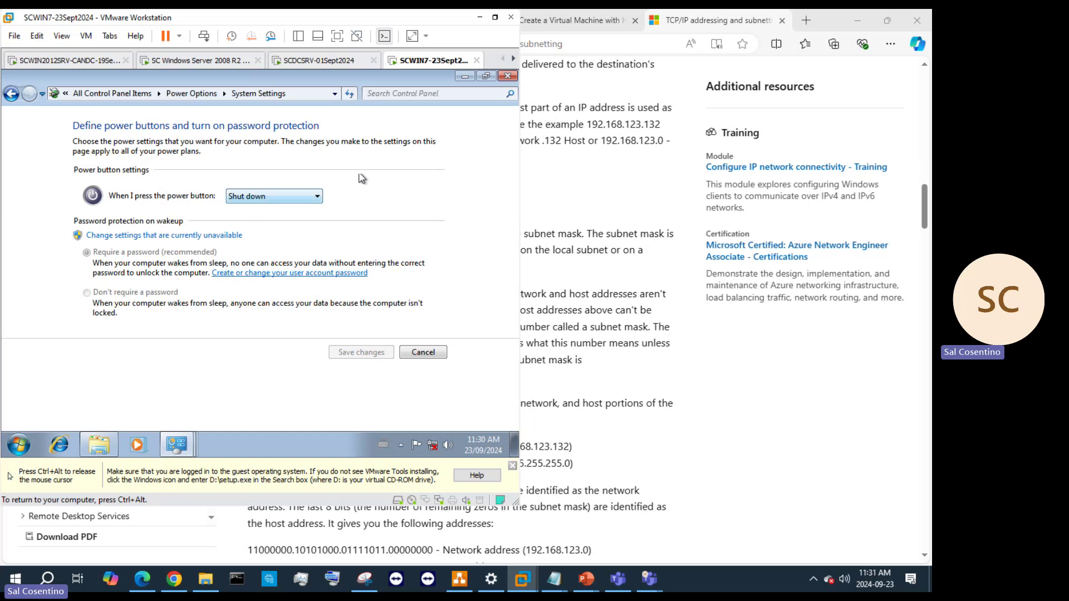
key(ctrl+alt)
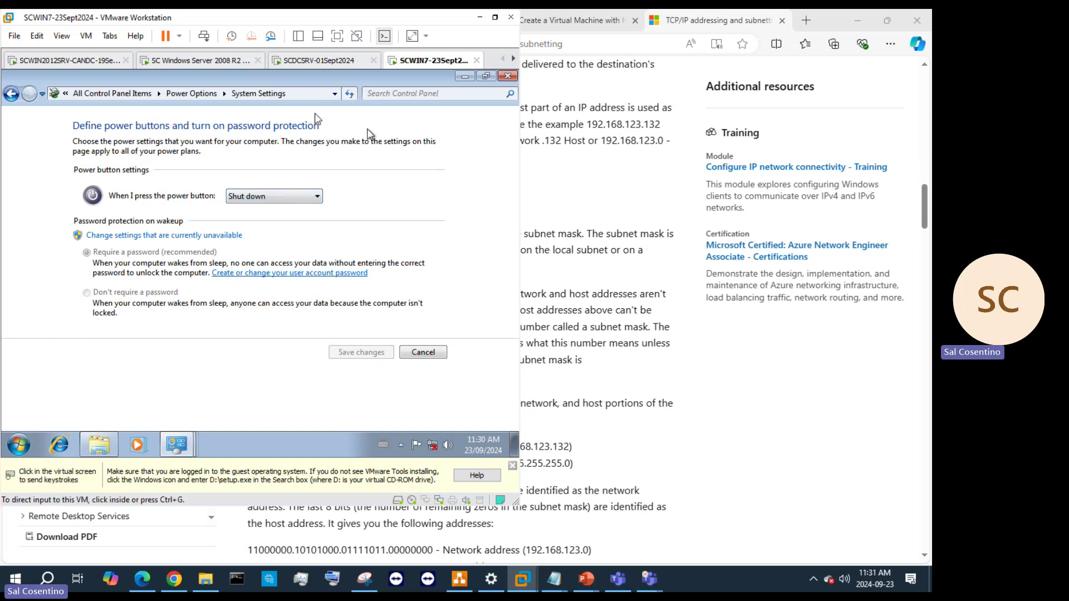
click(369, 134)
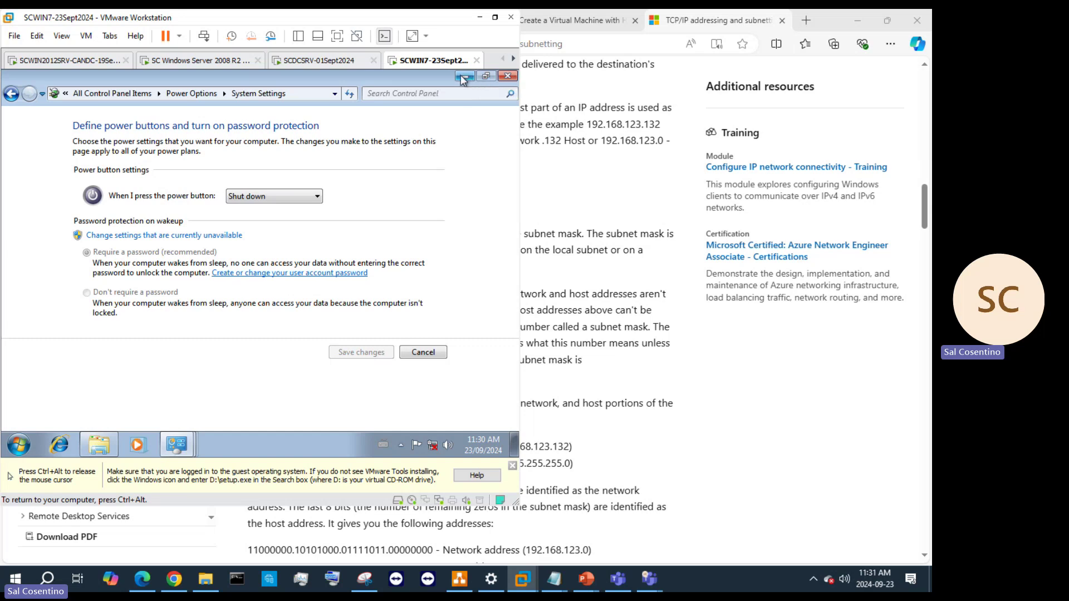
Search the Windows 7 programs and files for "sys"
click(10, 446)
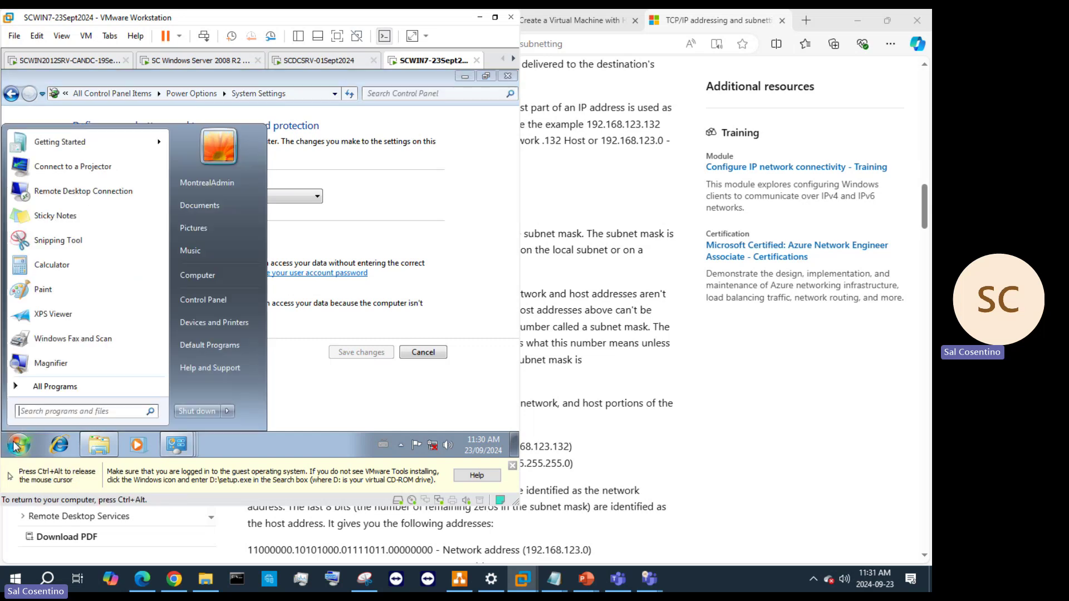
text(syds)
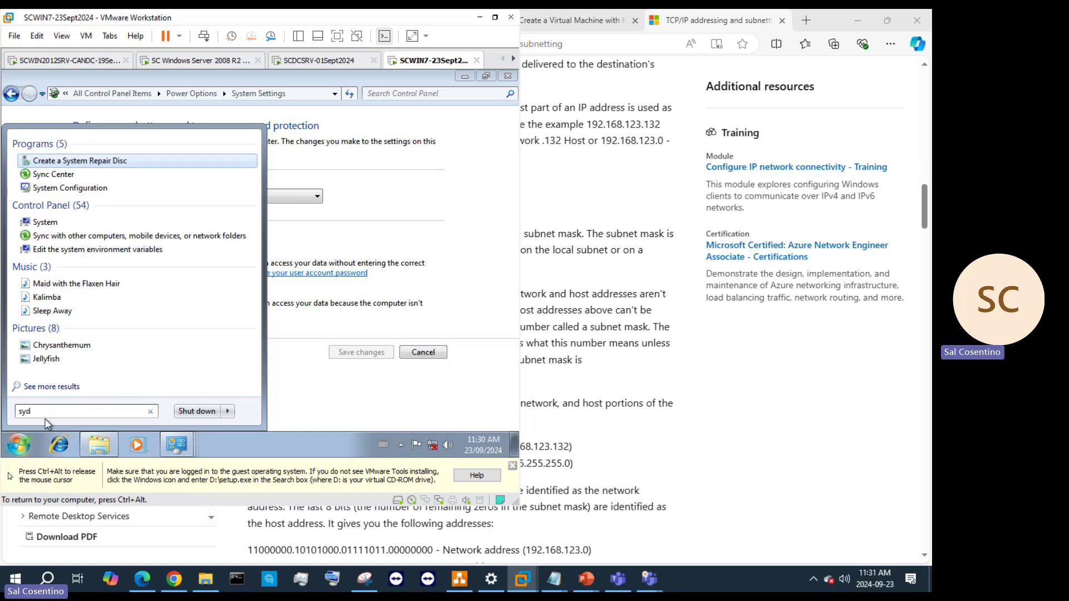
key(BackSpace)
key(BackSpace)
text(s)
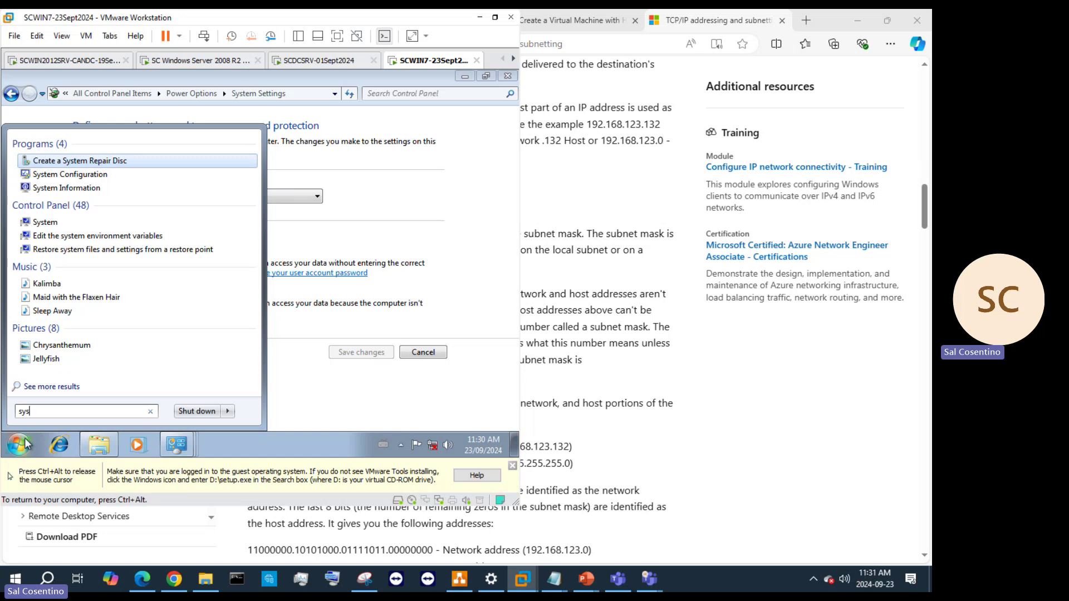
Open the VMware Tools disc folder from AutoPlay and check the properties of Local Disk (C:)
click(99, 446)
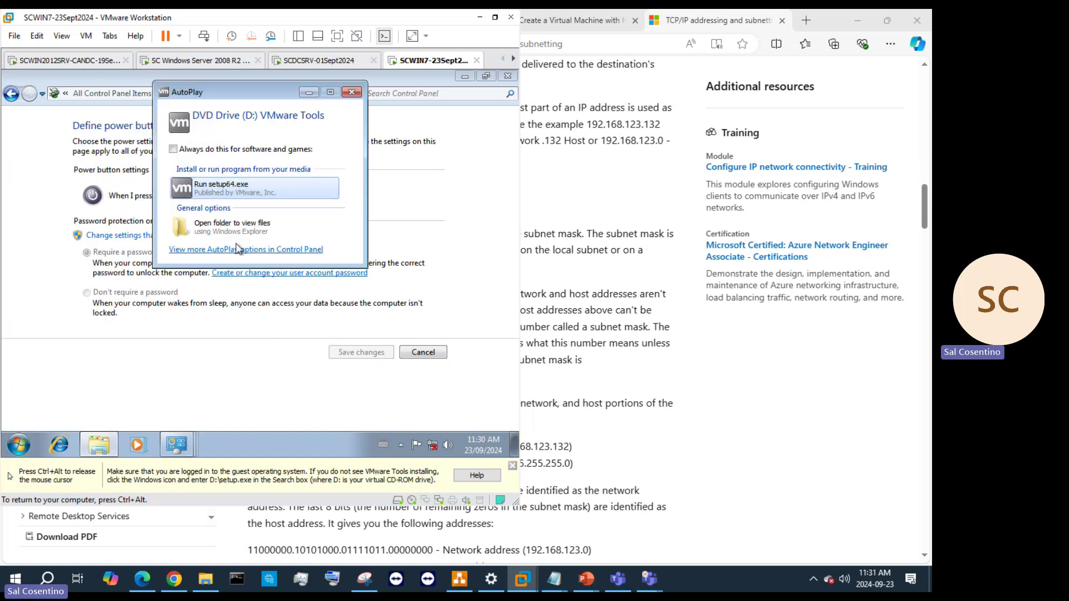
click(233, 227)
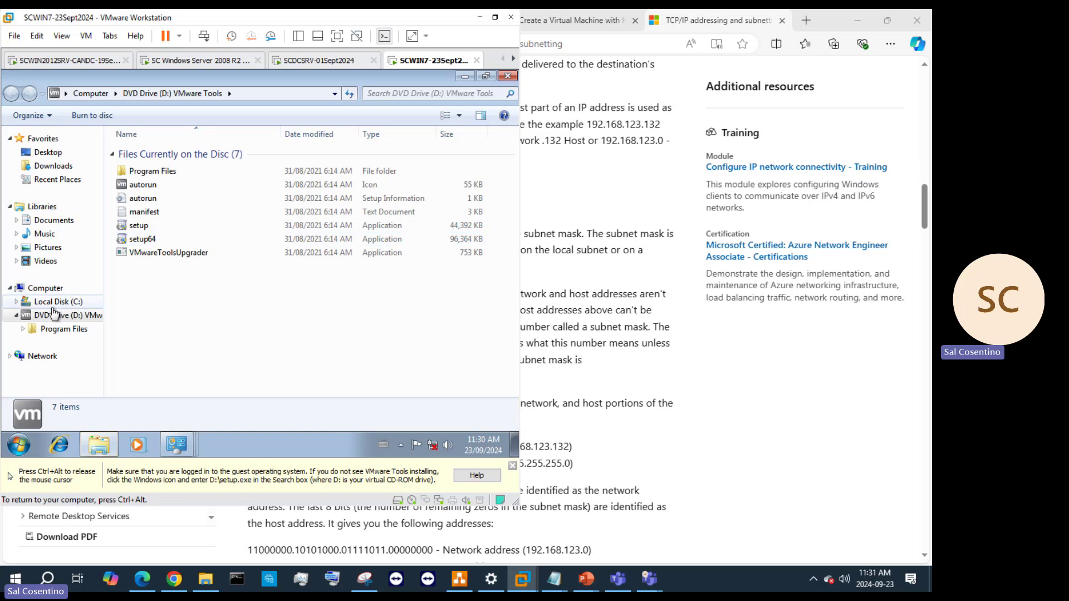
right_click(54, 315)
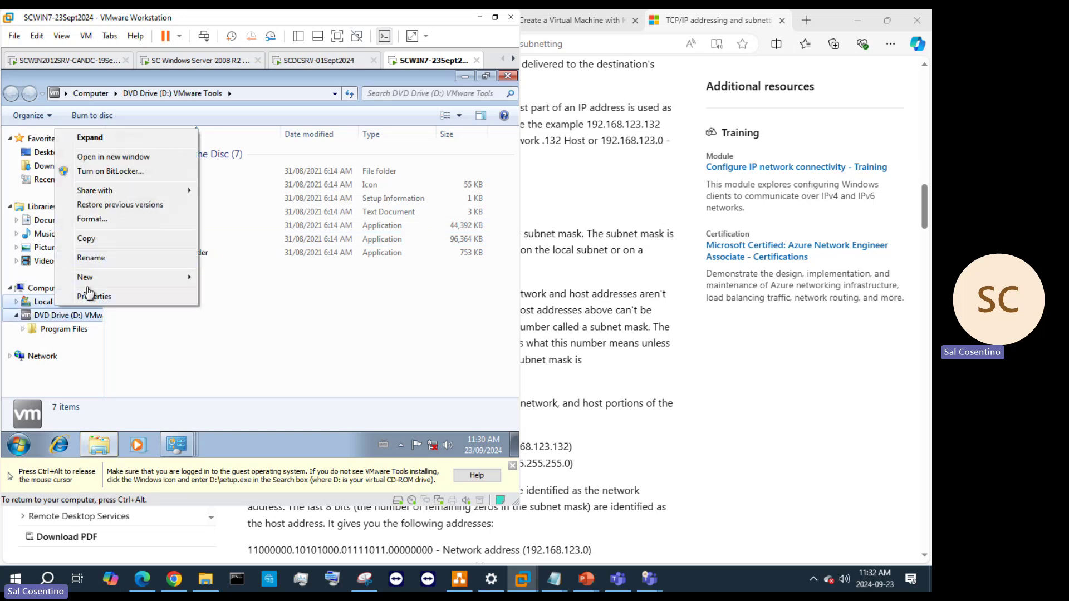
click(89, 297)
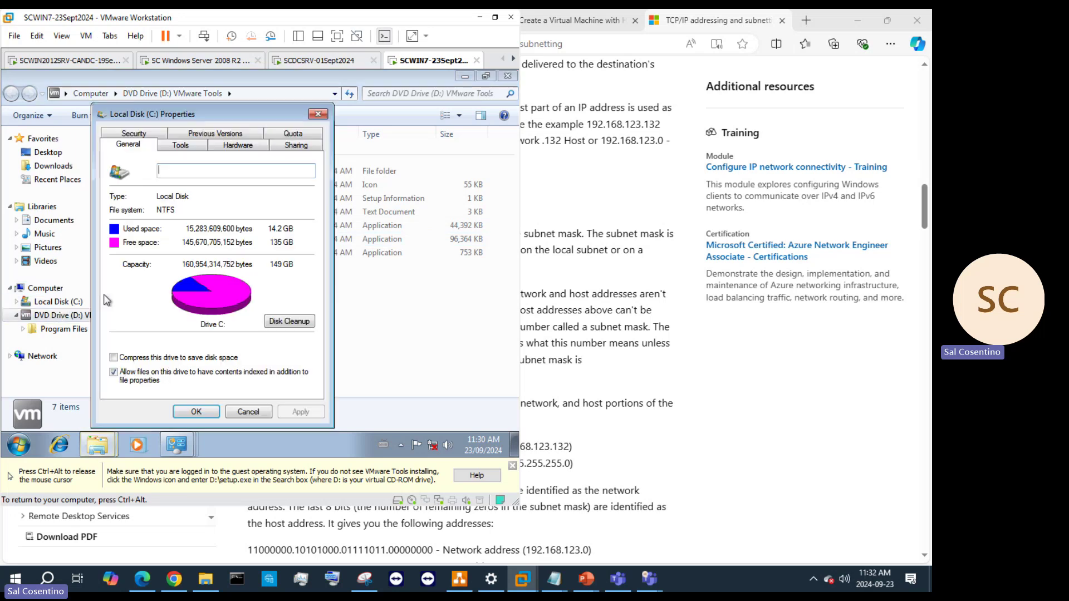
click(318, 116)
Browse the contents of Local Disk (C:) and the VMware Tools DVD drive, ending at the Computer overview
click(58, 302)
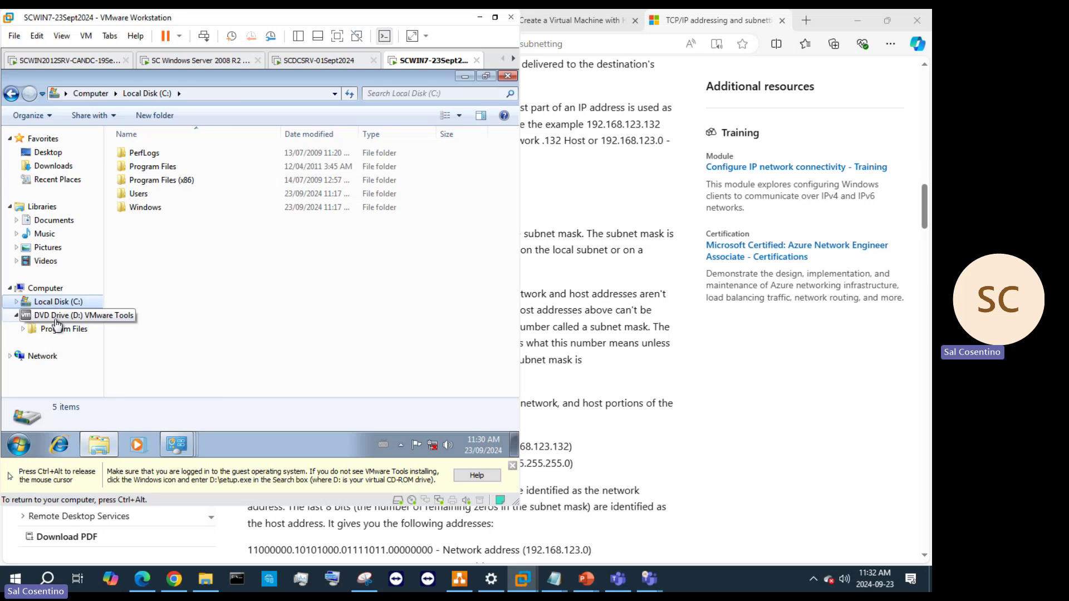
click(56, 317)
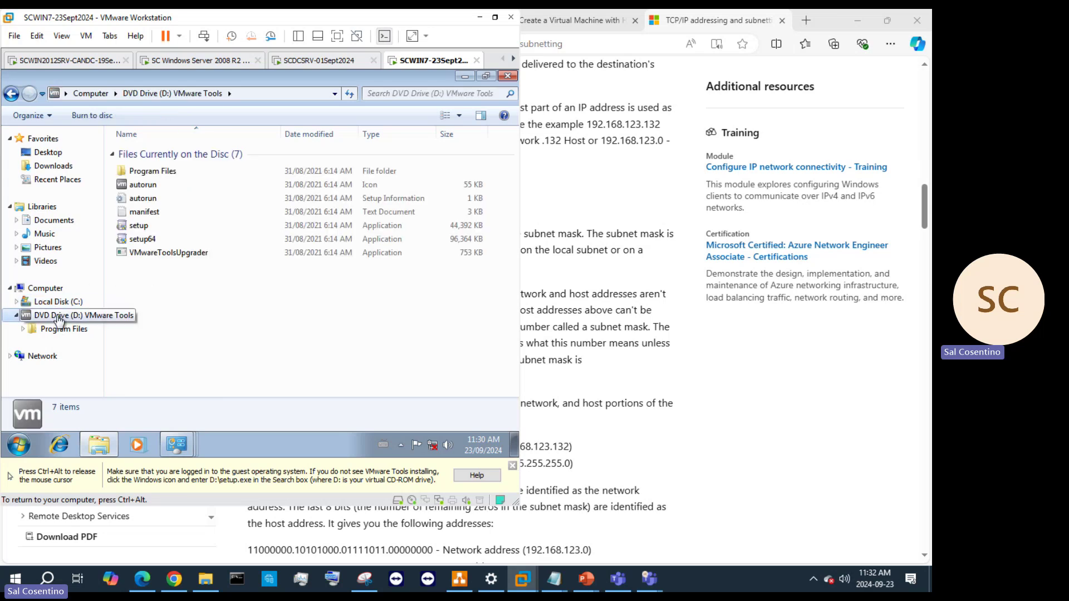
click(58, 302)
click(47, 288)
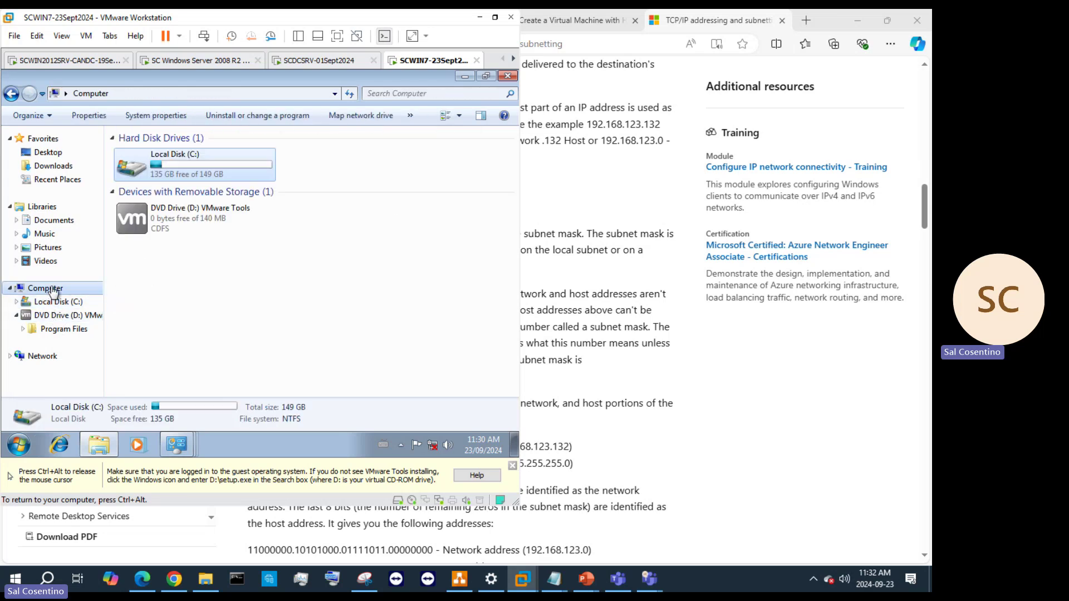
right_click(53, 289)
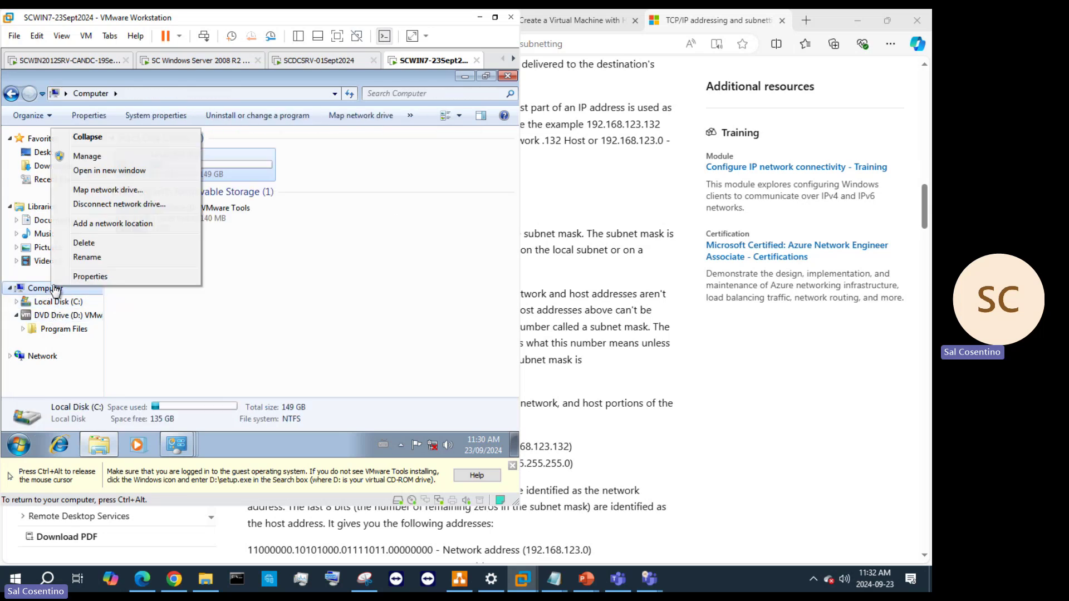
click(82, 158)
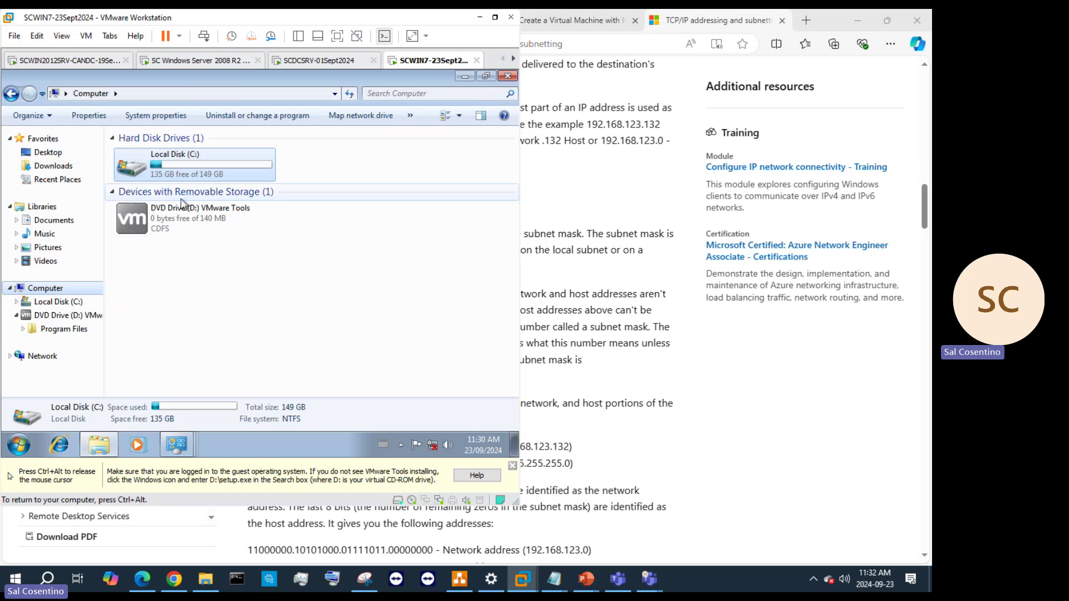
click(428, 121)
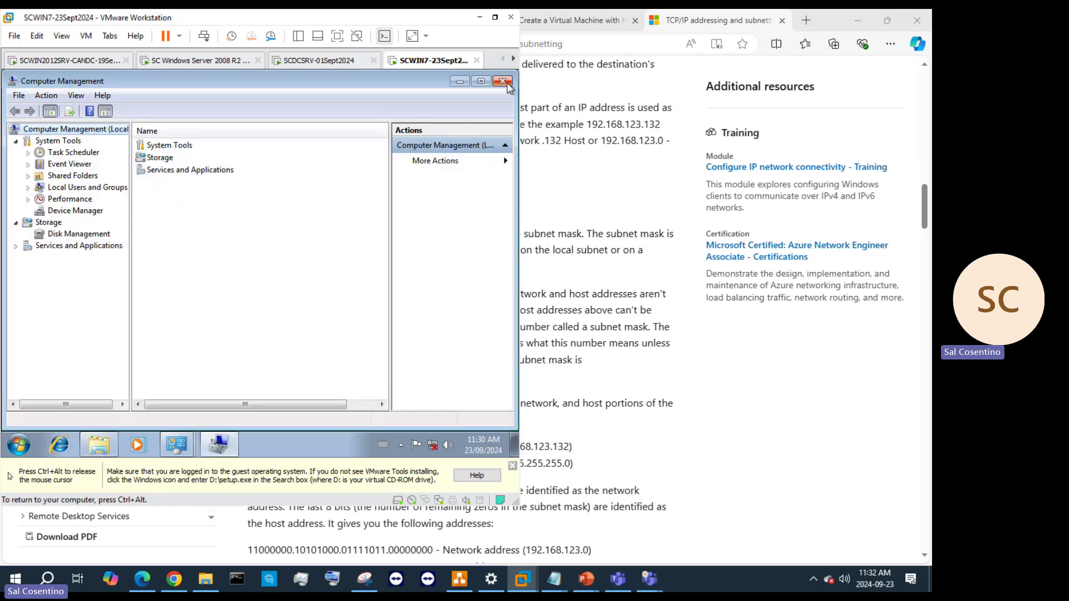
click(502, 81)
Examine the used space, free space and capacity of Local Disk (C:) and close its properties
right_click(159, 179)
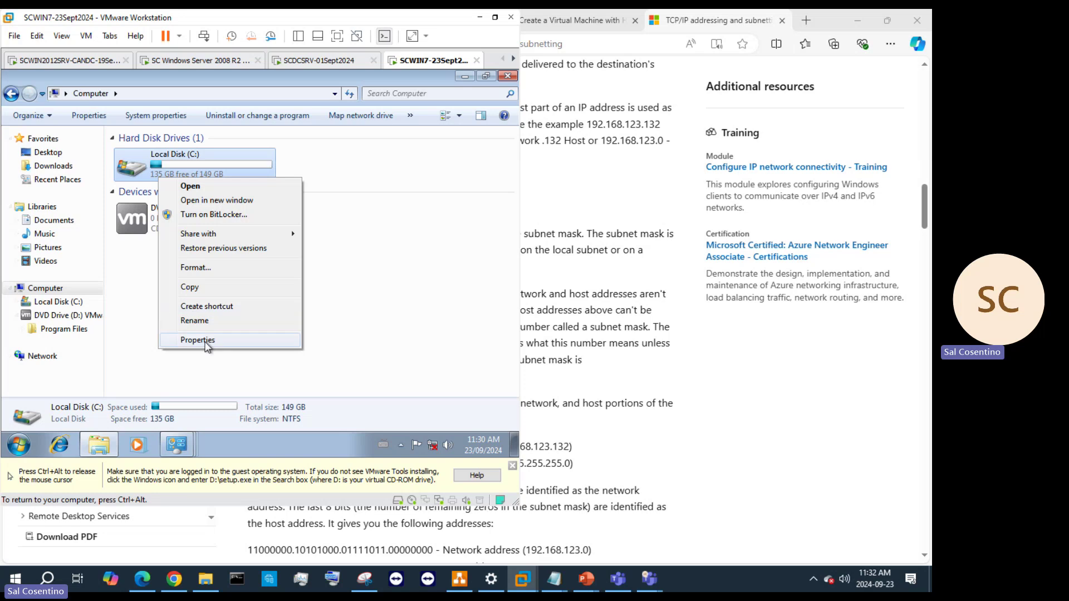
click(198, 340)
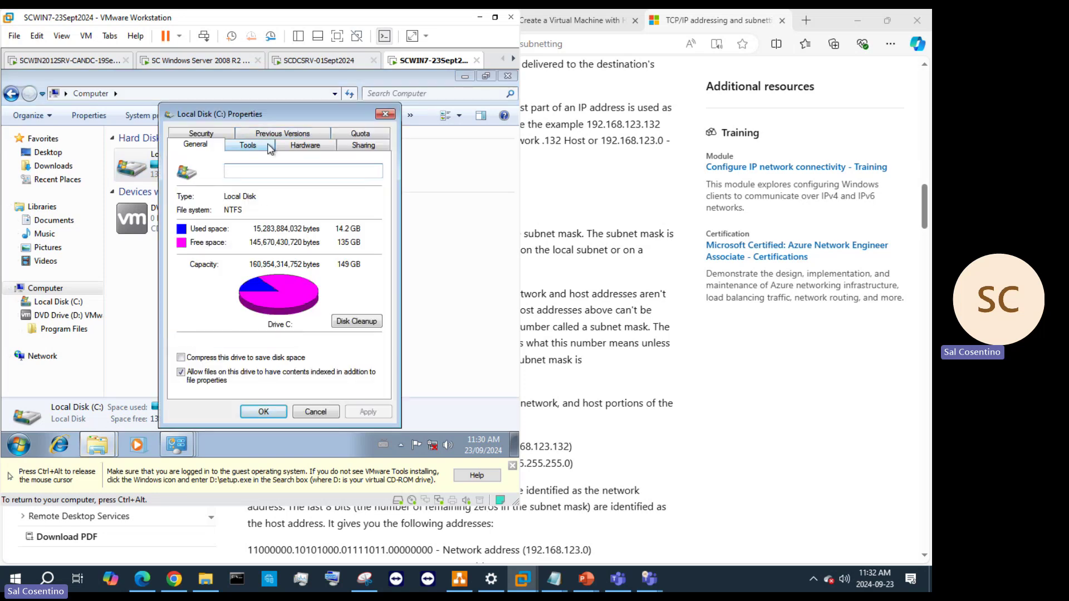
drag(223, 111, 256, 134)
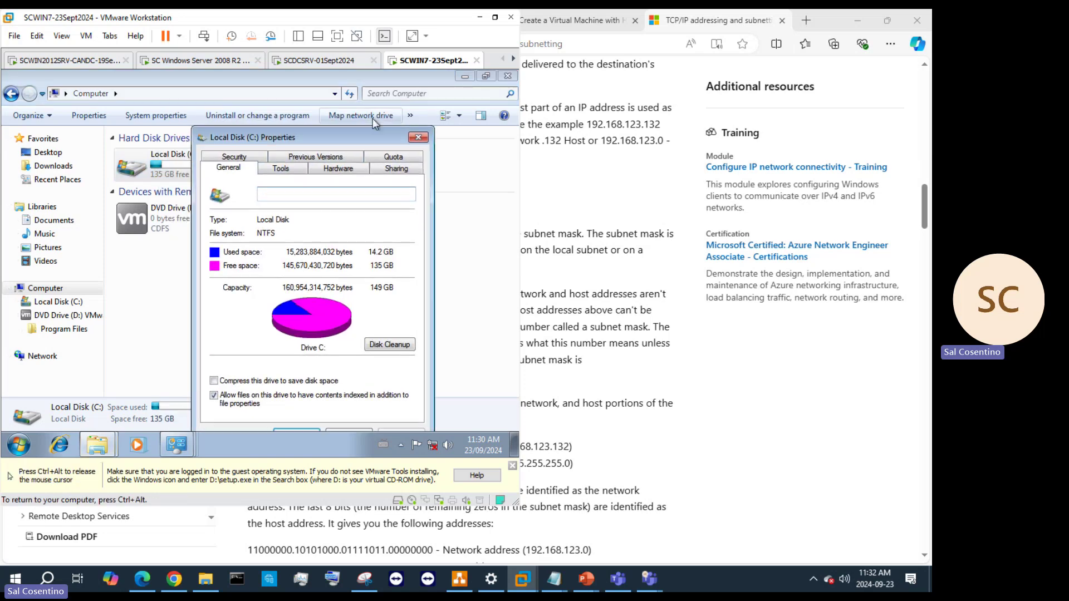
click(426, 139)
Examine the volumes and partitions in Disk Management through Computer Management, and close the console
right_click(56, 287)
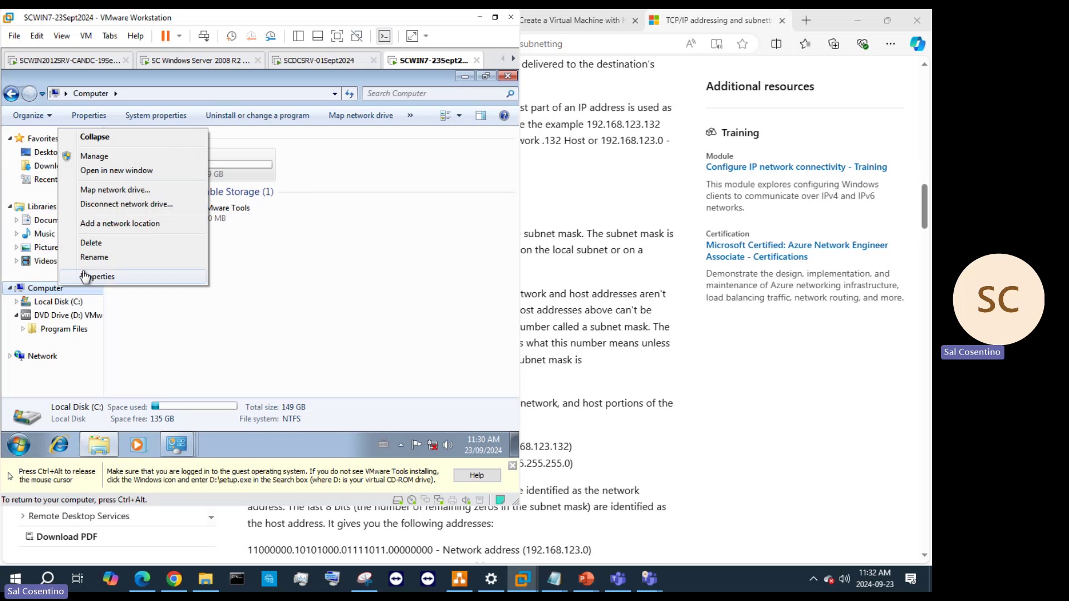
click(145, 158)
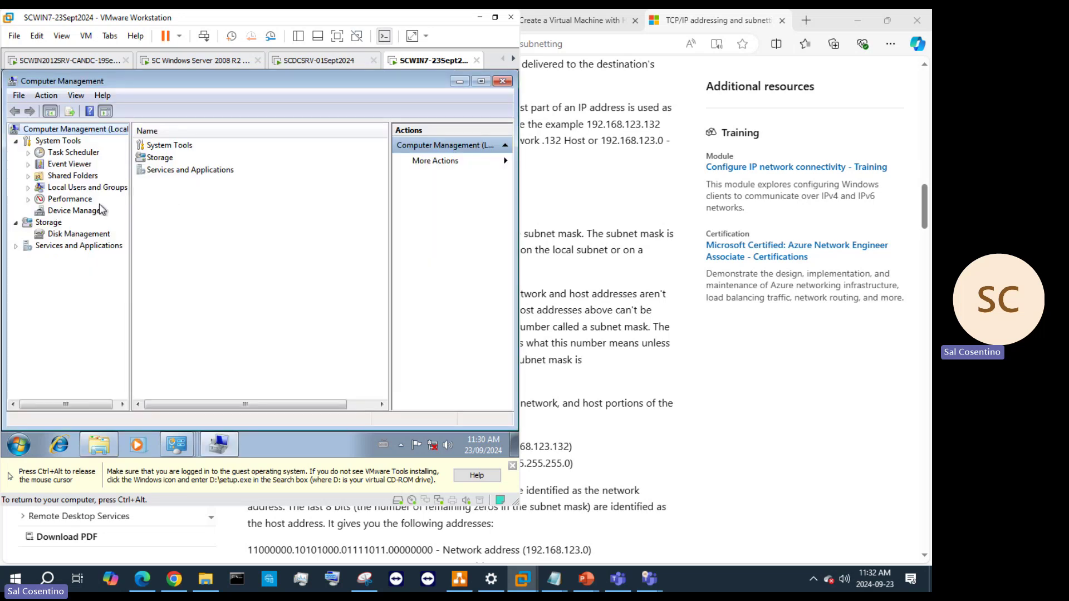
click(65, 237)
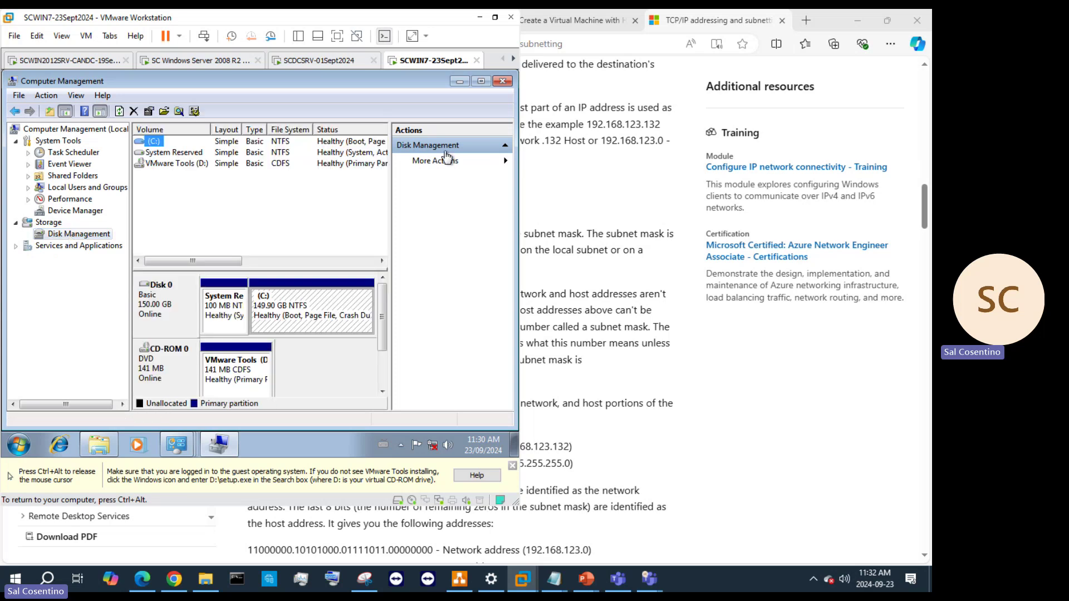
key(ctrl+alt)
click(502, 81)
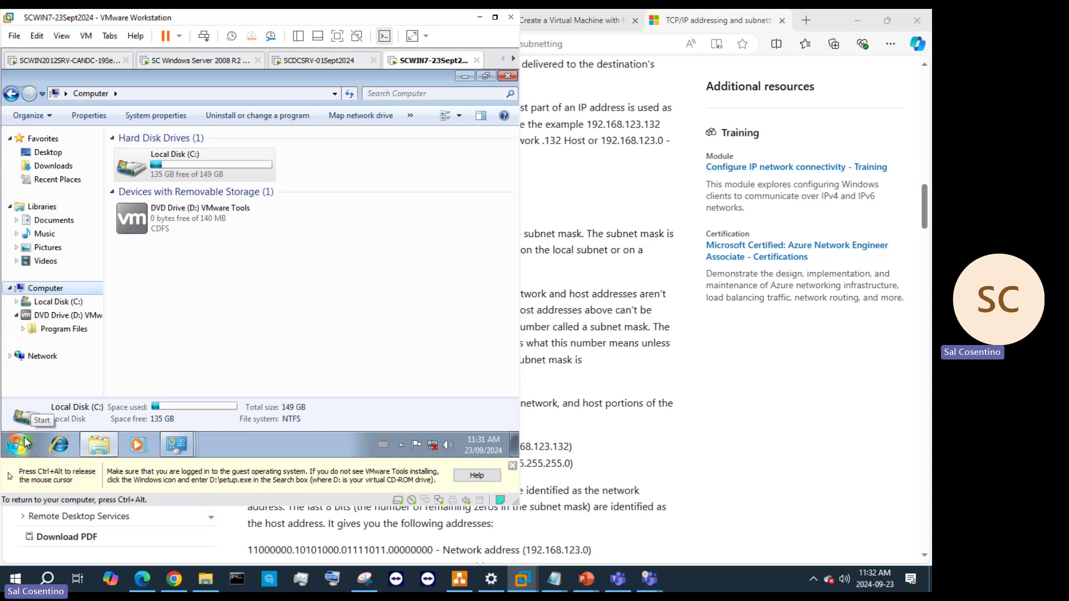
Open the computer's system properties to view its edition, hardware, name and workgroup information
right_click(64, 289)
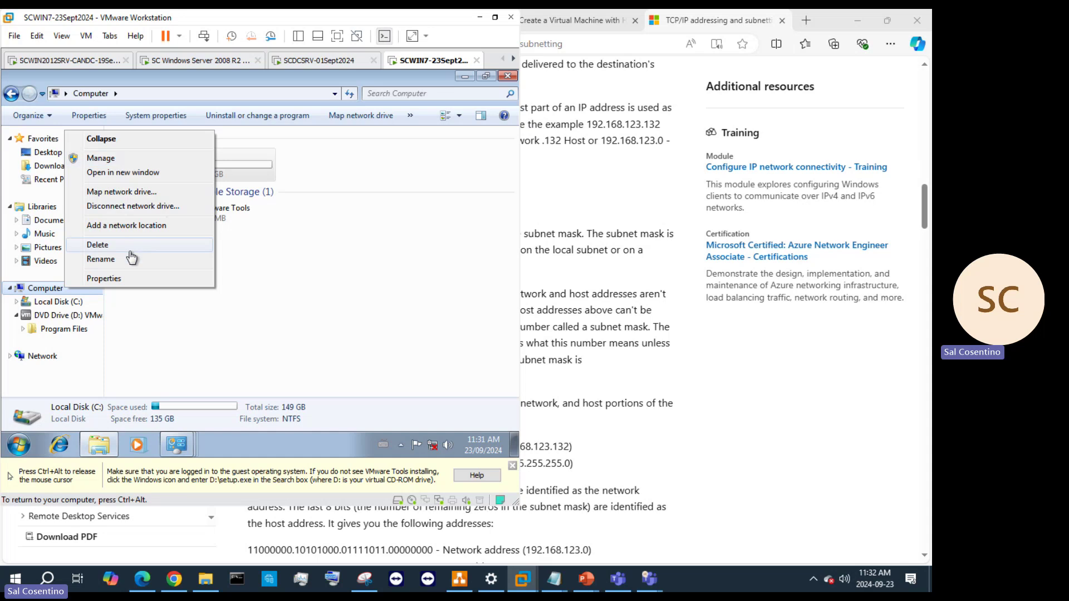
click(125, 279)
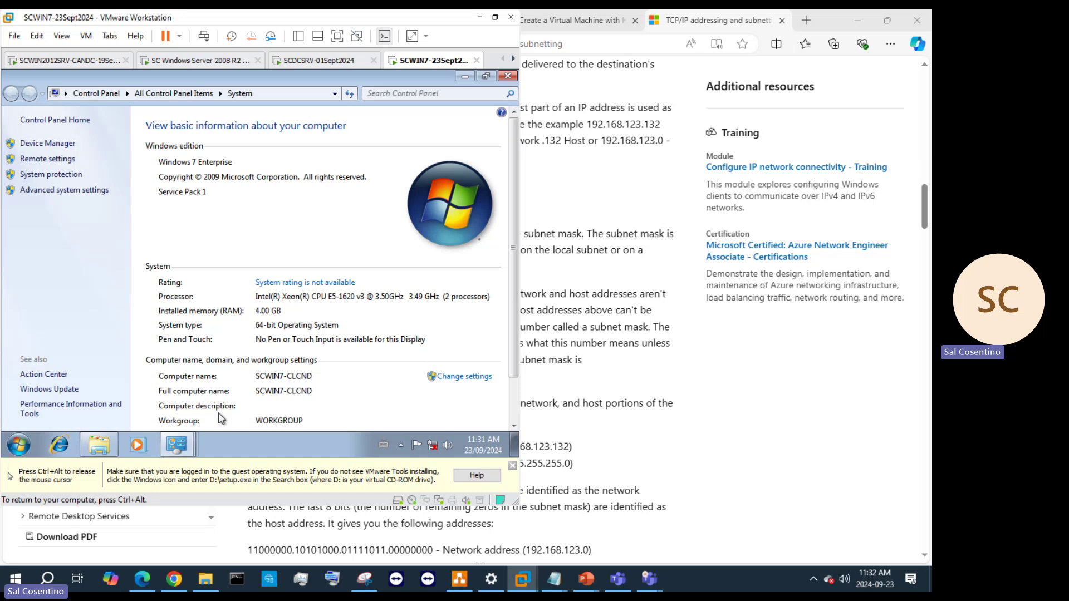
Minimize the system information window, launch VMware Tools setup from the DVD drive, and allow it to make changes to the computer
scroll(307, 416, down, 2)
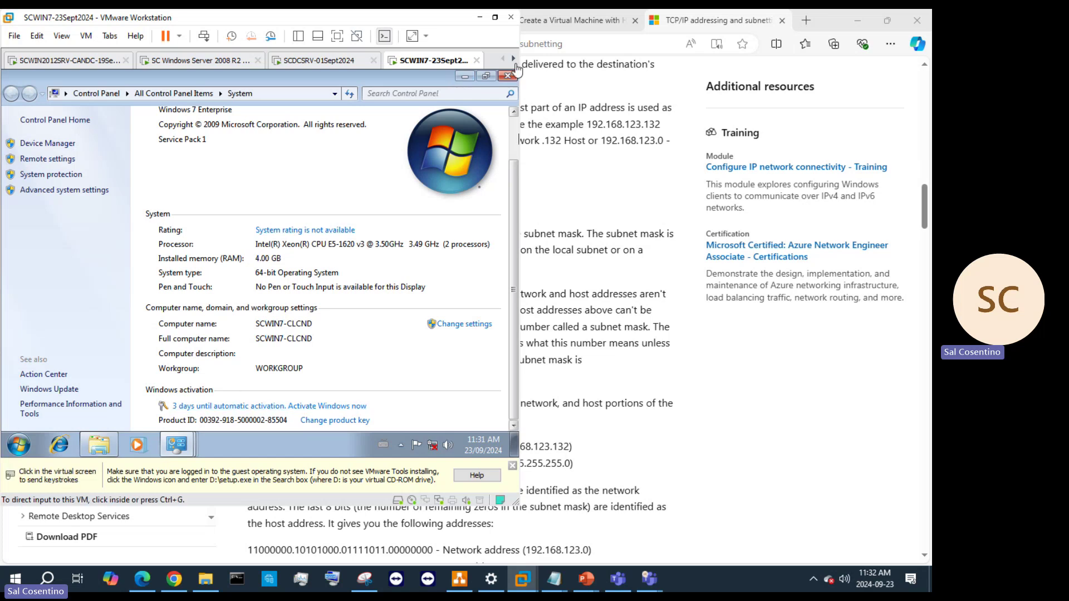
click(468, 77)
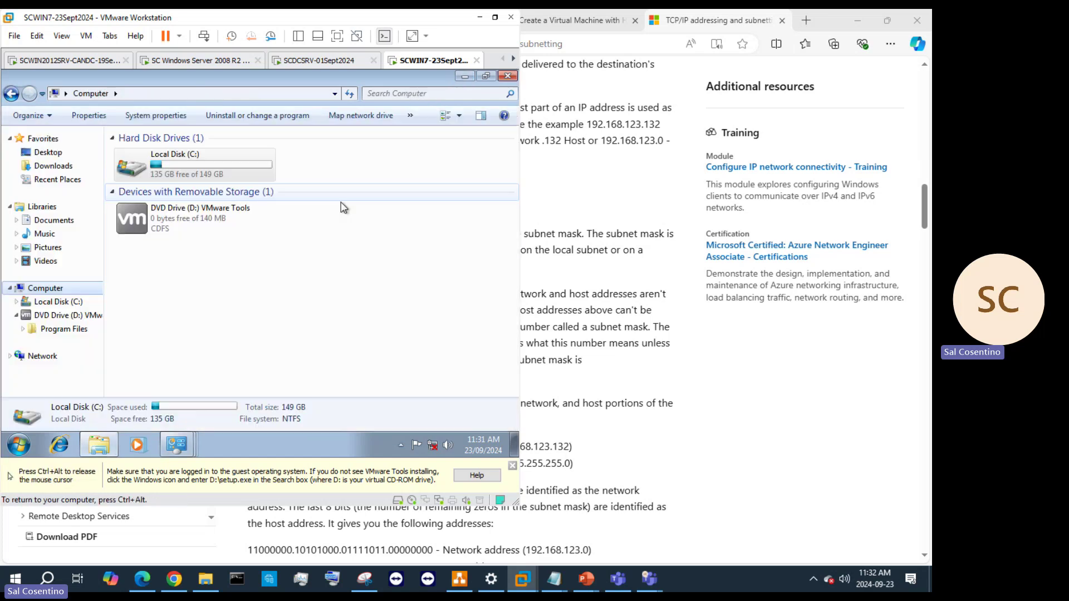
click(182, 210)
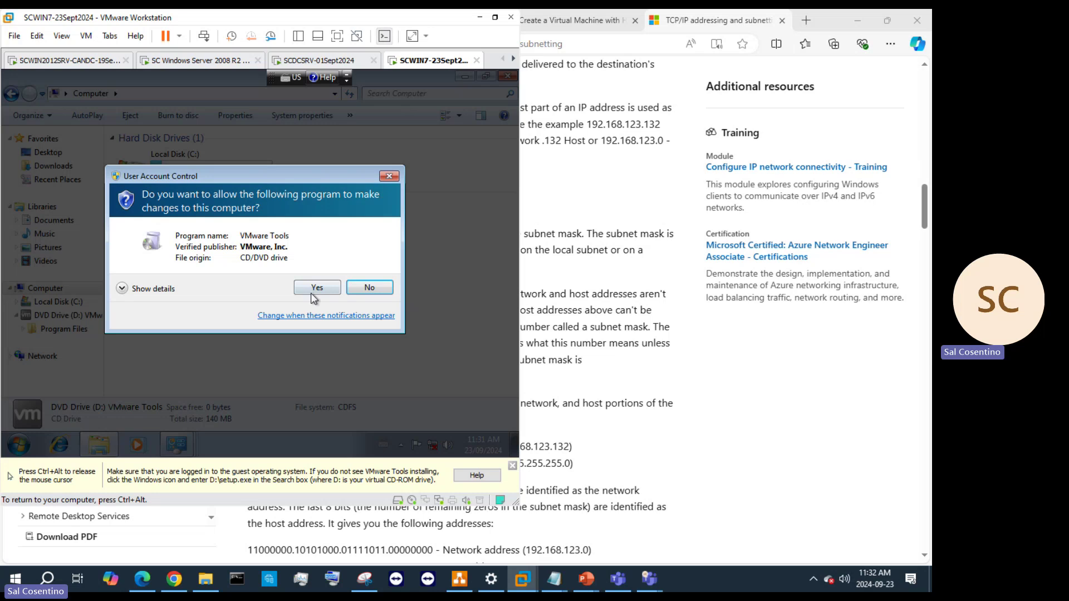
click(312, 293)
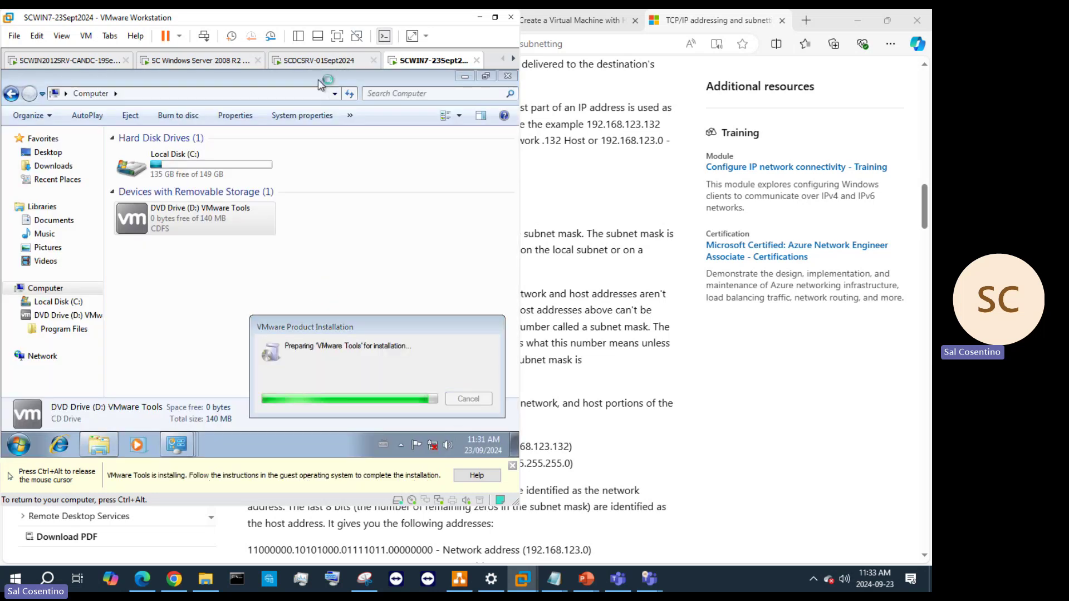
key(ctrl+alt)
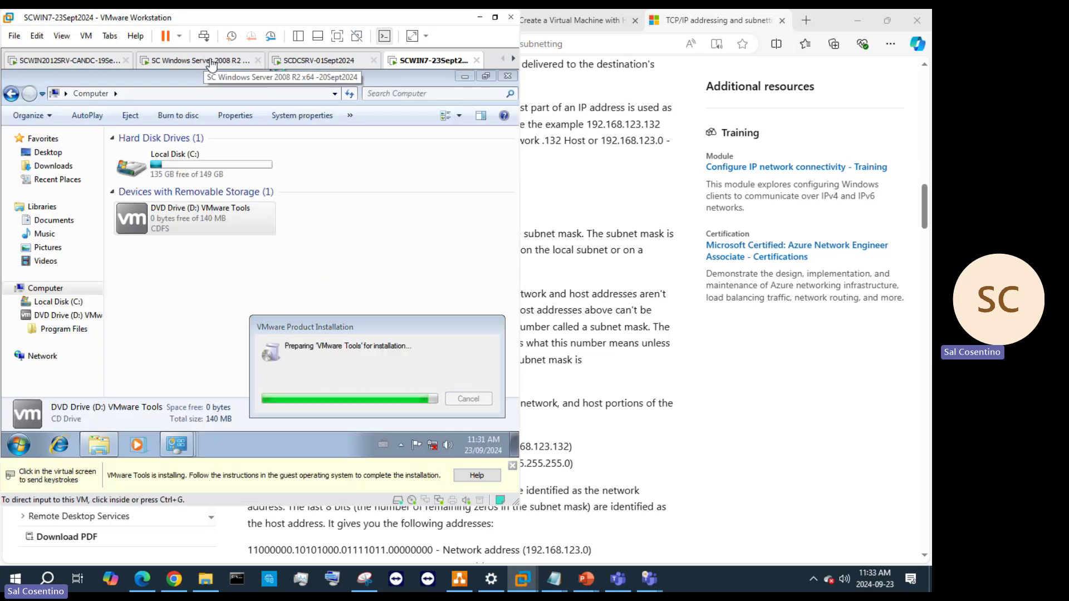
click(396, 382)
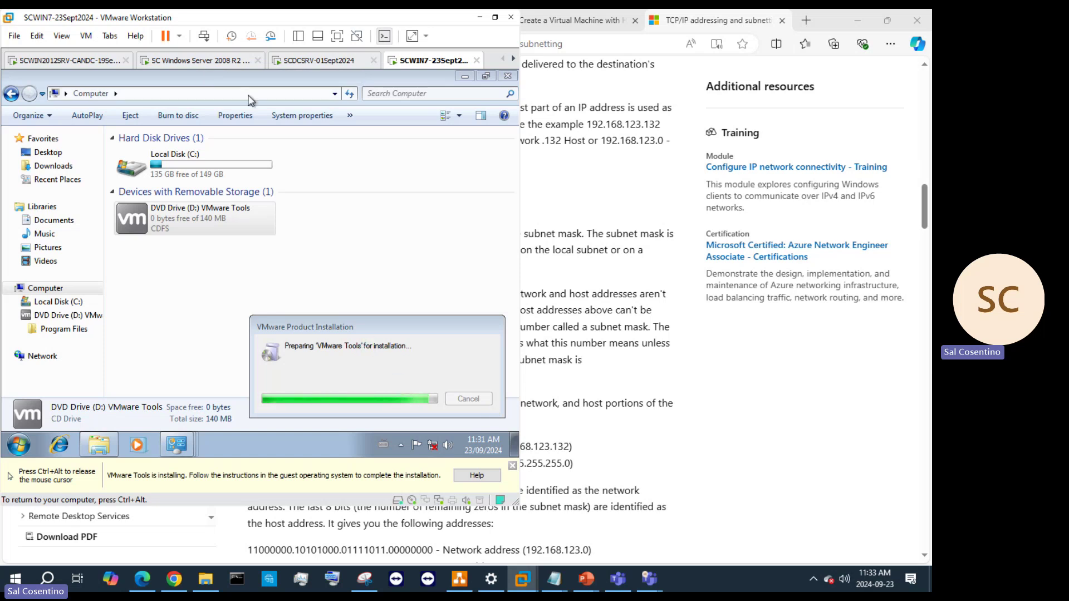
key(ctrl+alt)
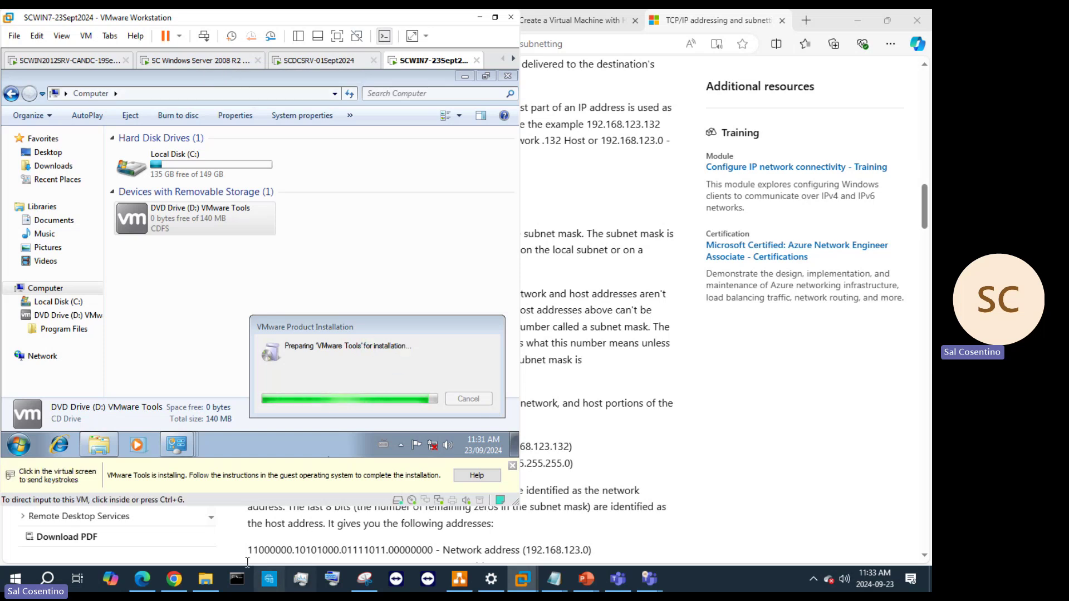
Switch to File Explorer on the host, check INC2Servers > Virtual machines on SSD-6TB (F:), and return to the drive's root
click(204, 580)
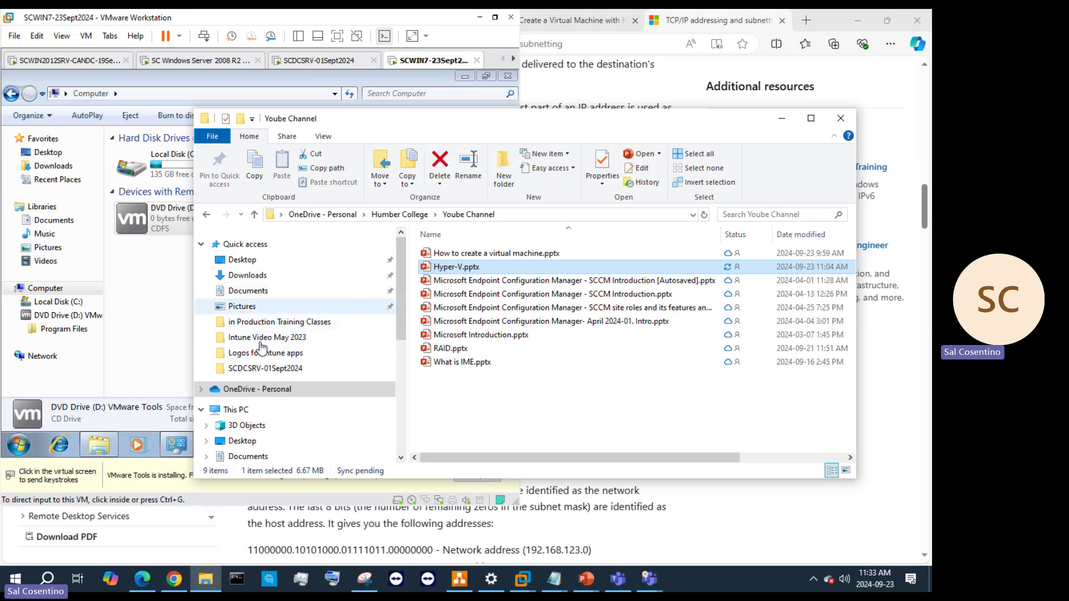
scroll(265, 401, down, 1)
scroll(265, 410, down, 2)
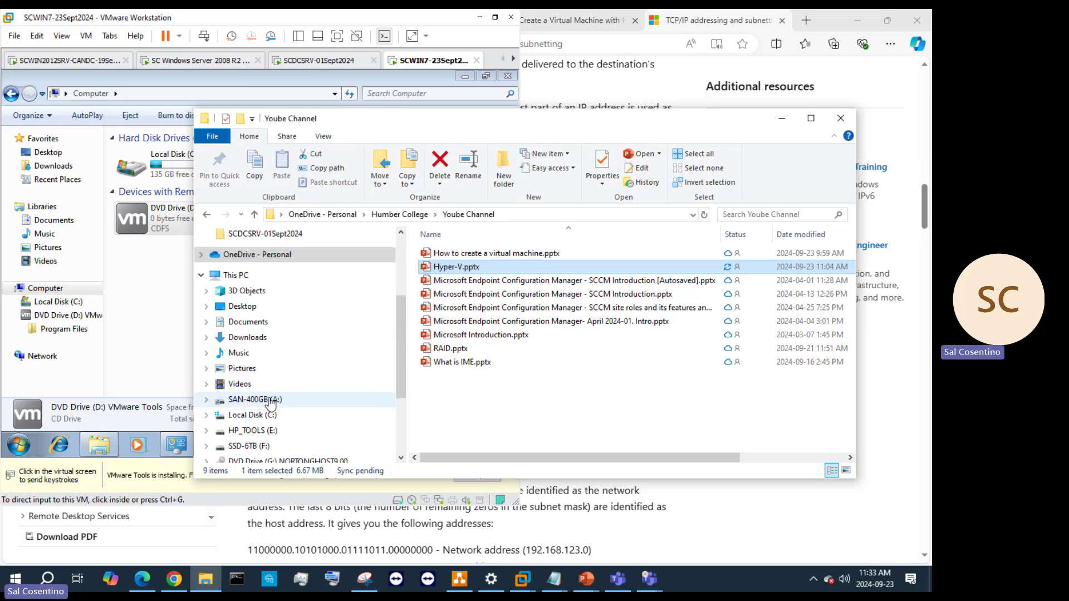
click(269, 415)
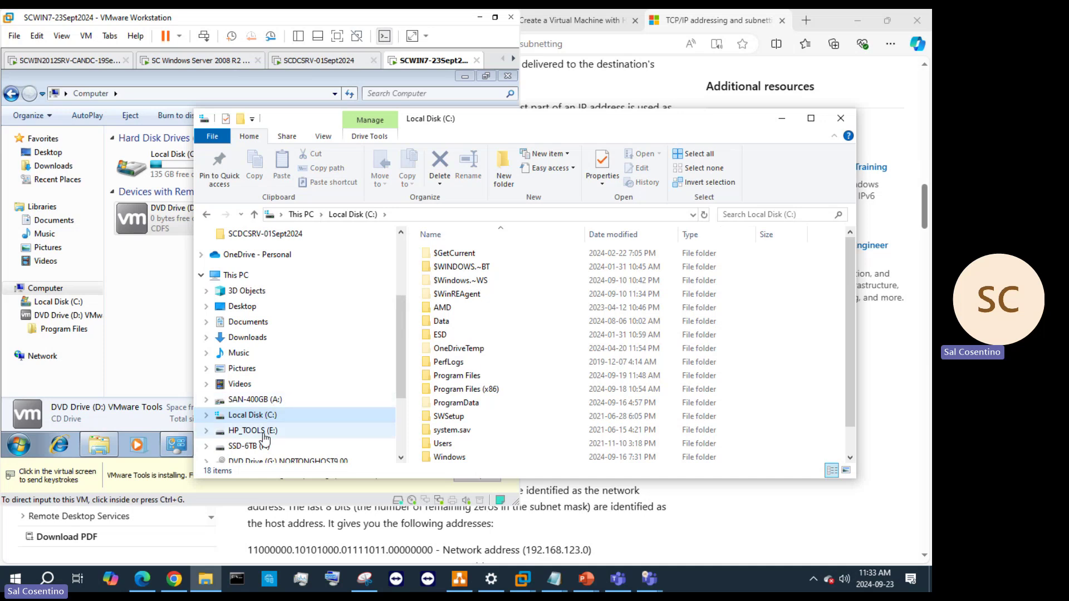
click(249, 446)
double_click(453, 281)
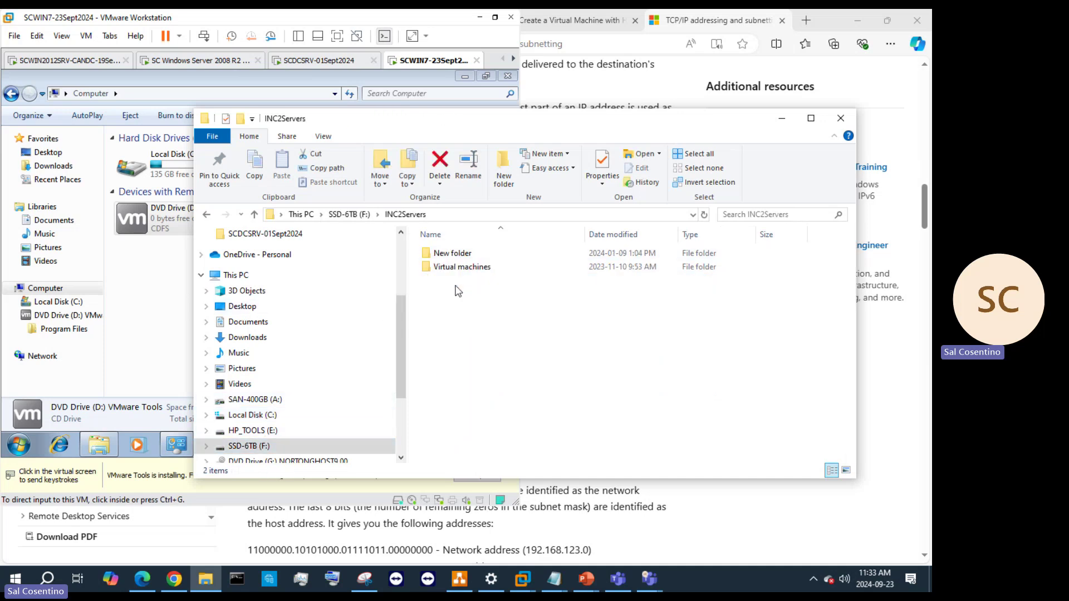
double_click(463, 267)
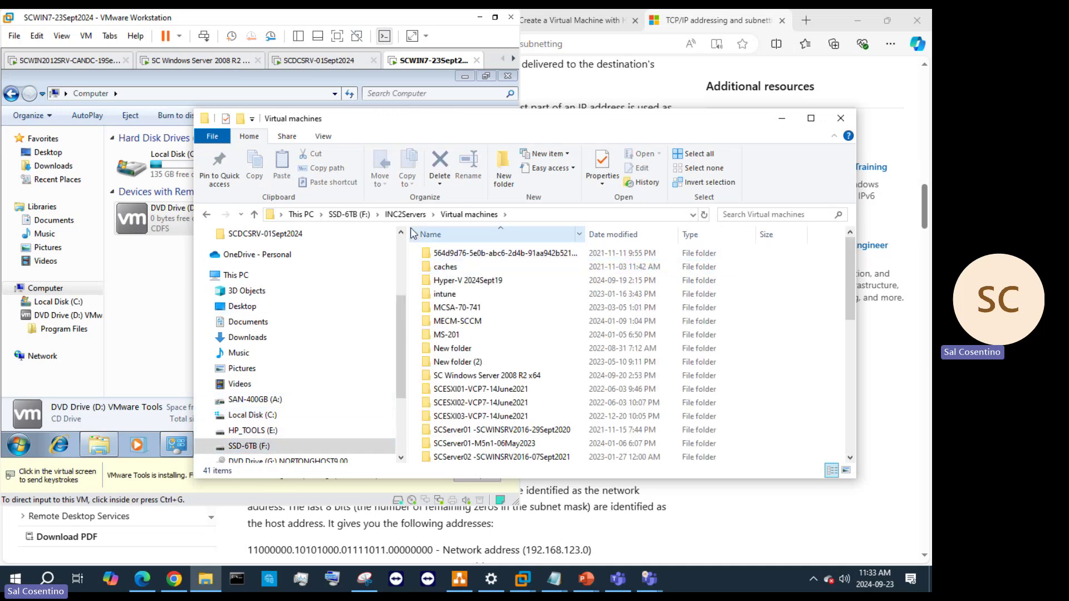
click(349, 215)
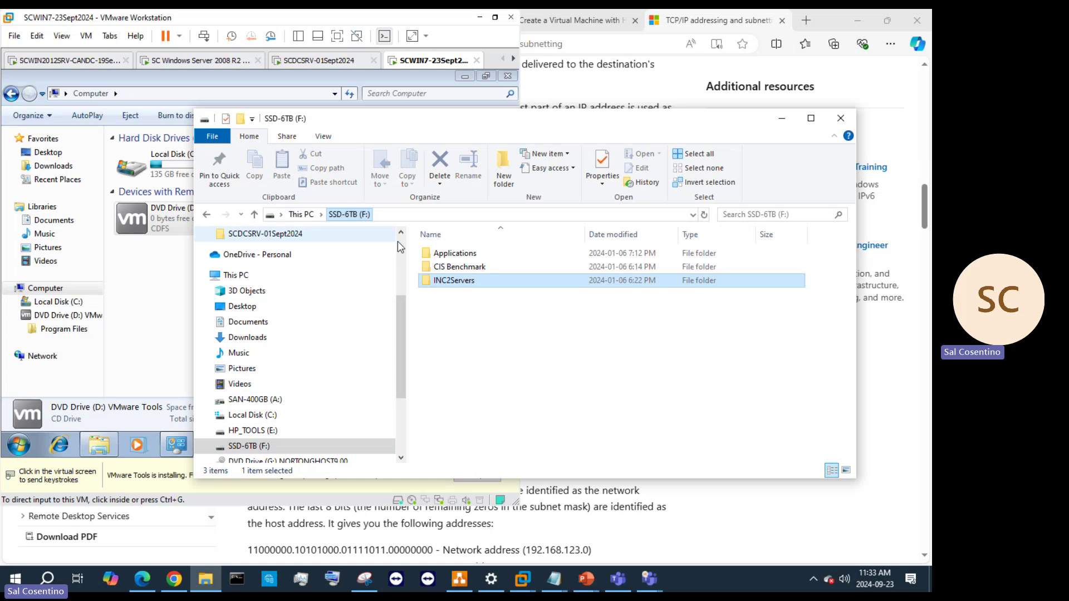
Check the installers in the VMware folder under Applications on SSD-6TB (F:), and return to Applications
double_click(454, 253)
scroll(489, 375, down, 3)
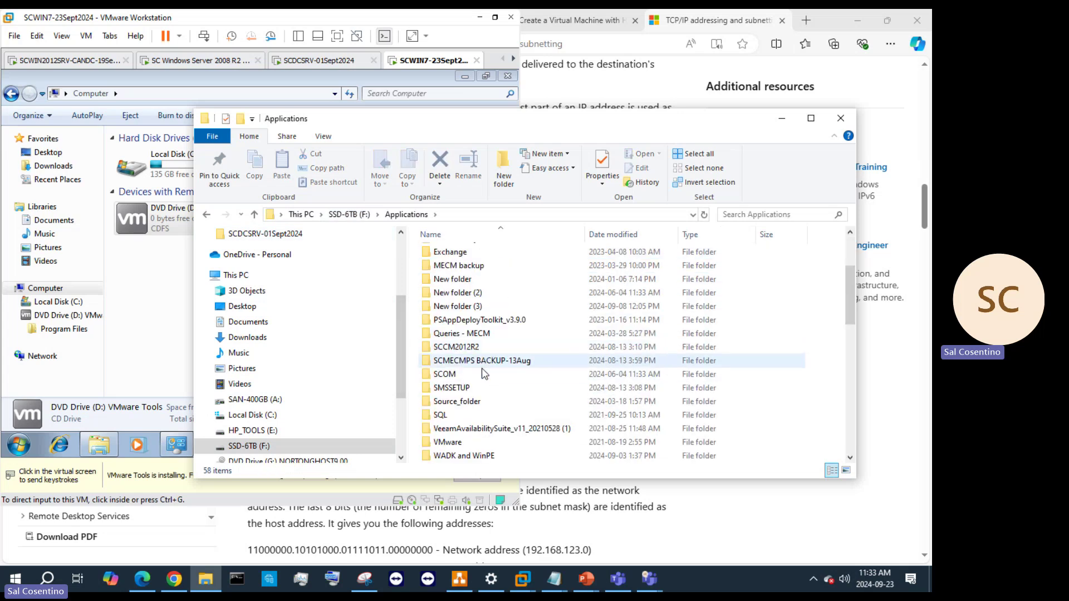
double_click(477, 443)
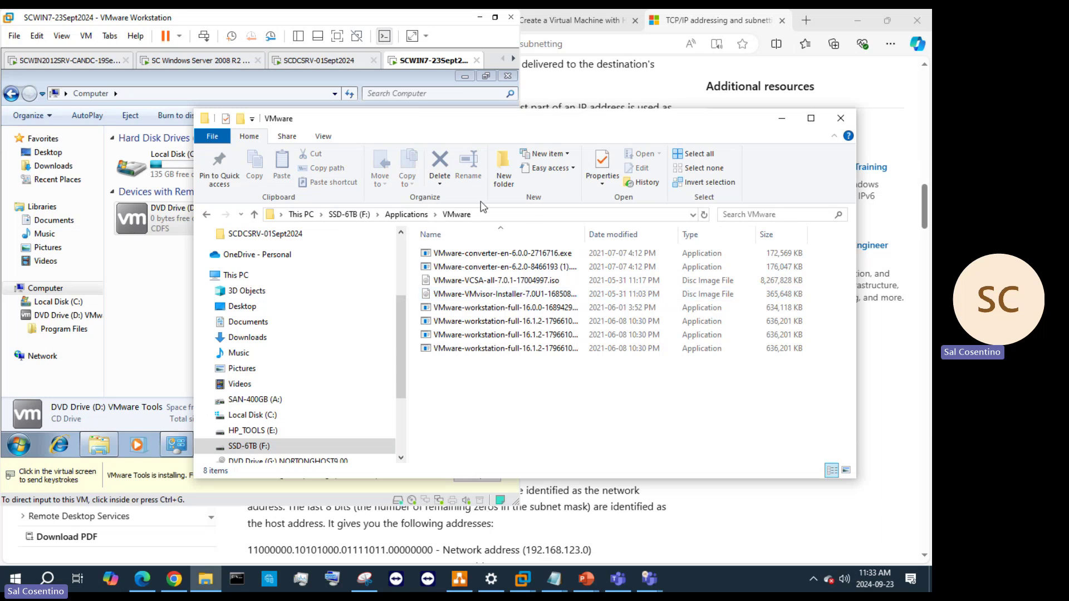
click(417, 215)
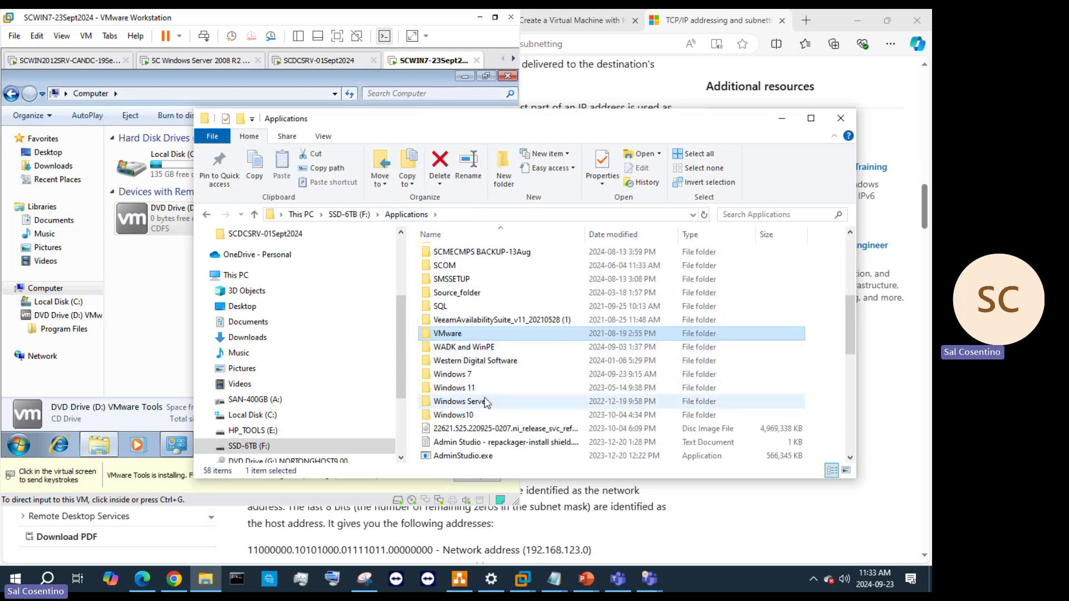
Search the Applications folder for VMware Tools, sorting by date modified and rechecking the VMware folder
scroll(502, 385, down, 7)
scroll(504, 394, up, 6)
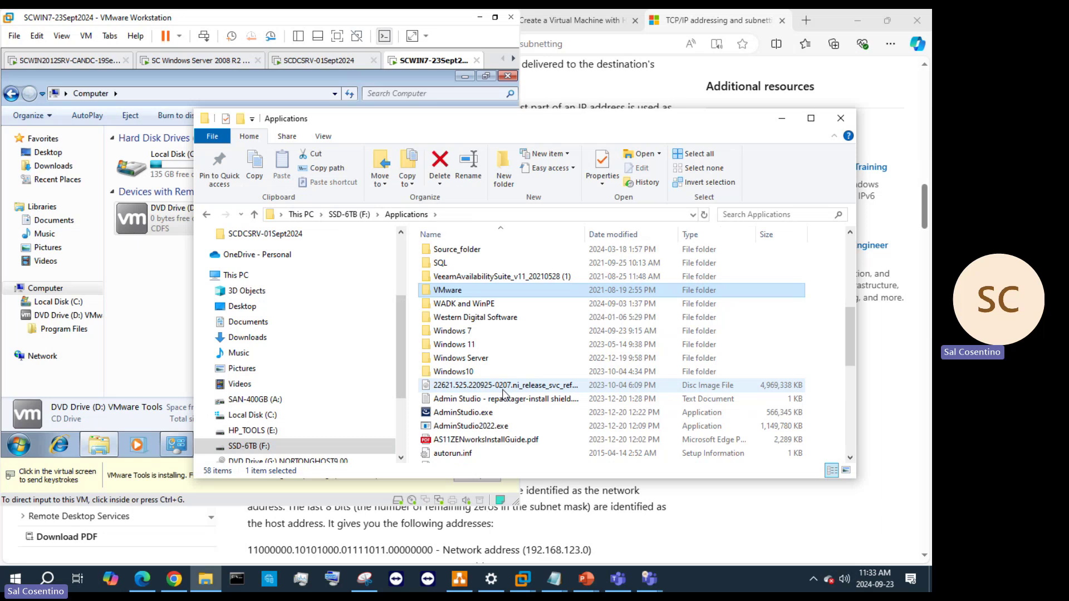
scroll(504, 394, down, 3)
scroll(501, 385, up, 4)
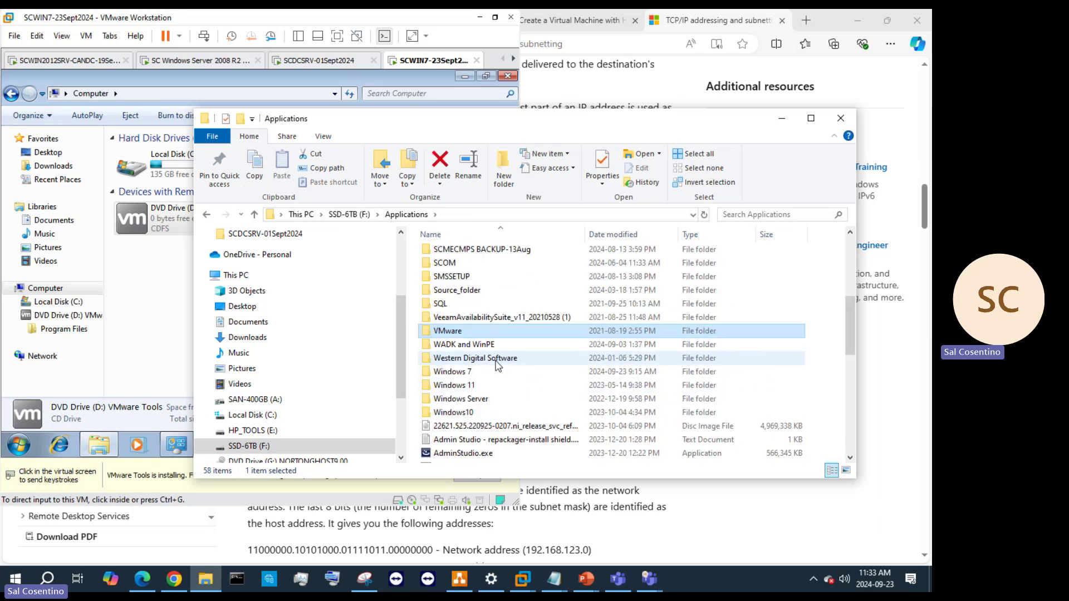
scroll(494, 346, up, 4)
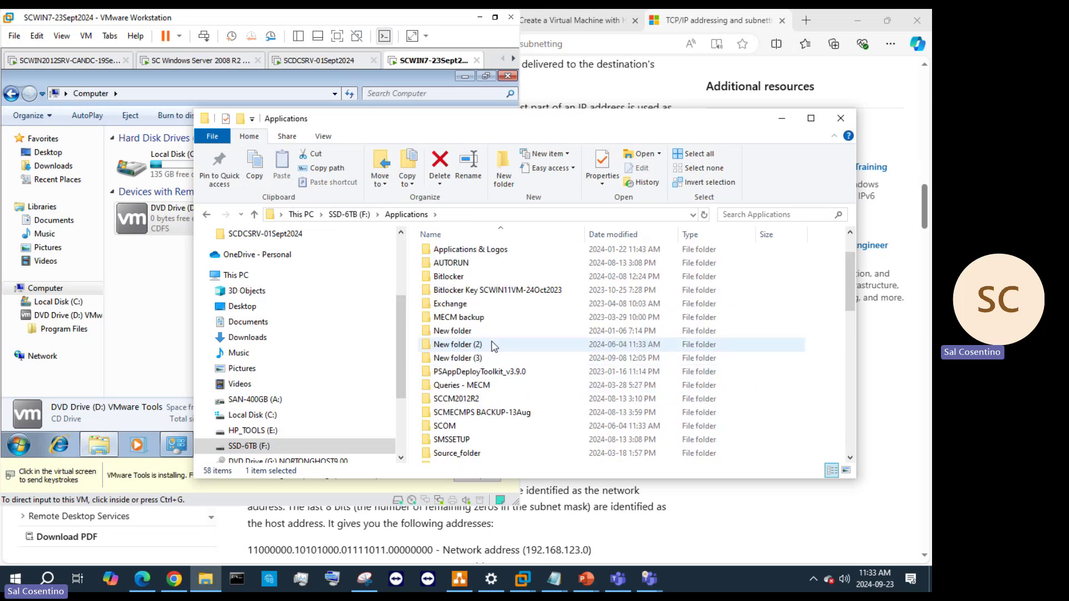
scroll(494, 347, up, 2)
click(624, 229)
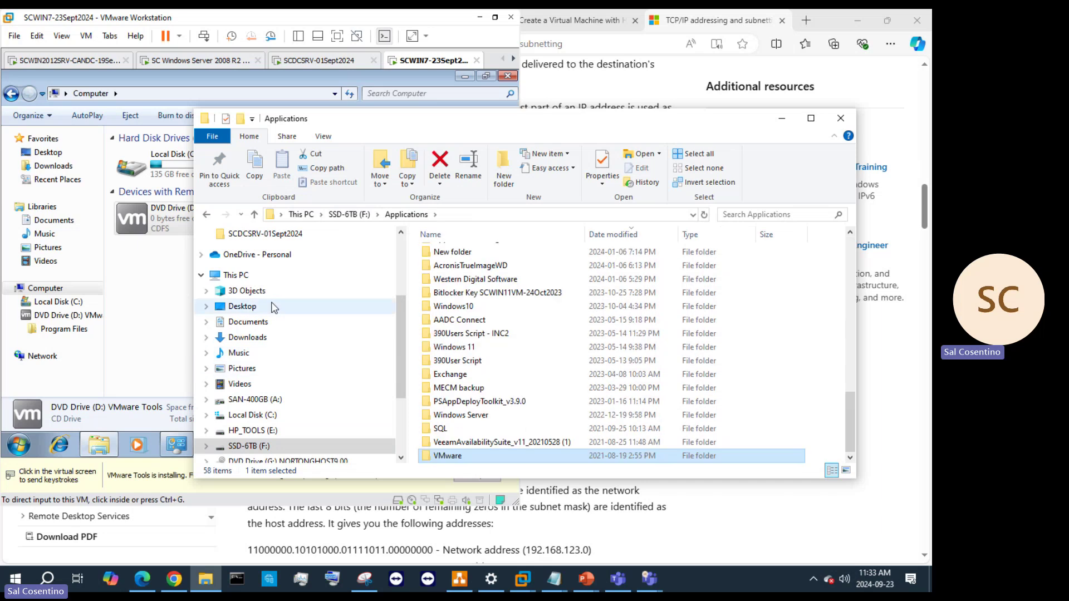
scroll(274, 334, down, 2)
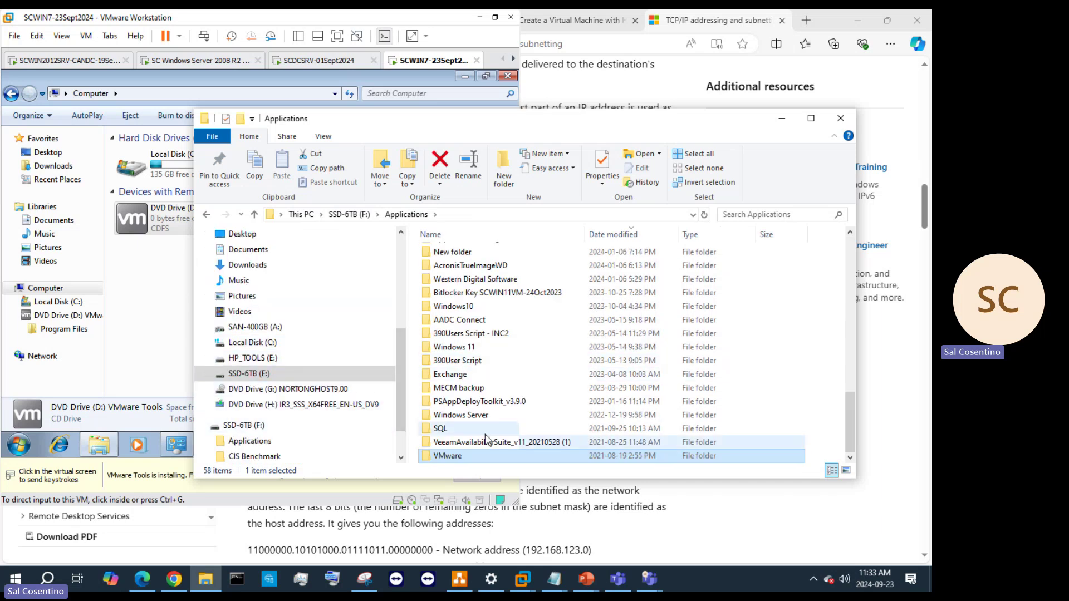
double_click(466, 456)
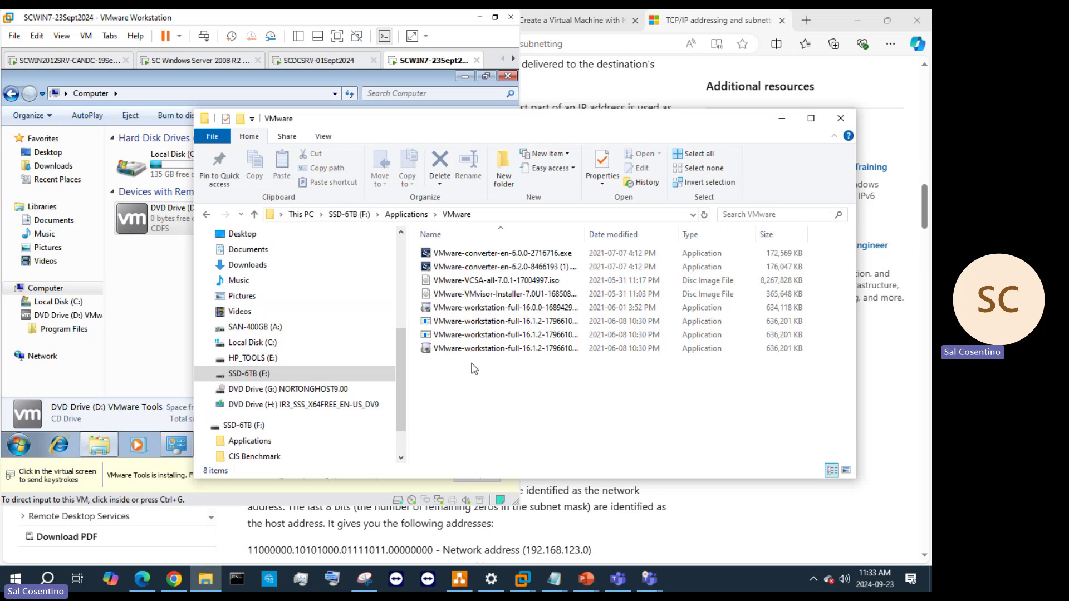
click(407, 215)
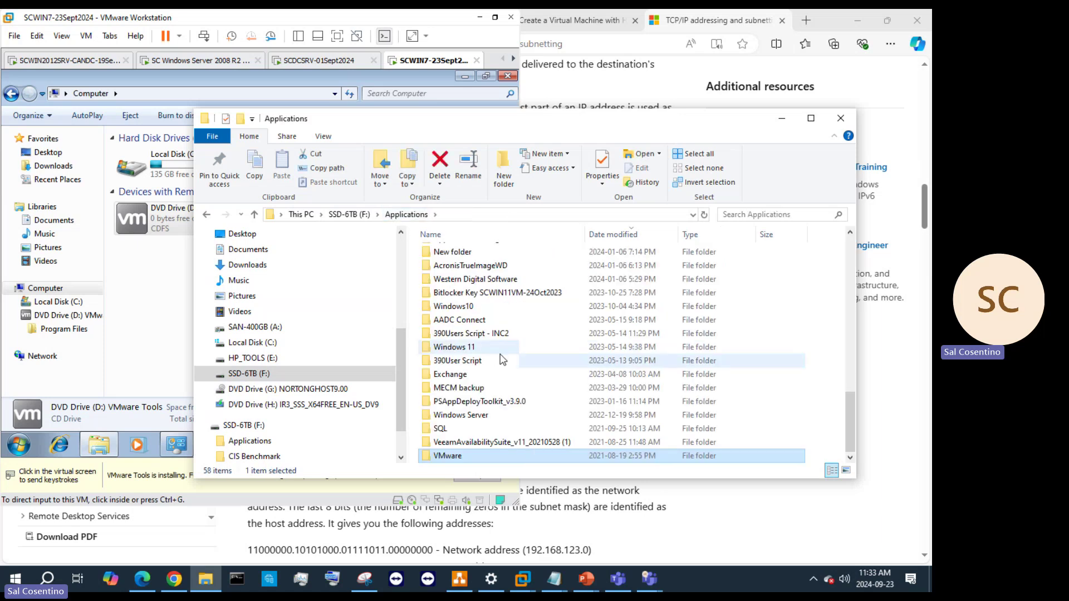
scroll(278, 334, up, 2)
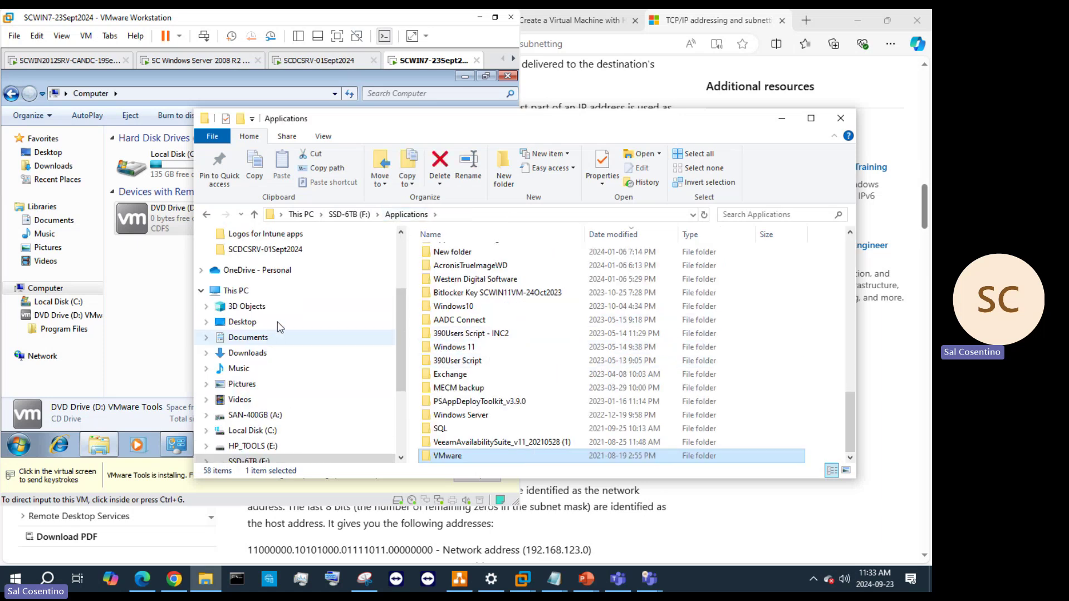
Open the VMware-Tools-windows-12.4.5-23787635 folder in VMWare Tools under Applications in OneDrive - Personal
click(281, 270)
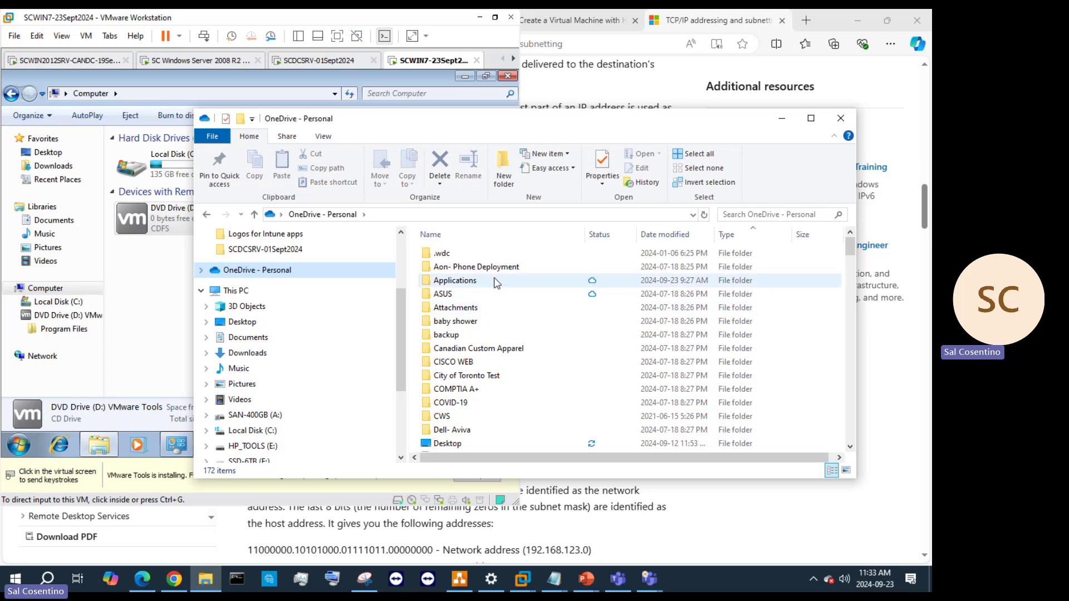
double_click(496, 281)
scroll(493, 334, down, 5)
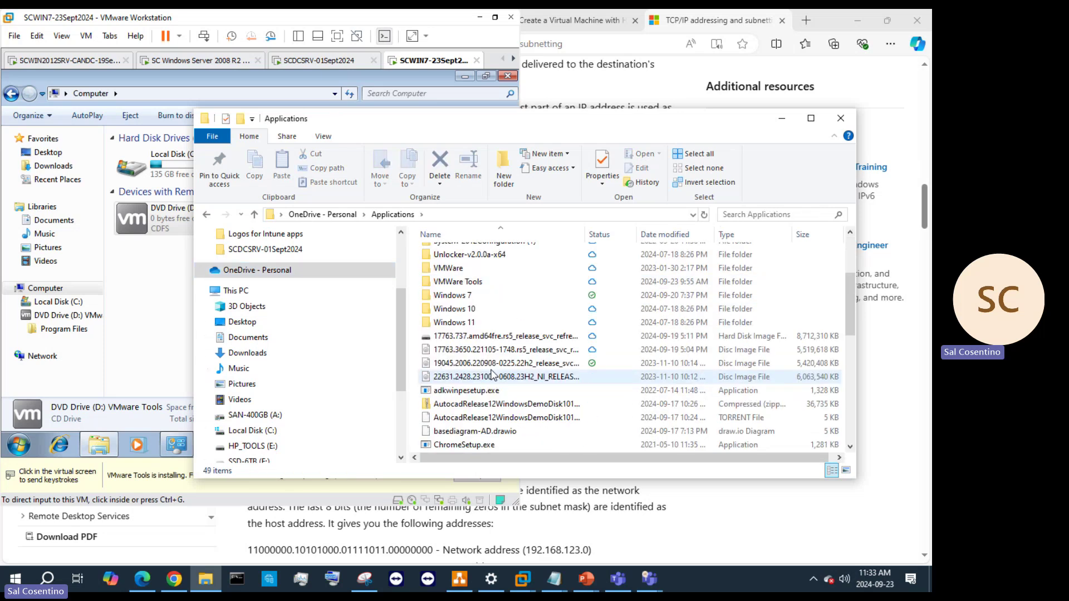
double_click(480, 282)
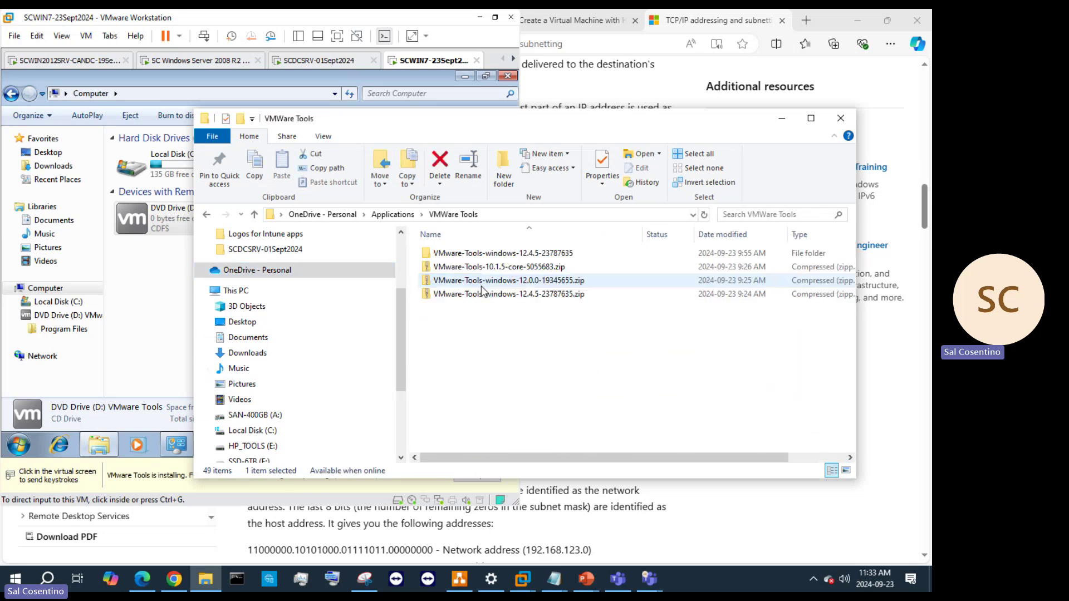
double_click(513, 253)
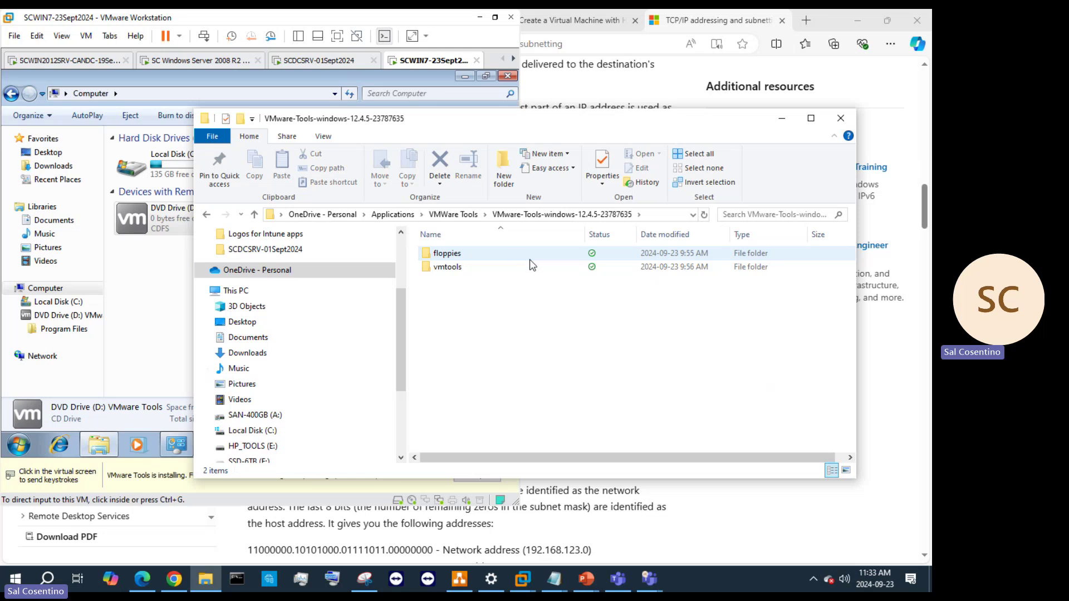
Switch back to the Windows 7 virtual machine and start the VMware Tools installation with the Typical setup type
click(149, 308)
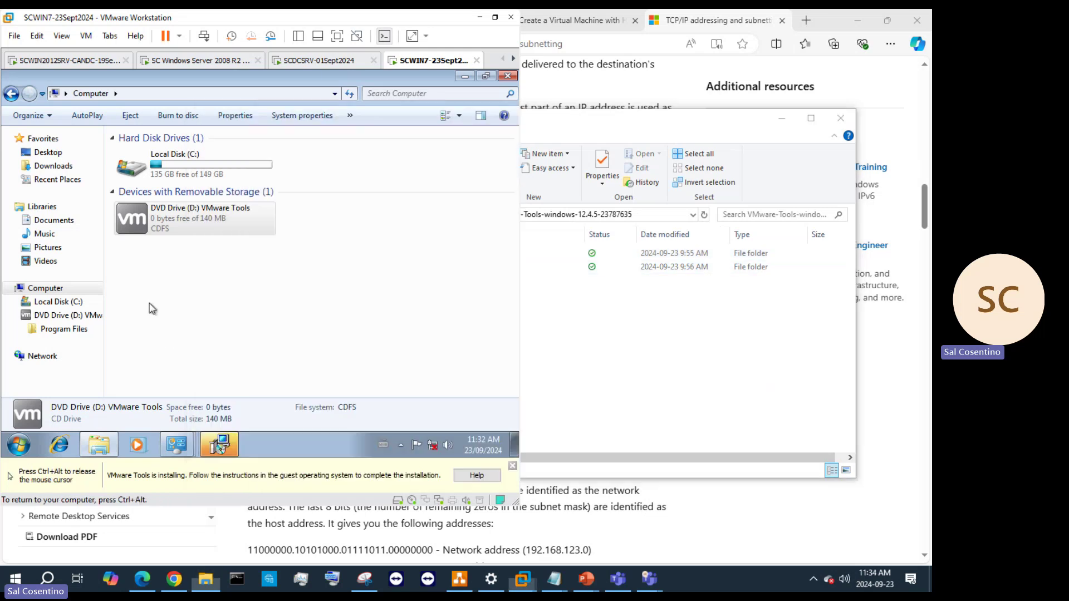
click(360, 355)
click(207, 233)
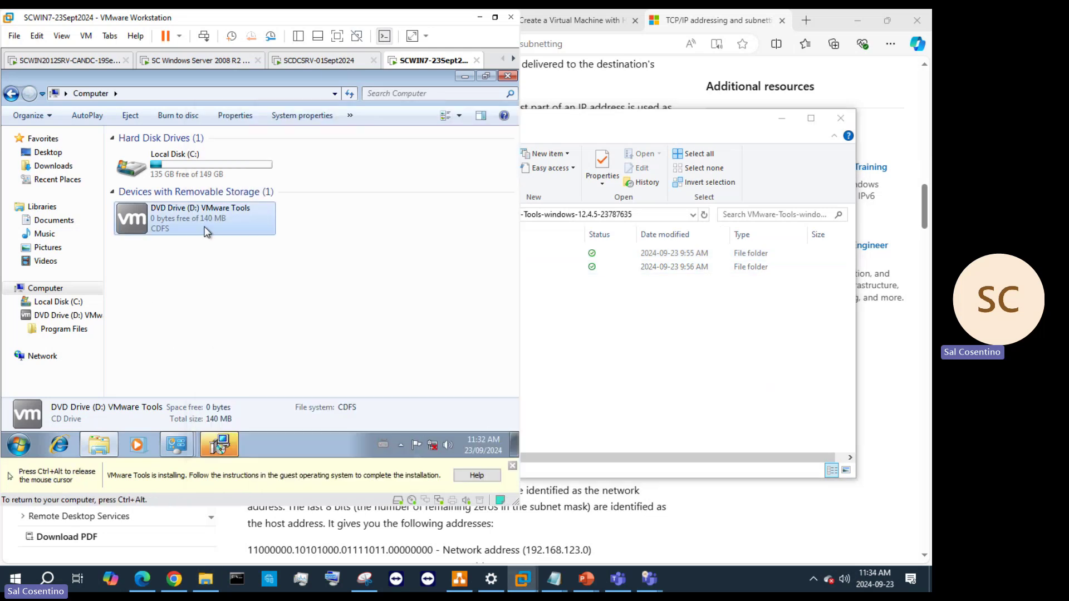
double_click(205, 220)
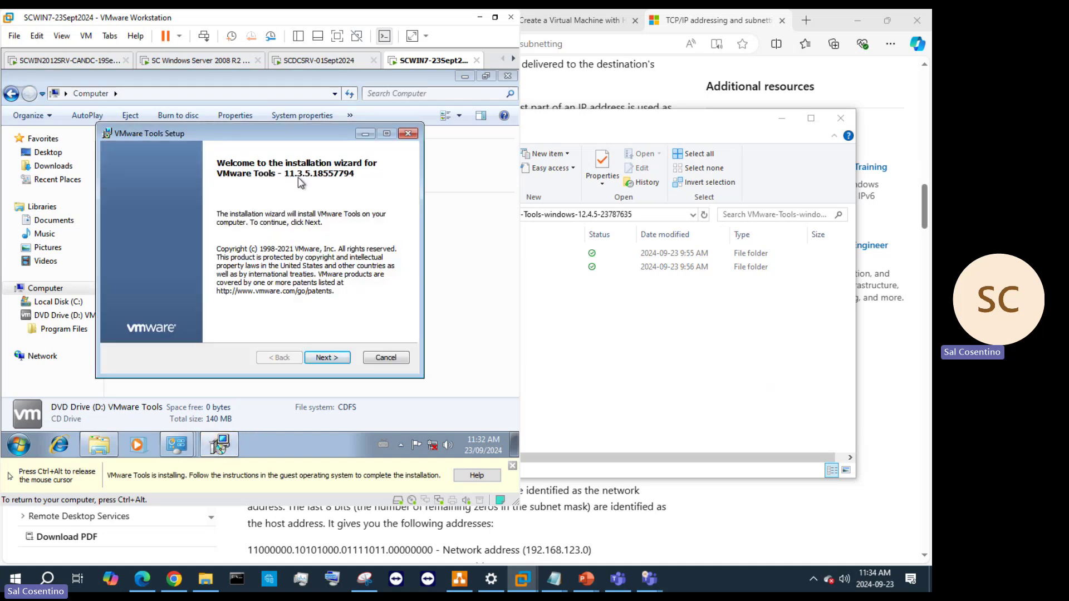
click(329, 359)
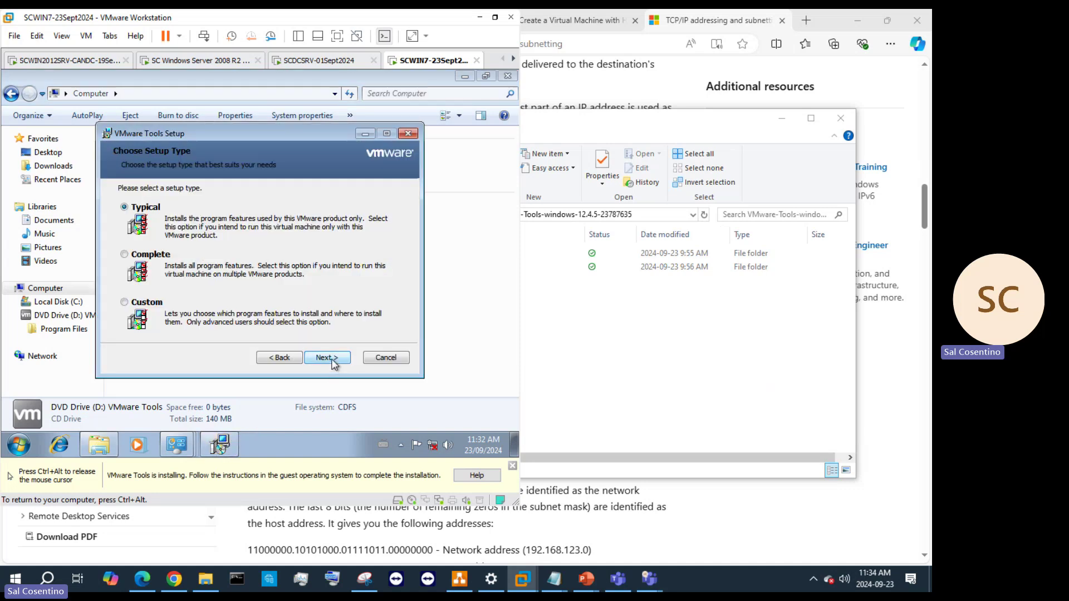
click(335, 362)
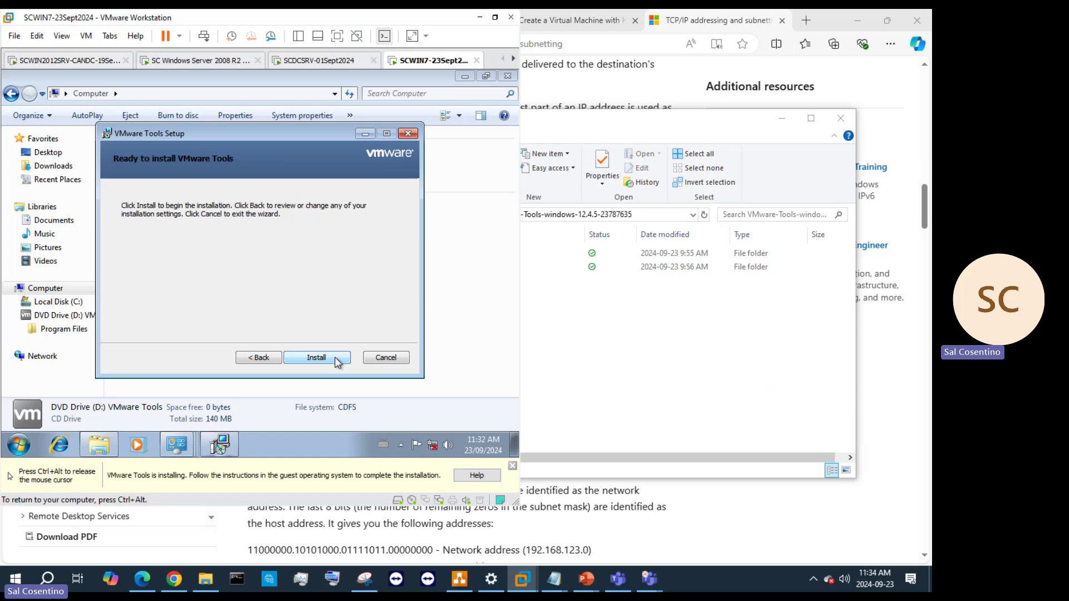
click(335, 360)
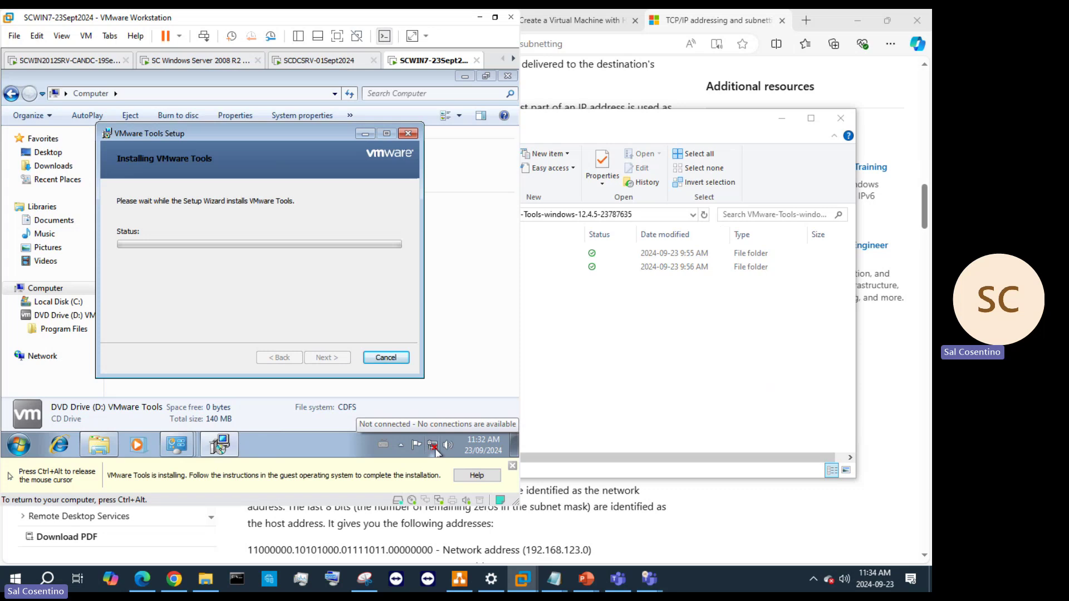
key(ctrl+alt)
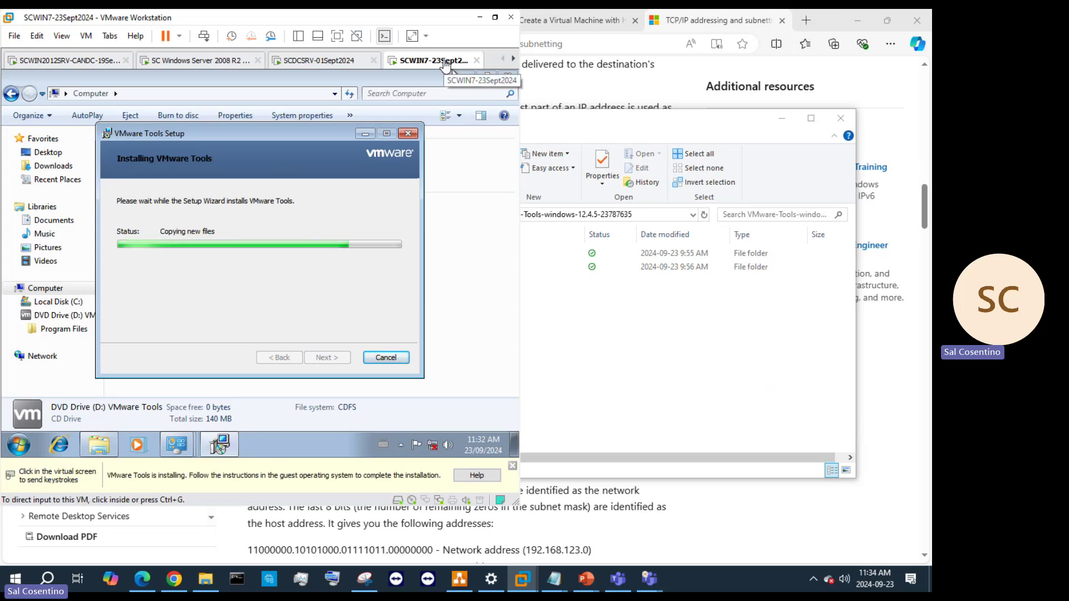
Allow the first unverified driver to install, decline the second, dismiss the installation notices and finish the VMware Tools Setup wizard
right_click(441, 64)
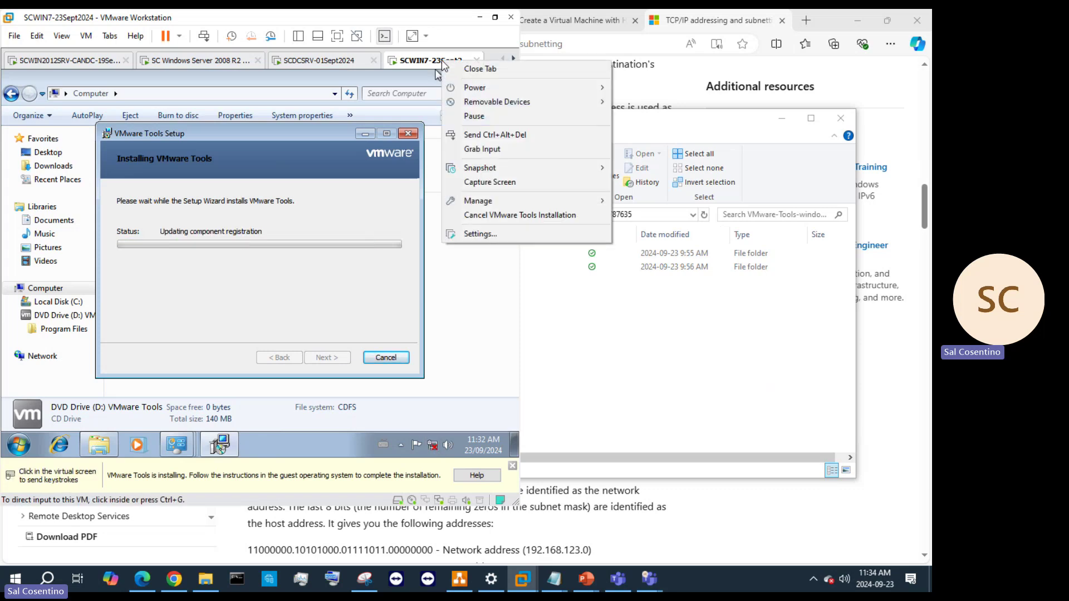
mouse_move(496, 197)
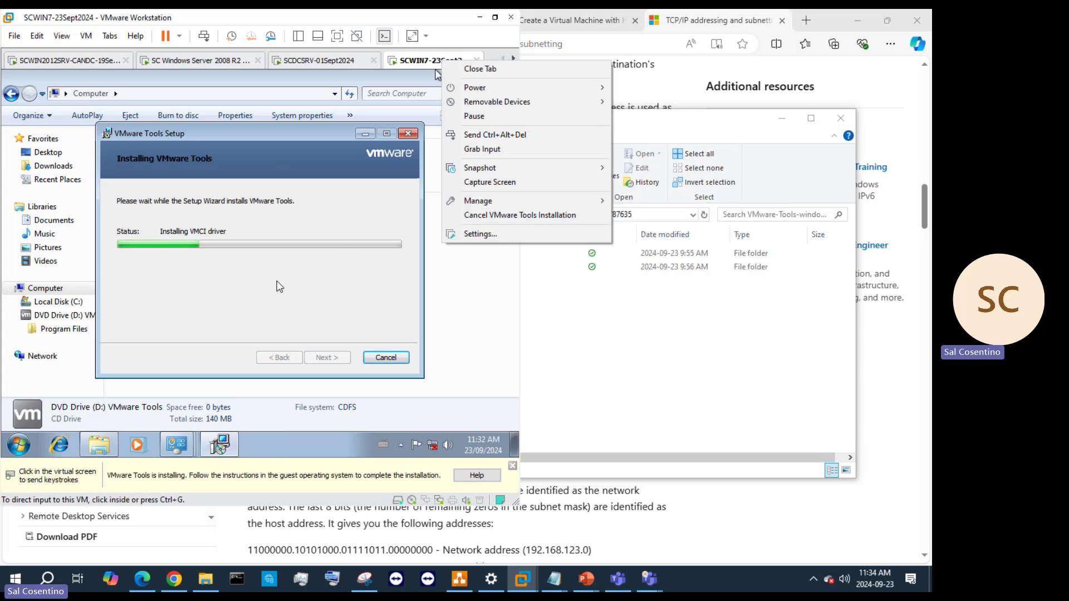
mouse_move(506, 88)
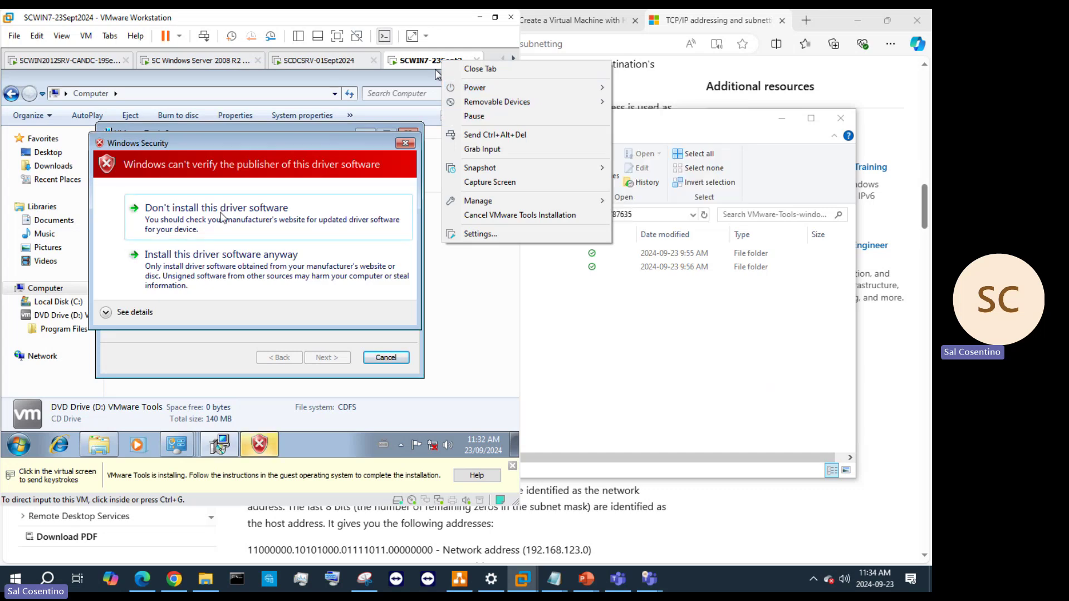
click(215, 271)
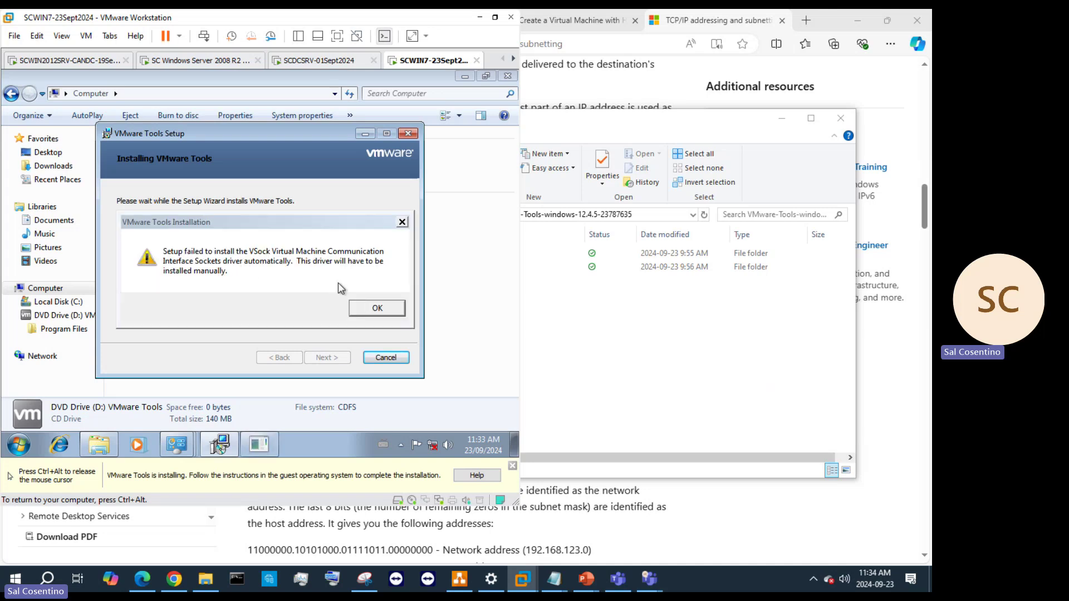
click(388, 313)
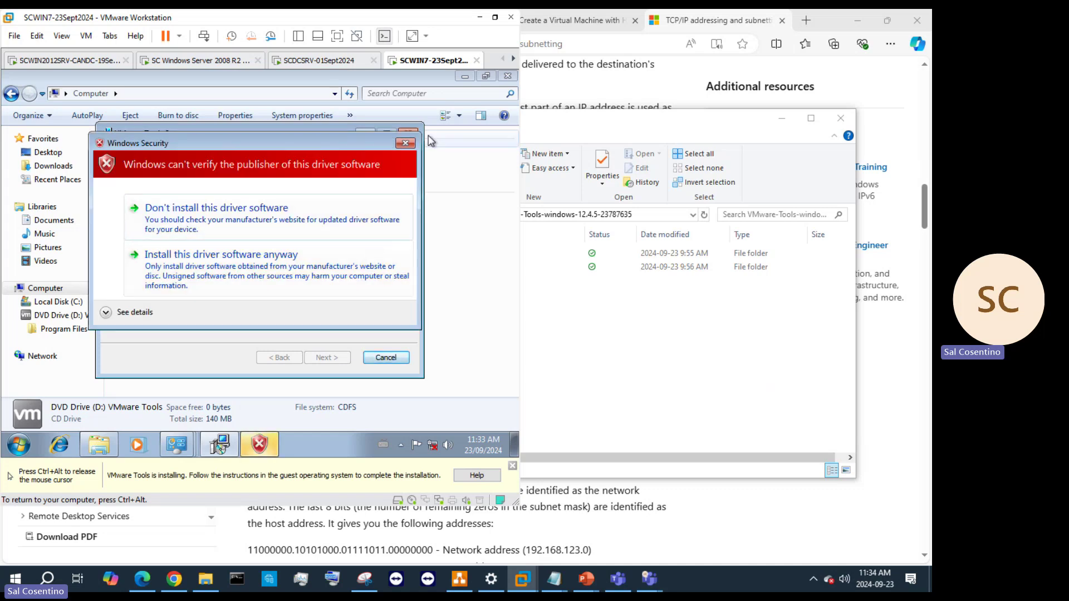
click(395, 144)
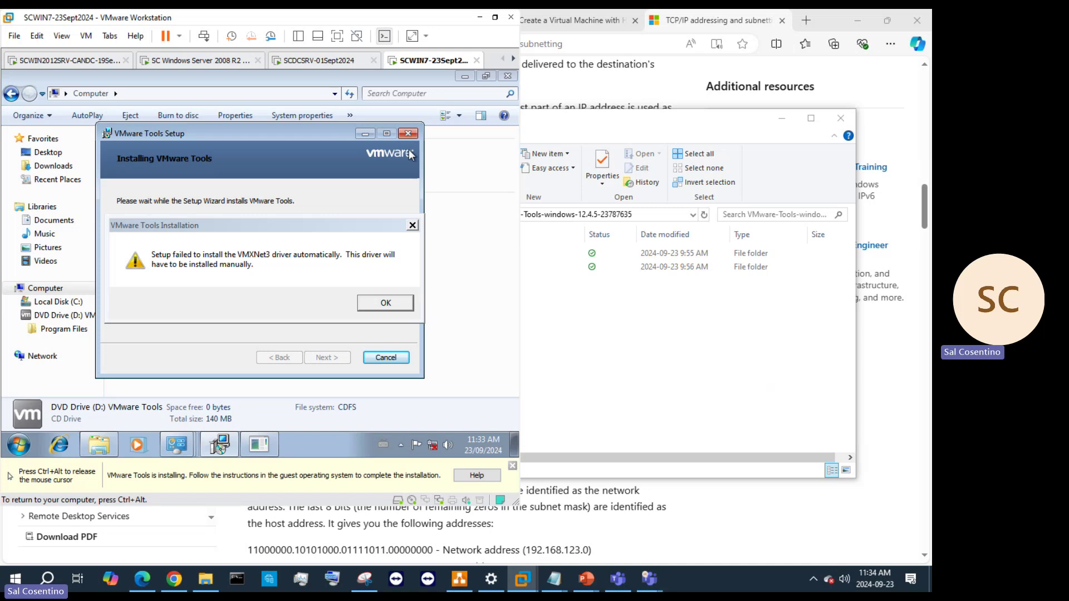
click(398, 296)
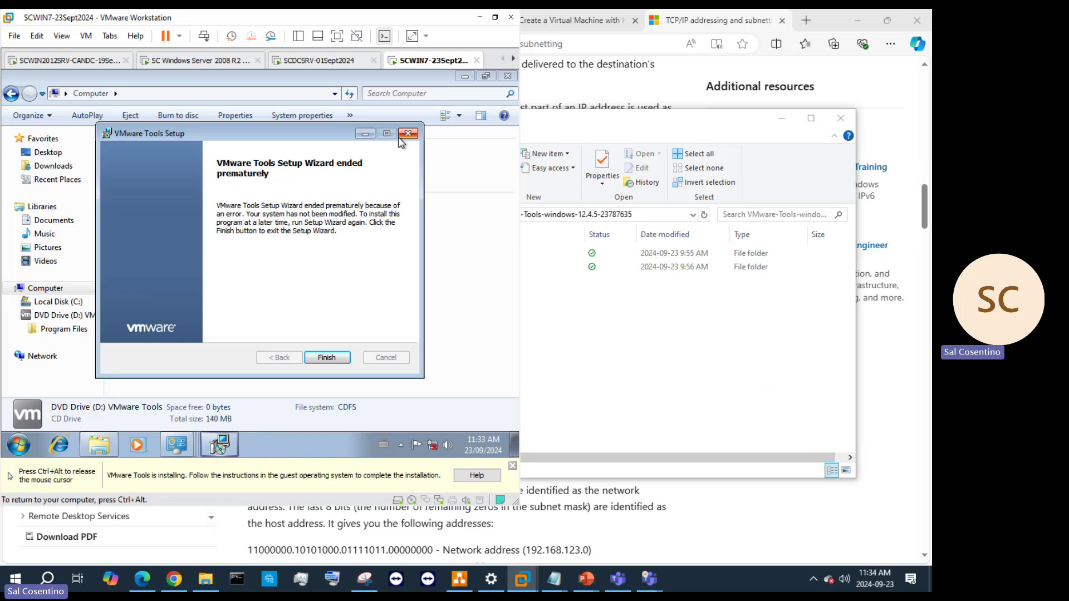
click(335, 358)
key(ctrl+alt)
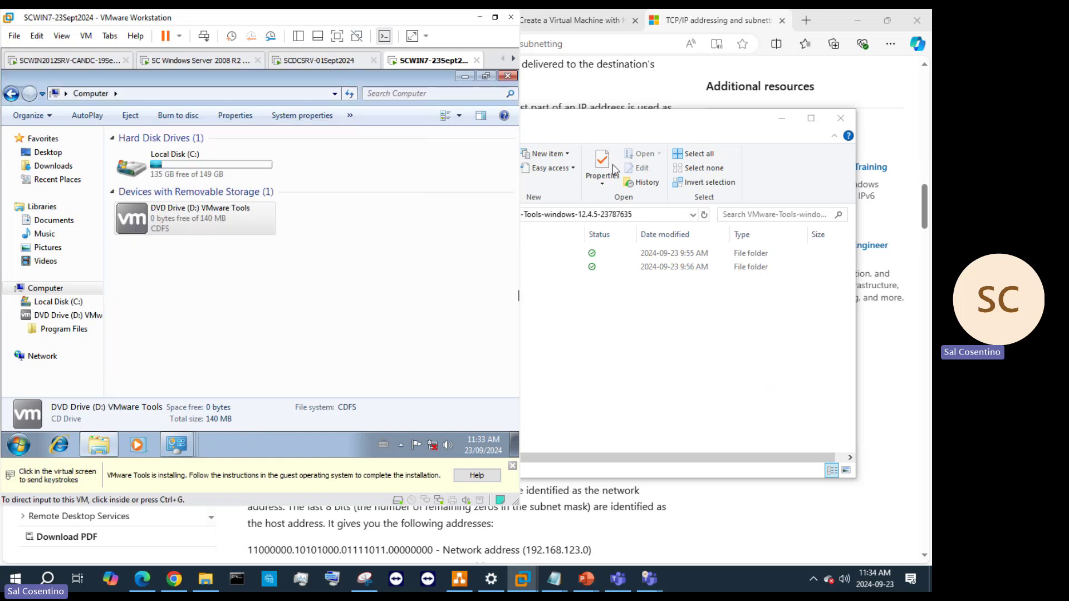
Switch to File Explorer and return to the VMWare Tools folder, then show the desktop in the Windows 7 virtual machine
click(626, 134)
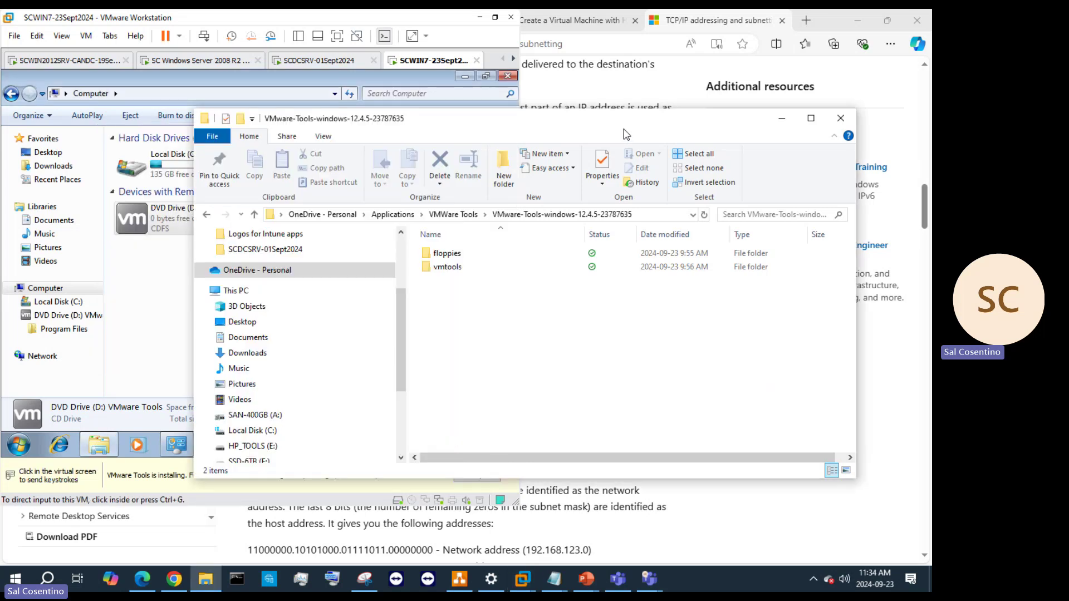
click(467, 215)
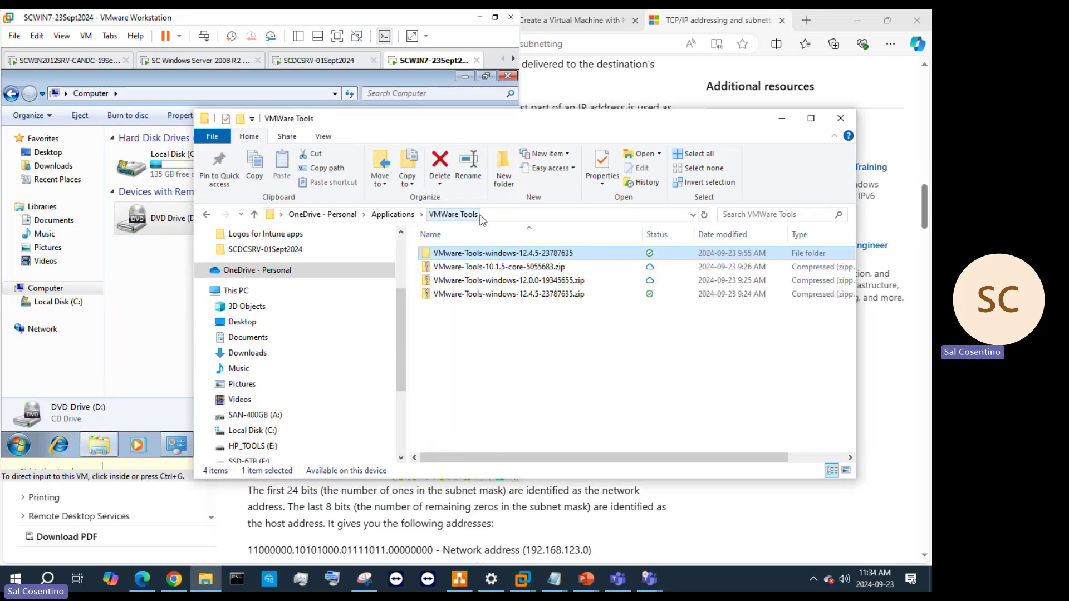
click(11, 446)
right_click(255, 446)
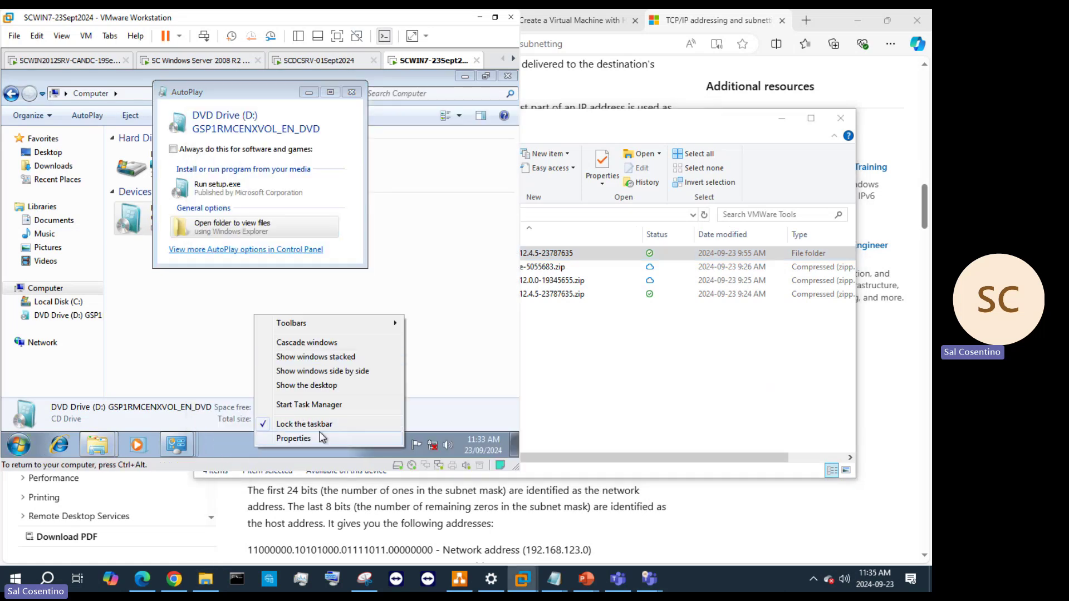
right_click(231, 440)
click(516, 445)
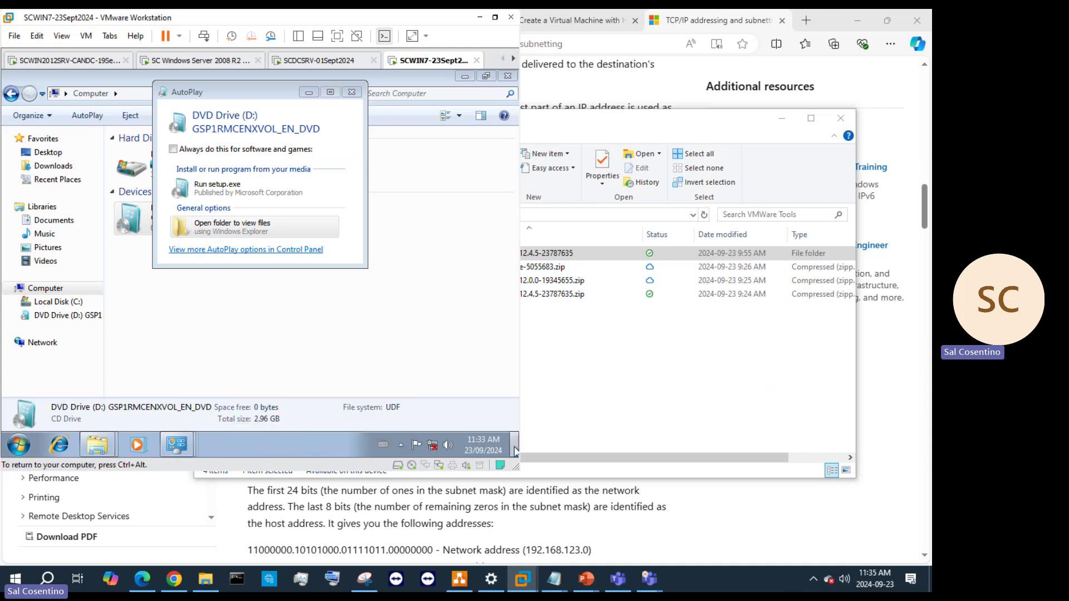
click(576, 360)
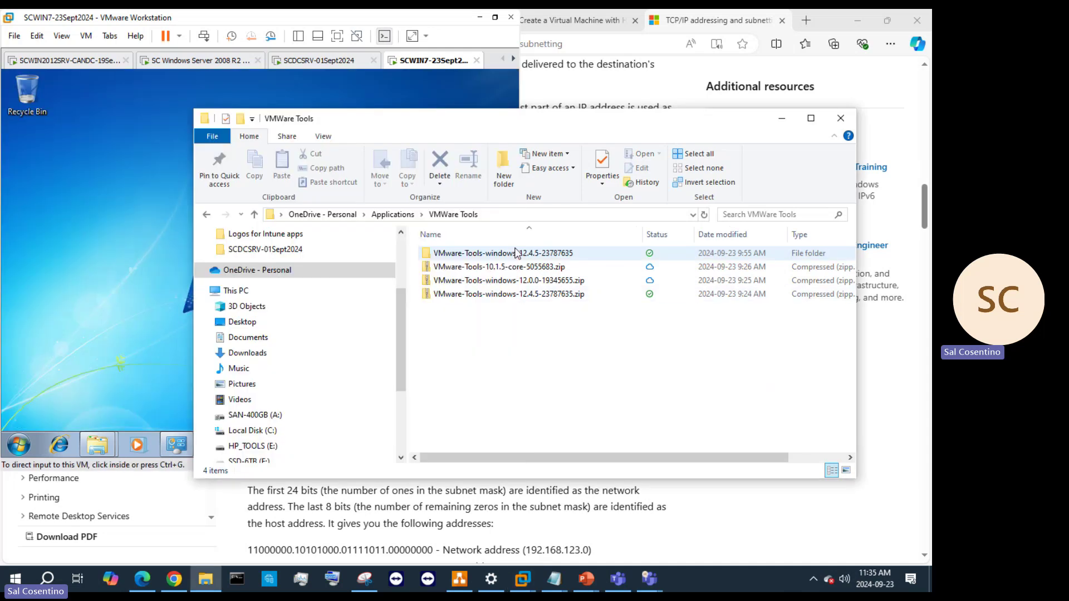
Try to transfer the VMware-Tools-windows-12.4.5-23787635 folder from the host to the Windows 7 virtual machine's desktop
drag(513, 255, 127, 214)
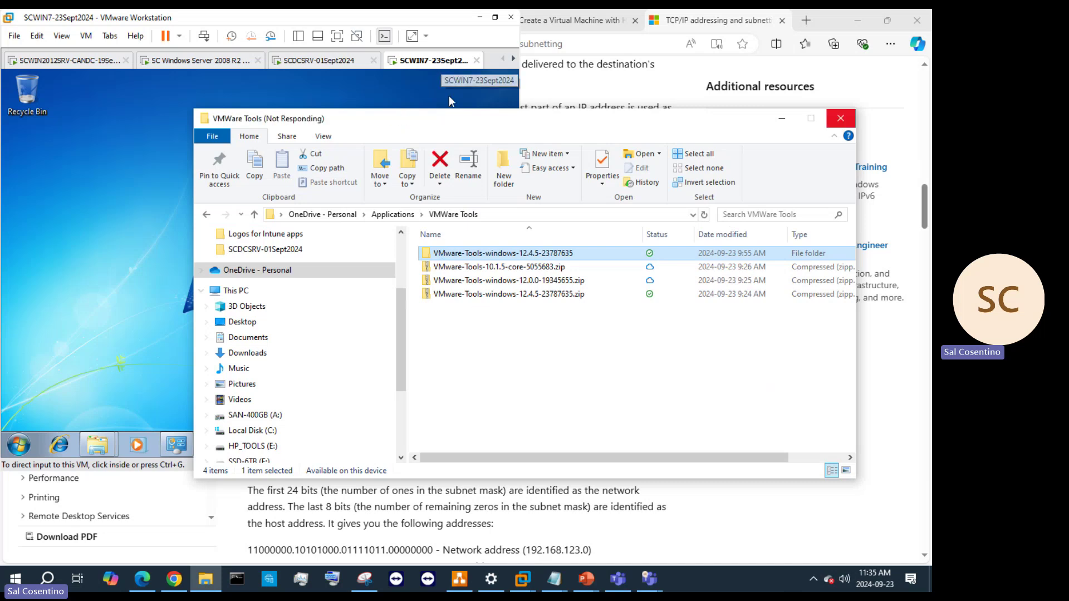
right_click(482, 256)
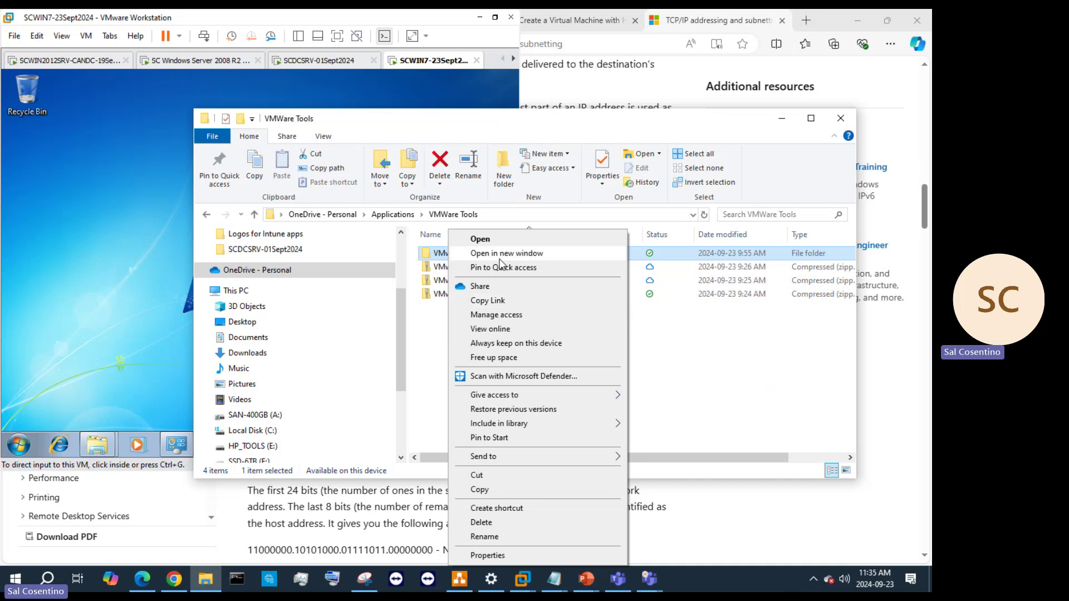
click(480, 491)
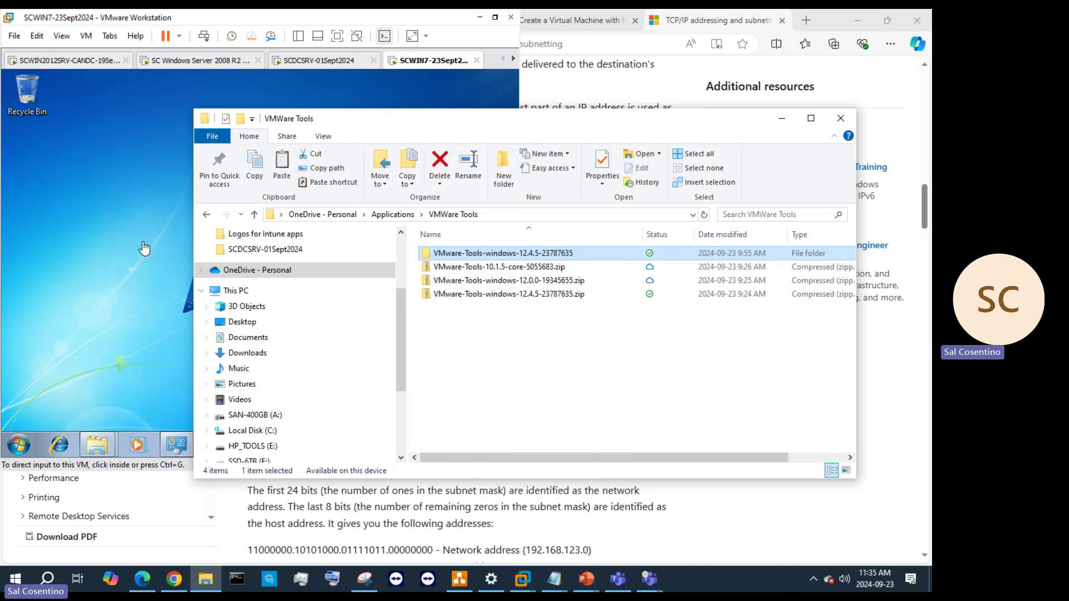
click(86, 189)
right_click(88, 185)
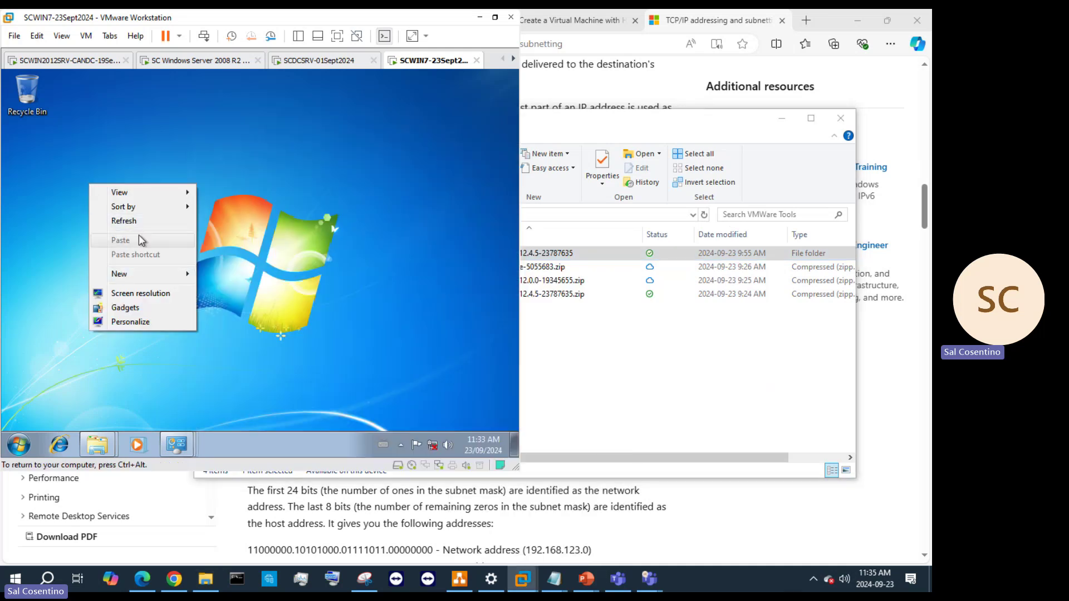
click(340, 219)
right_click(329, 191)
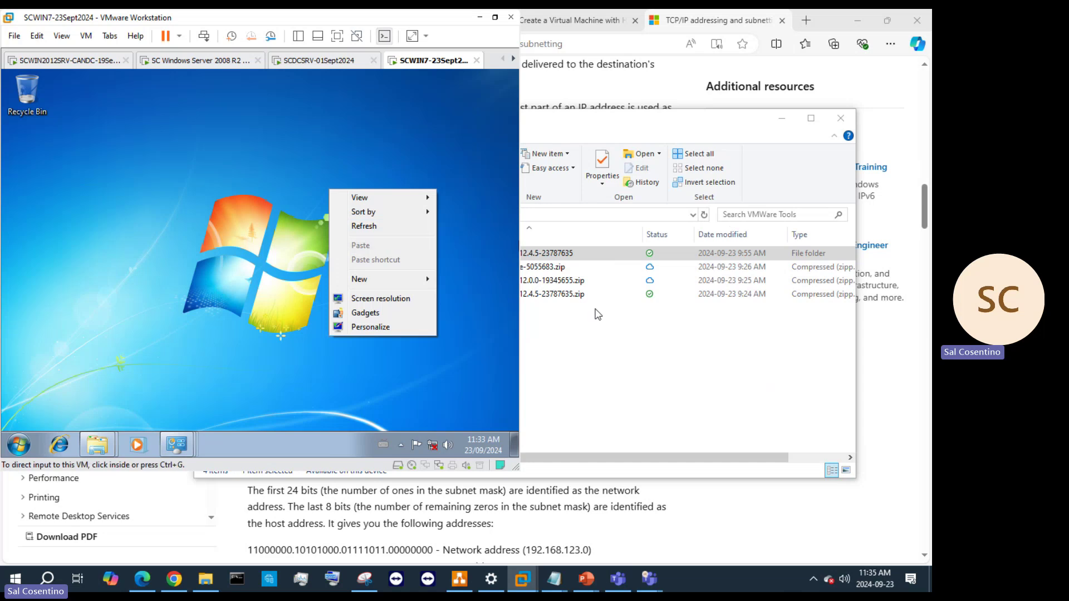
right_click(583, 254)
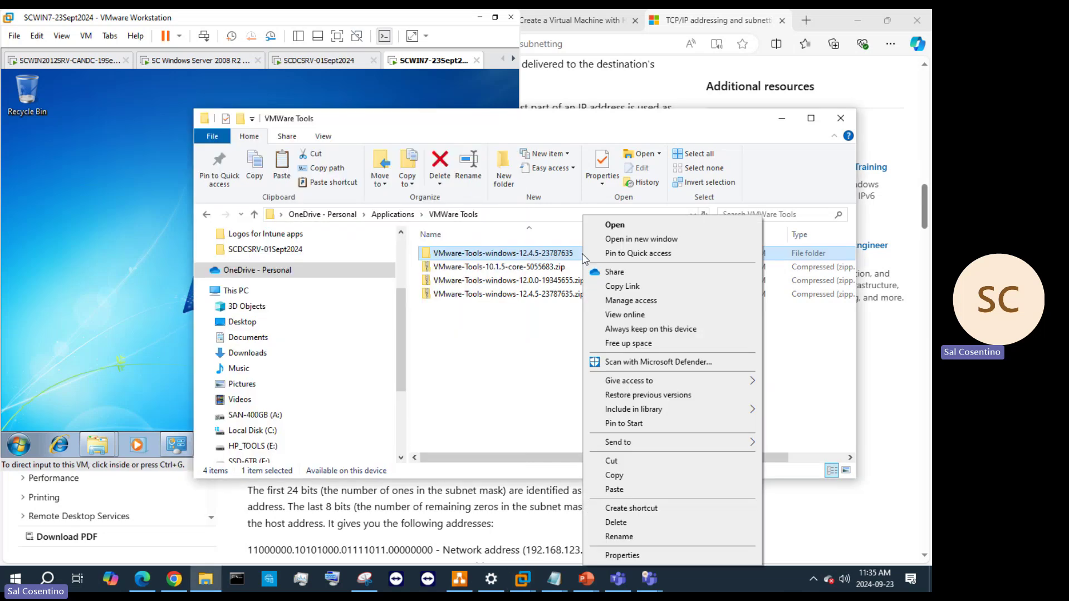
click(617, 475)
click(113, 217)
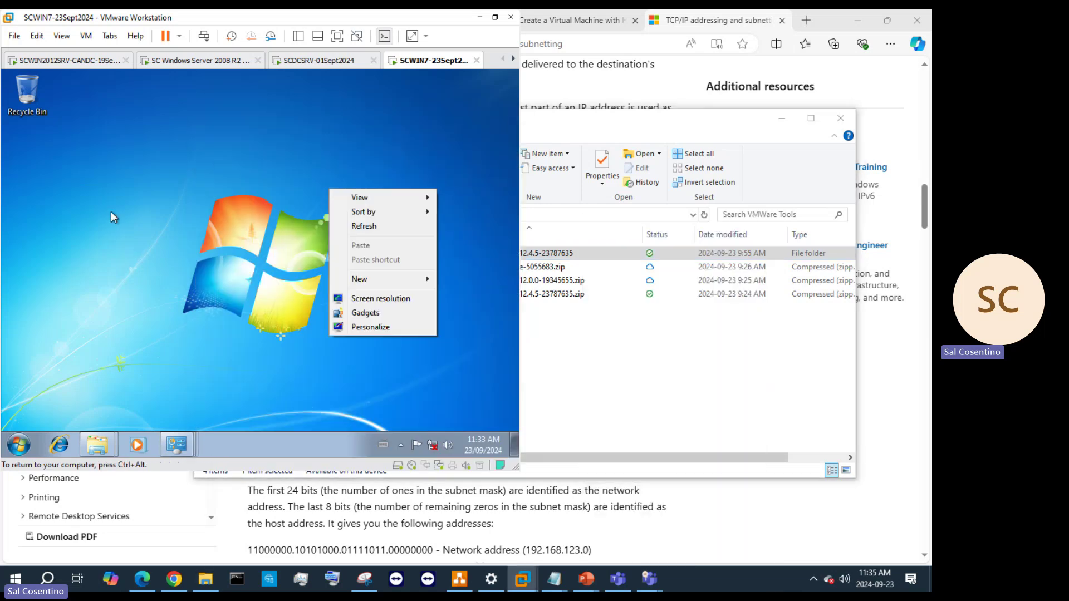
key(ctrl+alt)
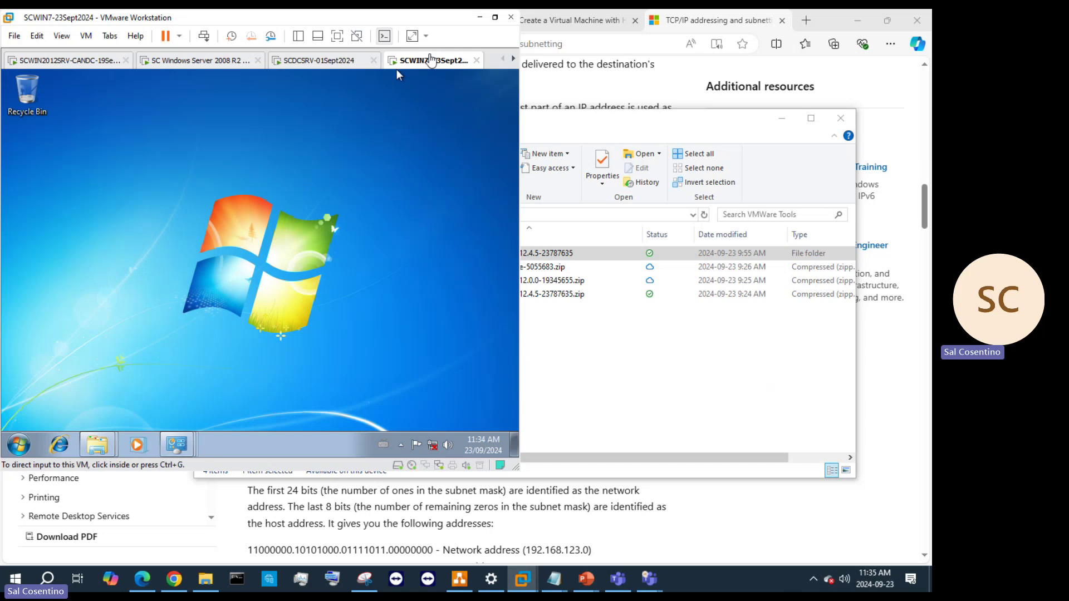
right_click(397, 69)
key(alt+Tab)
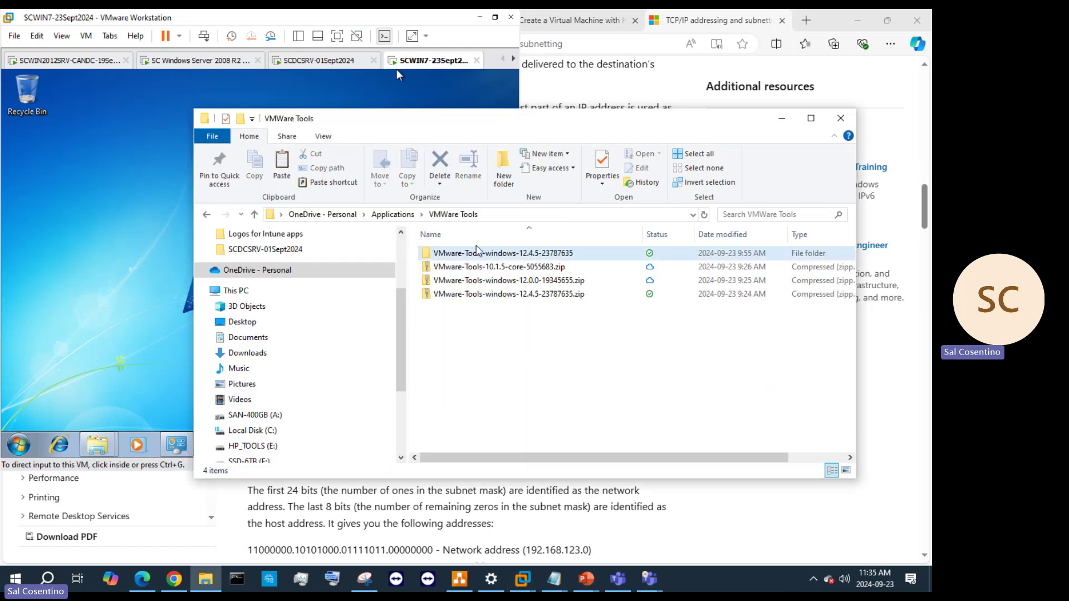
Copy the VMware-Tools-windows-12.4.5-23787635 folder and open the Applications folder on SSD-6TB (F:)
right_click(441, 255)
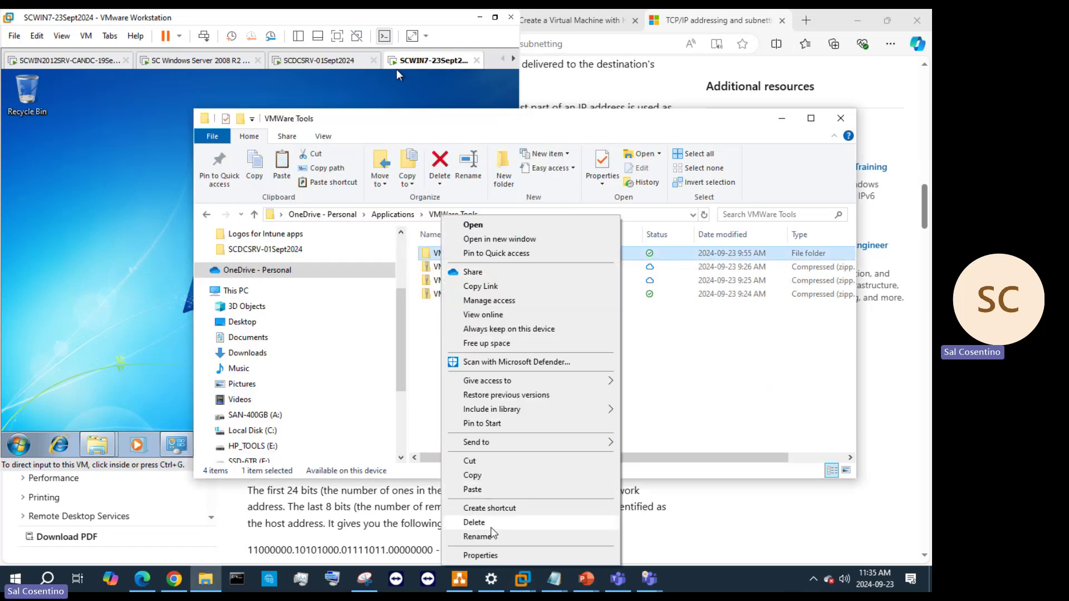
click(472, 475)
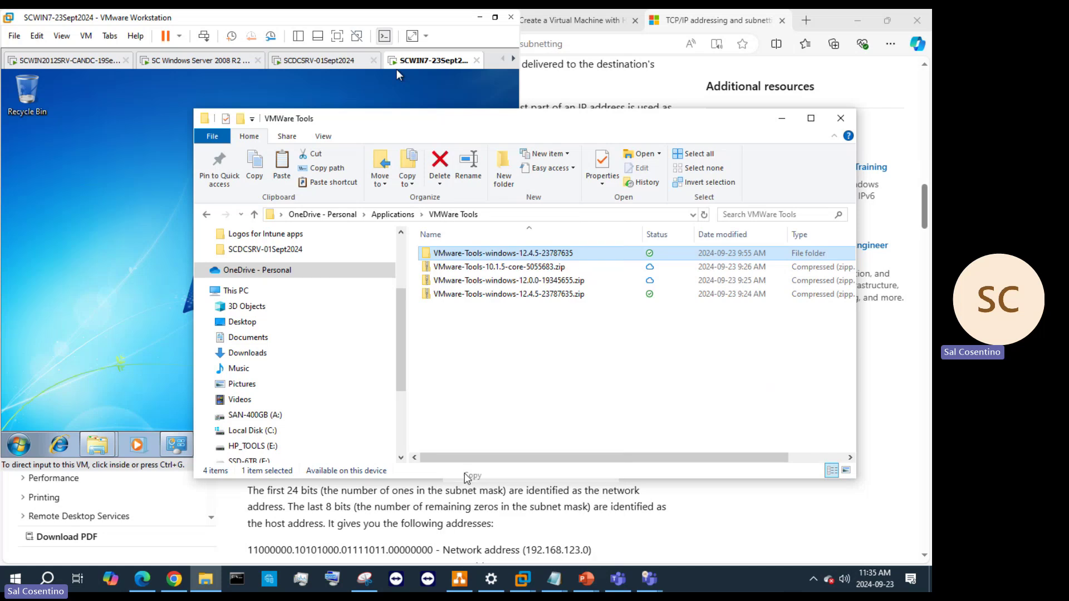
scroll(212, 411, down, 1)
click(248, 430)
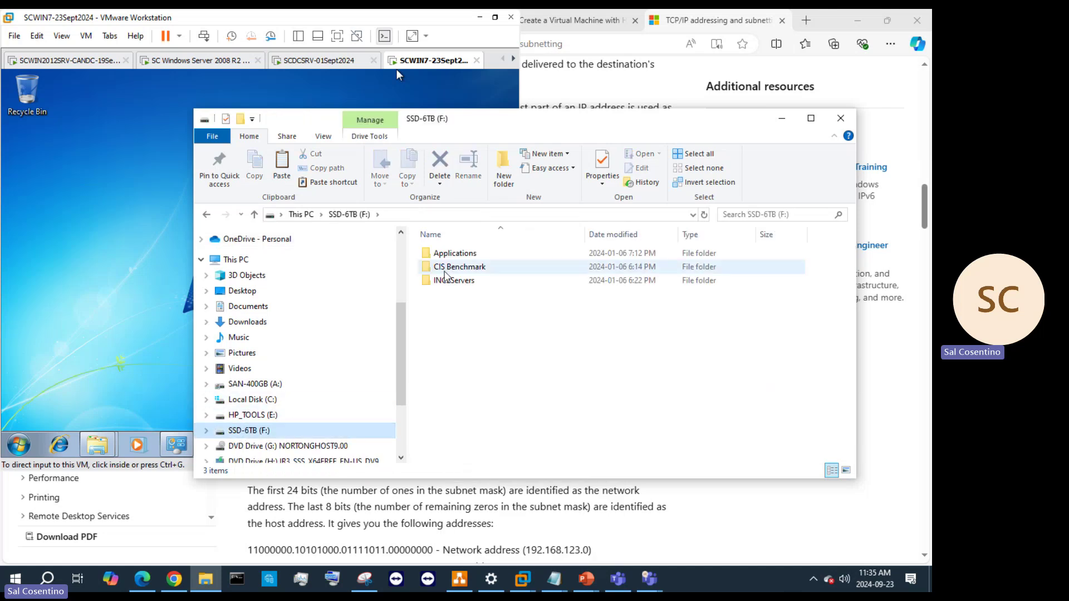
double_click(453, 253)
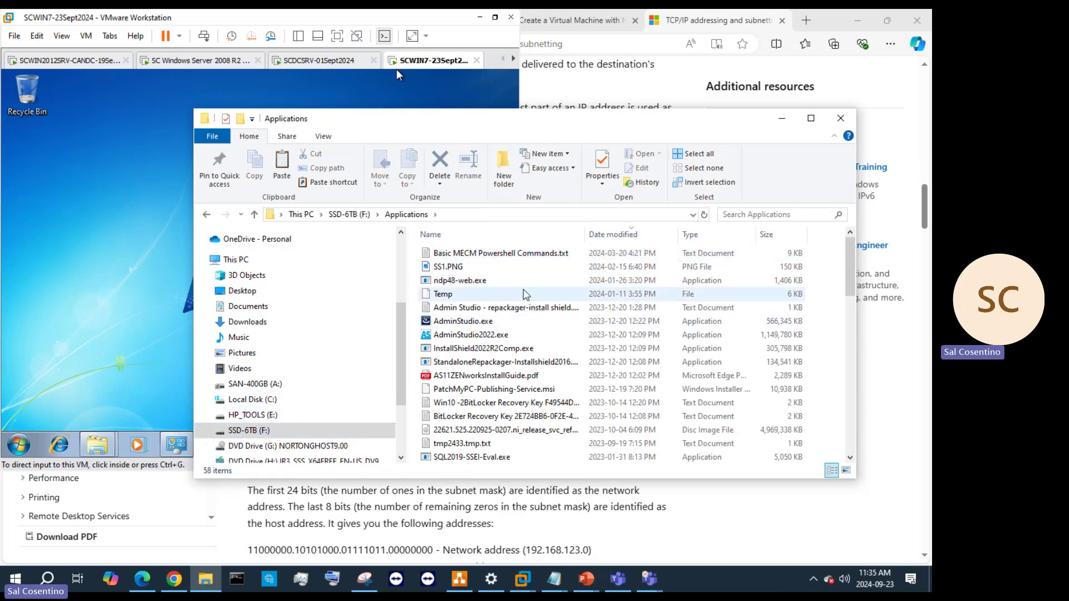
scroll(613, 251, down, 10)
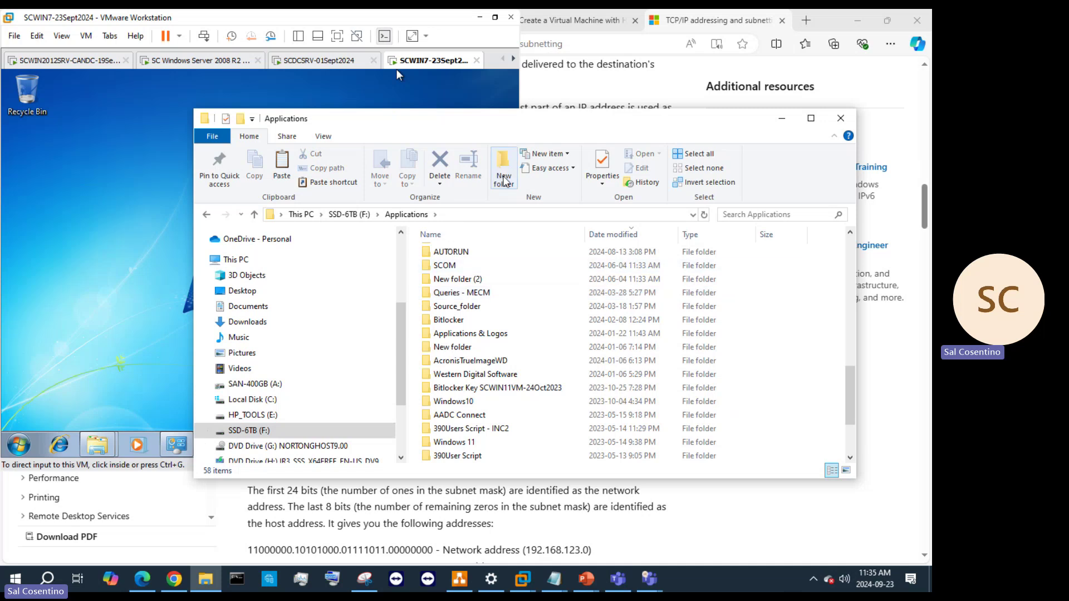
Create a folder named Vmware tools in Applications on SSD-6TB (F:)
click(505, 180)
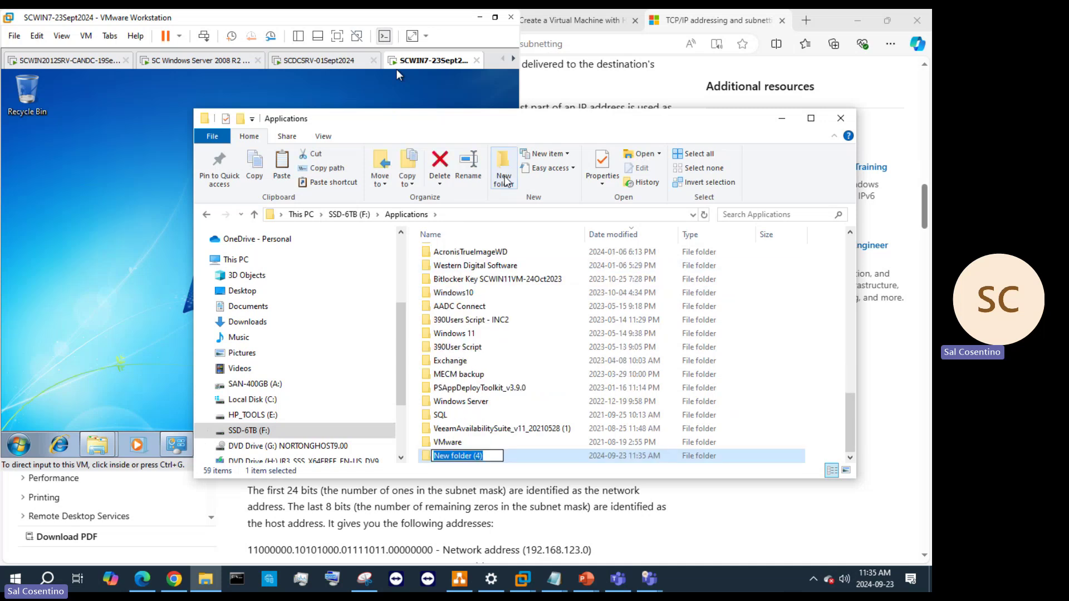
text(Vmware tyool)
key(BackSpace)
key(BackSpace)
key(BackSpace)
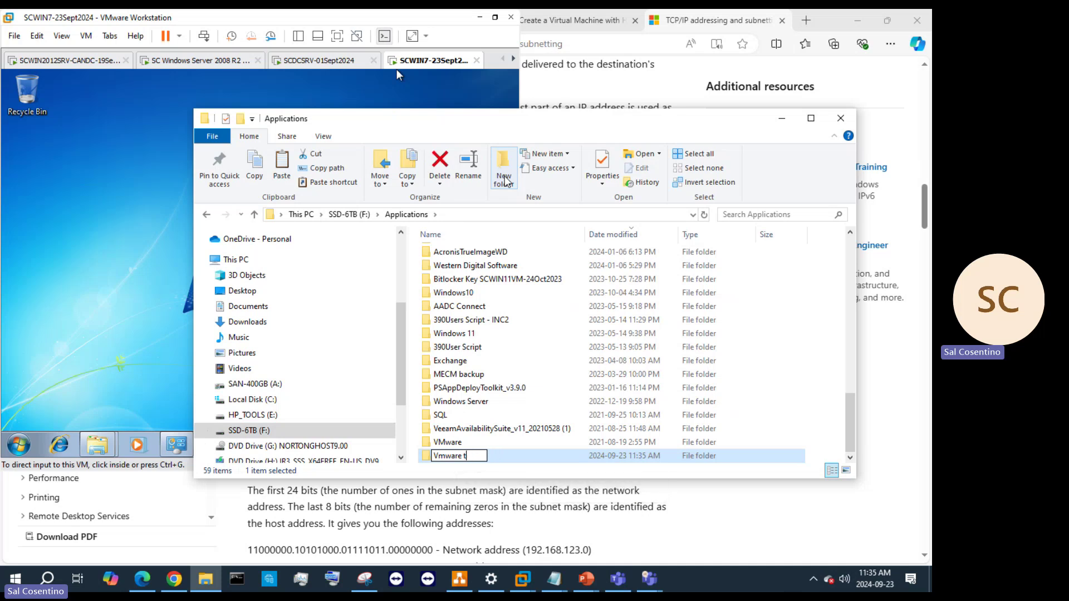
key(Return)
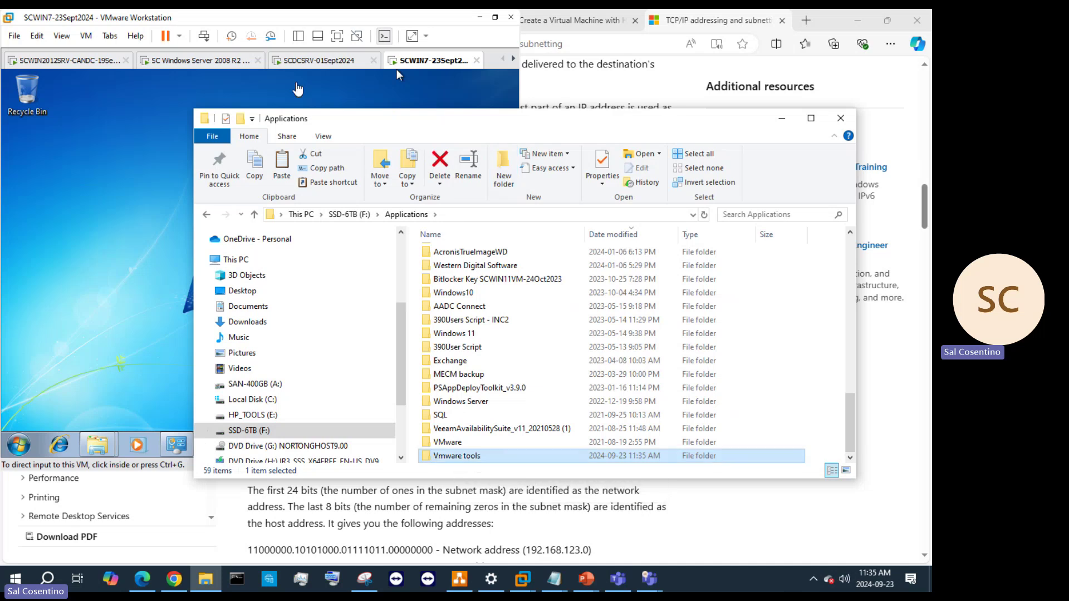
Open the Vmware tools folder and paste the copied VMware-Tools-windows-12.4.5-23787635 folder into it
double_click(442, 456)
right_click(441, 278)
click(494, 385)
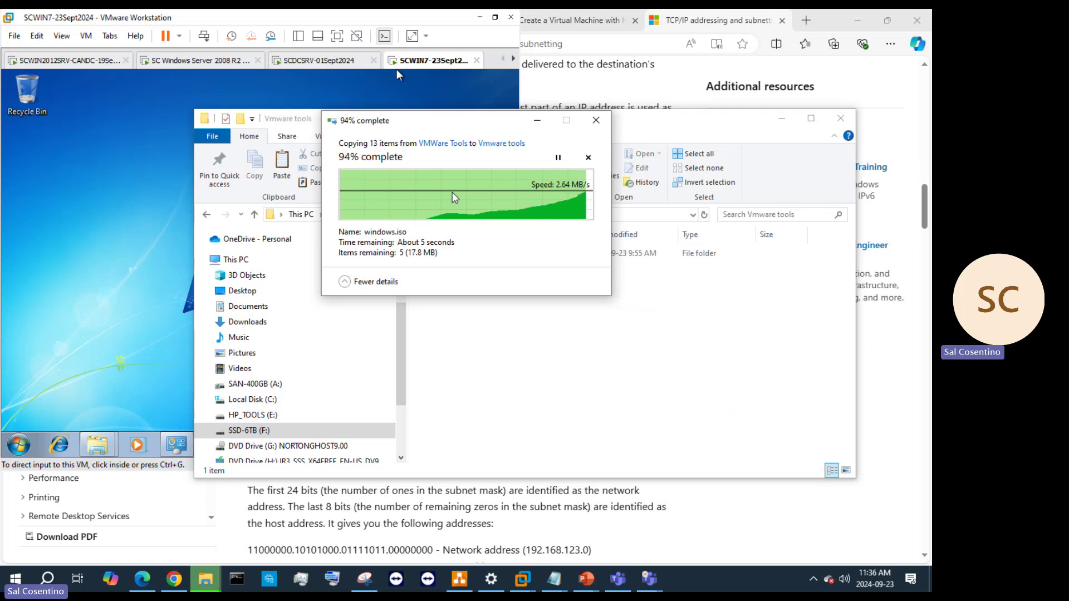
Check the Shared Folders options in the SCWIN7-23Sept2024 virtual machine settings and close them without changes
right_click(437, 60)
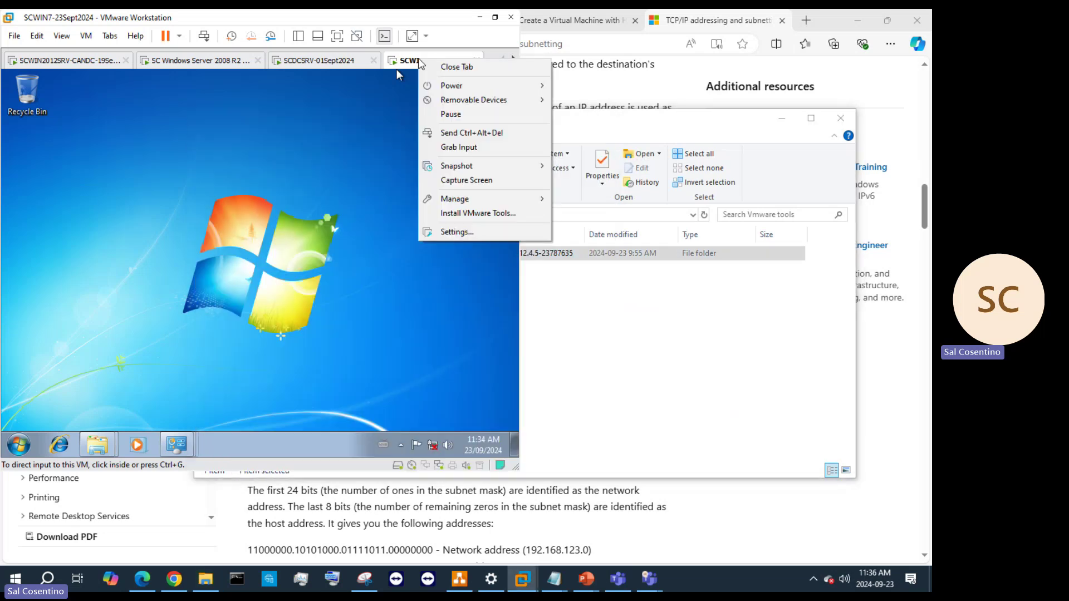
click(456, 232)
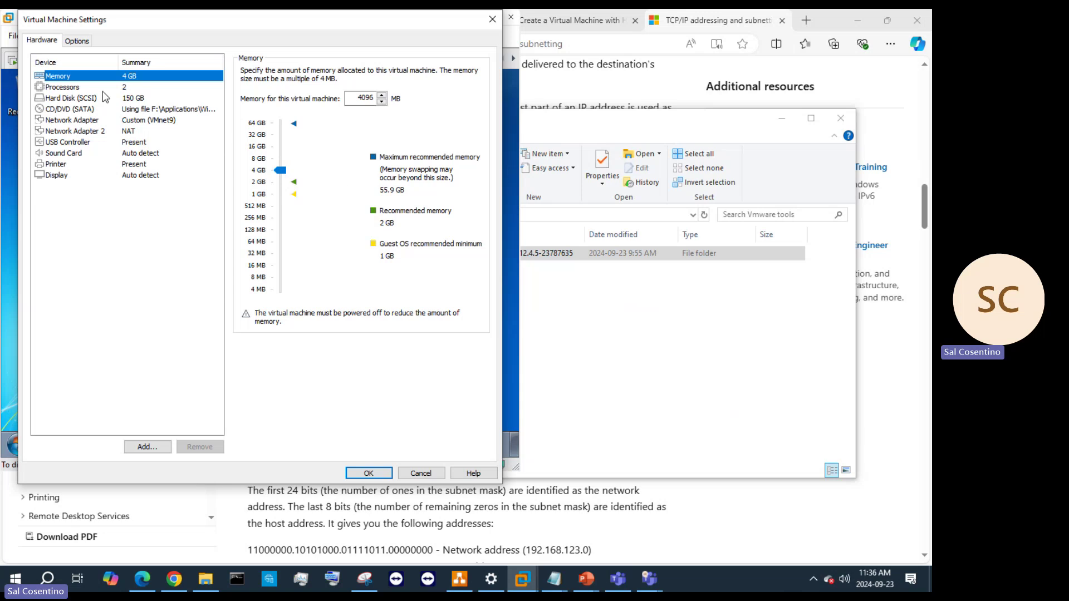
click(77, 41)
click(76, 98)
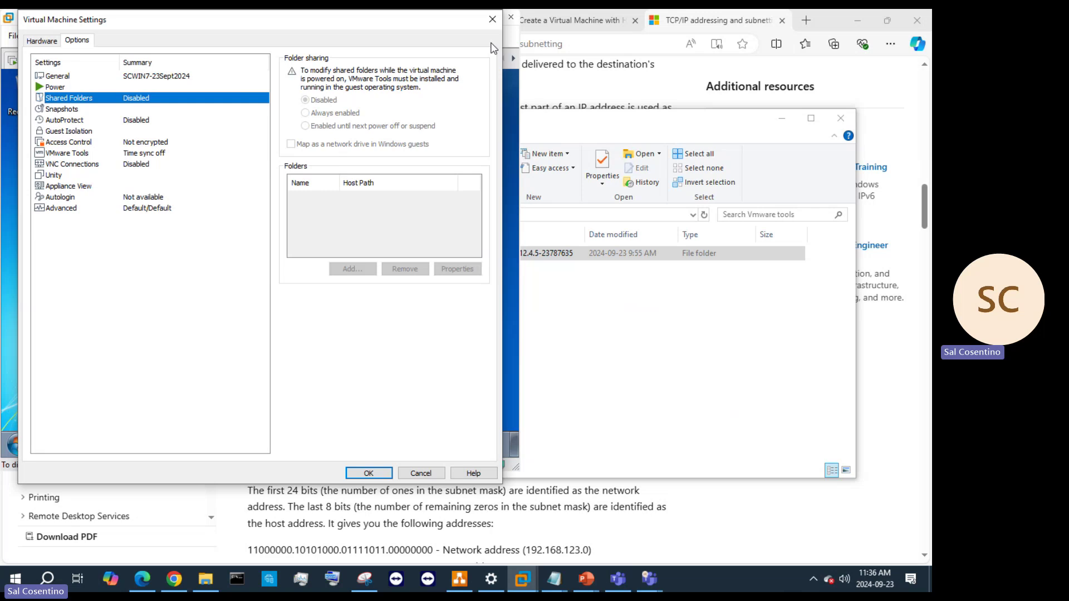
click(491, 25)
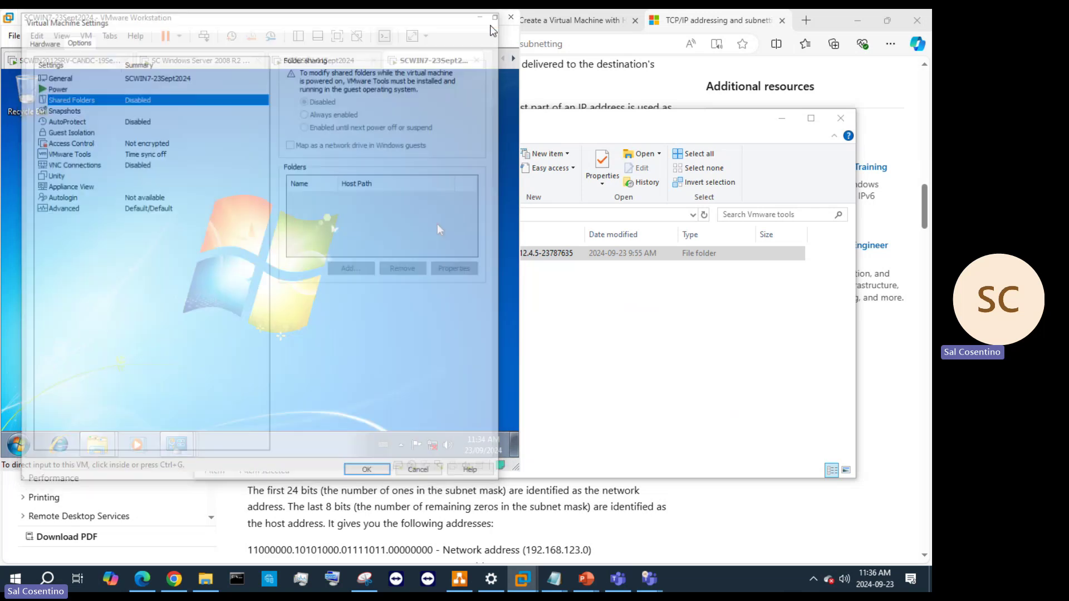
Copy the VMware-Tools-windows-12.4.5-23787635 folder and try to paste it onto the Windows 7 guest's desktop
click(568, 303)
click(486, 255)
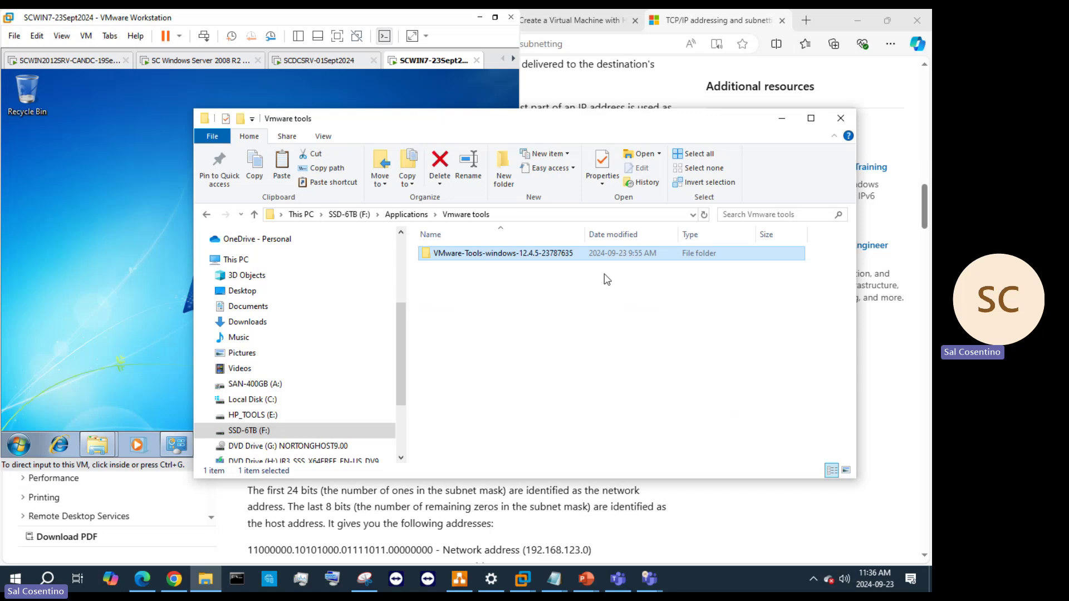
right_click(546, 250)
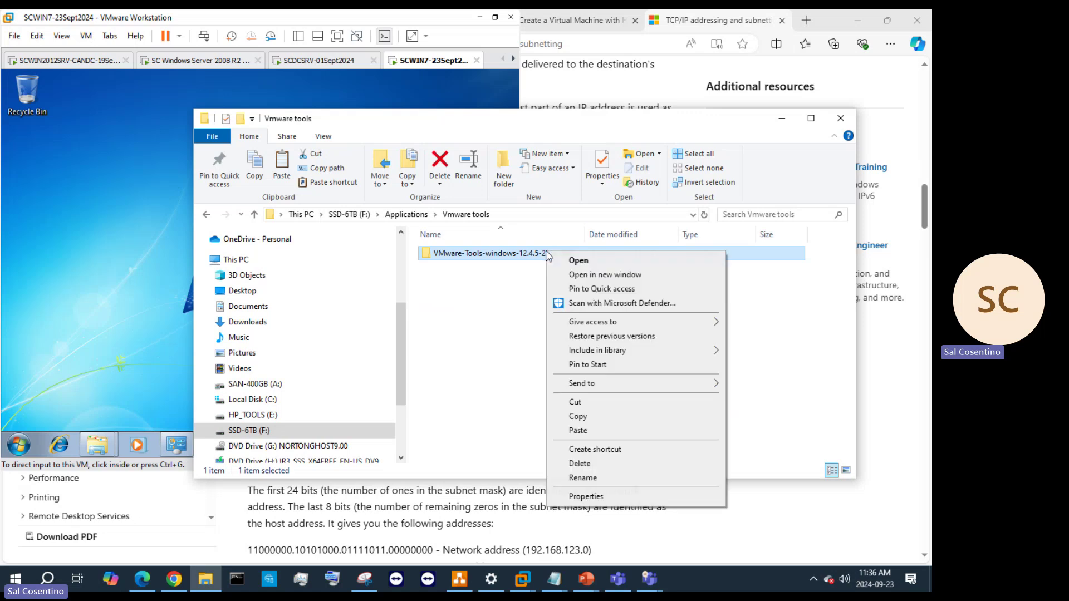
click(590, 418)
click(36, 236)
right_click(58, 228)
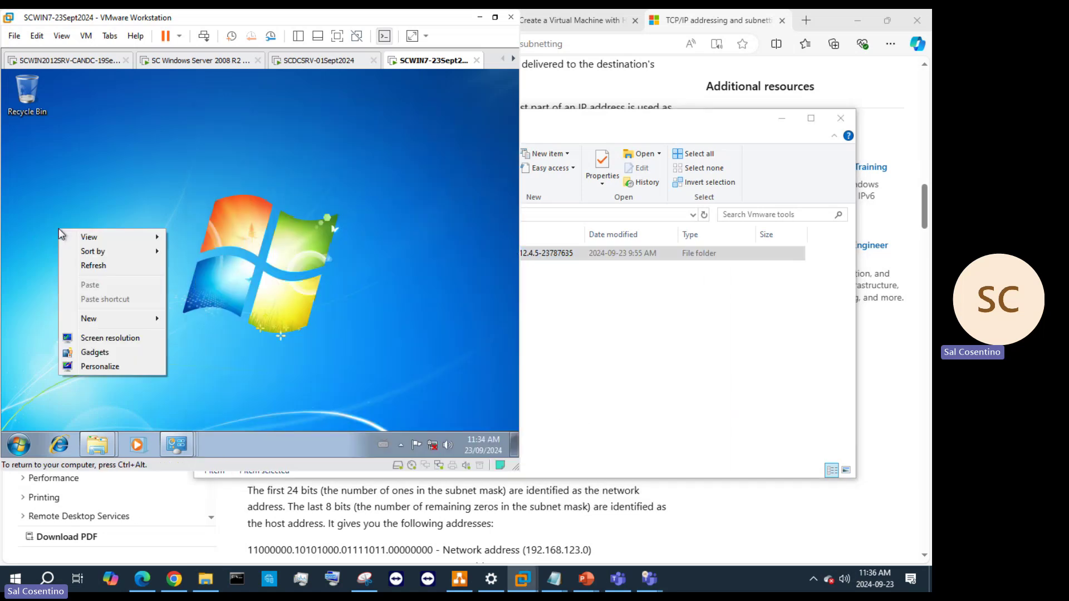
click(252, 239)
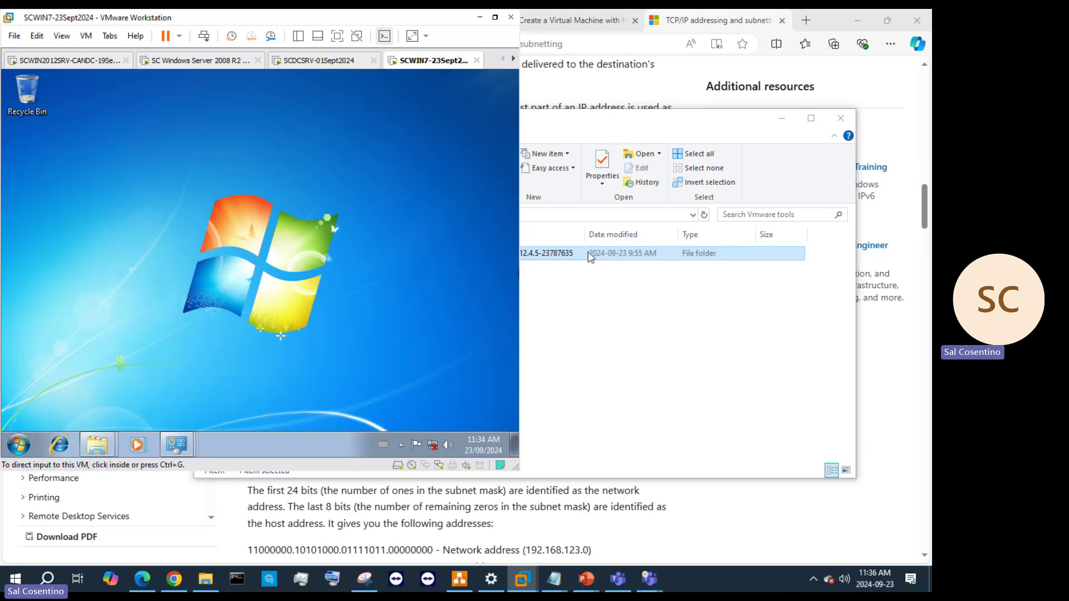
click(372, 251)
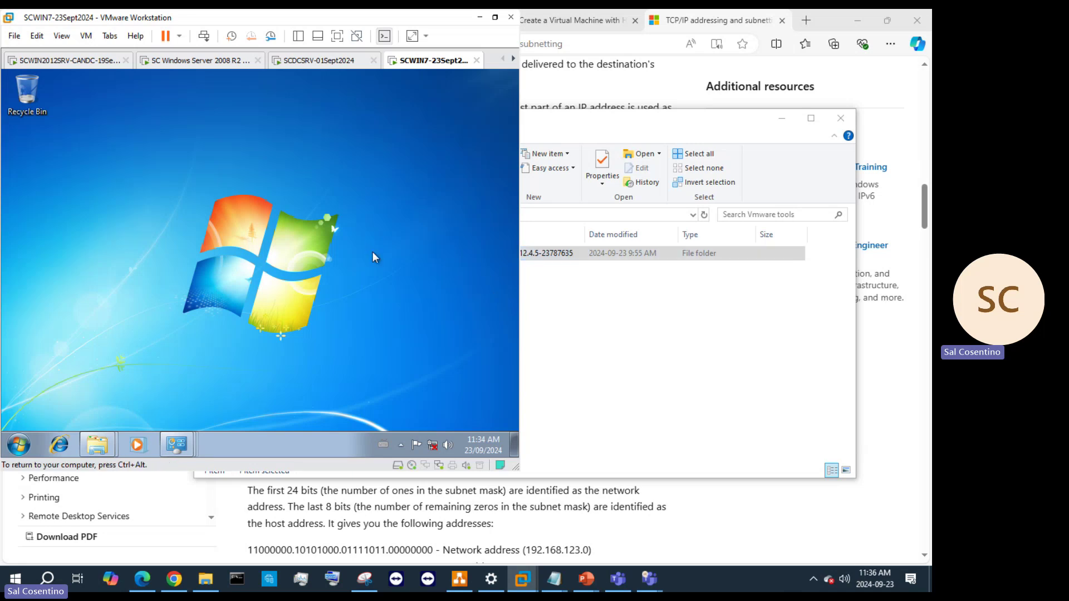
Check the SCWIN7-23Sept2024 virtual machine's commands and retry pasting the tools folder onto the guest's desktop
right_click(551, 256)
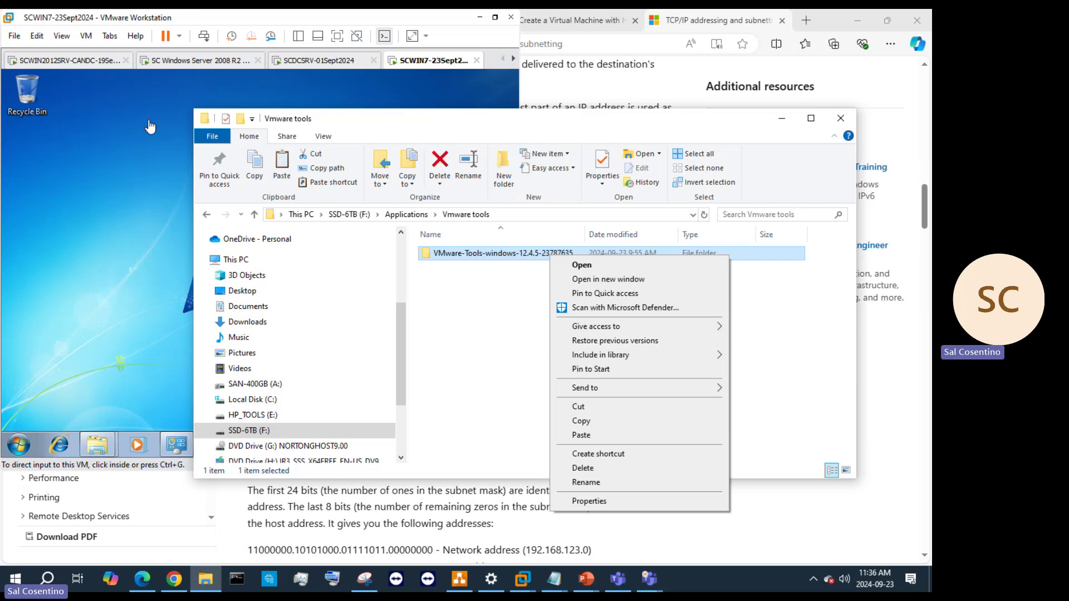
click(123, 130)
key(ctrl+alt)
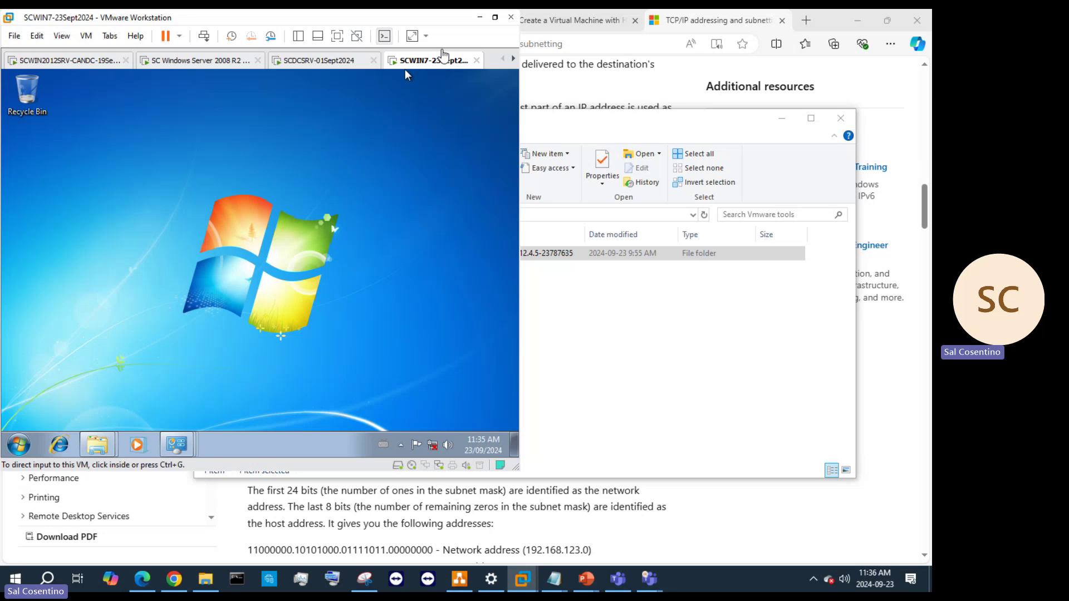
right_click(439, 56)
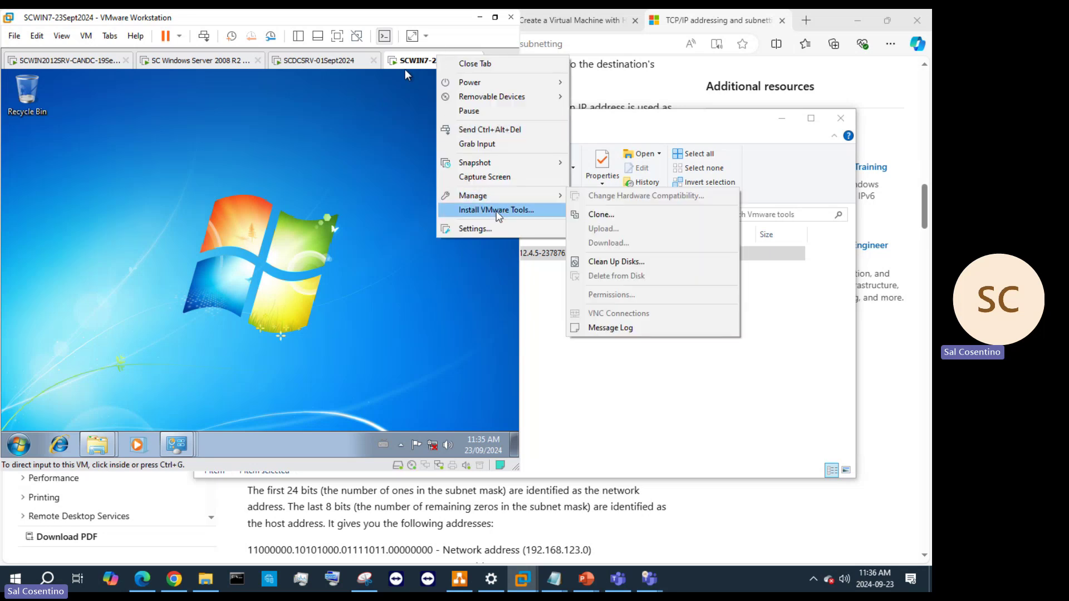
click(546, 281)
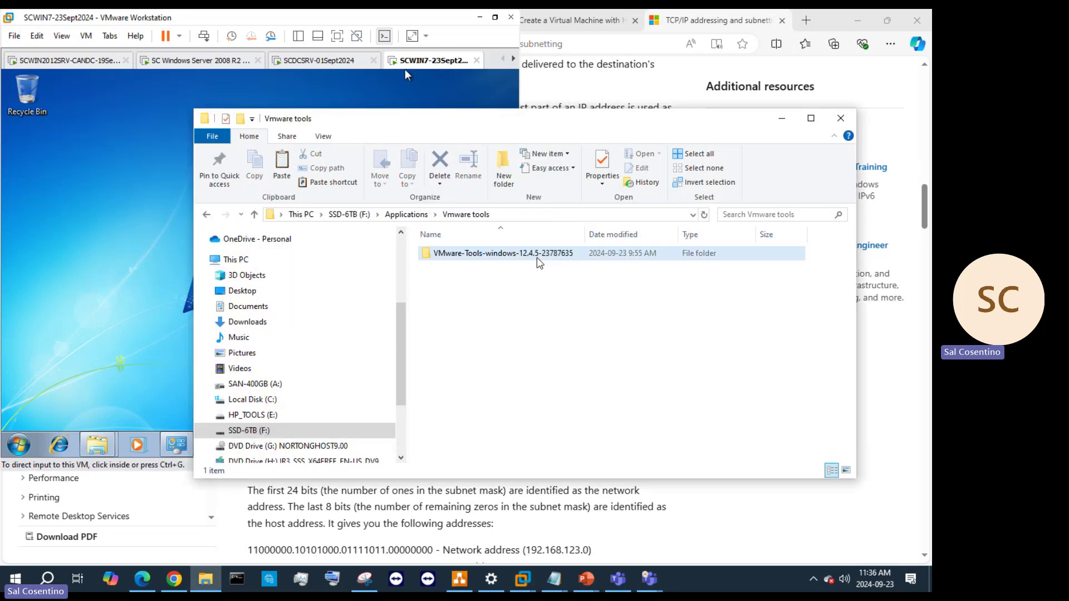
click(538, 257)
click(156, 192)
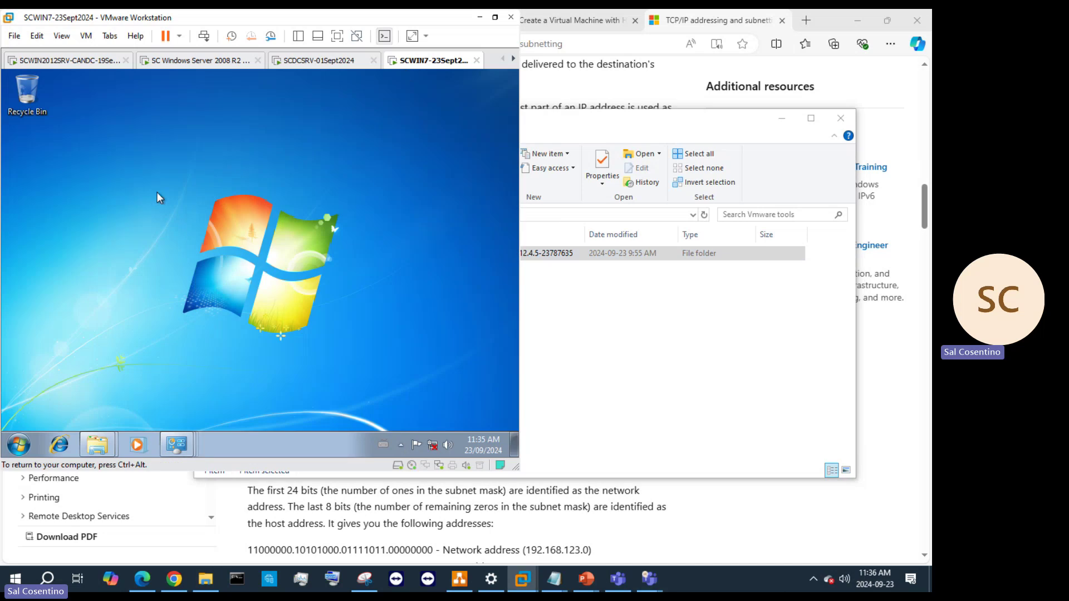
right_click(158, 192)
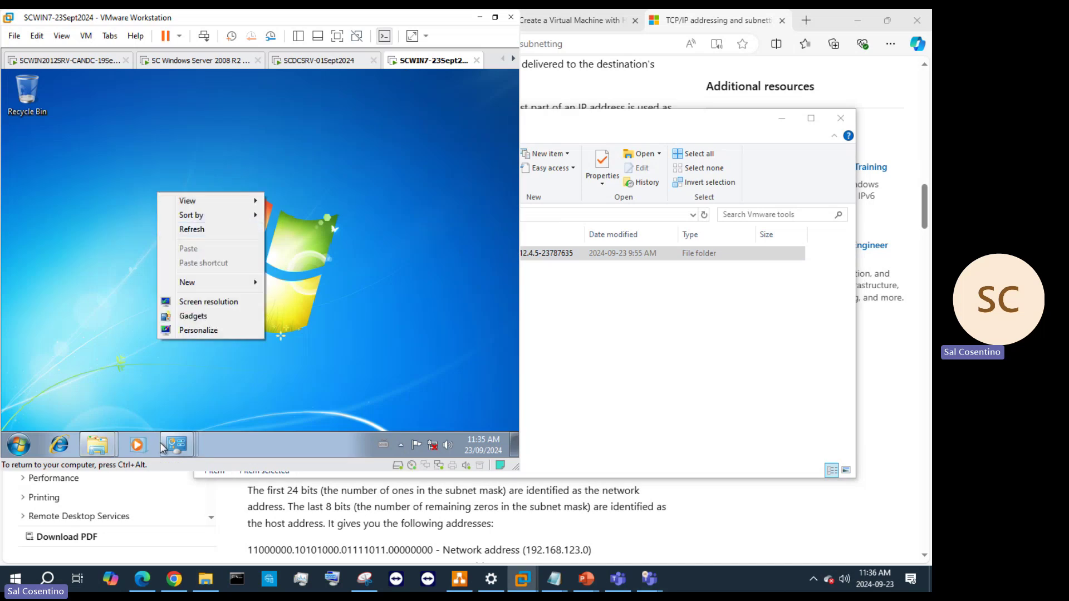
Test the guest's internet access by opening Internet Explorer, postponing its setup and loading google.com
click(49, 452)
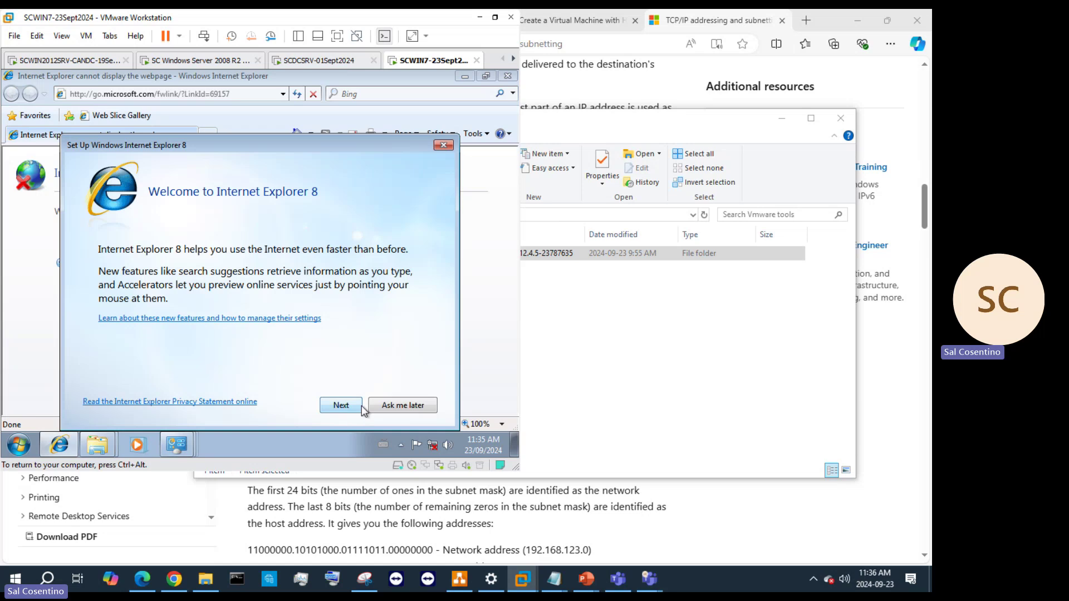
click(401, 406)
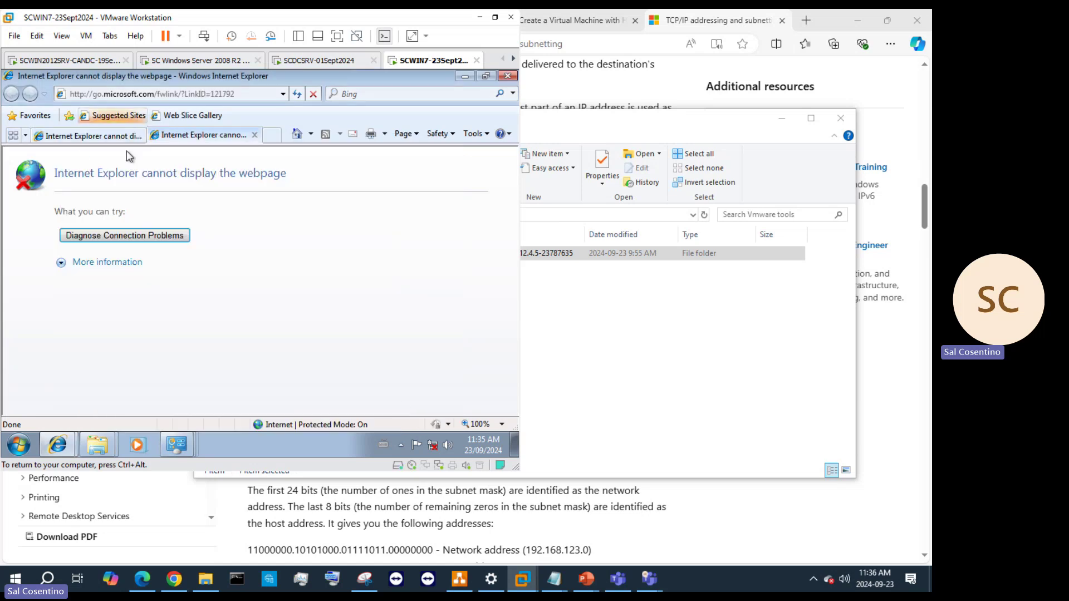
click(202, 94)
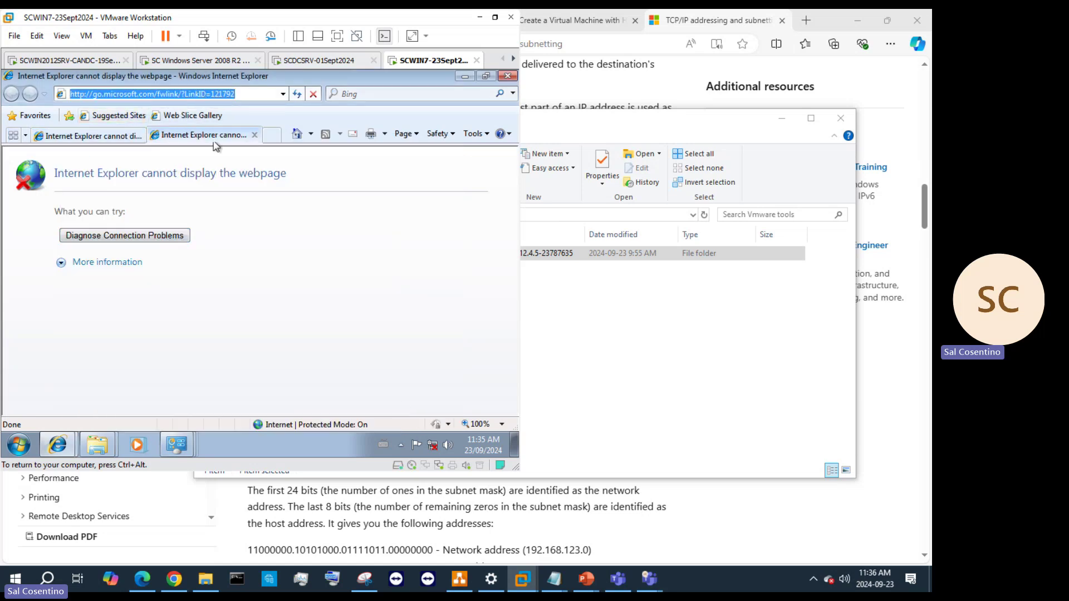
text(google.com)
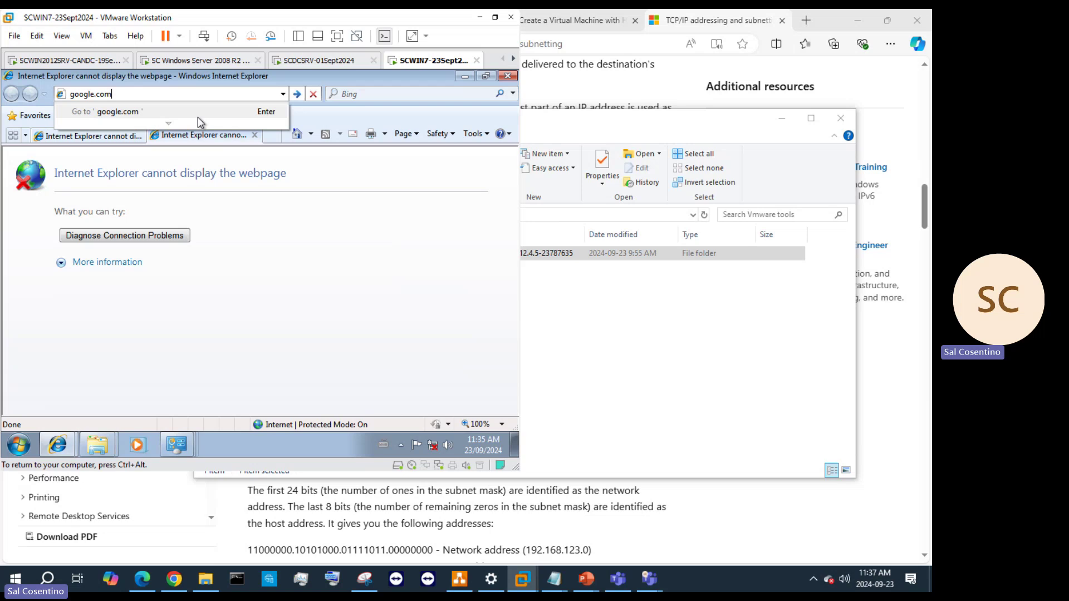
click(200, 116)
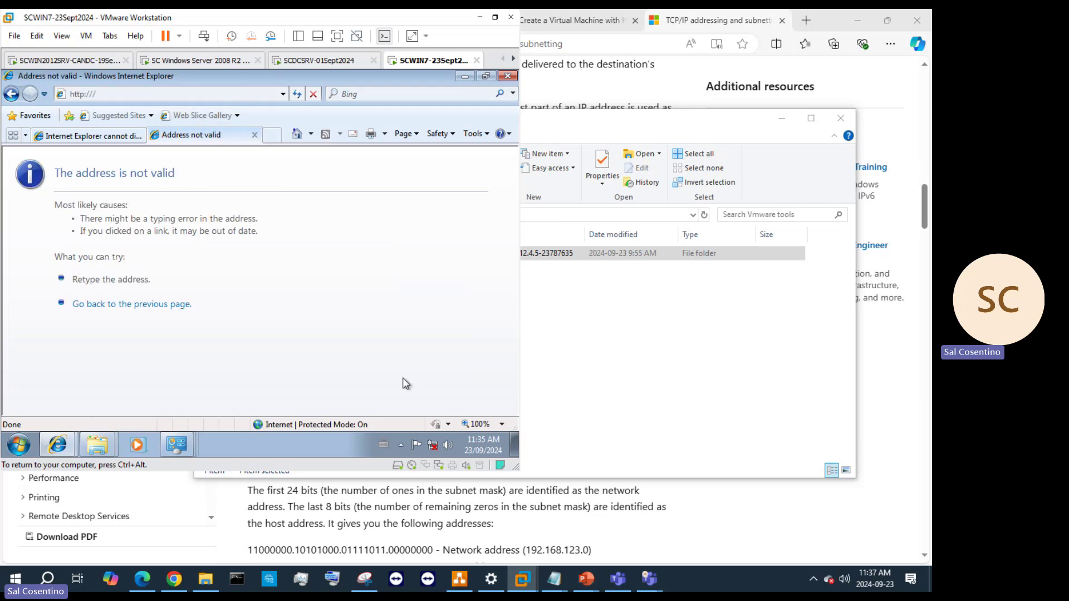
Inspect the guest's network adapters in Network Connections, reached from the Network and Sharing Center
click(432, 449)
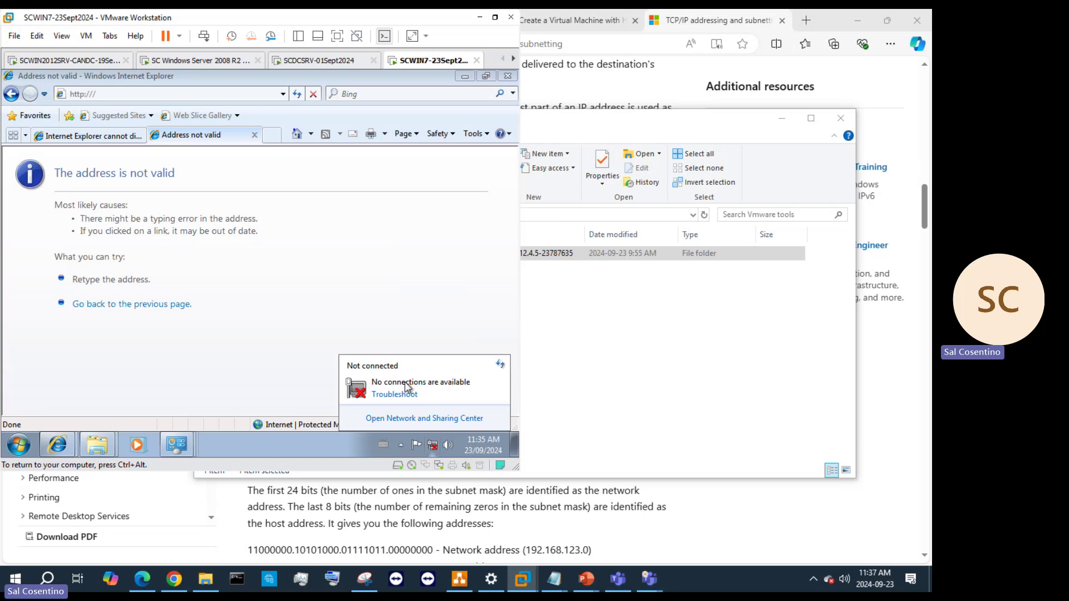
click(402, 418)
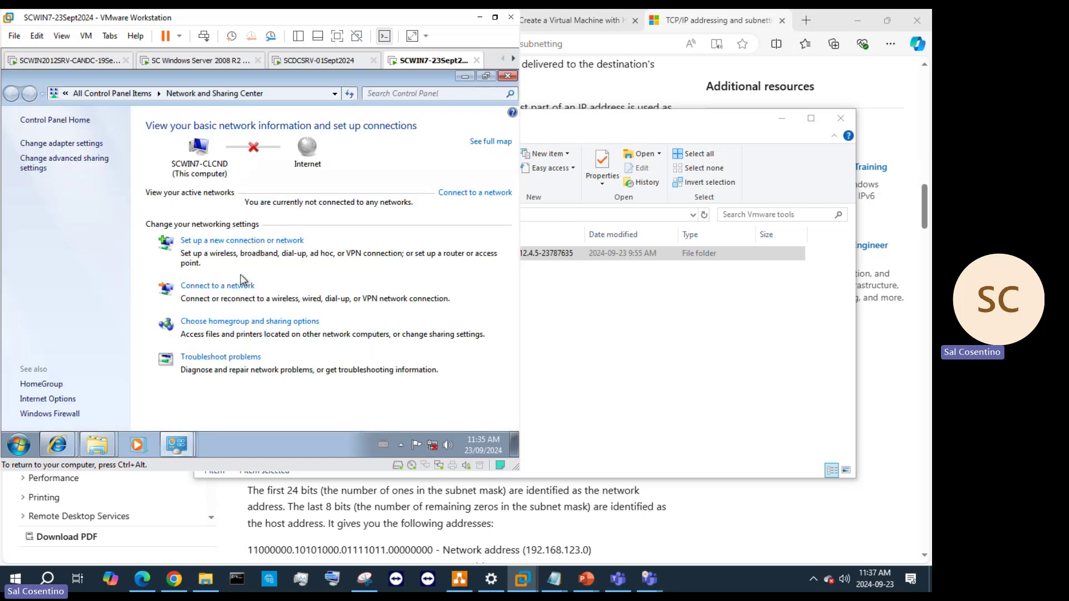
click(70, 145)
right_click(293, 221)
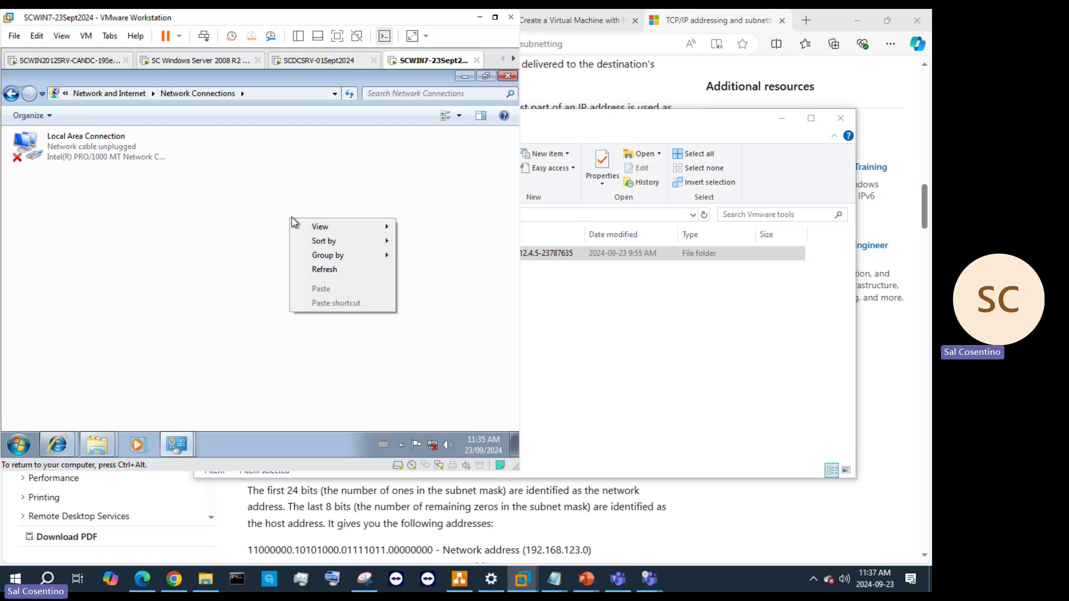
Restart the SCWIN7-23Sept2024 guest and choose Start Windows Normally at the Windows Error Recovery screen
key(ctrl+alt)
right_click(403, 63)
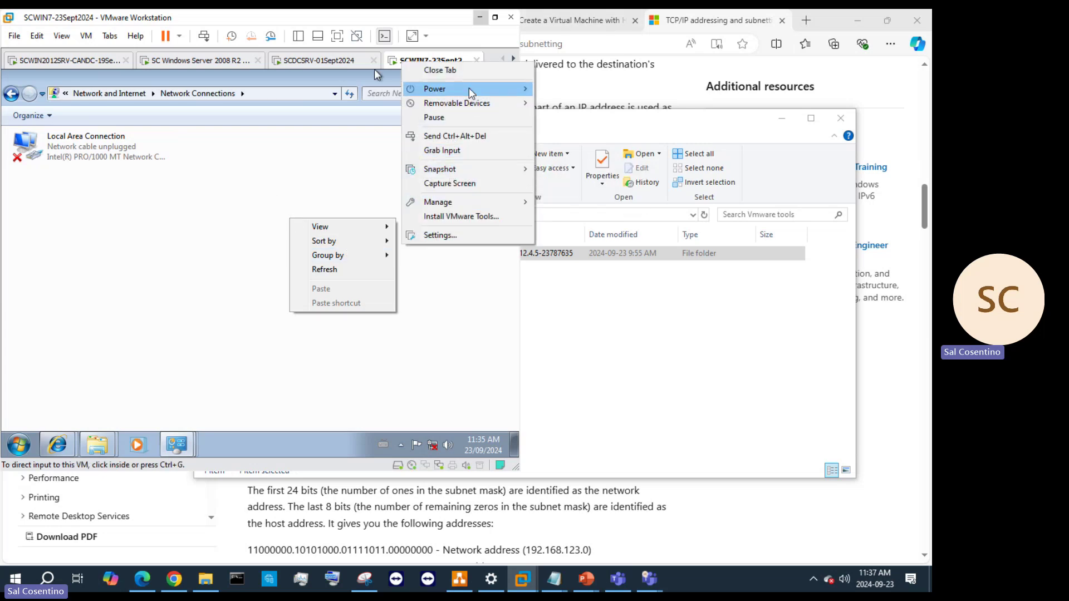
mouse_move(470, 92)
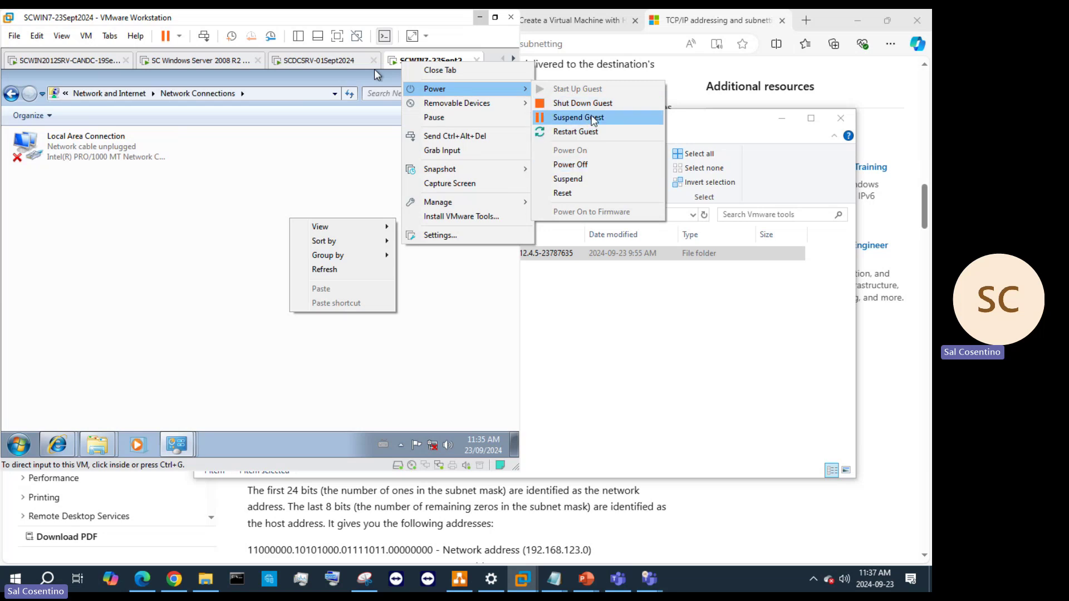
click(590, 133)
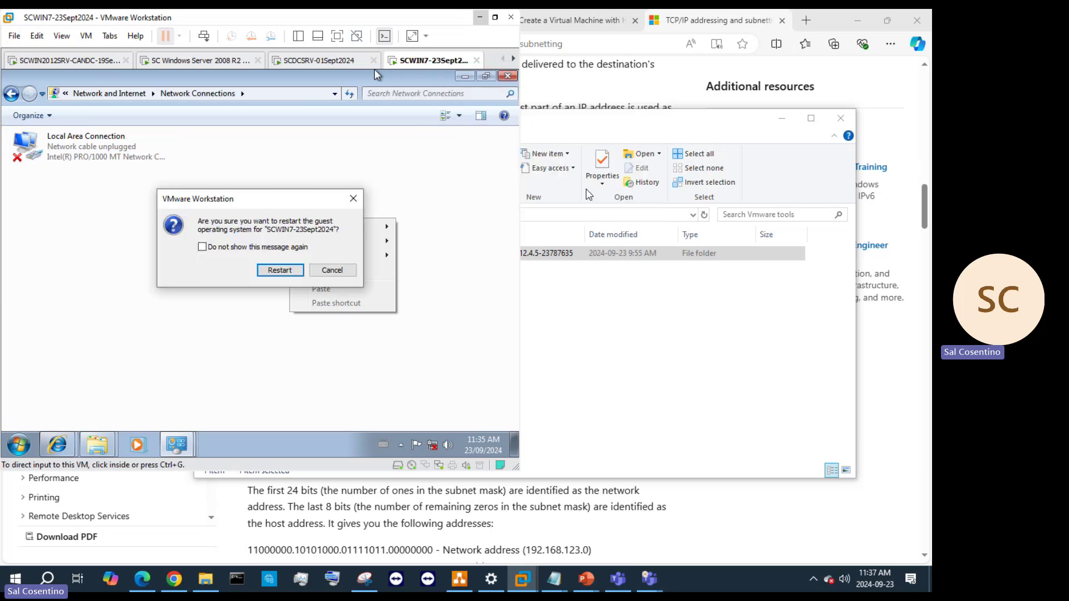
click(280, 270)
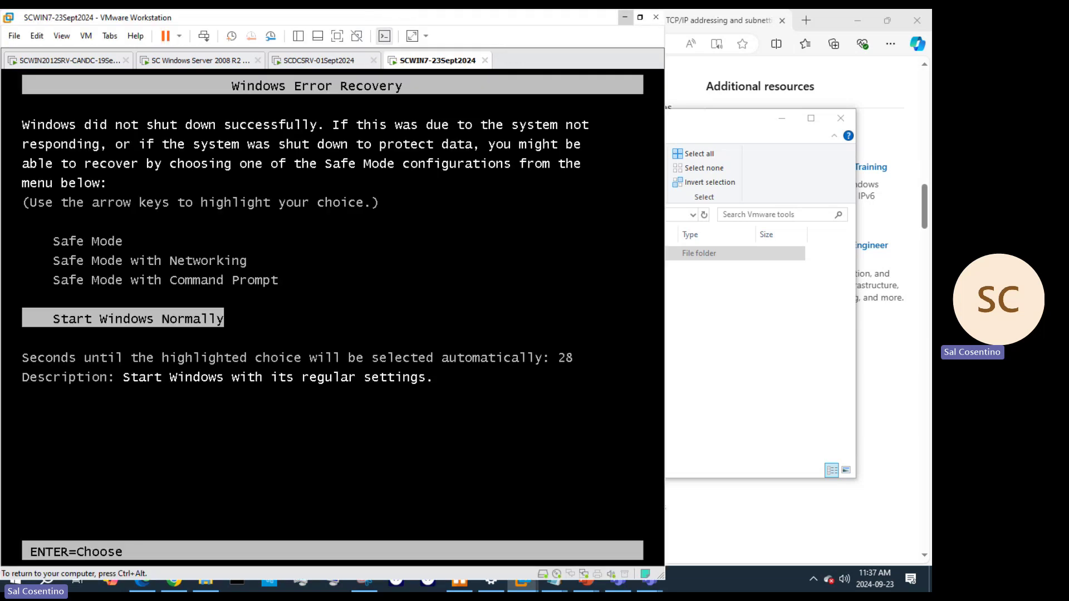
key(Return)
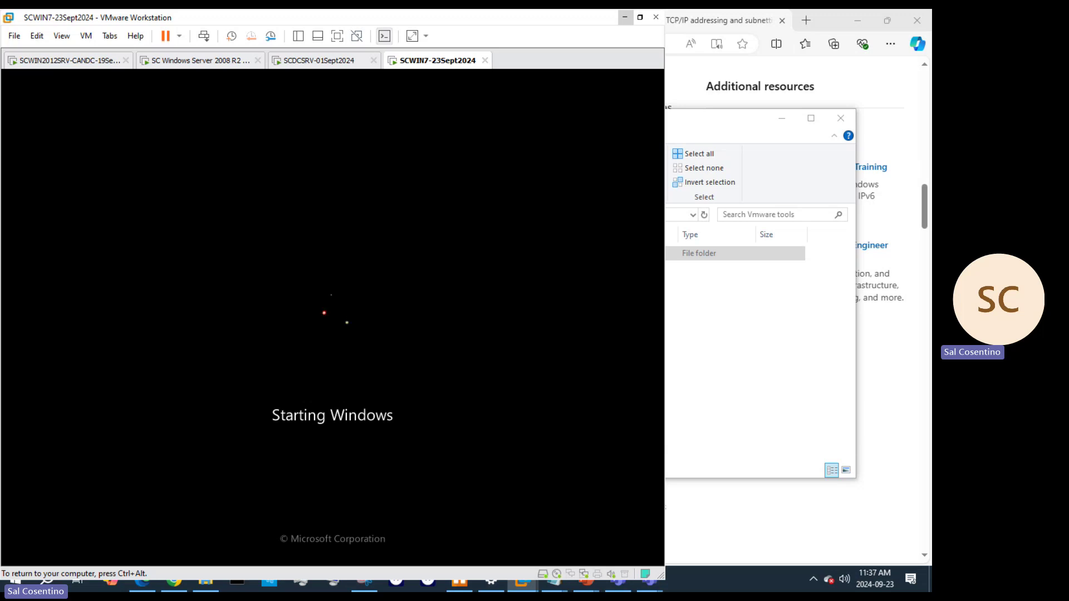
Open the VMware-Tools-windows-12.4.5-23787635 folder on the host and browse to its vmtools subfolder
key(ctrl+alt)
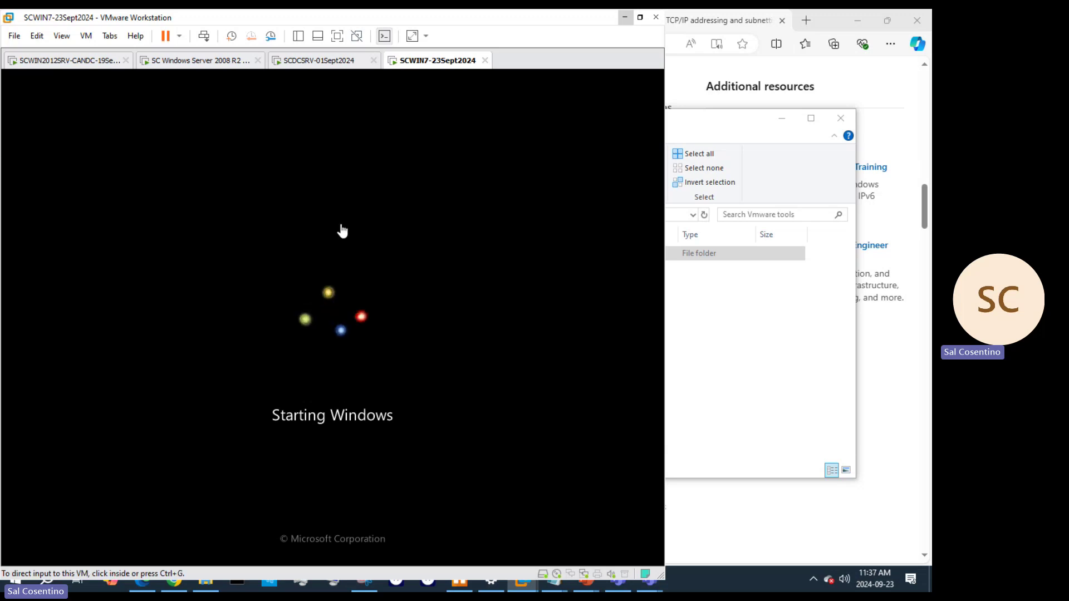
click(731, 137)
double_click(472, 256)
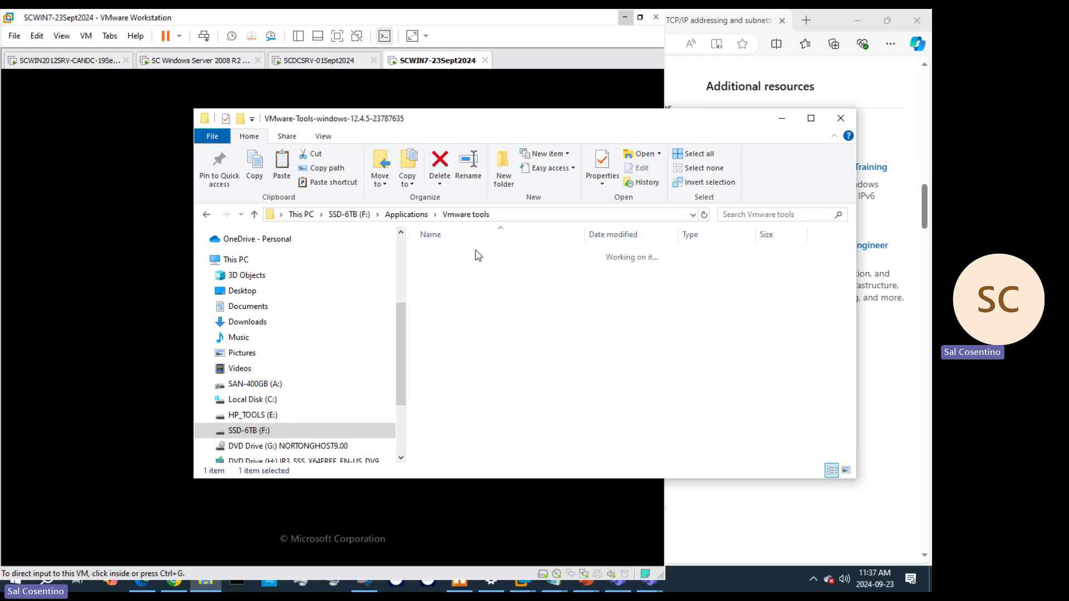
double_click(467, 267)
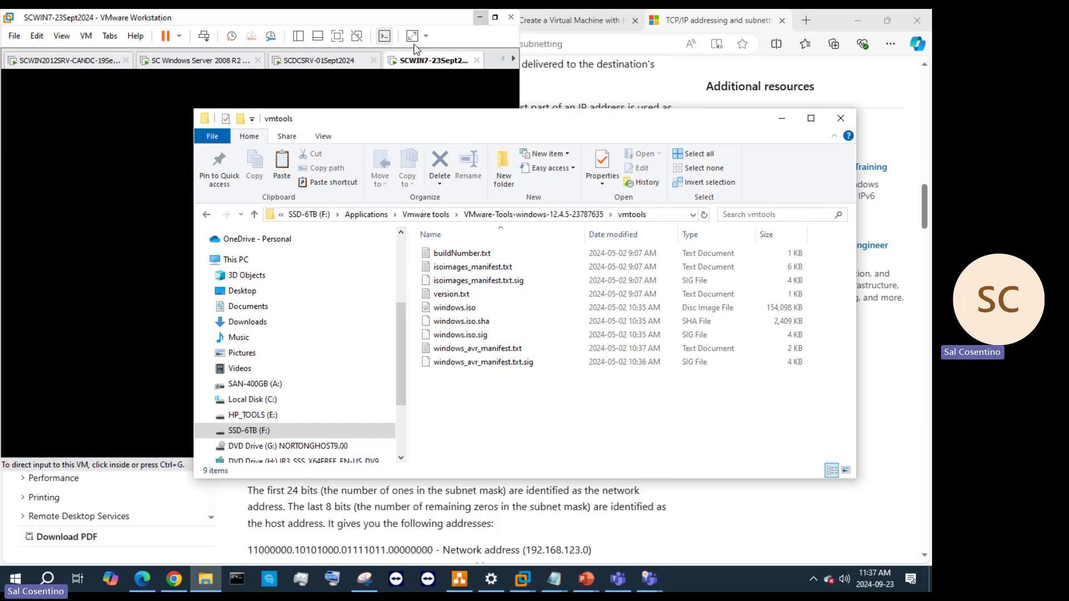
Disconnect the CD/DVD (SATA) drive from the SCWIN7-23Sept2024 virtual machine
right_click(446, 61)
mouse_move(473, 102)
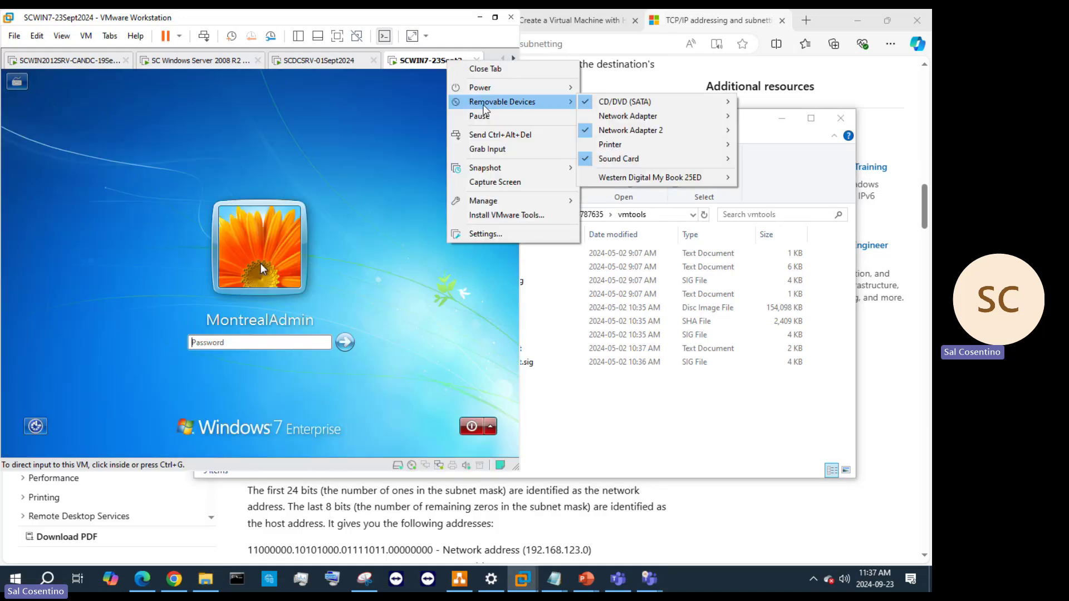
mouse_move(640, 102)
click(763, 103)
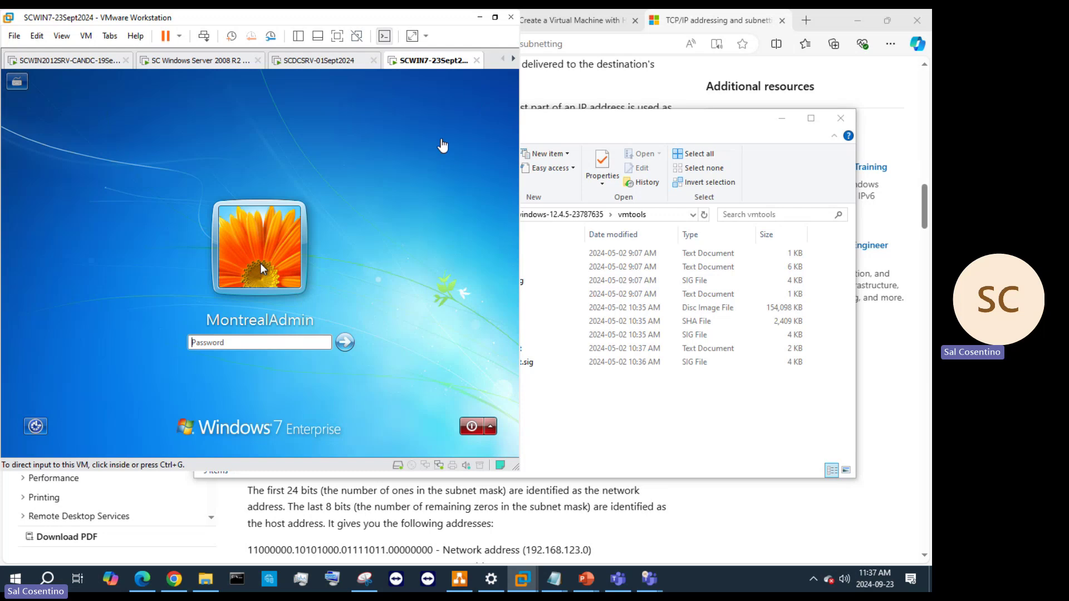
Log in to the Windows 7 guest by entering the administrator account's password
click(226, 344)
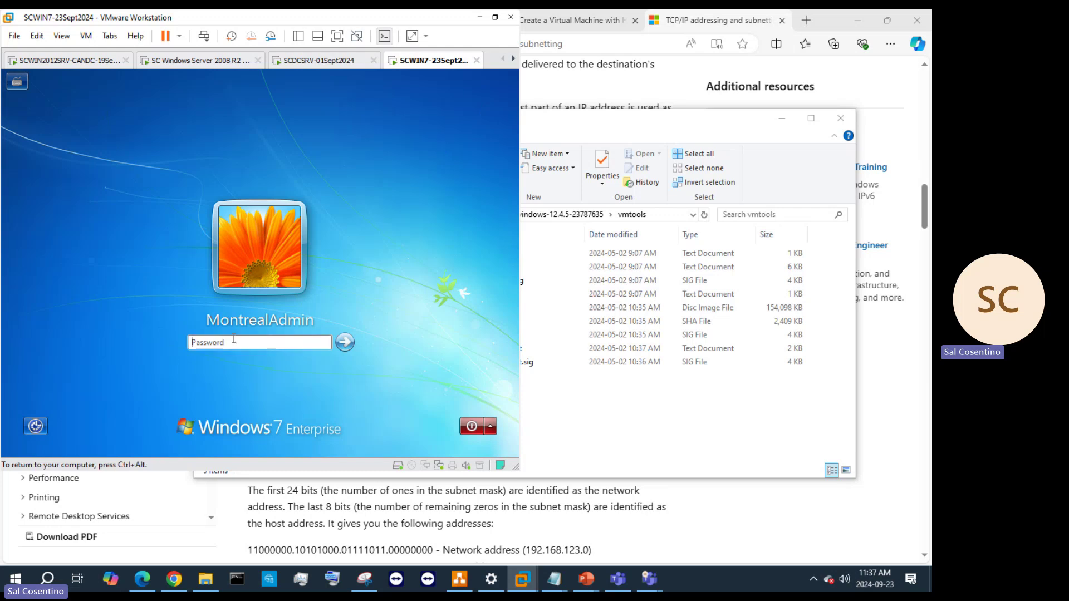
text(•••)
key(Return)
Start the VMware Tools installation for the SCWIN7-23Sept2024 virtual machine
key(ctrl+alt)
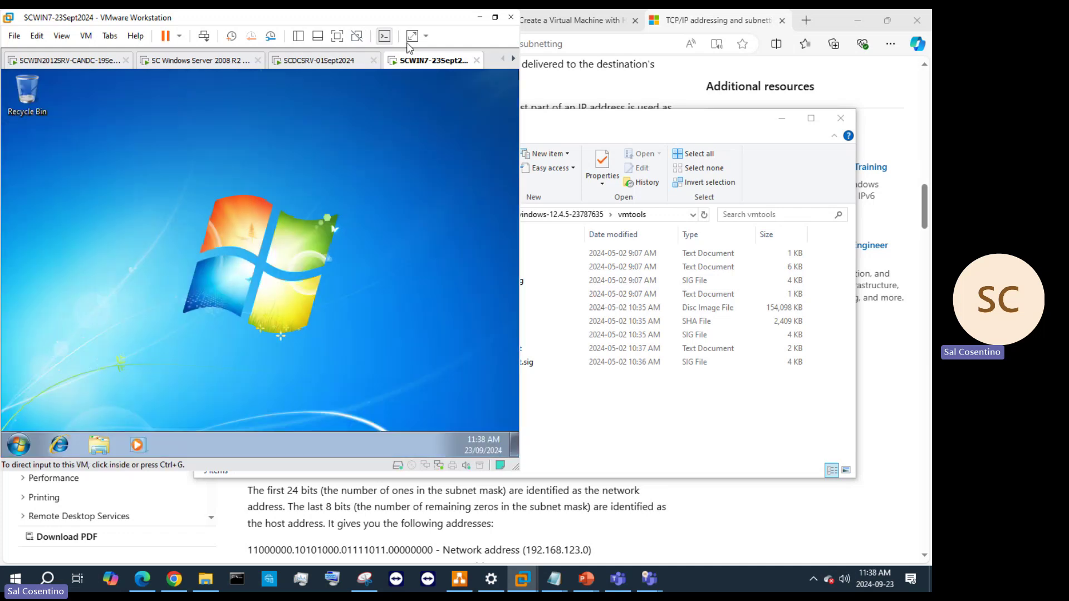
right_click(443, 63)
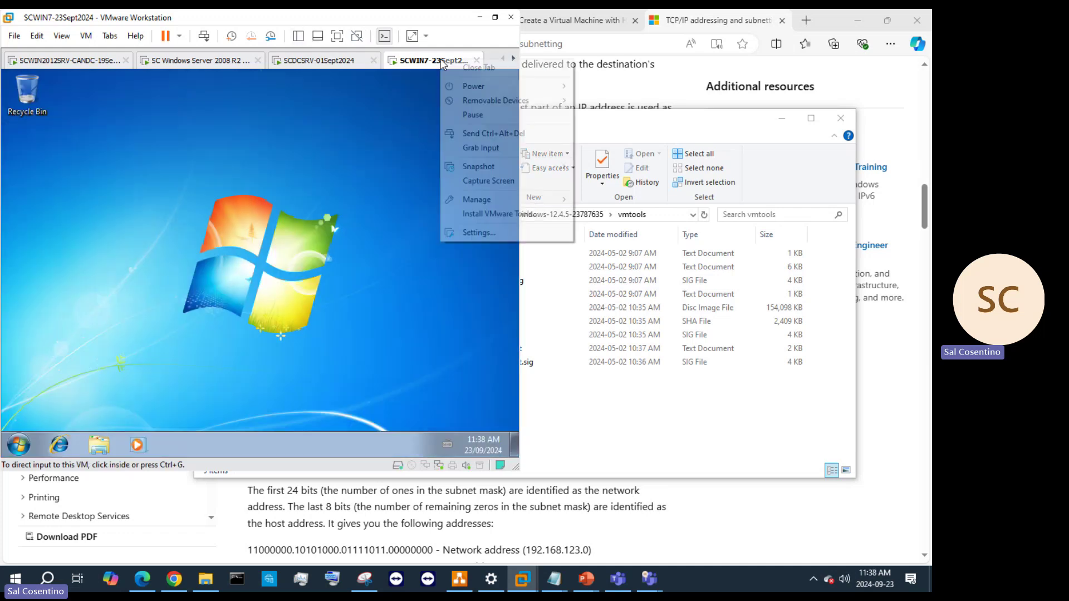
click(501, 216)
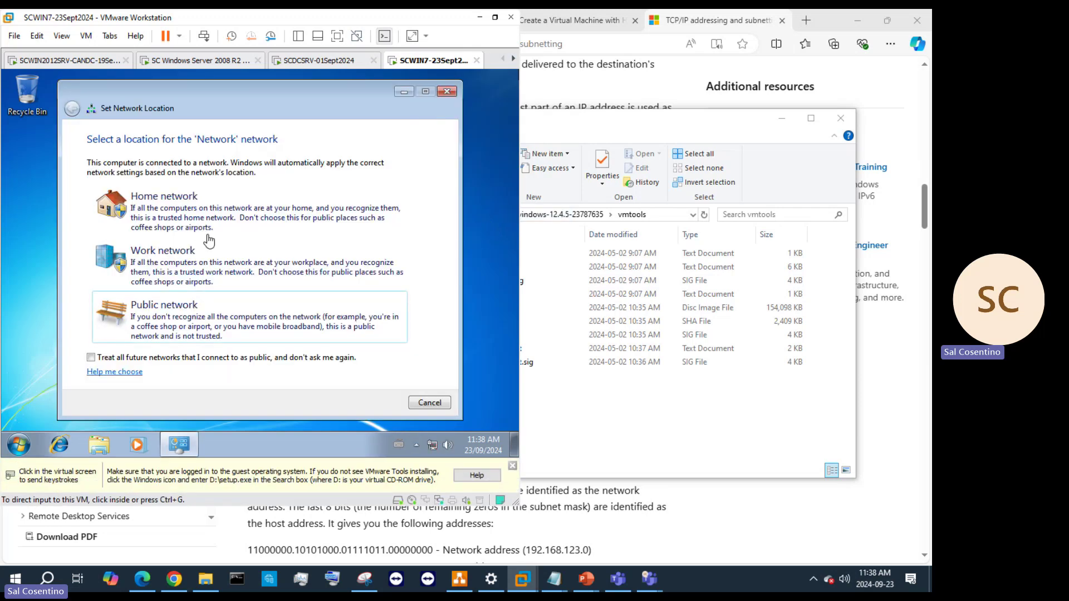
Set the guest's network location to Work network
click(187, 209)
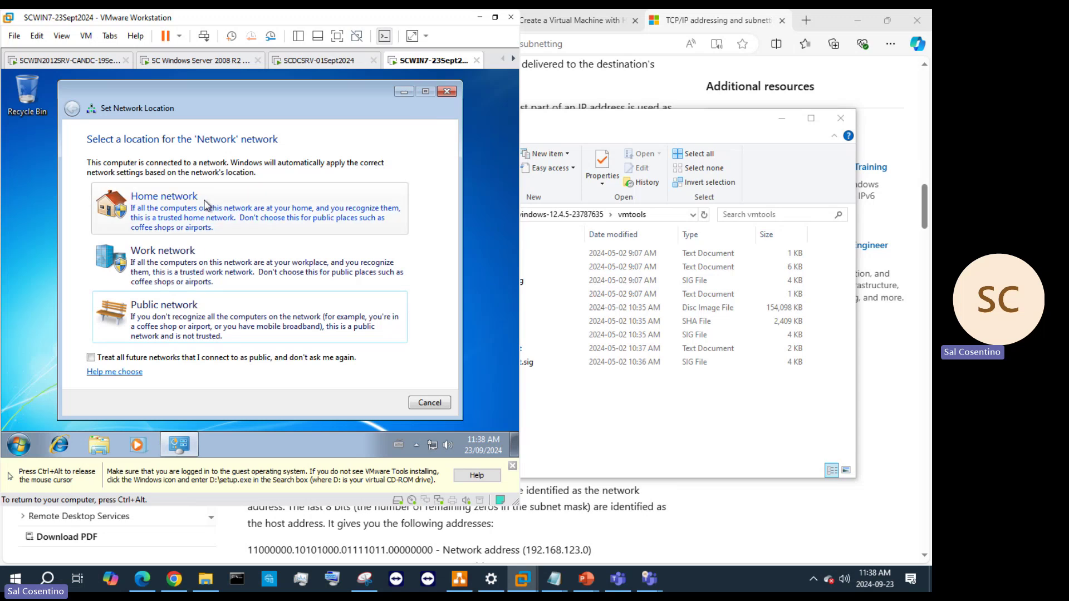
click(209, 269)
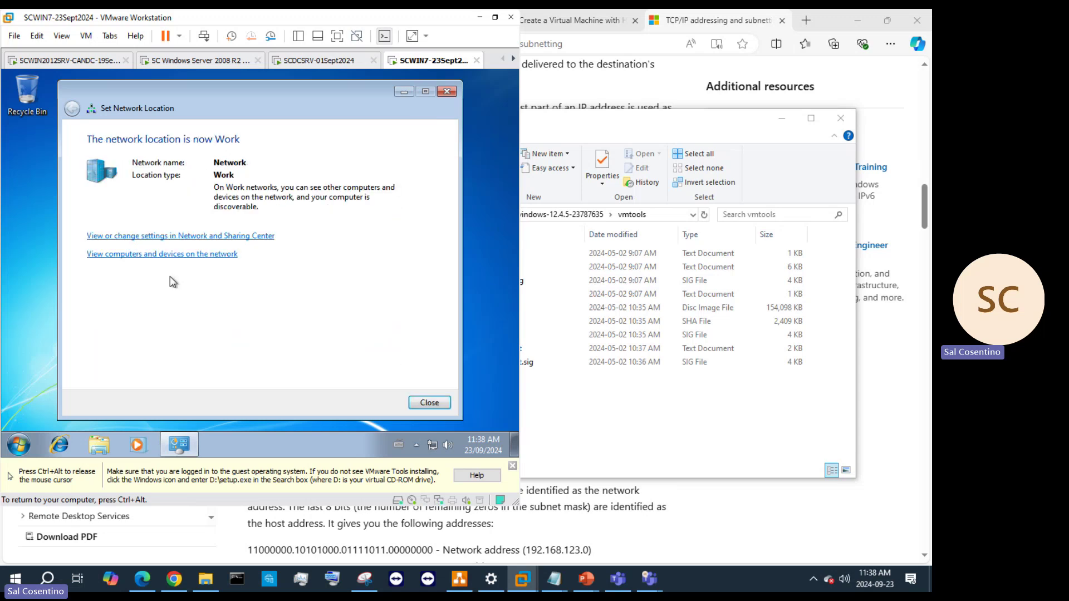
Dismiss the guest's network location confirmation and check its network connection status
click(446, 403)
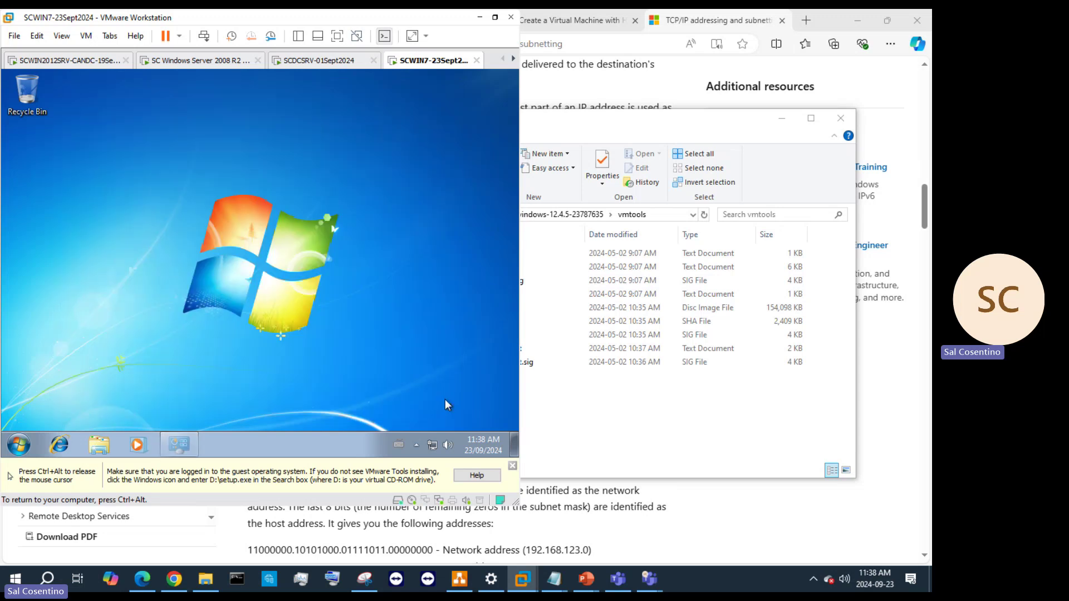
mouse_move(434, 451)
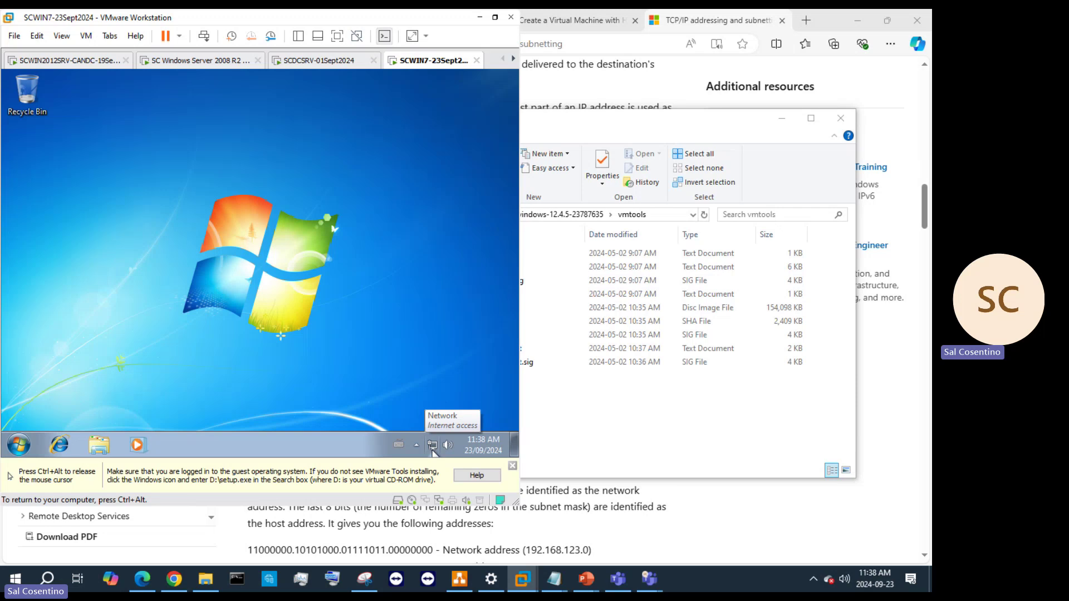
key(ctrl+alt)
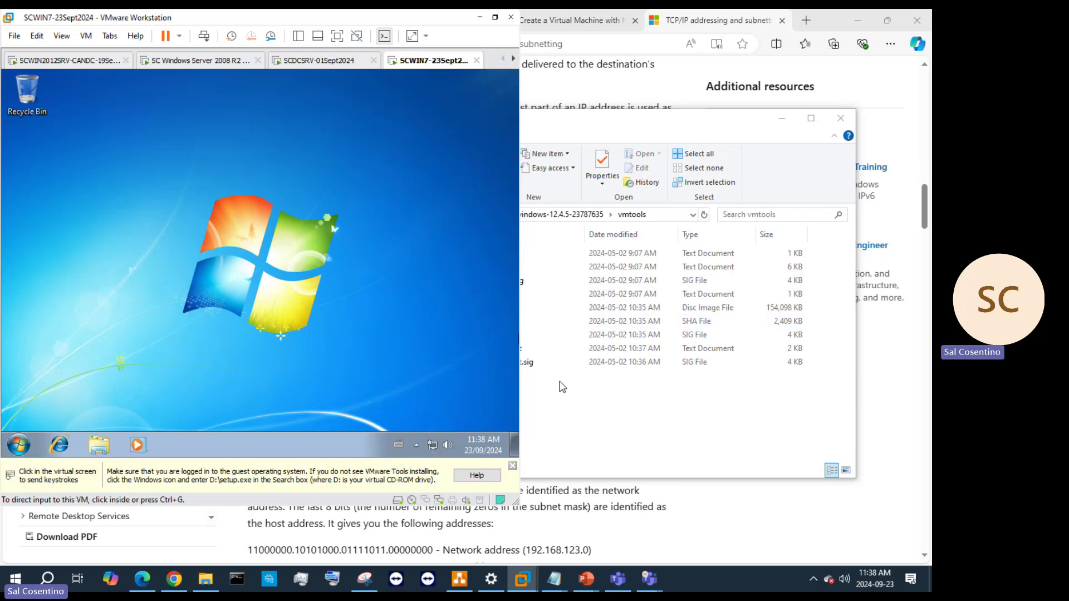
Try to transfer the VMware-Tools-windows-12.4.5-23787635 folder from the host's Vmware tools folder to the guest desktop
click(593, 413)
click(579, 215)
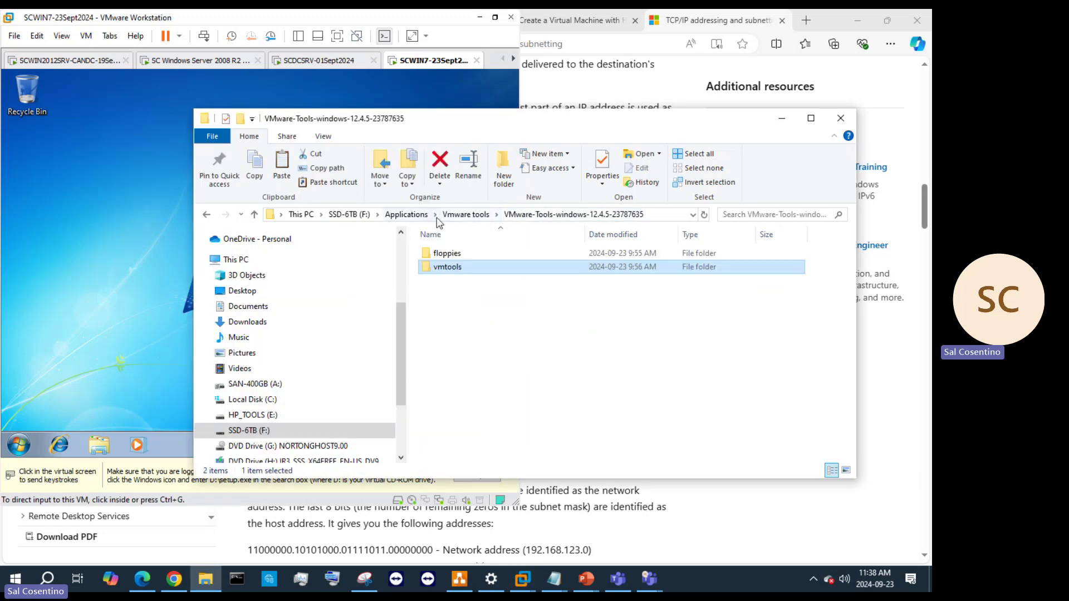
click(466, 215)
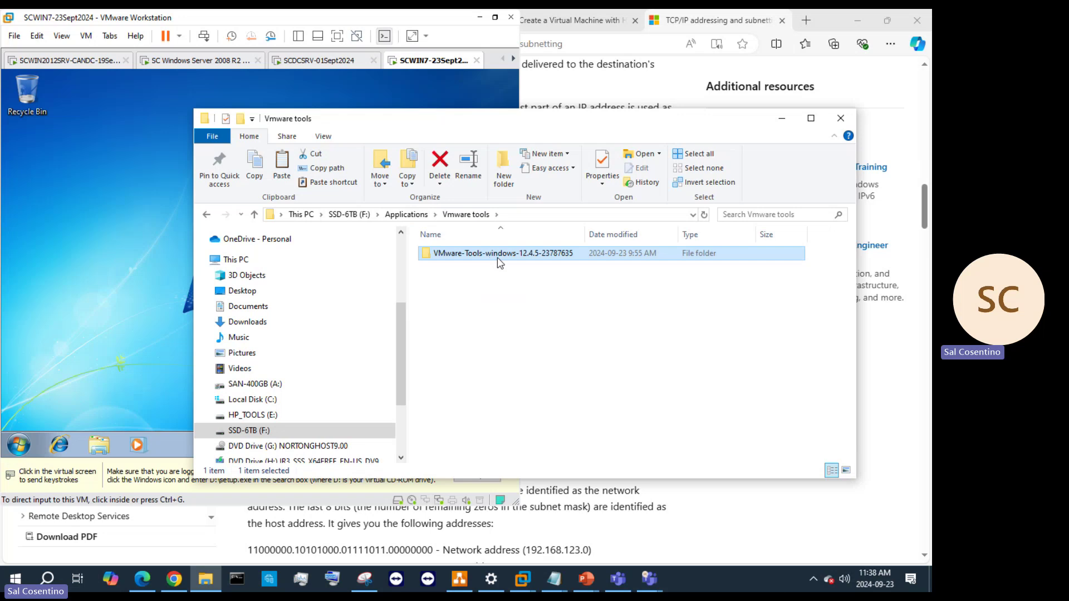
drag(497, 257, 109, 194)
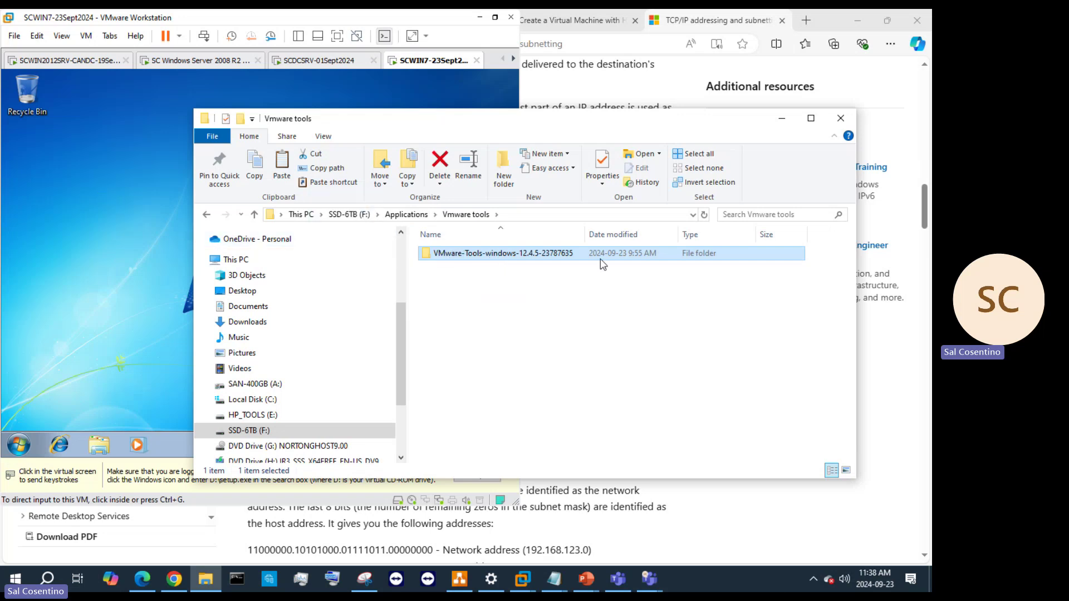
right_click(495, 251)
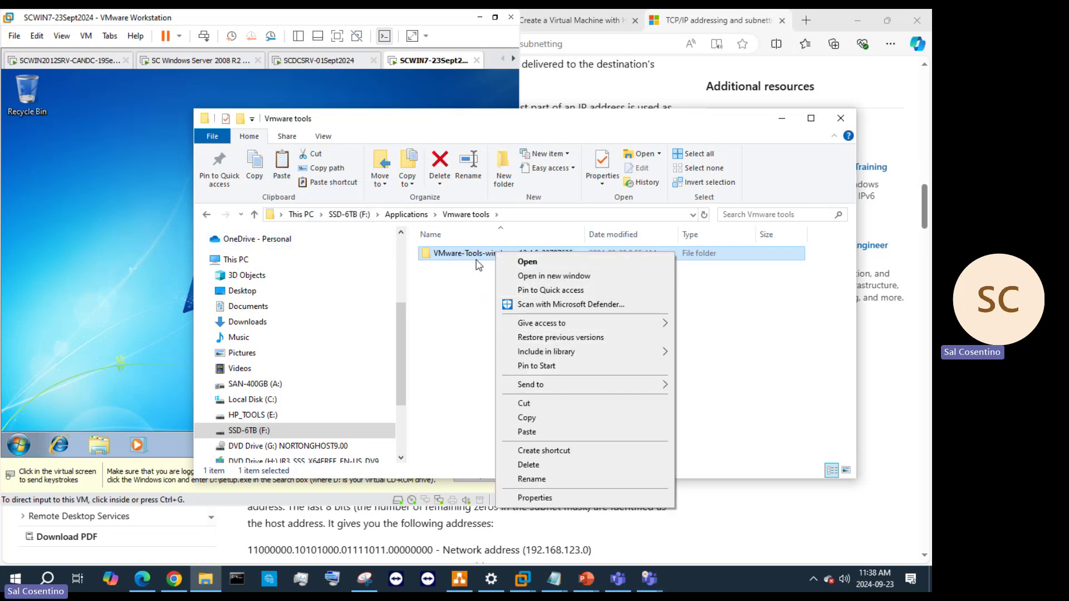
Open the CD/DVD (SATA) settings of the SCWIN7-23Sept2024 virtual machine and start browsing for another ISO image
right_click(429, 60)
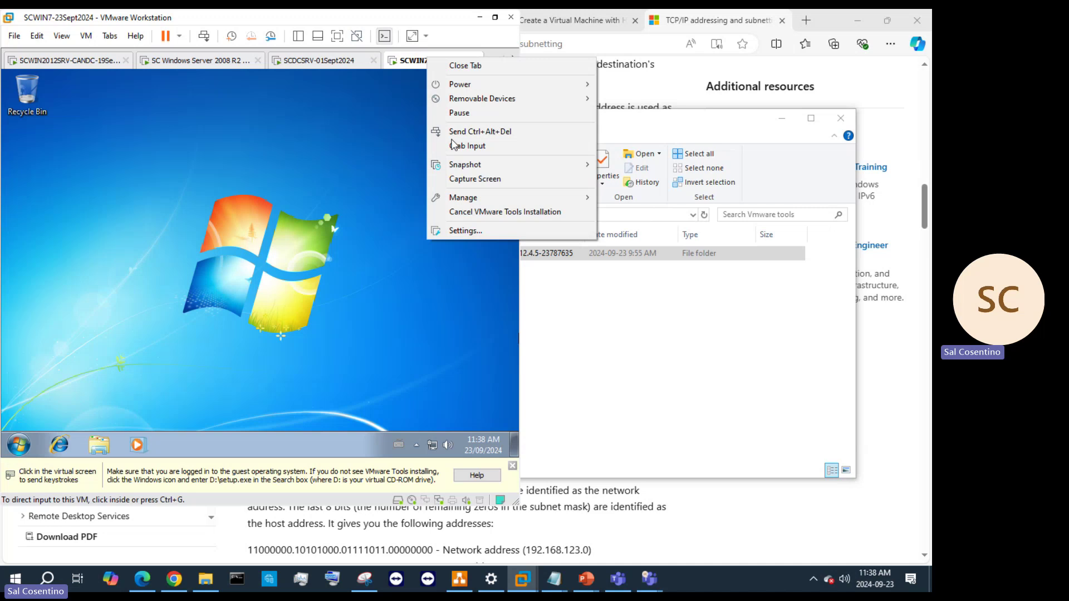
click(490, 232)
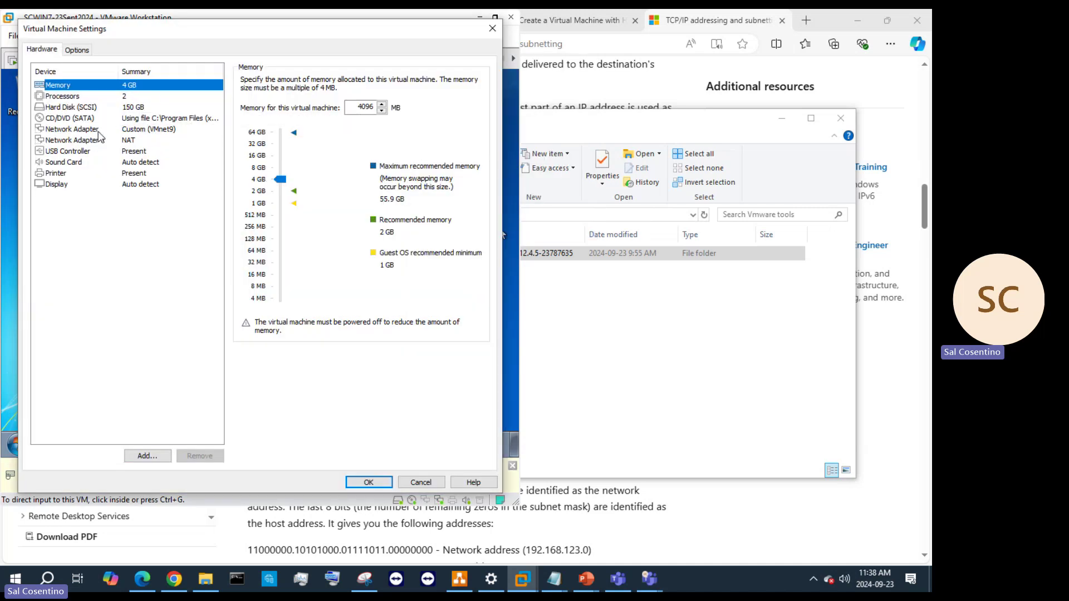
click(156, 119)
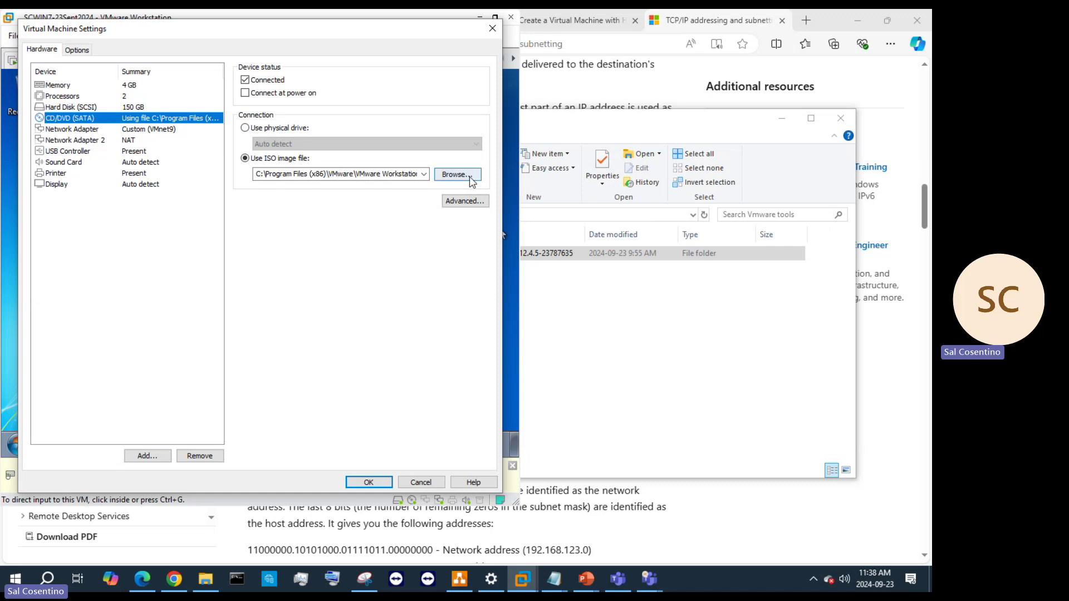
click(454, 176)
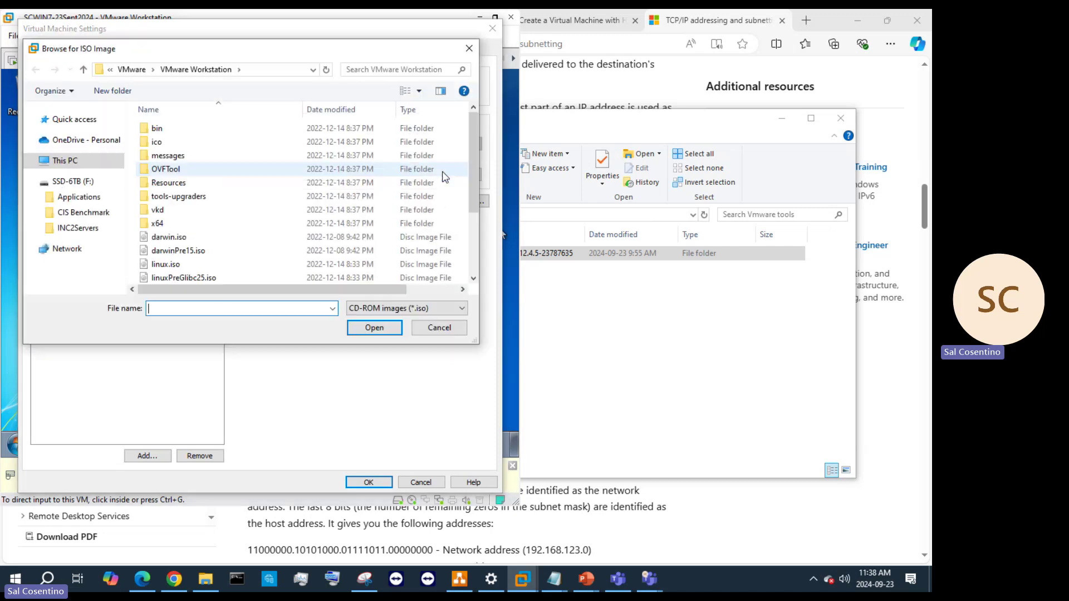
Set the virtual CD/DVD drive to use windows.iso from F:\Applications\Vmware tools\VMware-Tools-windows-12.4.5-23787635\vmtools and apply the settings
click(144, 68)
click(158, 70)
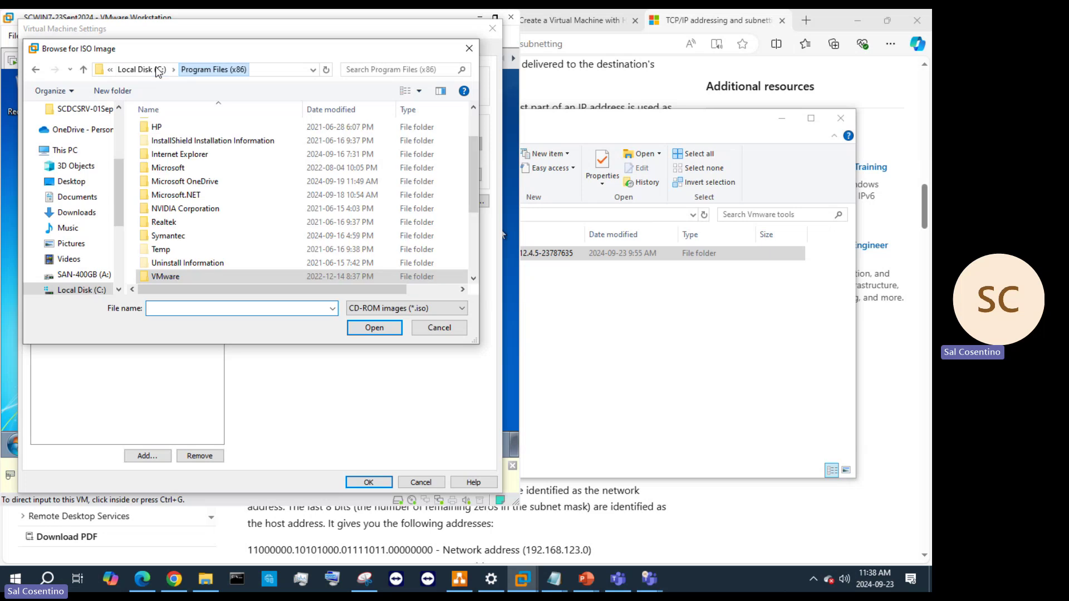
scroll(97, 234, down, 2)
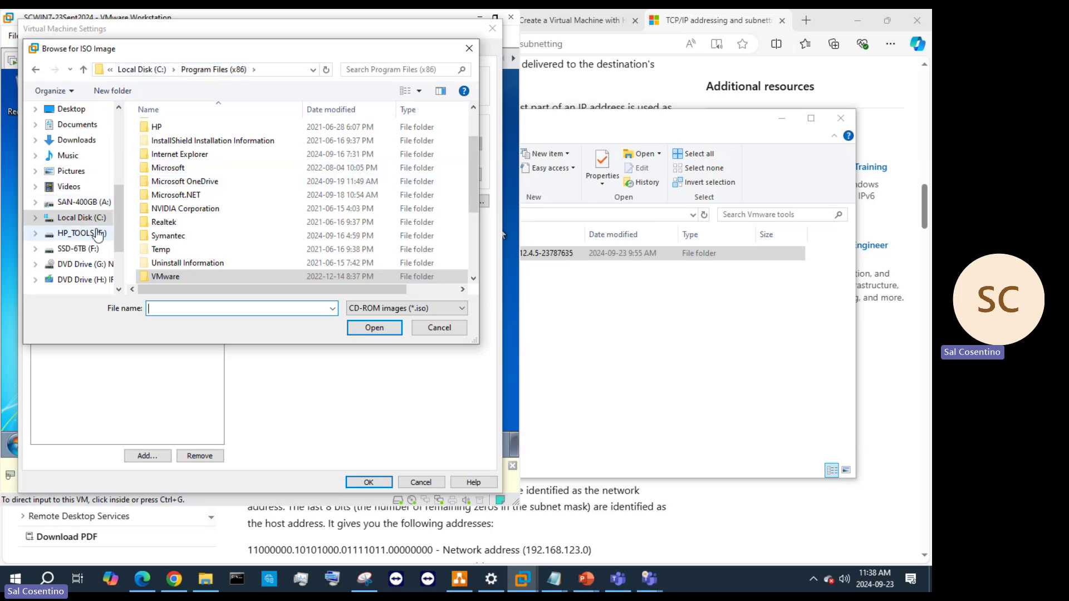
click(84, 249)
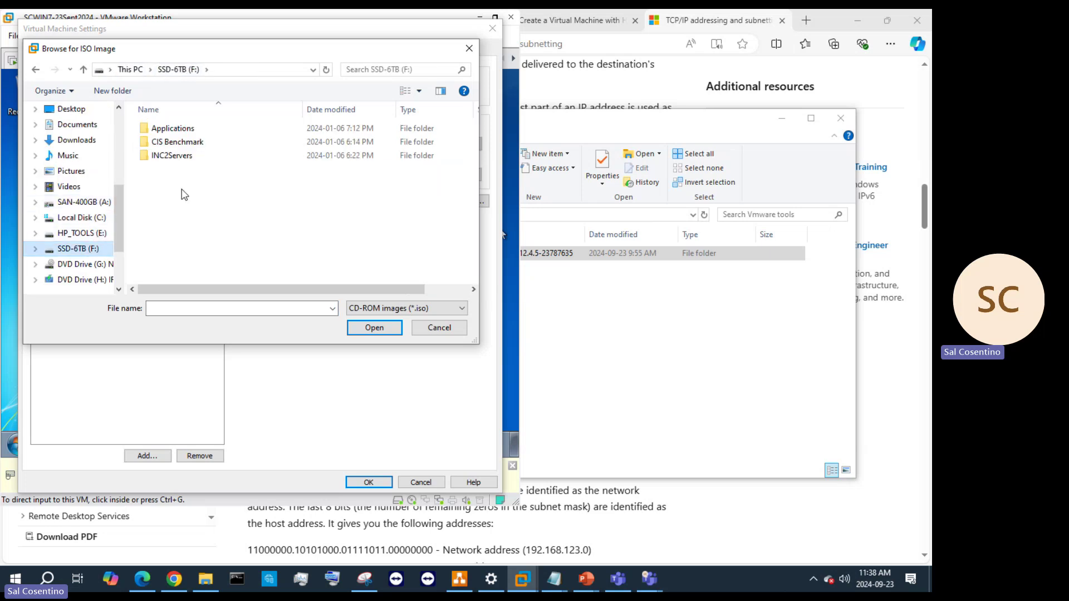
click(197, 135)
double_click(198, 135)
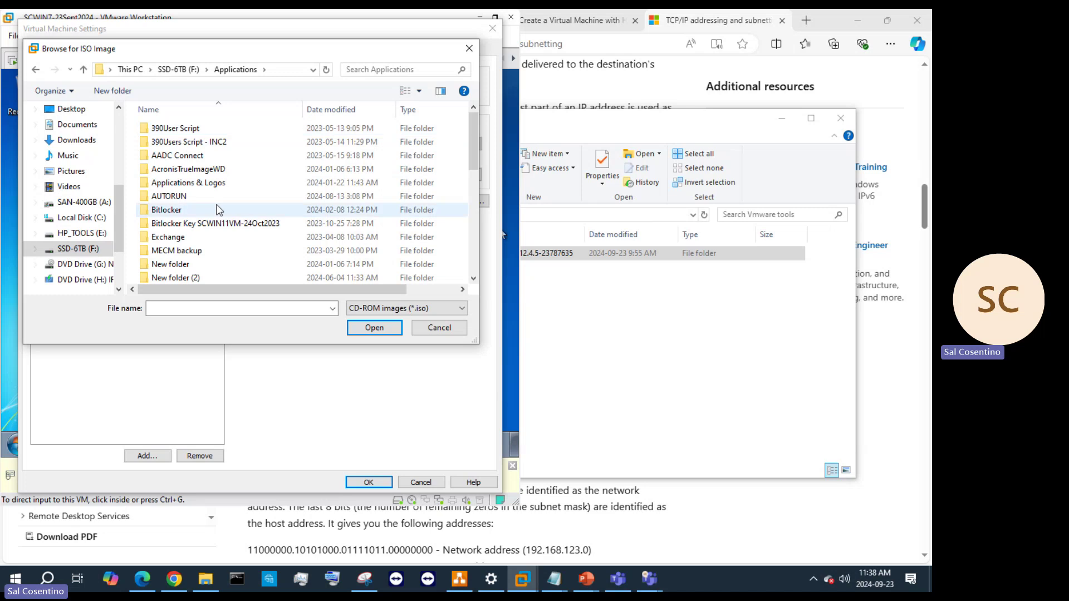
scroll(215, 210, down, 5)
double_click(194, 256)
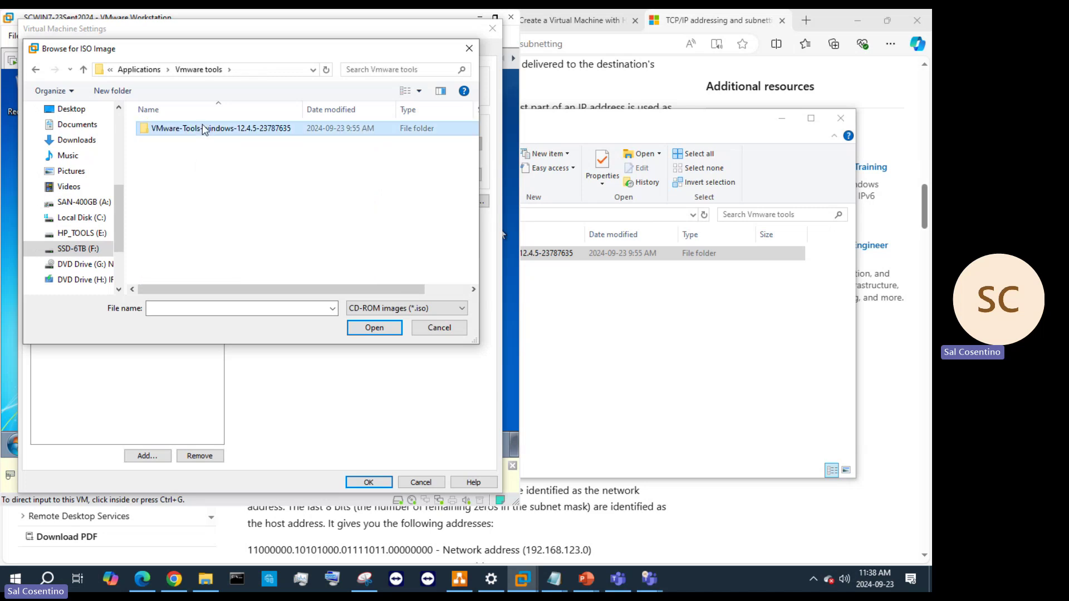
double_click(200, 128)
double_click(199, 139)
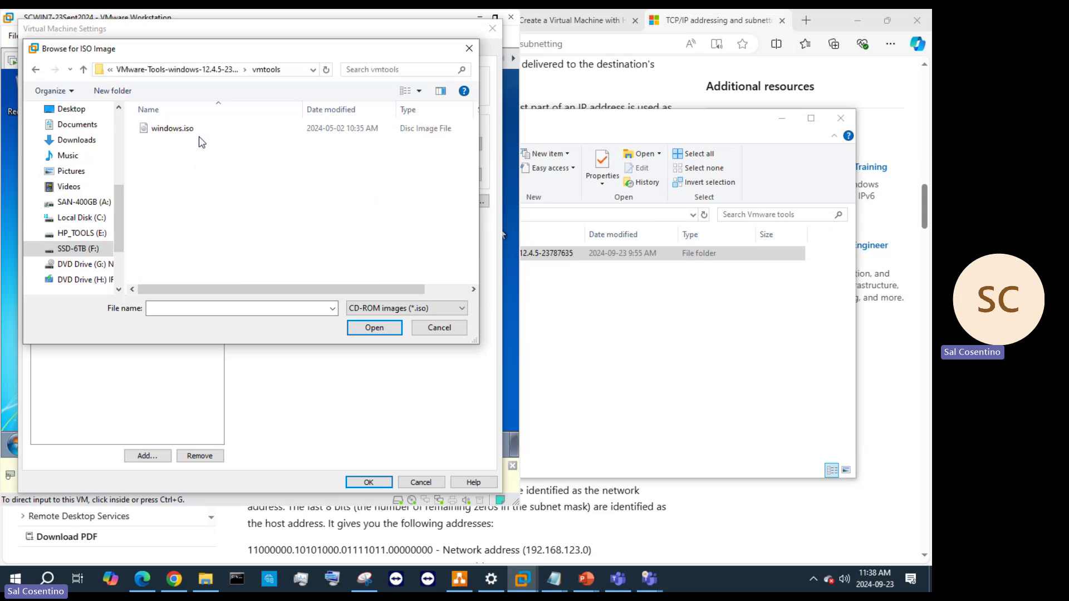
click(199, 127)
click(374, 328)
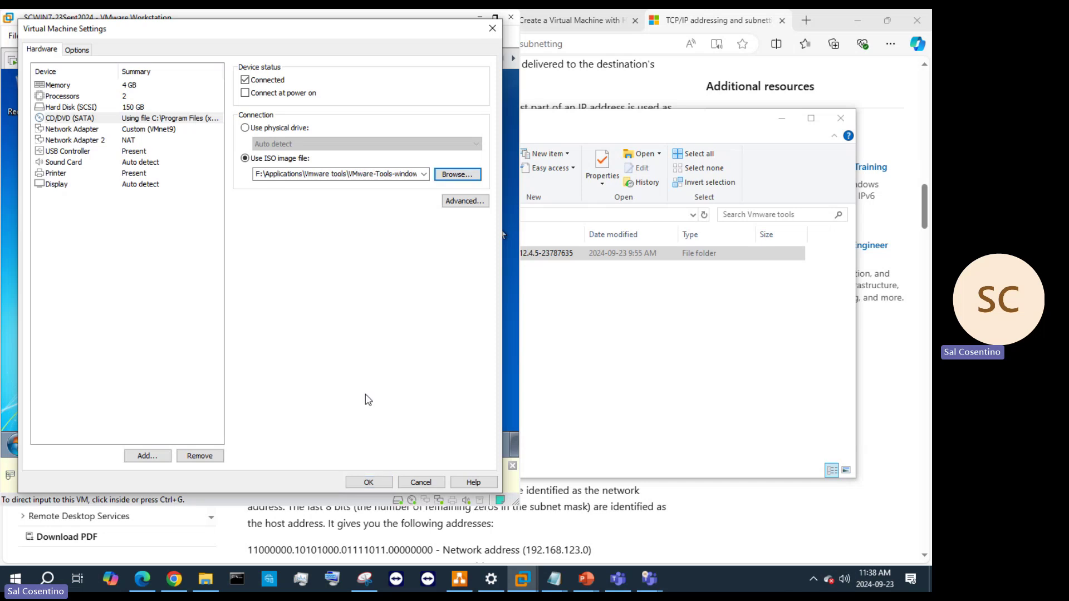
click(369, 482)
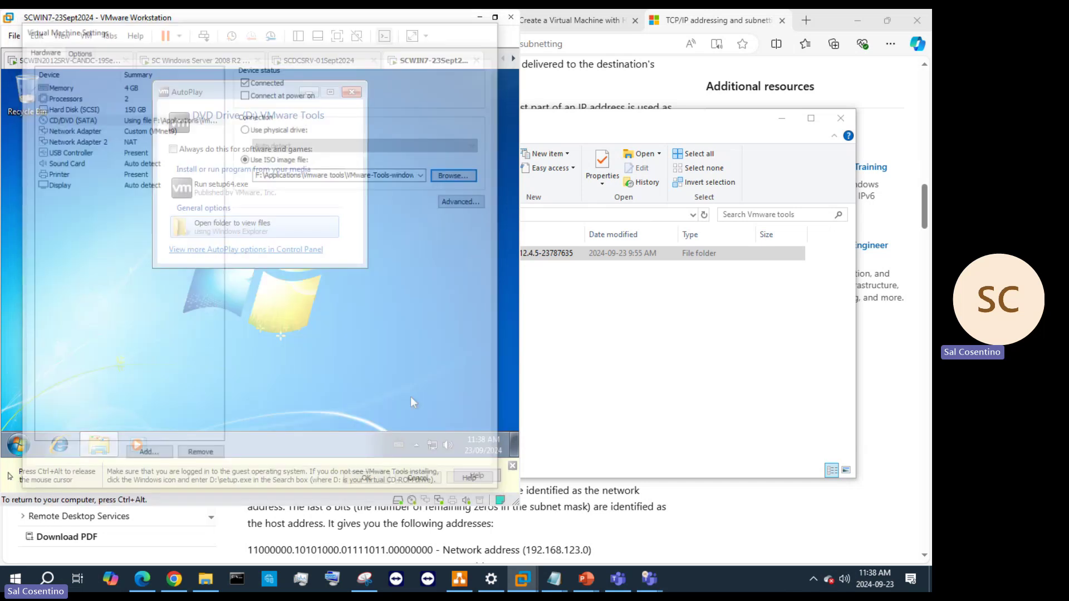
Browse the contents of the VMware Tools disc in DVD Drive (D:) within the guest
click(251, 179)
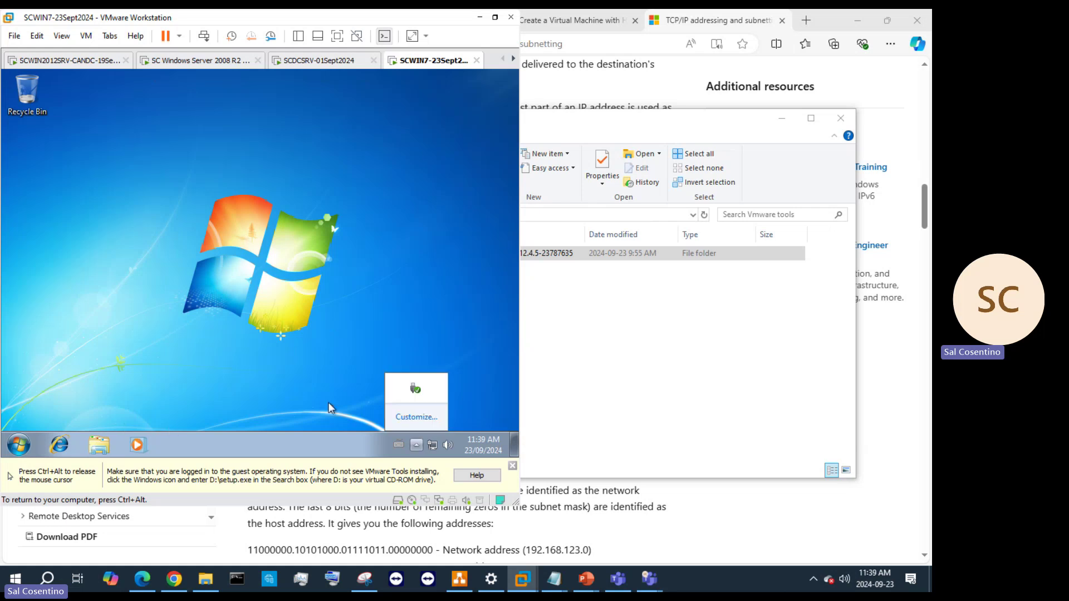
click(101, 444)
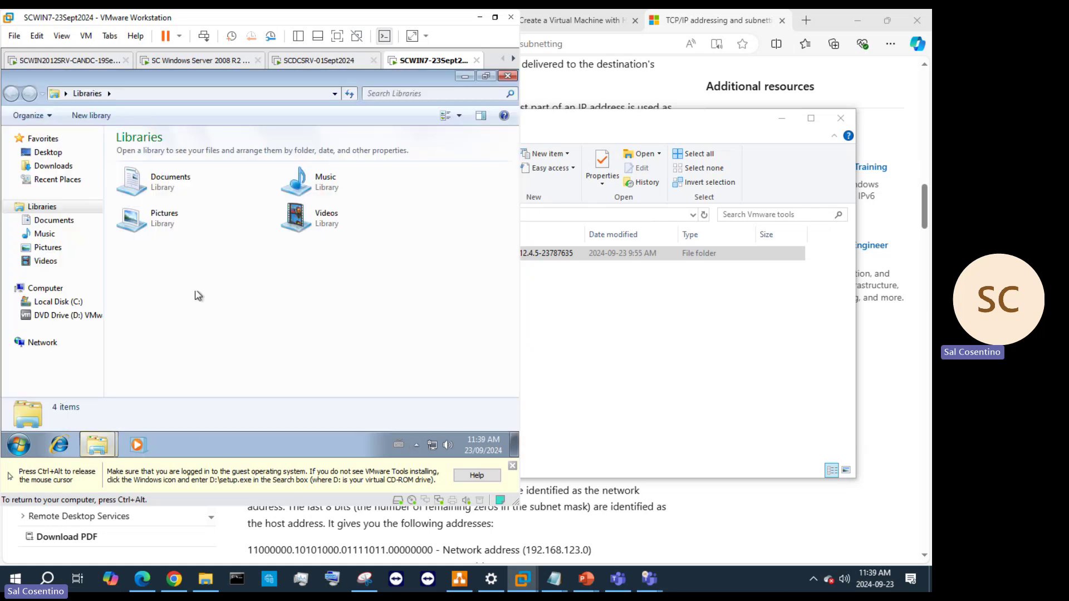
click(36, 316)
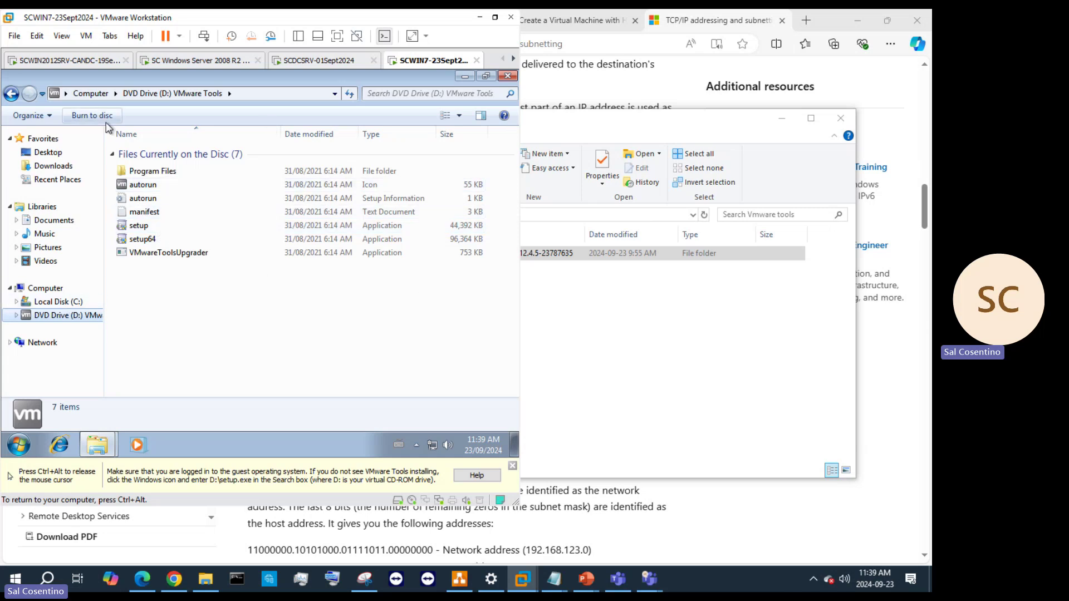
key(ctrl+alt)
click(127, 209)
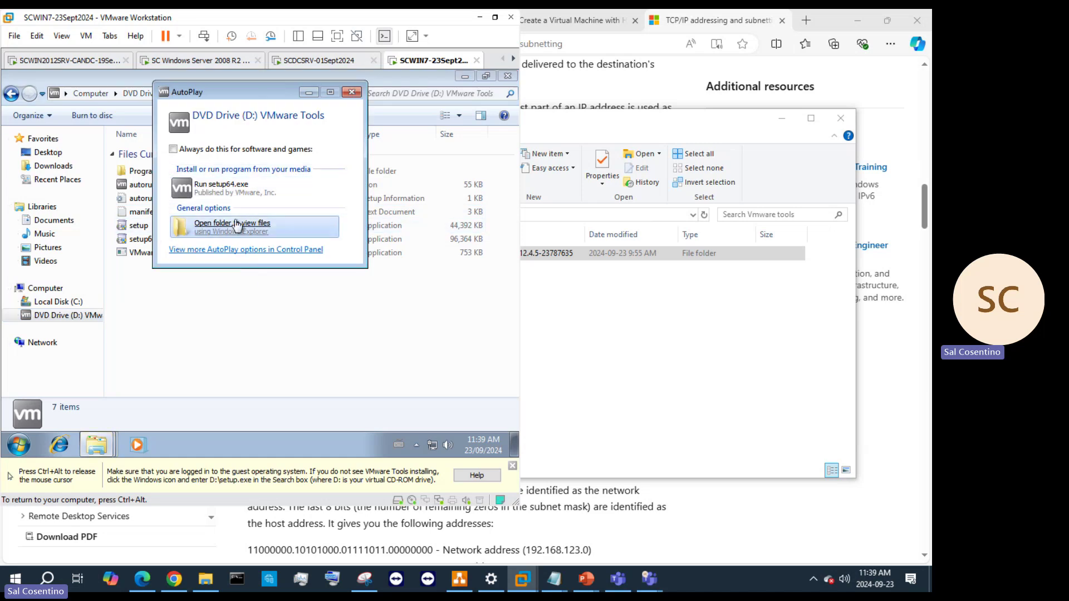
Run setup64.exe from the VMware Tools disc in the guest
click(236, 191)
click(312, 191)
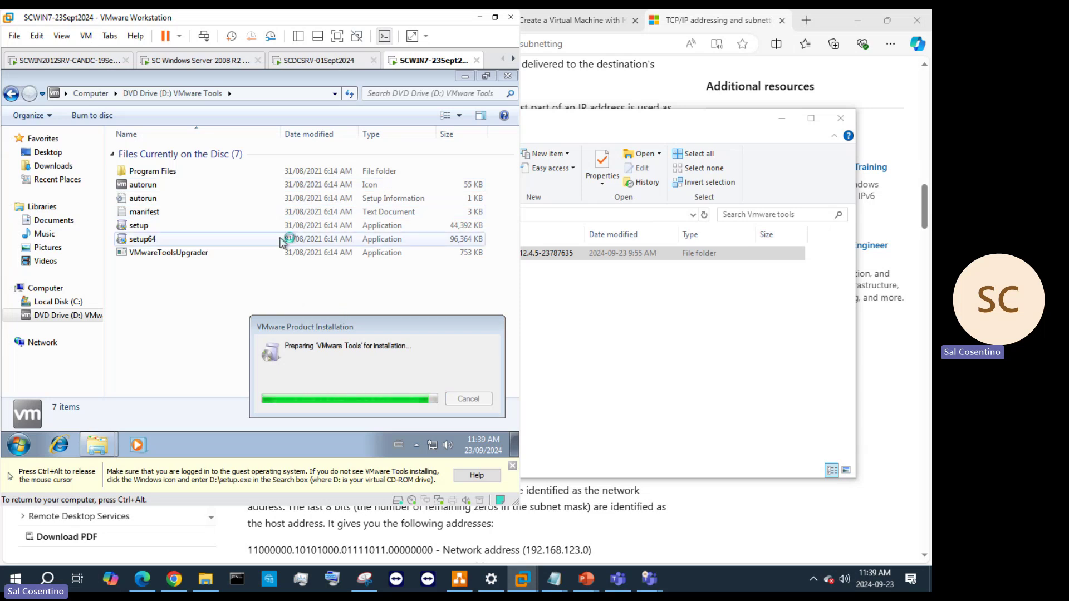
key(ctrl+alt)
click(393, 306)
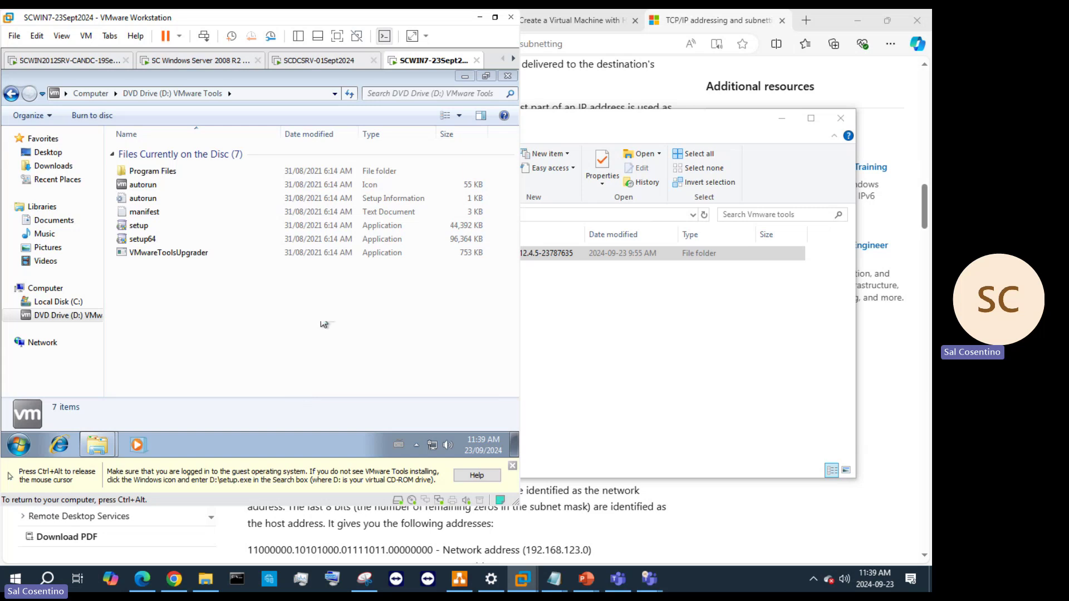
Minimize the guest's file browser window so only the Windows Installer dialog stays on the desktop
key(ctrl+alt)
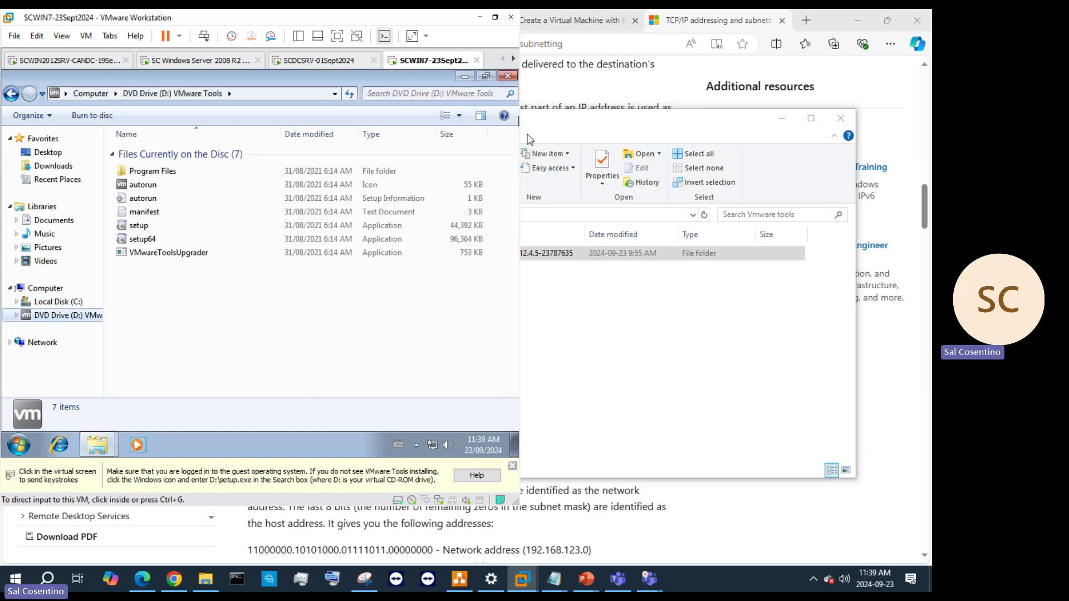
click(458, 182)
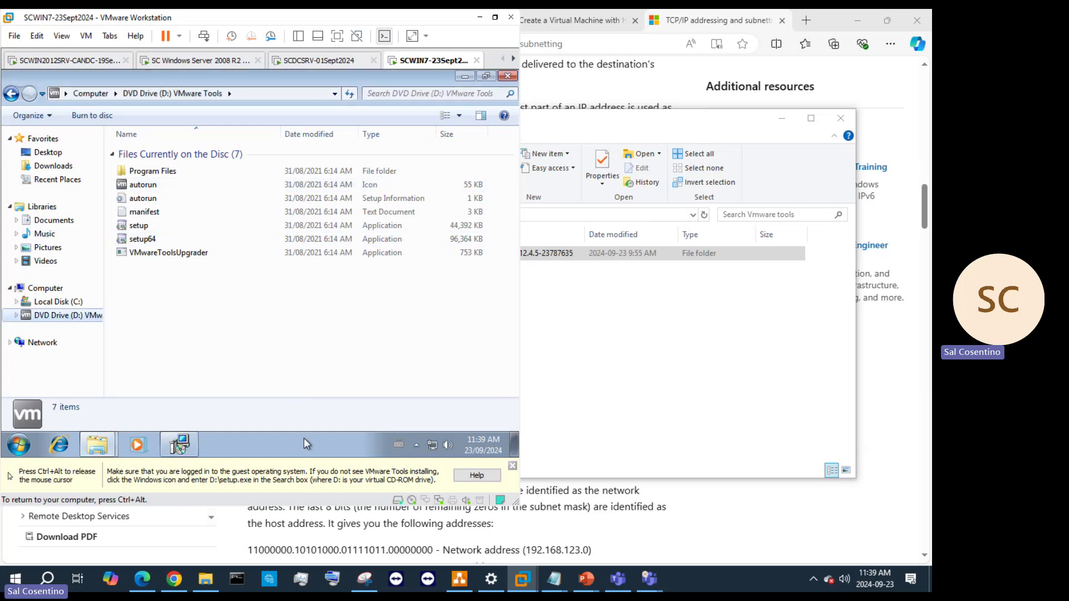
click(177, 445)
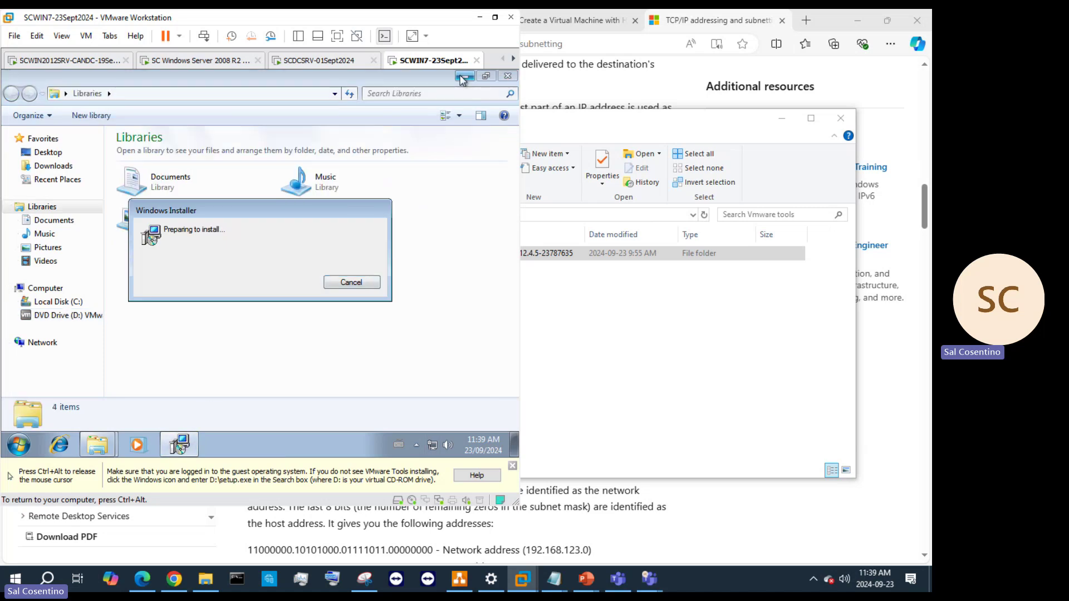
click(463, 77)
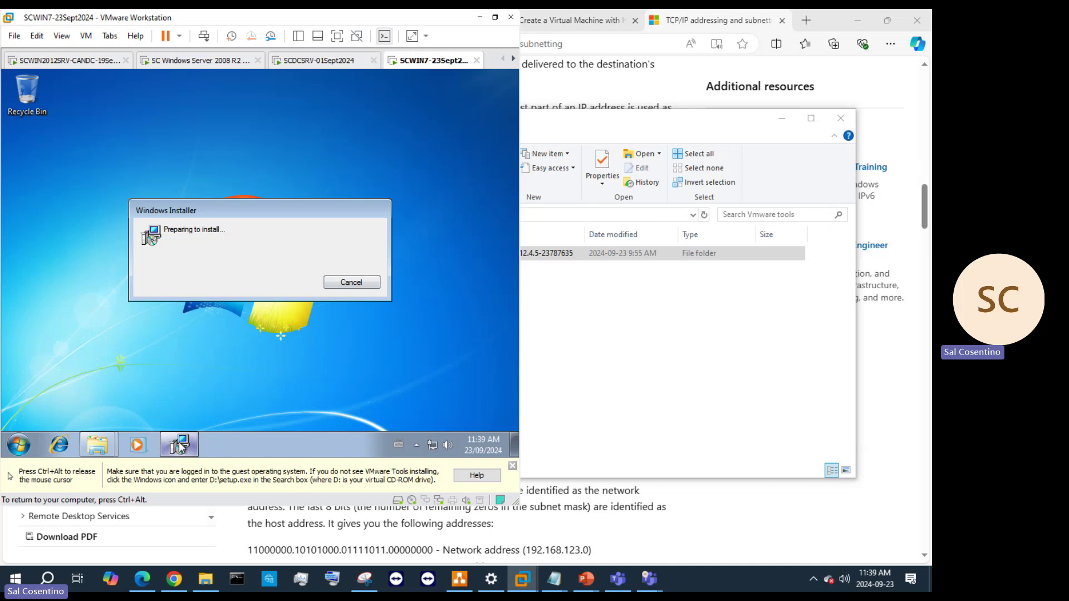
mouse_move(180, 447)
Try to copy the VMware-Tools-windows-12.4.5-23787635 folder from the host and paste it onto the guest desktop
key(ctrl+alt)
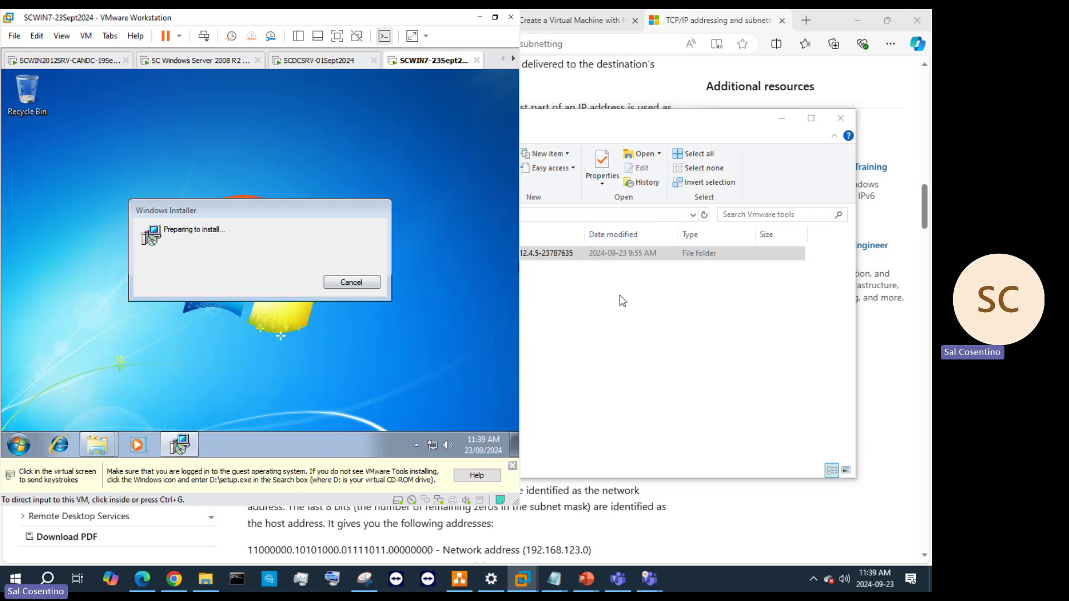
click(565, 256)
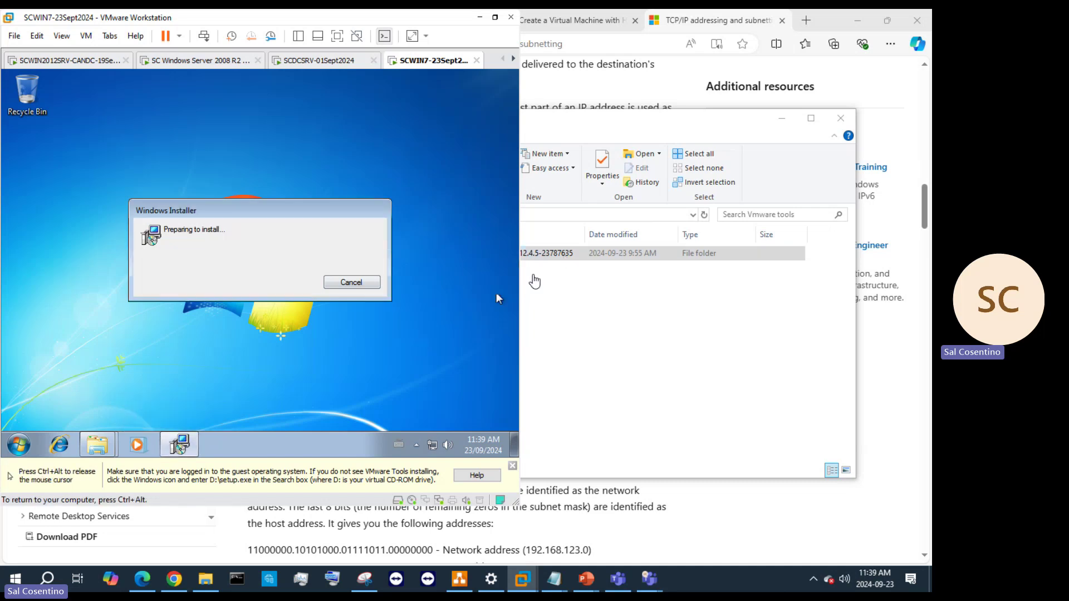
right_click(582, 253)
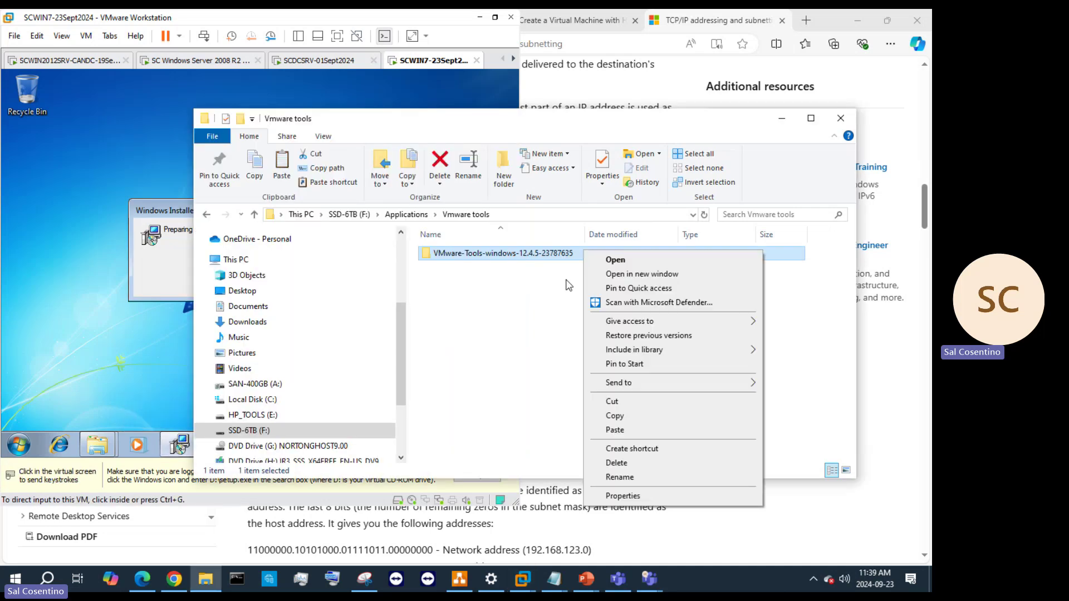
click(652, 417)
click(117, 132)
right_click(117, 123)
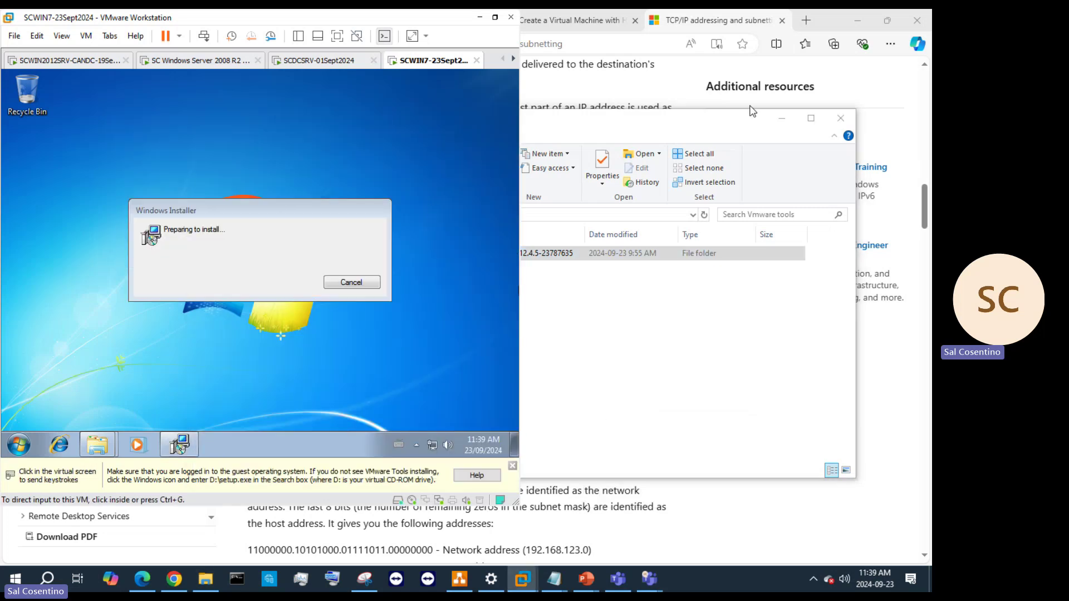
click(456, 325)
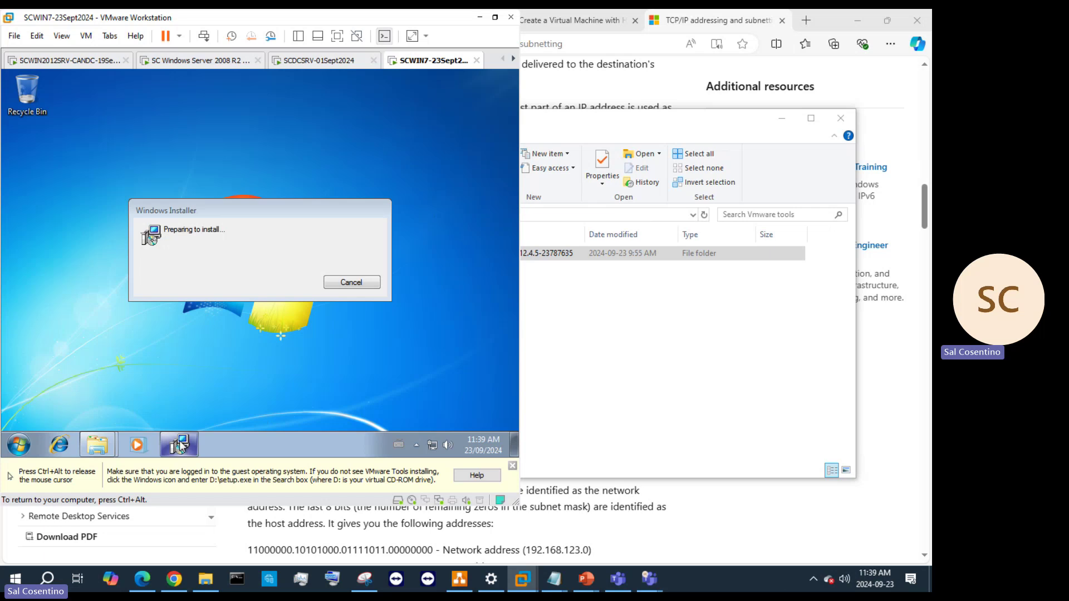
mouse_move(180, 446)
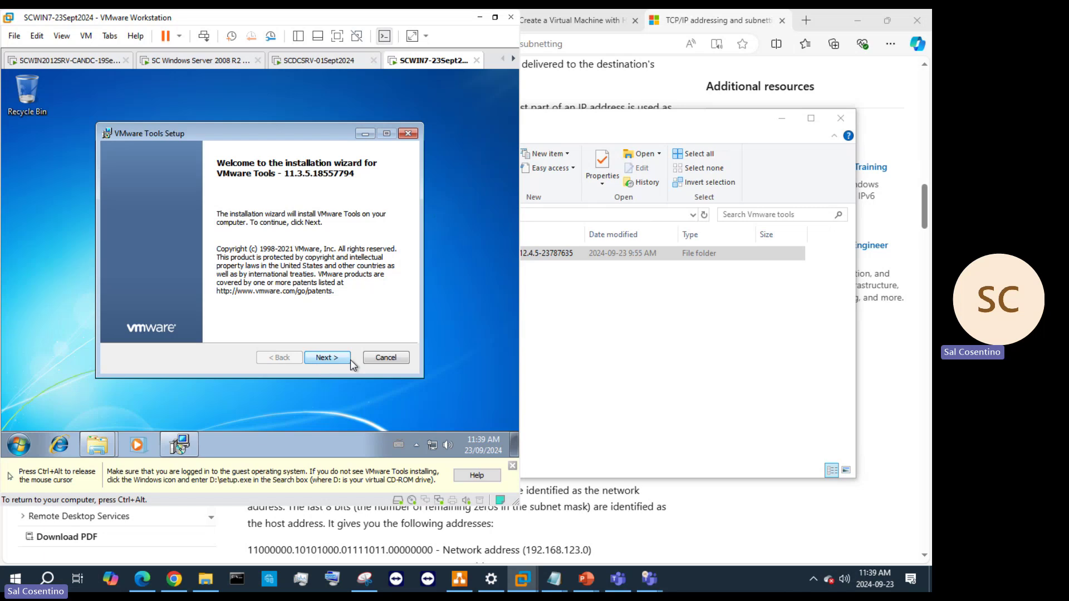
Cancel the VMware Tools 11.3.5 setup wizard in the guest and close it
click(386, 357)
click(230, 277)
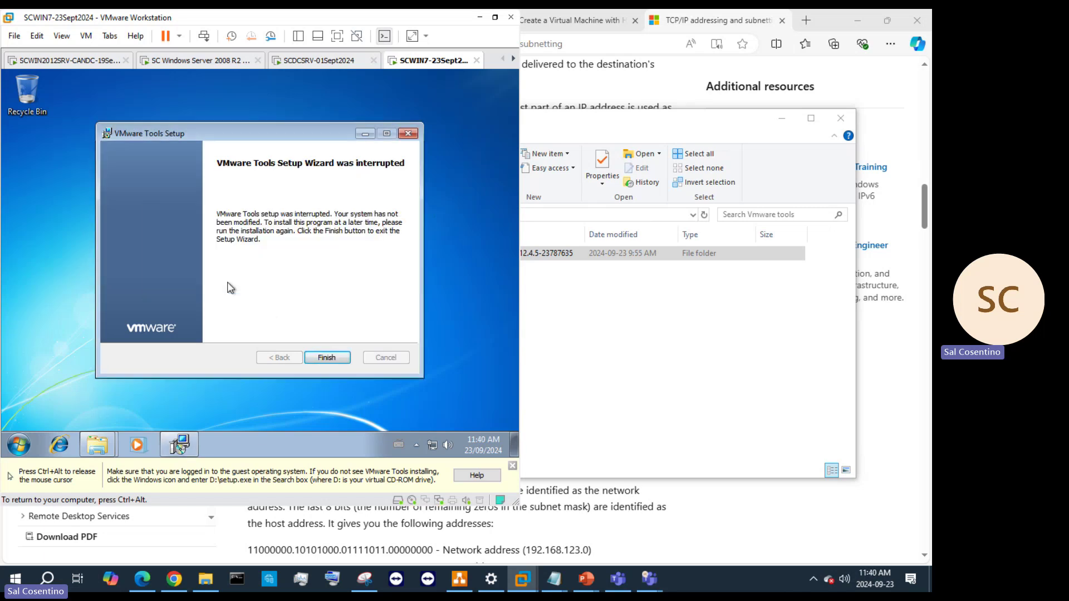
click(334, 359)
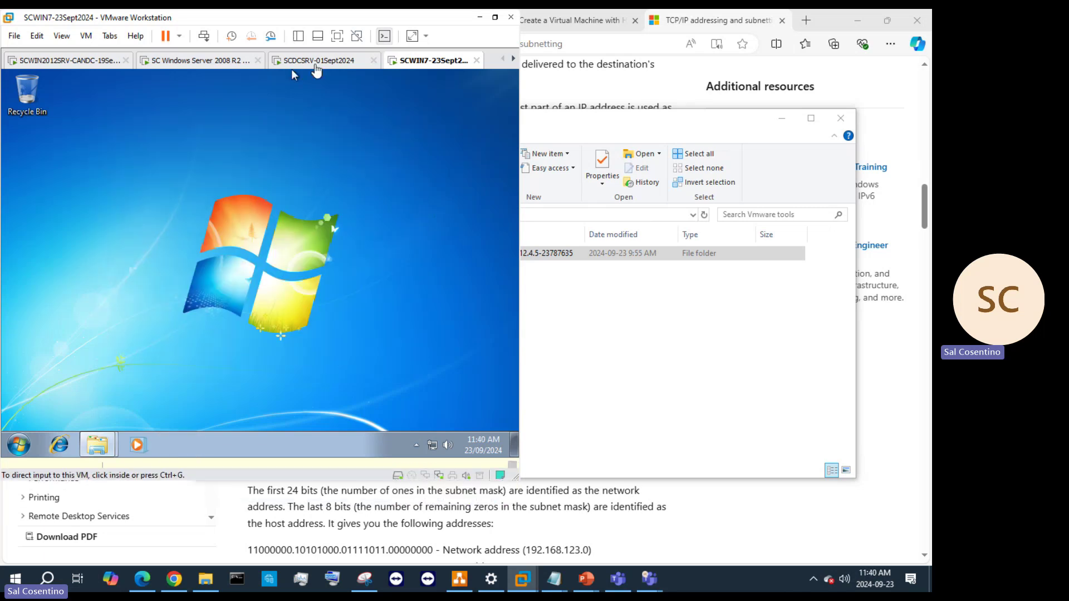
Open the Windows 7 virtual machine's settings and browse for an ISO image for its CD/DVD (SATA) drive
right_click(417, 54)
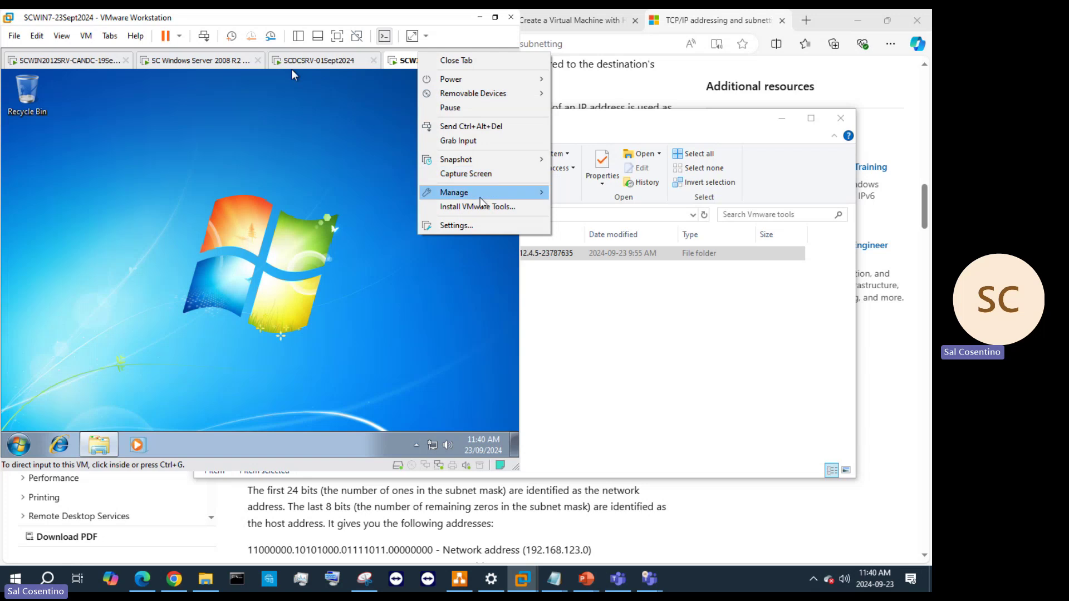
mouse_move(490, 192)
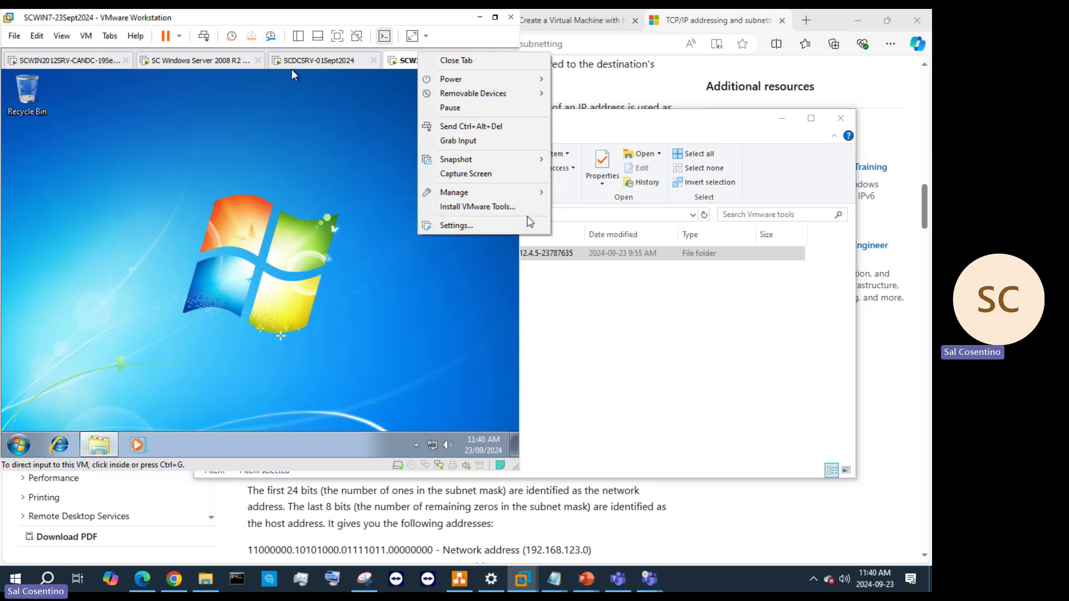
click(512, 225)
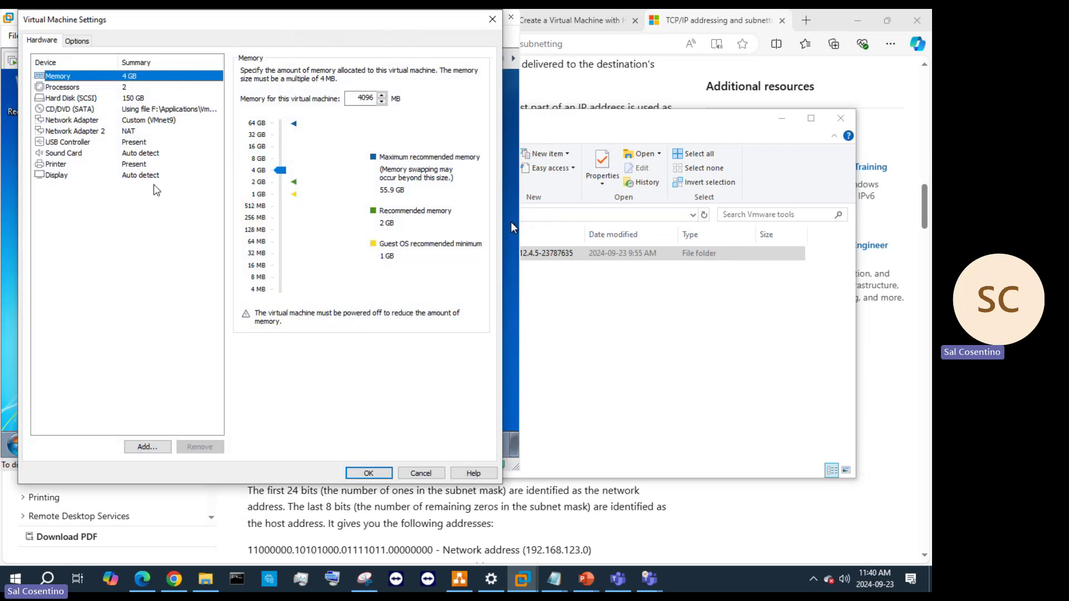
click(146, 110)
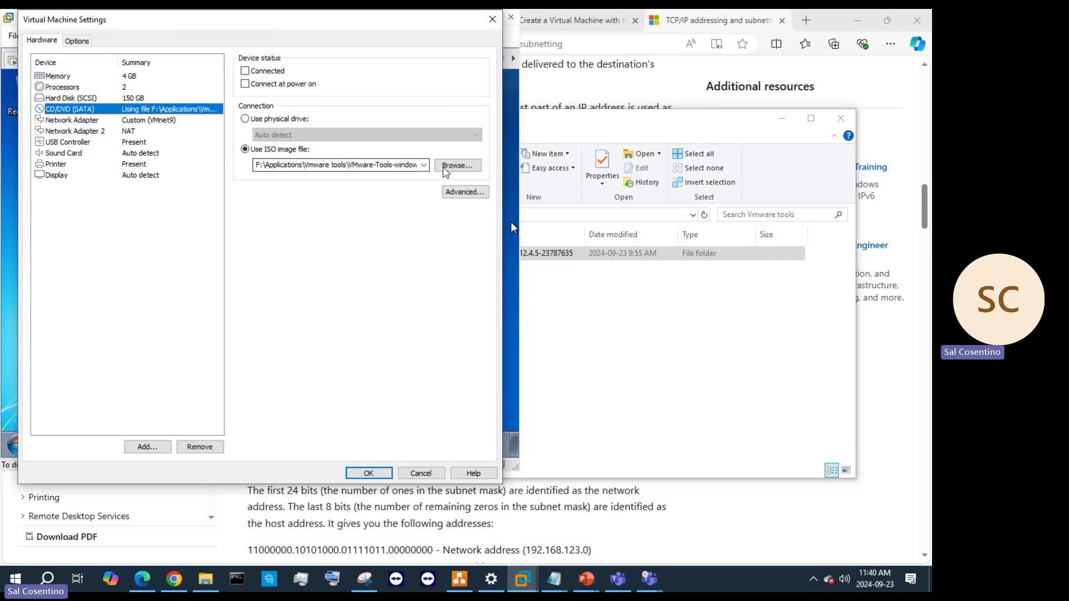
click(446, 167)
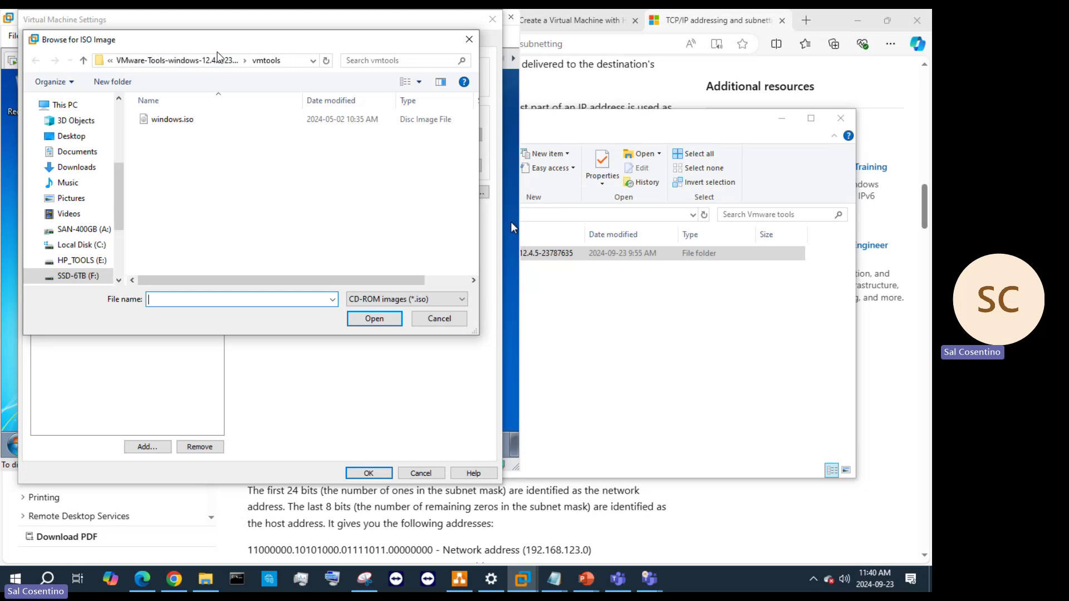
Examine the floppies and vmtools folders of VMware-Tools-windows-12.4.5-23787635 with all file types listed
click(214, 59)
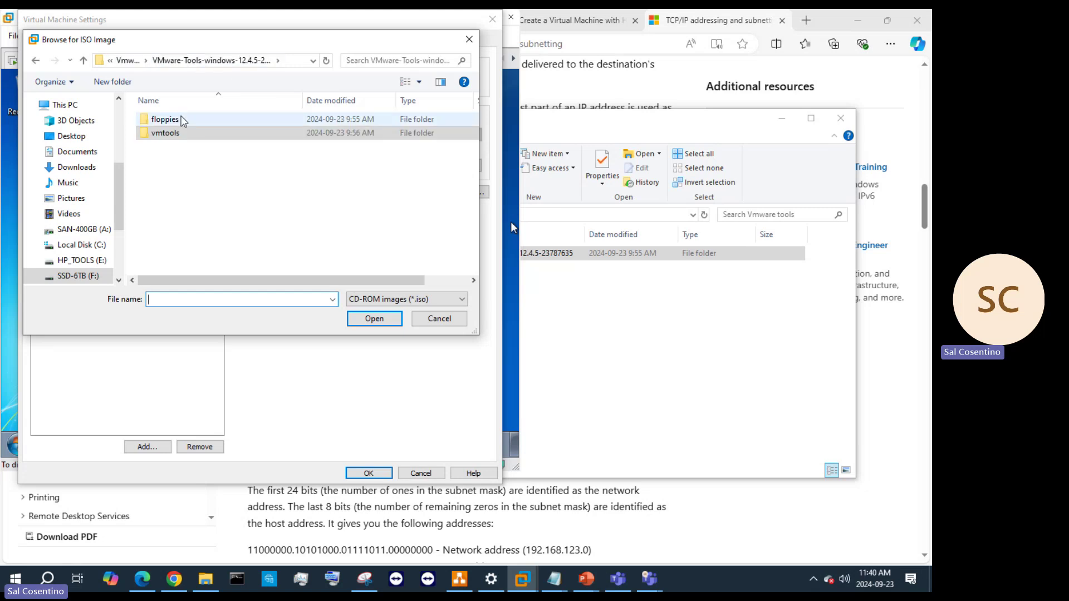
double_click(183, 116)
click(237, 59)
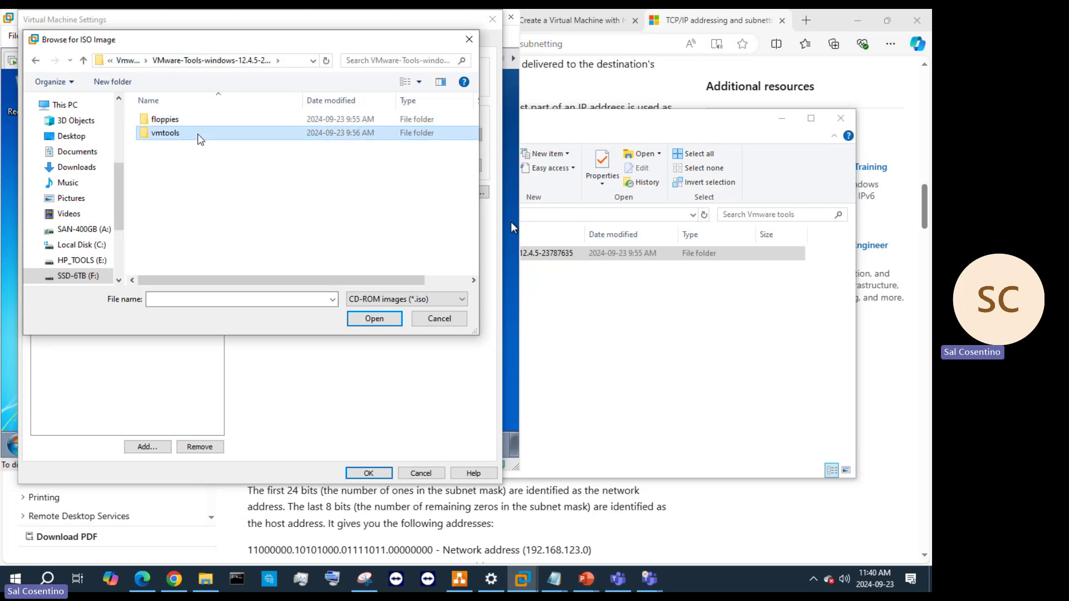
double_click(184, 132)
click(412, 299)
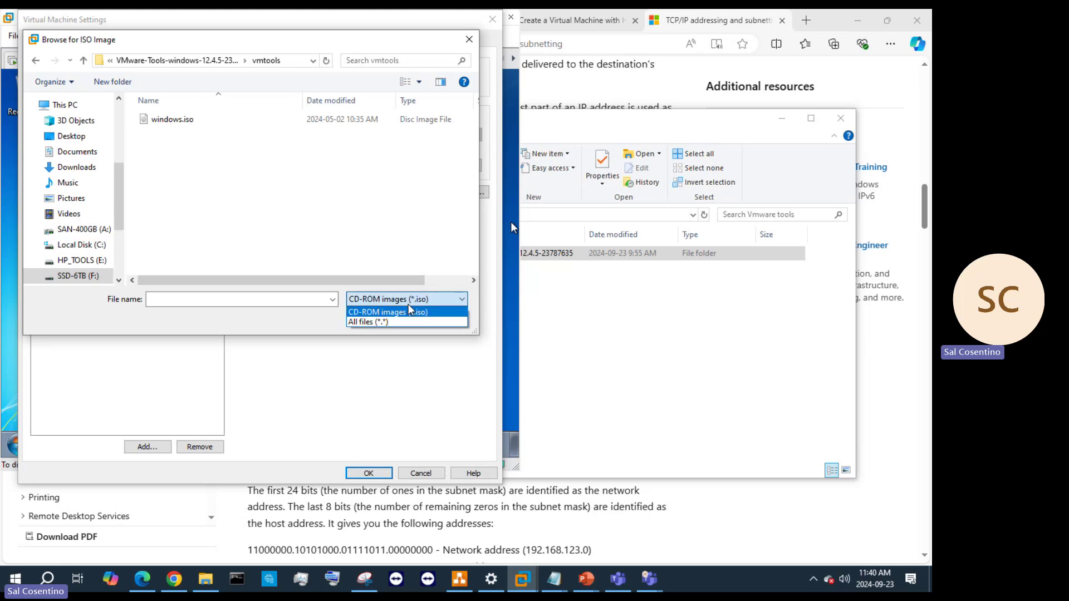
click(378, 319)
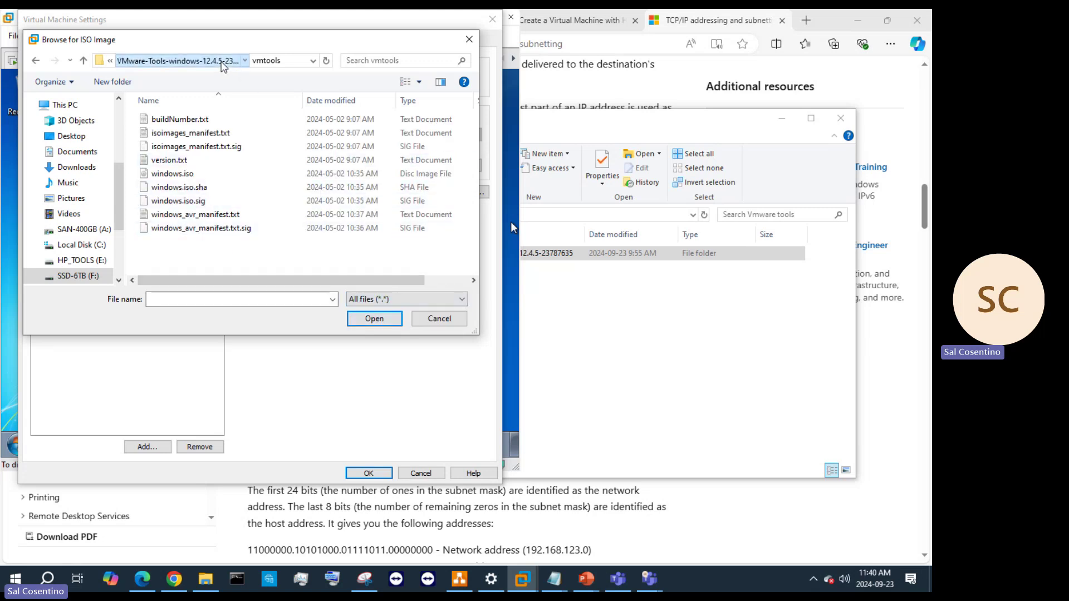
click(224, 61)
click(124, 60)
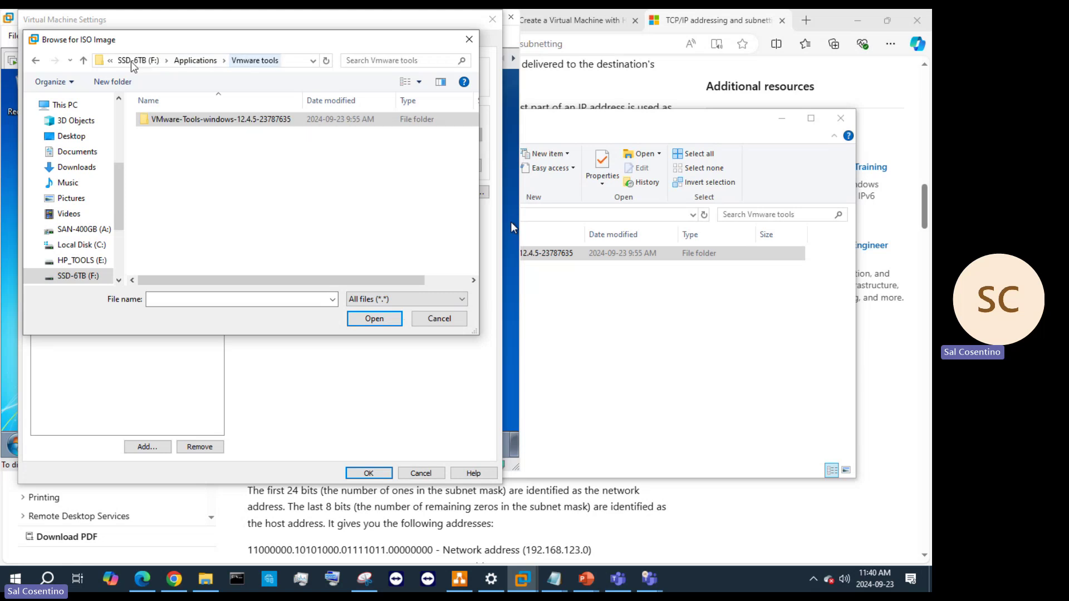
double_click(179, 119)
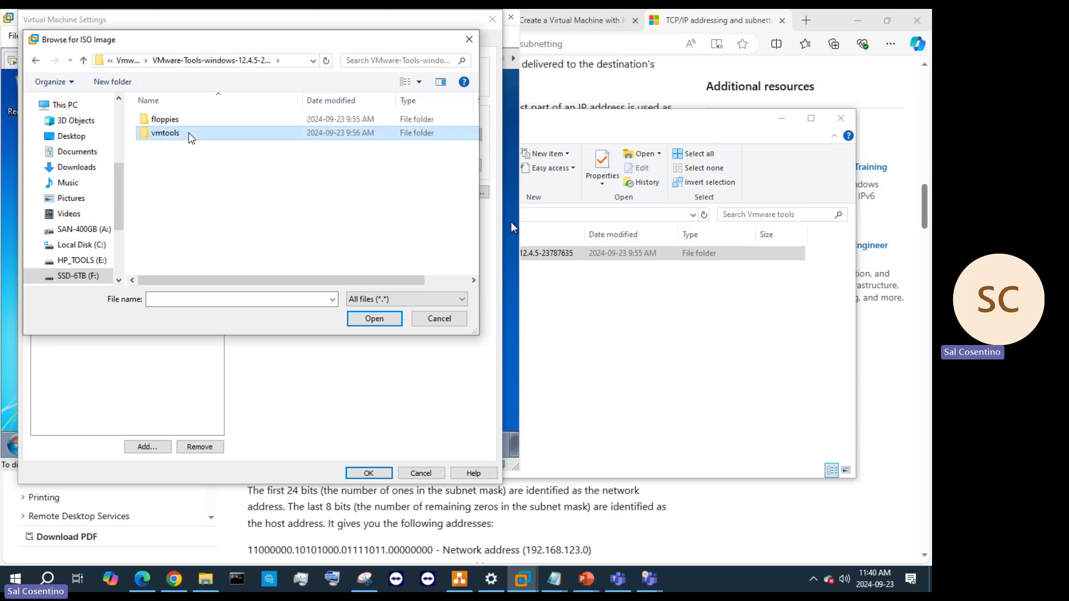
double_click(189, 133)
Select windows.iso from the vmtools folder as the CD/DVD drive's image and save the virtual machine settings
click(220, 178)
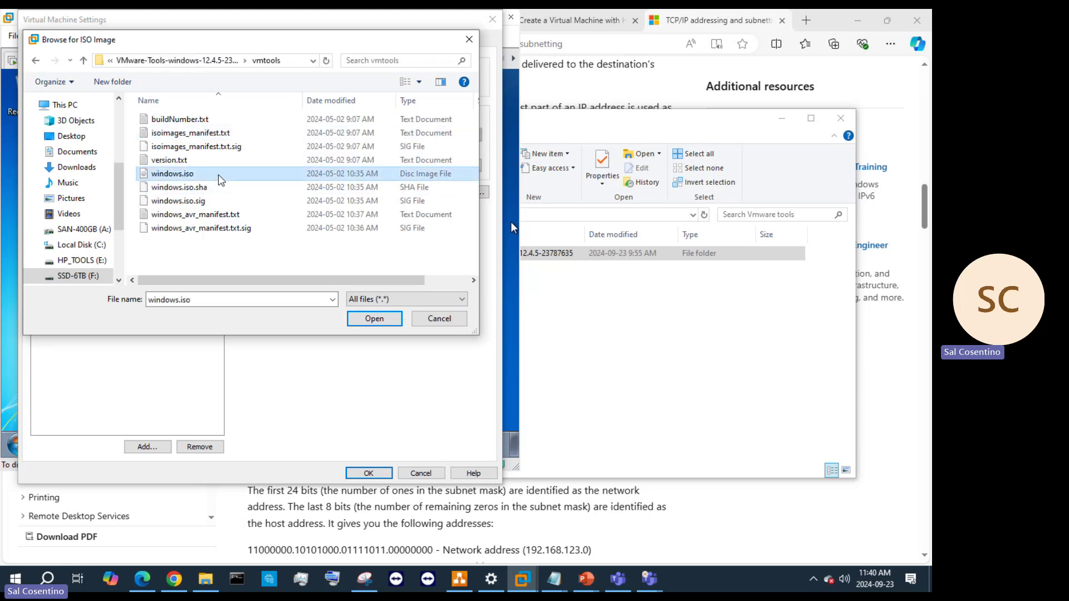
double_click(217, 177)
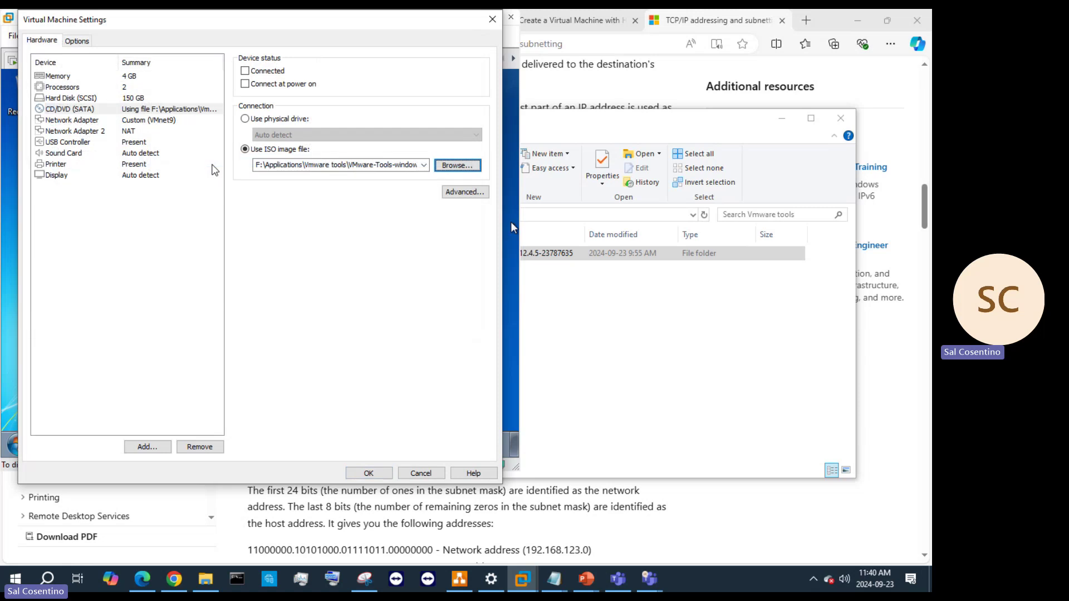
click(457, 165)
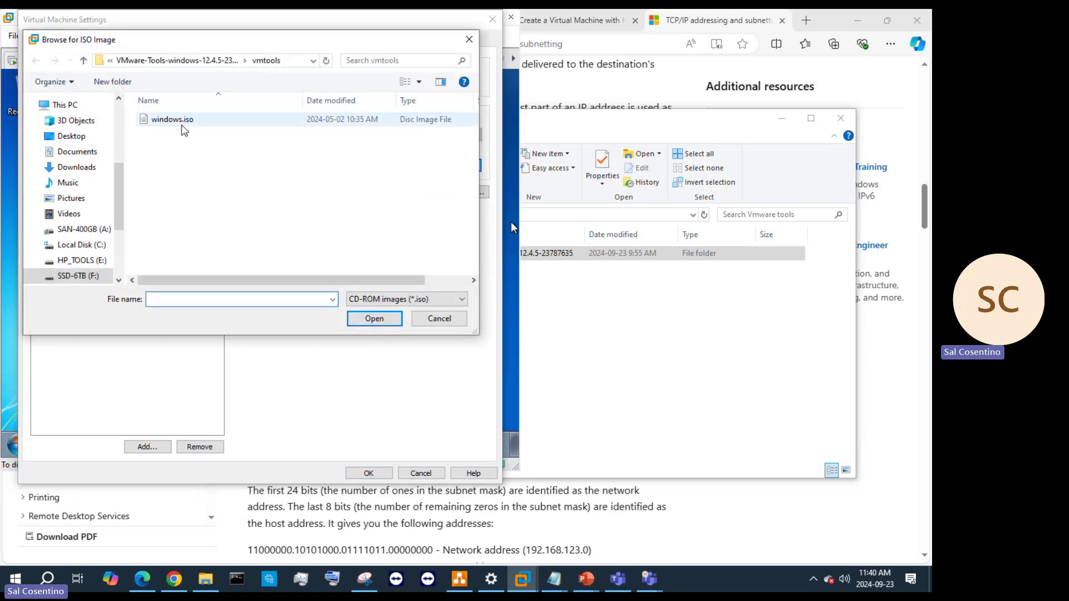
click(183, 120)
click(378, 320)
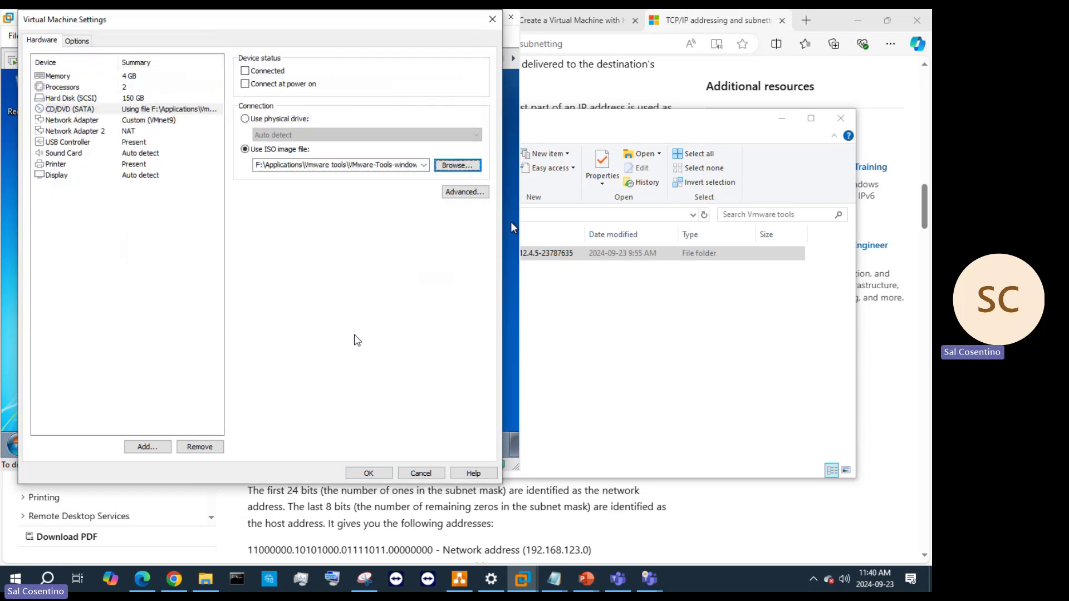
click(369, 473)
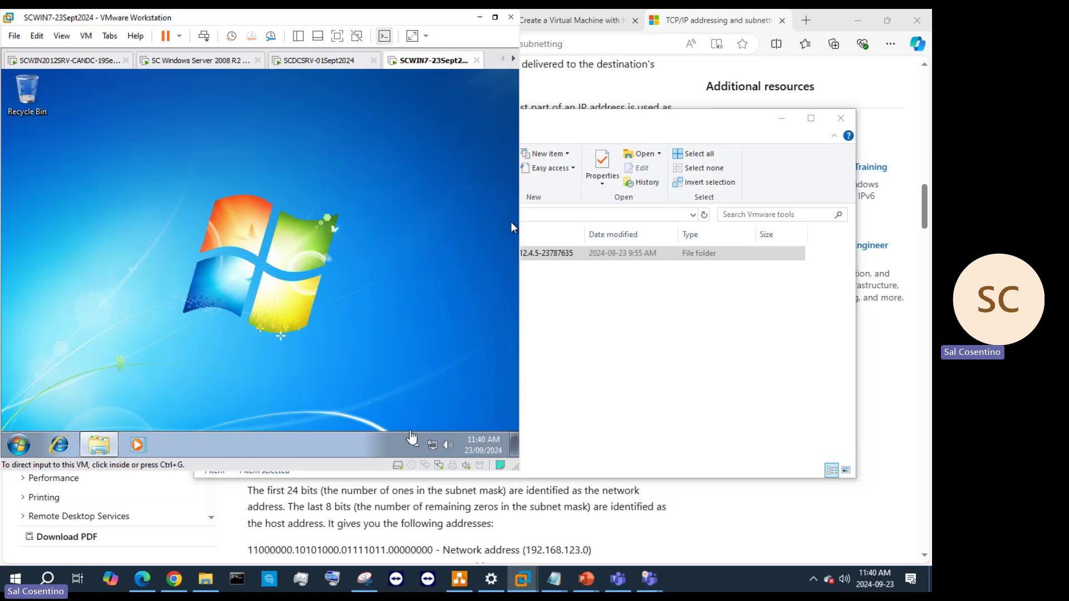
Check the hidden notification icons in the Windows 7 guest
click(419, 446)
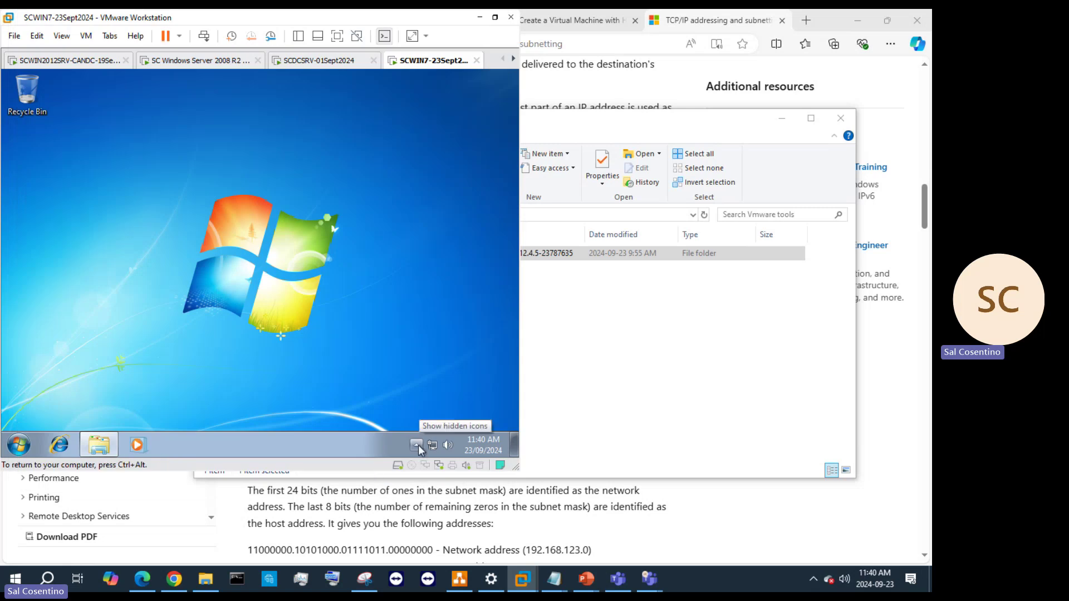
click(418, 445)
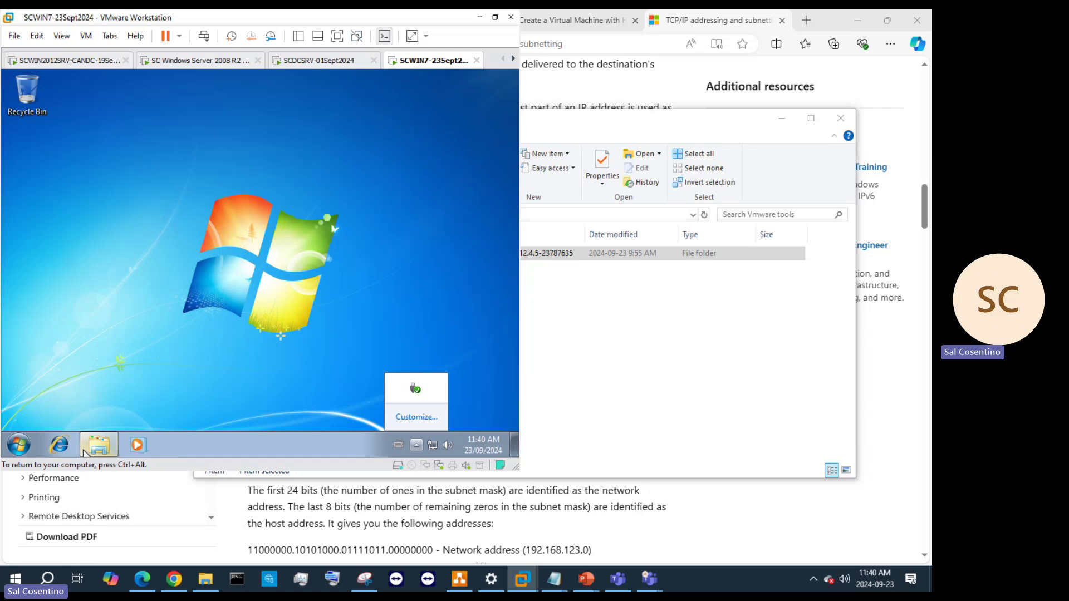
mouse_move(90, 452)
click(255, 347)
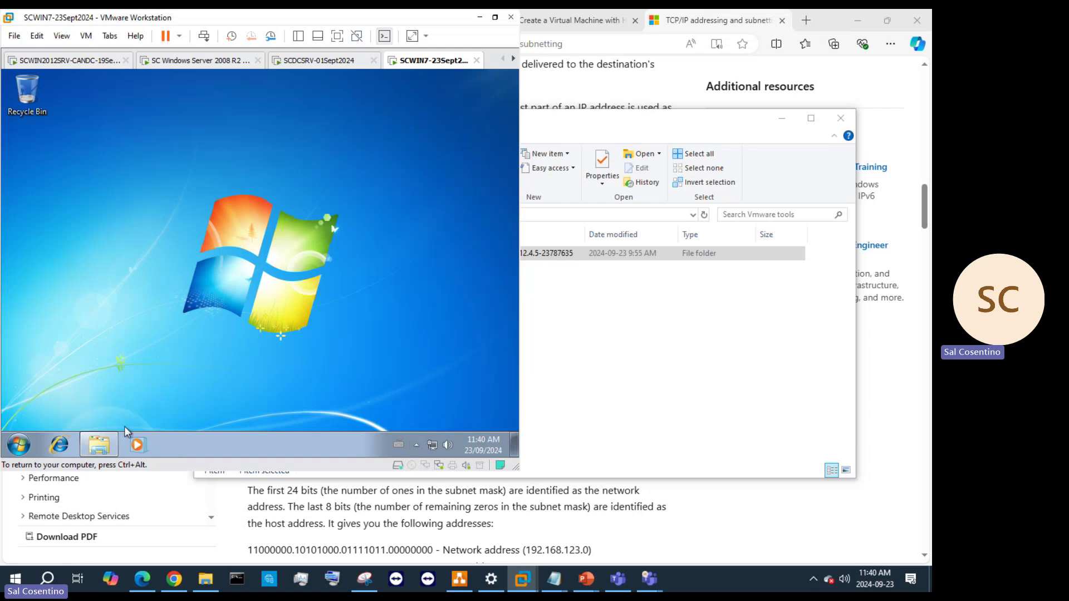
Look through the libraries and desktop in the guest's file browser and check its network connection status
click(101, 445)
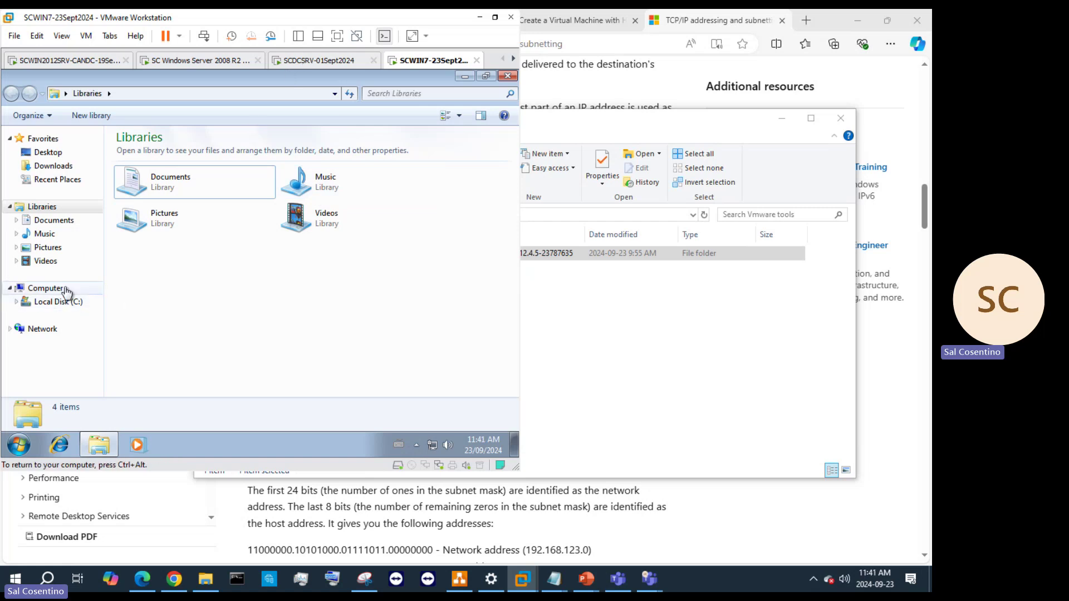
right_click(202, 302)
click(239, 347)
click(432, 445)
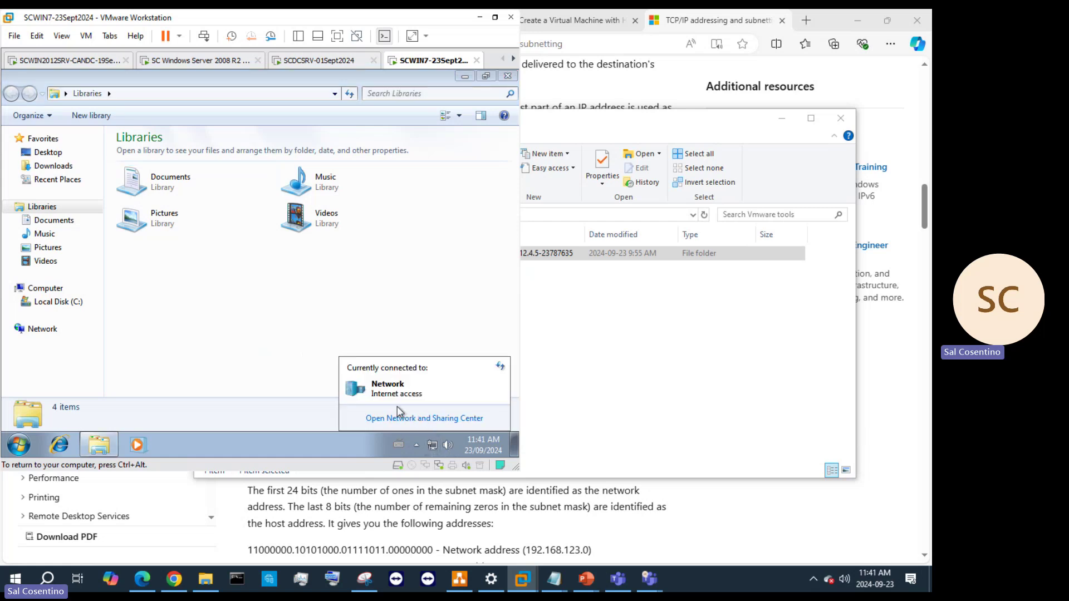
click(250, 289)
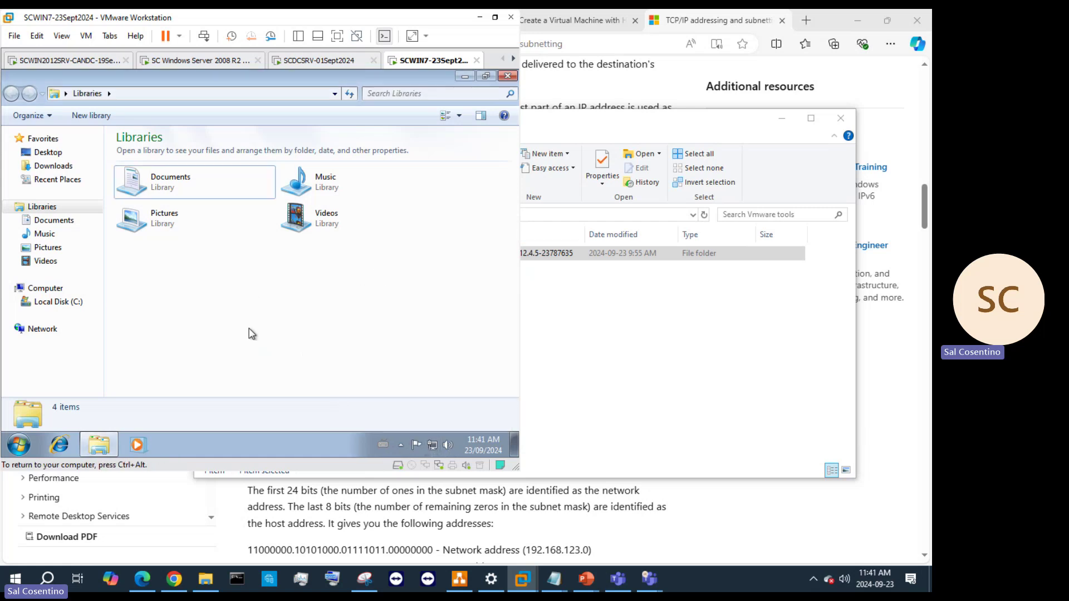
click(59, 153)
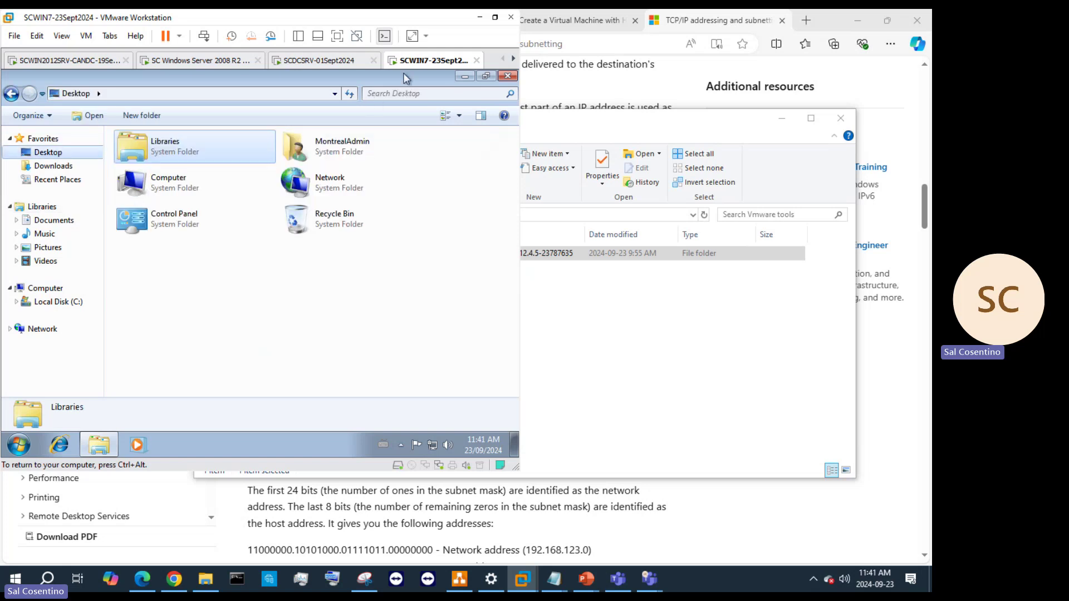
Open the guest's Network and Sharing Center and show its network adapters
click(25, 446)
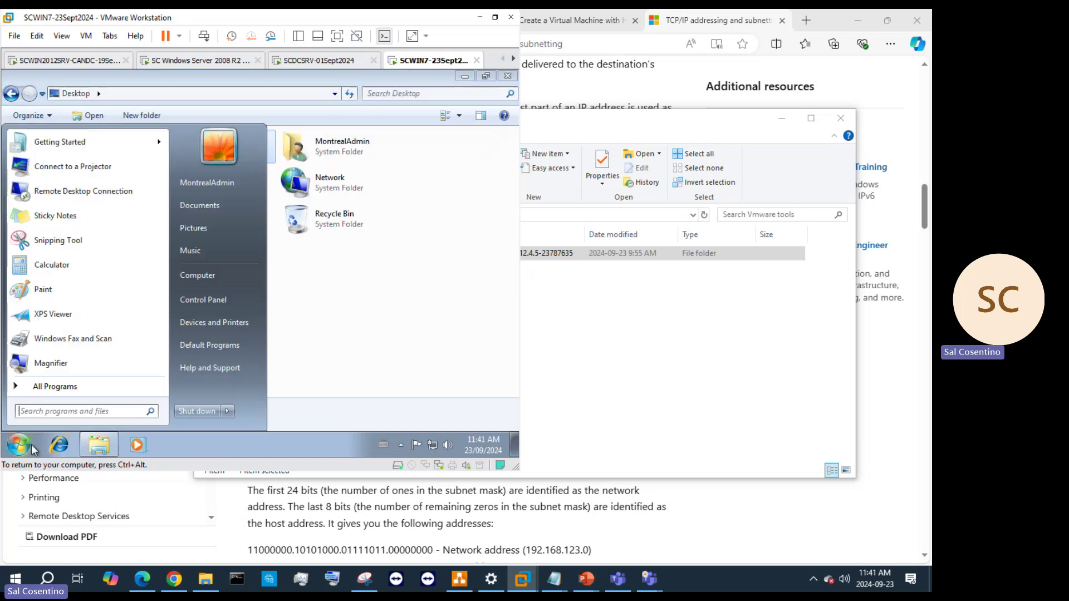
text(\\)
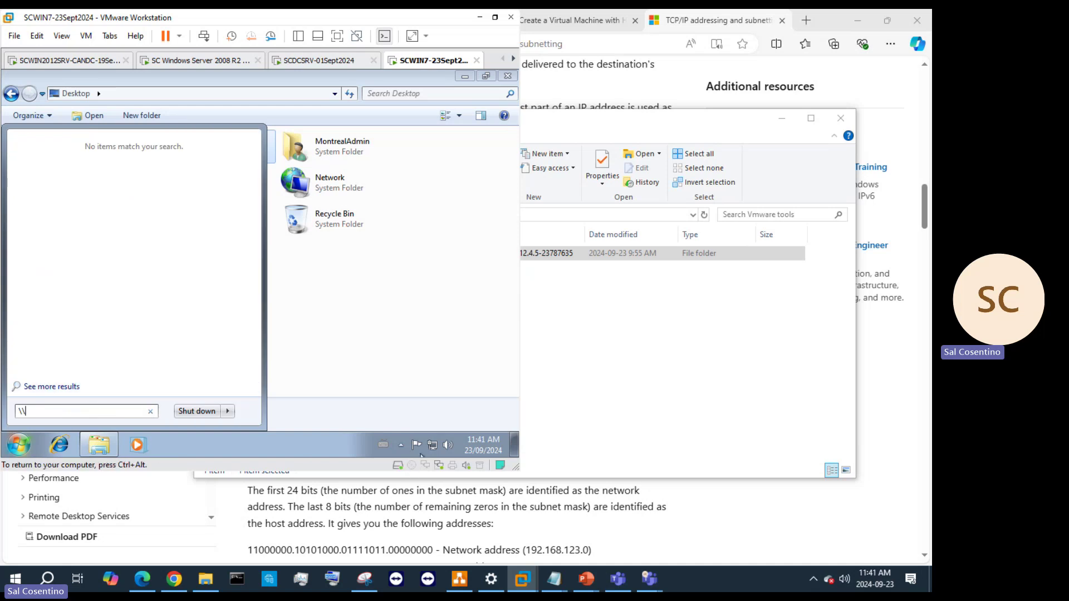
right_click(432, 445)
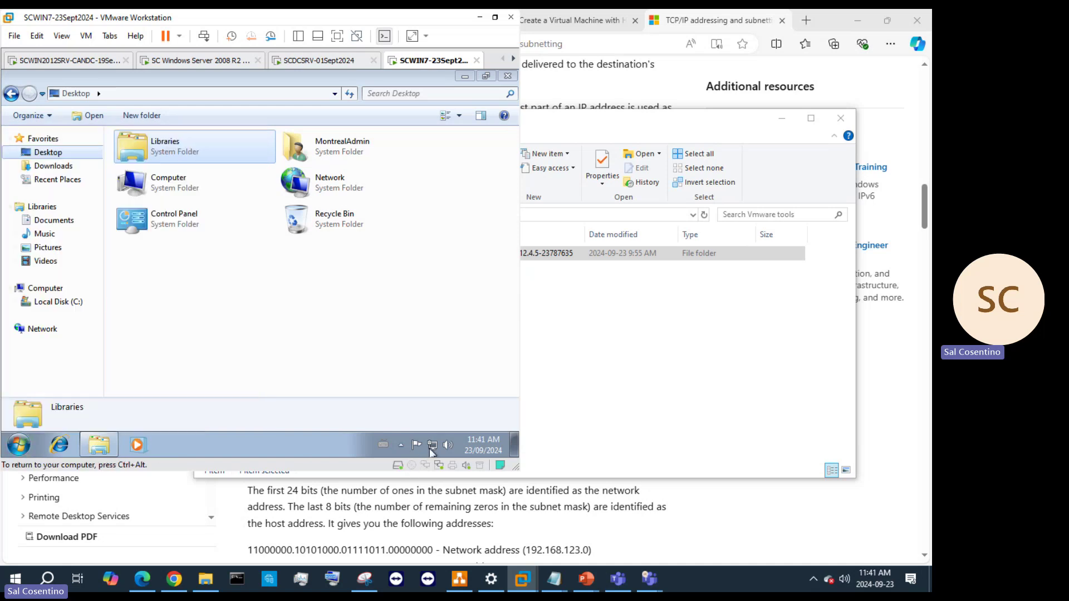
click(426, 439)
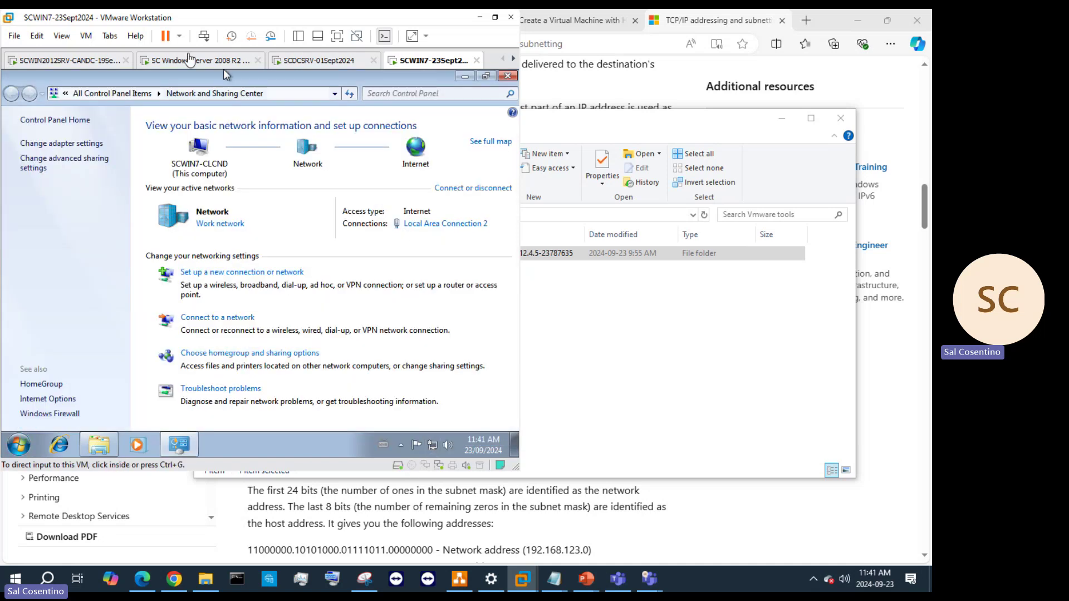
click(83, 144)
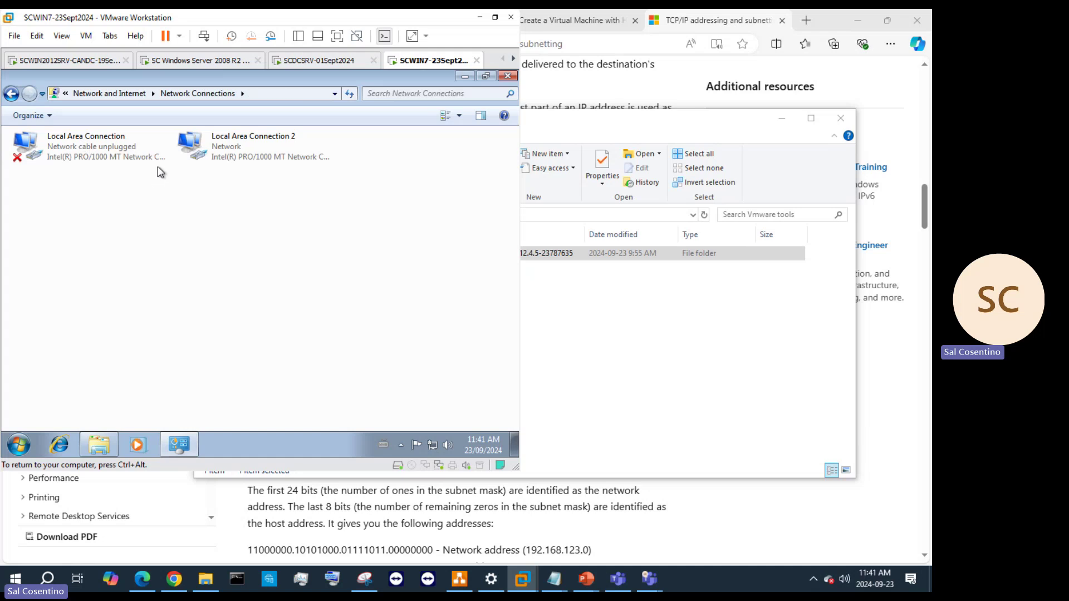
Open the properties of Local Area Connection and disable Internet Protocol Version 6 (TCP/IPv6)
click(121, 150)
right_click(119, 150)
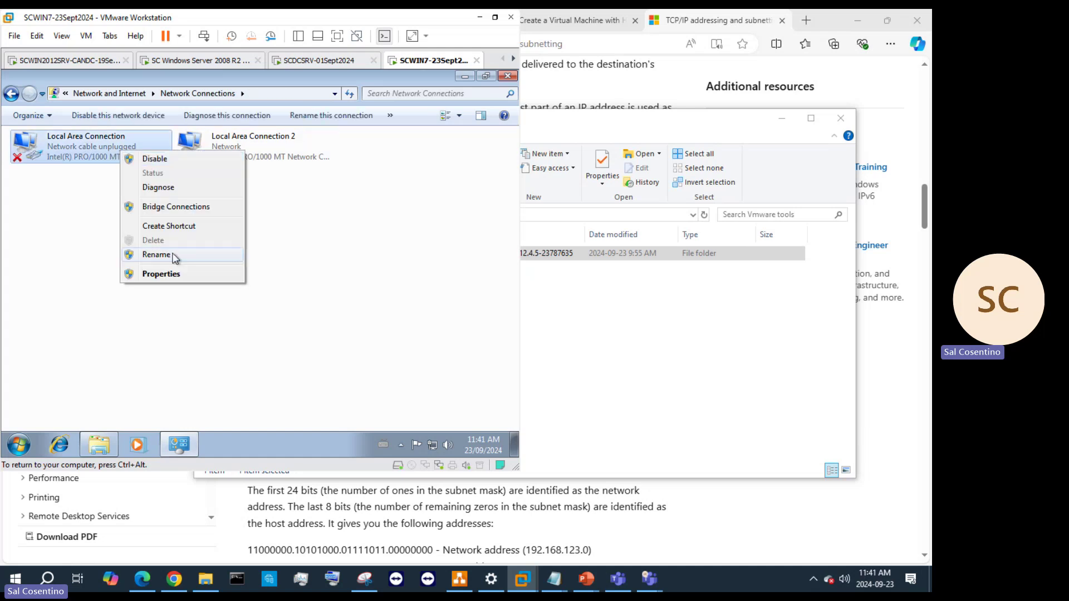
click(162, 276)
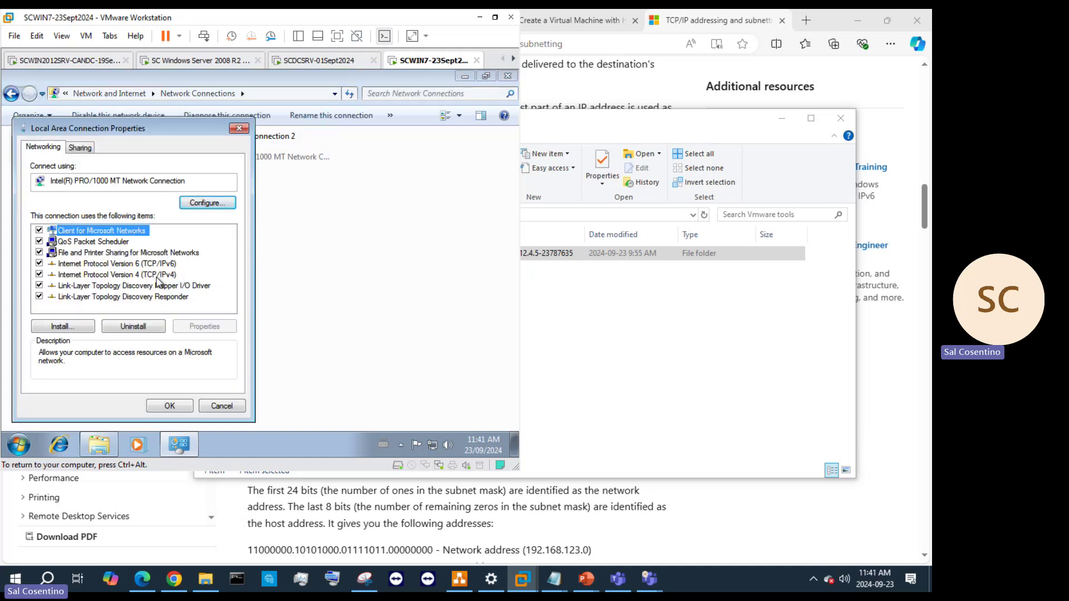
click(39, 264)
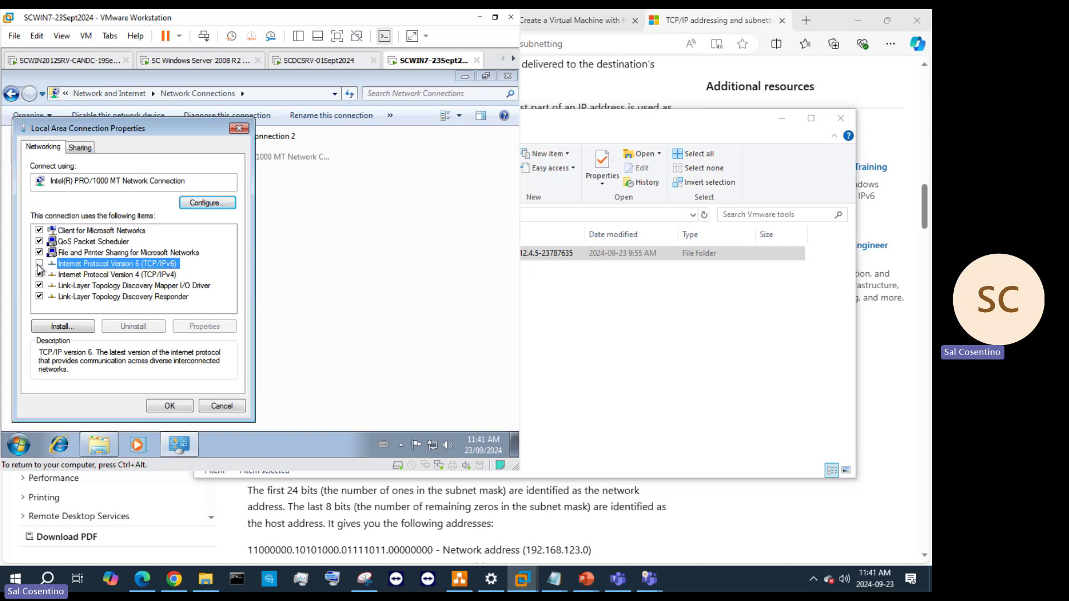
Open the connection's Internet Protocol Version 4 (TCP/IPv4) properties and switch to the SC Windows Server 2008 R2 virtual machine
click(112, 274)
click(196, 327)
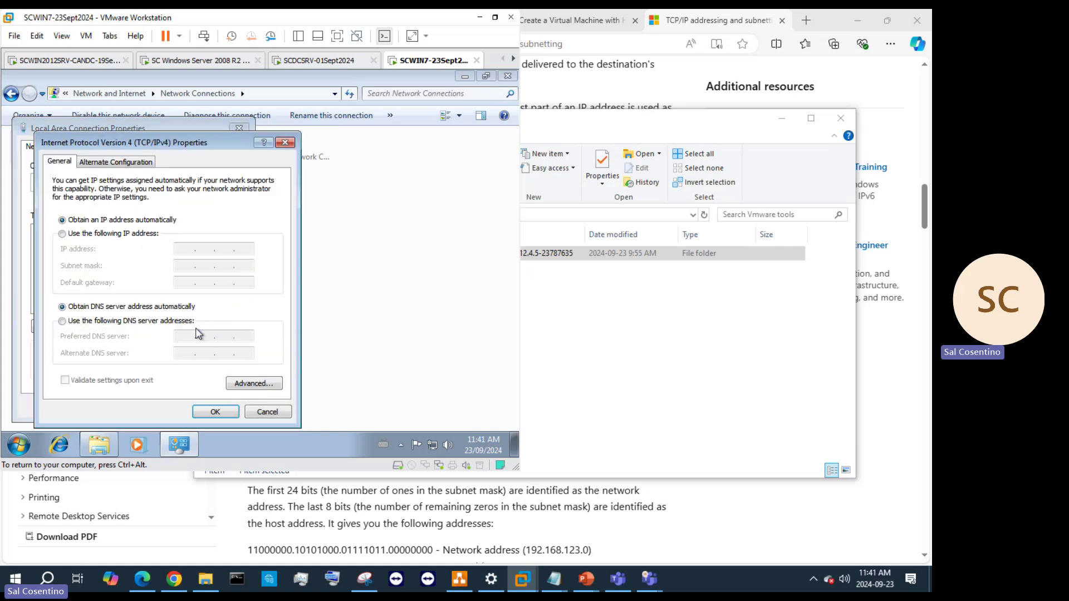
click(197, 60)
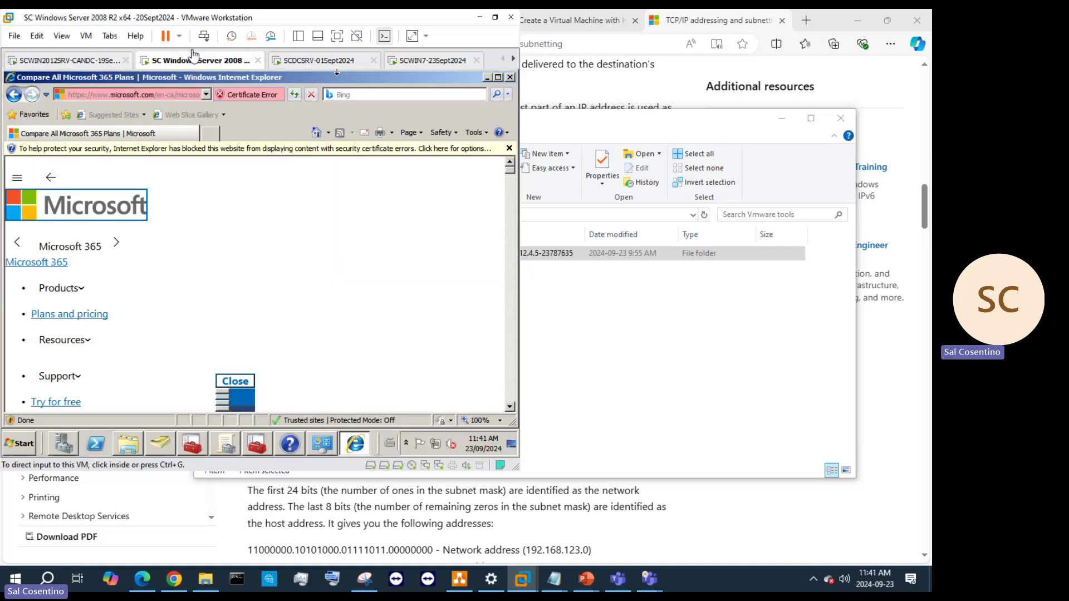
Switch to the SCDCSRV-01Sept2024 virtual machine and inspect its hardware settings, leaving them as they are
right_click(95, 60)
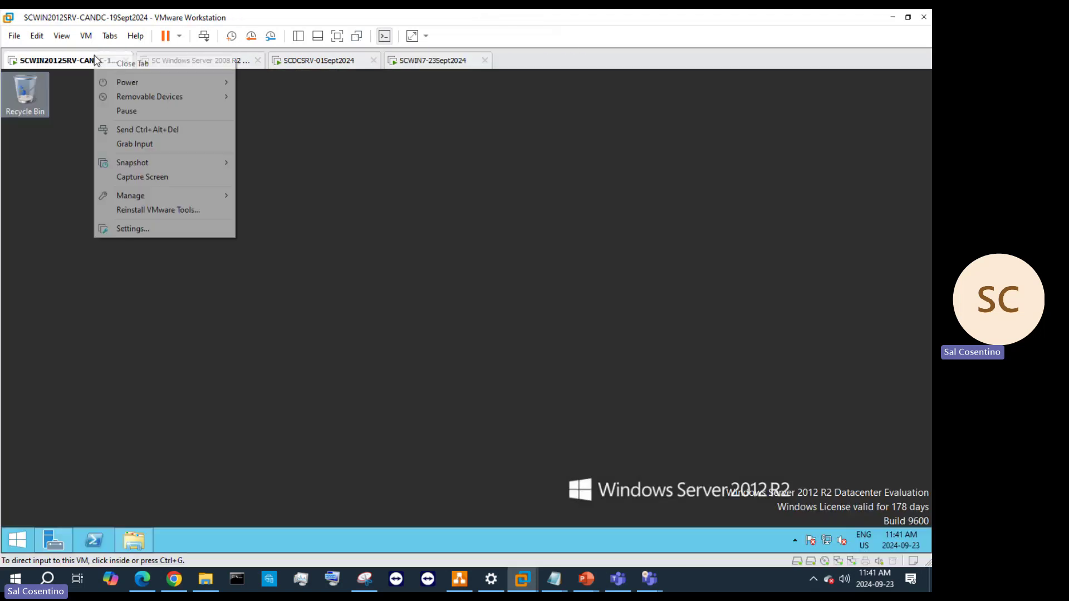
right_click(318, 60)
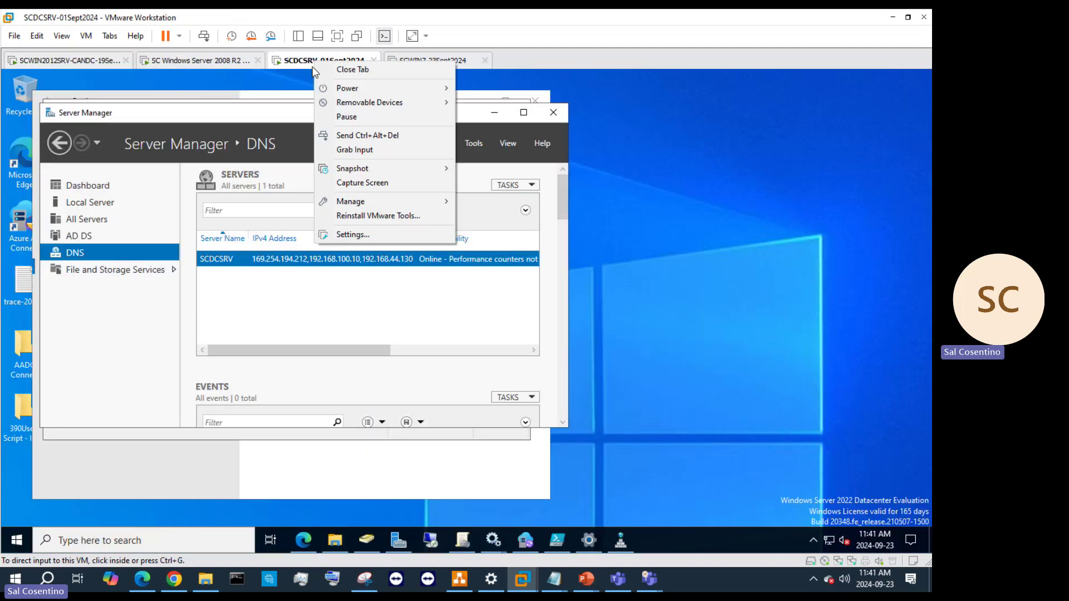
click(351, 235)
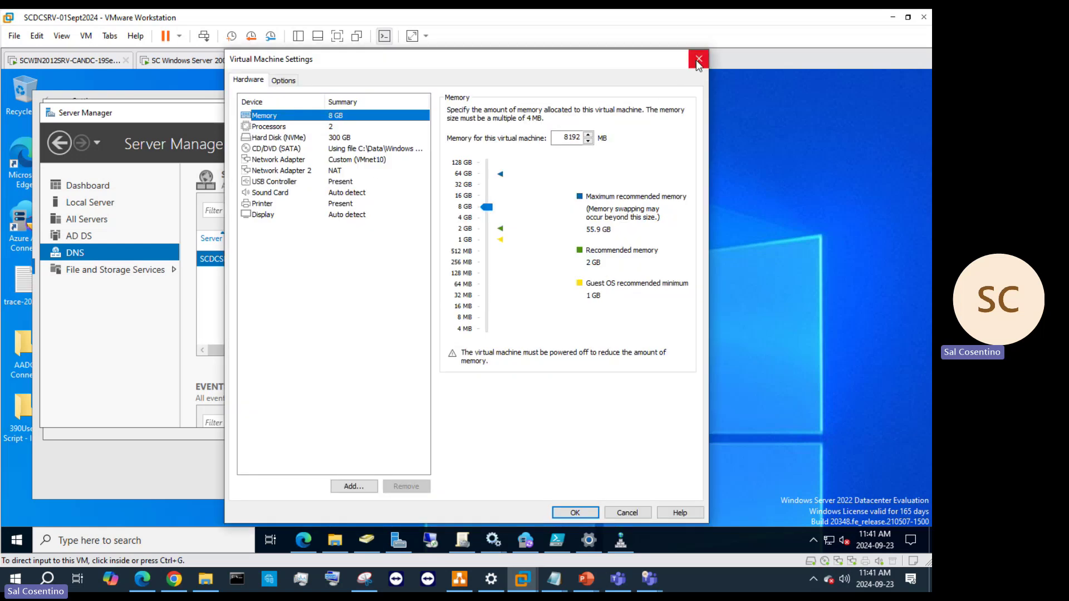
click(699, 59)
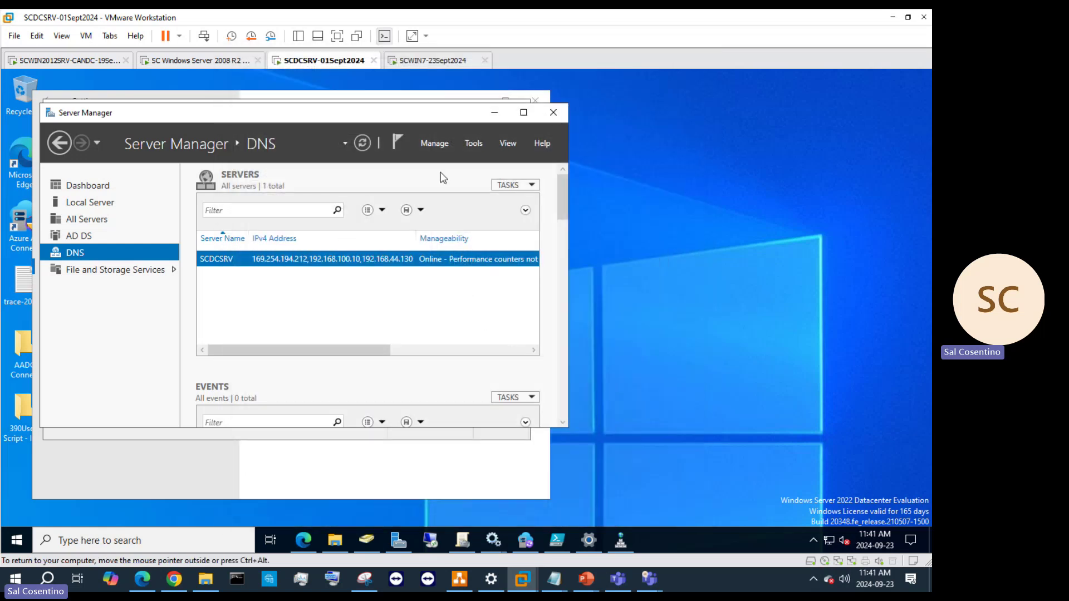
Open DNS Manager for the SCDCSRV server and show the host records in the italiacomputersinc2.local forward lookup zone
right_click(301, 260)
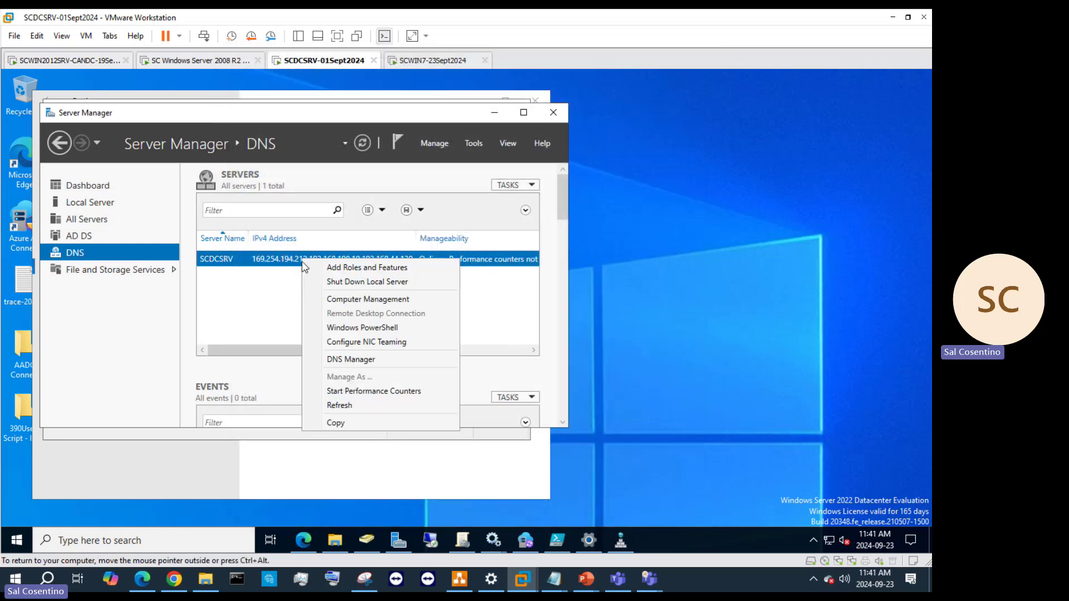
click(354, 359)
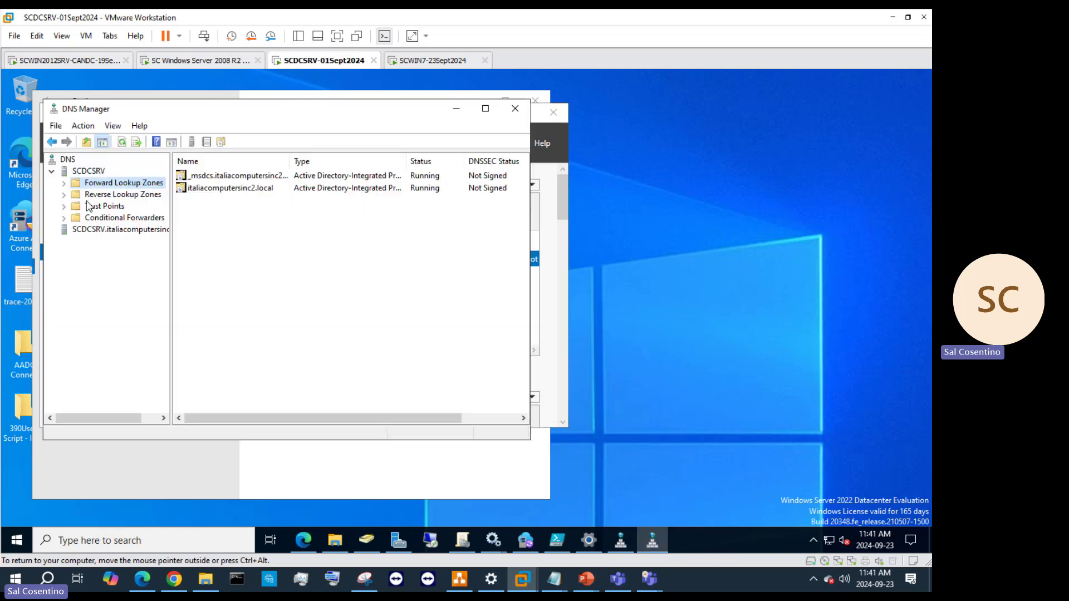
click(84, 198)
double_click(89, 183)
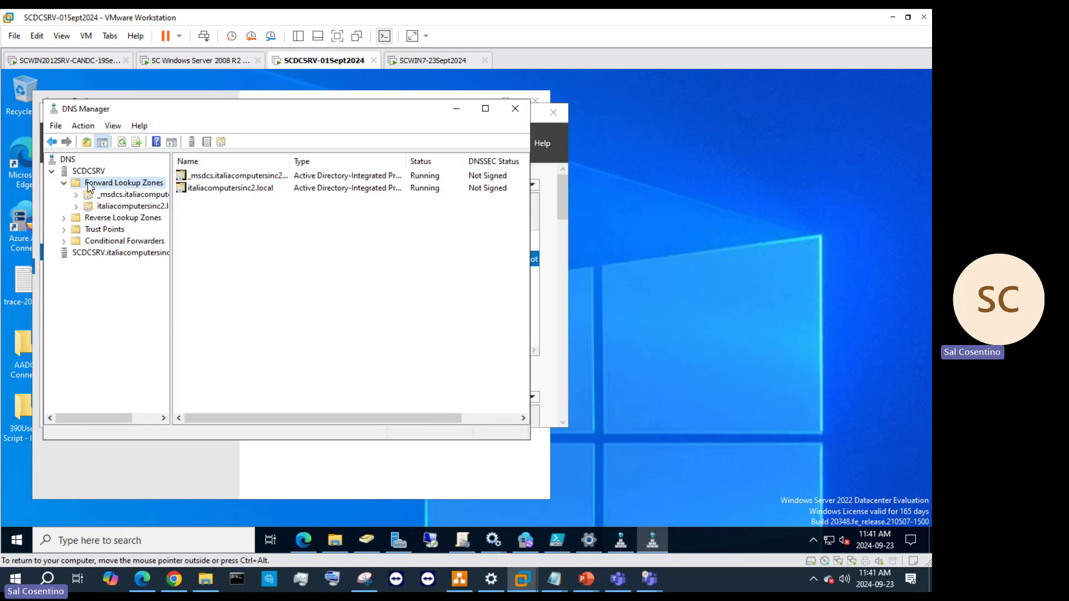
click(123, 209)
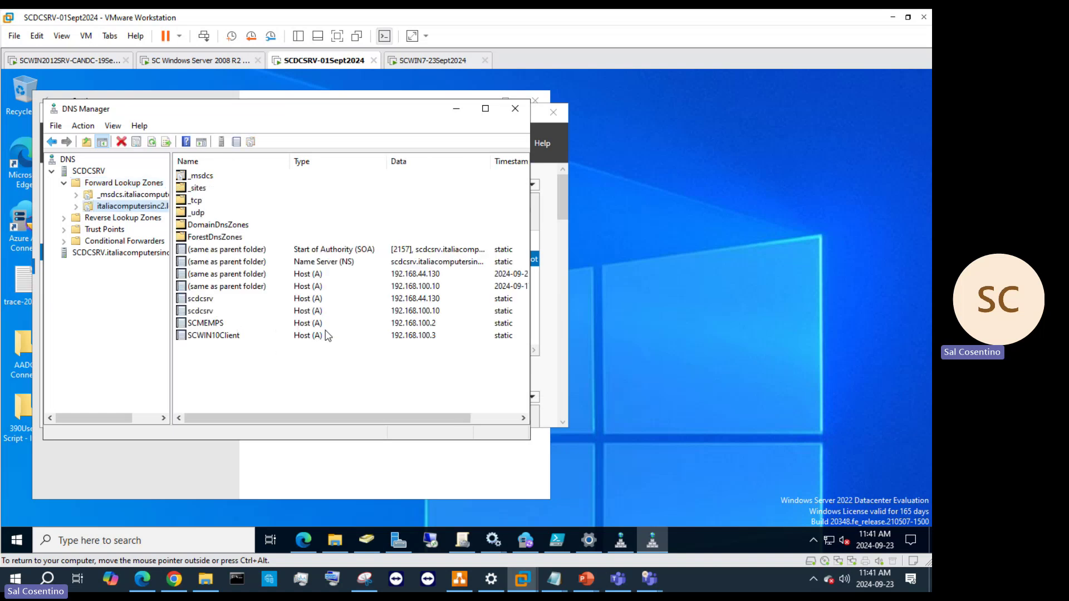
Return to the SCWIN7-23Sept2024 virtual machine and open the system properties of its computer
click(399, 63)
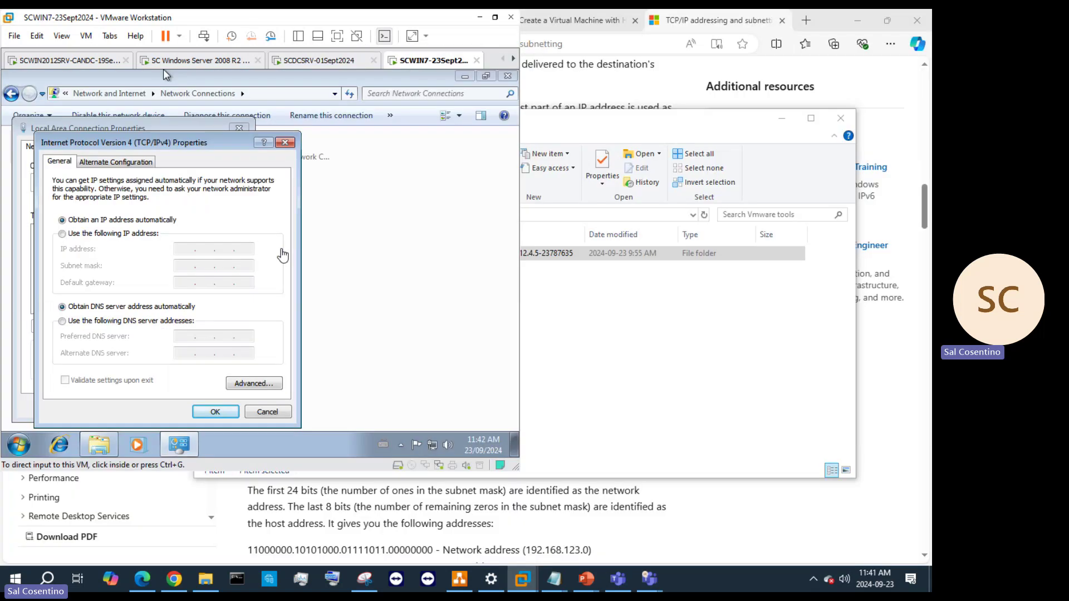
right_click(21, 446)
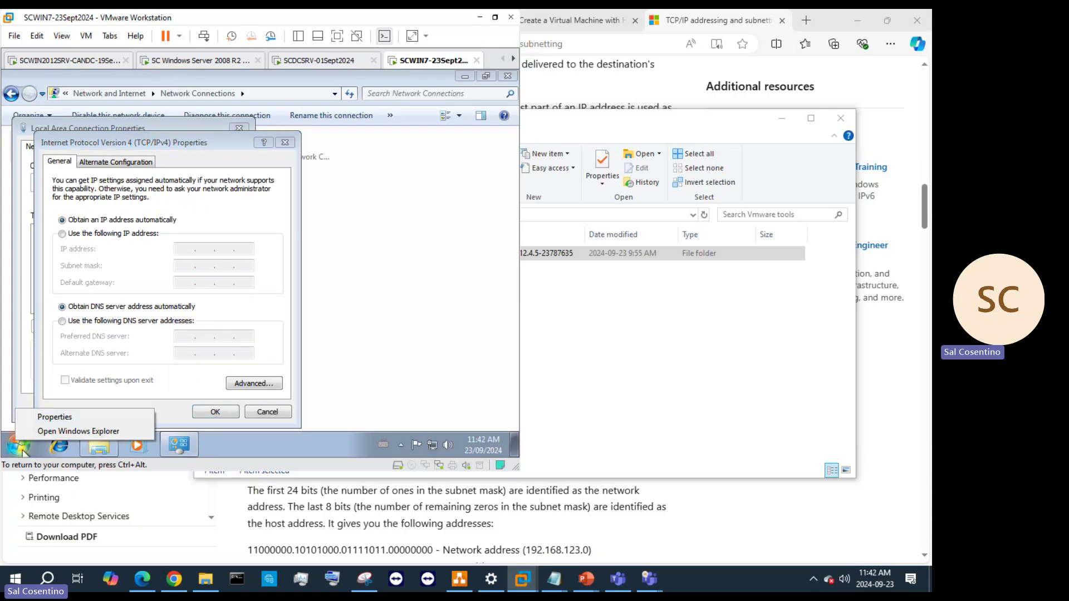
click(21, 448)
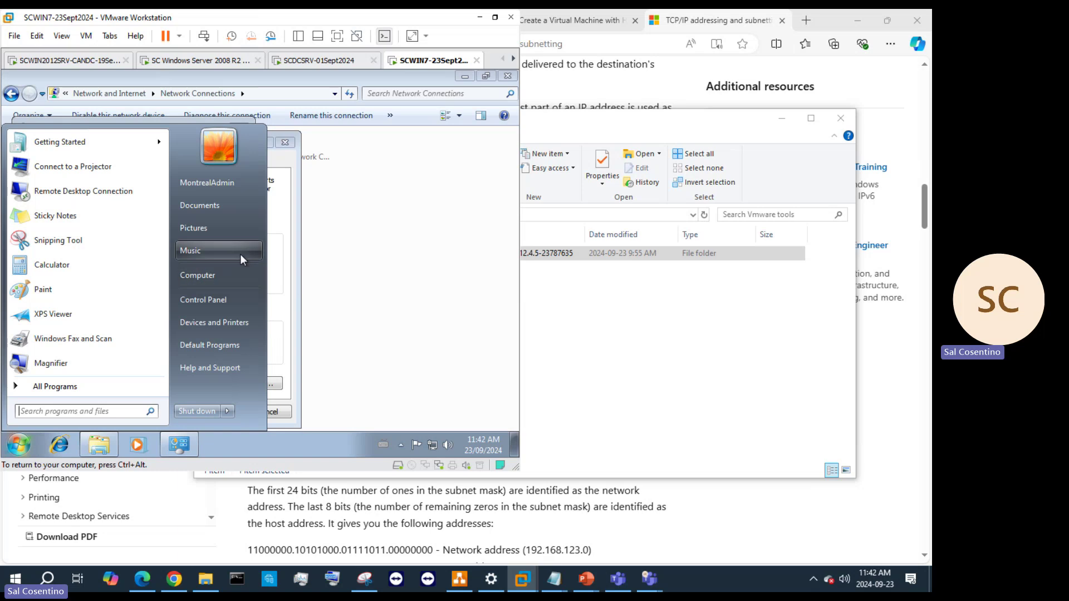
click(235, 275)
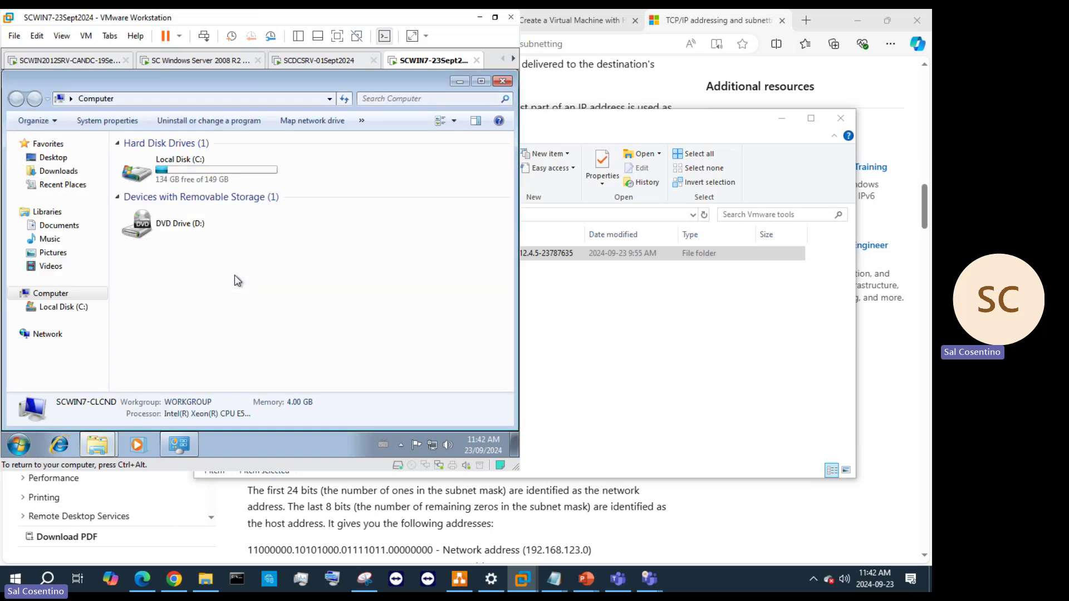
right_click(62, 293)
click(75, 285)
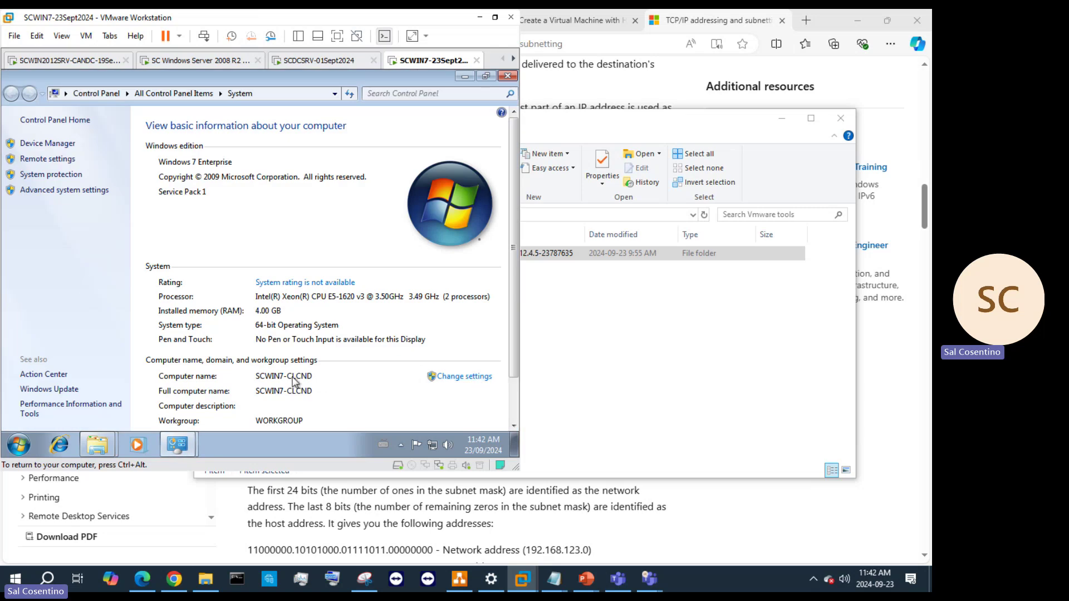
Check the full computer name in the computer name settings, close them and return to the Computer window in the file browser
click(454, 377)
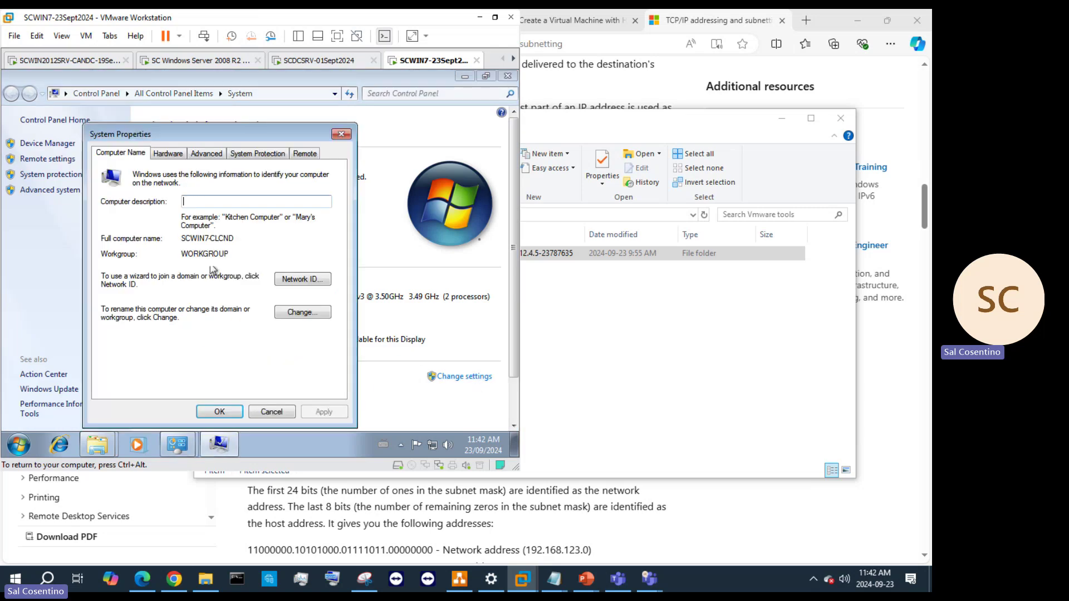
drag(250, 238, 182, 231)
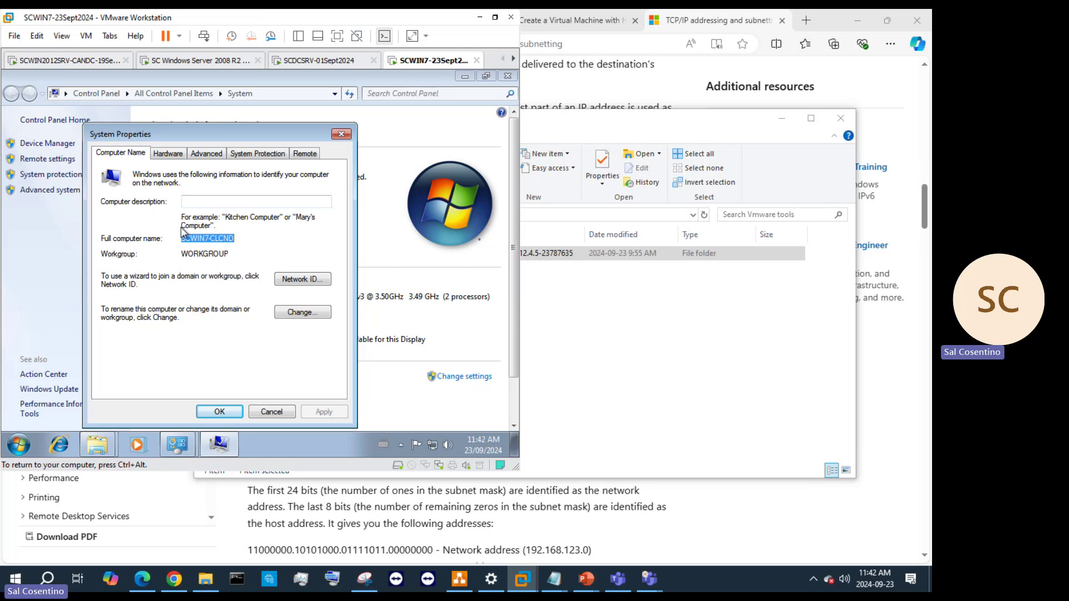
click(341, 134)
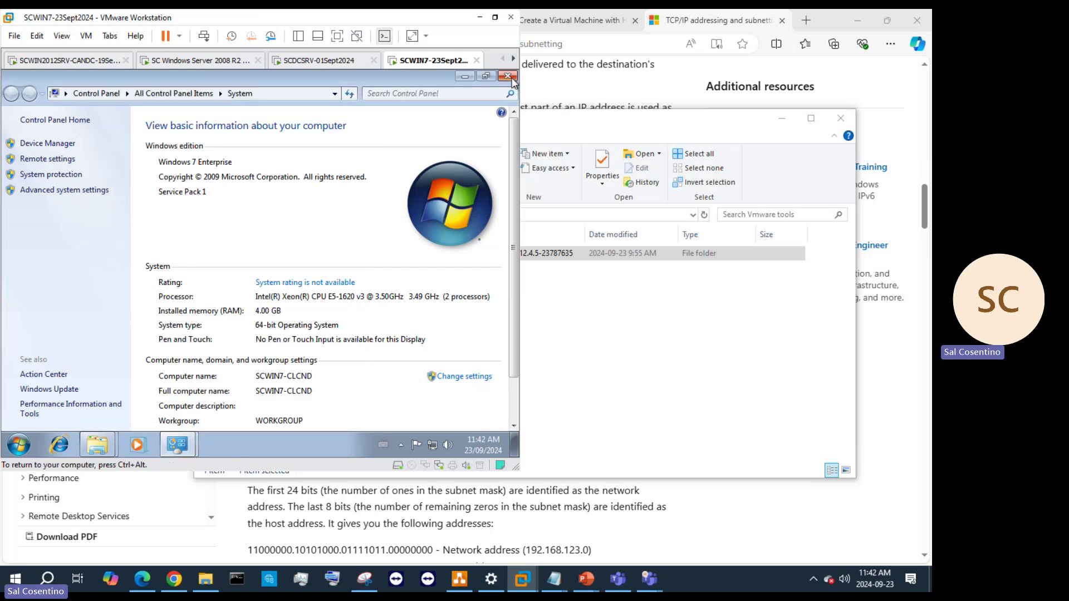
key(super+e)
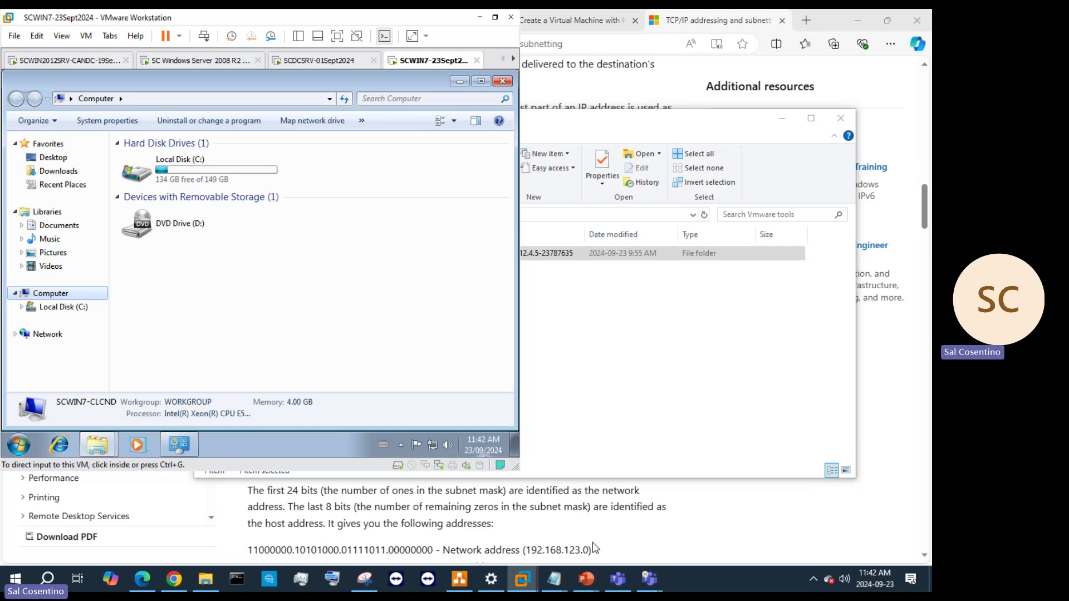
Switch to the SCDCSRV-01Sept2024 virtual machine and start a new host record in the italiacomputersinc2.local forward lookup zone
mouse_move(522, 579)
mouse_move(535, 537)
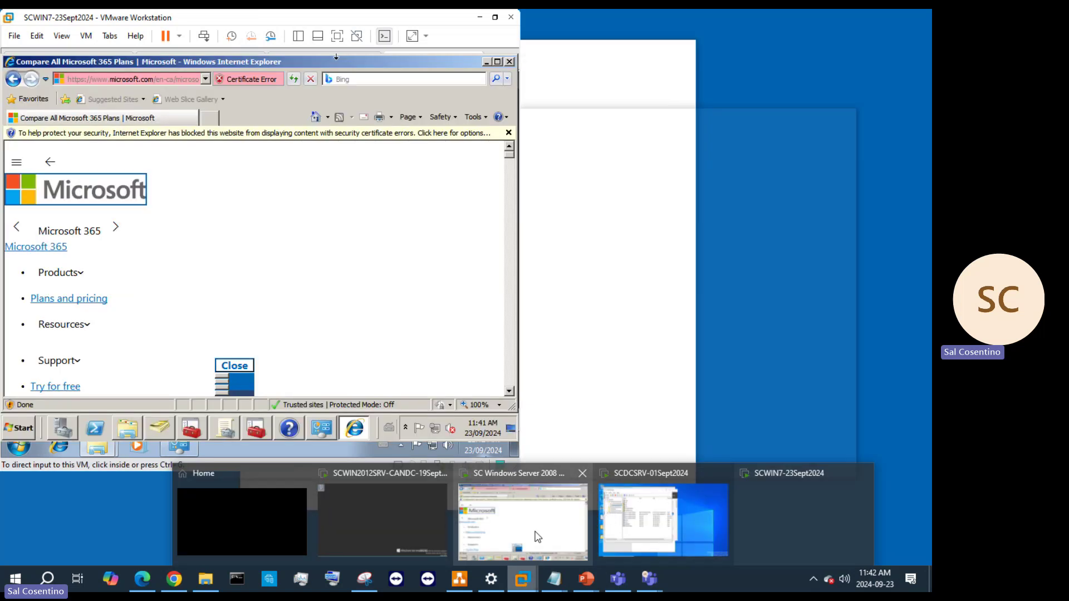
mouse_move(667, 534)
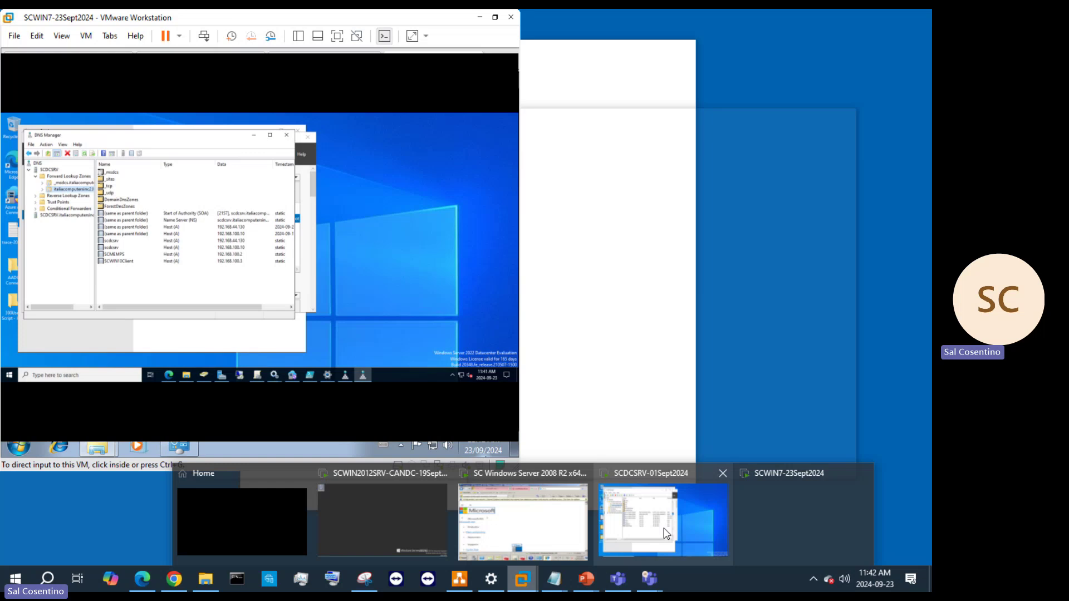
click(667, 533)
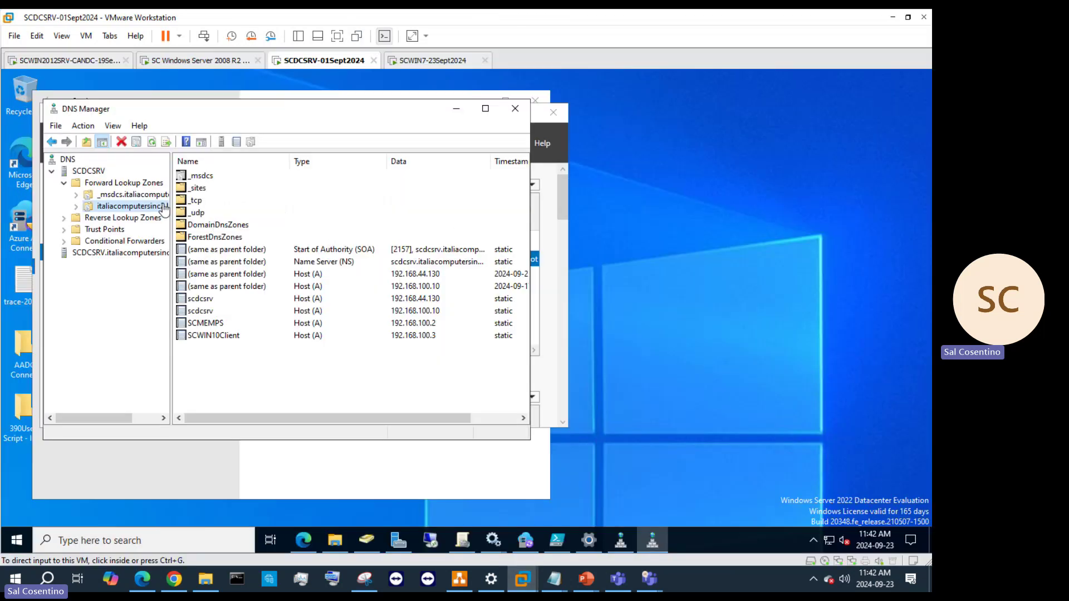
click(141, 206)
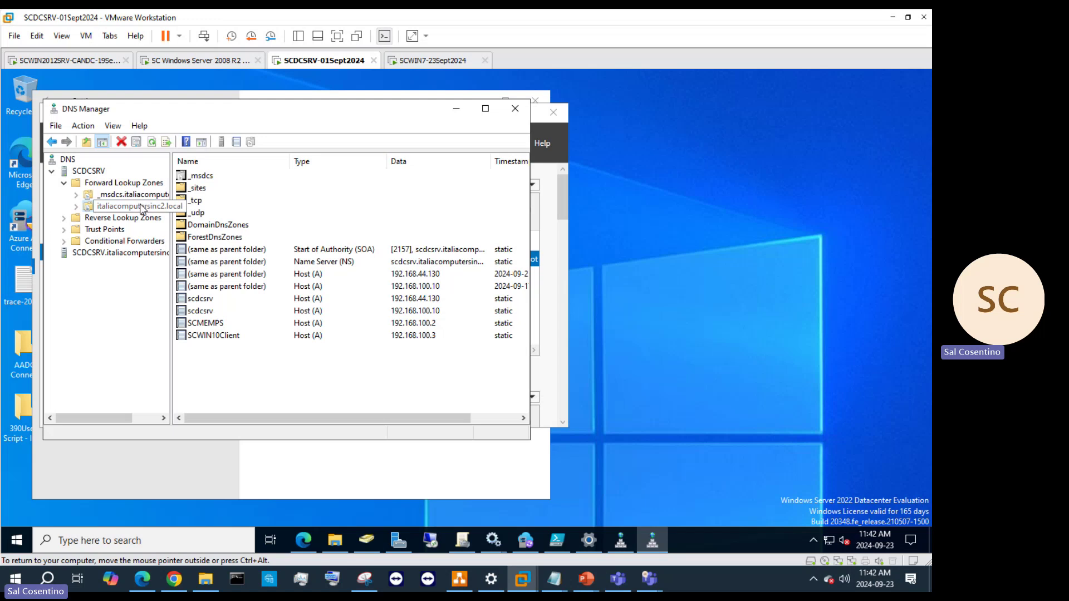
right_click(141, 206)
click(217, 237)
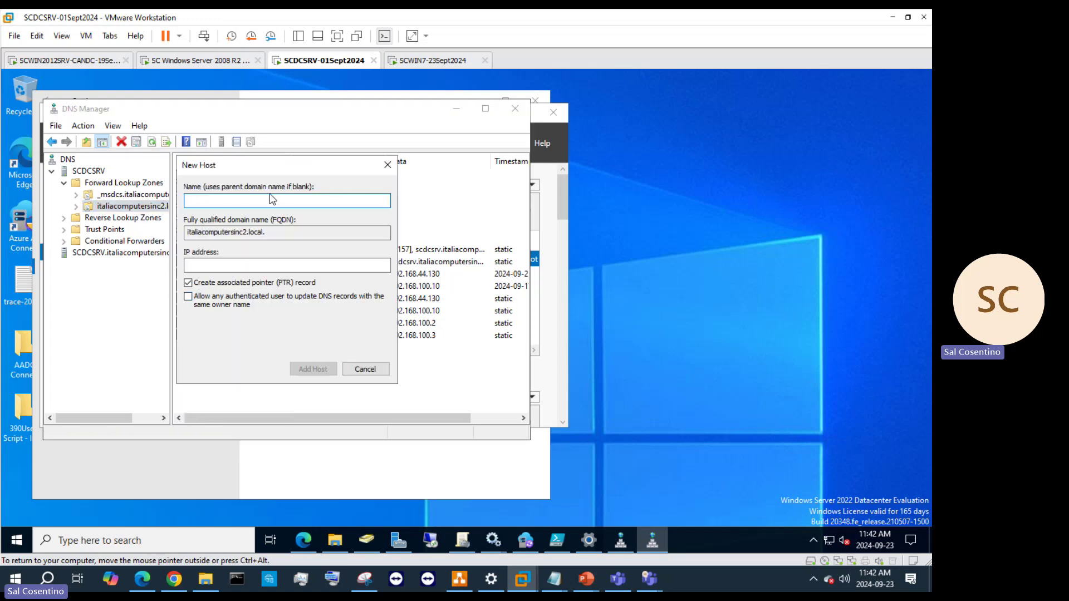
right_click(271, 198)
click(249, 199)
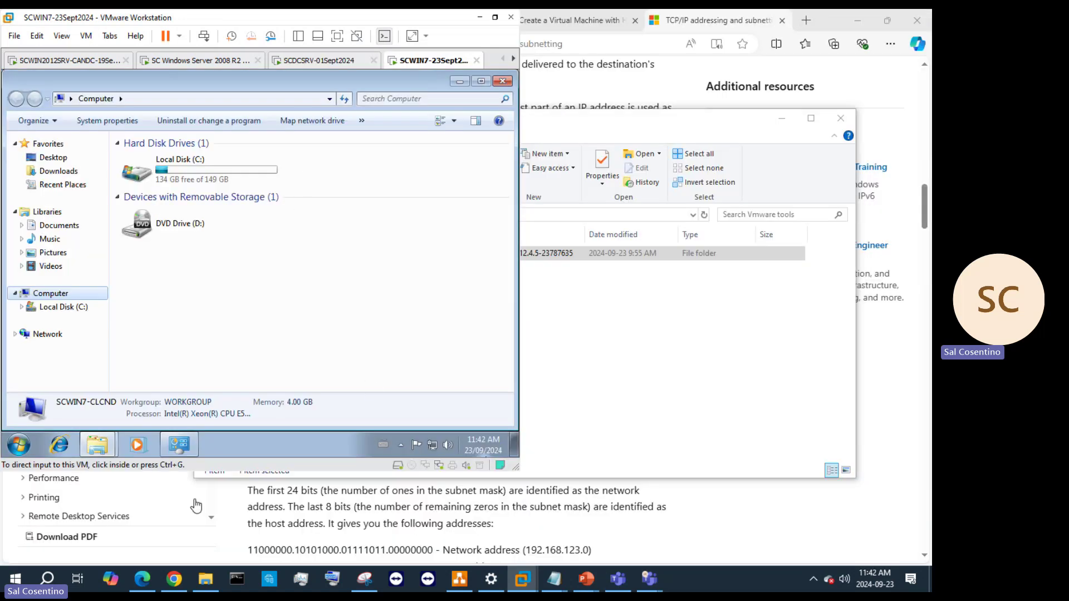
click(189, 448)
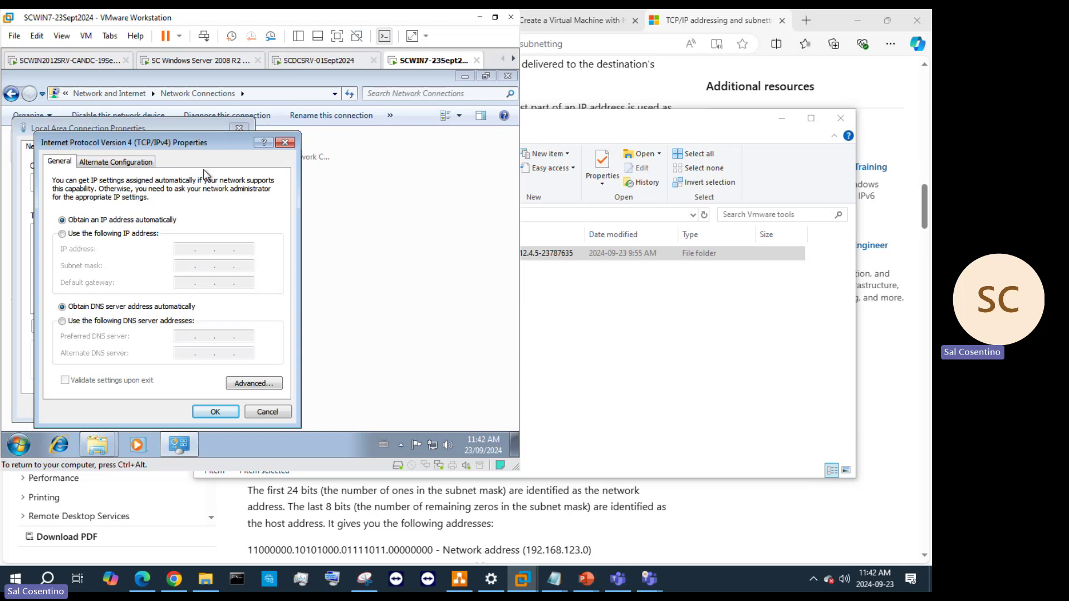
right_click(19, 445)
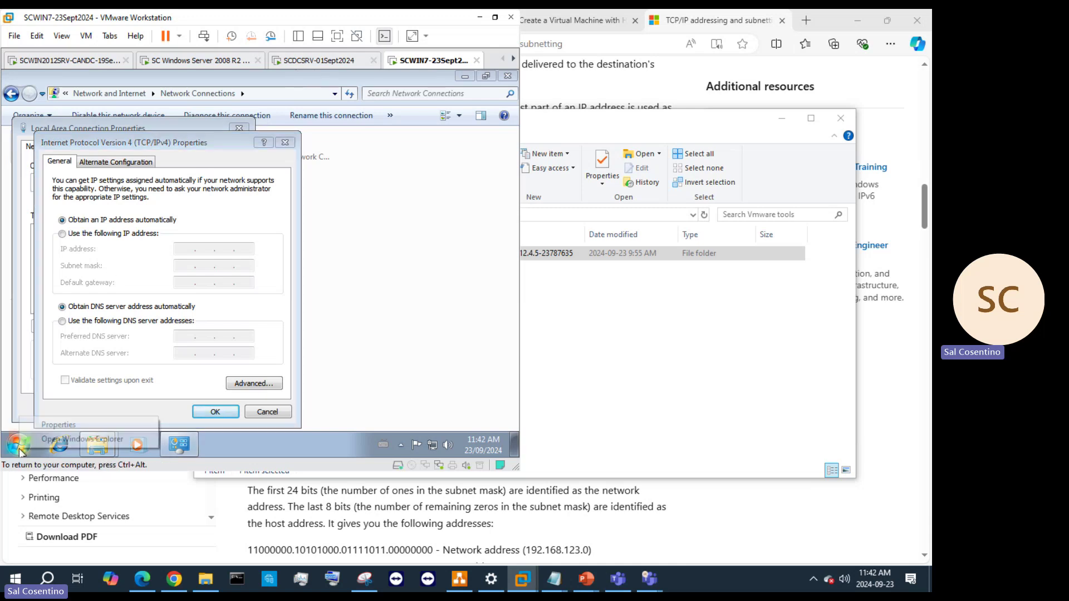
click(56, 424)
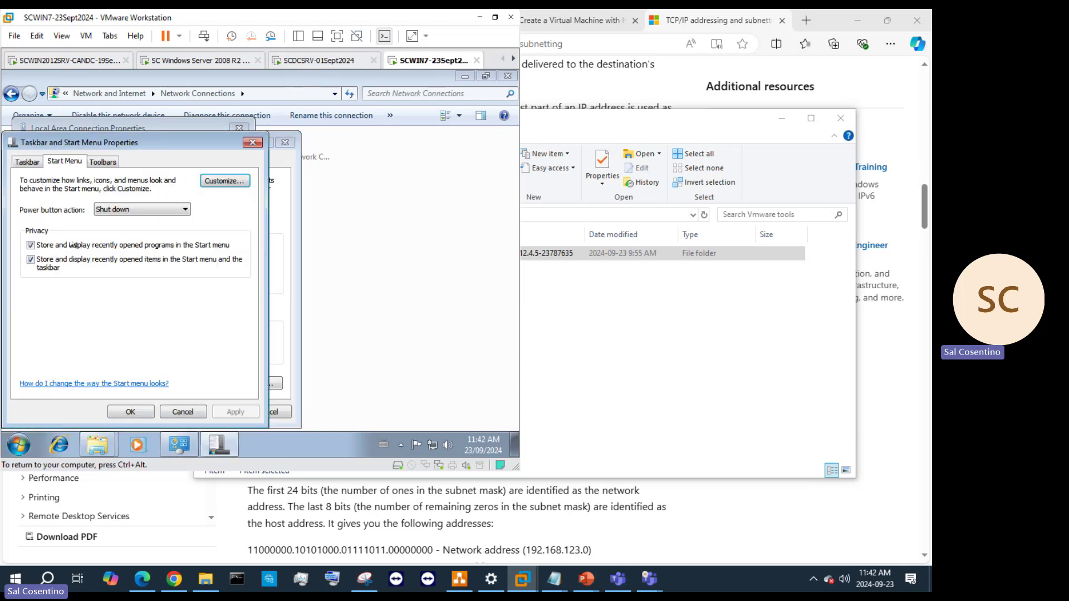
click(252, 142)
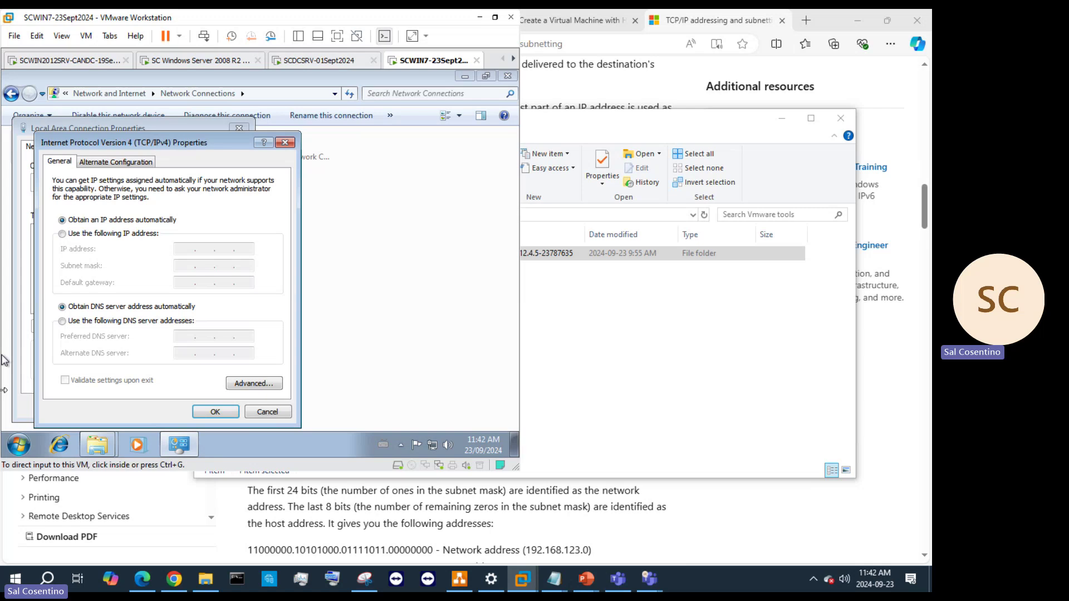
Look up the Windows 7 machine's computer name in its Computer window and close that window
click(100, 448)
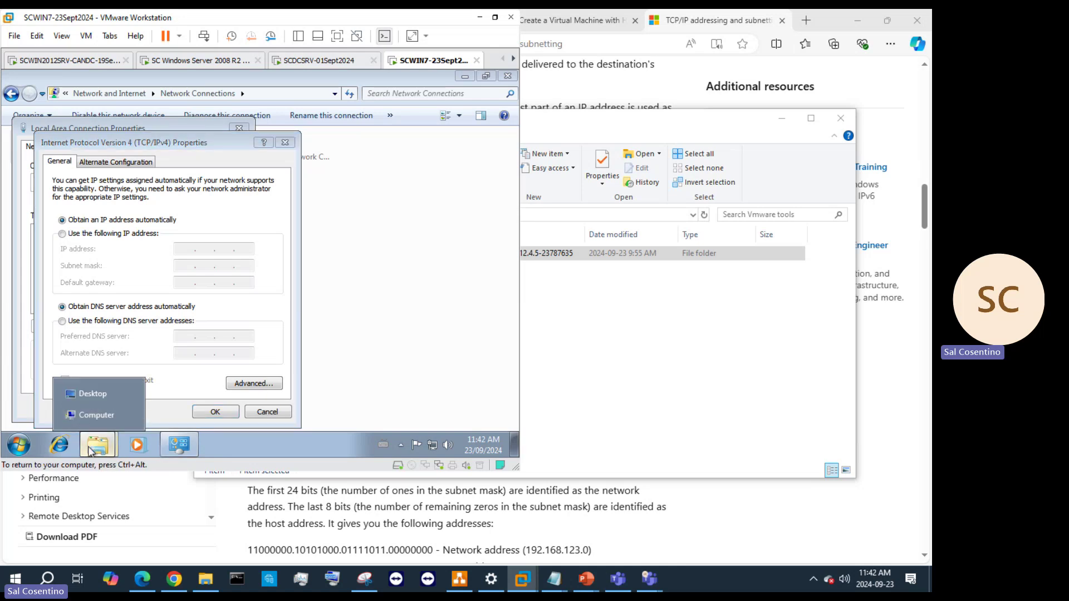
click(89, 447)
click(94, 448)
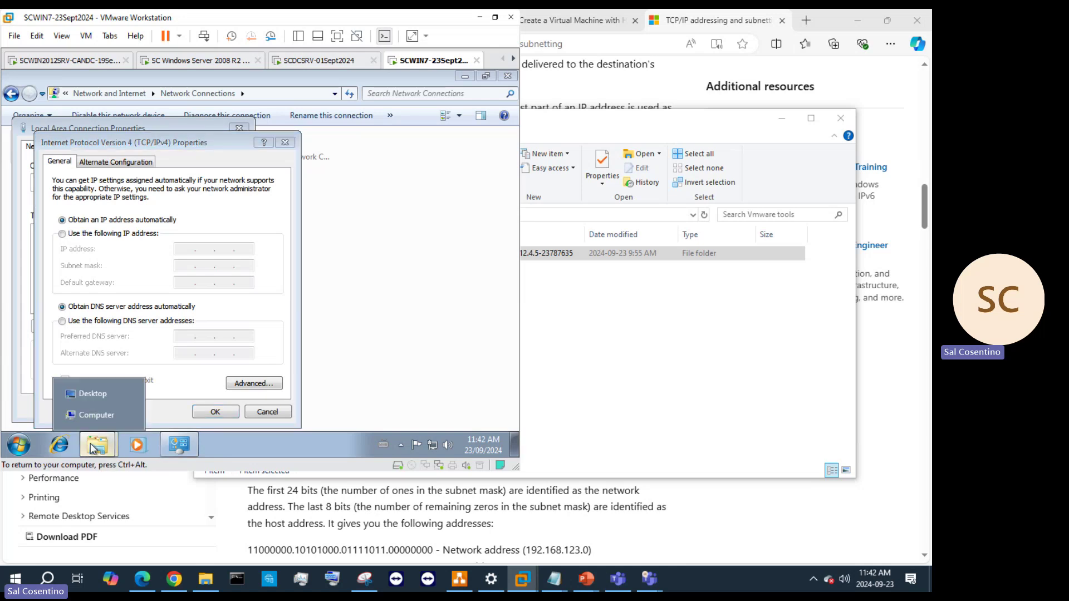
click(114, 415)
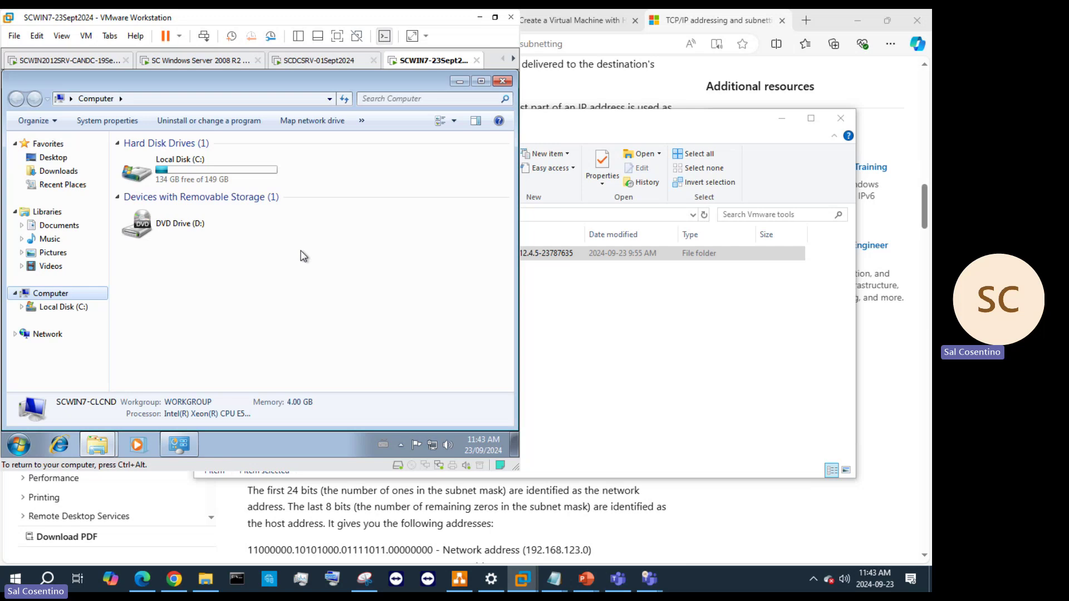
click(501, 82)
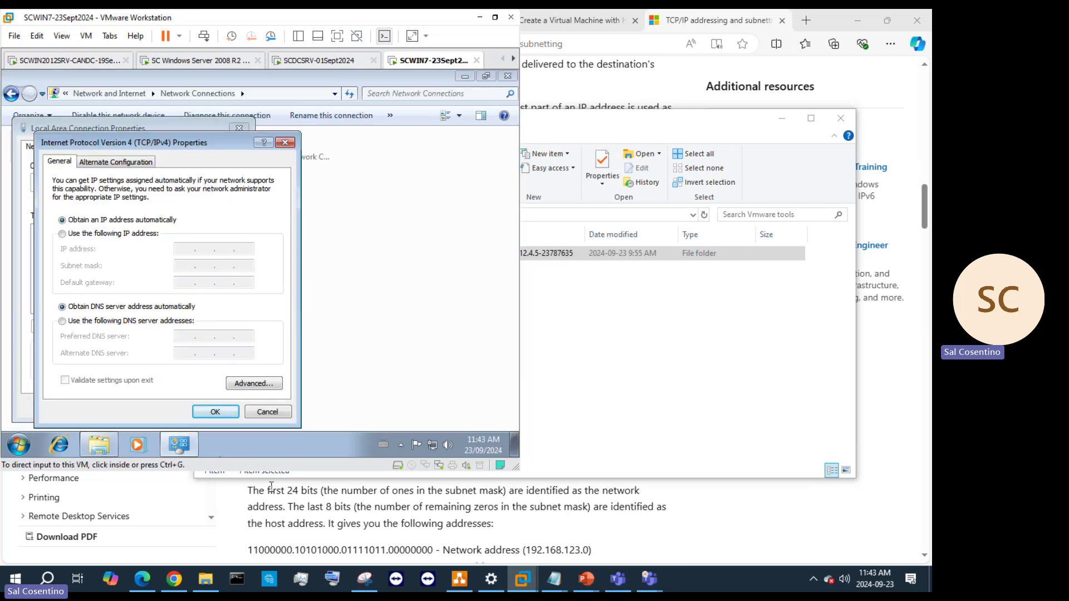
Return to the SCDCSRV-01Sept2024 virtual machine and name the new DNS host SCWIN7-CLCND
click(298, 61)
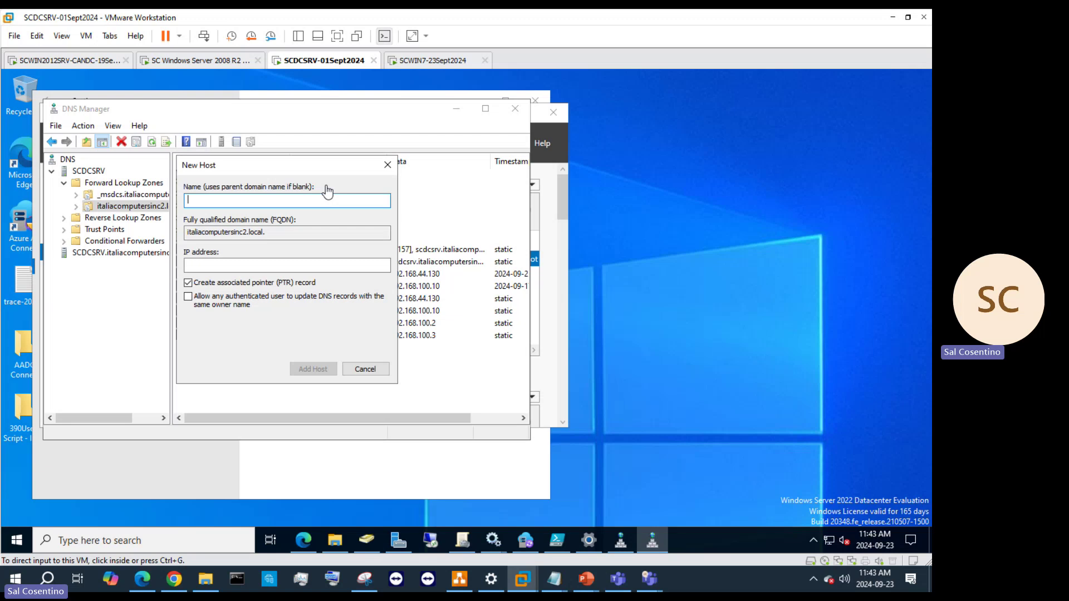
click(275, 201)
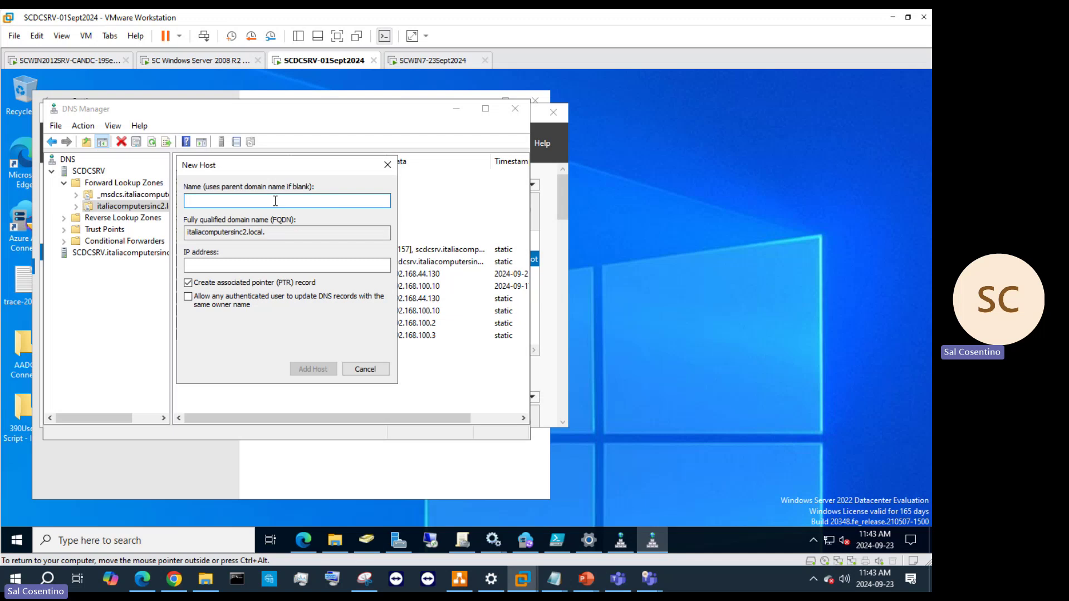
text(SCWIN7)
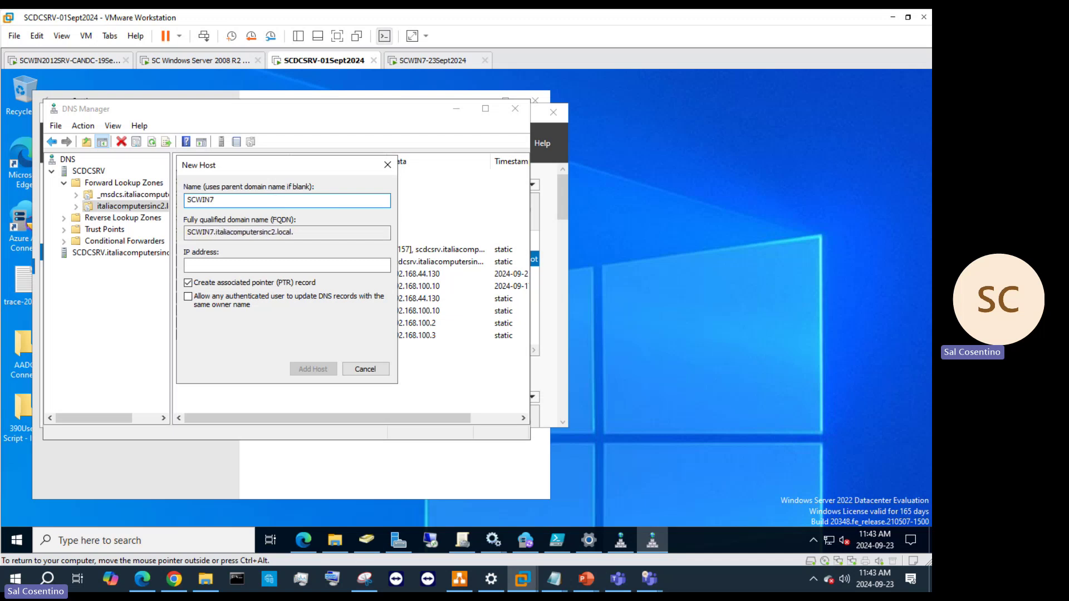
text(-CLCND)
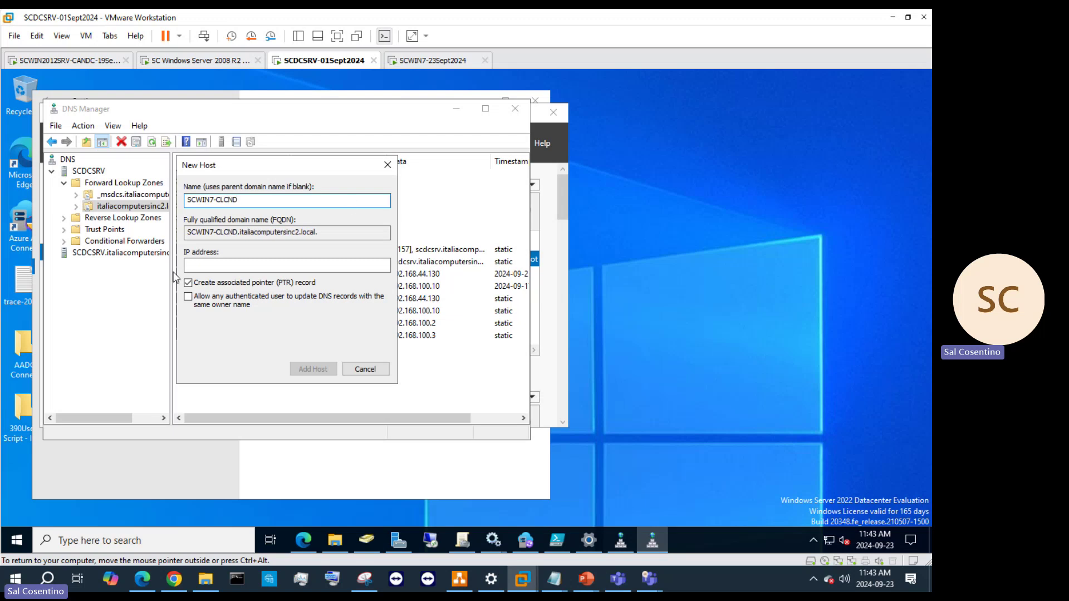
Set the host's IP address to 192.168.100.5, add it with an associated pointer record, and finish adding hosts
click(230, 262)
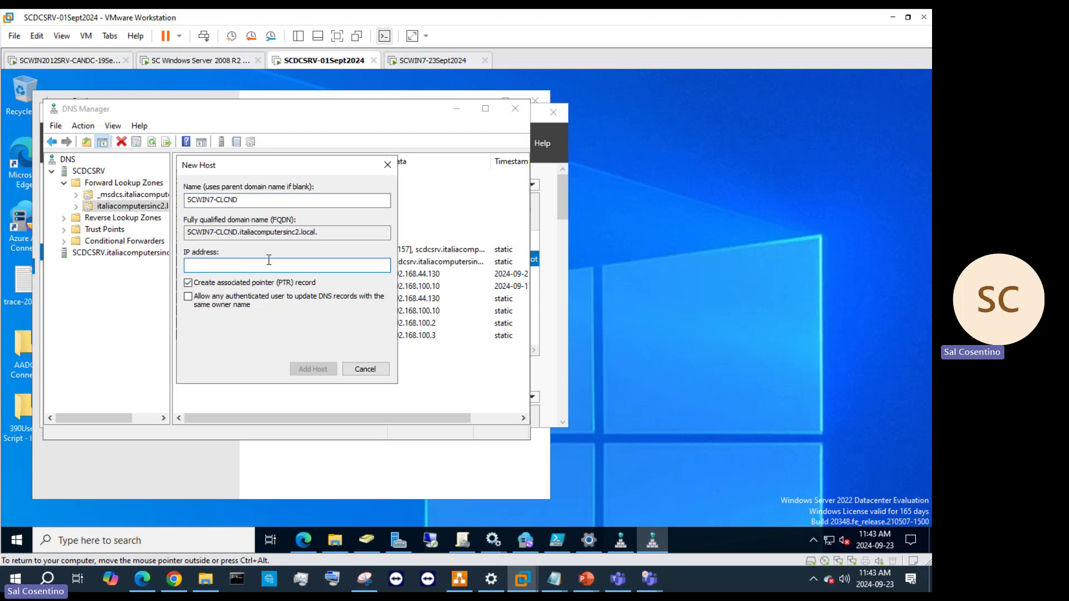
text(2.168.100.5)
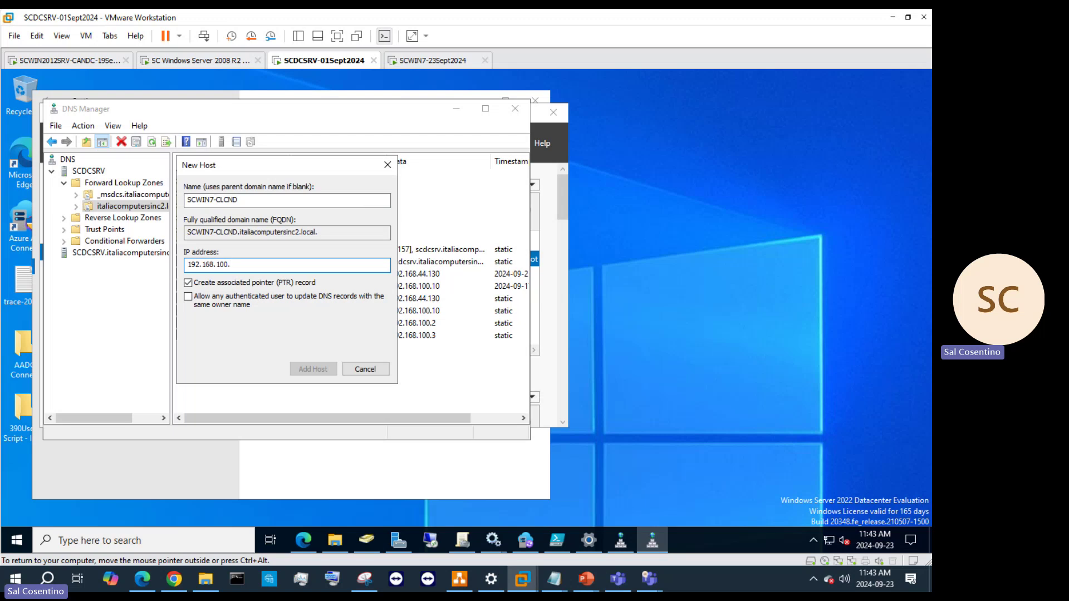
text(5)
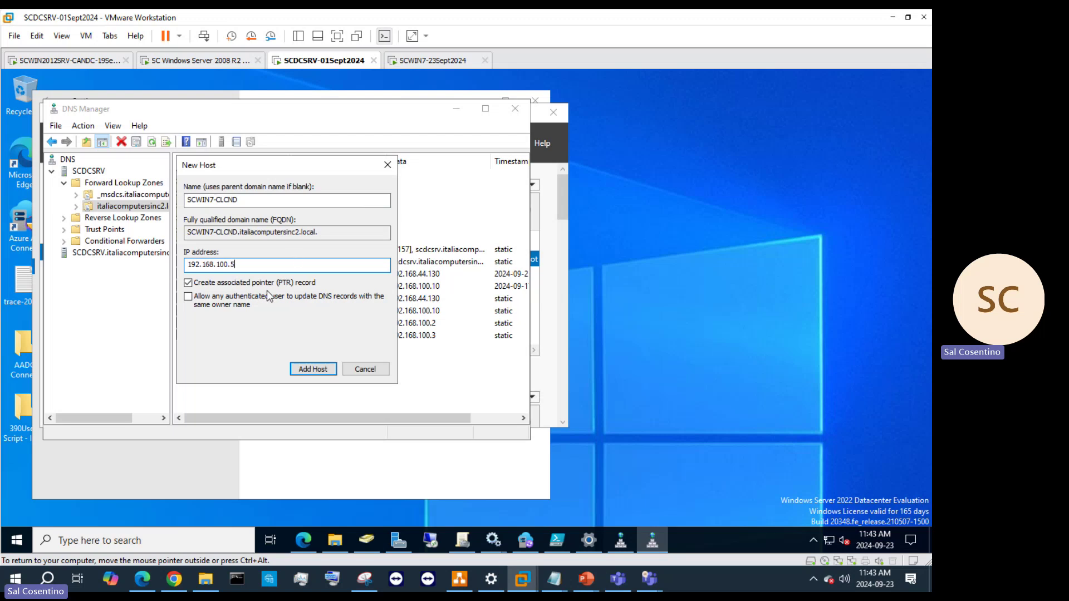
drag(255, 269, 61, 230)
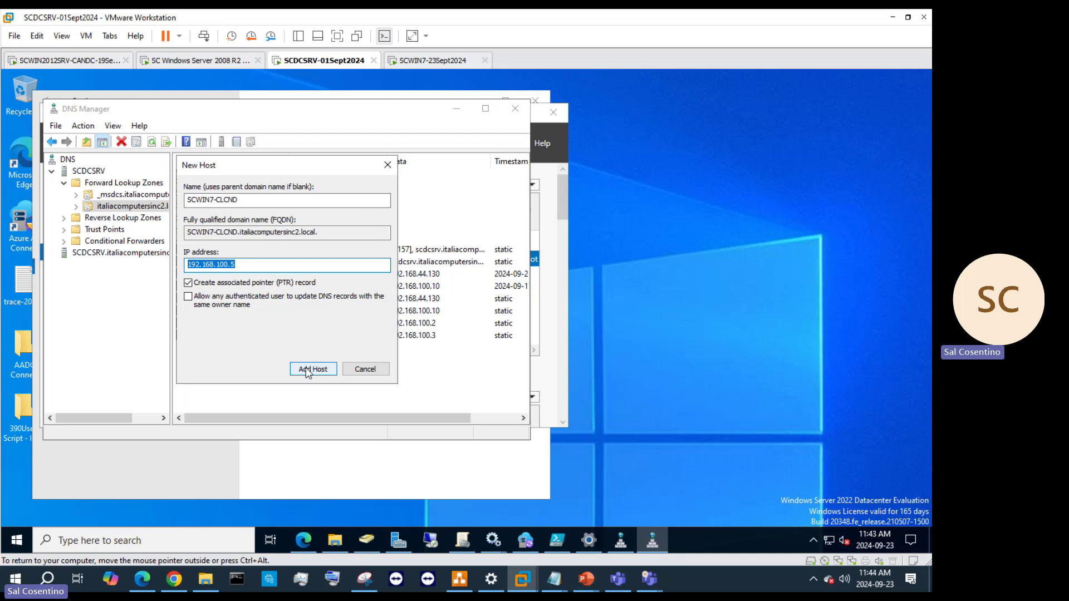
click(307, 371)
click(560, 351)
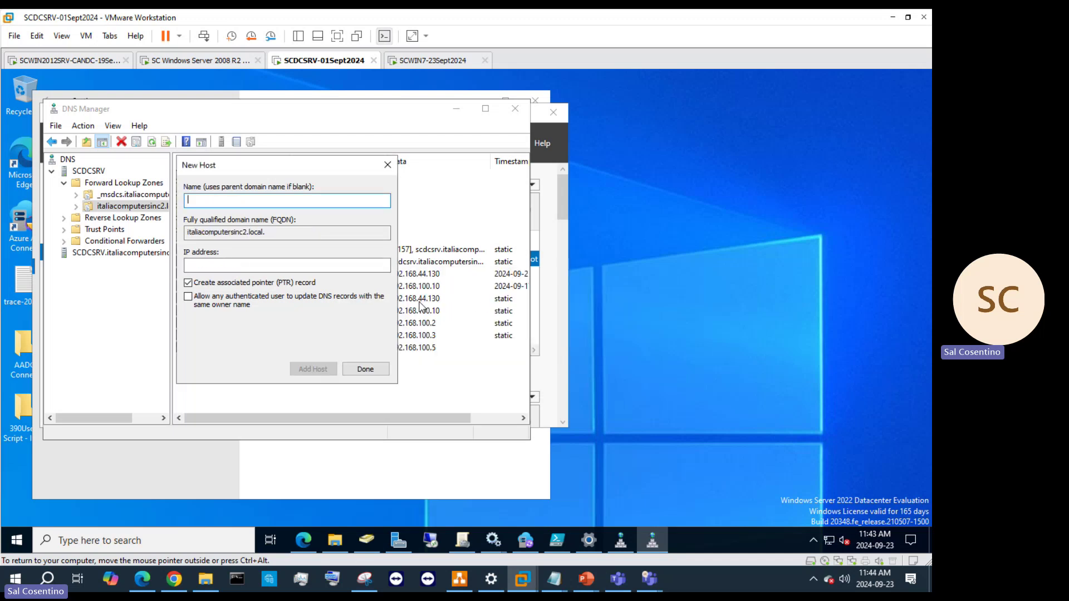
click(356, 369)
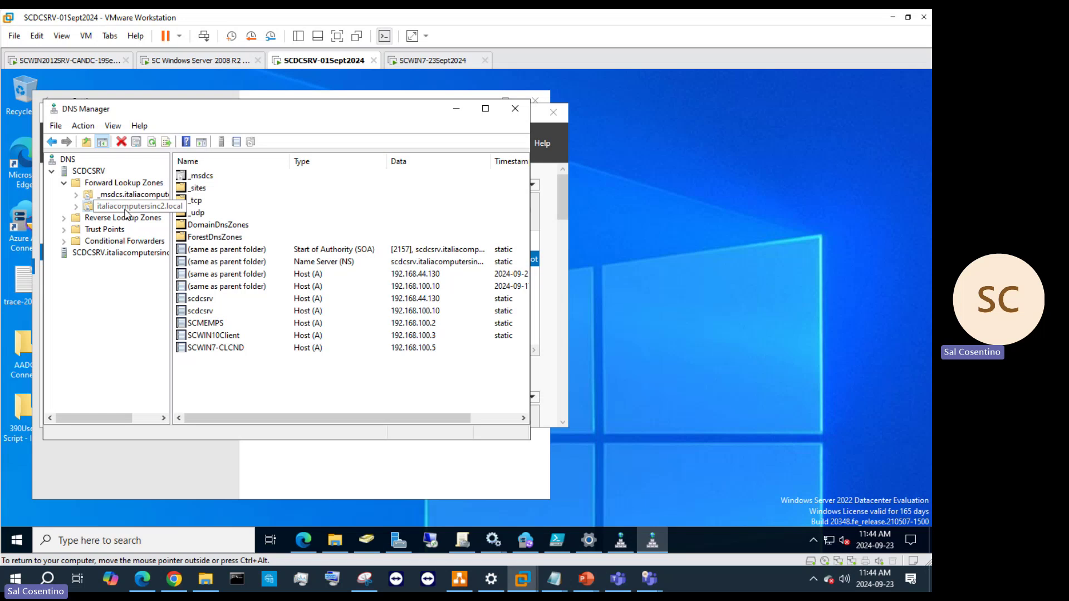
Refresh the record list of the italiacomputersinc2.local forward lookup zone
right_click(241, 353)
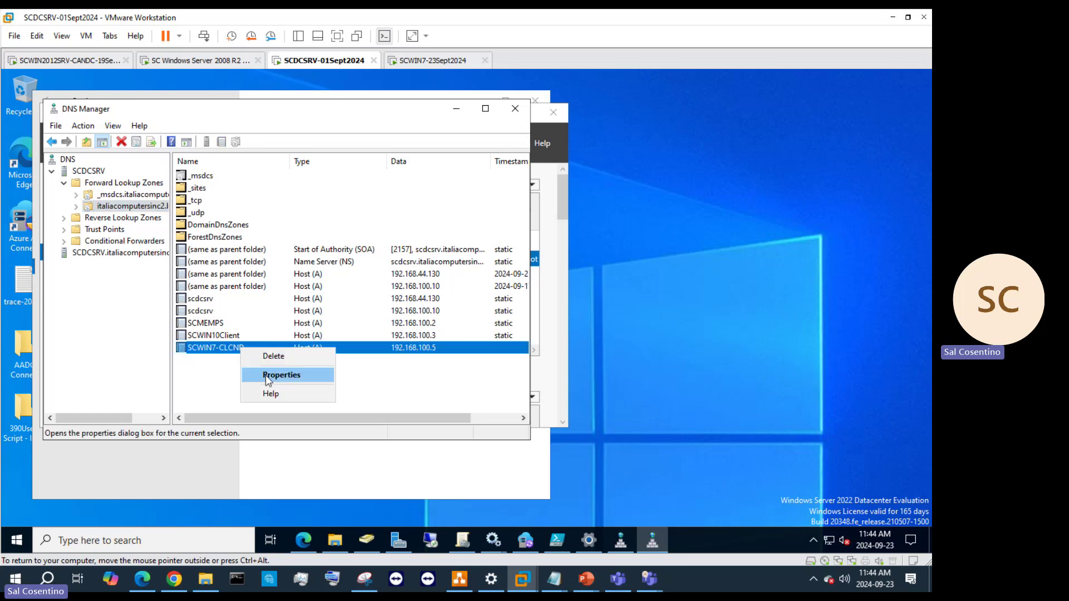
right_click(196, 373)
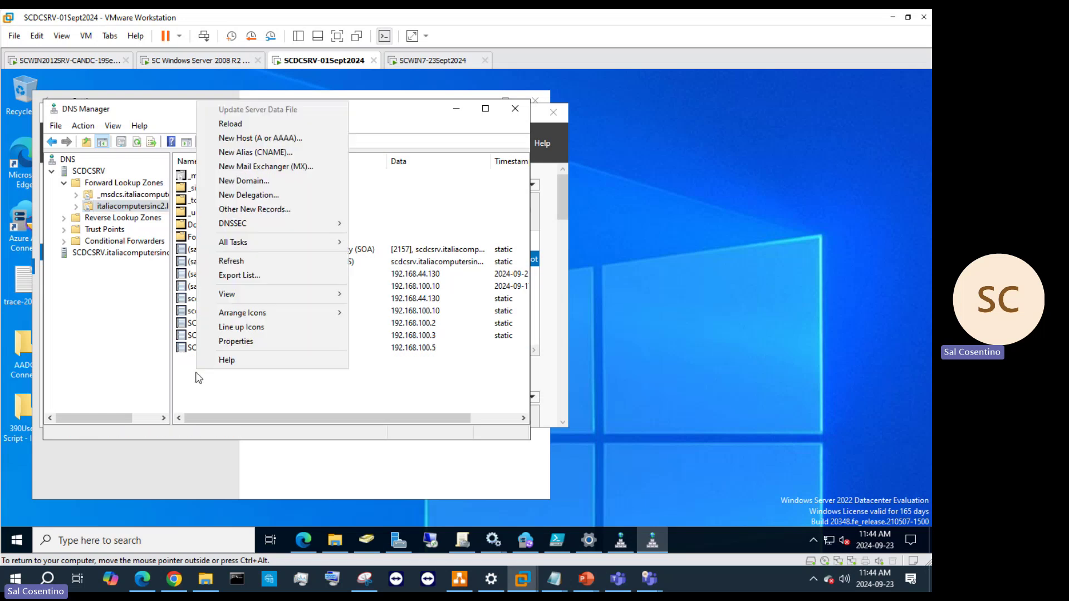
click(250, 261)
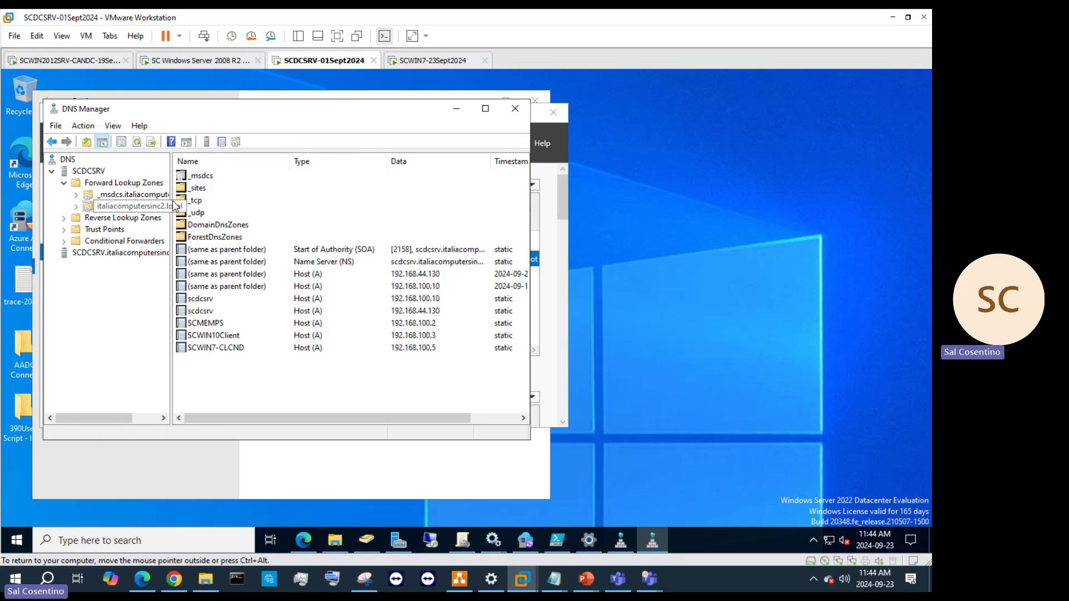
Open the 100.168.192.in-addr.arpa reverse lookup zone and refresh it to check the pointer records
click(143, 221)
right_click(226, 182)
click(226, 177)
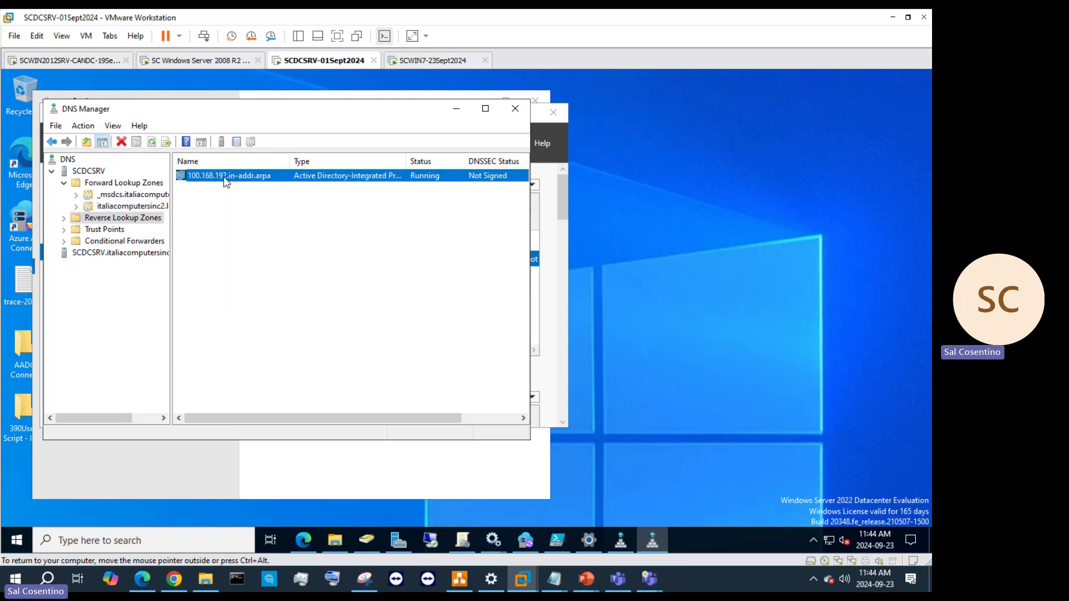
double_click(227, 177)
right_click(301, 271)
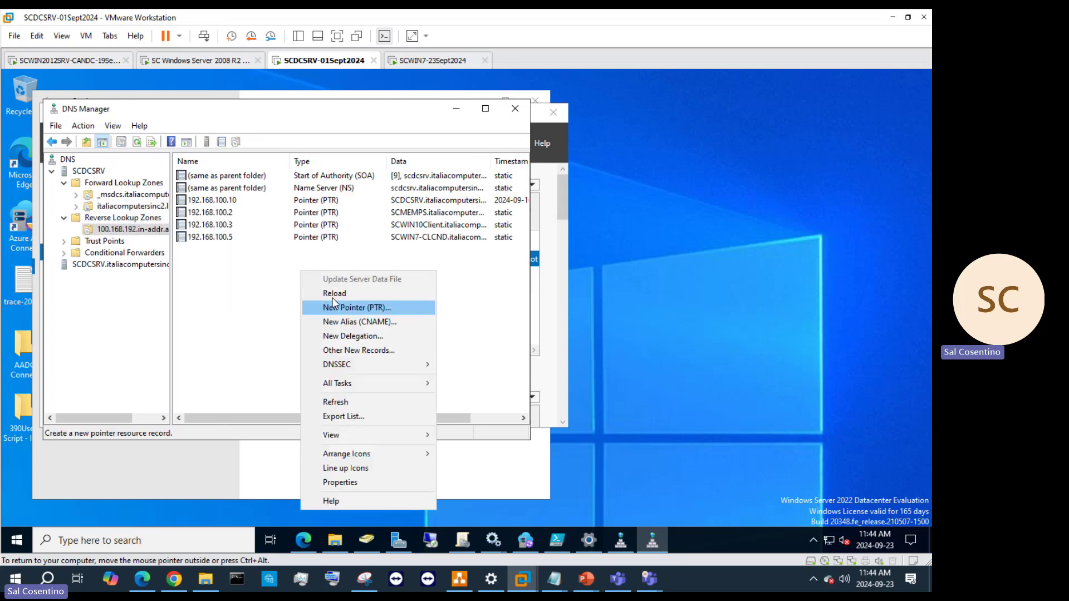
click(371, 401)
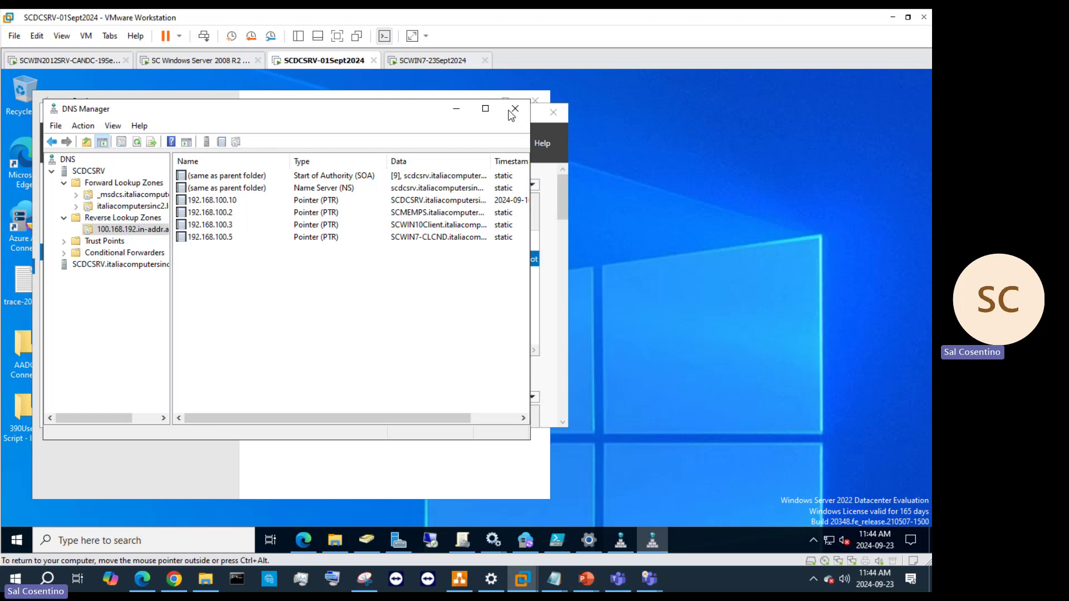
Close the active DNS Manager window and Server Manager, and switch to the SCWIN7-23Sept2024 virtual machine
click(515, 108)
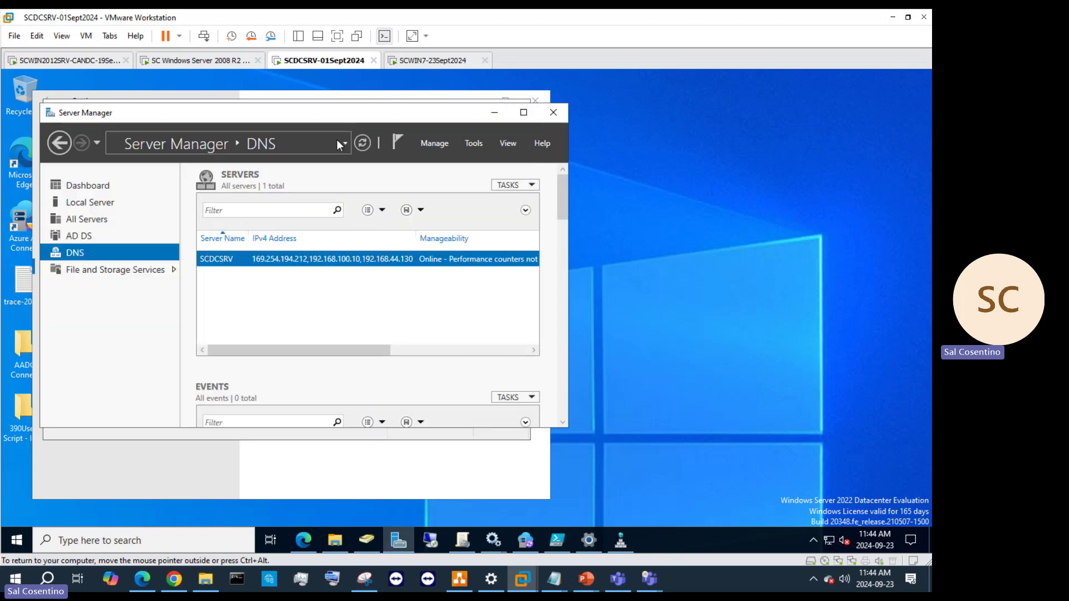
click(553, 112)
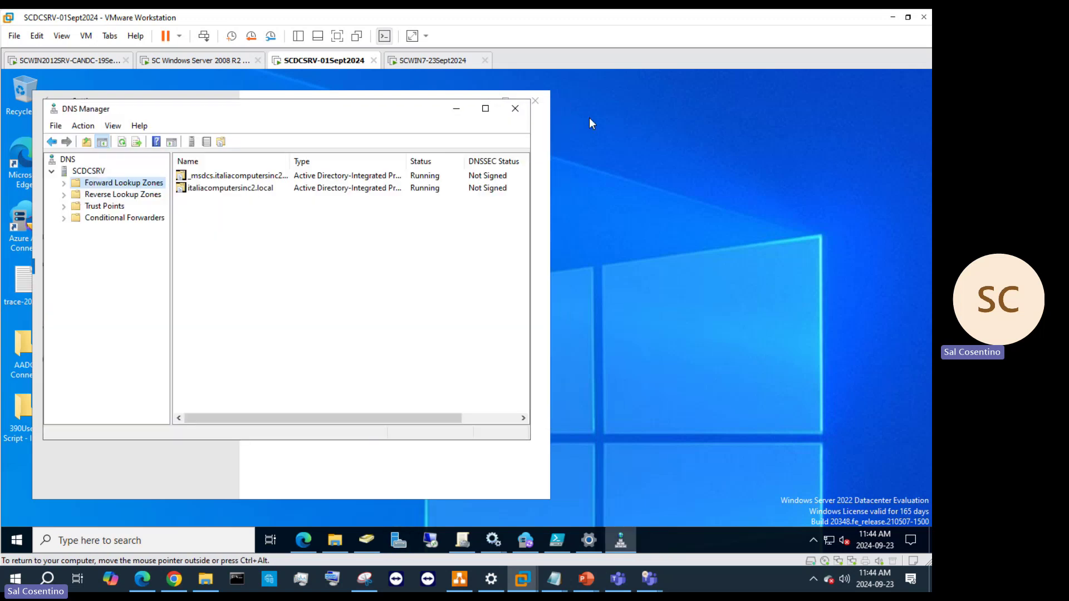
click(424, 60)
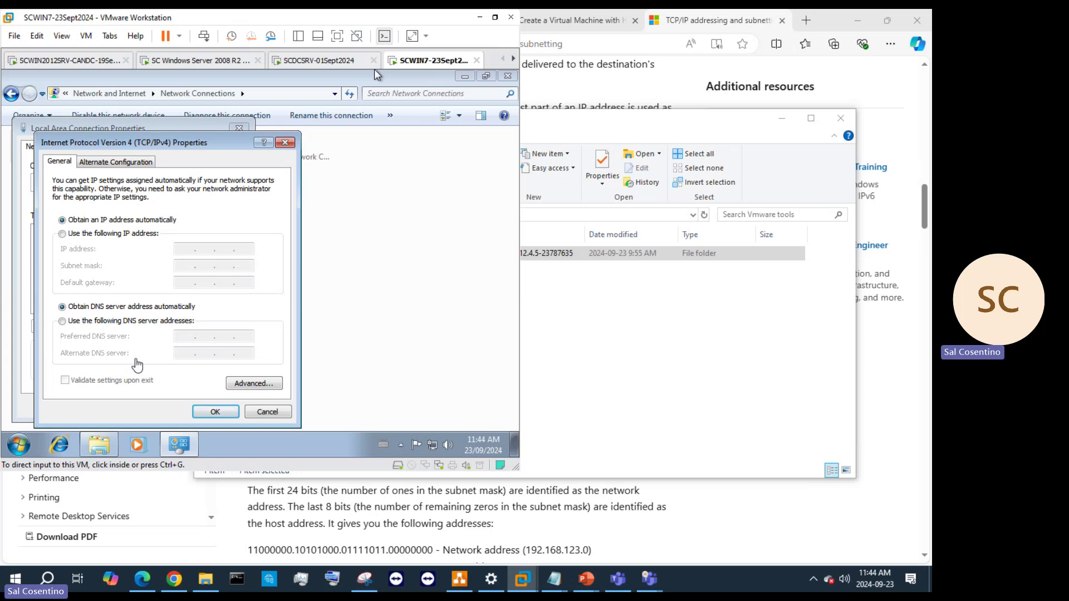
Give the Windows 7 network connection the static IPv4 address 192.168.100.5 with subnet mask 255.255.255.0
click(132, 234)
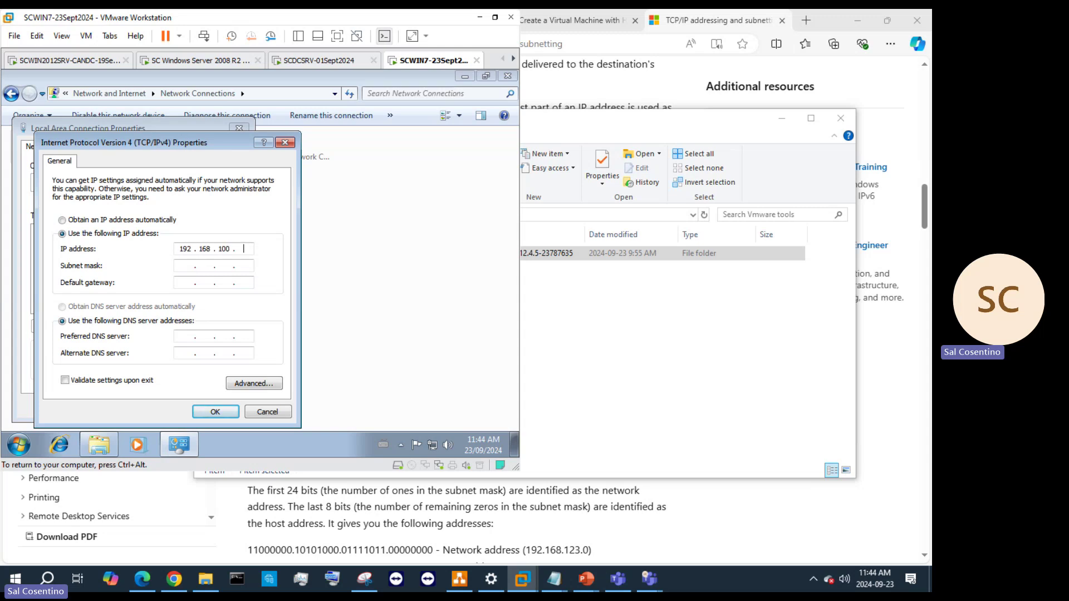
text(5)
click(188, 266)
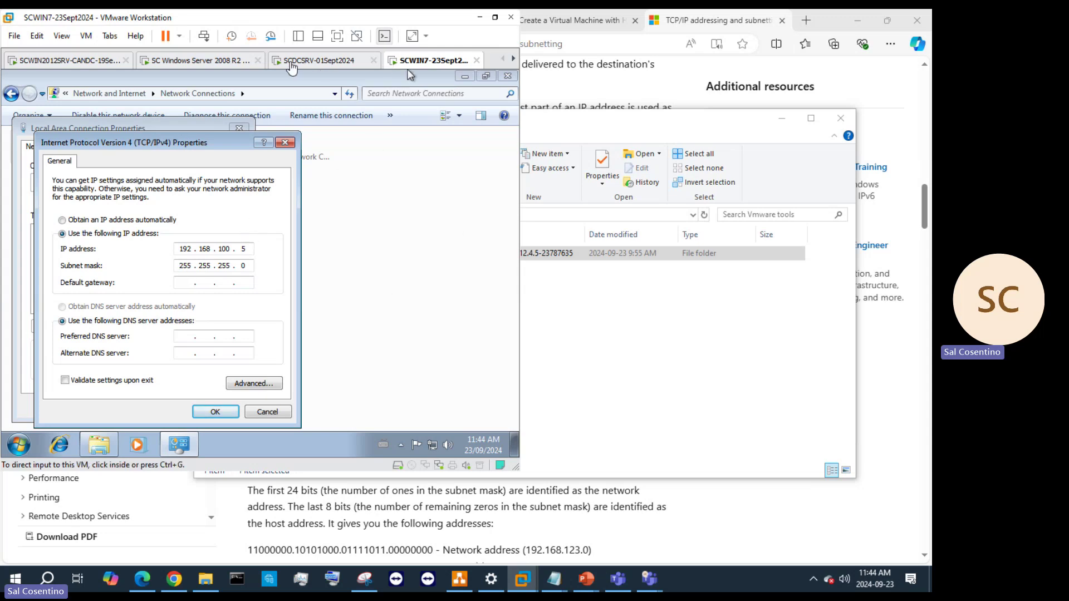
Switch to the SCDCSRV-01Sept2024 virtual machine and check the IPv4 settings of its Ethernet connection
click(294, 62)
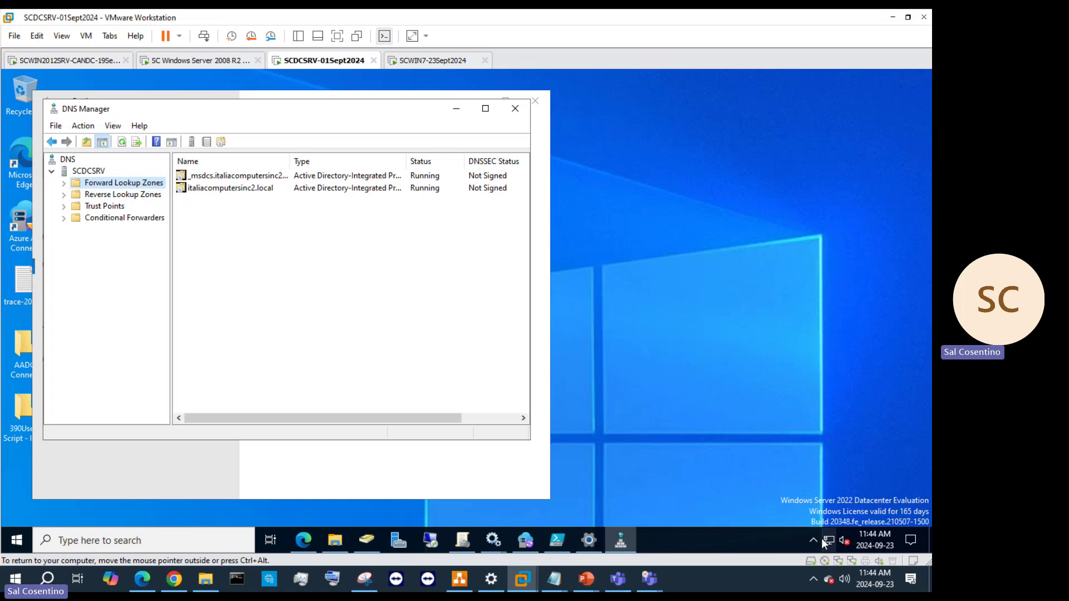
right_click(823, 543)
click(824, 525)
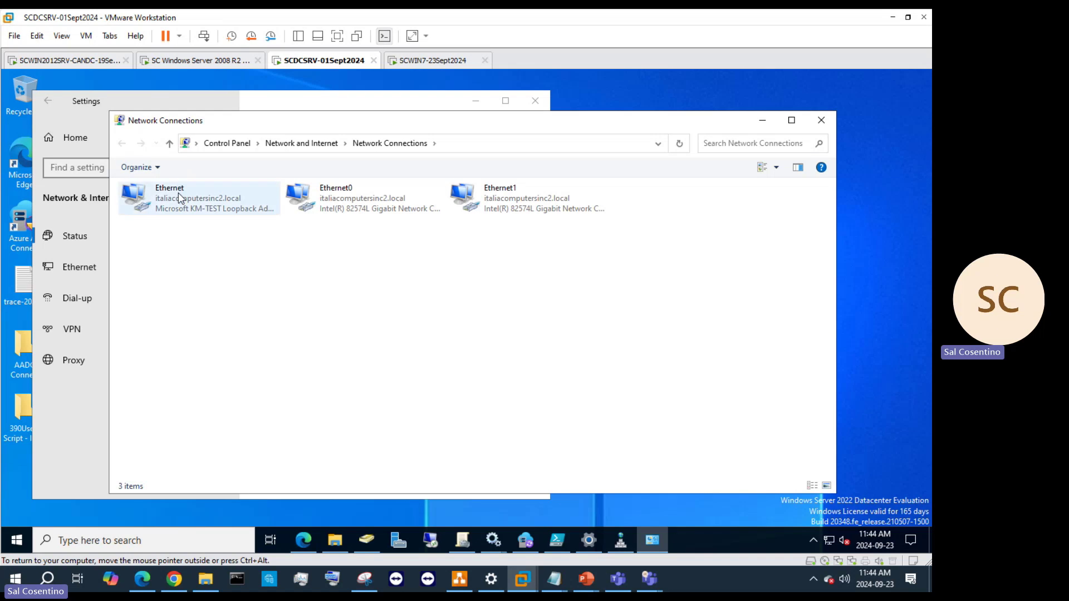
click(179, 198)
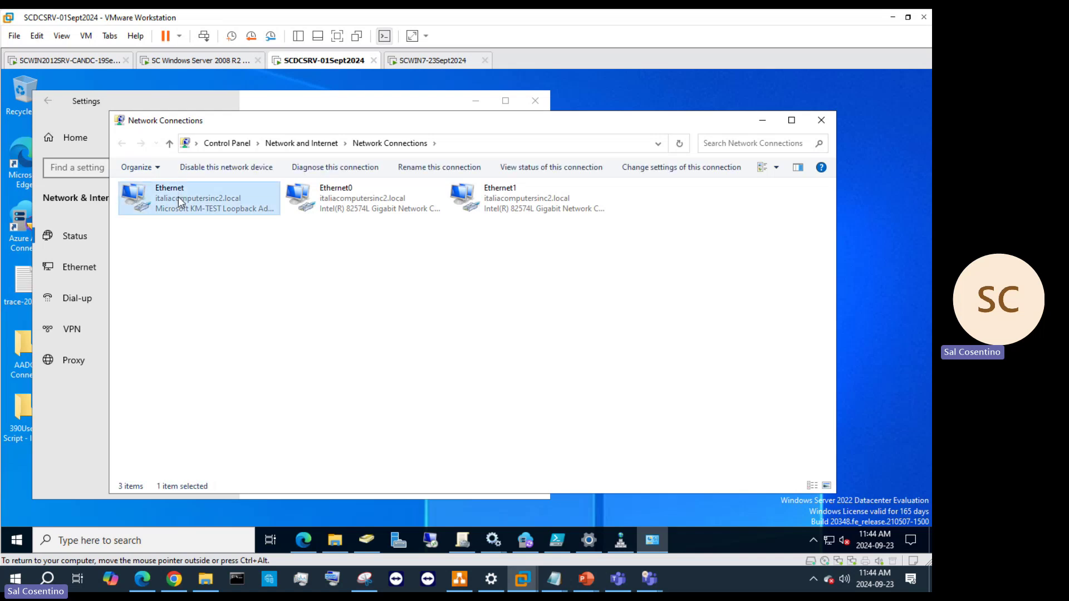
right_click(179, 197)
click(235, 320)
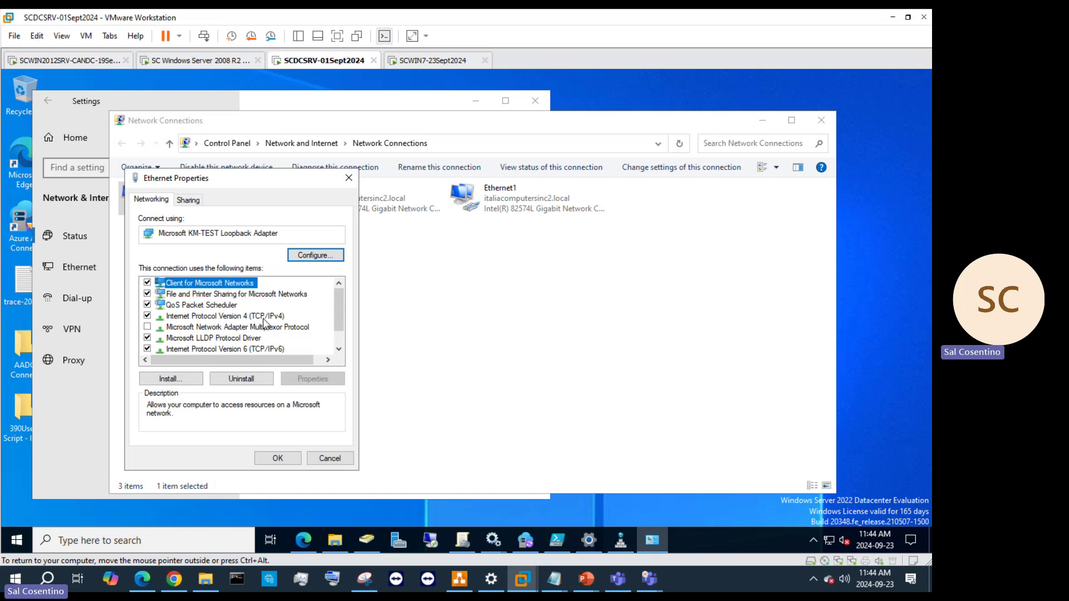
click(266, 317)
click(312, 379)
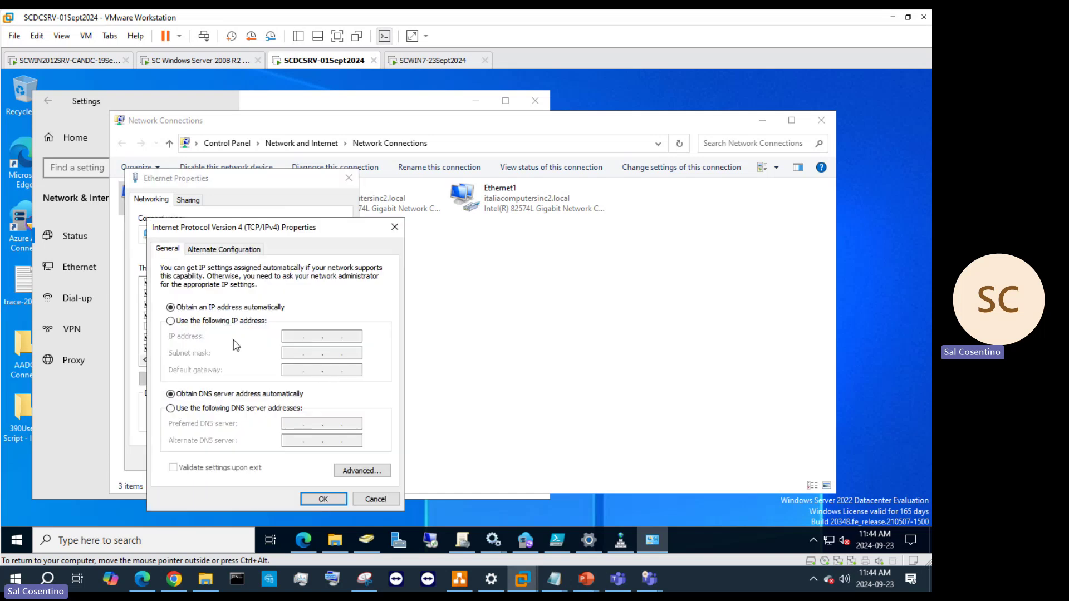
click(395, 227)
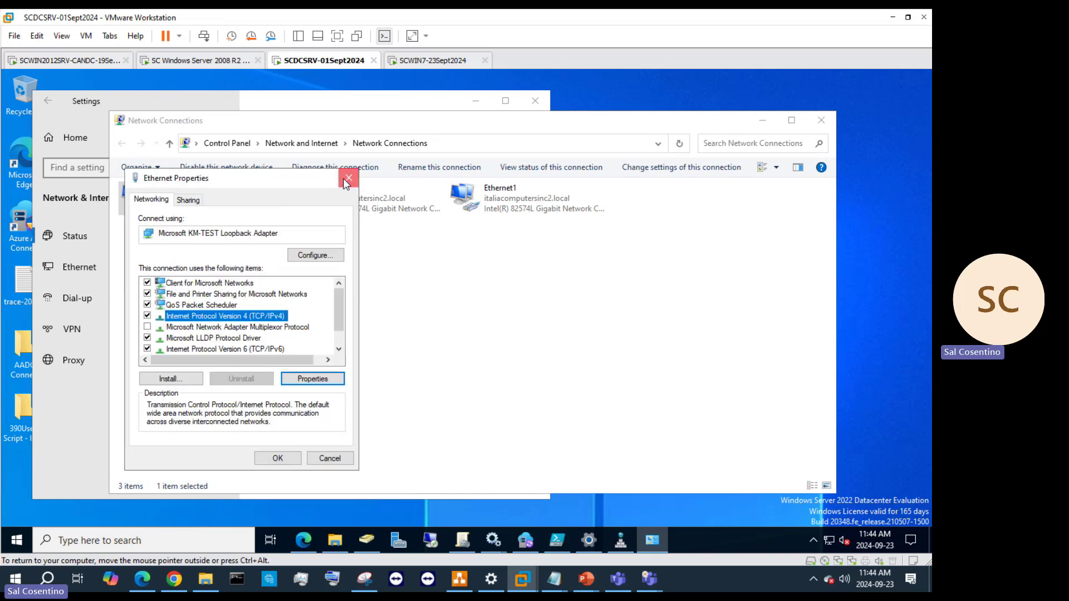
click(349, 178)
Reopen the Ethernet connection's properties to check which adapter it uses, and close them
right_click(239, 192)
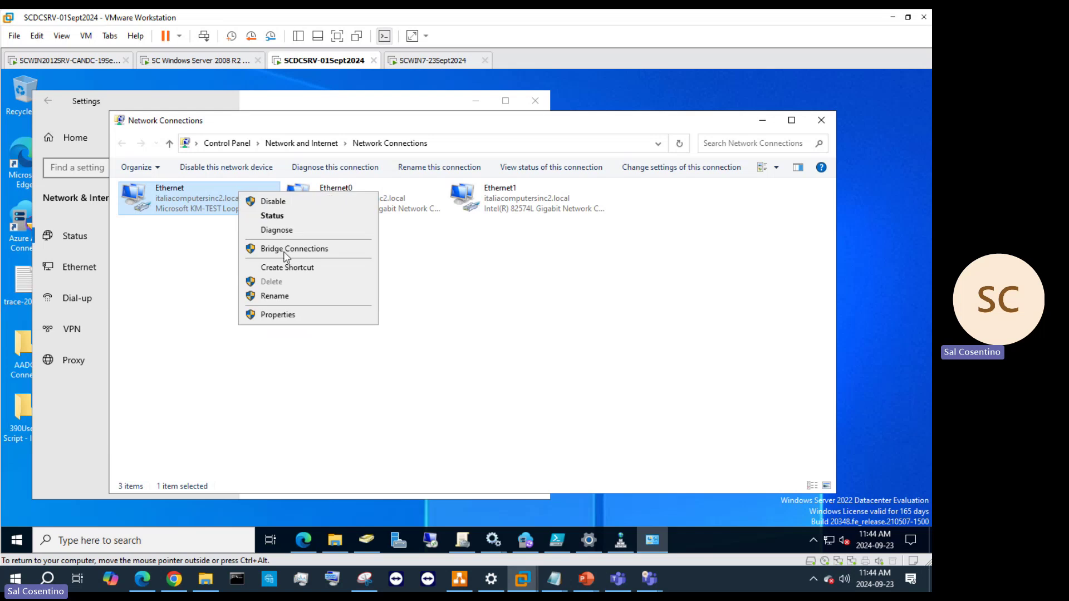
click(291, 315)
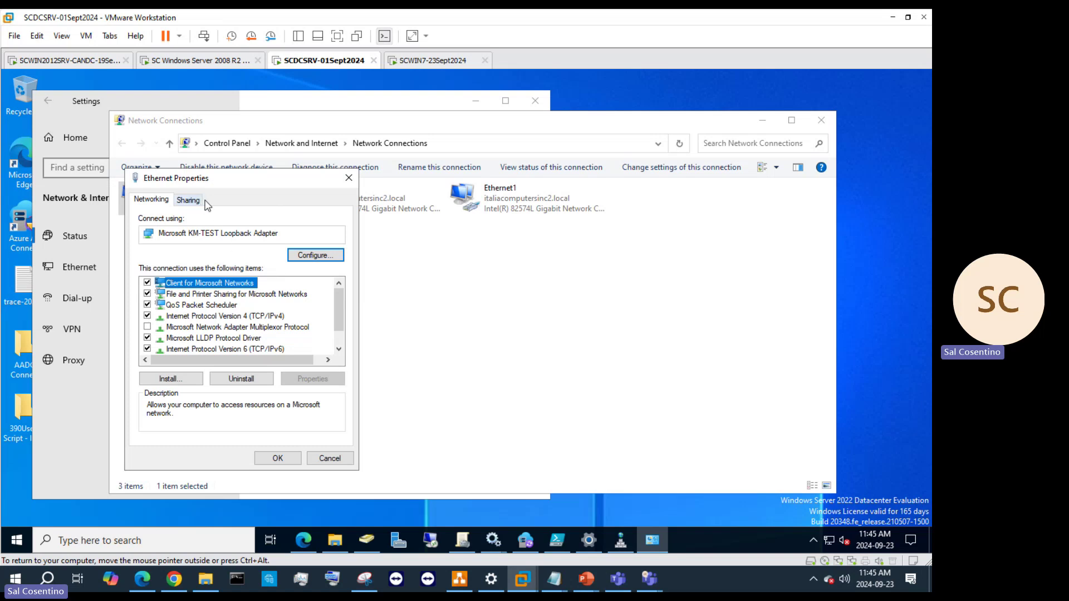
click(350, 178)
Check the IPv4 address and DNS settings of the Ethernet0 connection, and close Network Connections
click(356, 199)
right_click(356, 199)
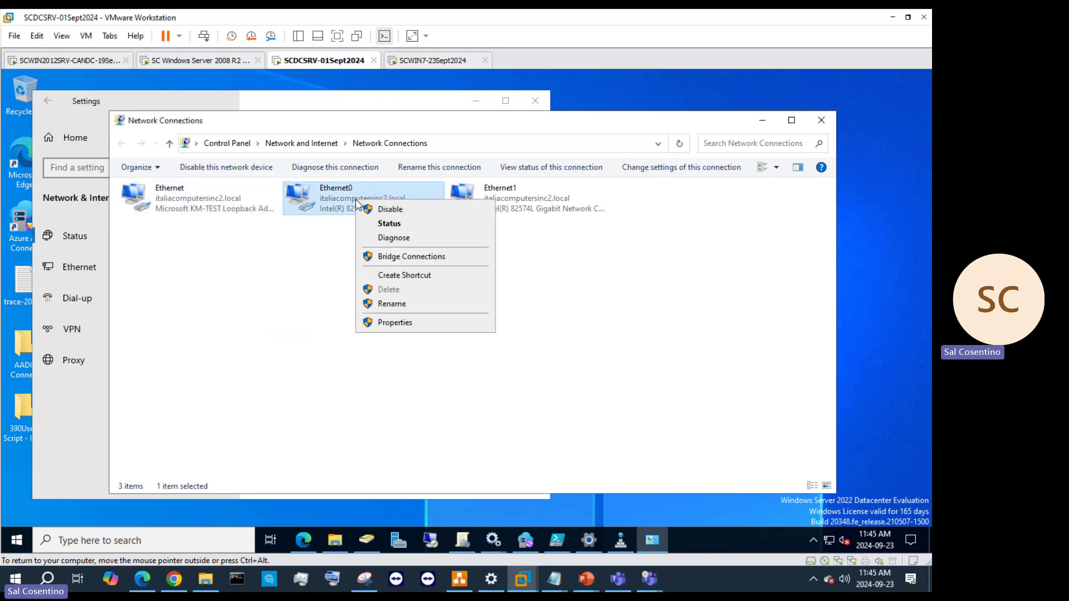
click(395, 322)
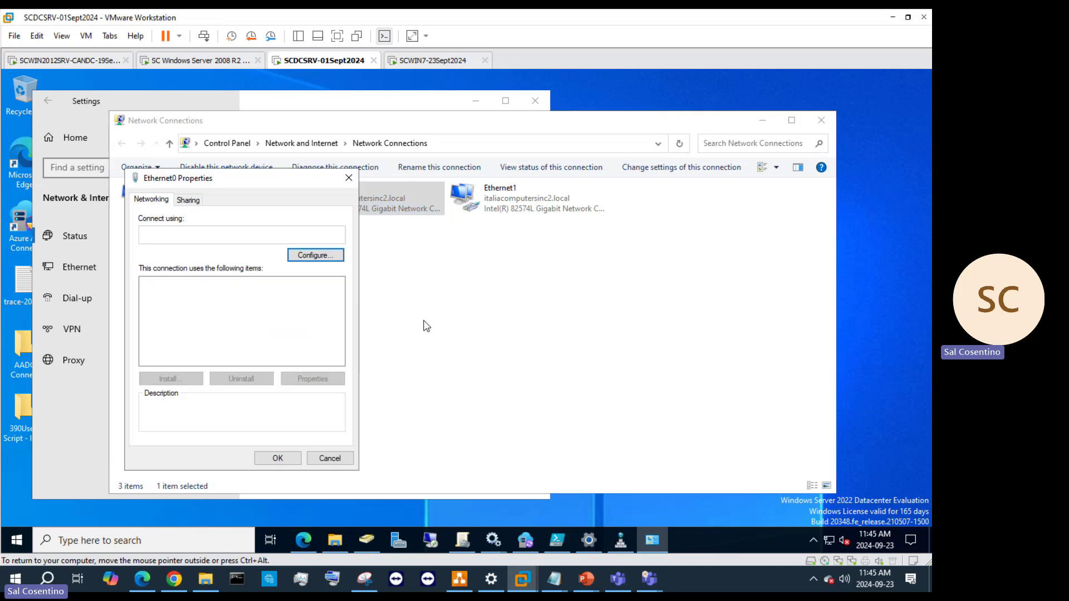
click(284, 328)
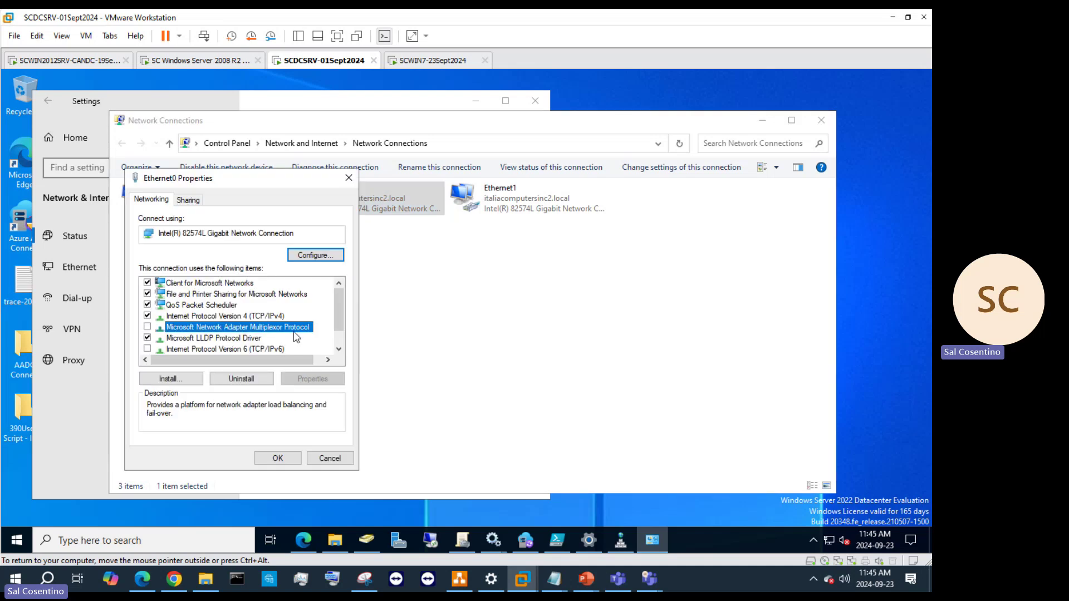
click(278, 317)
click(310, 384)
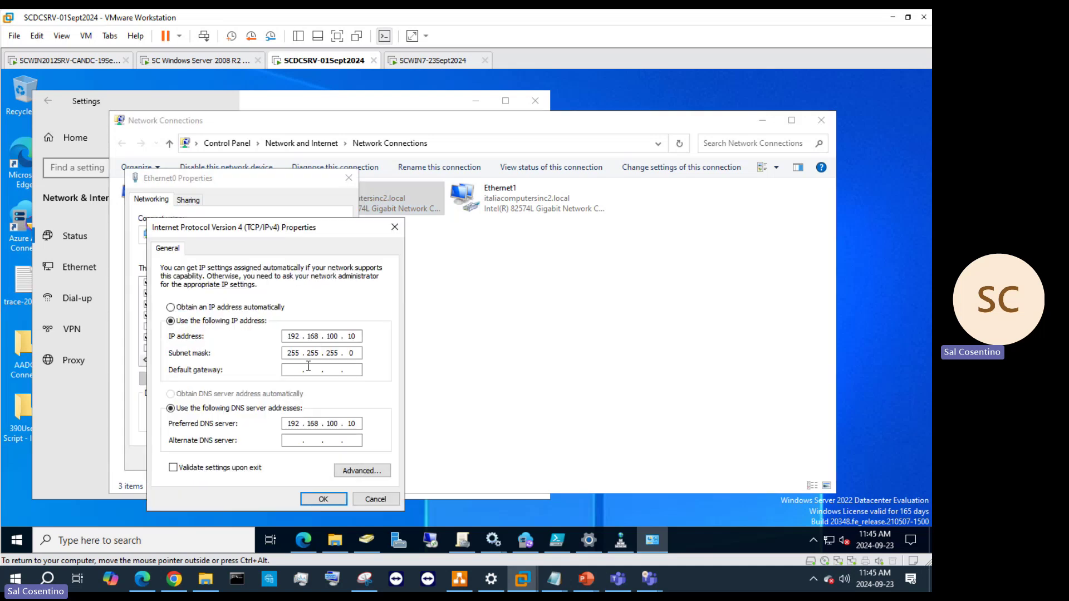
click(394, 228)
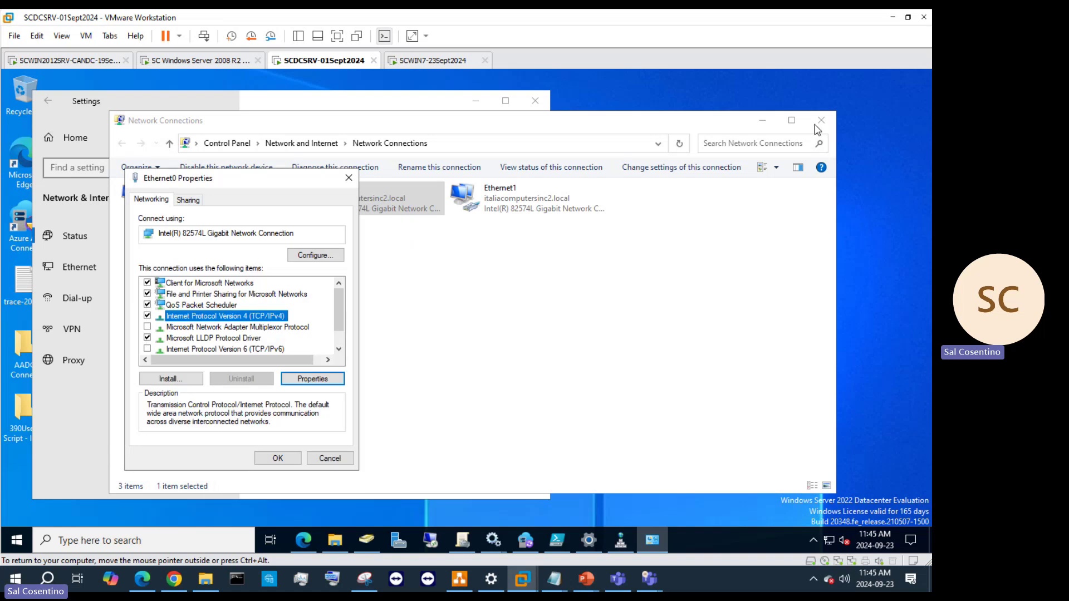
click(348, 178)
click(822, 120)
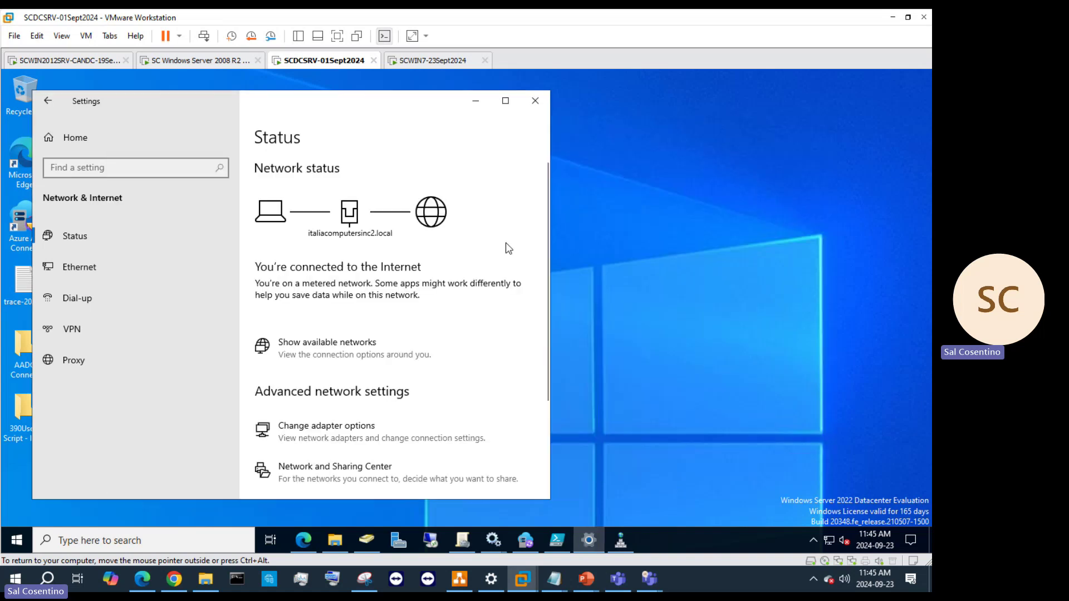
Minimize the Settings window and close Active Directory Users and Computers
click(474, 95)
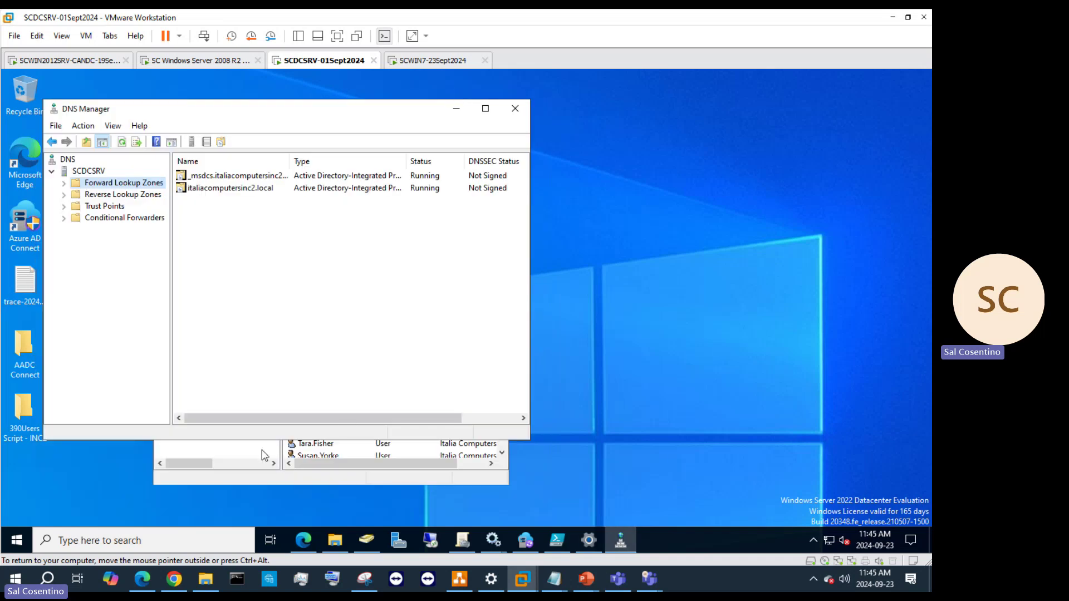
click(244, 461)
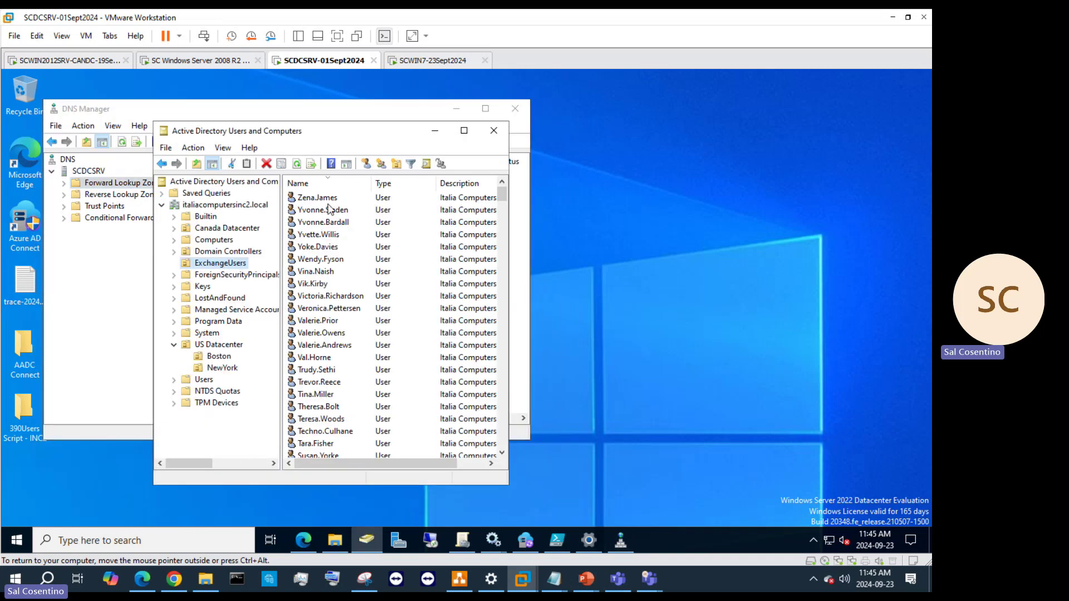
click(493, 130)
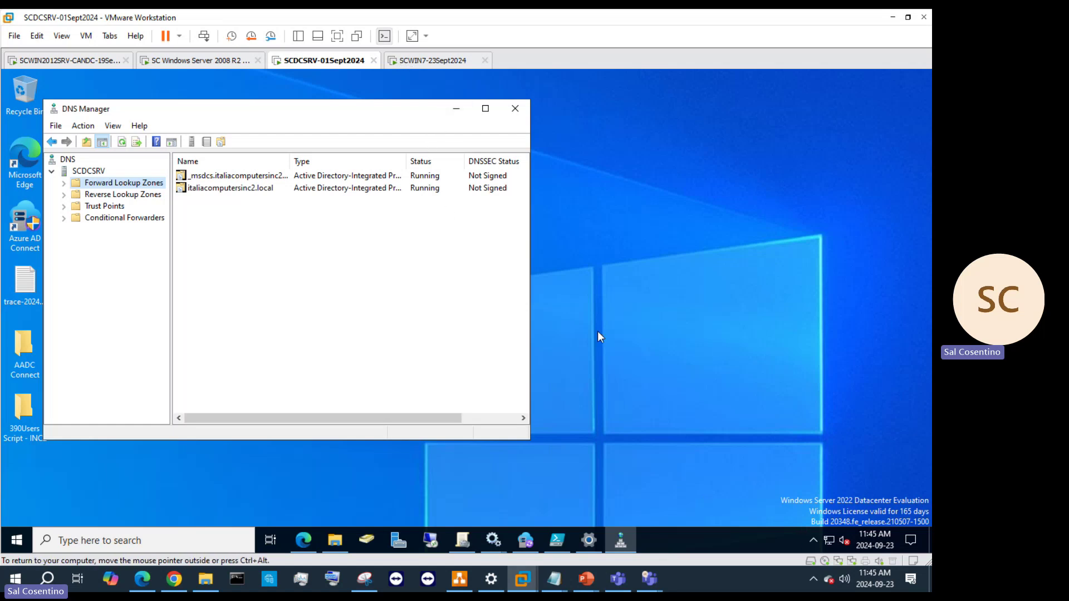
Check the pointer records in the 100.168.192.in-addr.arpa reverse lookup zone, and close DNS Manager
click(138, 197)
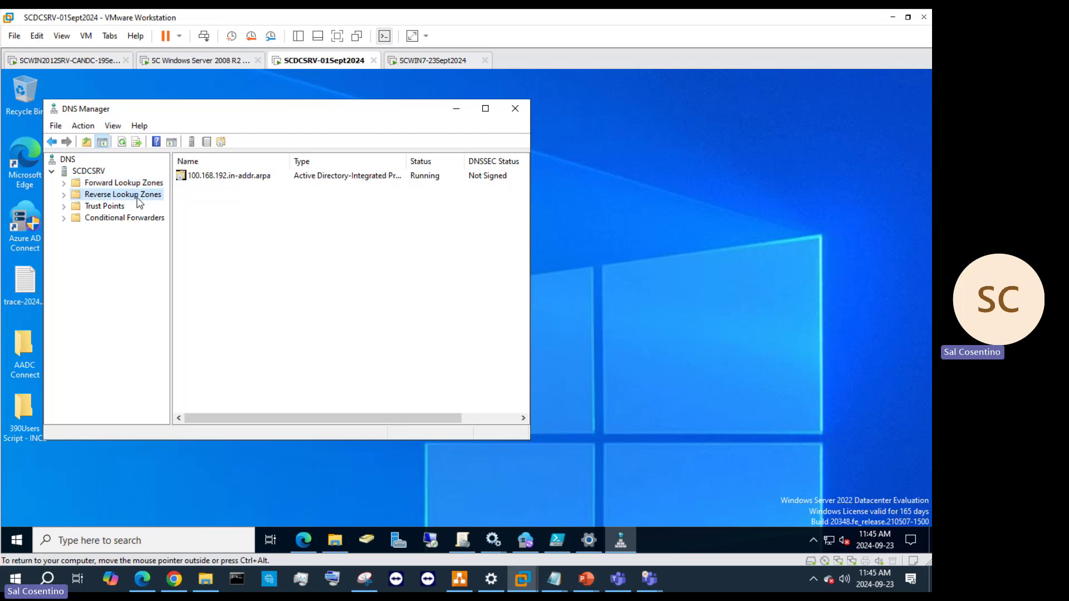
double_click(191, 177)
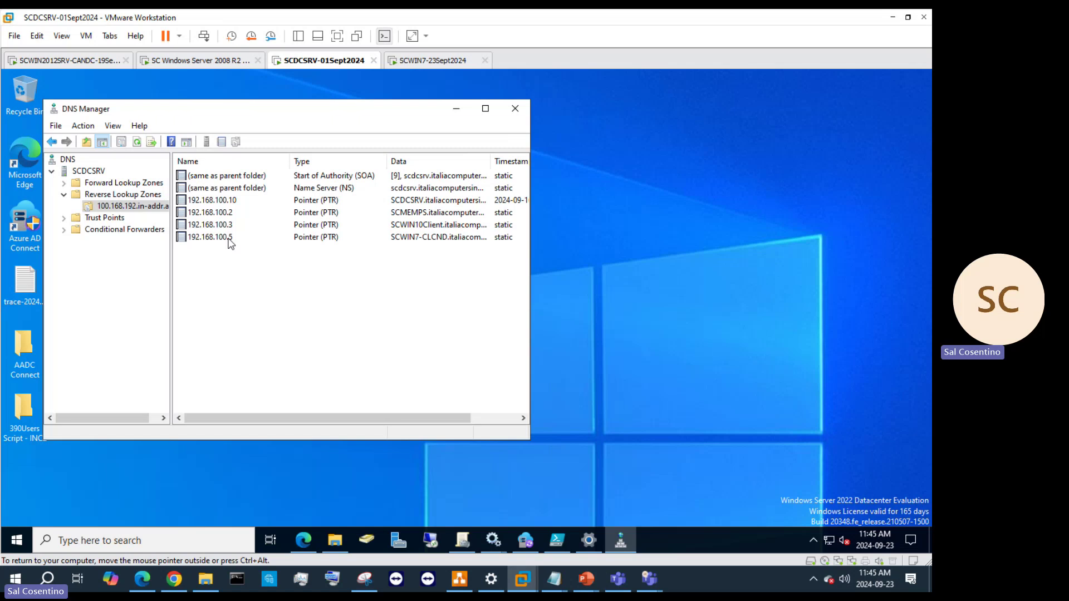
click(514, 111)
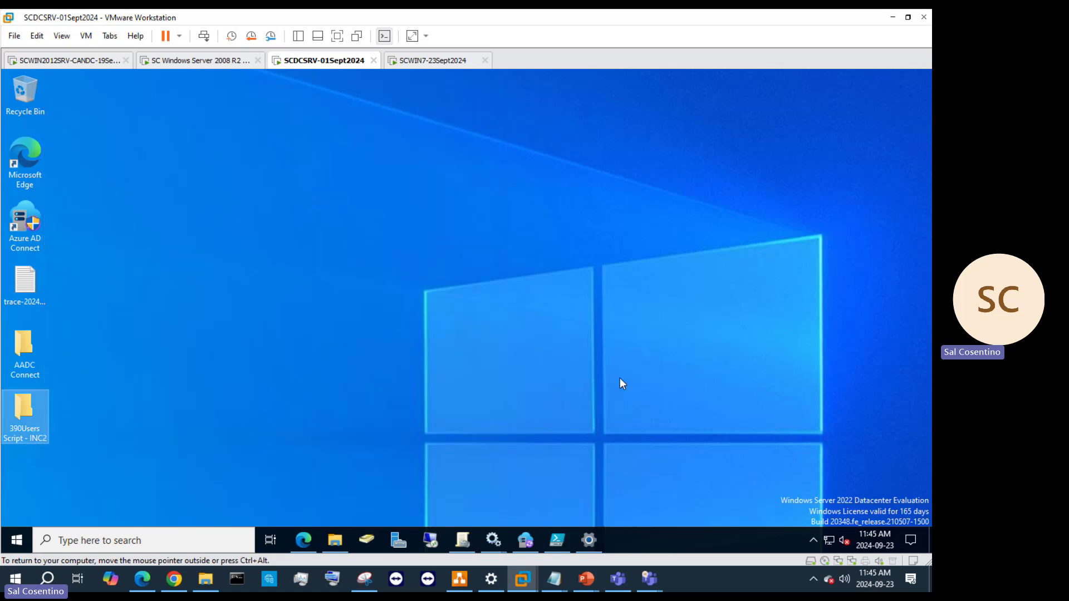
Switch to the SCWIN7-23Sept2024 virtual machine and set the connection's default gateway to 192.168.100.10
click(452, 60)
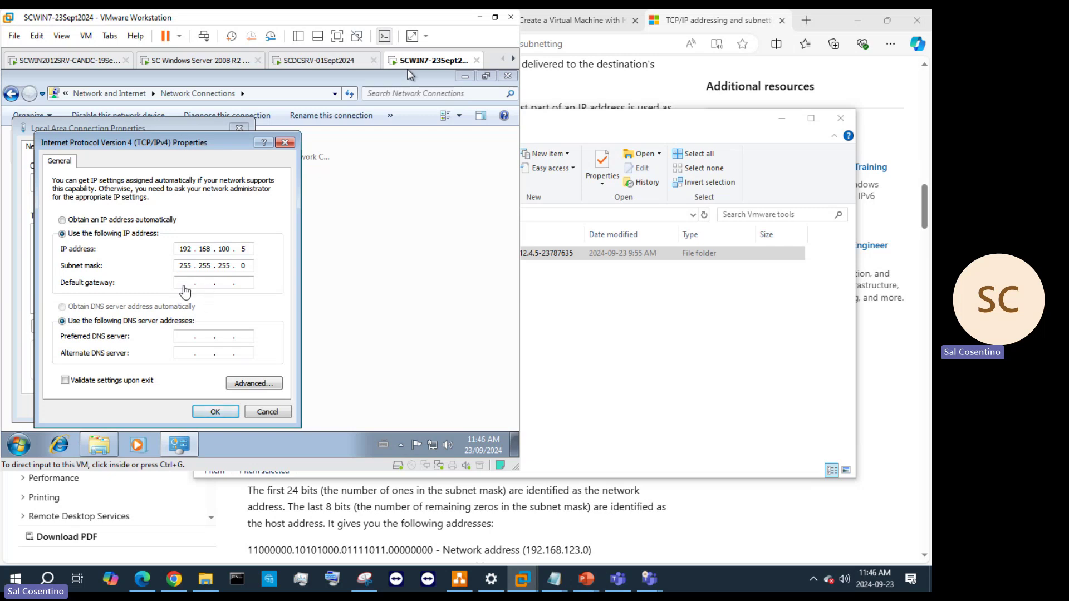
click(184, 285)
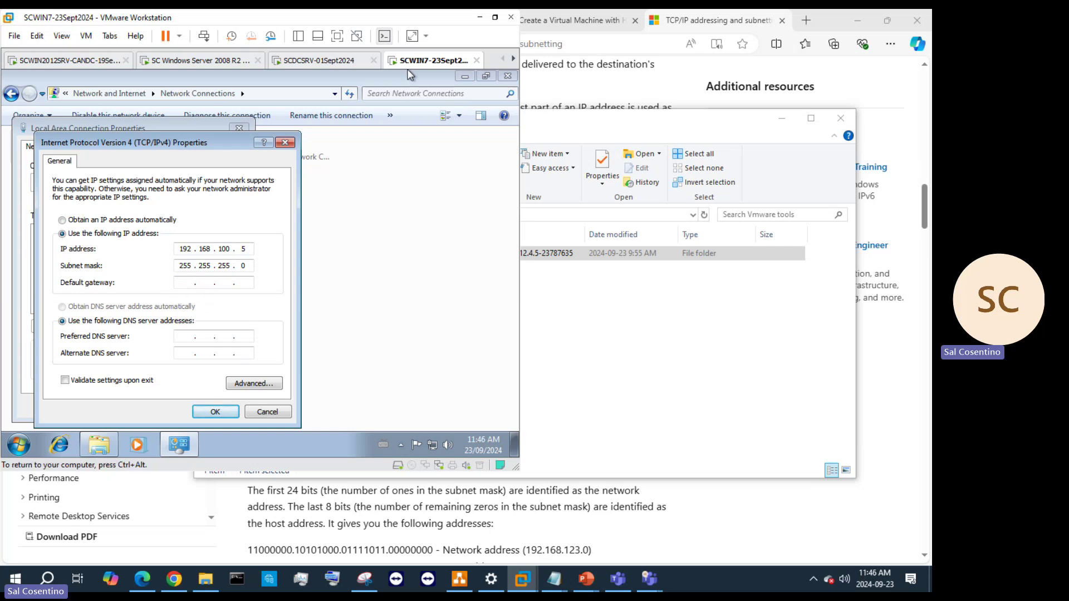
click(185, 286)
text(19)
text(2 . )
text(165)
key(BackSpace)
key(BackSpace)
key(BackSpace)
key(BackSpace)
text(168 . 100 . 10)
Set the preferred DNS server to 192.168.100.10, apply the IPv4 settings and close the connection's properties
click(185, 335)
text(192 . 193)
key(BackSpace)
key(BackSpace)
text(92)
key(BackSpace)
key(BackSpace)
text(68.100.10)
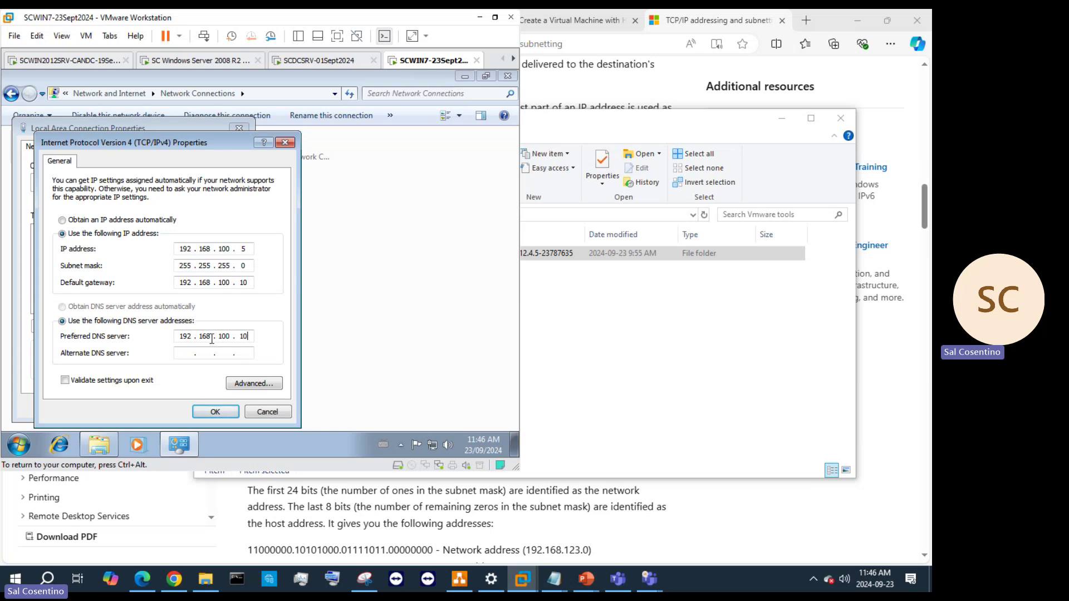
click(227, 413)
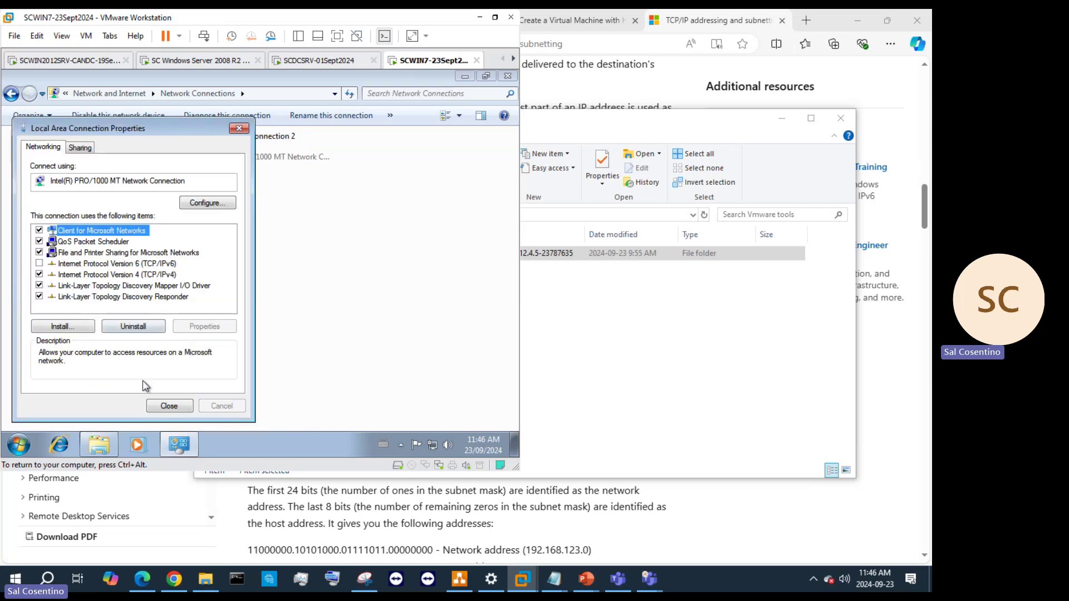
click(169, 406)
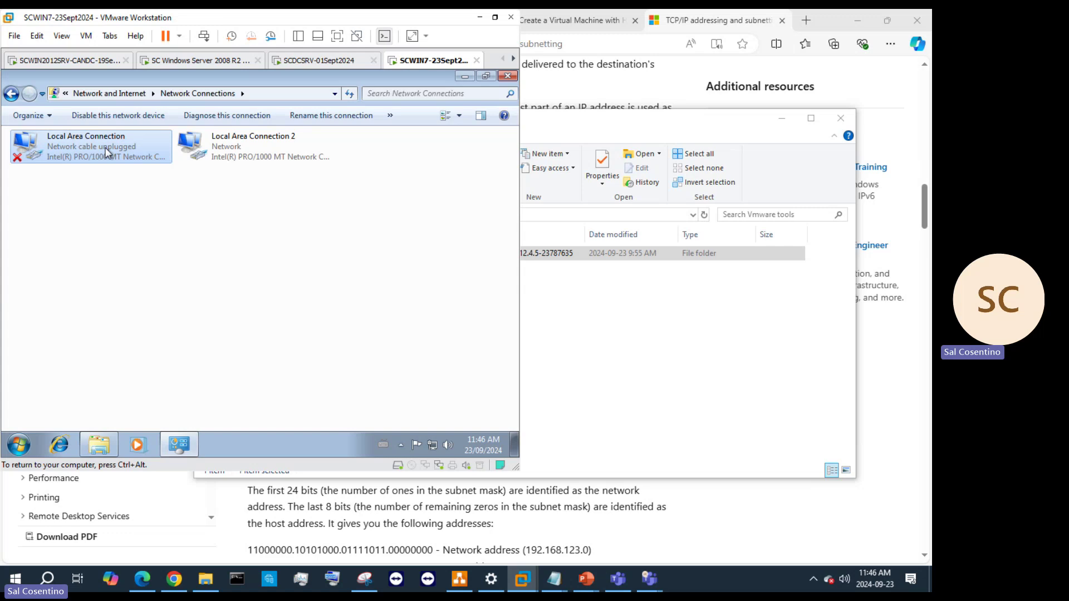
Refresh the Network Connections list to check the Local Area Connection's status
right_click(327, 211)
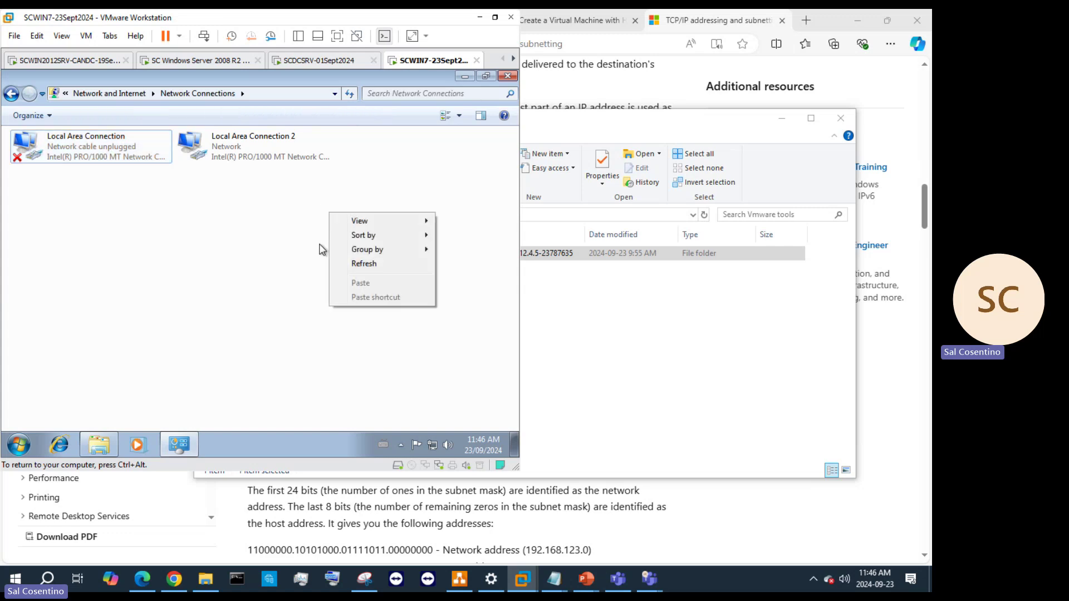
click(382, 265)
right_click(106, 155)
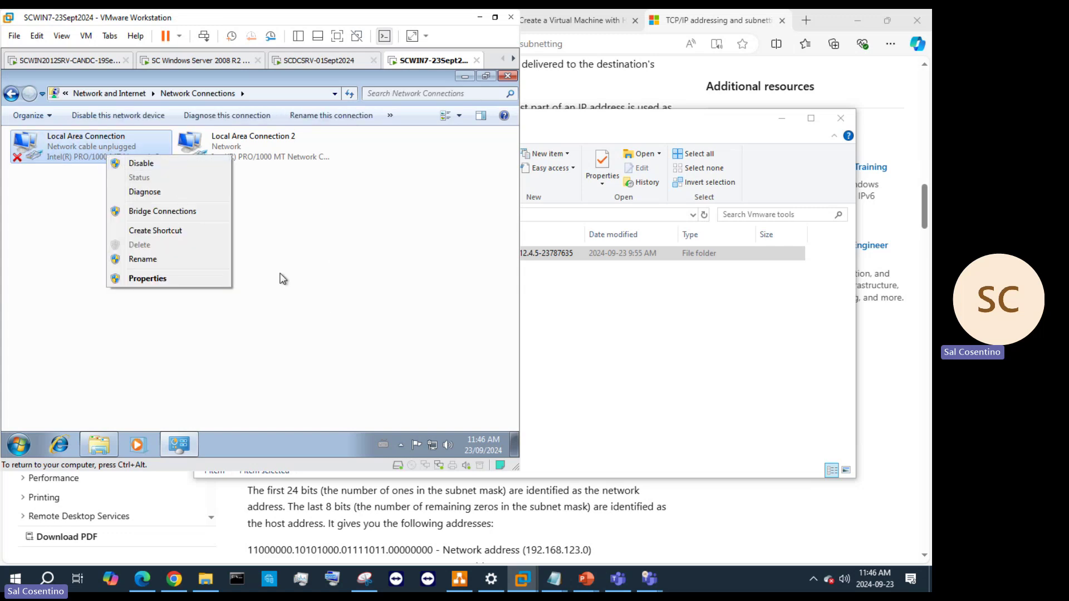
Open cmd as administrator and allow it through User Account Control
click(32, 441)
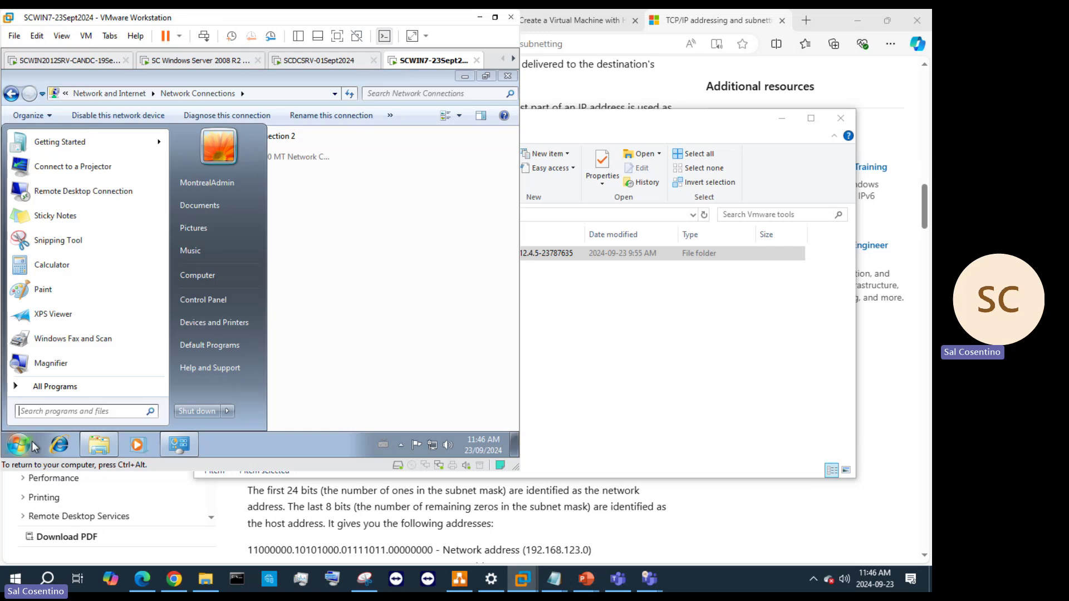
text(cmd)
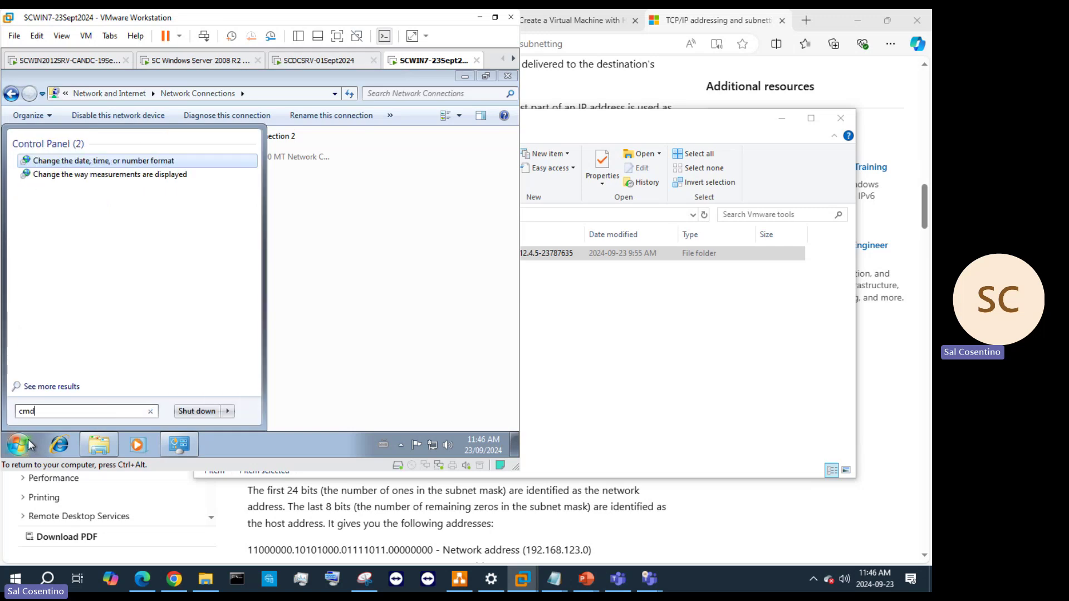
right_click(99, 160)
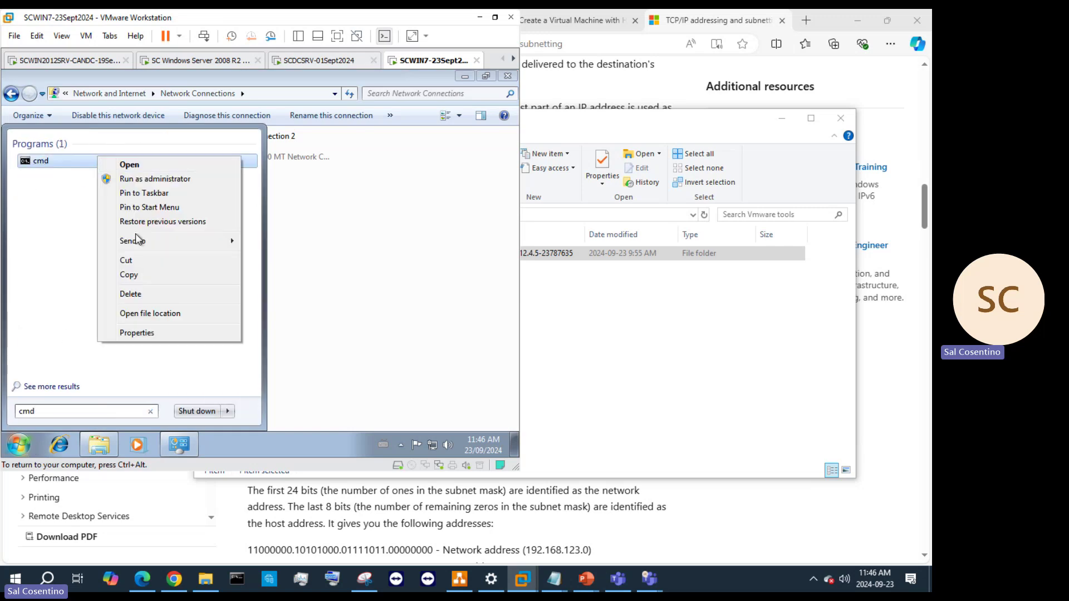
click(146, 179)
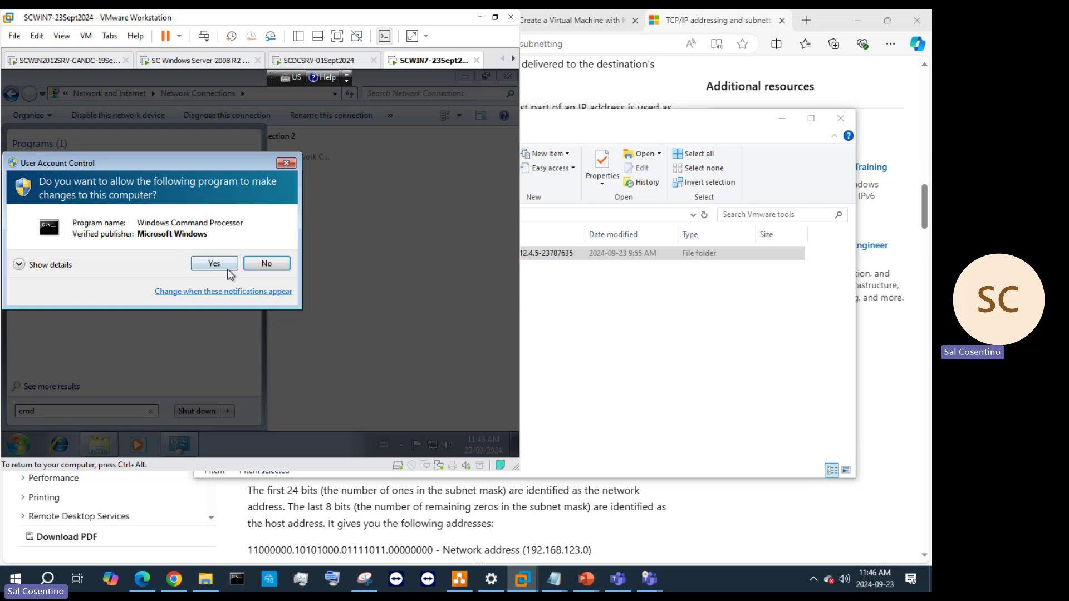
click(223, 269)
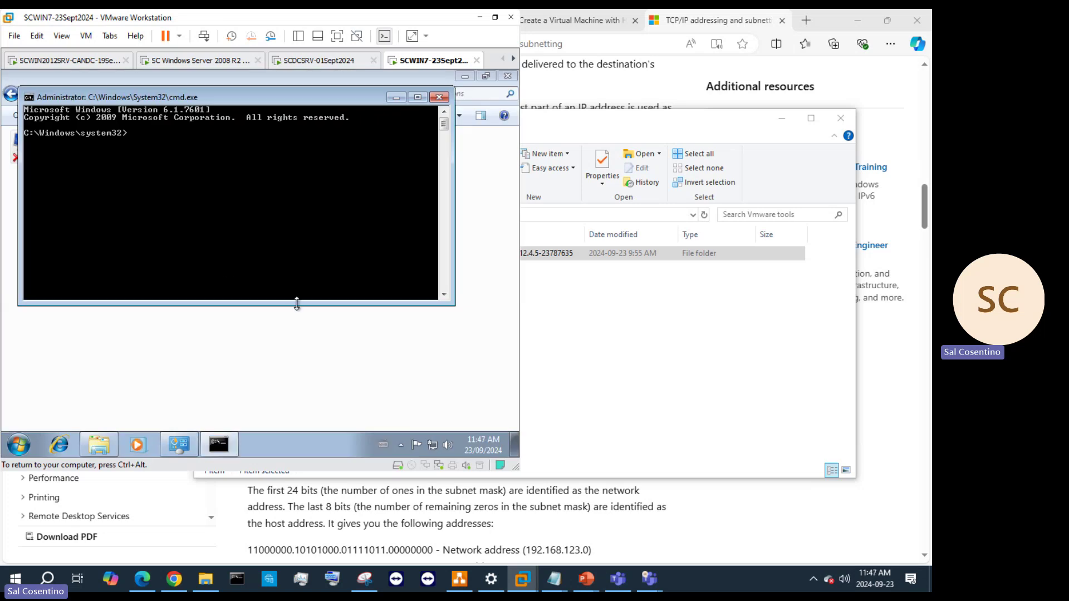
Run ipconfig and ipconfig /renew, and review the resulting adapter configuration
text(ipconfig)
key(Return)
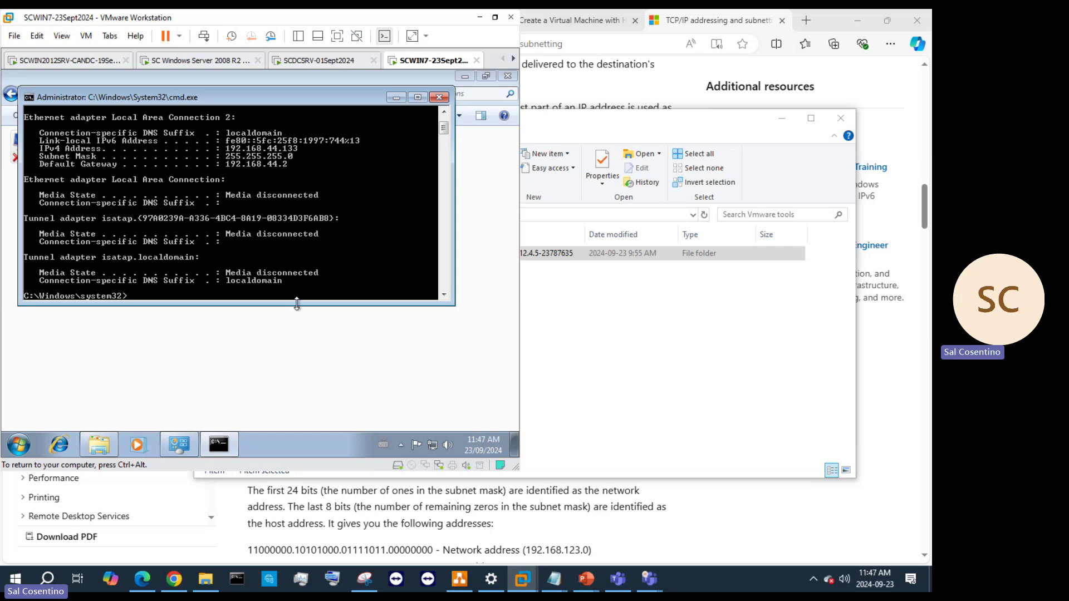
key(Up)
text(/renew)
key(Return)
scroll(313, 215, up, 4)
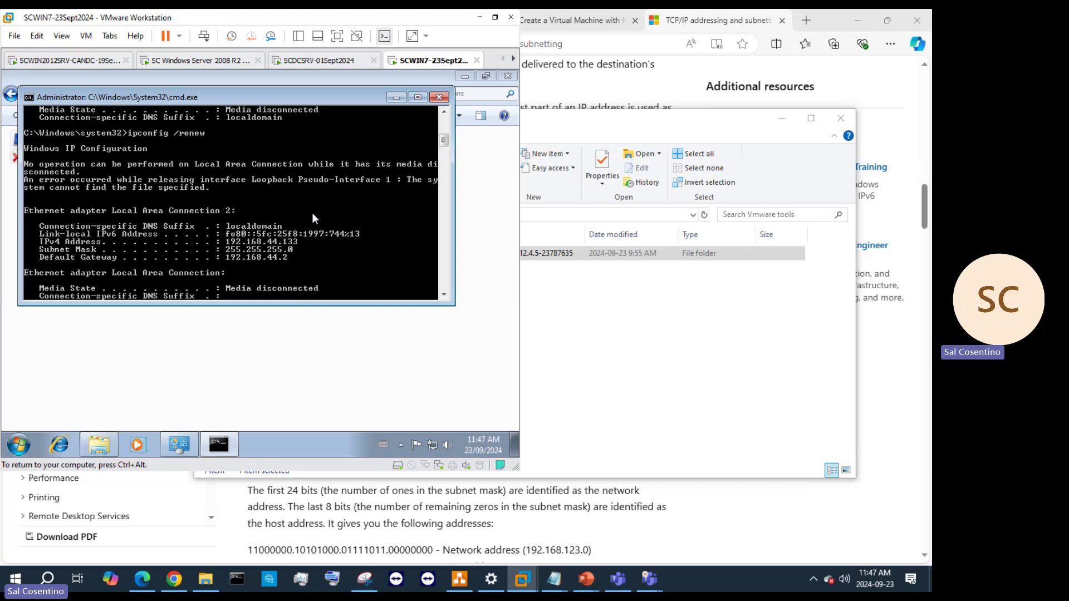
scroll(312, 213, down, 4)
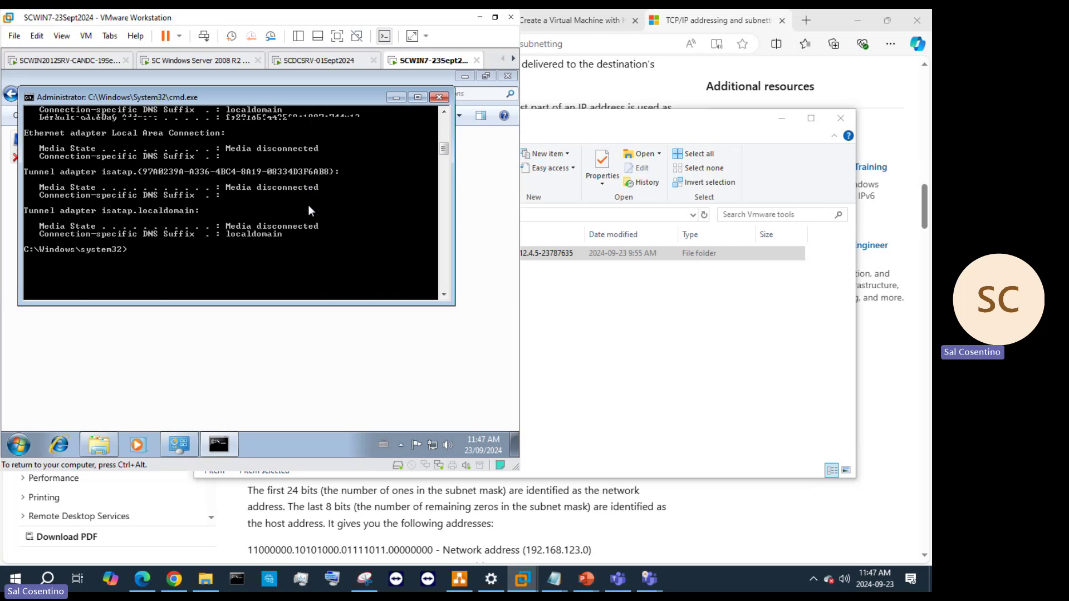
Release the client's leased IP configuration by running ipconfig /release
key(Up)
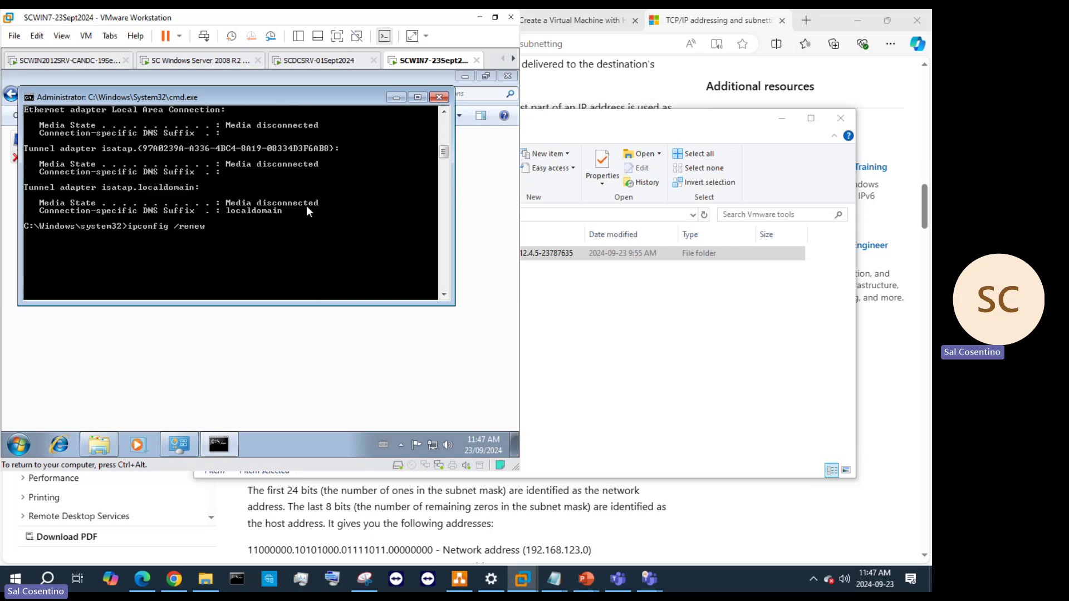
key(BackSpace)
text(lease)
key(Return)
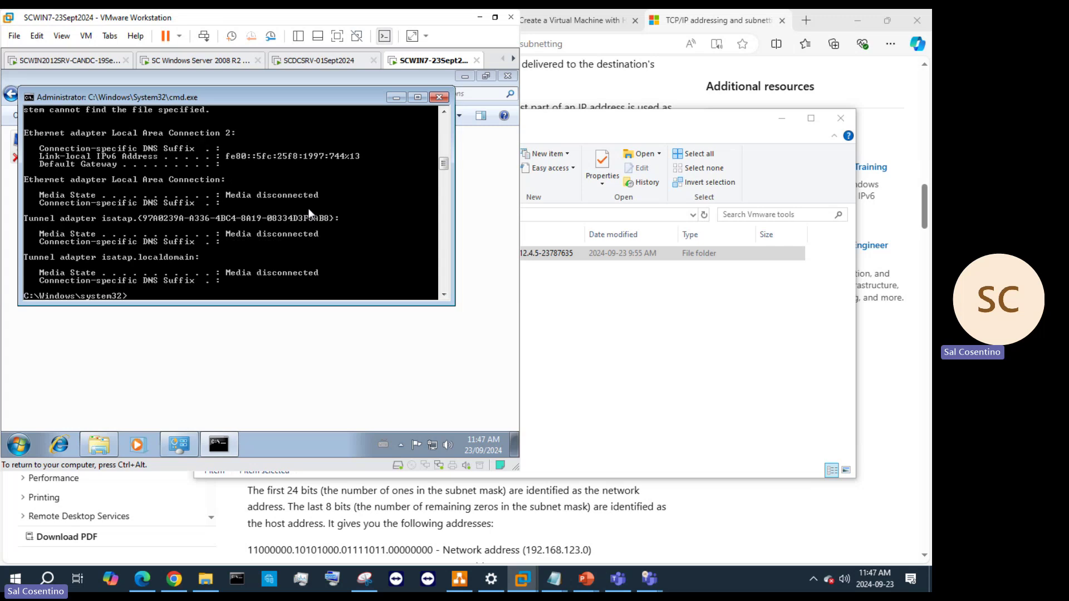
Renew the client's IP configuration with ipconfig /renew and switch to the Hyper-V presentation in PowerPoint
key(Up)
key(BackSpace)
key(BackSpace)
key(BackSpace)
text(new)
key(Return)
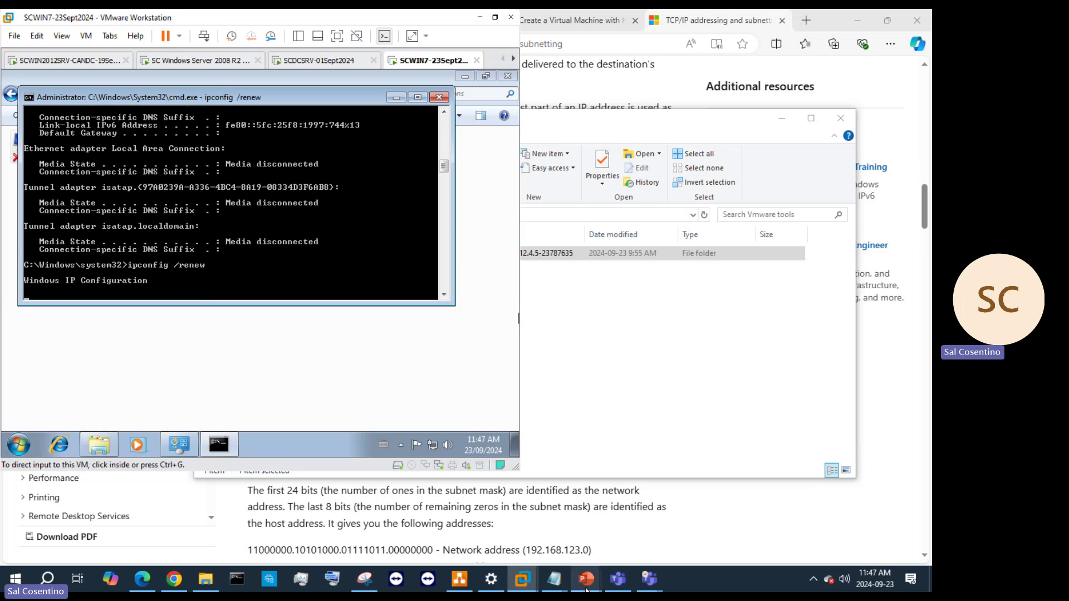
mouse_move(587, 591)
click(752, 551)
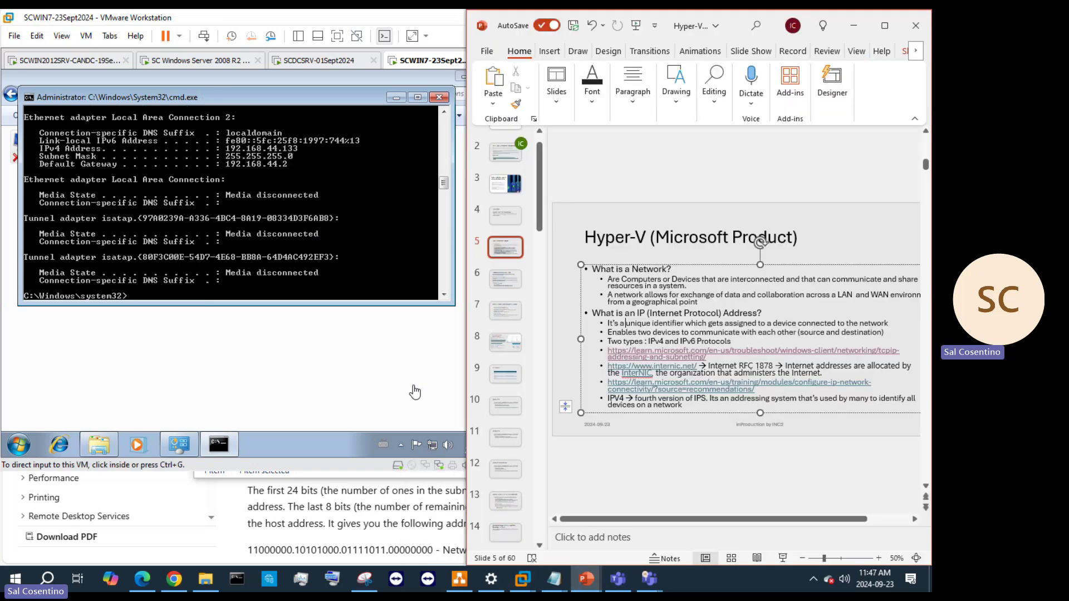
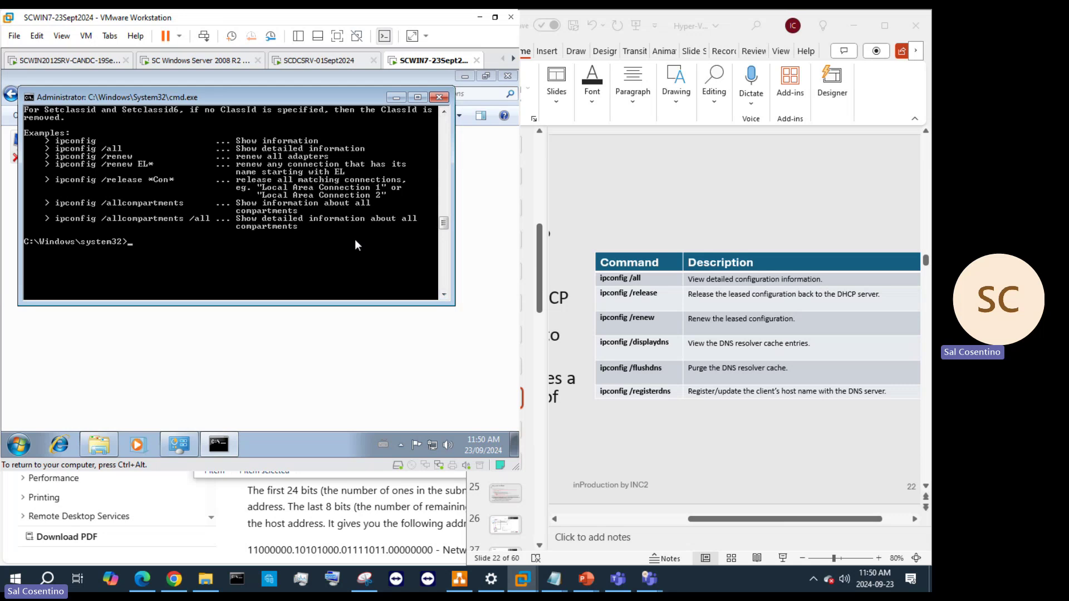
text(iconfig /all)
key(Return)
key(Up)
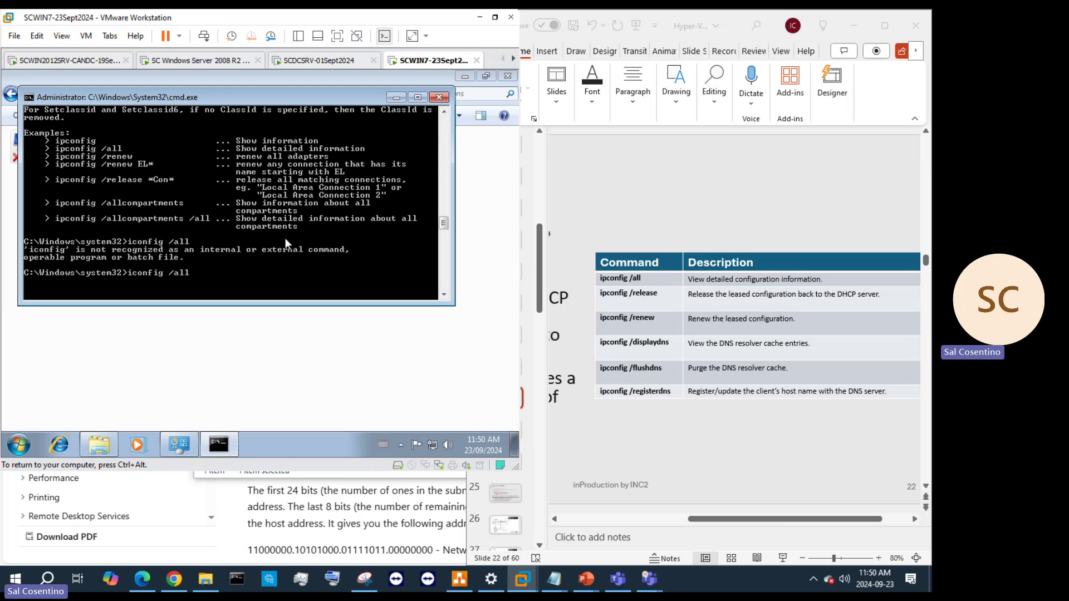
key(Left)
text(p)
key(Return)
Run ipconfig /all and review the host details and the Local Area Connection 2 adapter's DHCP, gateway and DNS settings
key(Up)
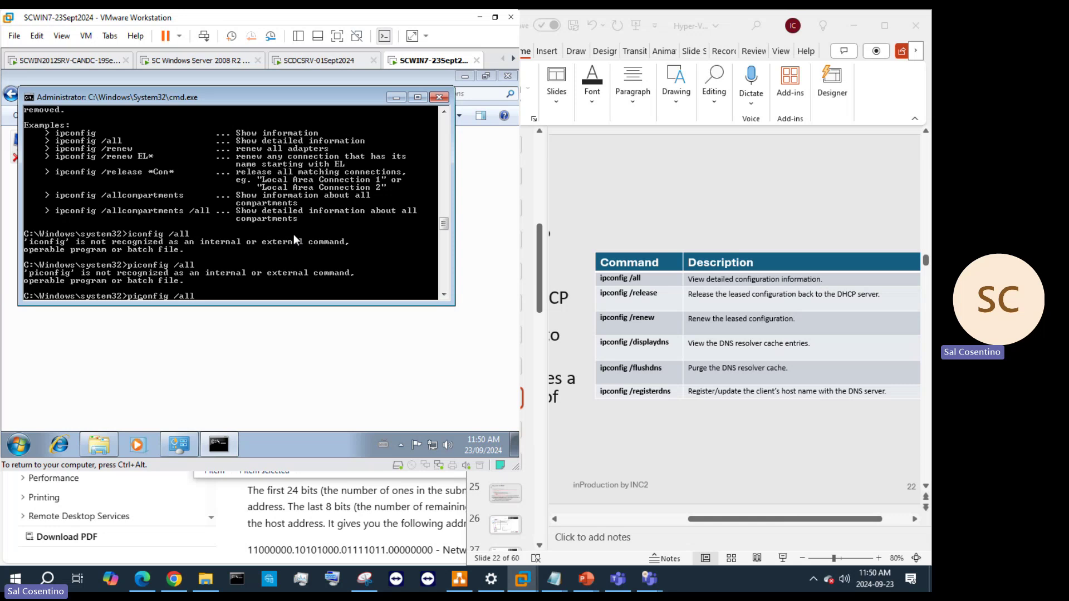
key(Home)
key(Delete)
key(Delete)
text(ip)
key(Return)
scroll(299, 216, up, 7)
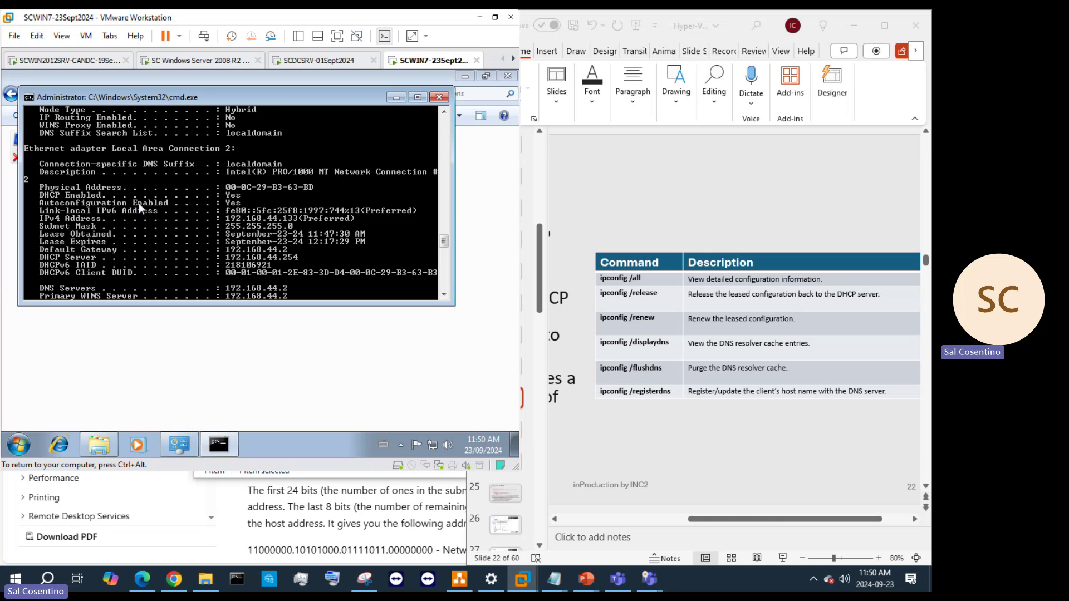
scroll(265, 176, up, 4)
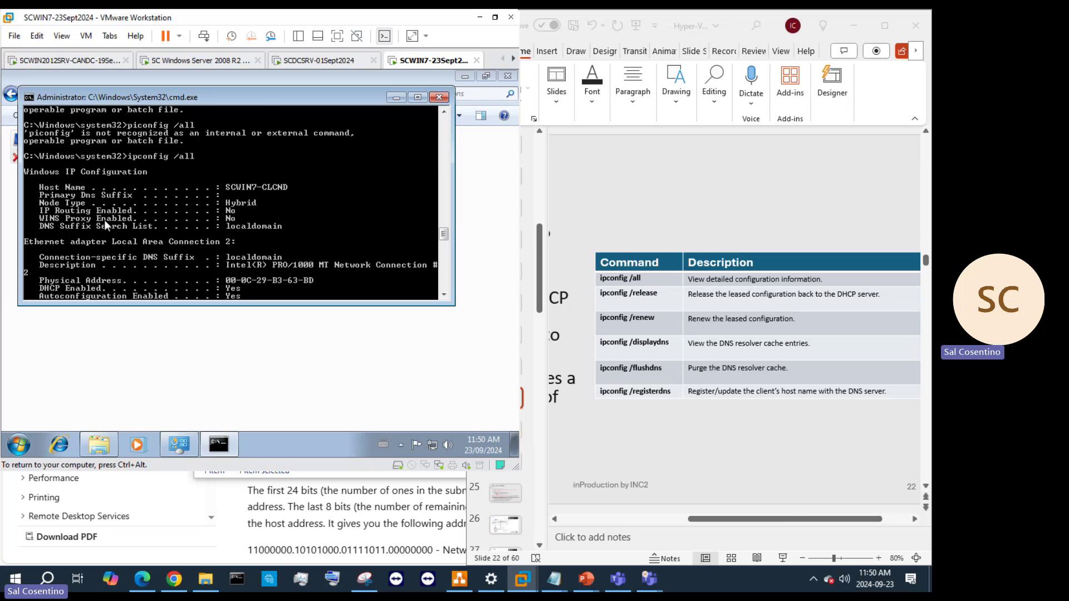
scroll(323, 234, down, 6)
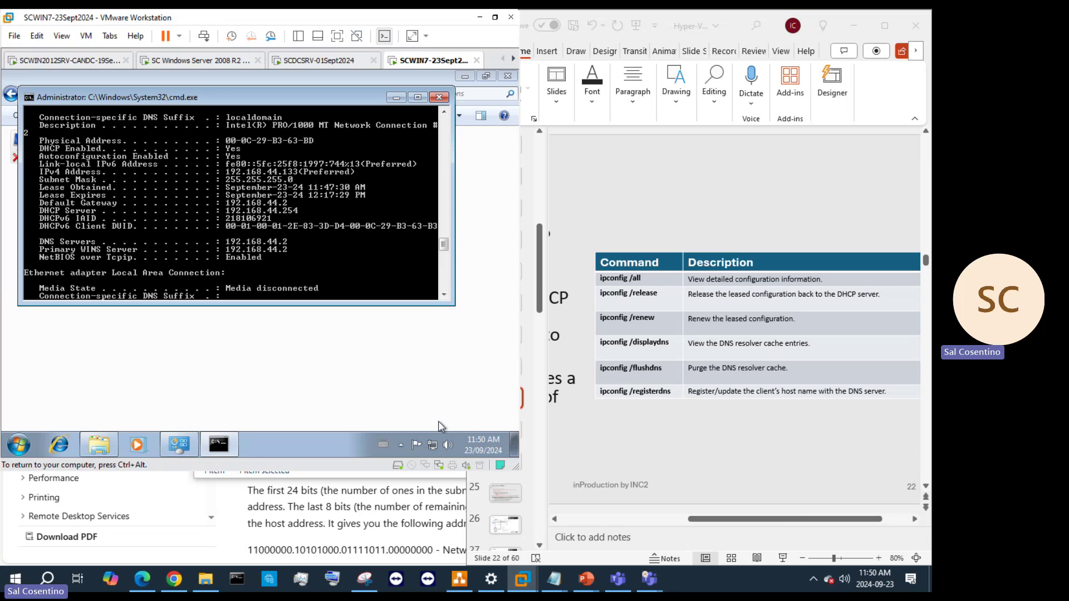
Open the Internet Protocol Version 4 (TCP/IPv4) properties of Local Area Connection from the Network Connections window
click(176, 445)
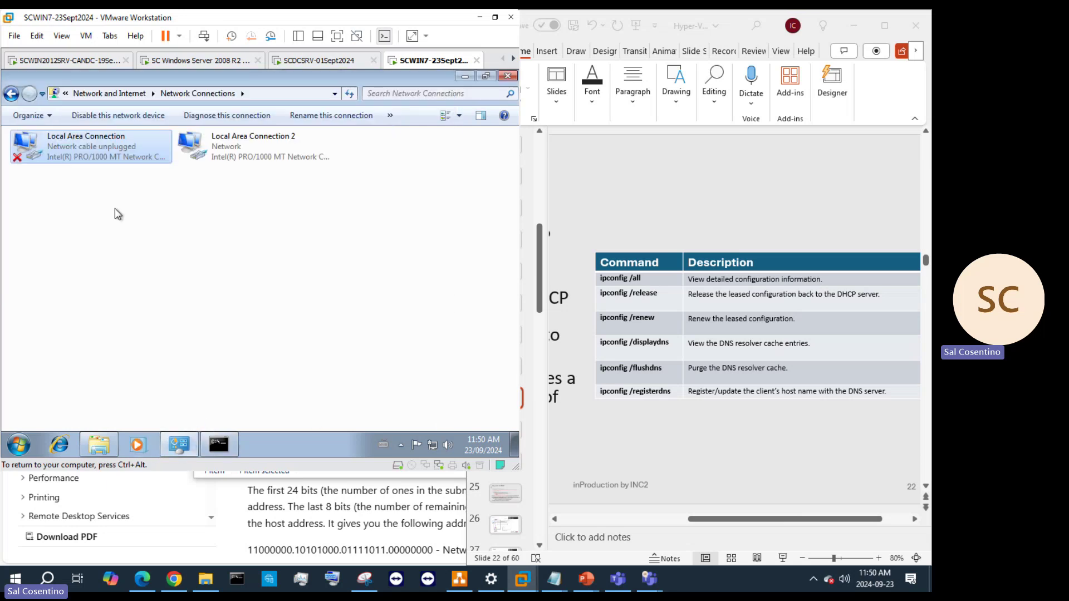
right_click(115, 153)
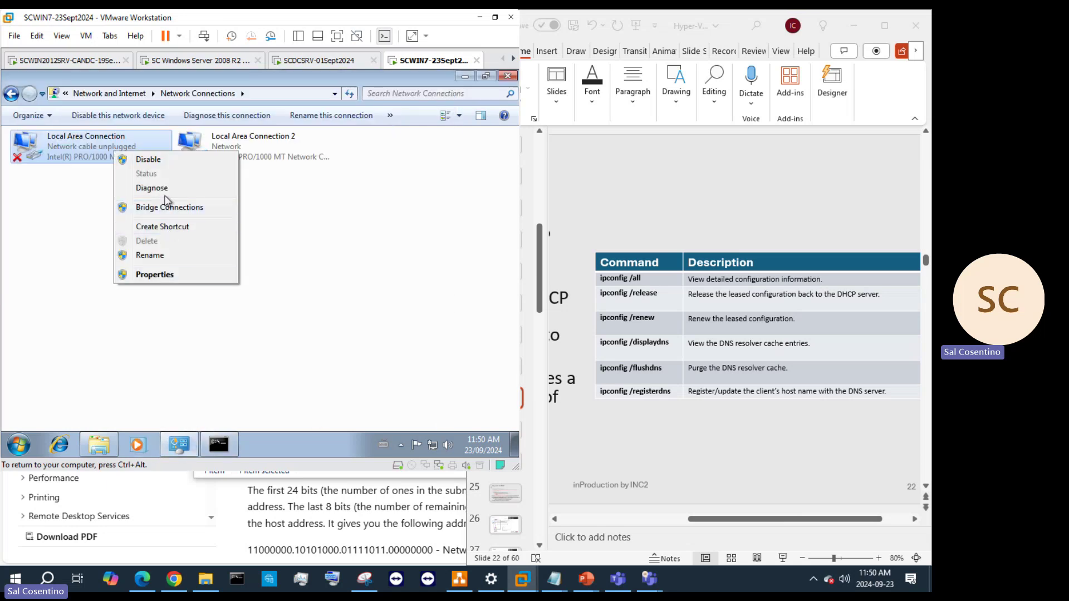
click(179, 277)
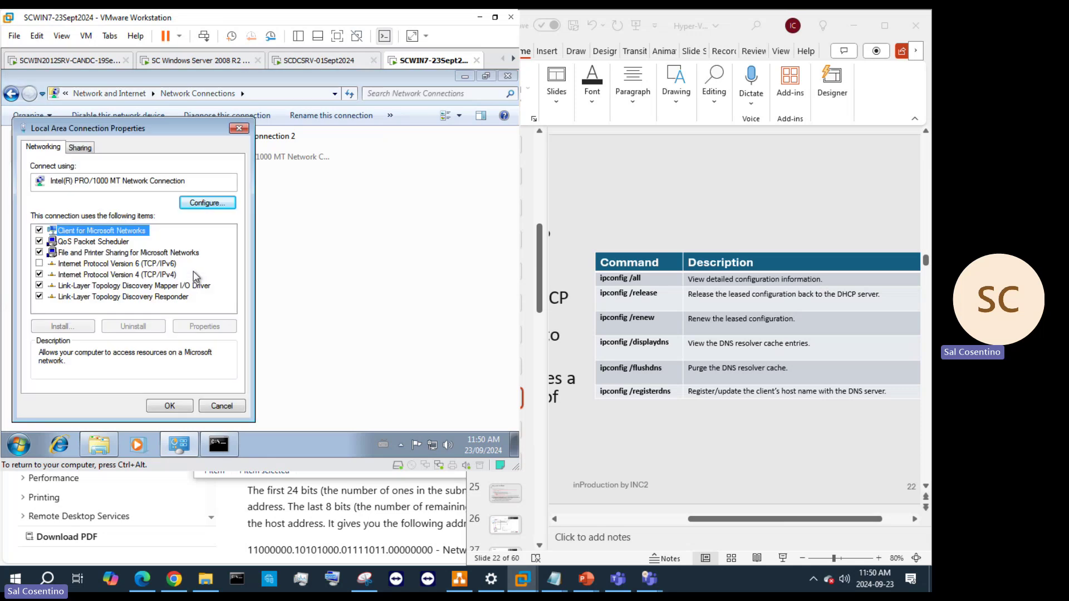
click(136, 265)
click(137, 274)
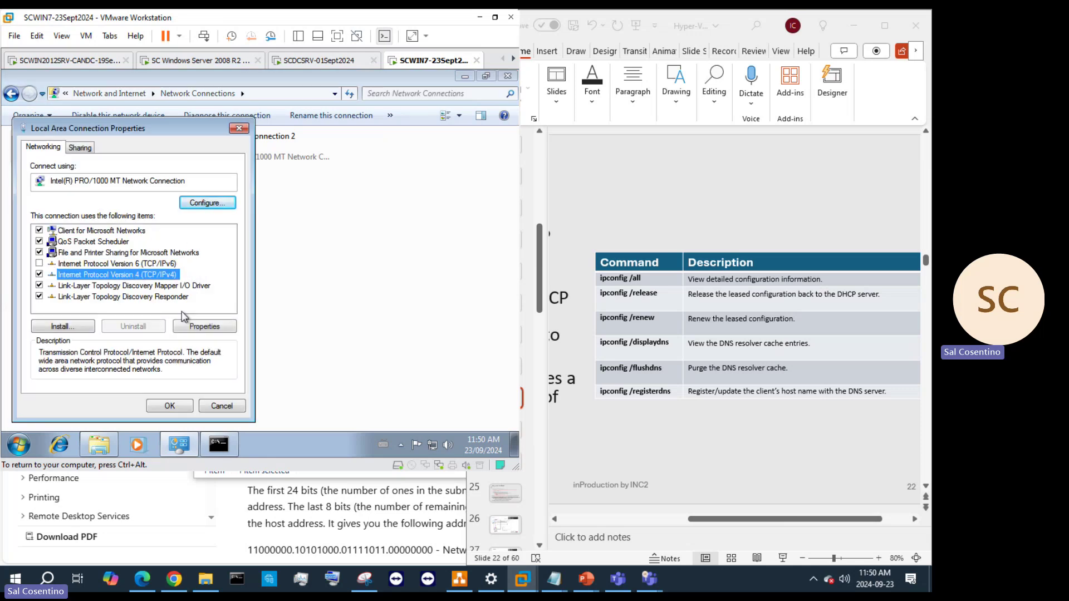
click(203, 328)
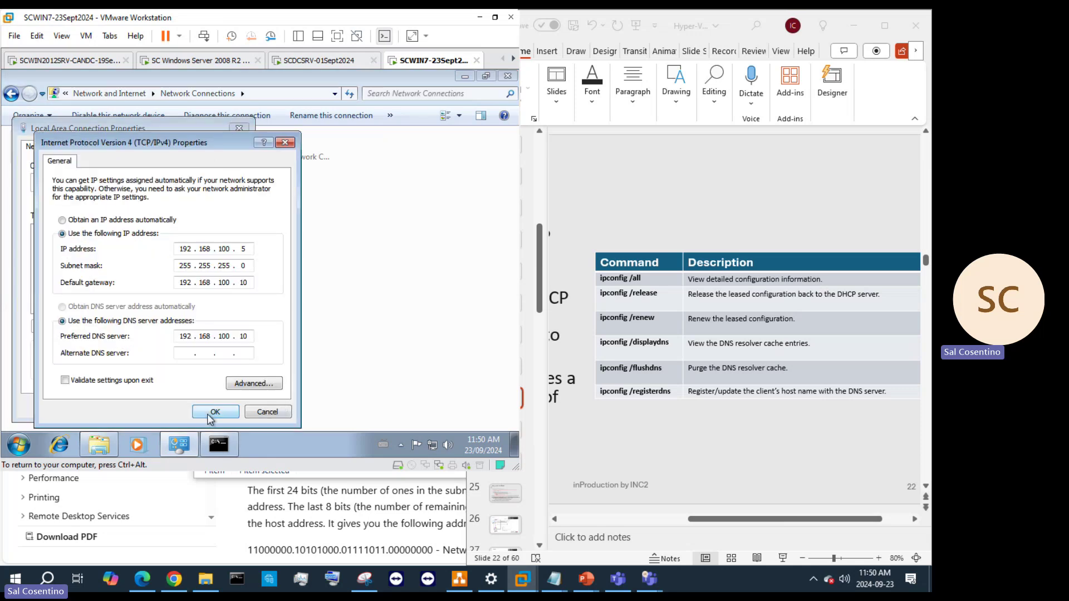
Enable using this connection's DNS suffix in DNS registration in the advanced TCP/IP settings, apply it and close the connection's properties
click(248, 385)
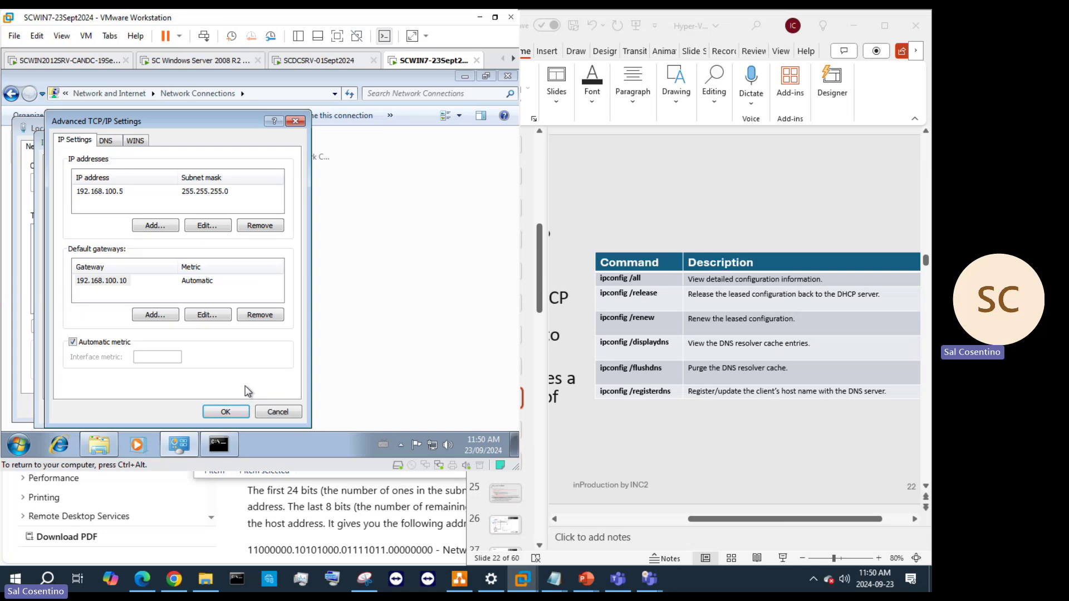
click(117, 141)
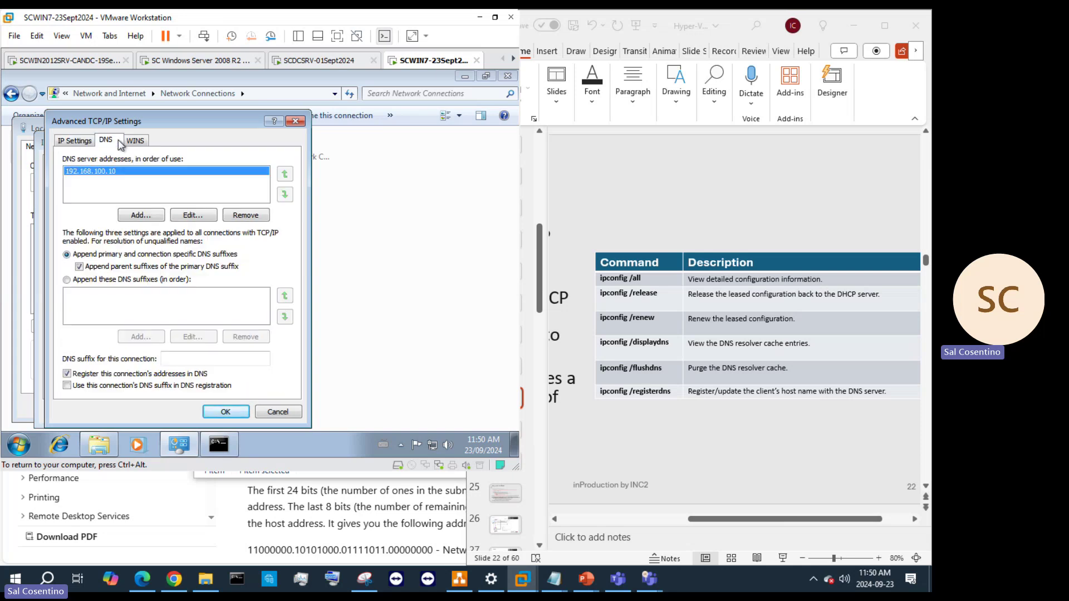
click(138, 143)
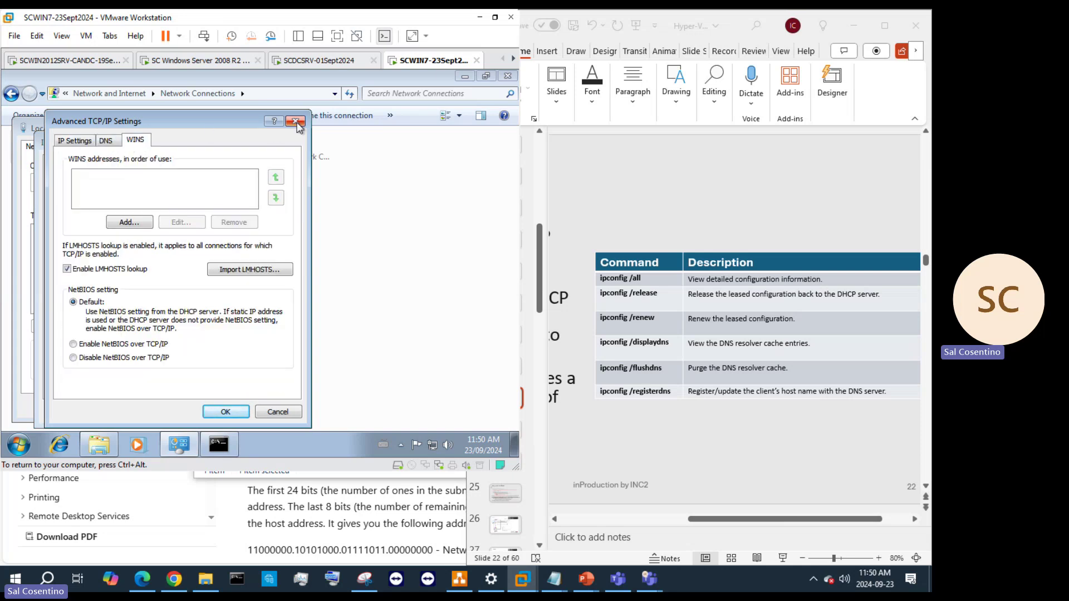
click(115, 140)
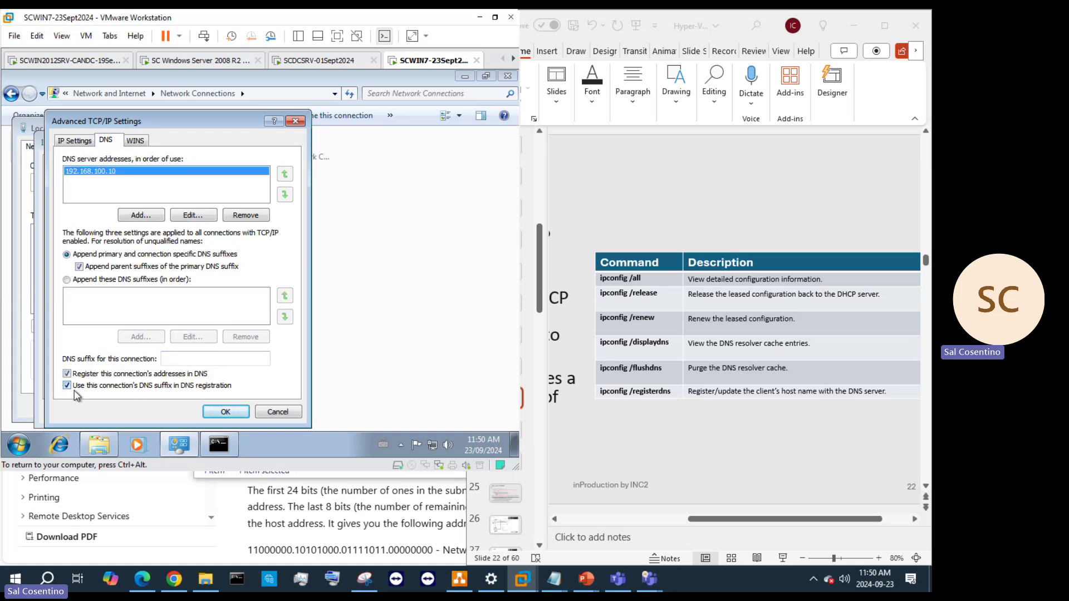
click(222, 410)
click(219, 411)
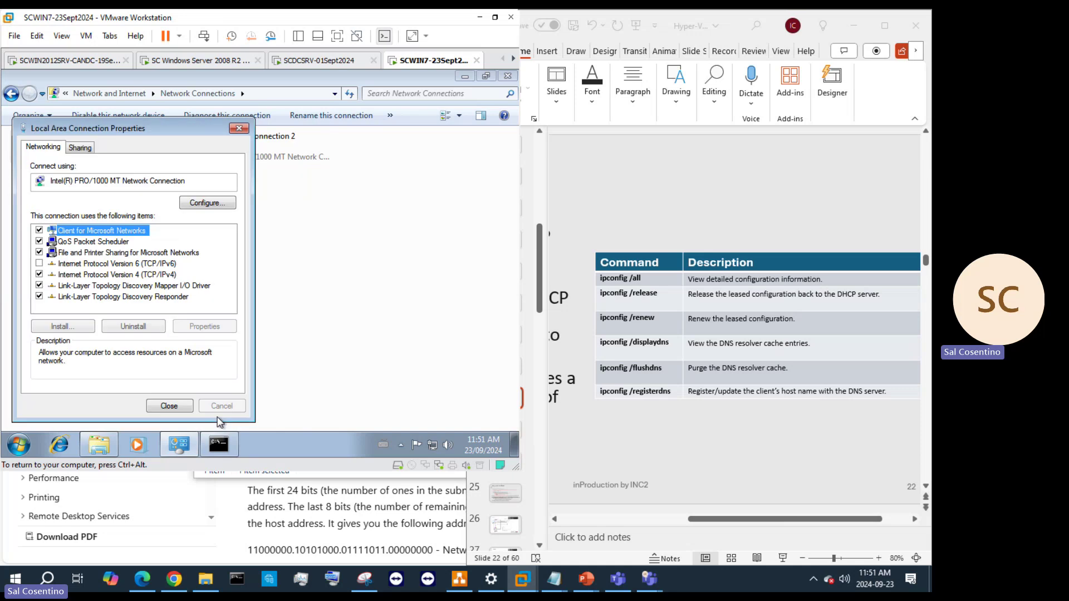
click(158, 408)
Disable Local Area Connection and enable it again
right_click(139, 161)
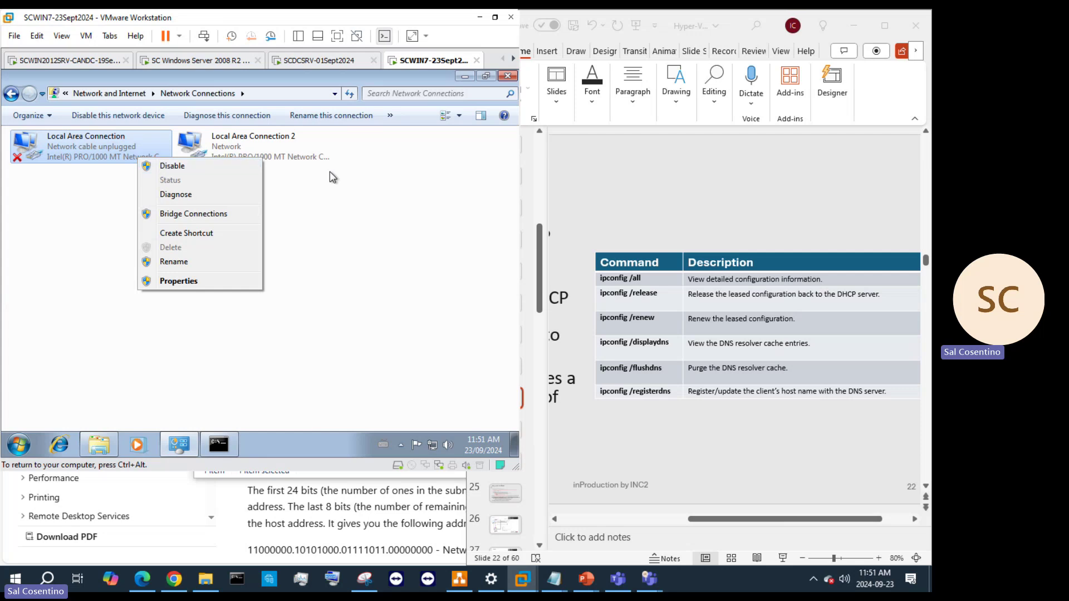
click(212, 166)
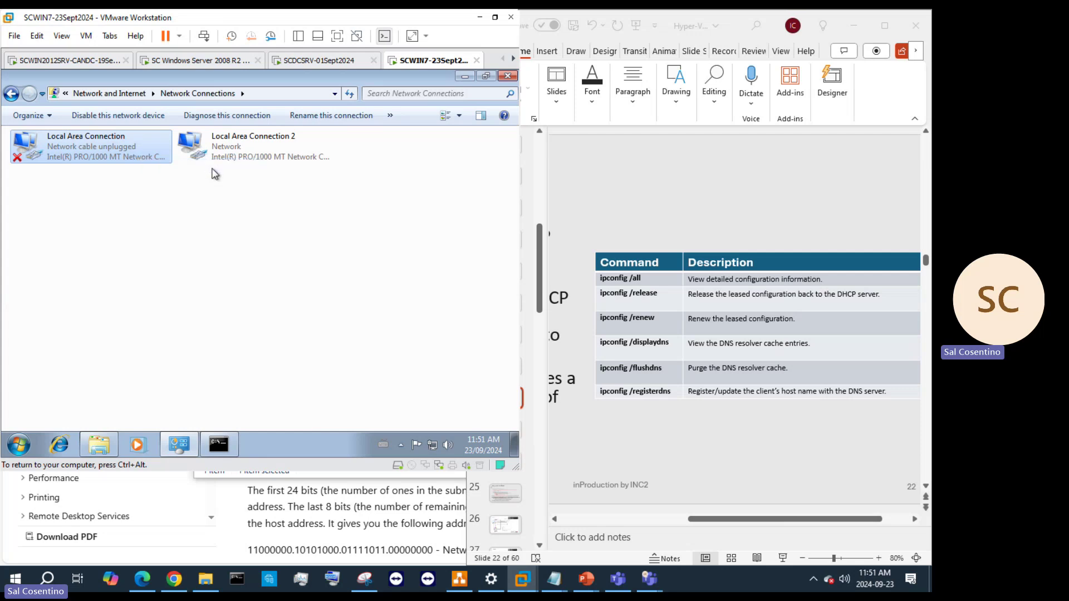
right_click(139, 150)
click(166, 154)
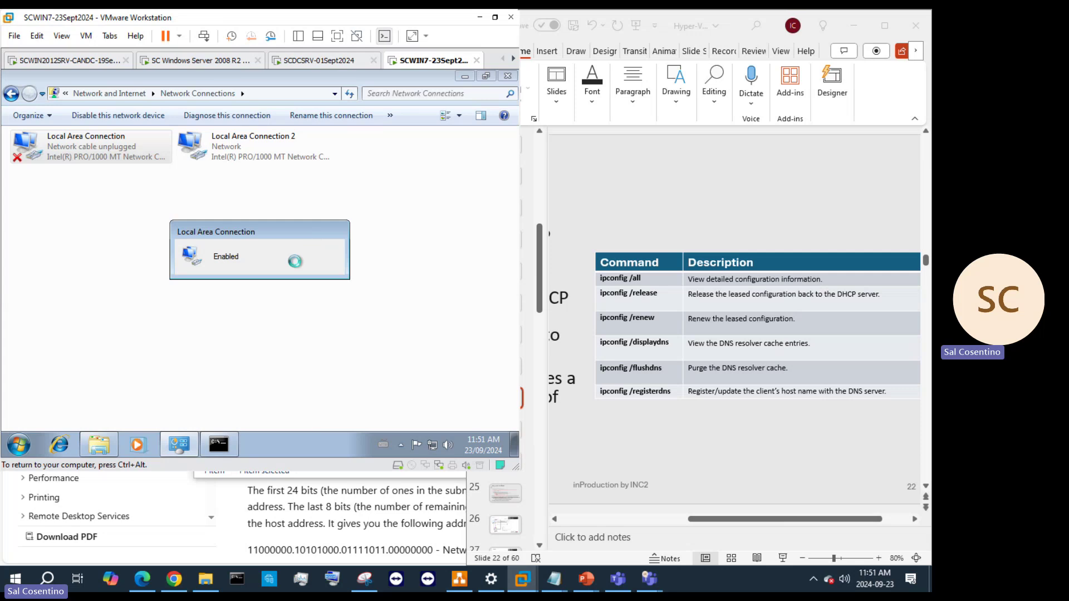
Return to the administrator command prompt and run ipconfig /registerdns to register the client with the DNS server
mouse_move(227, 435)
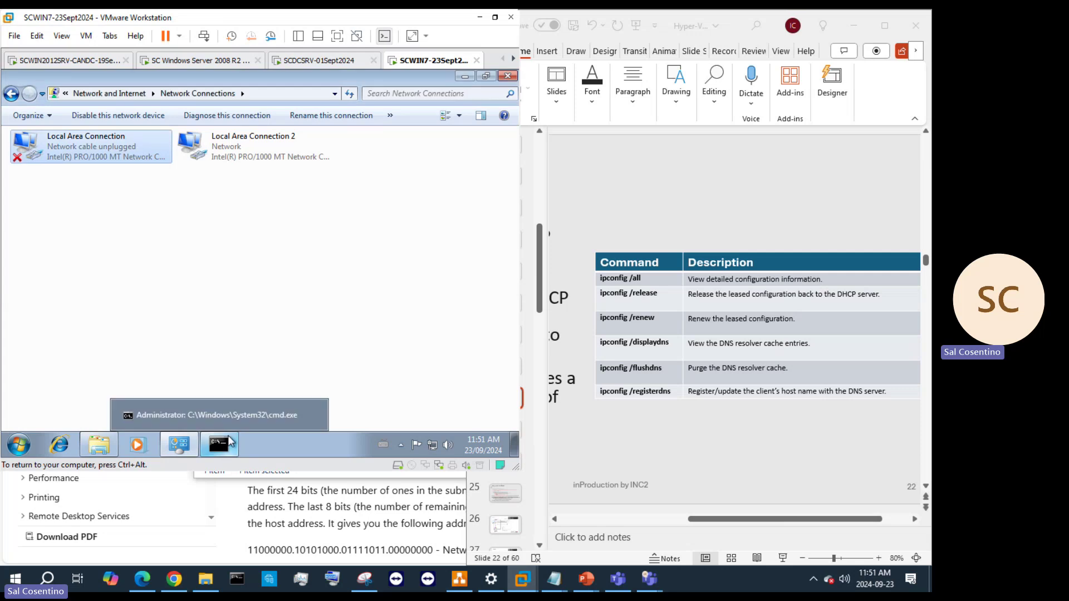
click(228, 436)
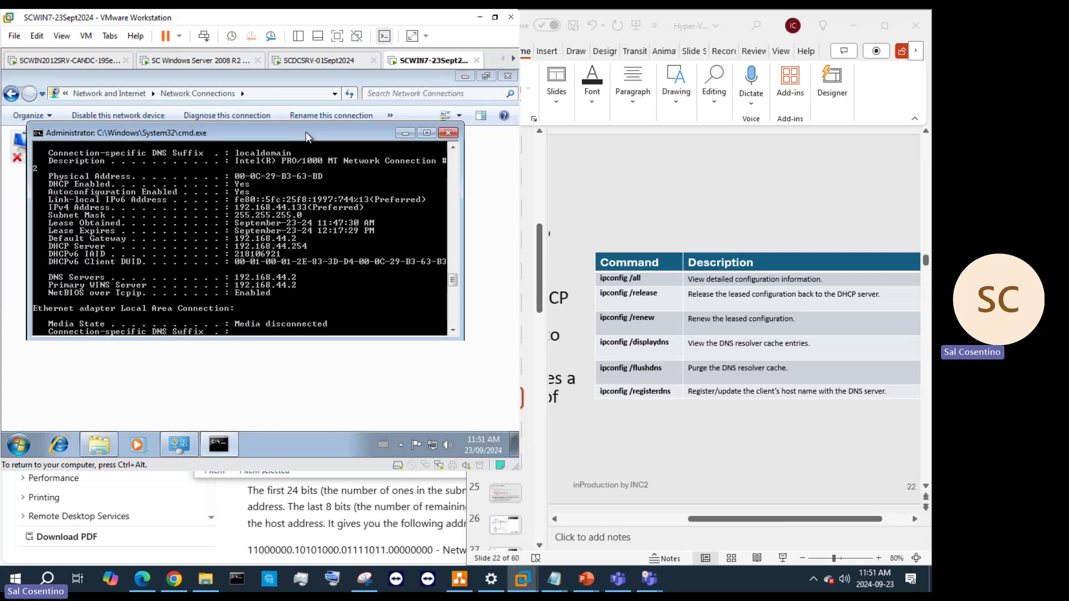
drag(306, 132, 321, 175)
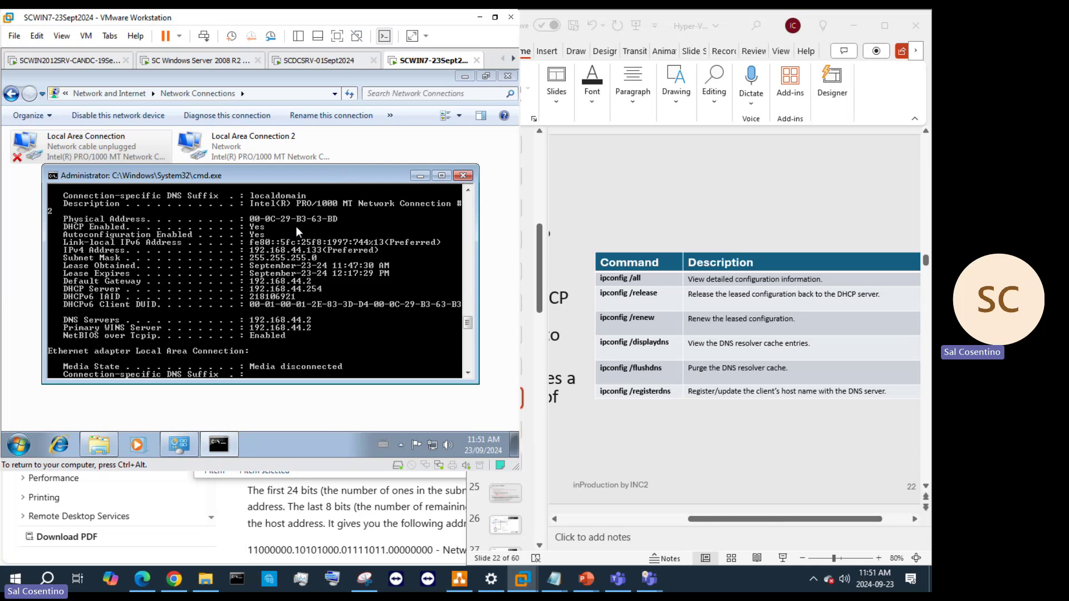
scroll(296, 226, down, 10)
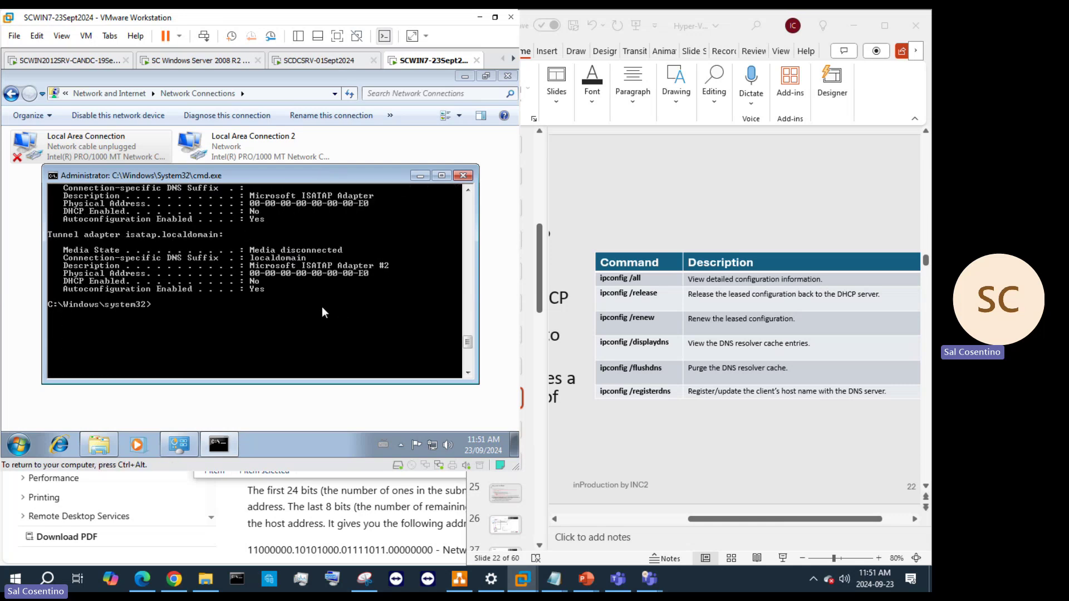
text(ipconfig /all)
key(BackSpace)
key(BackSpace)
text(registerdns)
key(Return)
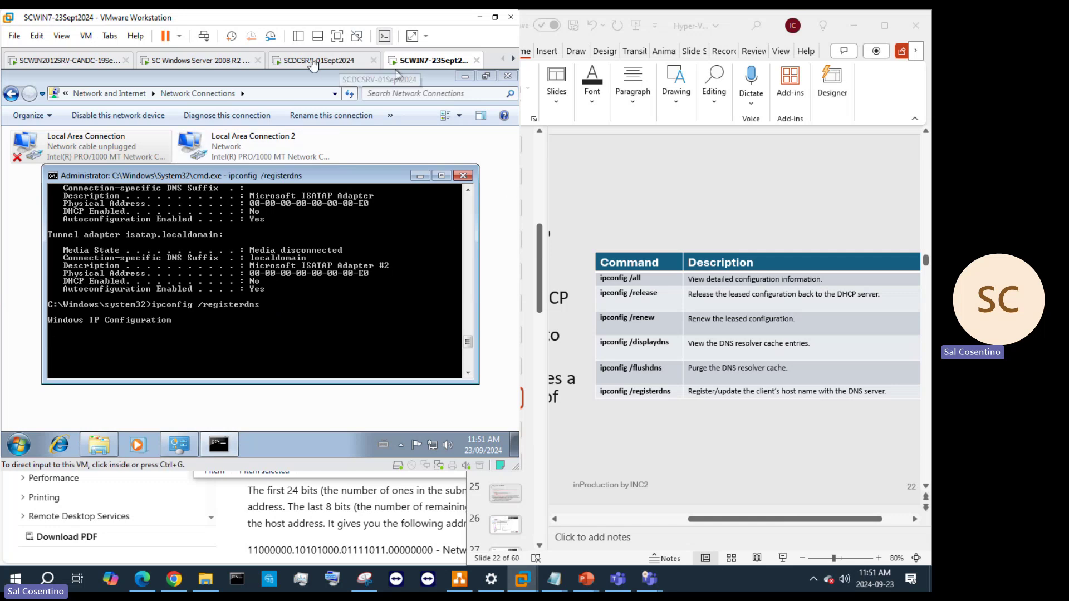
Switch to the SCDCSRV-01Sept2024 virtual machine, open Server Manager, dismiss its Azure Arc message and show the Dashboard
click(338, 56)
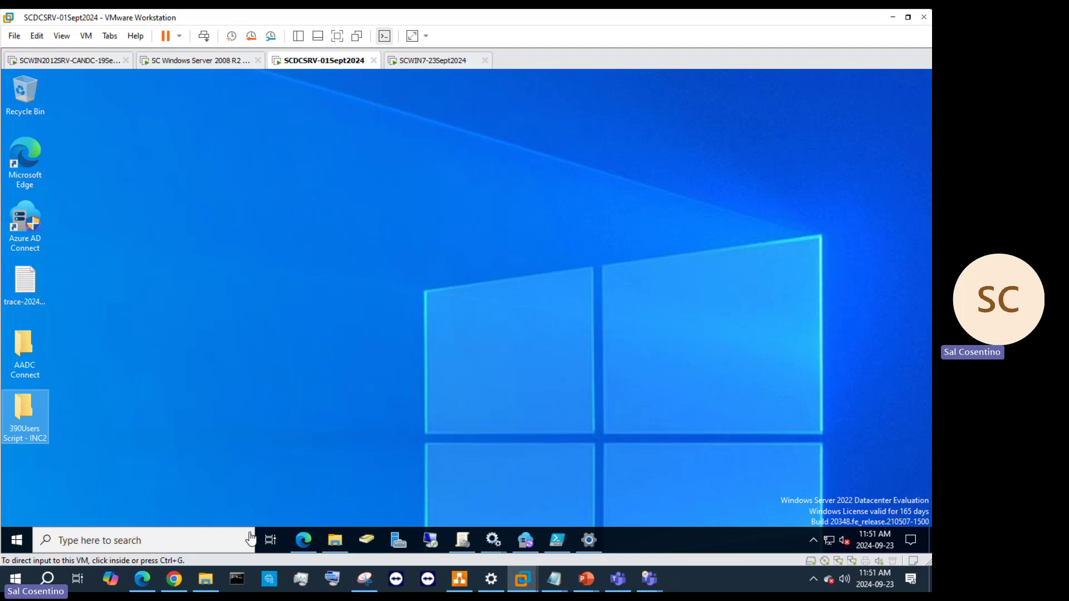
click(401, 543)
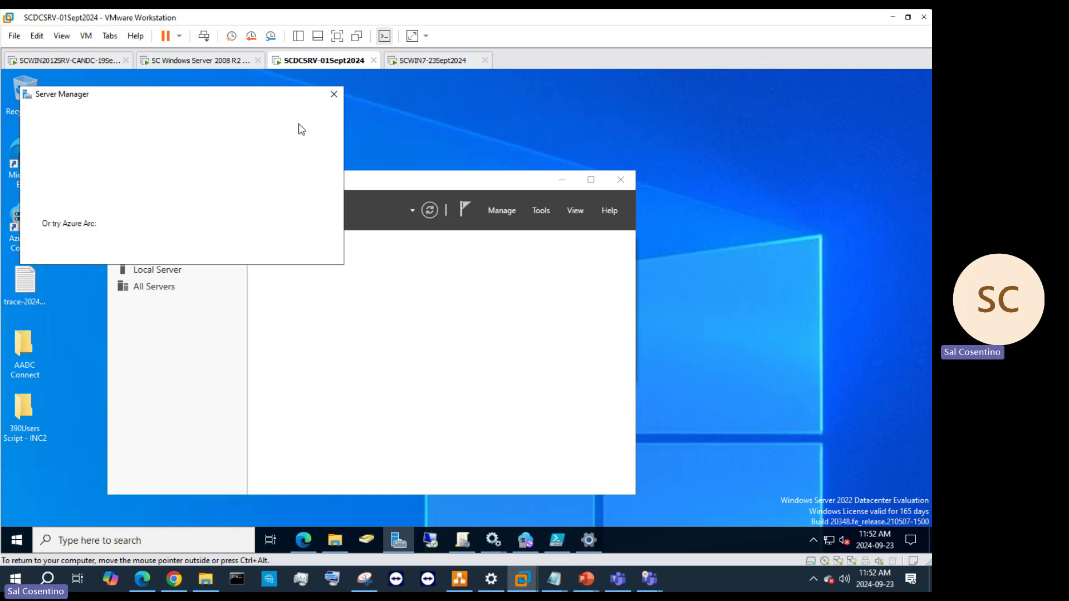
click(335, 95)
click(169, 272)
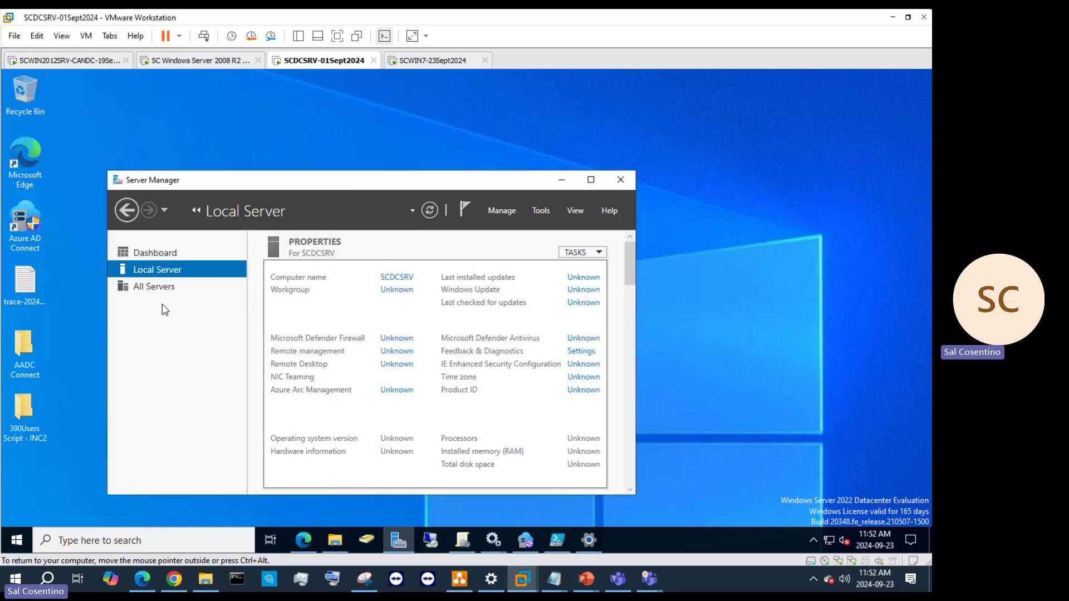
click(150, 258)
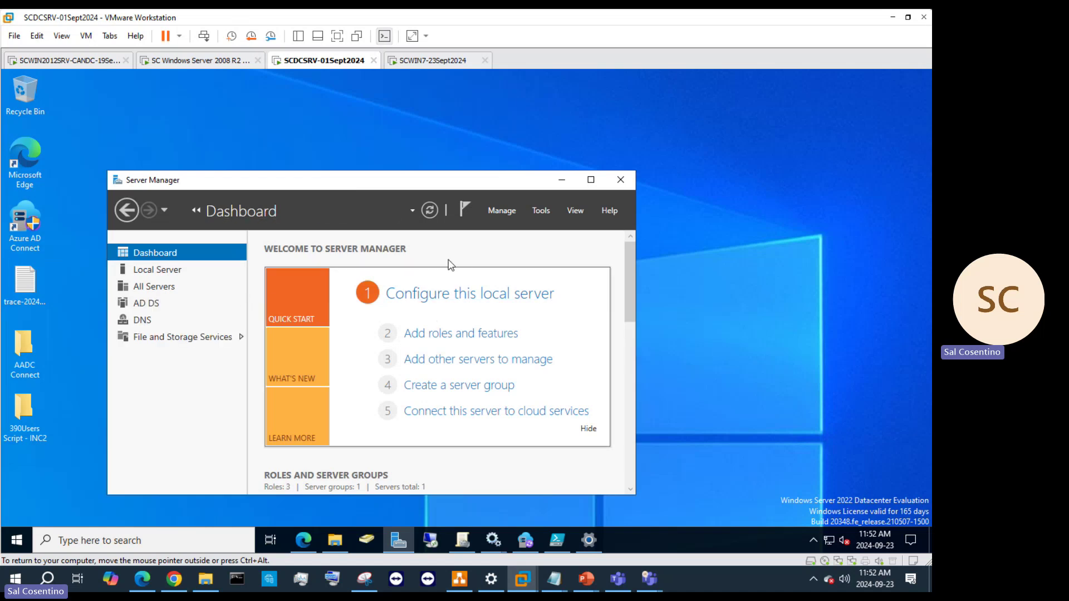
Open DNS Manager for SCDCSRV and examine the host records in the italiacomputersinc2 forward lookup zone
click(143, 320)
right_click(346, 328)
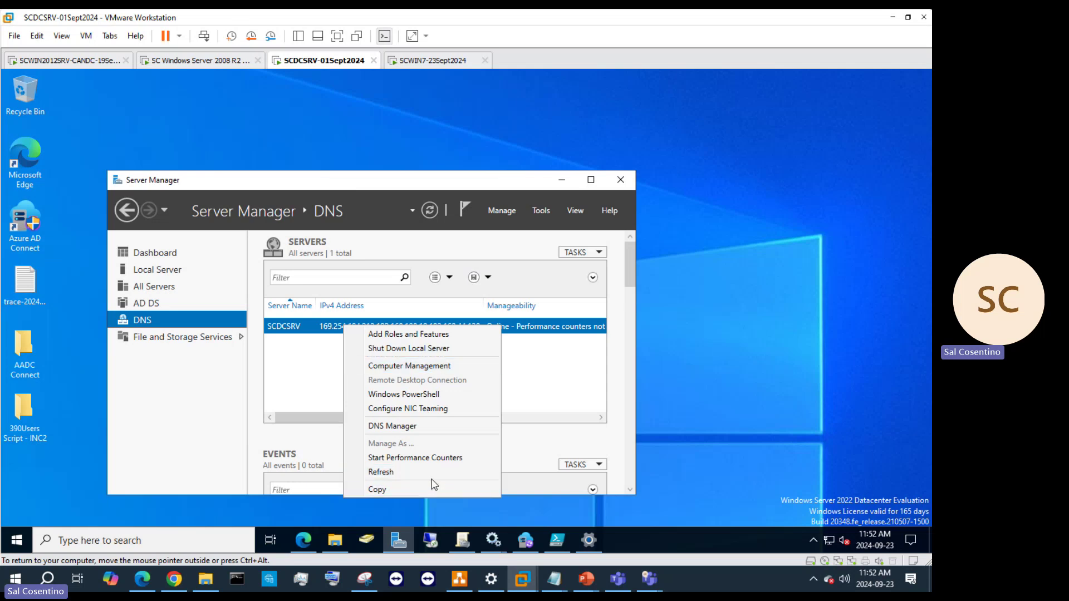
click(423, 426)
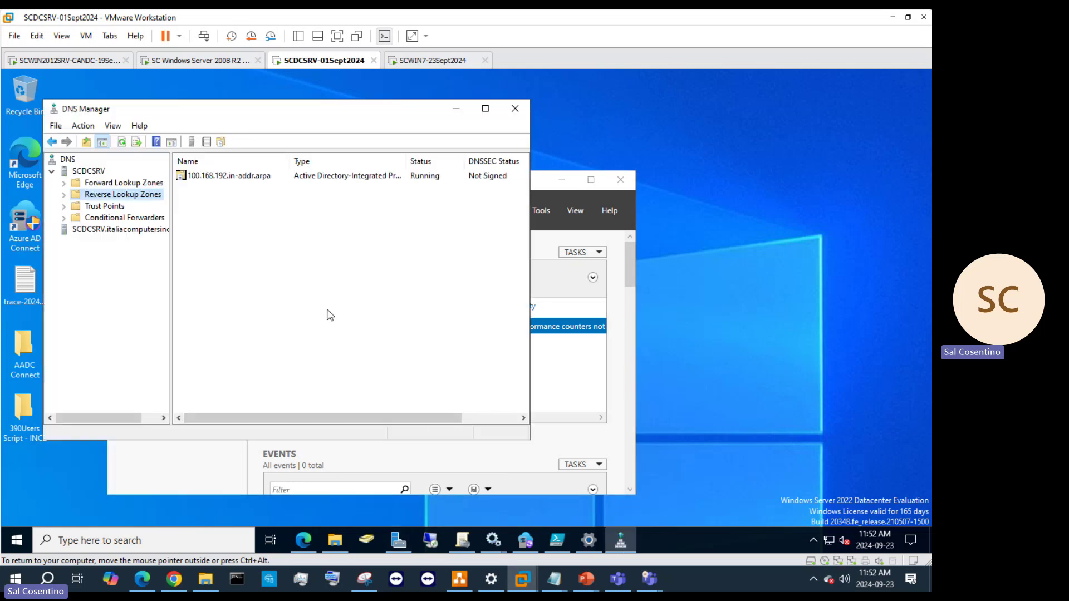
click(124, 184)
click(213, 192)
double_click(212, 193)
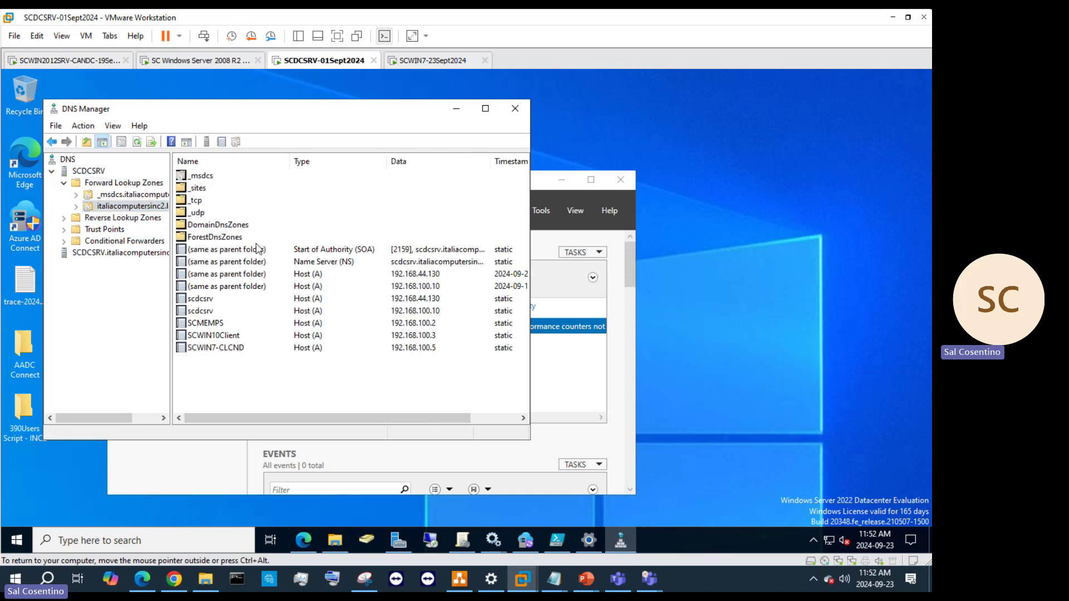
Examine the SCWIN7-CLCND host record and its matching 192.168.100.5 pointer record in the 100.168.192.in-addr.arpa reverse lookup zone
click(241, 348)
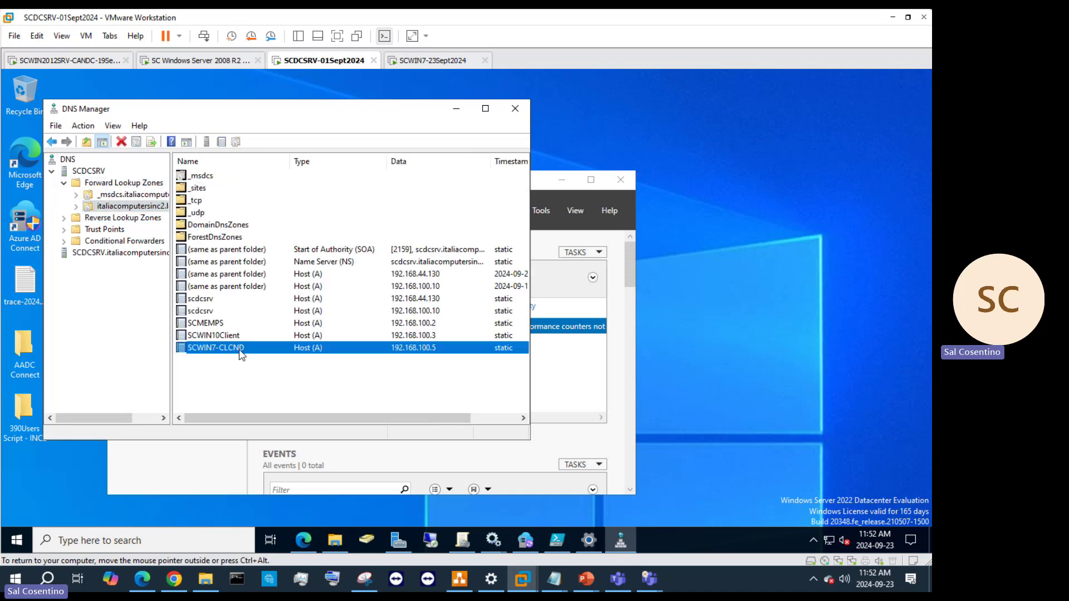
click(119, 218)
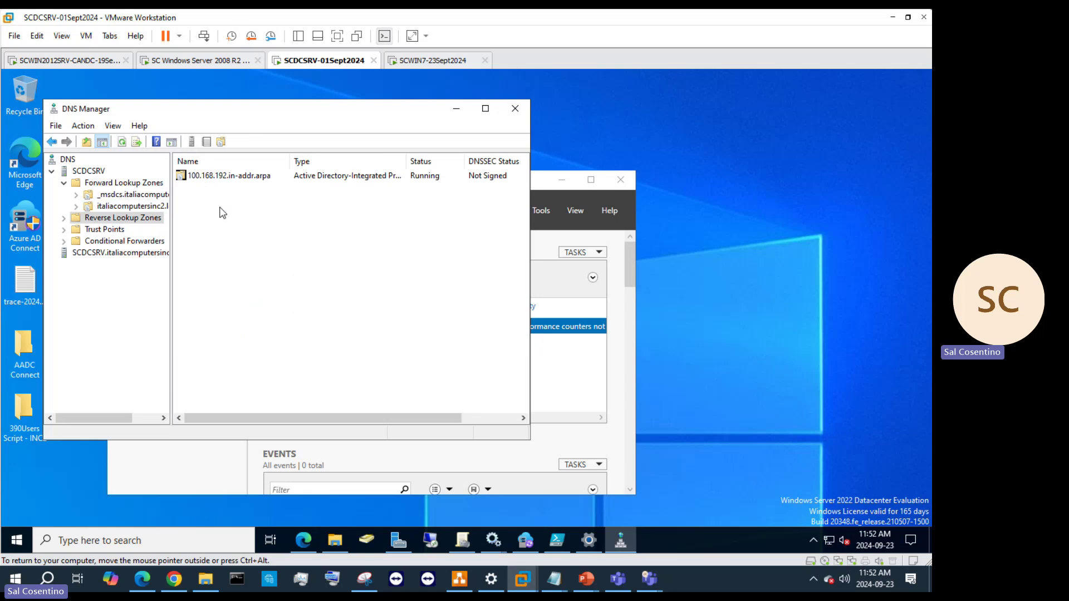
double_click(224, 176)
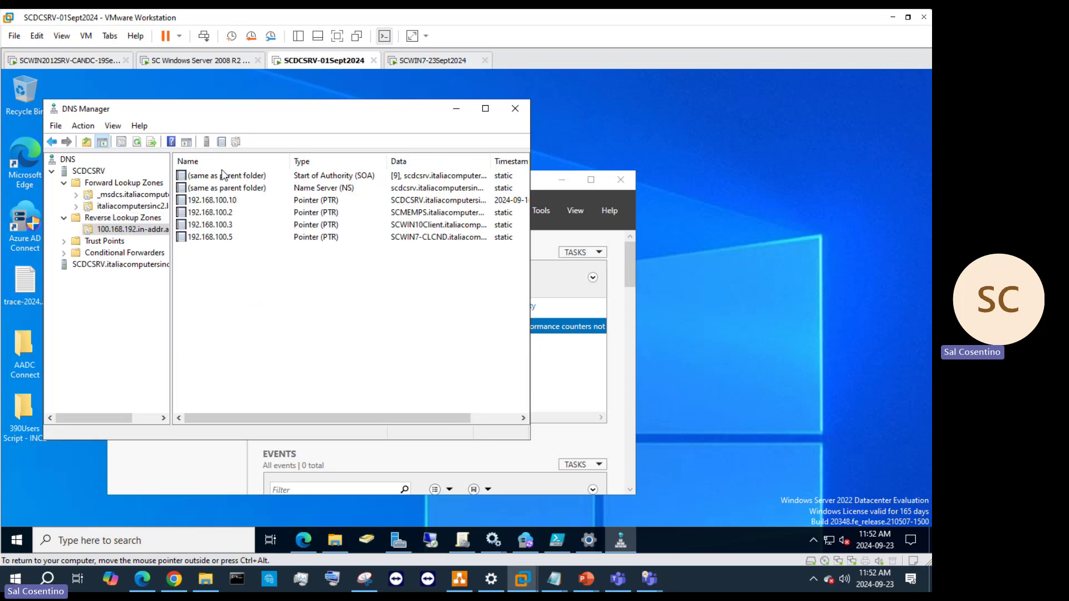
click(213, 238)
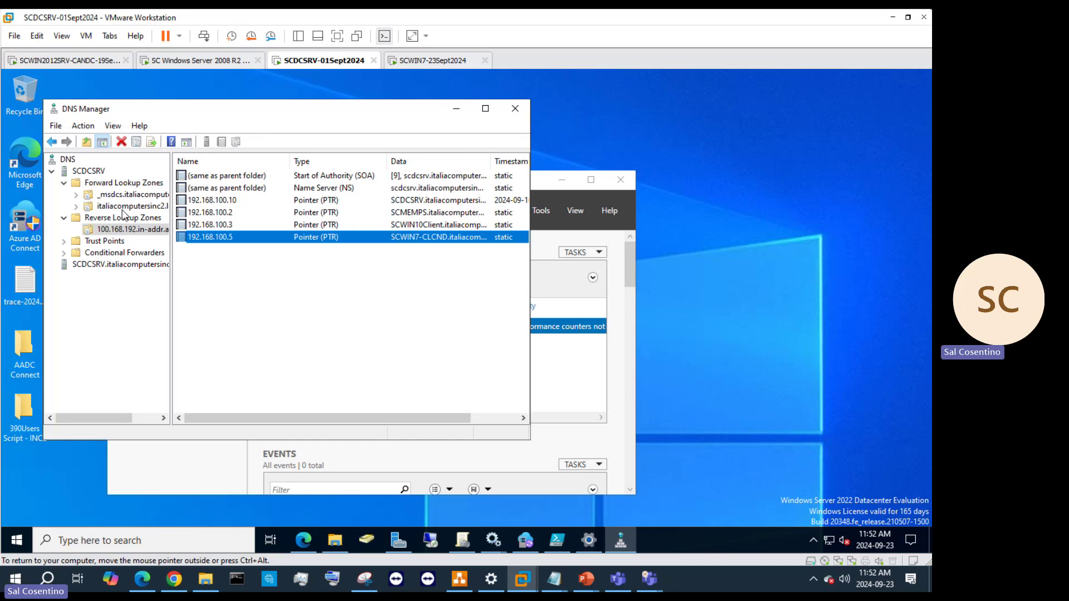
Launch nslookup for the SCDCSRV DNS server, leave its interactive mode and run nslookup SCDCSRV
right_click(88, 172)
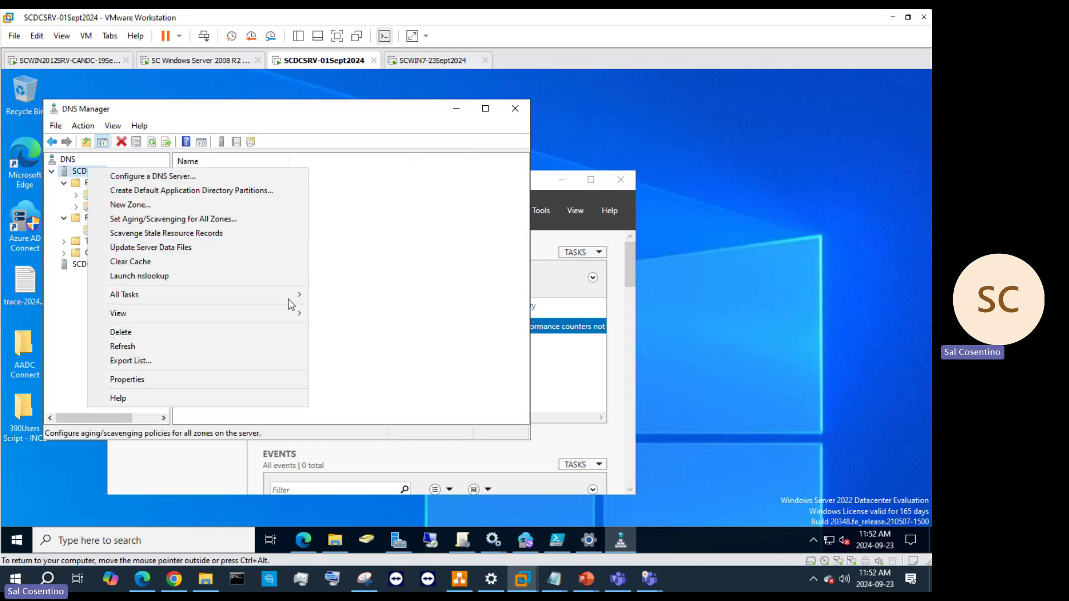
click(168, 276)
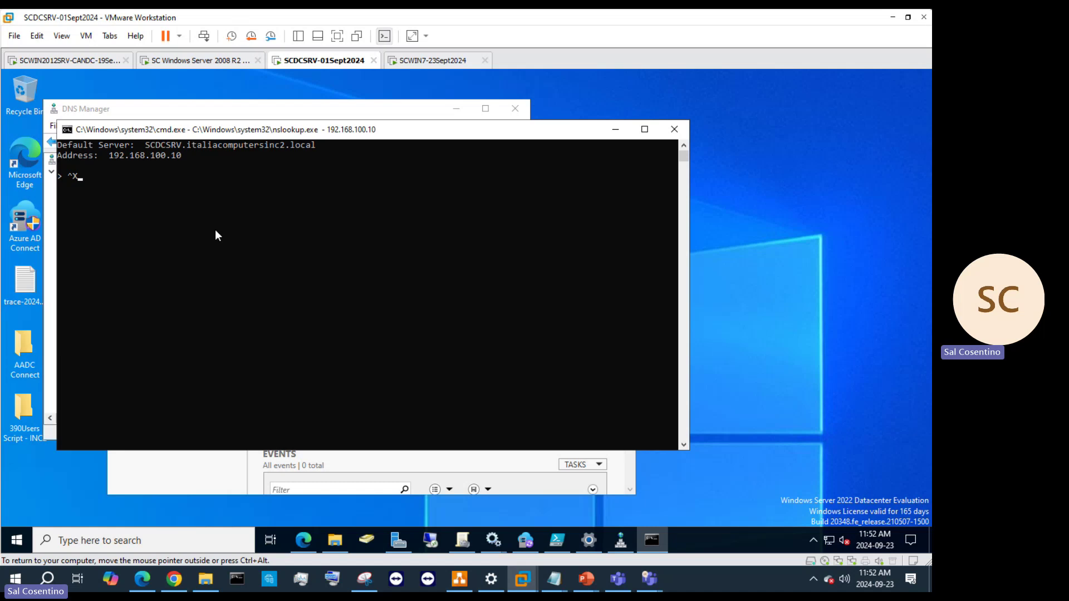
key(ctrl+c)
text(n)
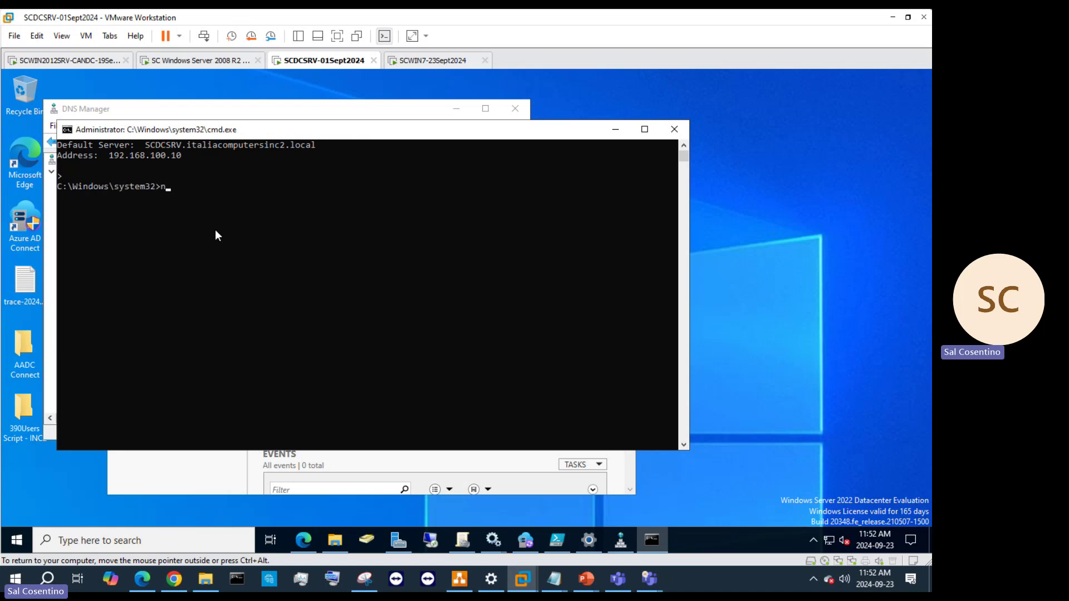
text(slookup SCDCSRV)
key(Return)
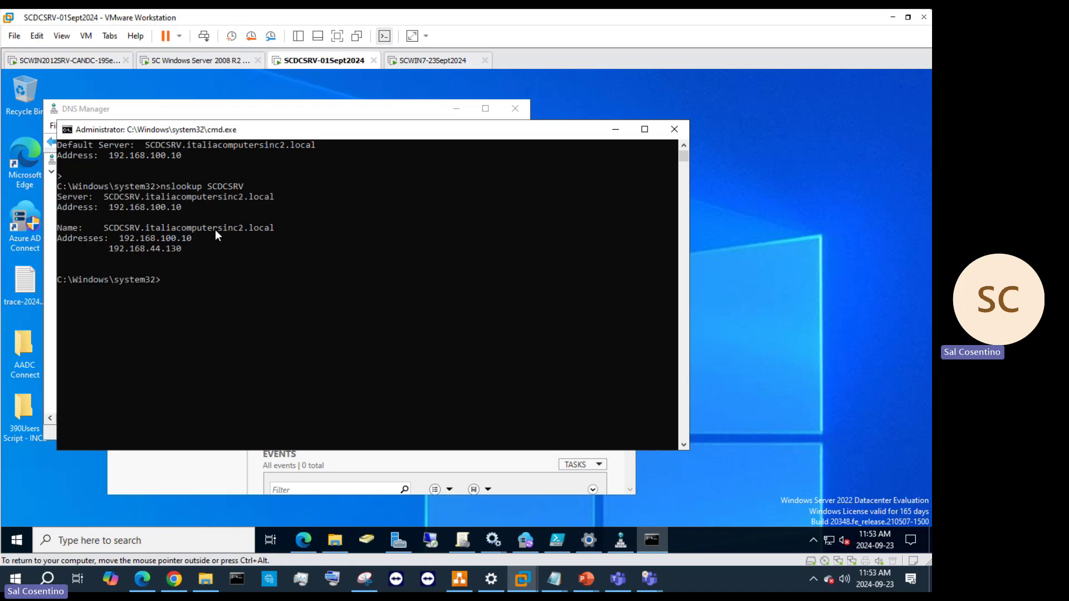
Run a reverse lookup of the Windows 7 client's address with nslookup 192.168.100.5
key(Up)
key(BackSpace)
key(BackSpace)
key(BackSpace)
key(BackSpace)
key(BackSpace)
key(BackSpace)
key(BackSpace)
text(192.168.100.5)
key(Return)
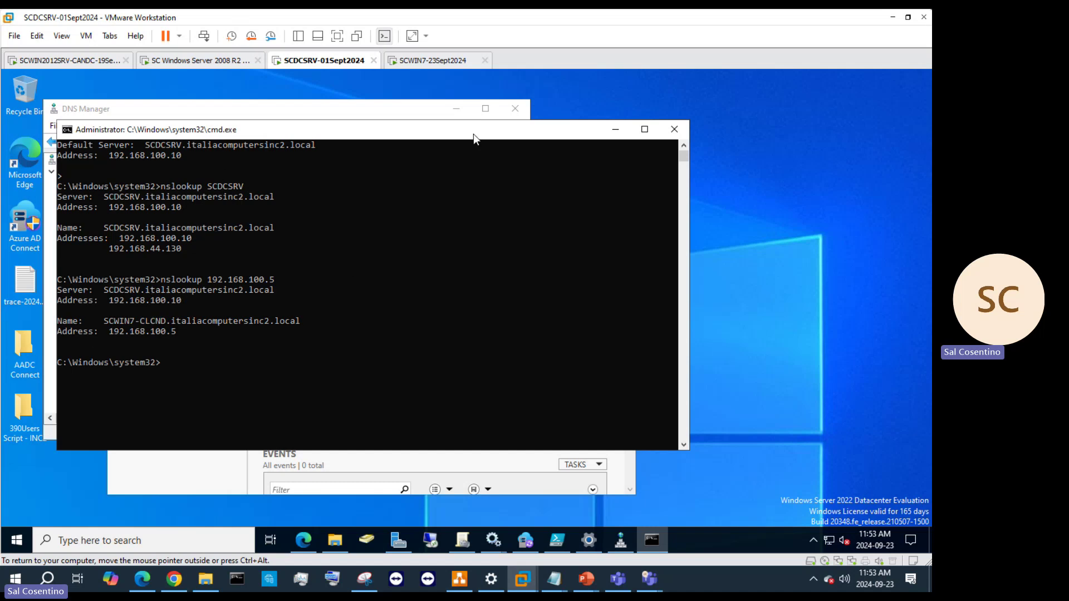
Close the command prompt and DNS Manager on SCDCSRV, and close the command prompt on the SCWIN7-23Sept2024 virtual machine
click(674, 129)
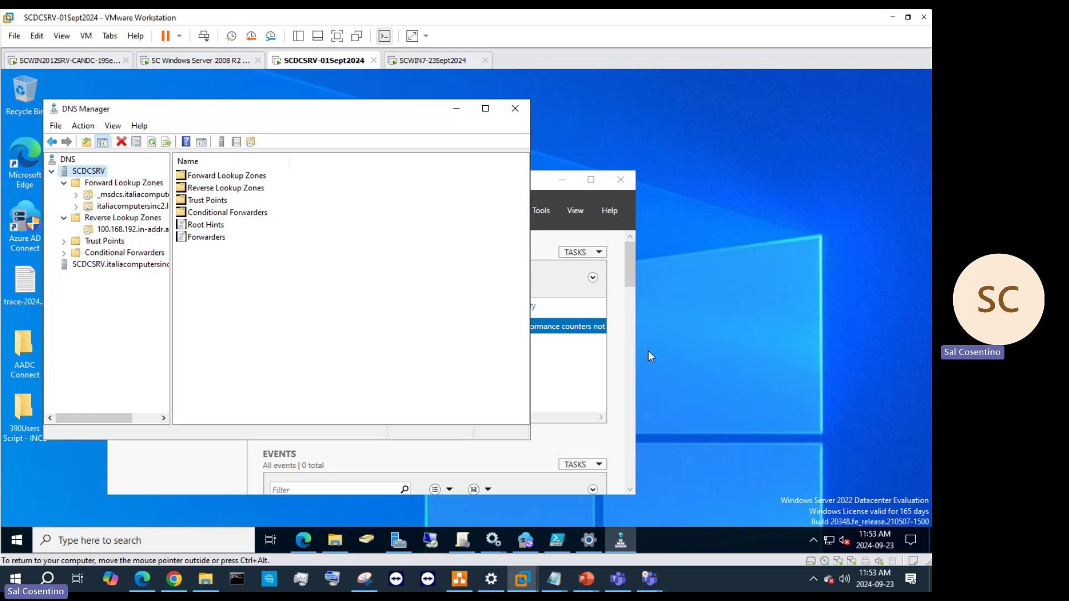
click(515, 109)
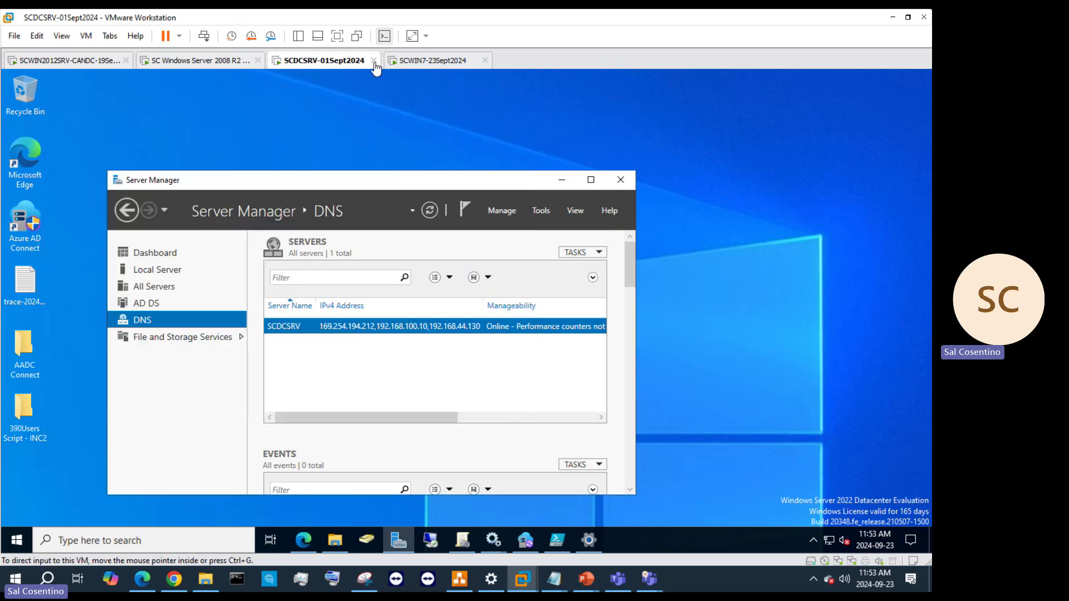
click(414, 62)
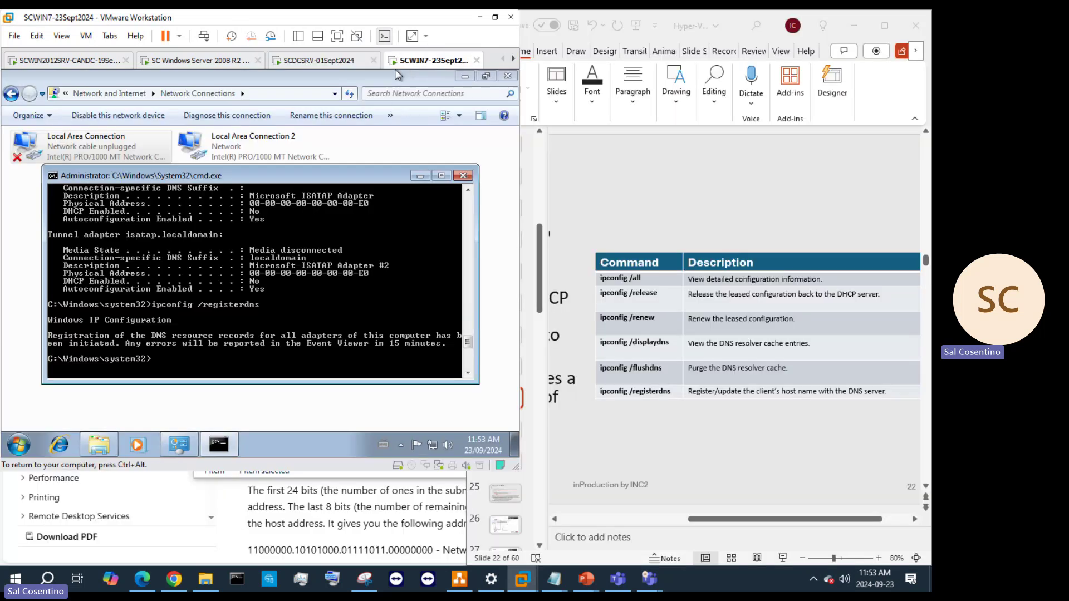
click(463, 176)
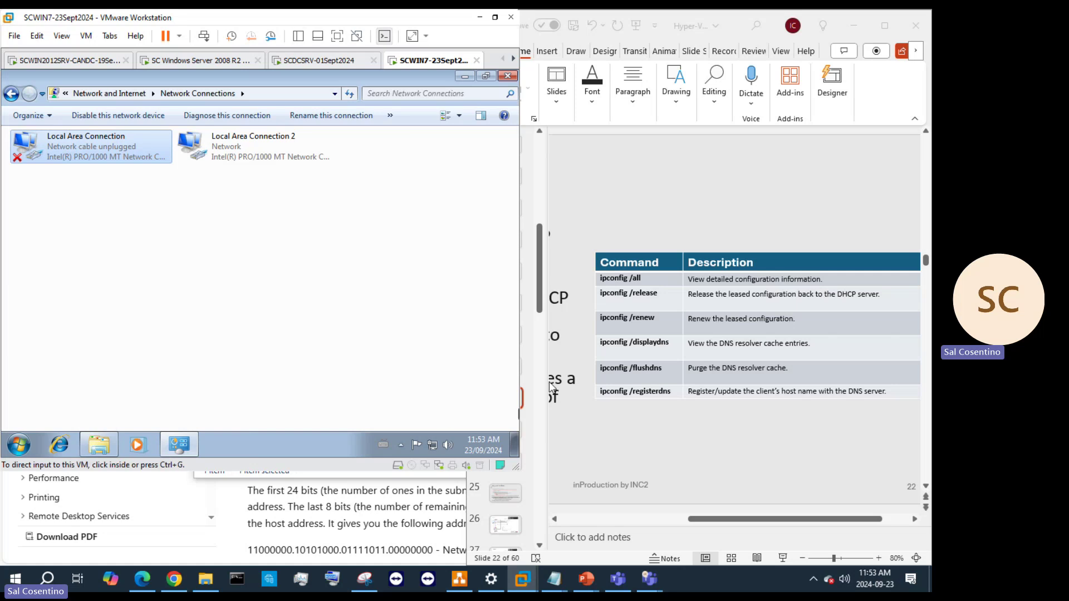
Switch to the PowerPoint presentation and look through its slides from IPConfig back to Class B IPv4
click(726, 521)
drag(698, 523, 585, 513)
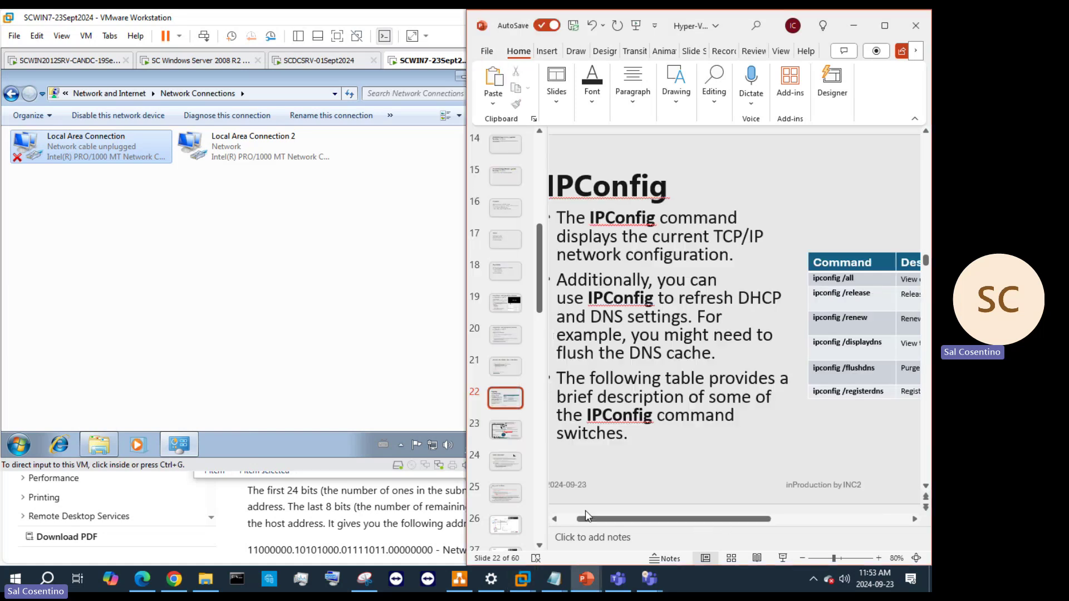
scroll(642, 350, down, 3)
scroll(495, 298, up, 3)
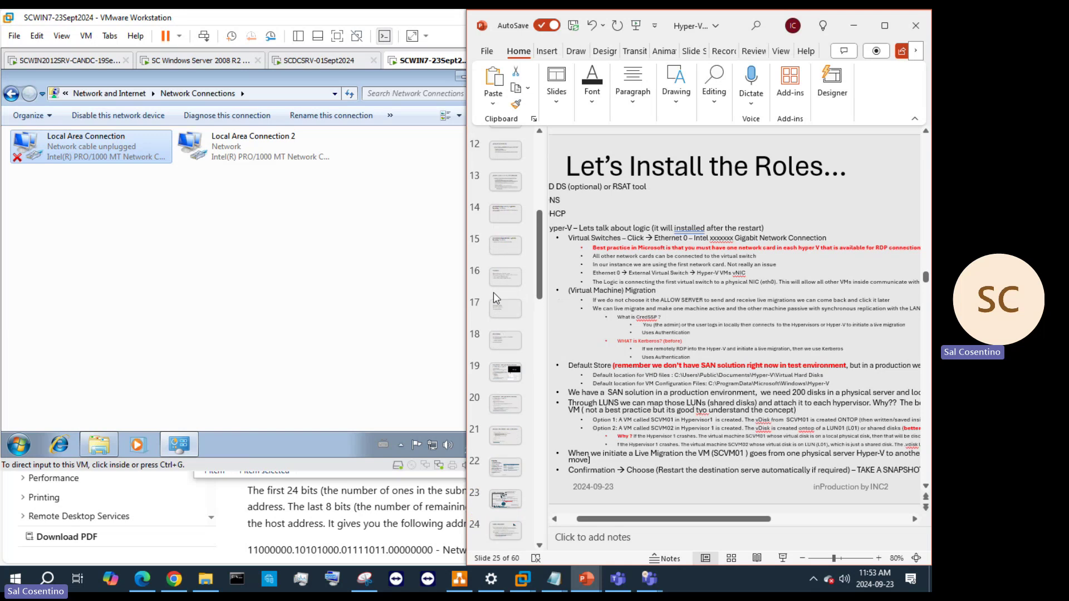
click(506, 159)
scroll(511, 195, up, 4)
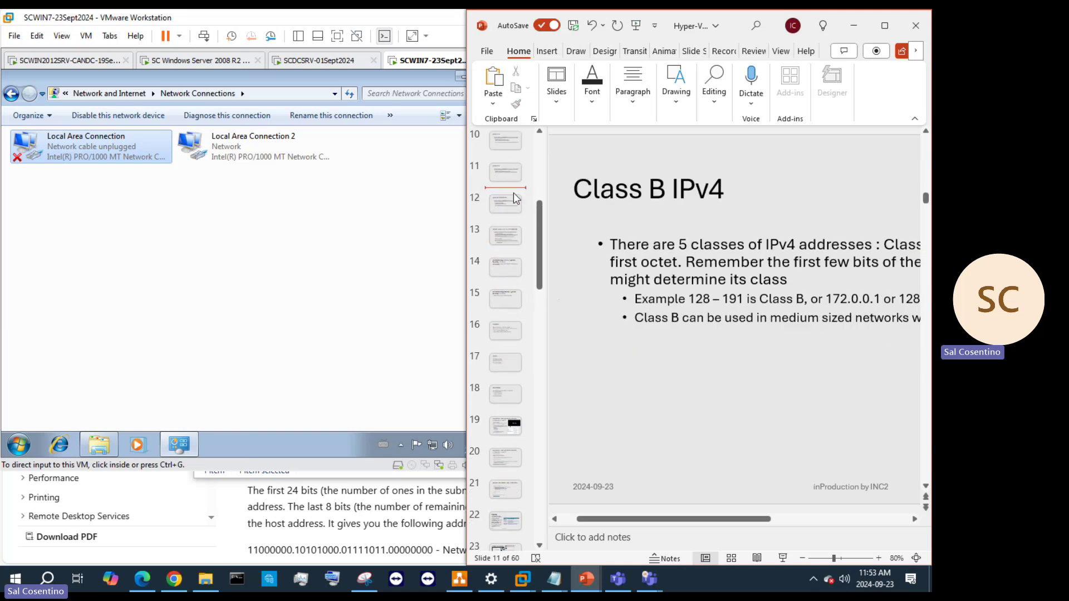
Return to the Windows 7 virtual machine and try to open the domain controller's network path
click(289, 135)
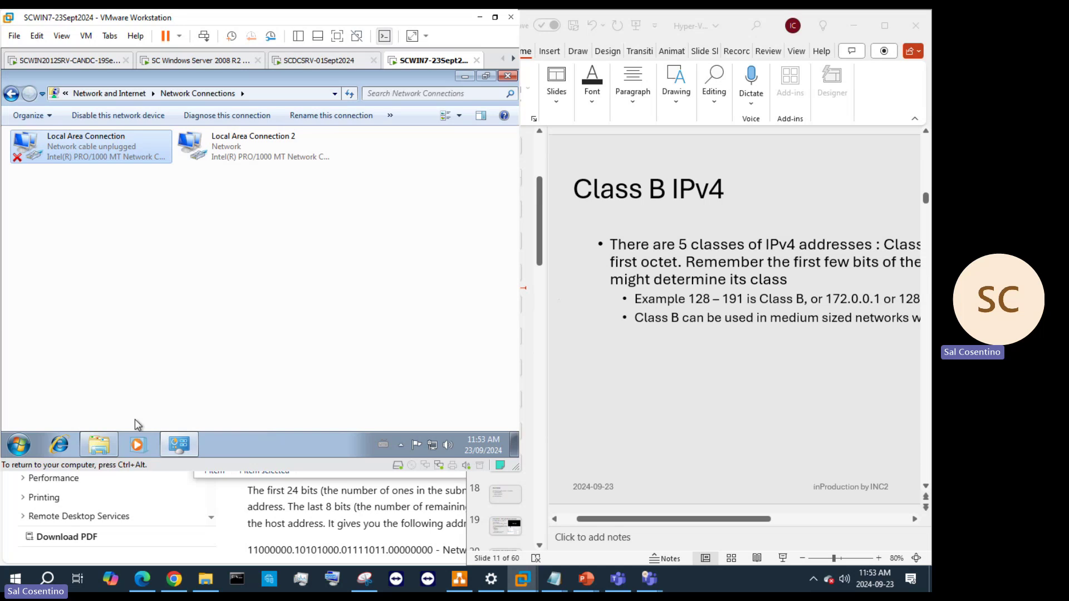
click(28, 445)
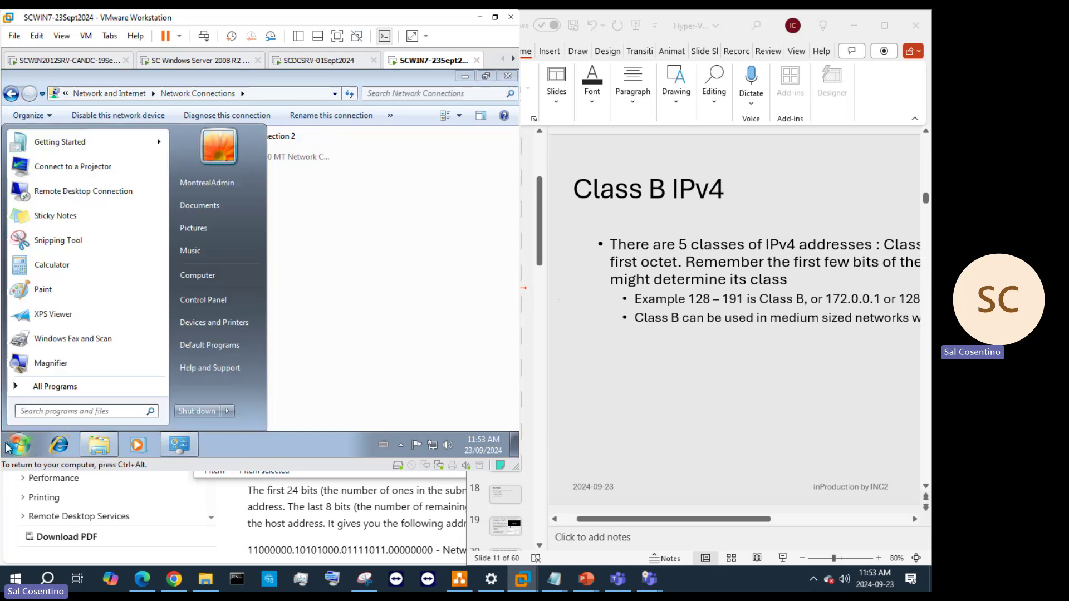
text(\\)
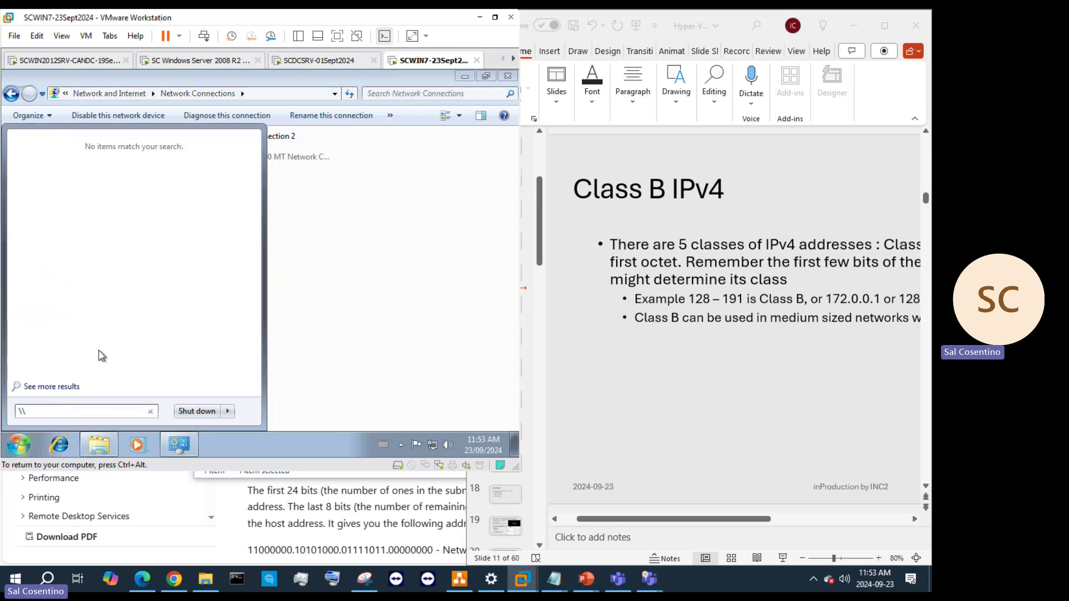
text(sc)
text(dvsrv)
key(Return)
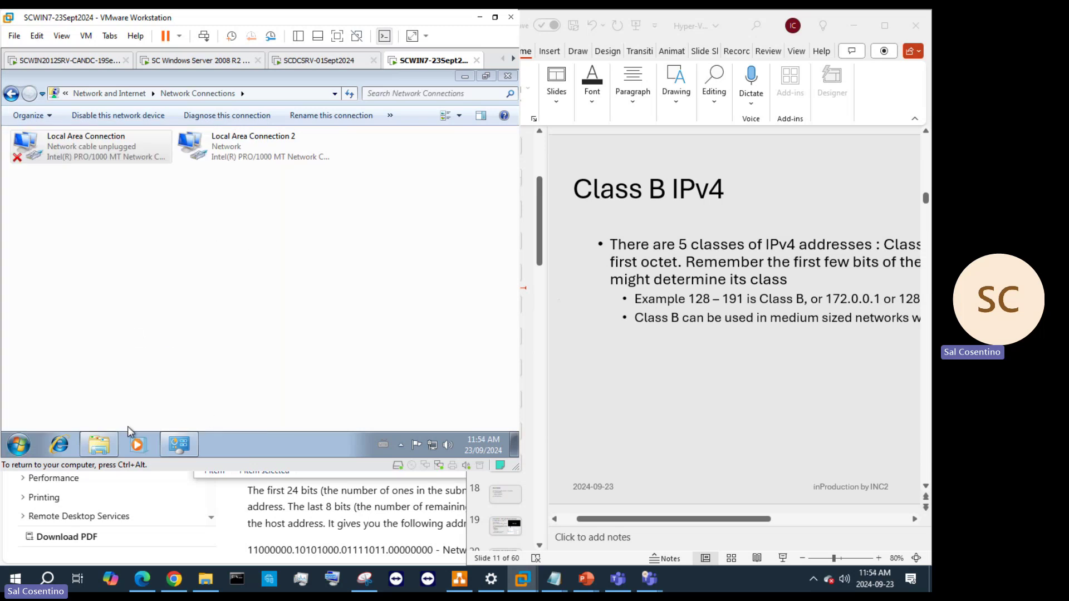
right_click(20, 447)
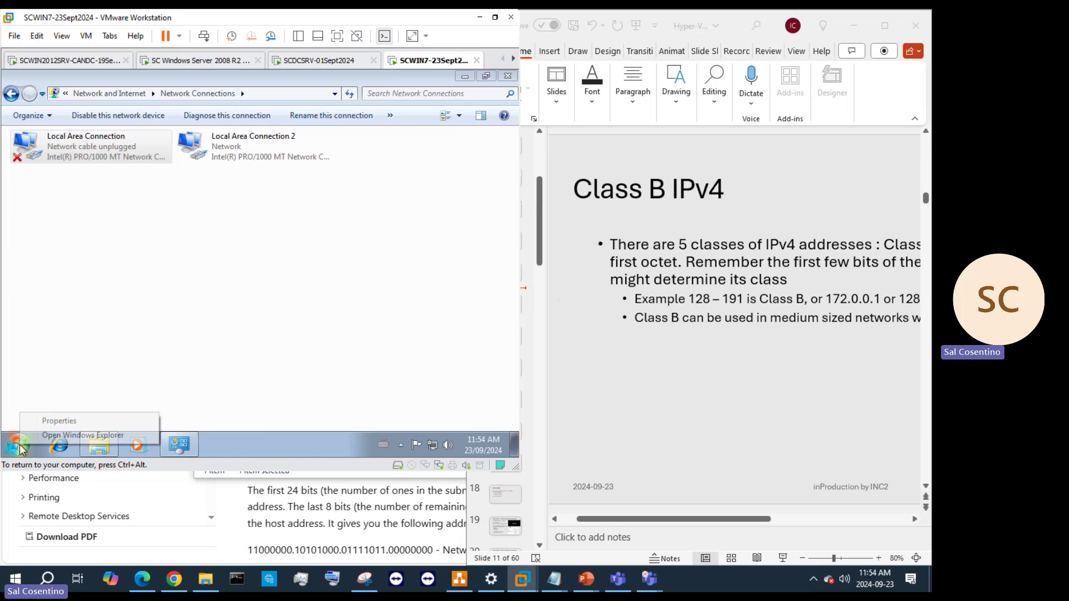
click(229, 442)
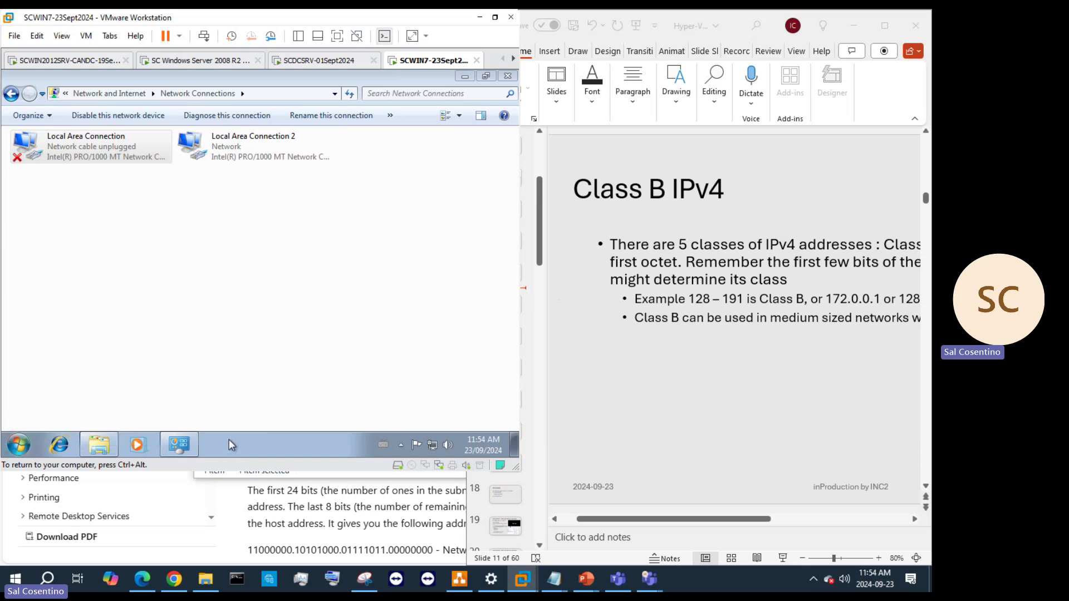
right_click(27, 433)
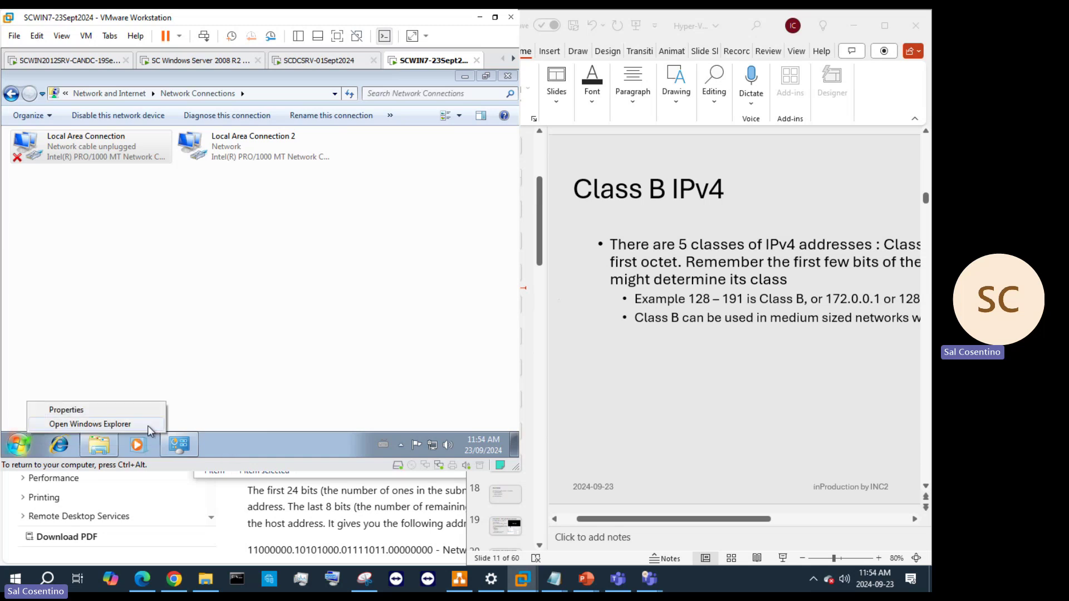
click(20, 444)
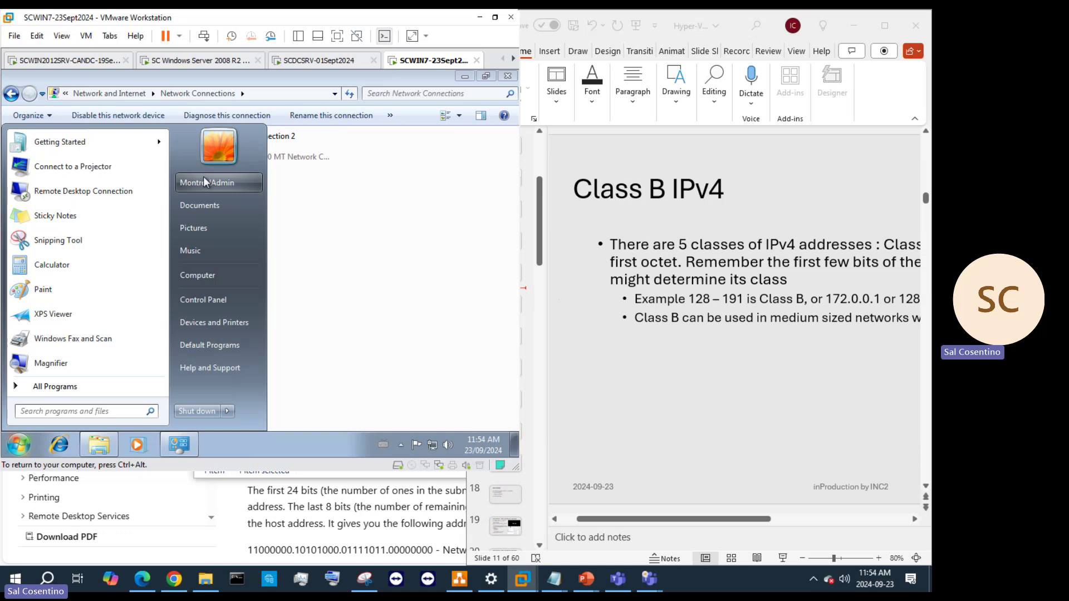
Copy the VMware-Tools-windows-12.4.5-23787635 folder from the host's Vmware tools folder onto the desktop of the SCDCSRV-01Sept2024 virtual machine
click(339, 63)
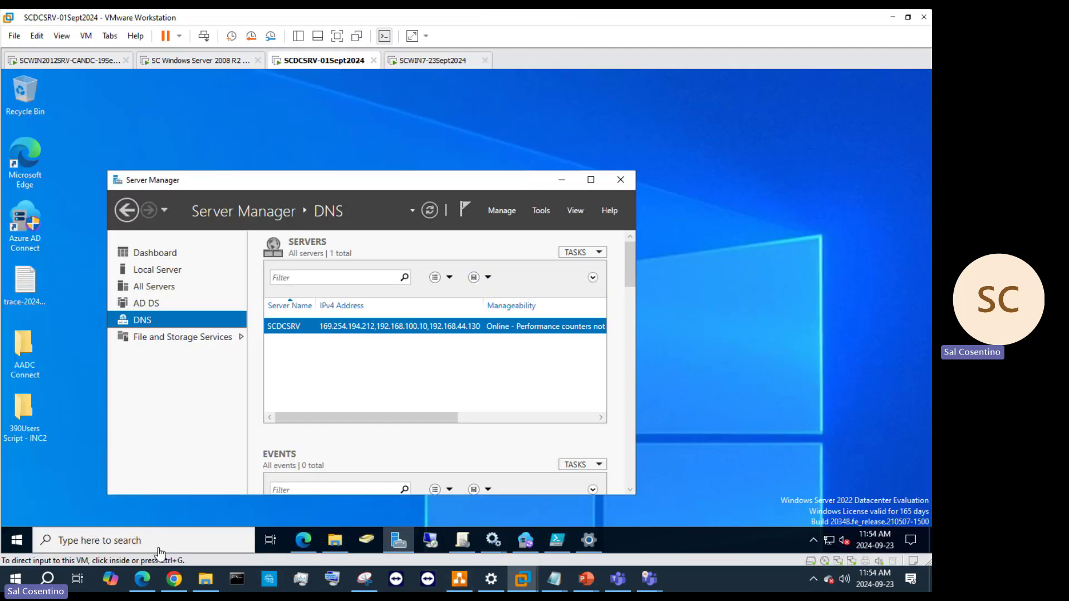
click(202, 585)
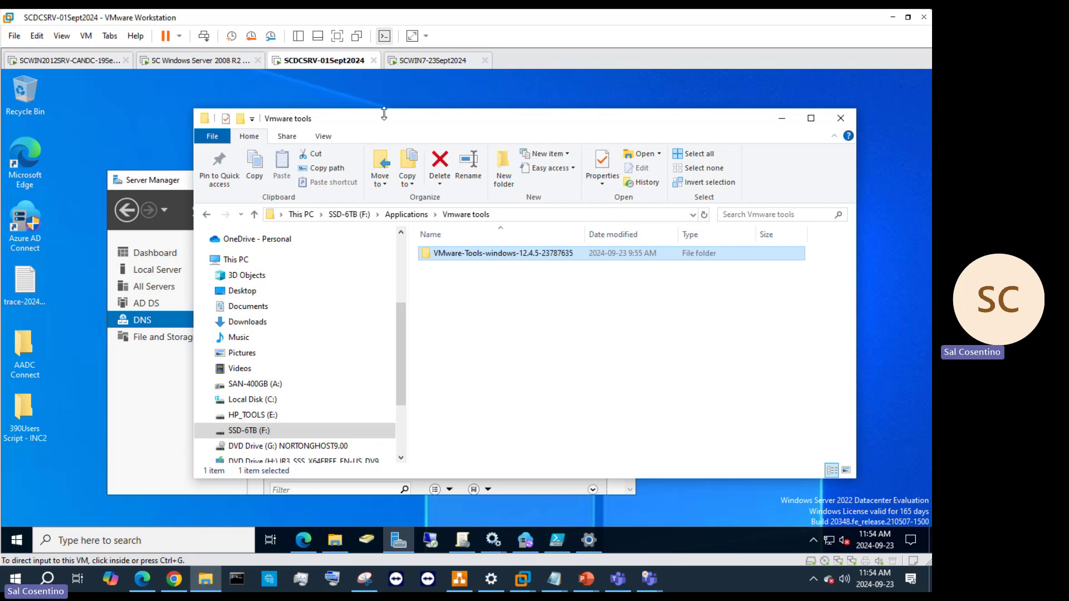
right_click(501, 251)
right_click(505, 258)
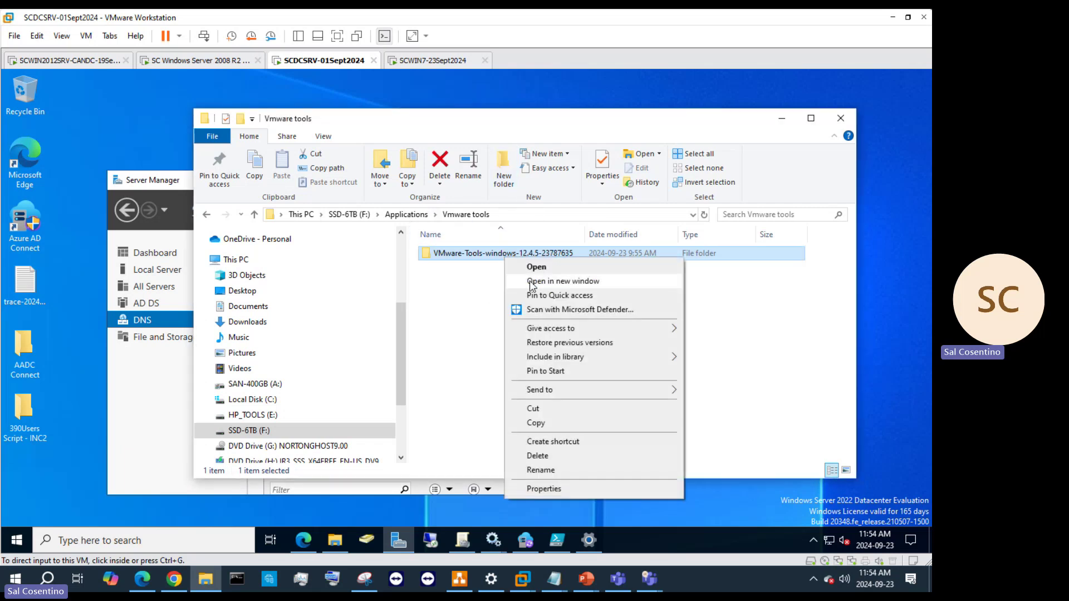
click(536, 423)
click(141, 135)
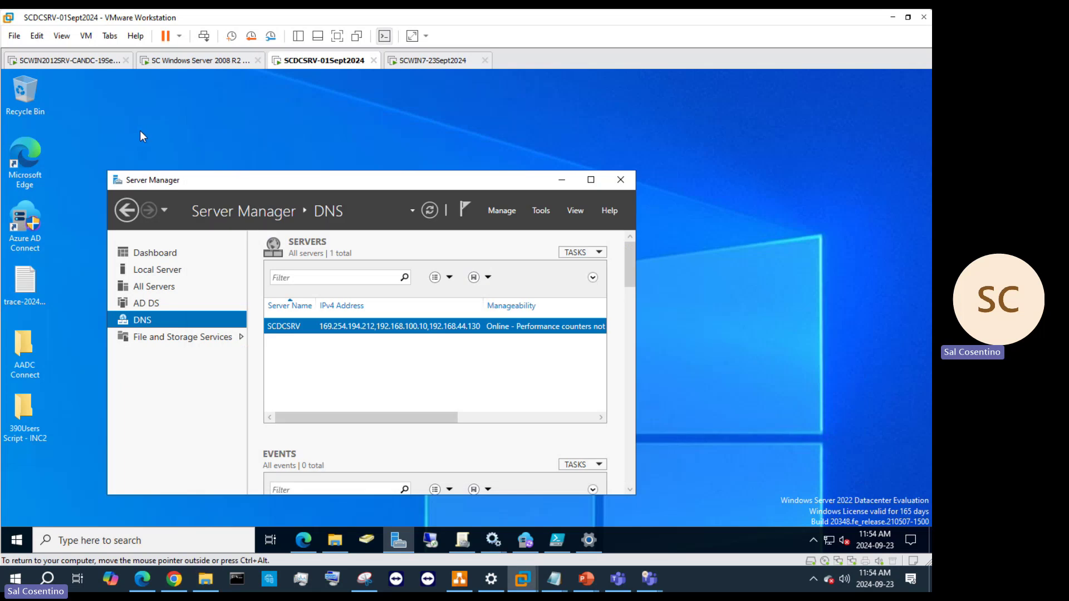
right_click(156, 127)
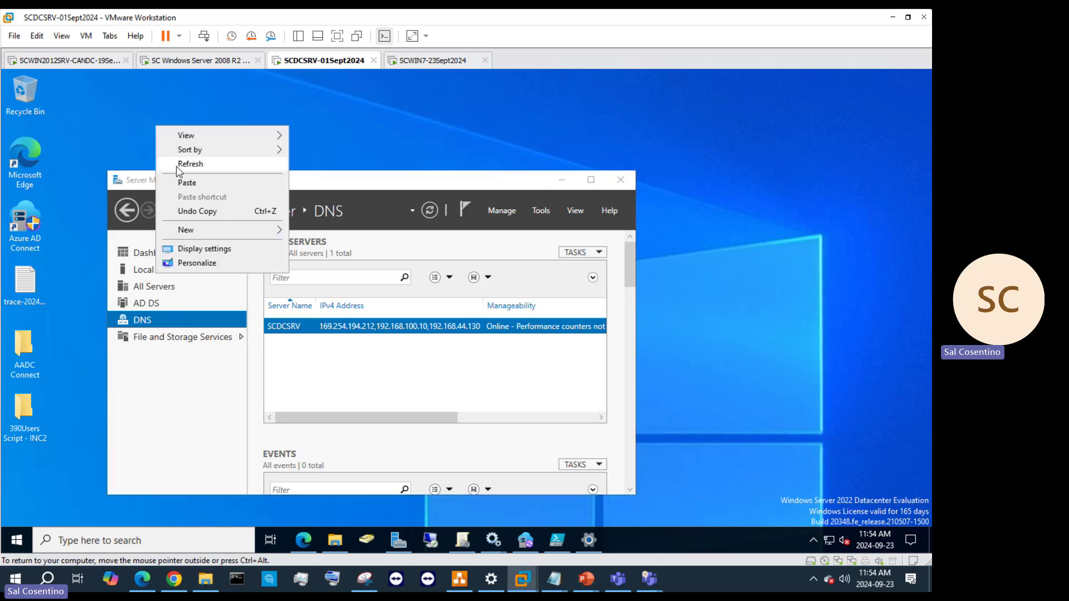
click(188, 183)
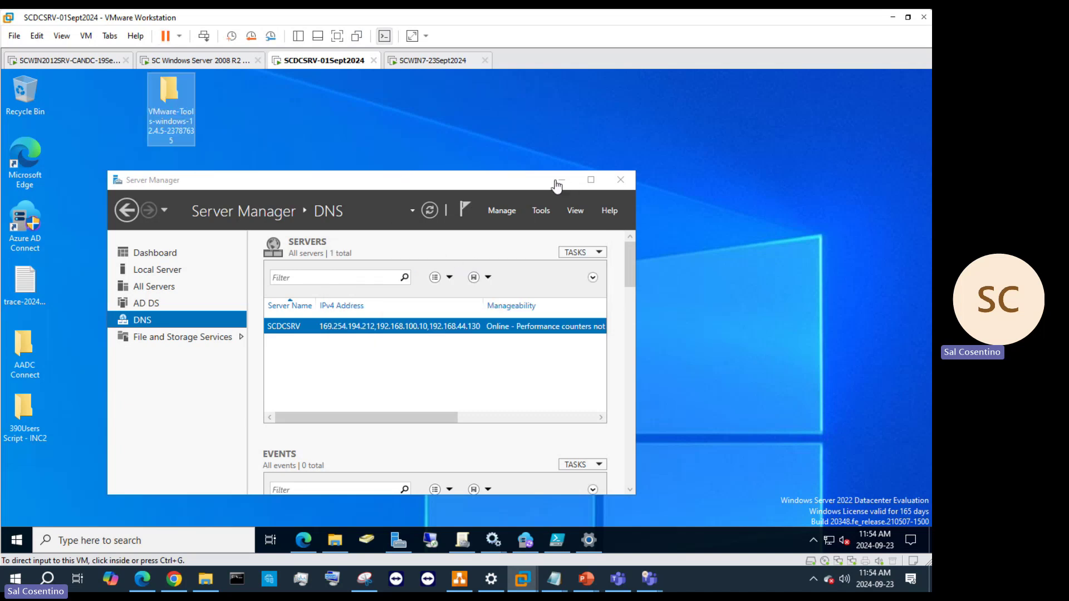
Examine the customization and sharing properties of the copied VMware Tools folder, and close them without changes
right_click(172, 112)
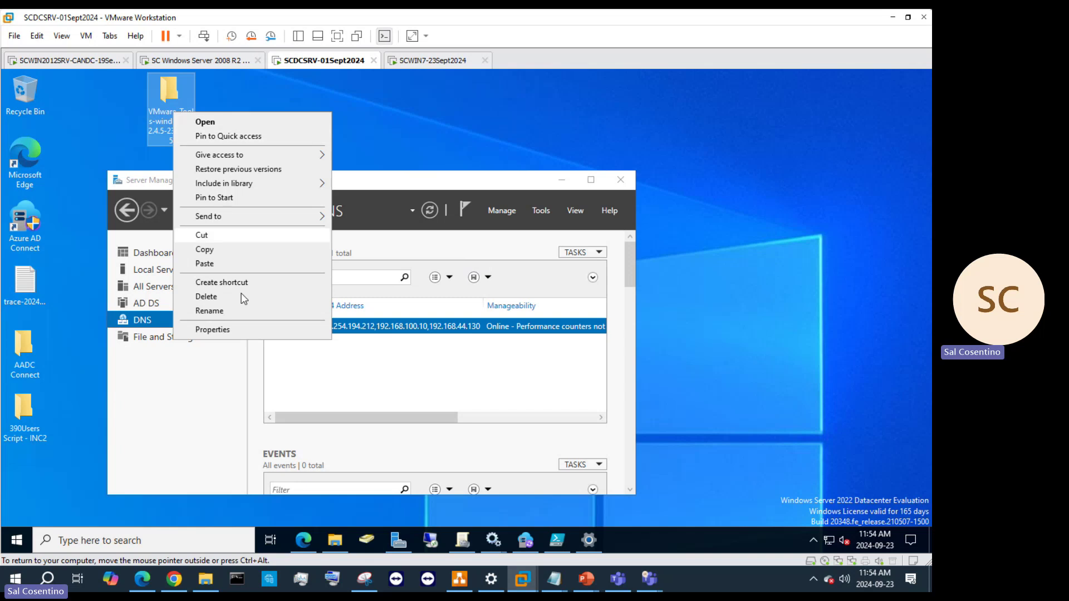
click(238, 329)
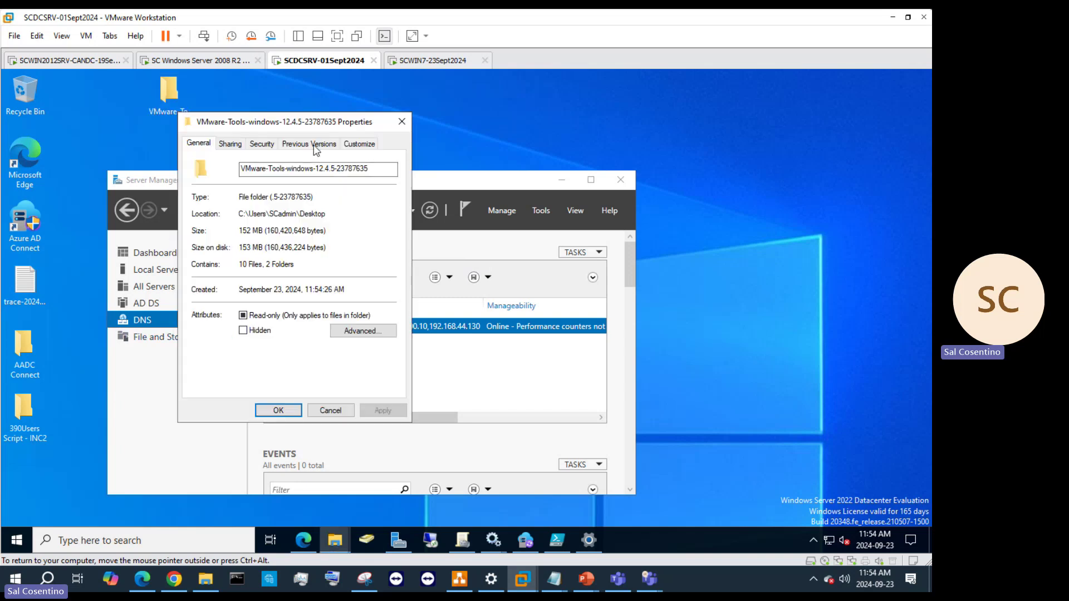
click(359, 144)
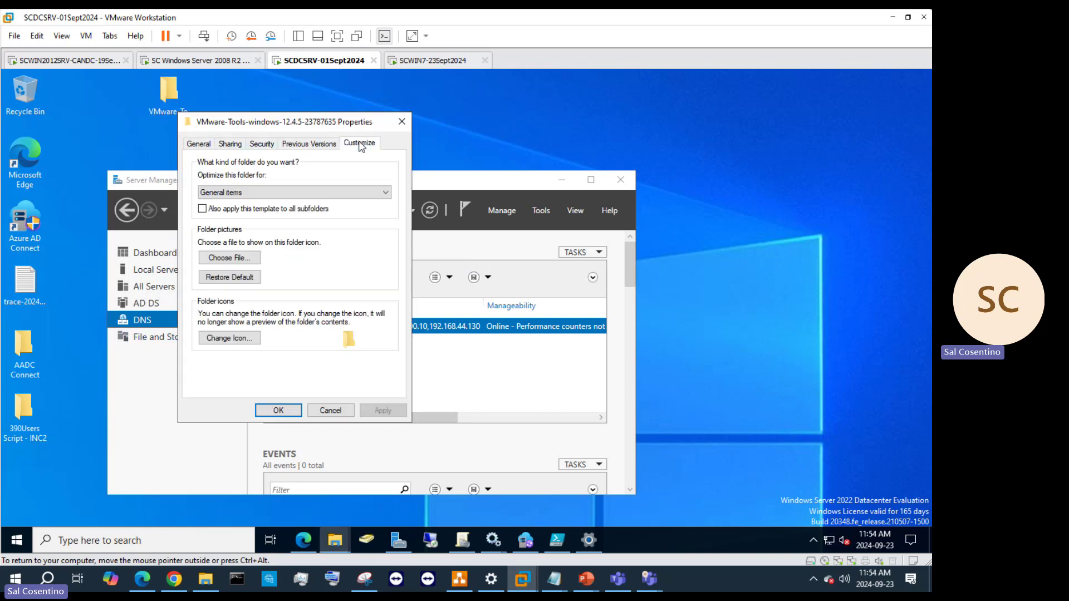
click(320, 143)
click(231, 143)
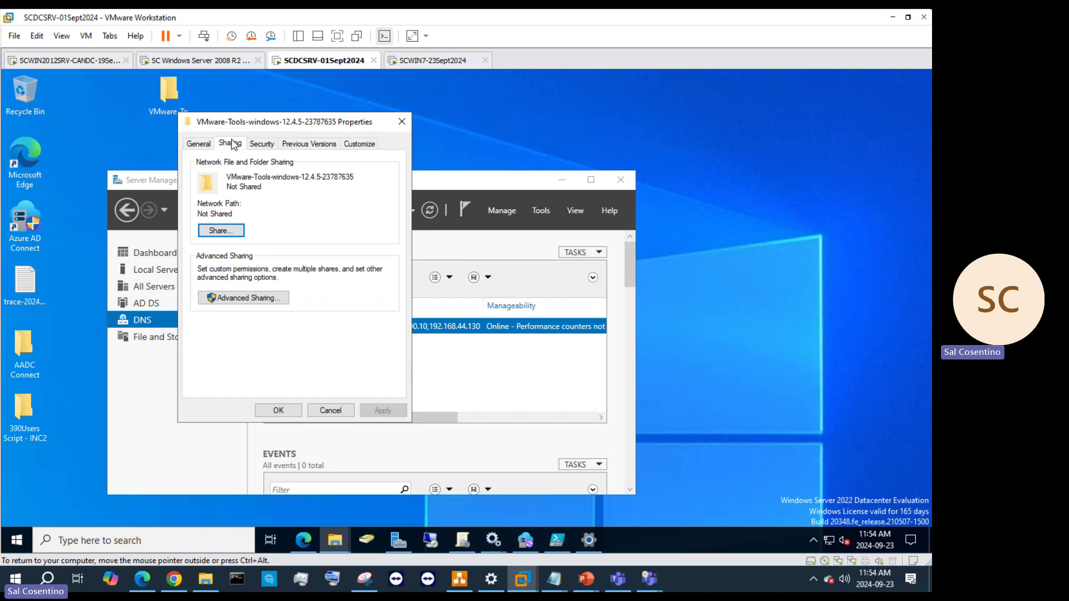
click(402, 122)
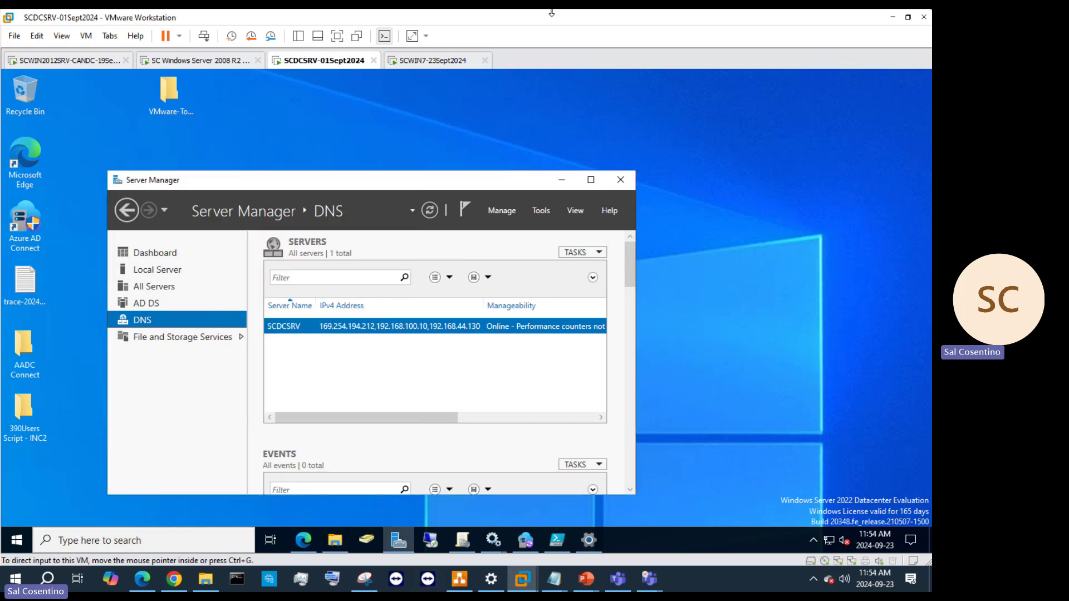
Dismiss the network error in the SCWIN7-23Sept2024 virtual machine and close the host's Vmware tools folder window
click(408, 66)
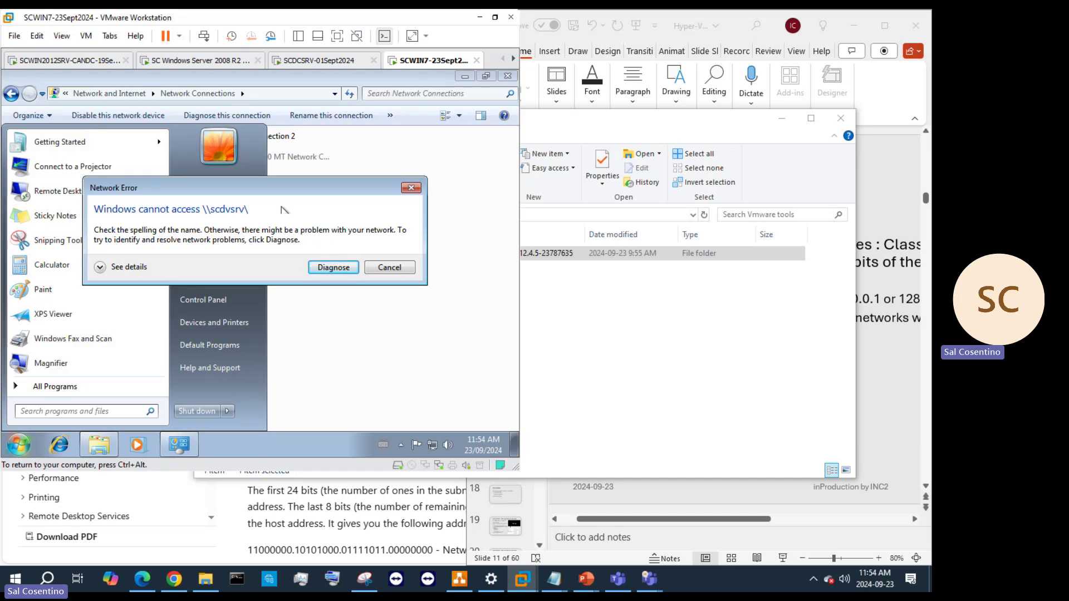
click(401, 269)
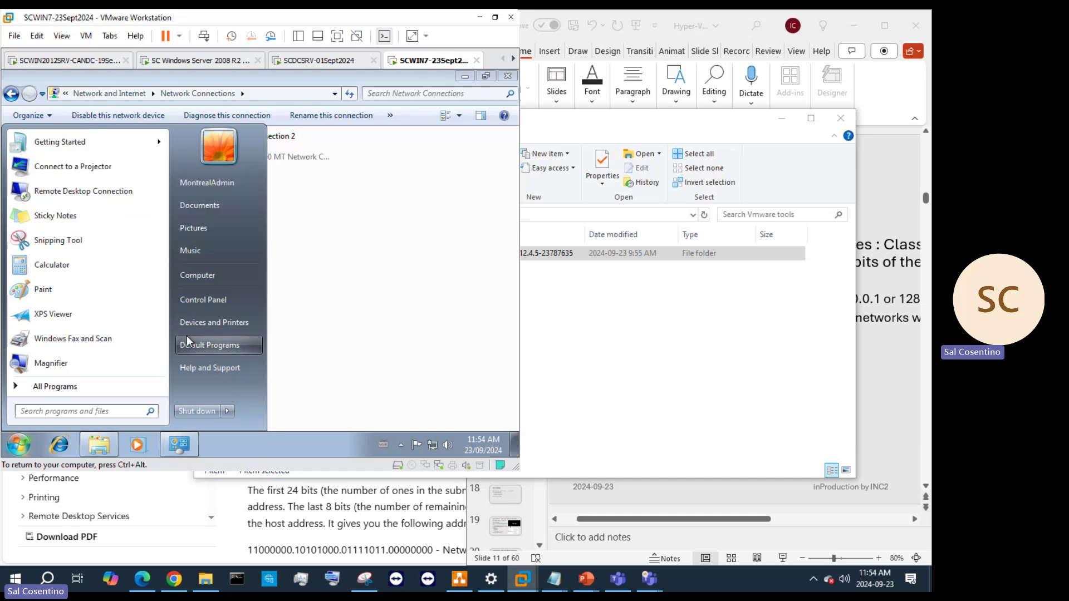
click(646, 333)
click(646, 332)
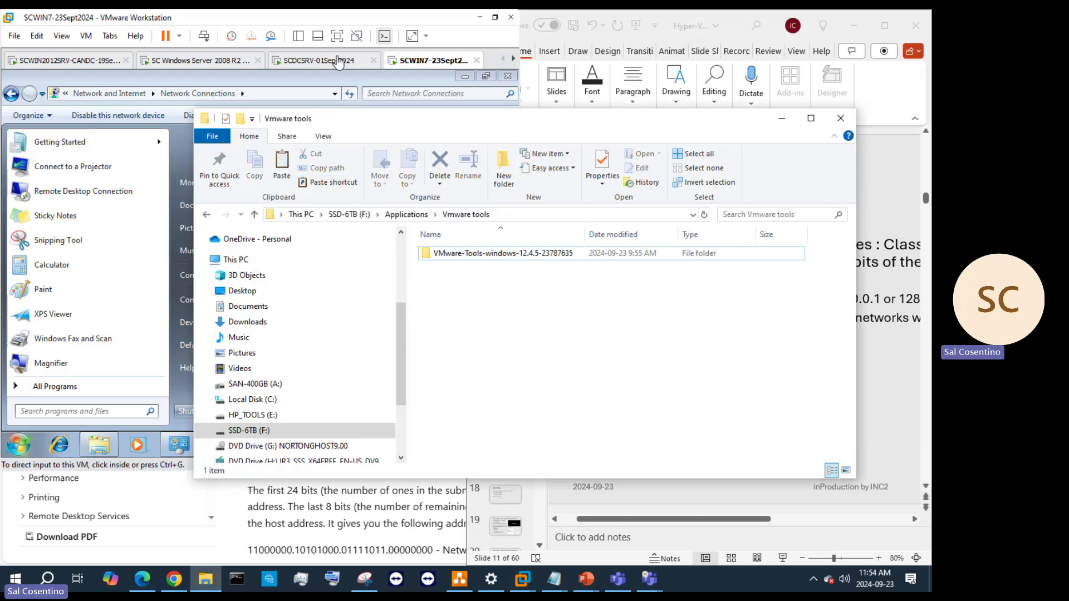
click(841, 118)
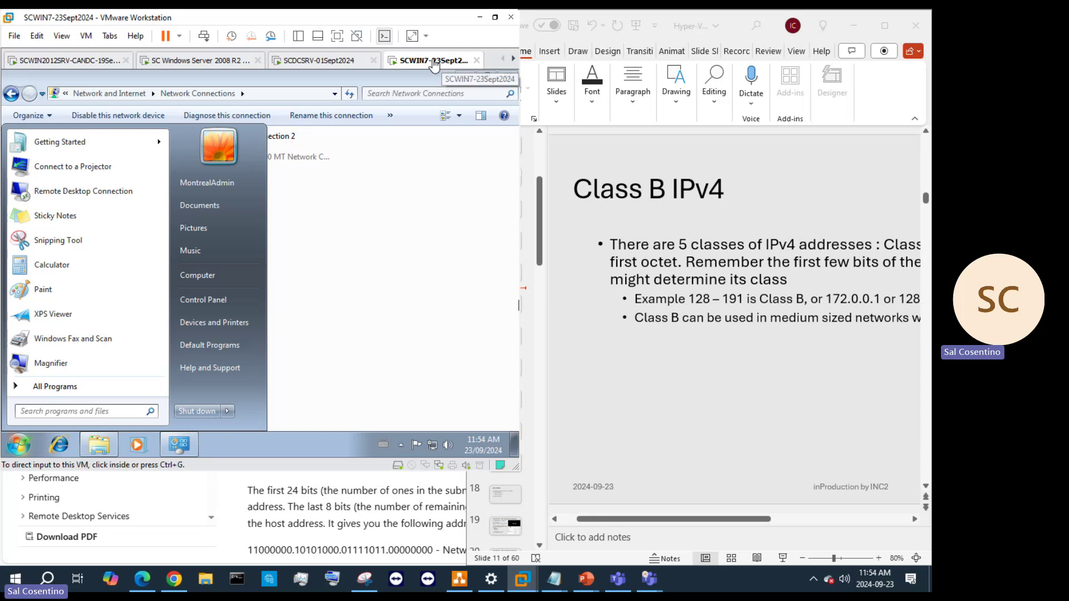
Switch to the SCDCSRV-01Sept2024 virtual machine and open DNS Manager for the SCDCSRV server
click(338, 60)
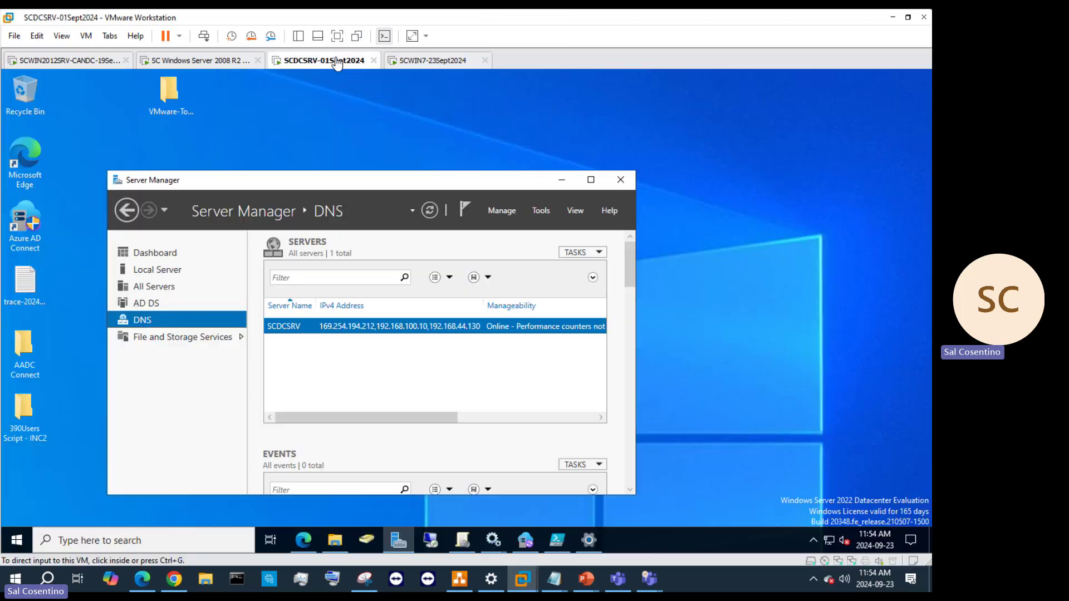
click(346, 328)
right_click(345, 326)
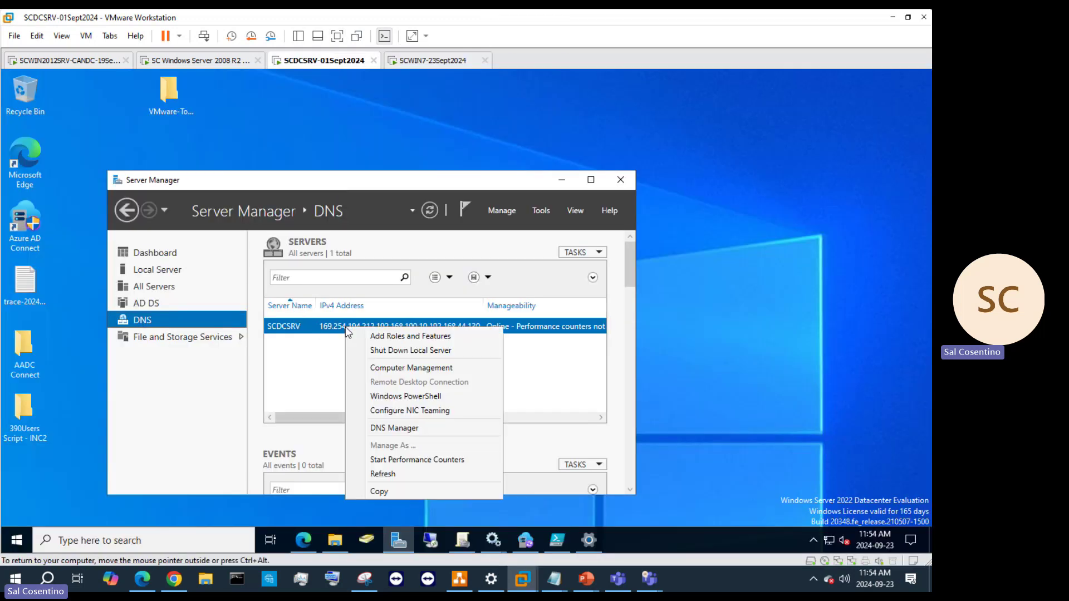
click(427, 429)
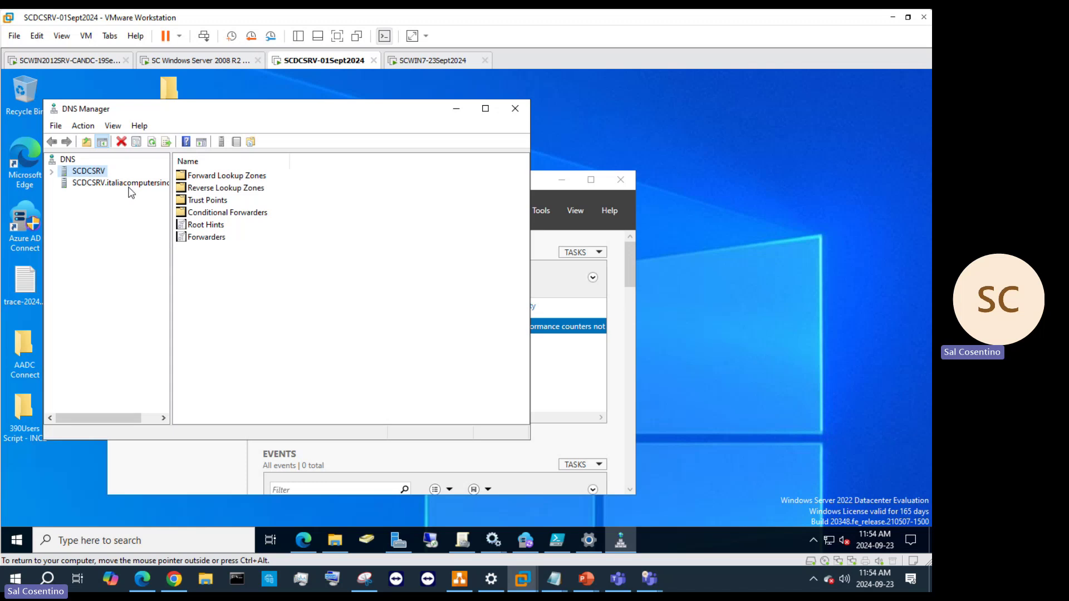
Examine the fully qualified domain name in the scdcsrv host record for 192.168.100.10 in the domain's forward lookup zone, and close the record
click(130, 184)
click(201, 191)
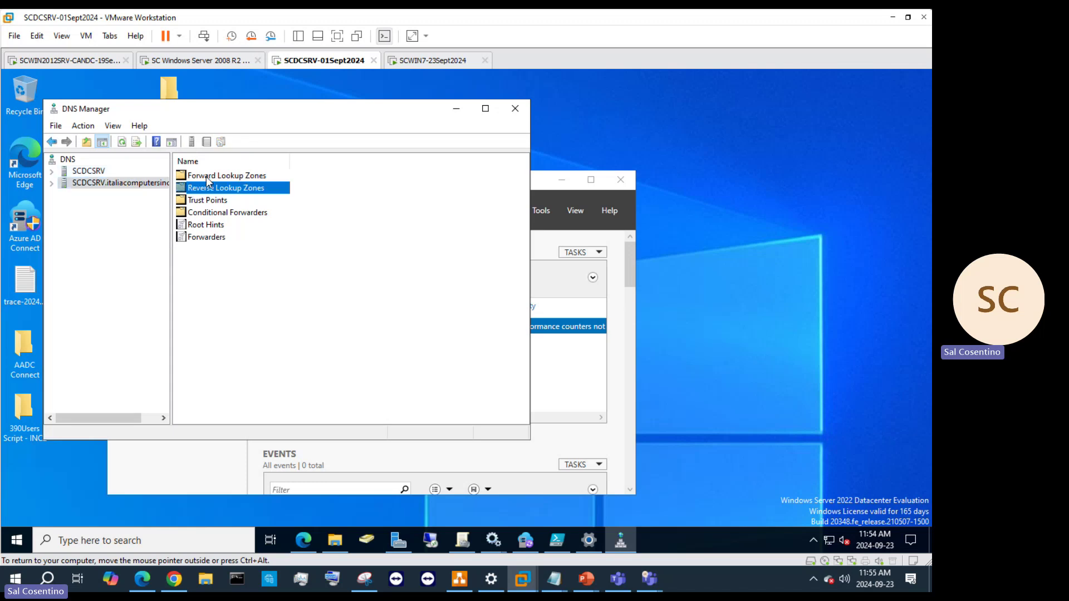
double_click(206, 176)
click(238, 188)
double_click(238, 189)
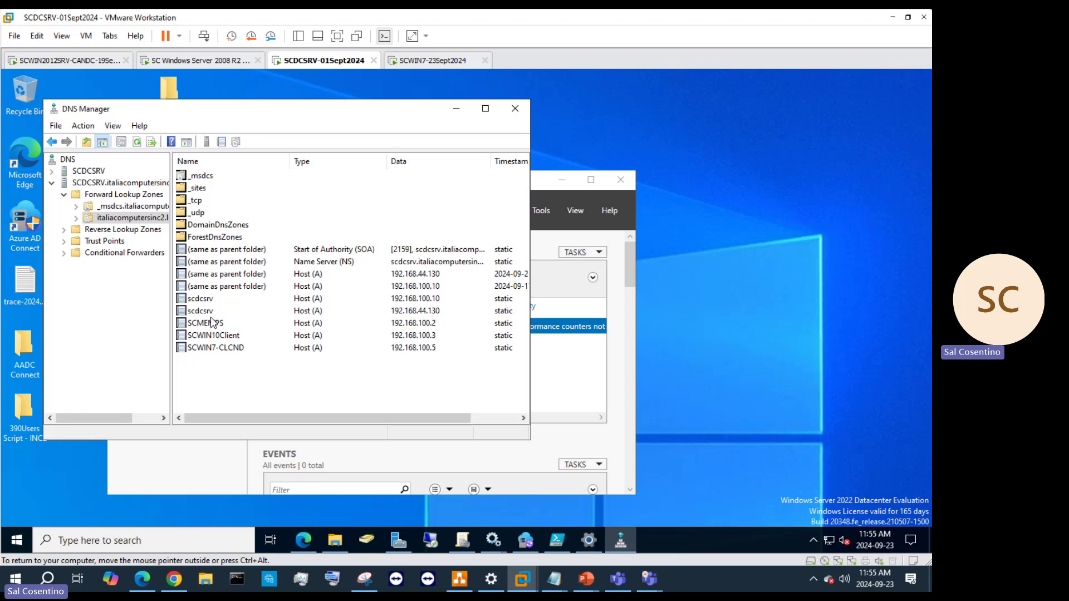
double_click(206, 300)
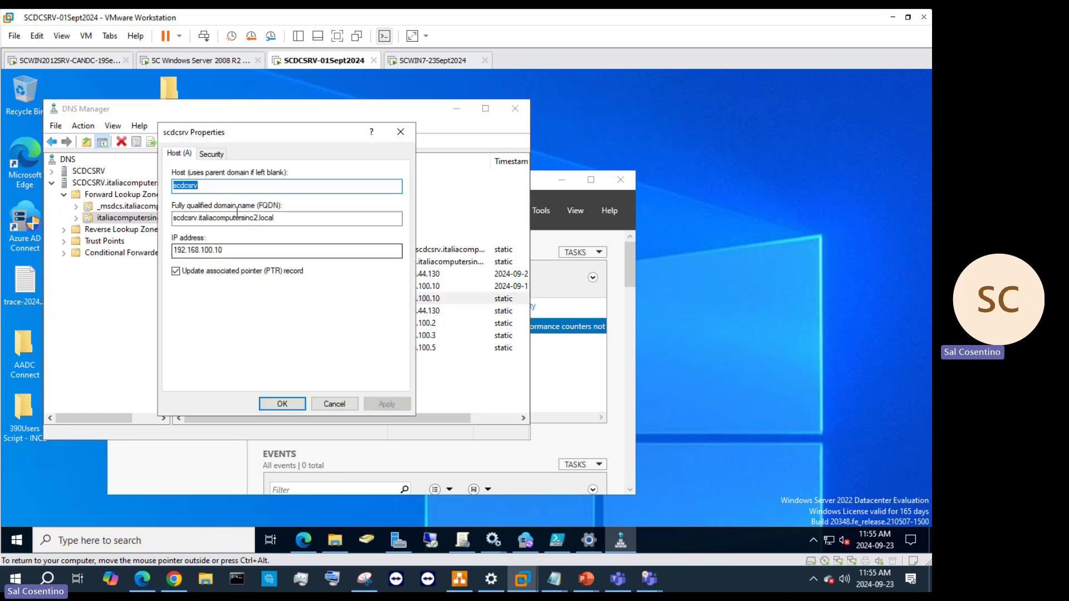
drag(330, 221, 158, 218)
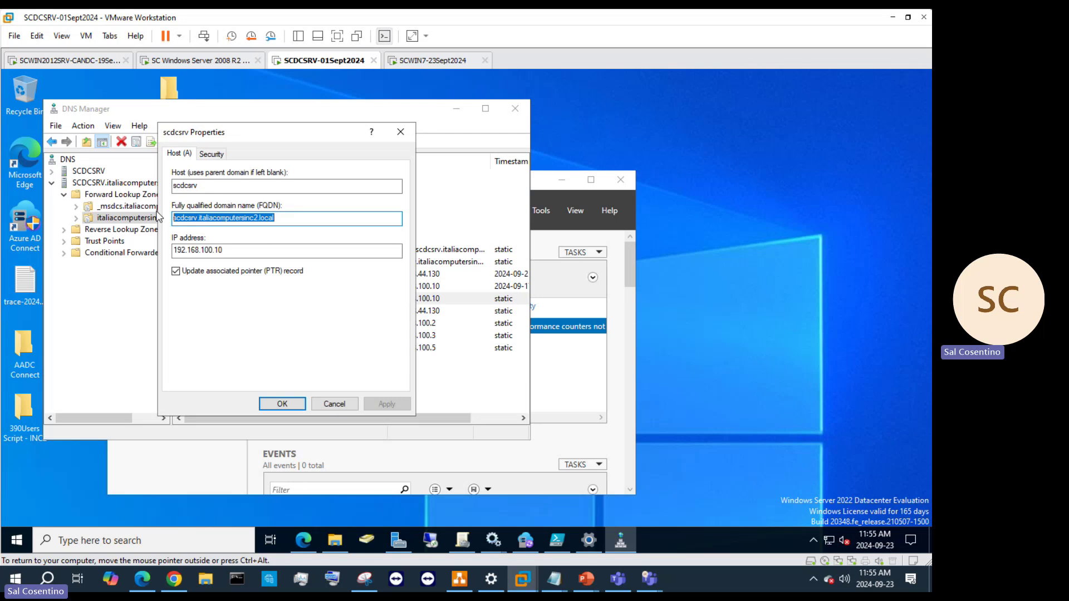
key(Escape)
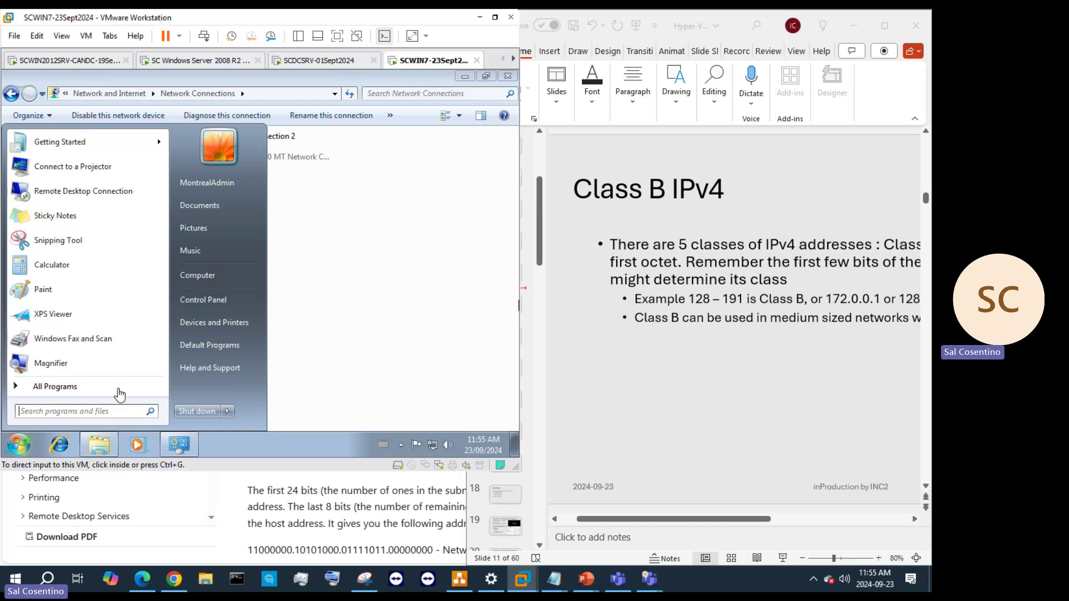
Return to the Windows 7 virtual machine and open the network location SCWIN7-CLCND with the Run command
key(super+r)
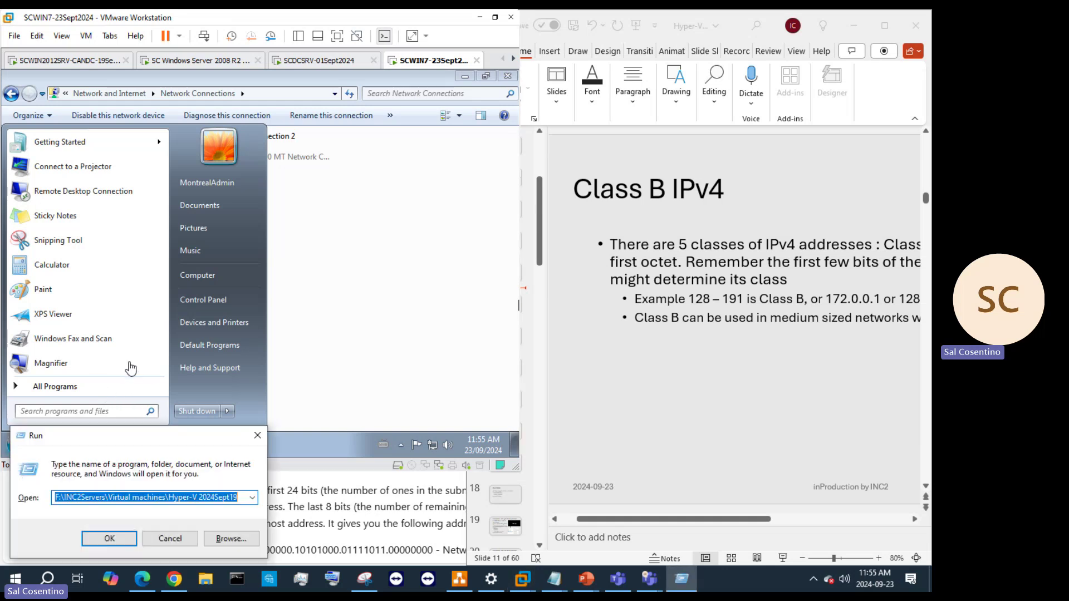
click(291, 322)
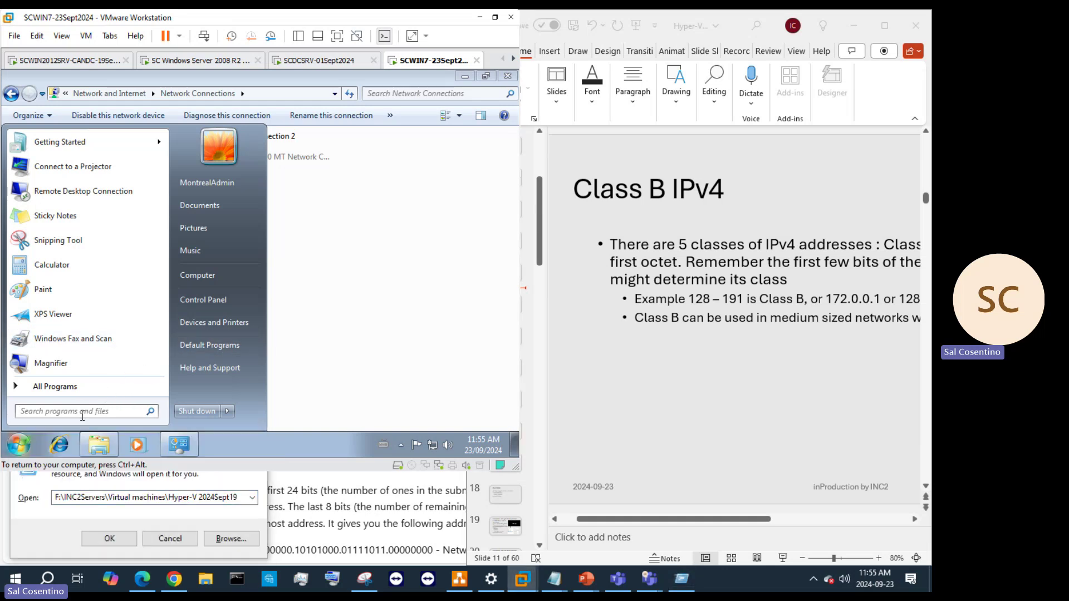
right_click(10, 449)
click(10, 449)
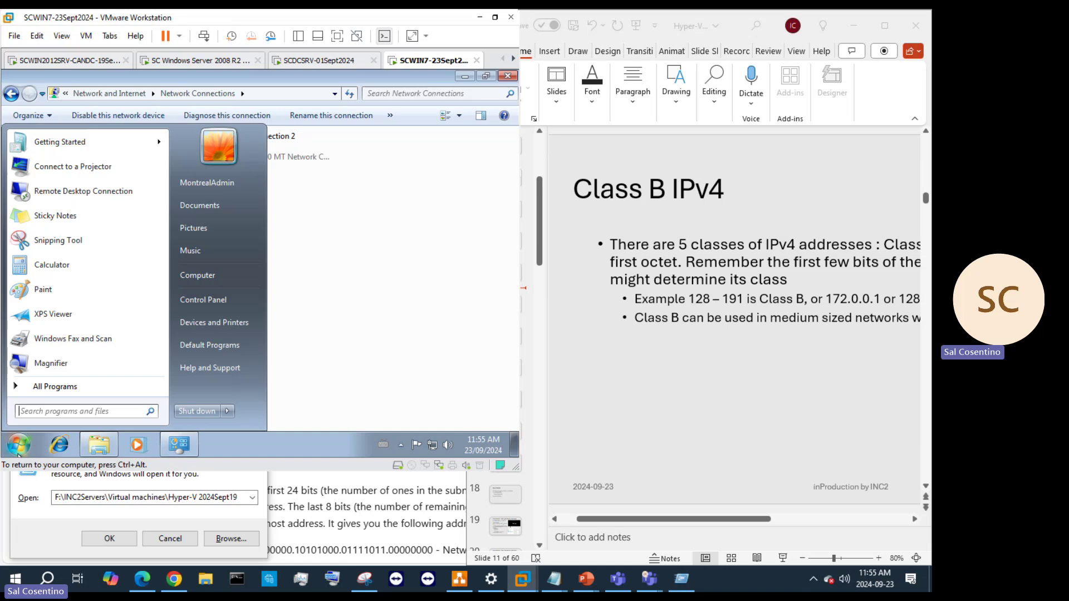
text(run)
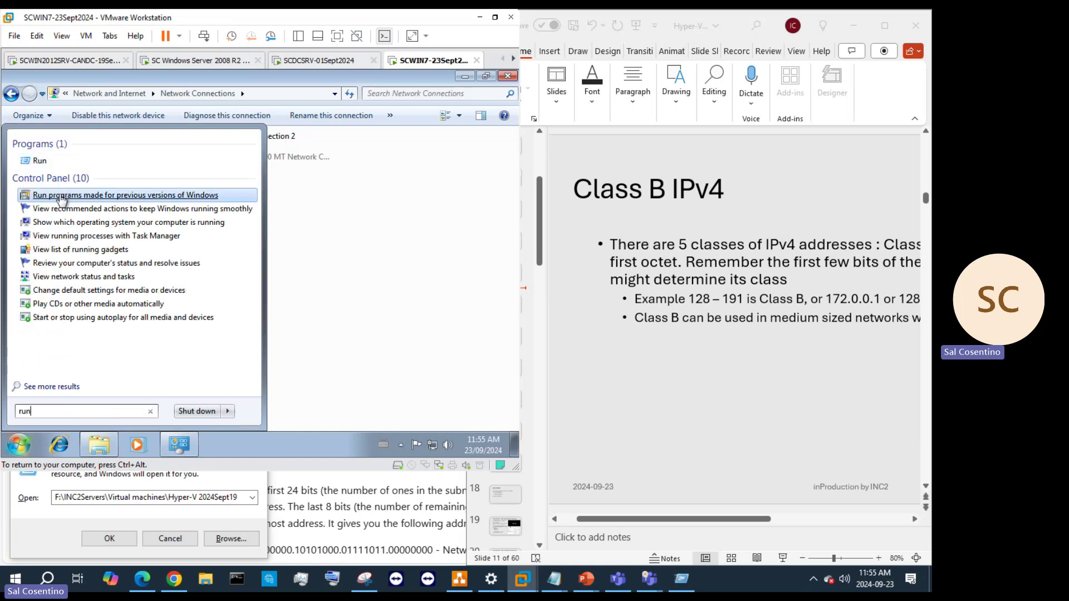
key(Return)
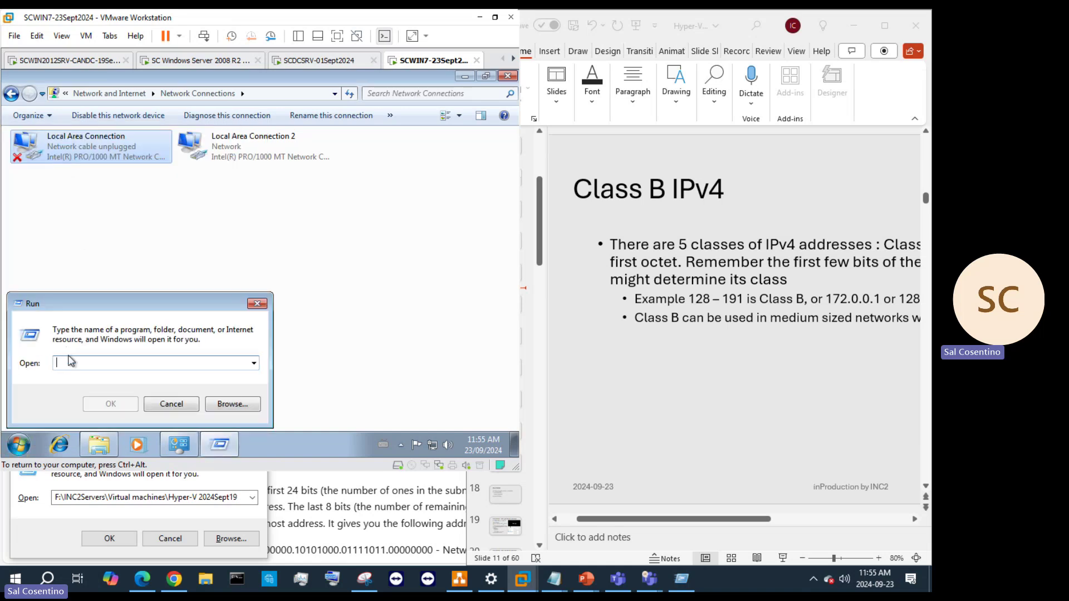
text(SCWIN7-CLCND)
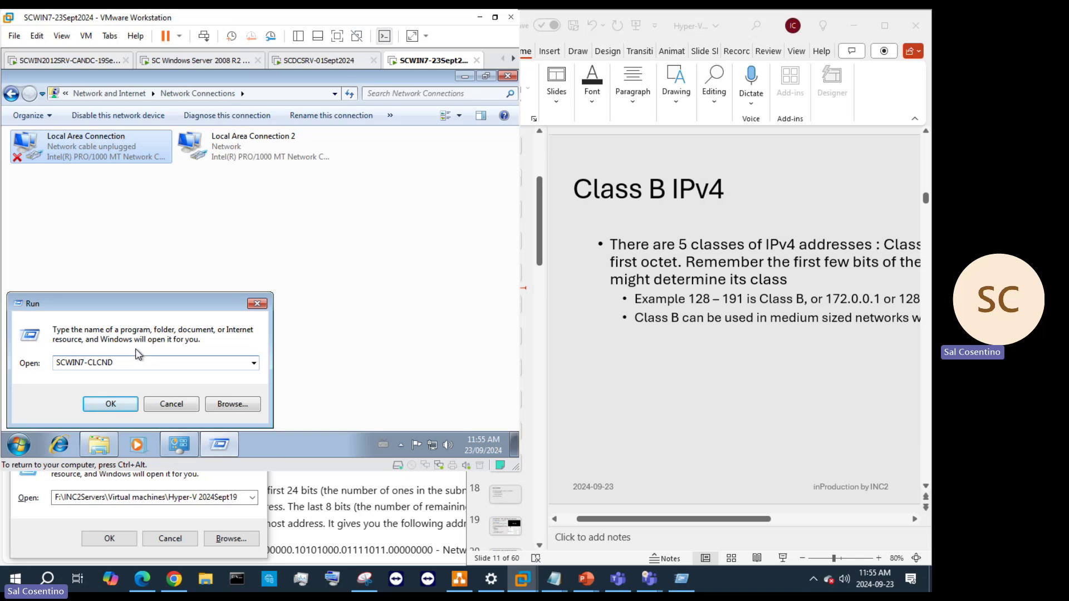
key(Return)
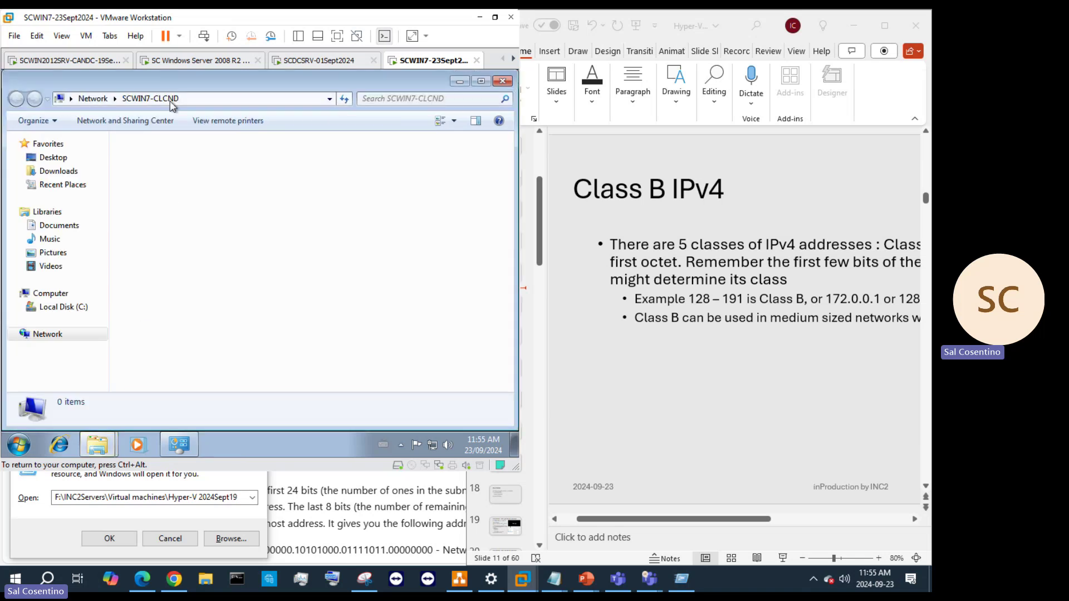
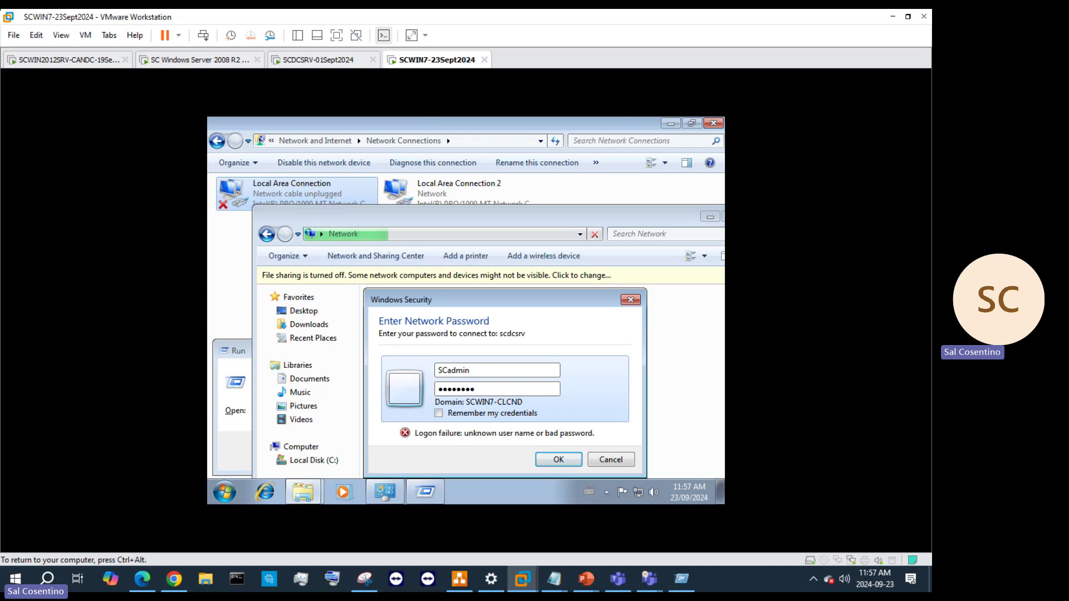
Enter the account password to connect to scdcsrv and open its Users share
text(**)
key(Return)
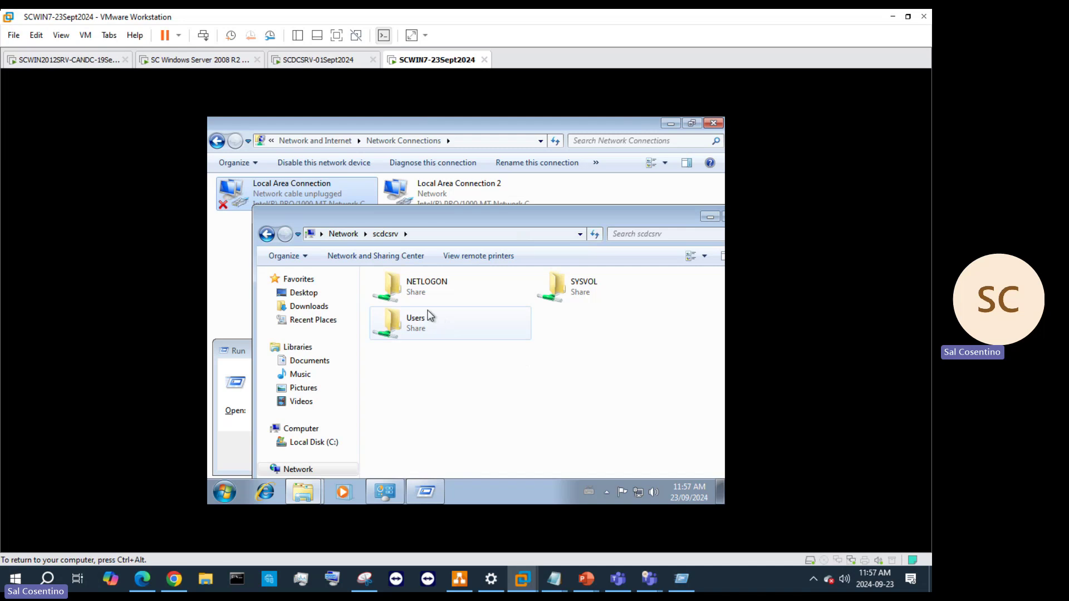
double_click(429, 319)
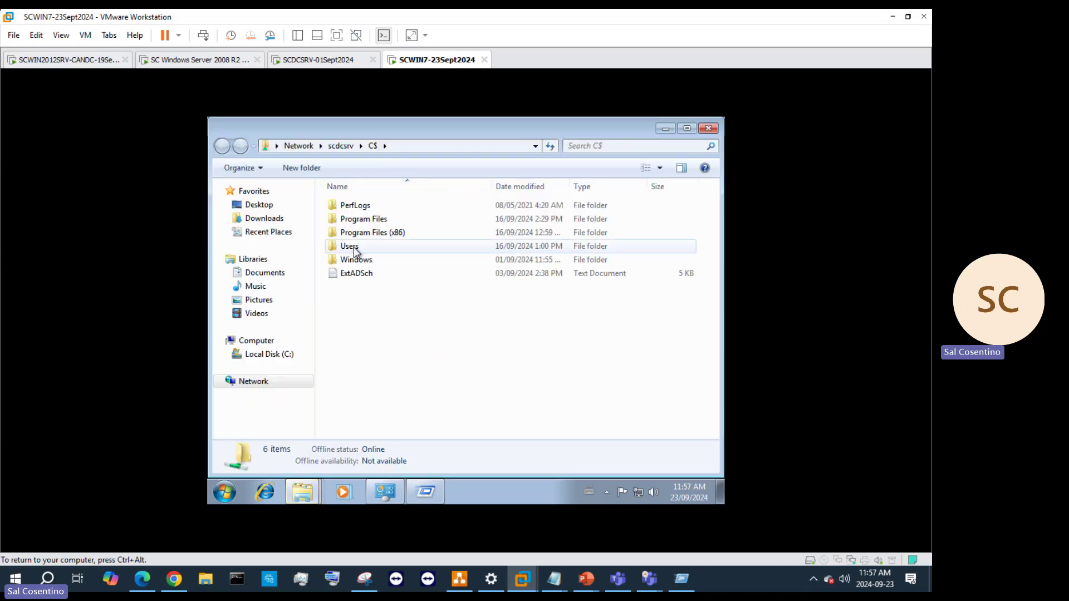
Browse scdcsrv's C$ share to the administrator's desktop and open the vmtools folder inside VMware-Tools-windows-12.4.5-23787635
double_click(353, 246)
double_click(353, 274)
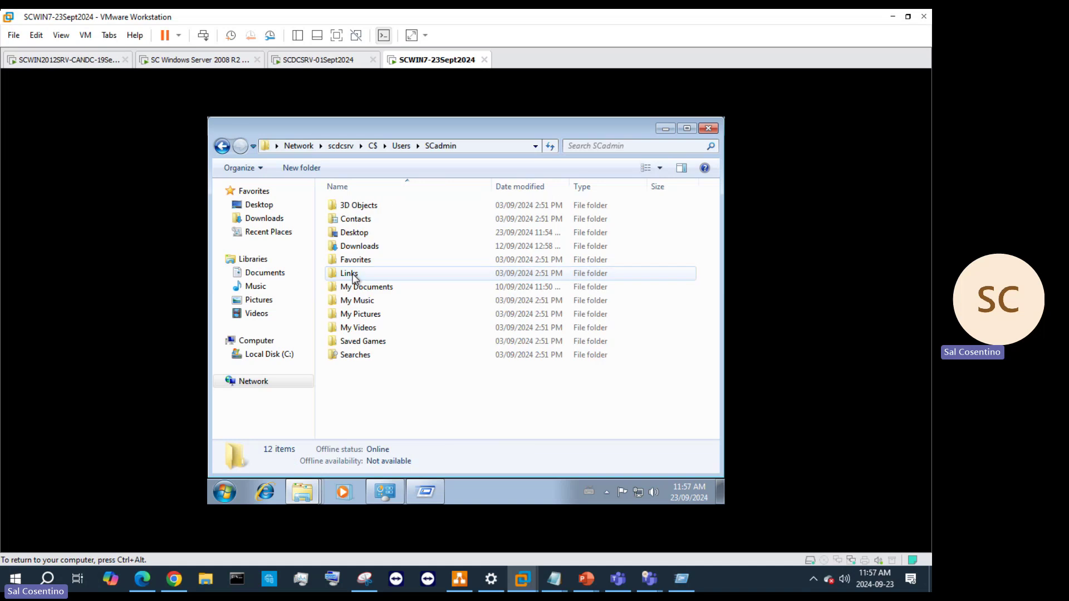
double_click(362, 232)
double_click(361, 234)
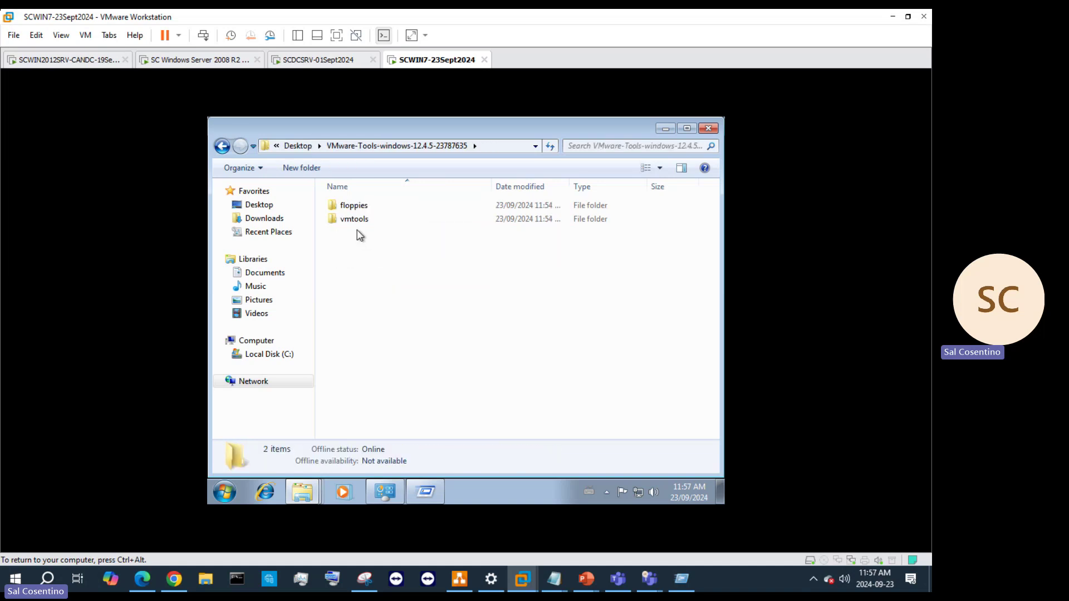
double_click(351, 220)
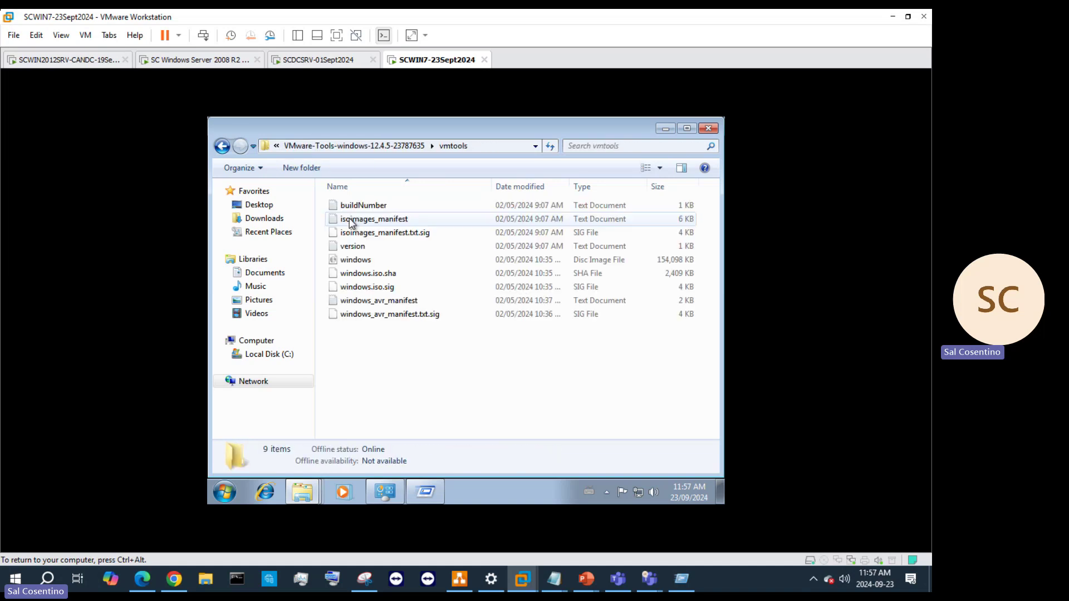
double_click(358, 260)
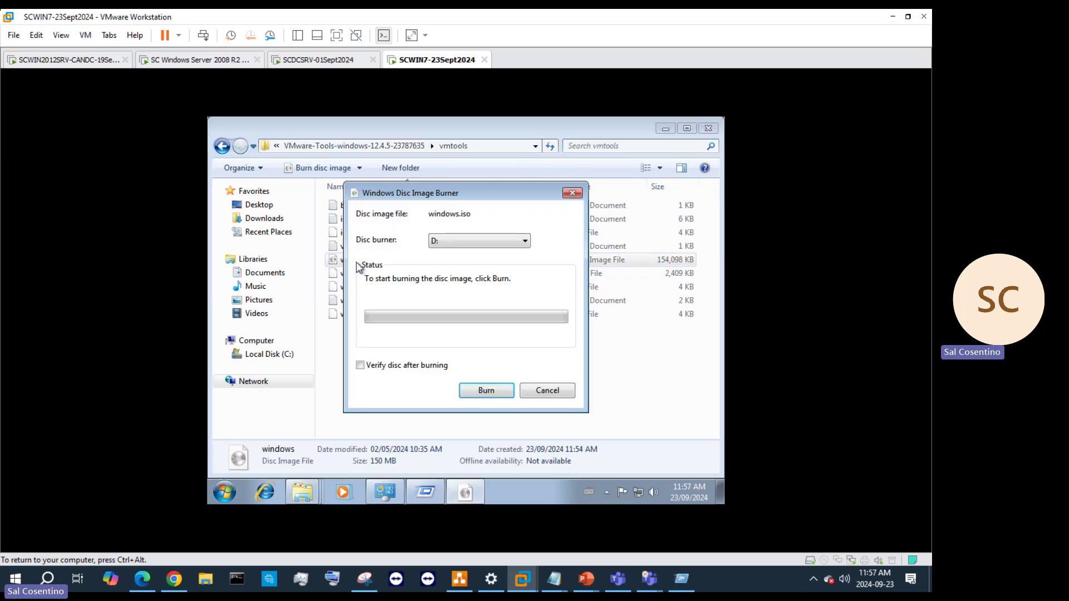
click(489, 244)
click(489, 244)
click(541, 393)
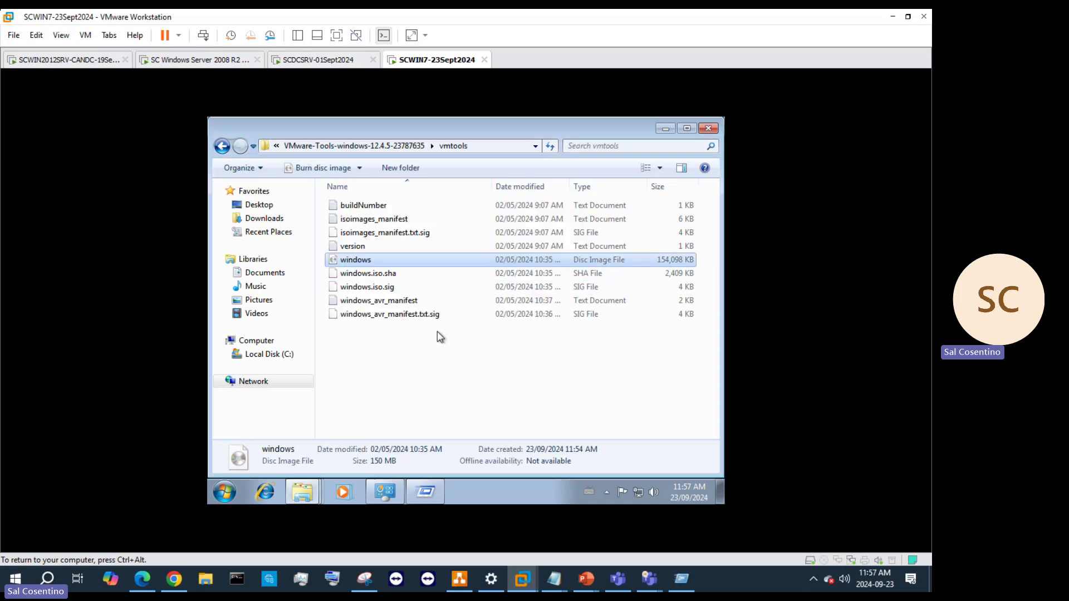
right_click(372, 260)
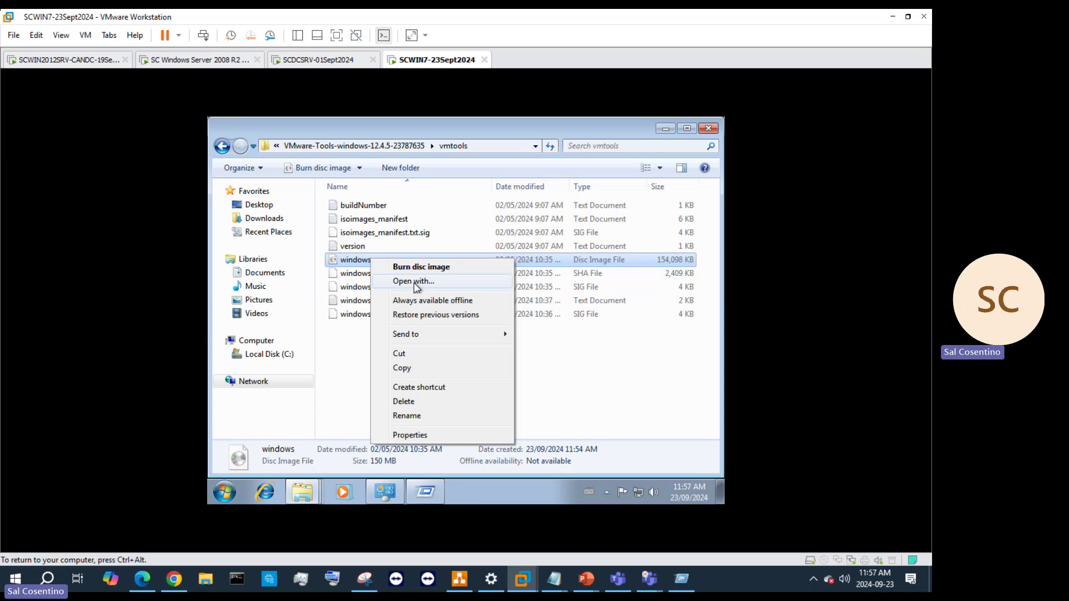
click(654, 362)
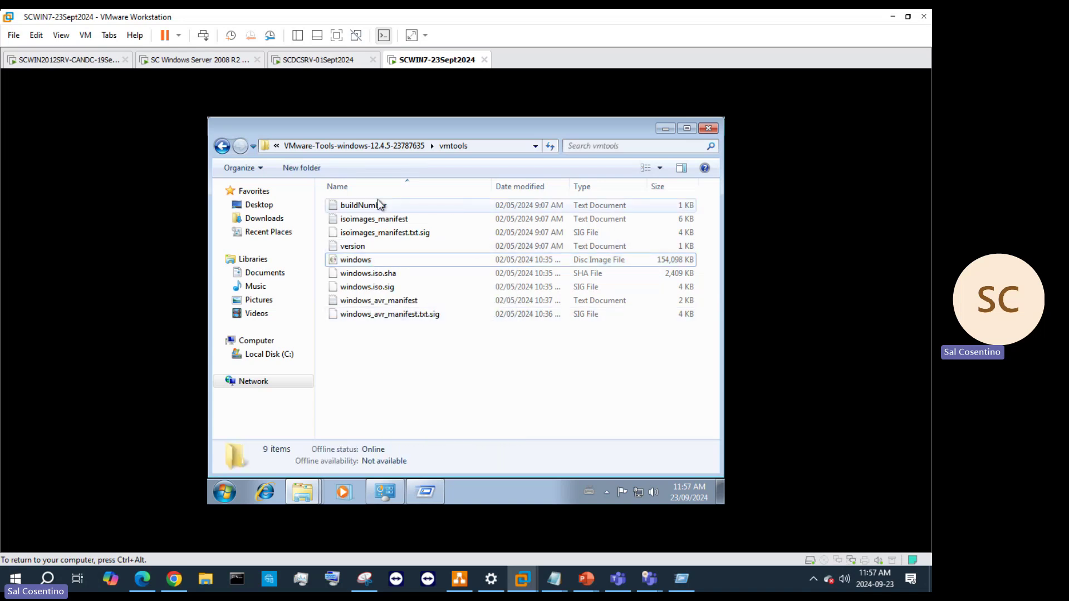
Copy the vmtools folder from the server's VMware-Tools-windows-12.4.5-23787635 folder into the Windows 7 client's Downloads folder
click(376, 146)
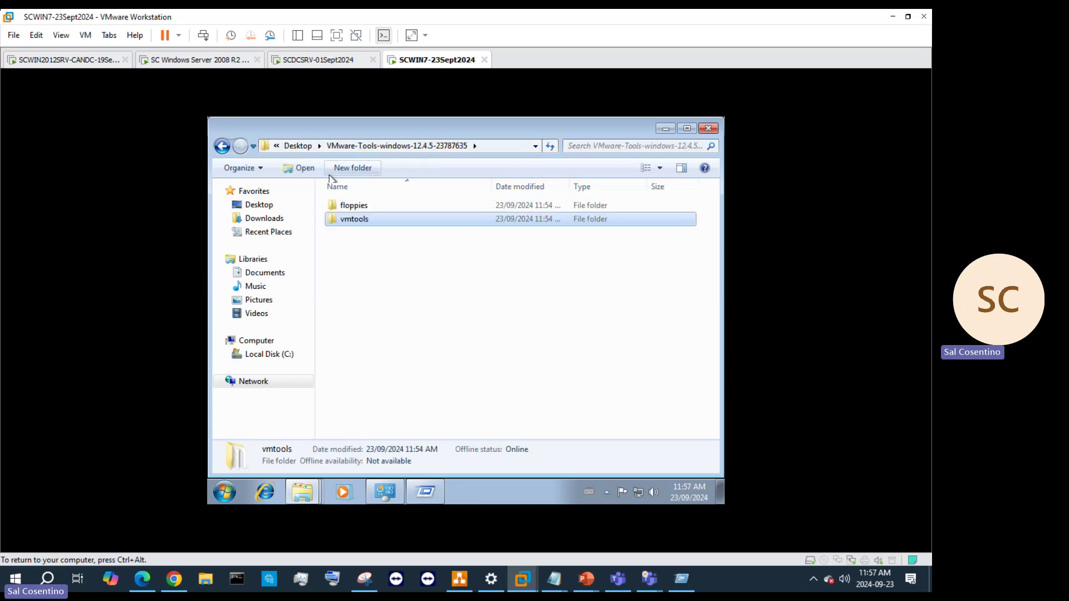
right_click(381, 212)
right_click(342, 217)
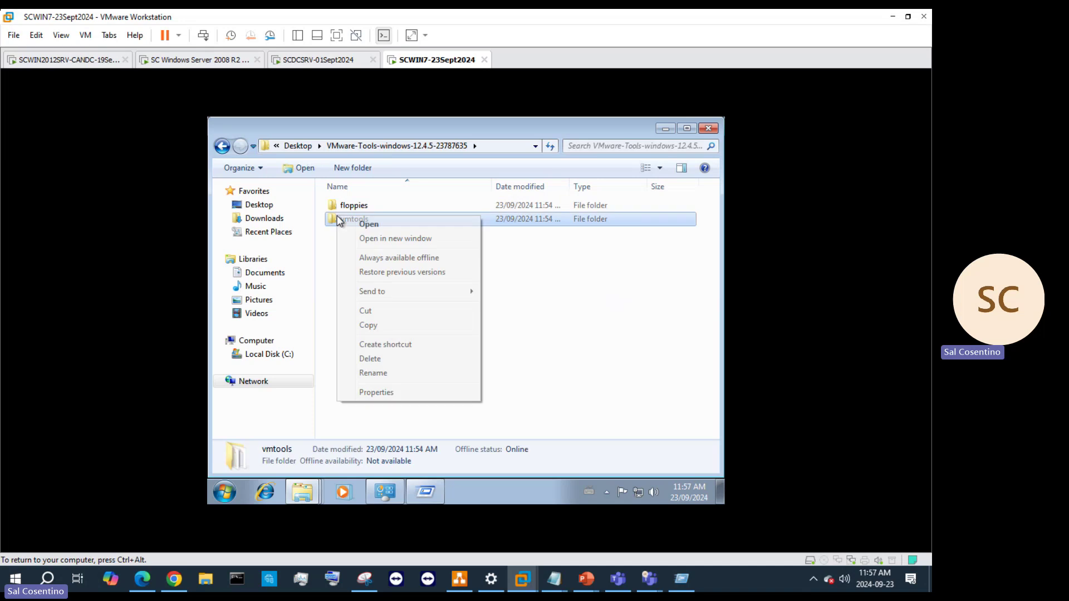
click(374, 324)
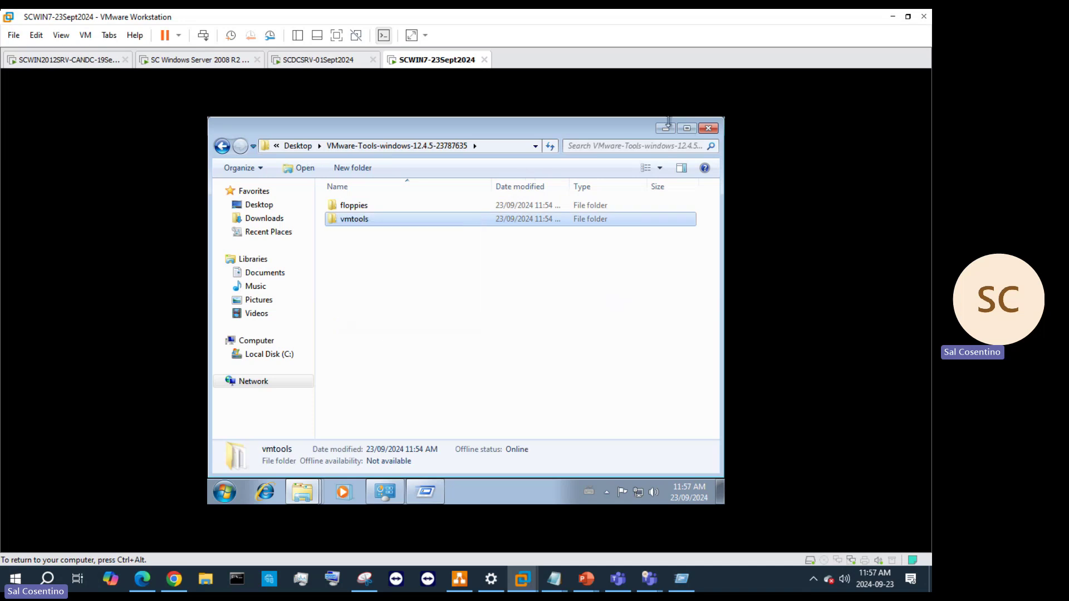
click(269, 354)
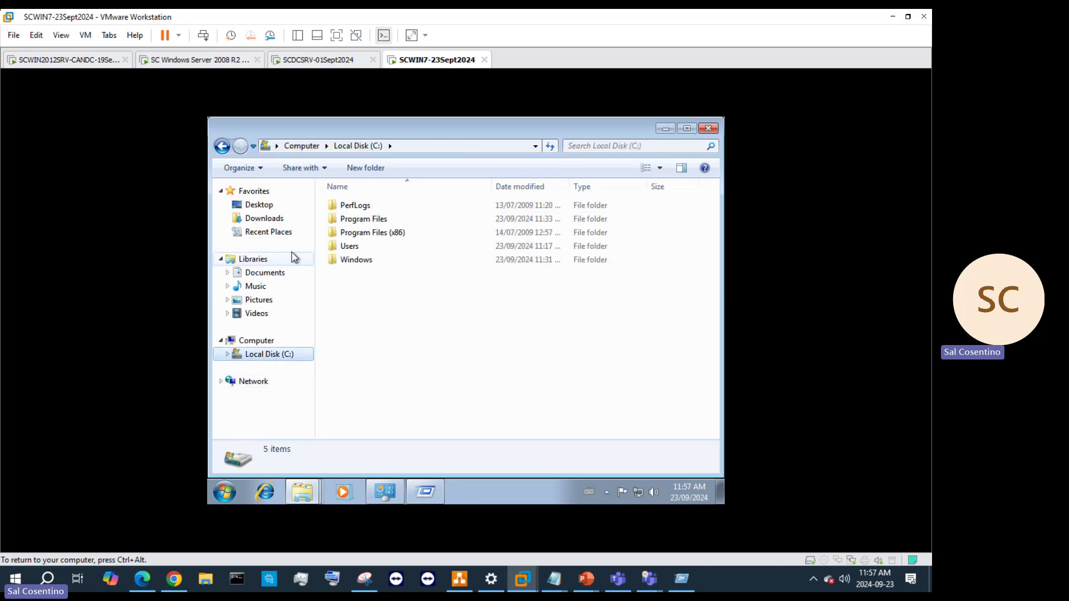
click(266, 218)
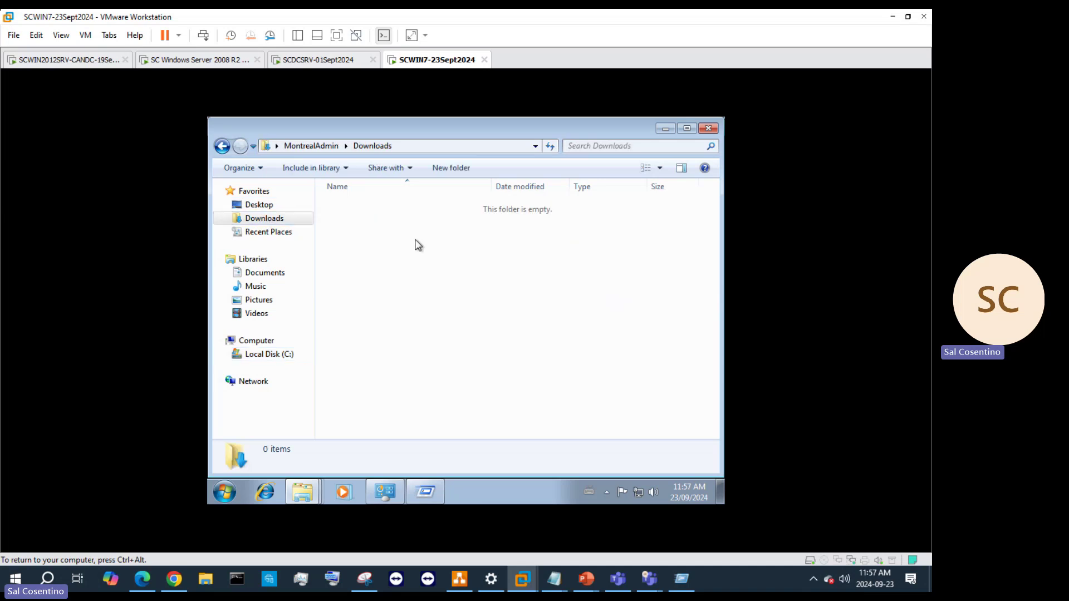
key(ctrl+v)
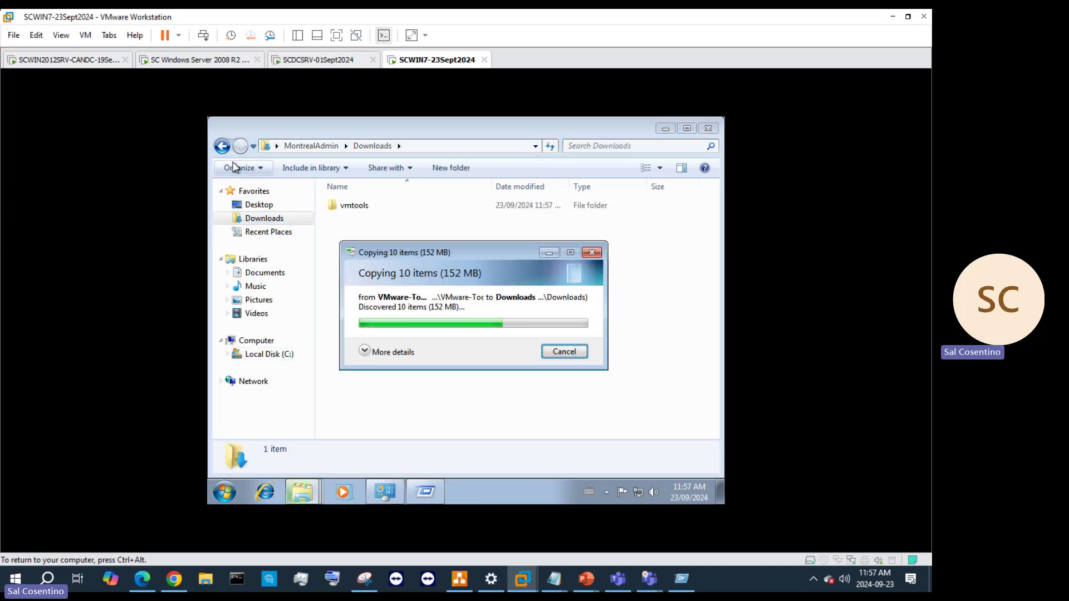
Restore the Downloads window to a smaller size and open the copied vmtools folder
click(374, 208)
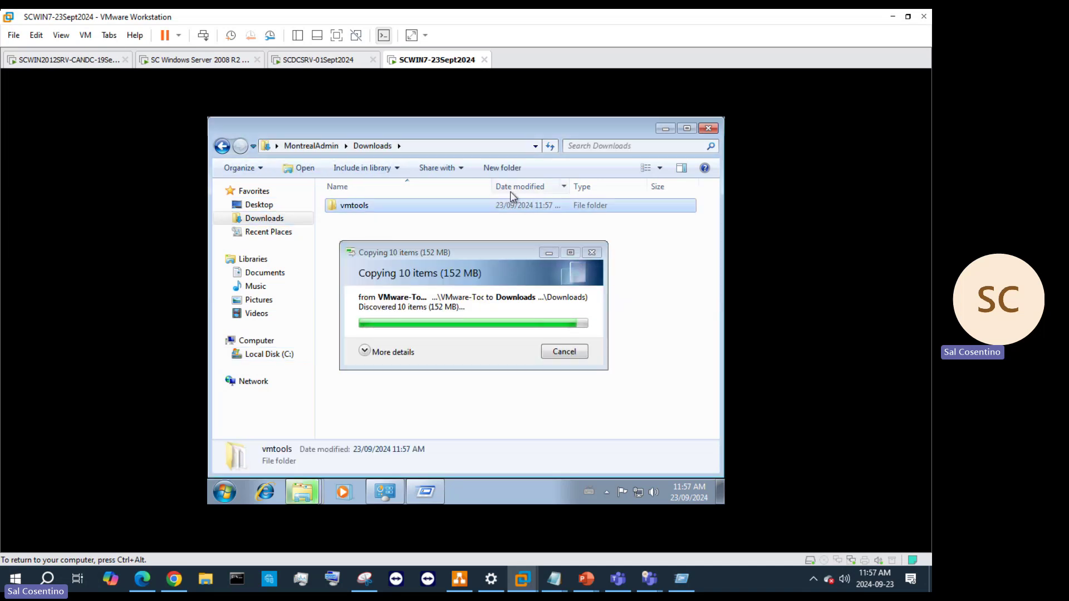
click(689, 130)
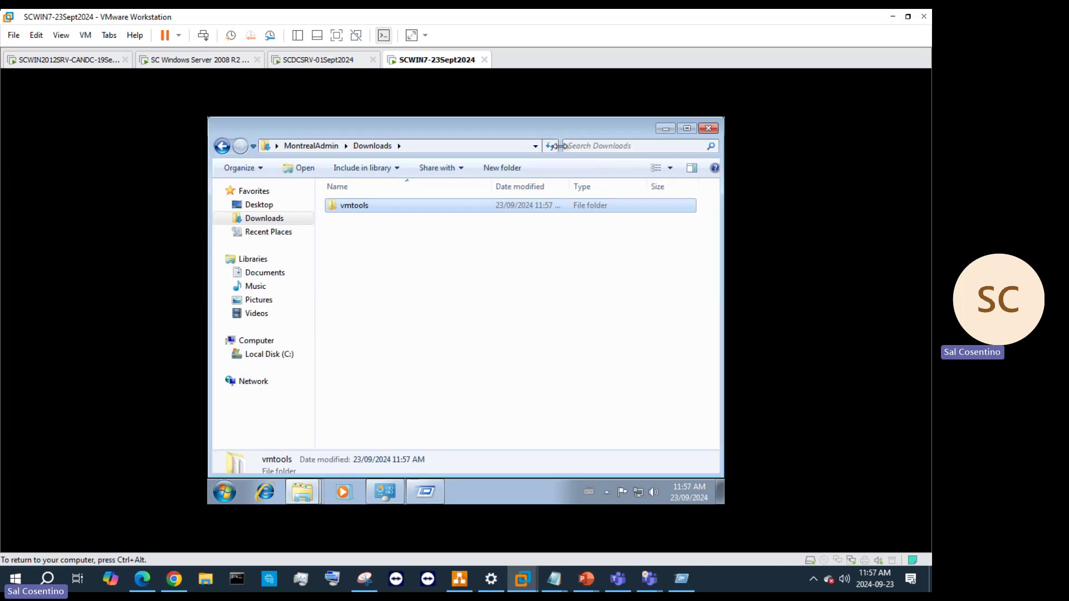
double_click(554, 130)
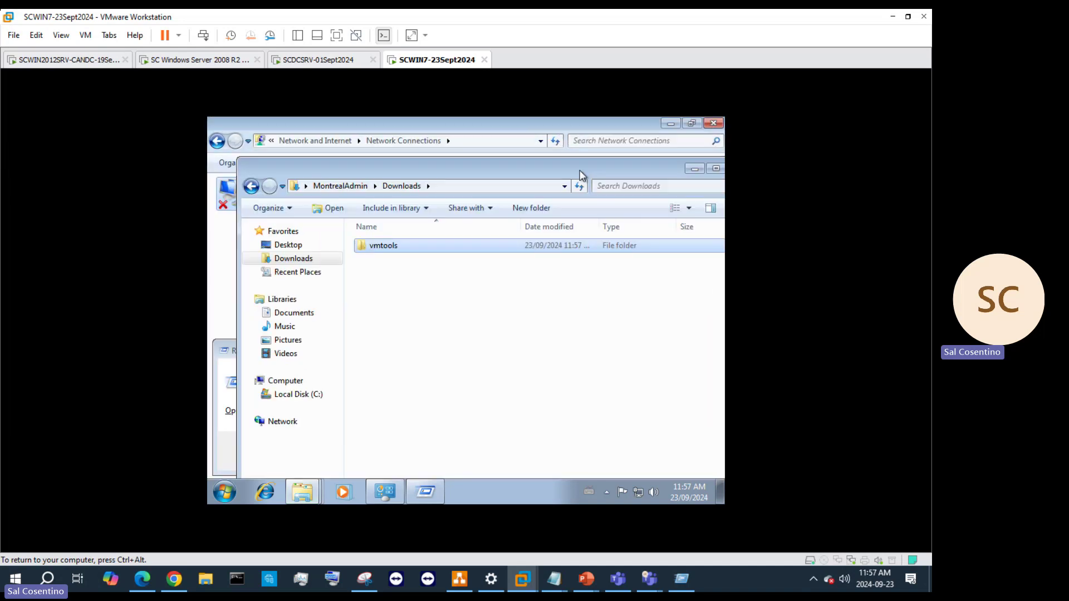
click(671, 123)
right_click(378, 252)
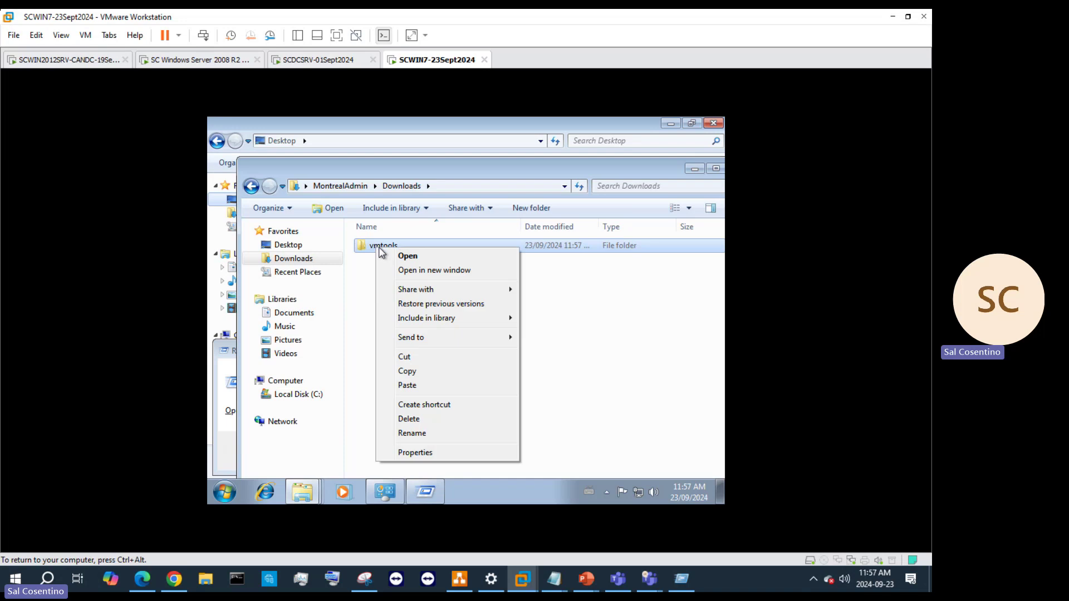
click(408, 256)
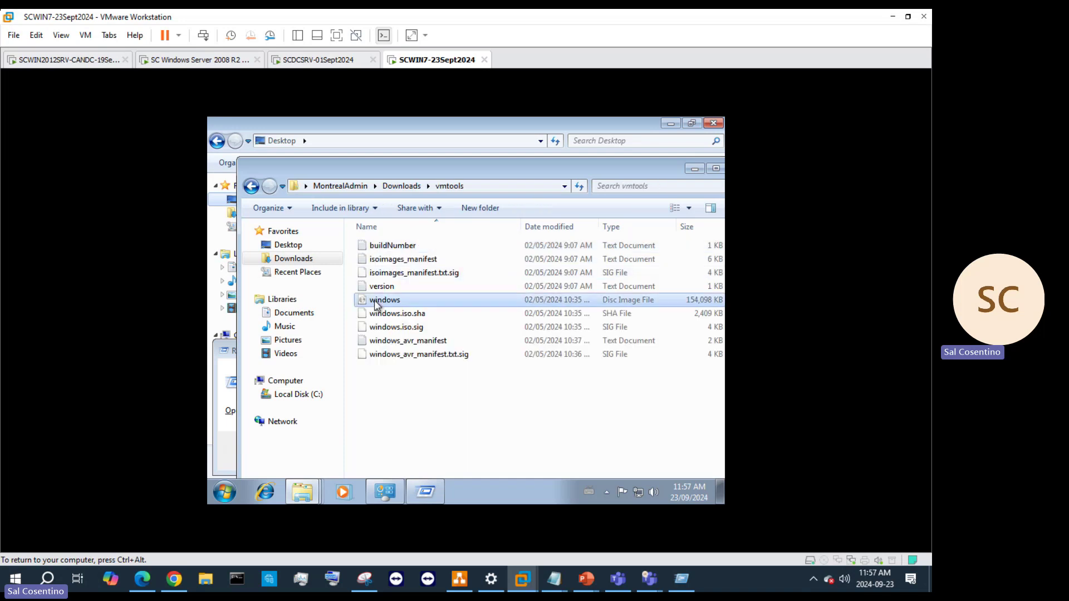
Try to open the windows disc image file from the vmtools folder with its default program
right_click(374, 300)
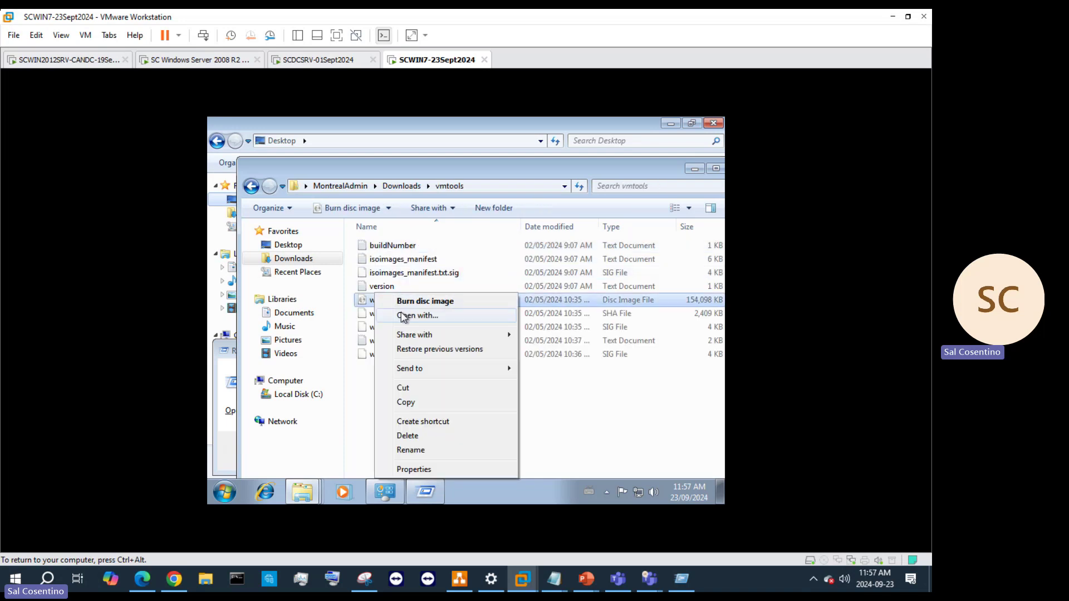
click(358, 303)
double_click(358, 303)
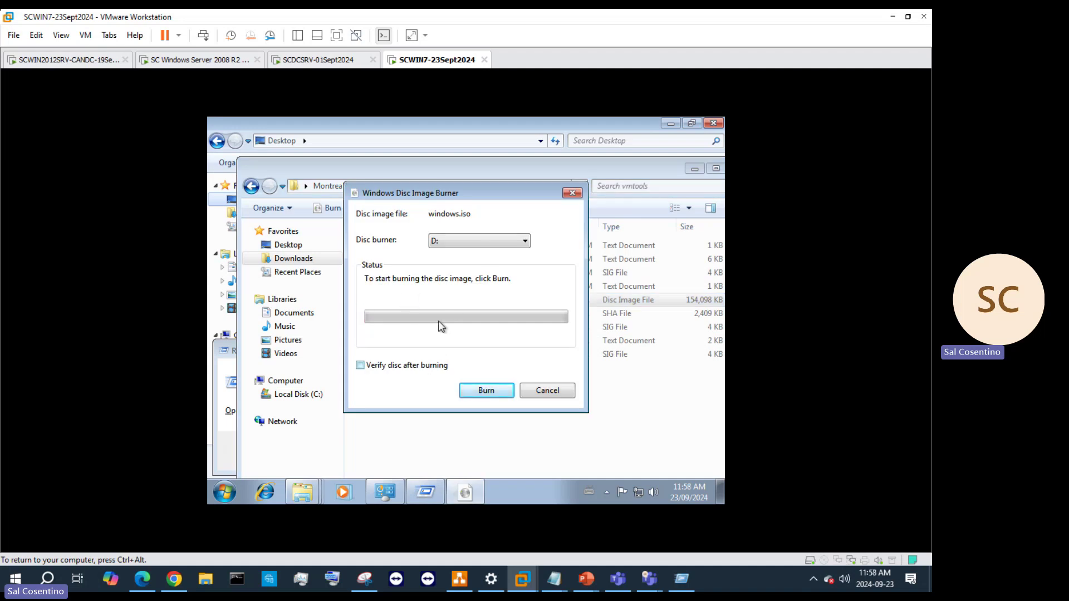
click(565, 196)
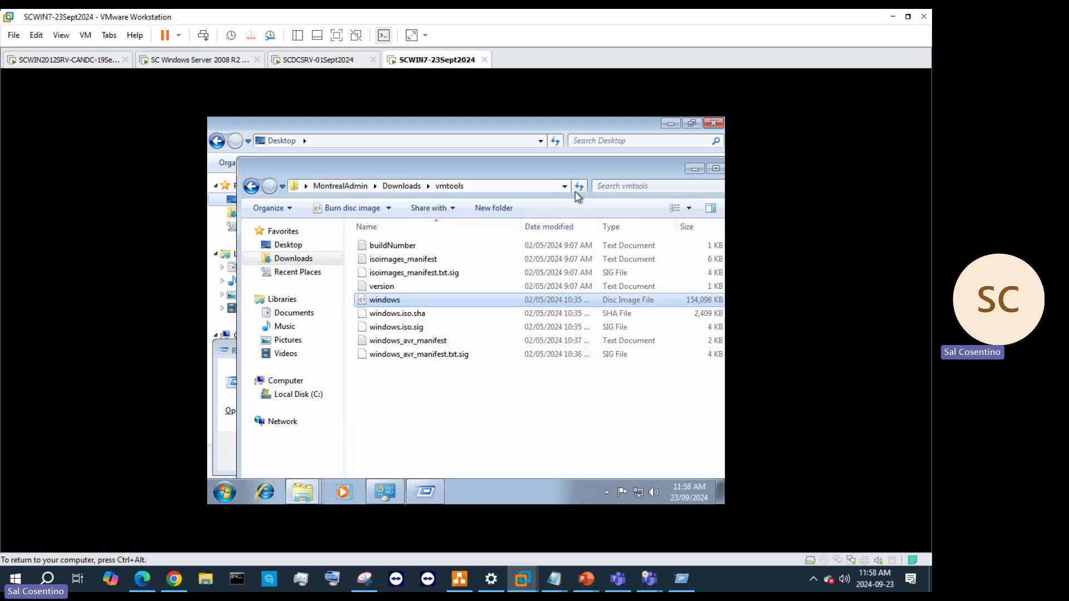
double_click(414, 295)
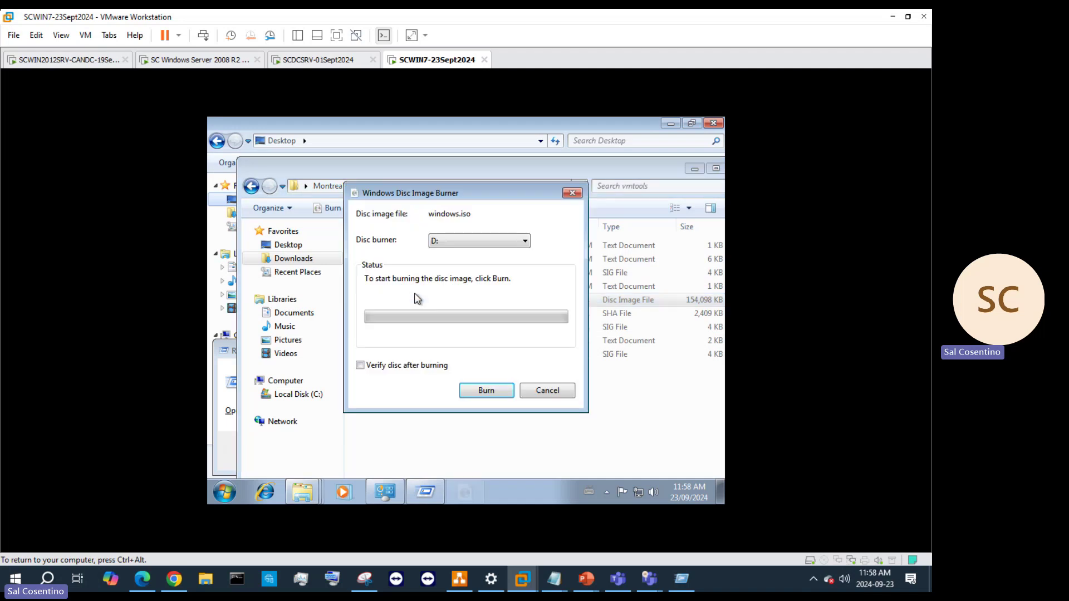
click(545, 391)
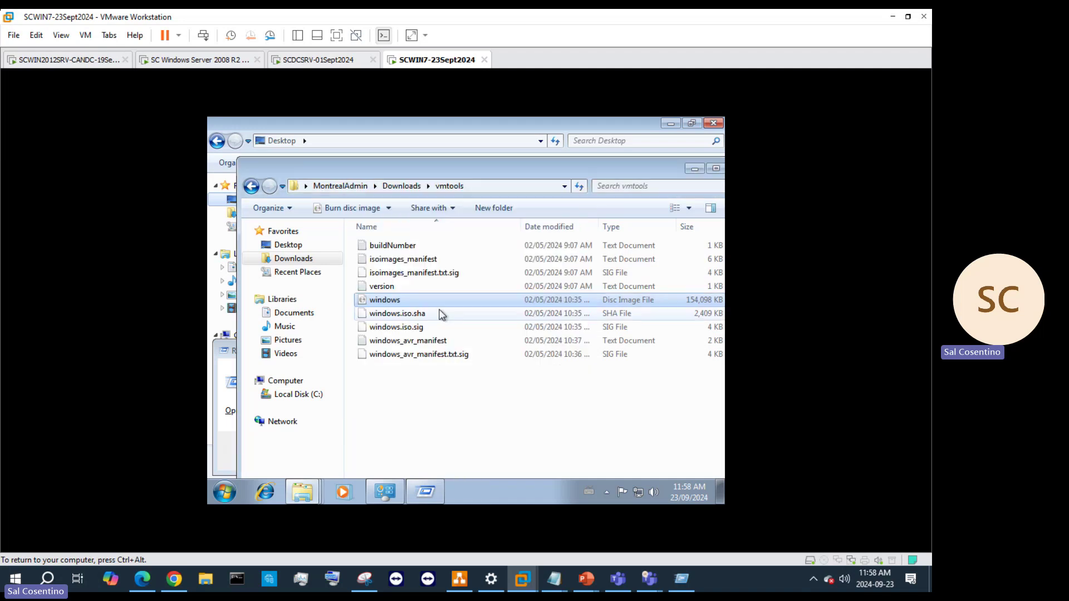
Try to choose another program for opening the windows disc image, browsing the Program Files folder for one
right_click(410, 300)
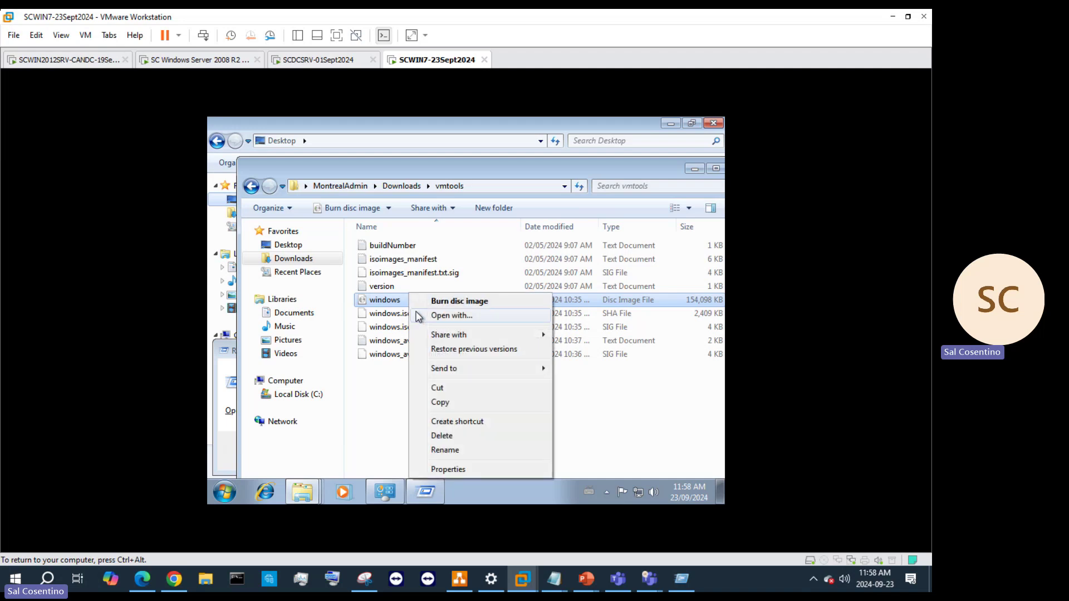
click(399, 185)
click(402, 186)
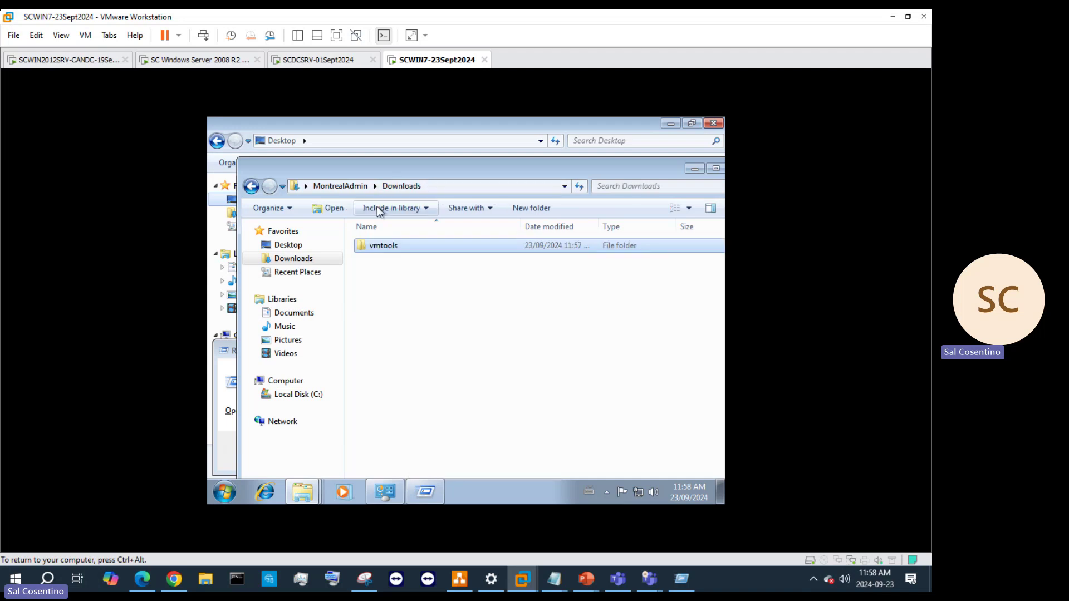
right_click(360, 250)
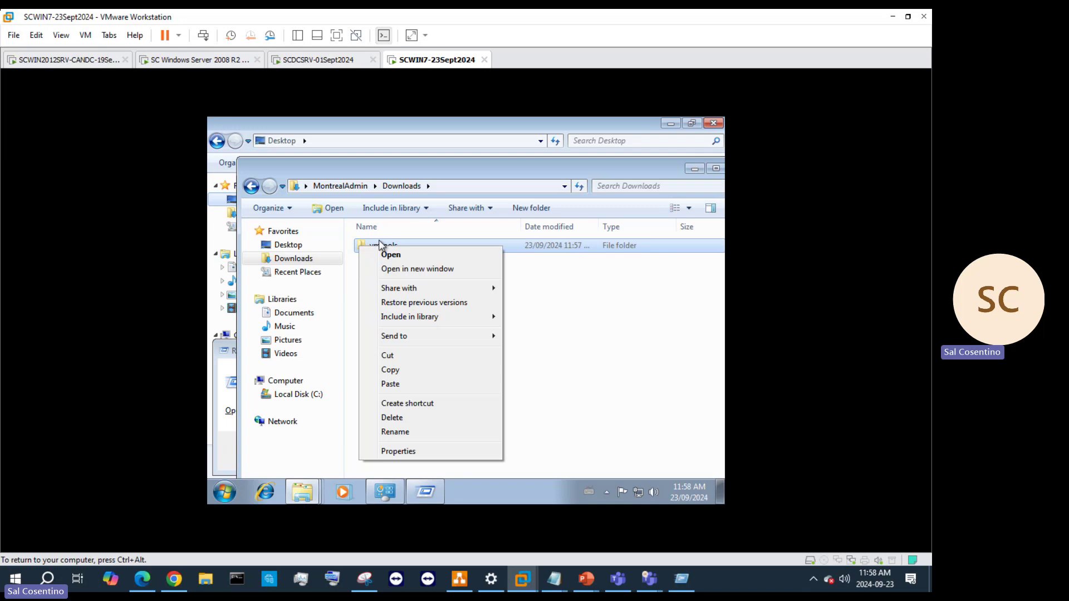
double_click(379, 241)
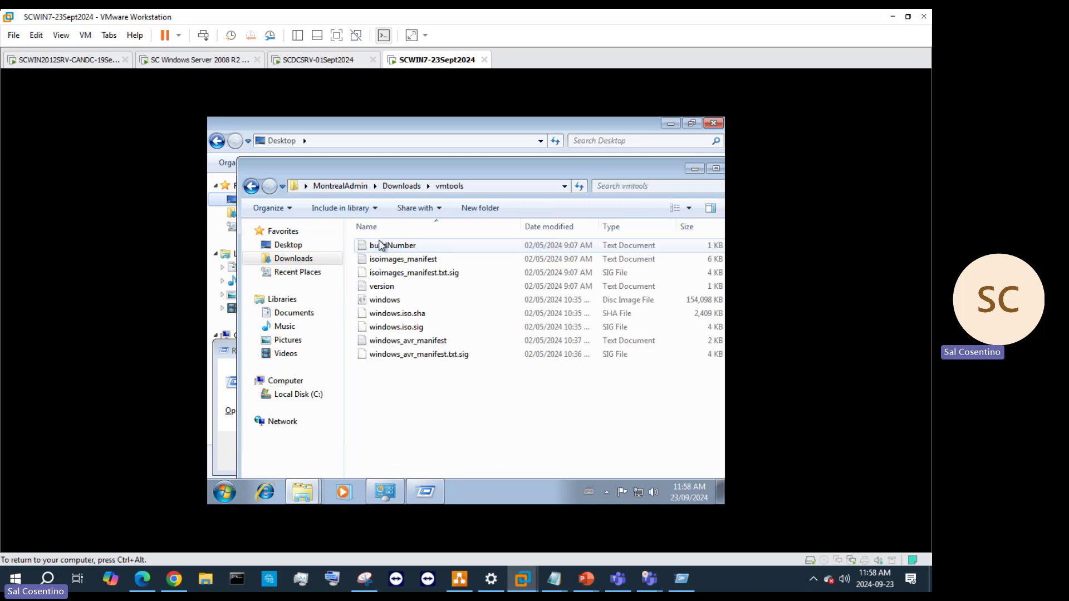
right_click(395, 296)
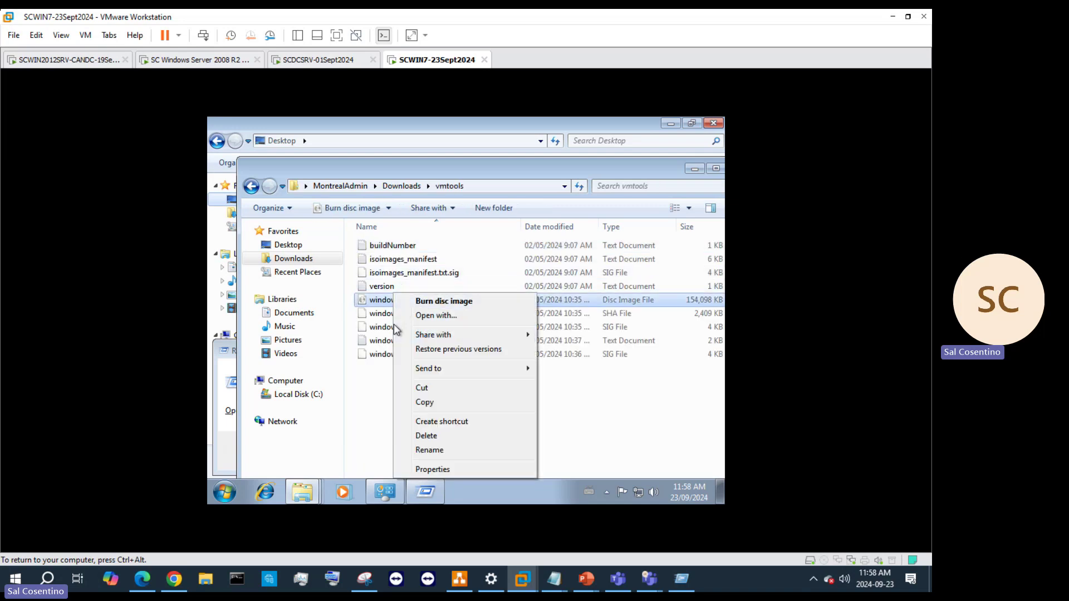
click(434, 316)
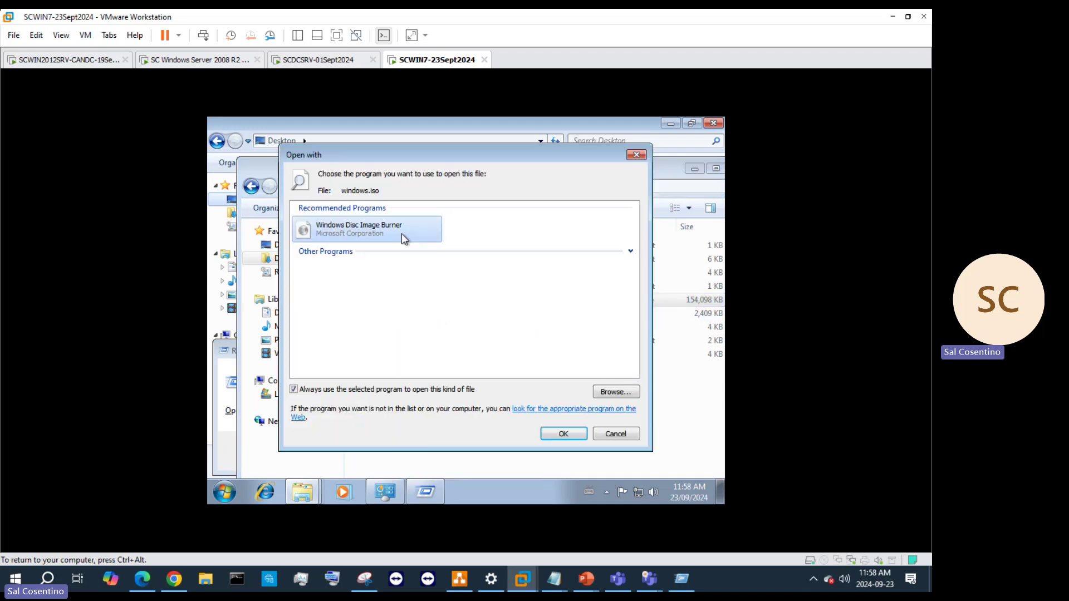
click(613, 391)
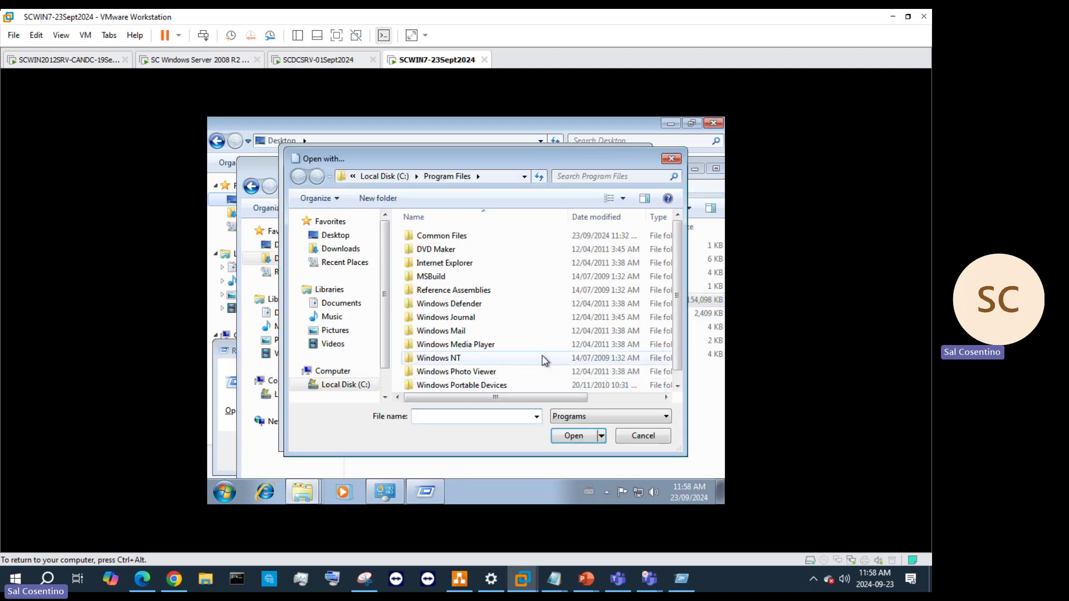
click(670, 160)
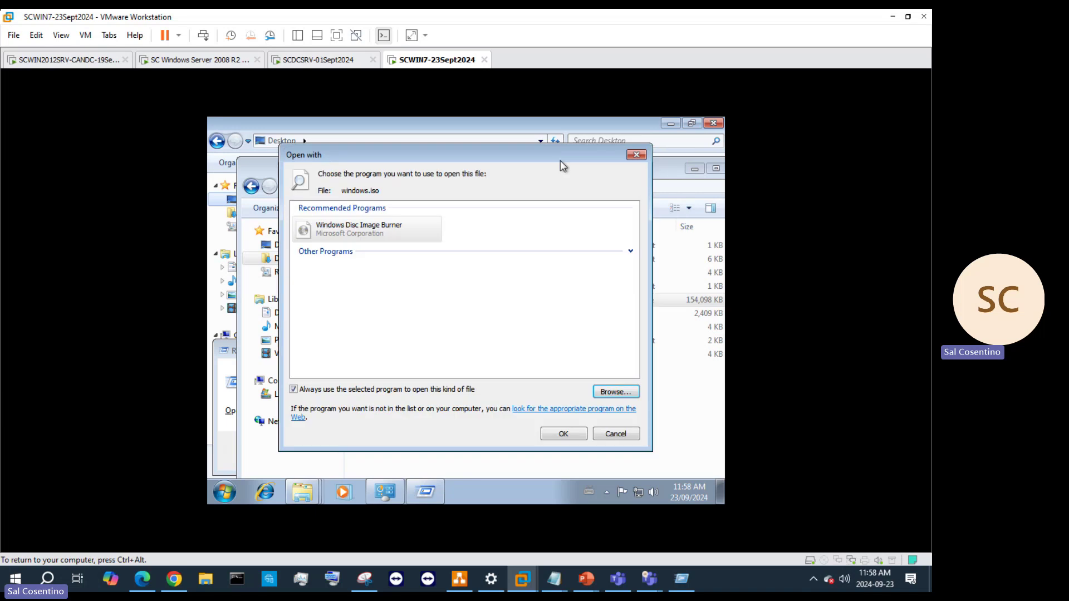
click(635, 154)
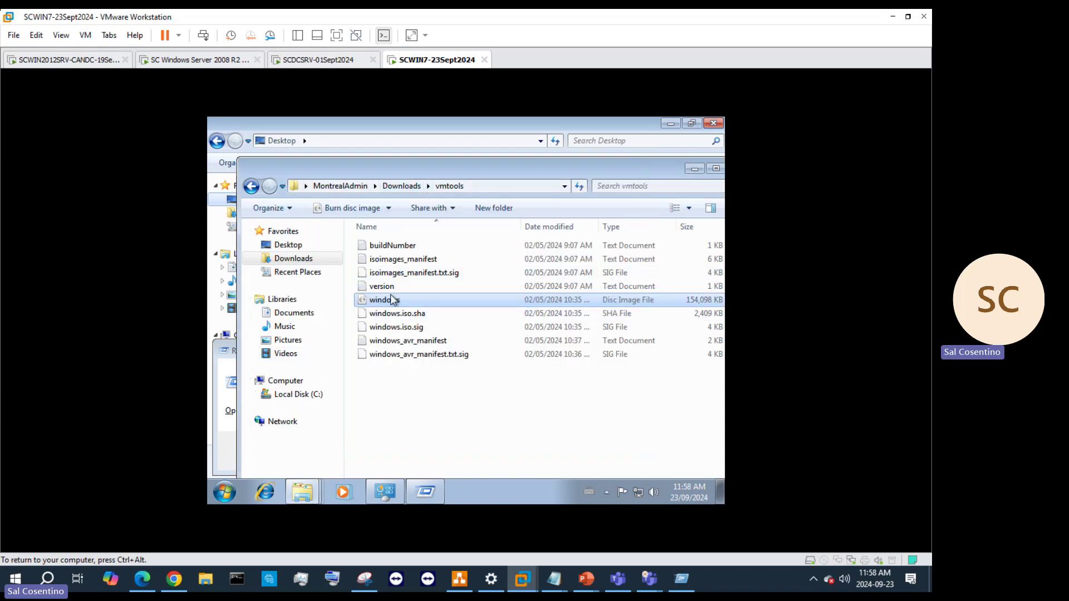
Mount the VMware Tools installer disc in the SCWIN7-23Sept2024 virtual machine and open DVD drive D
right_click(392, 301)
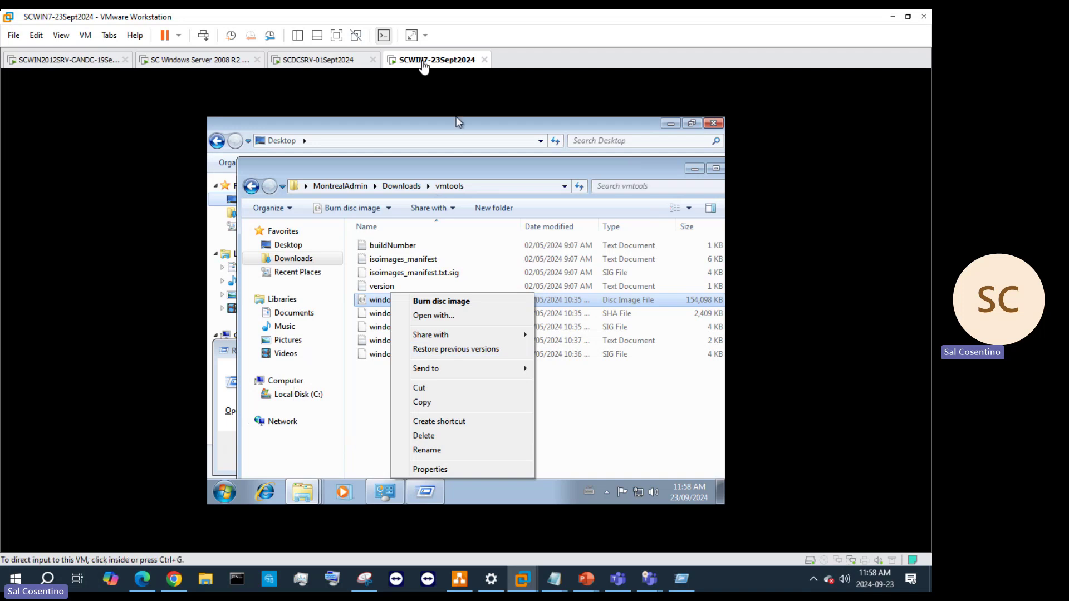
right_click(423, 63)
click(711, 123)
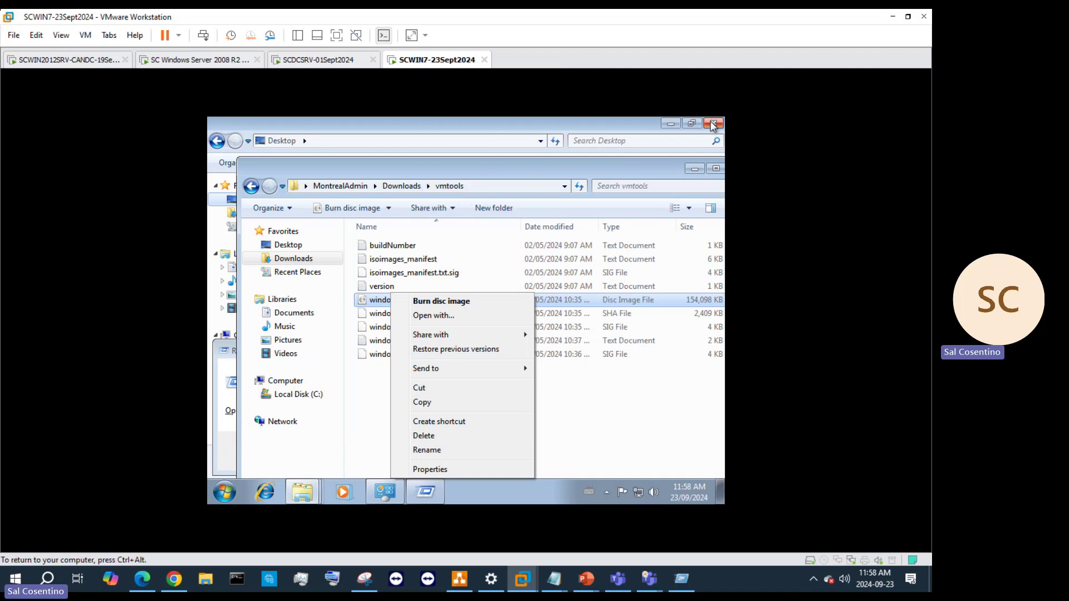
right_click(437, 61)
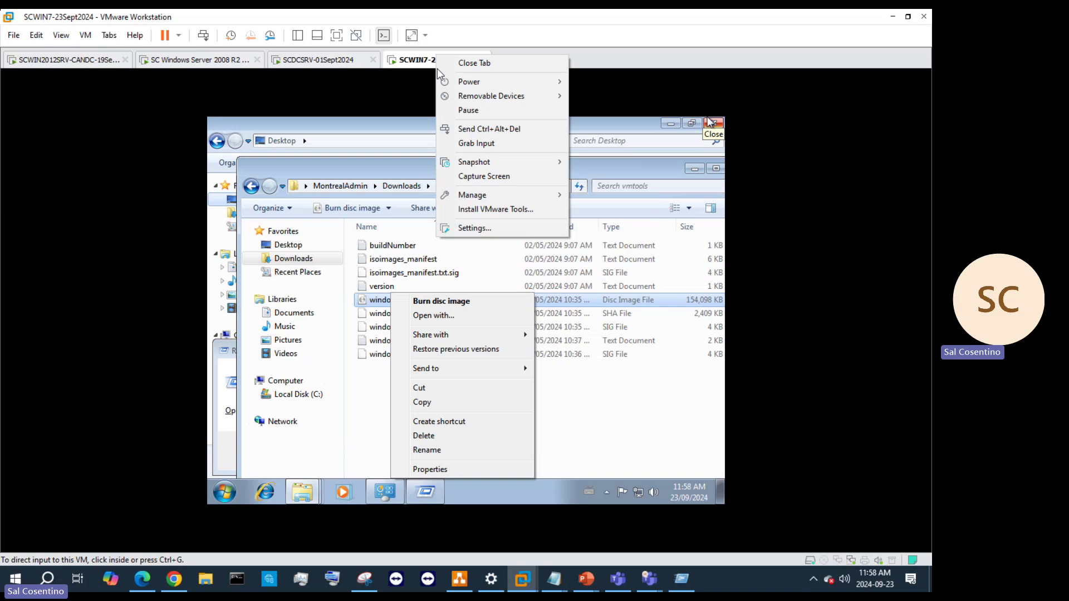
click(501, 209)
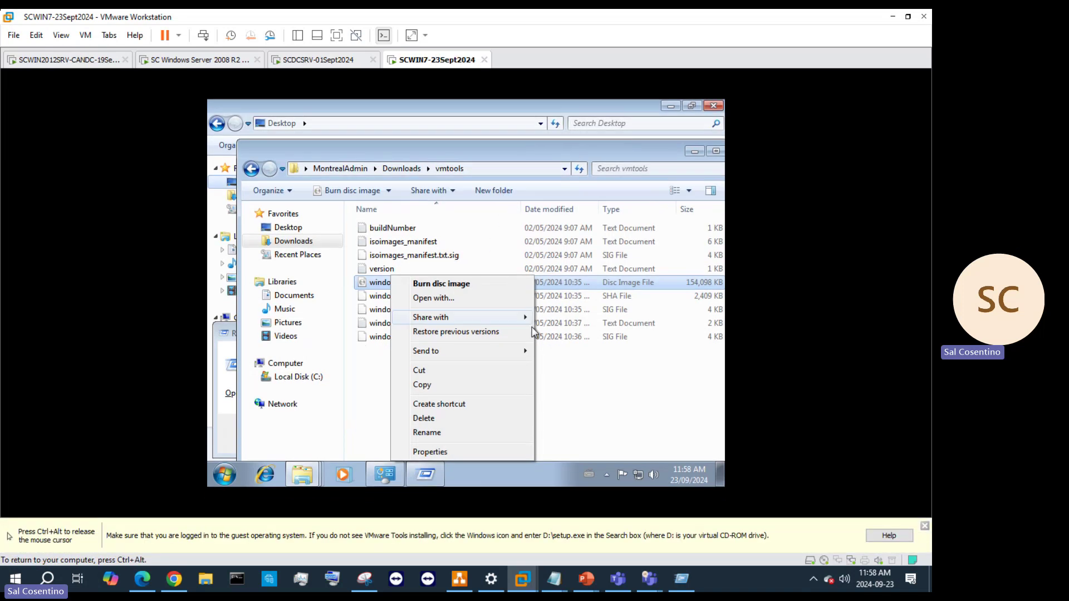
click(552, 363)
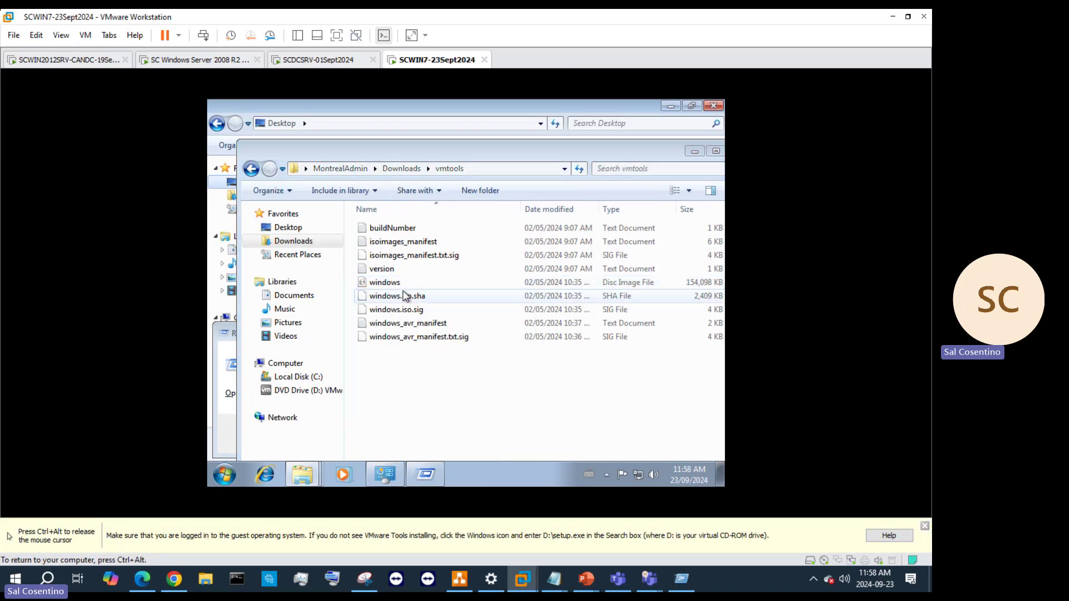
click(296, 390)
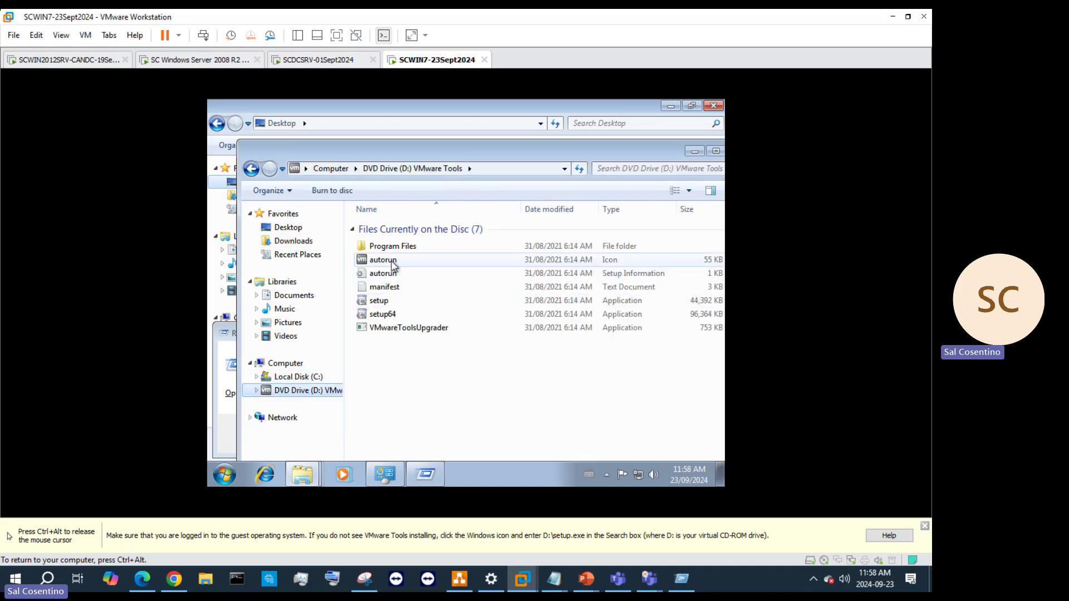
Run setup64 from the VMware Tools disc and allow it to make changes to the computer
click(413, 330)
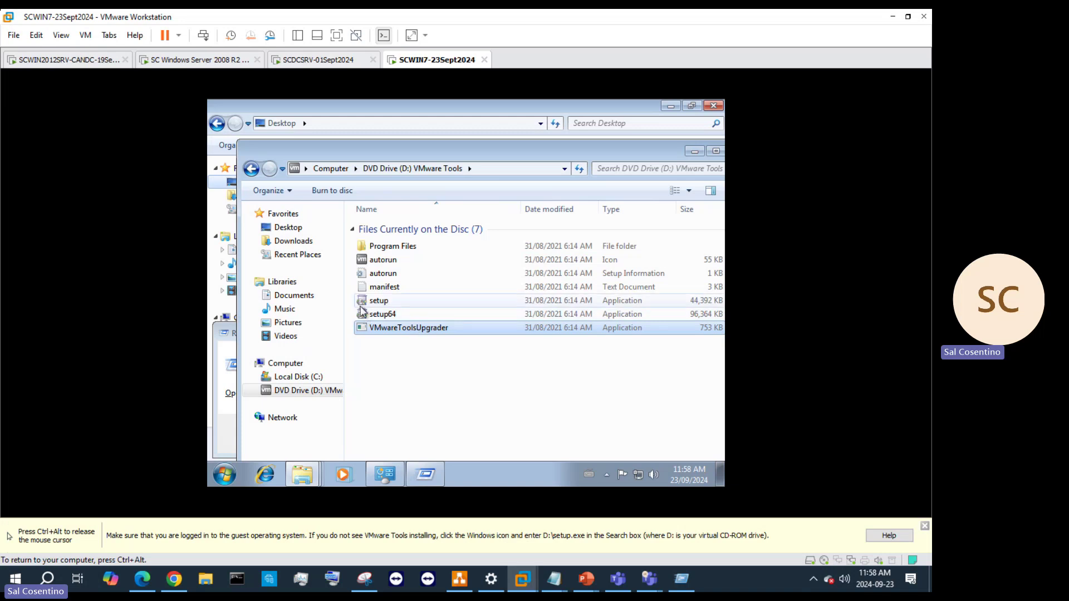
double_click(377, 314)
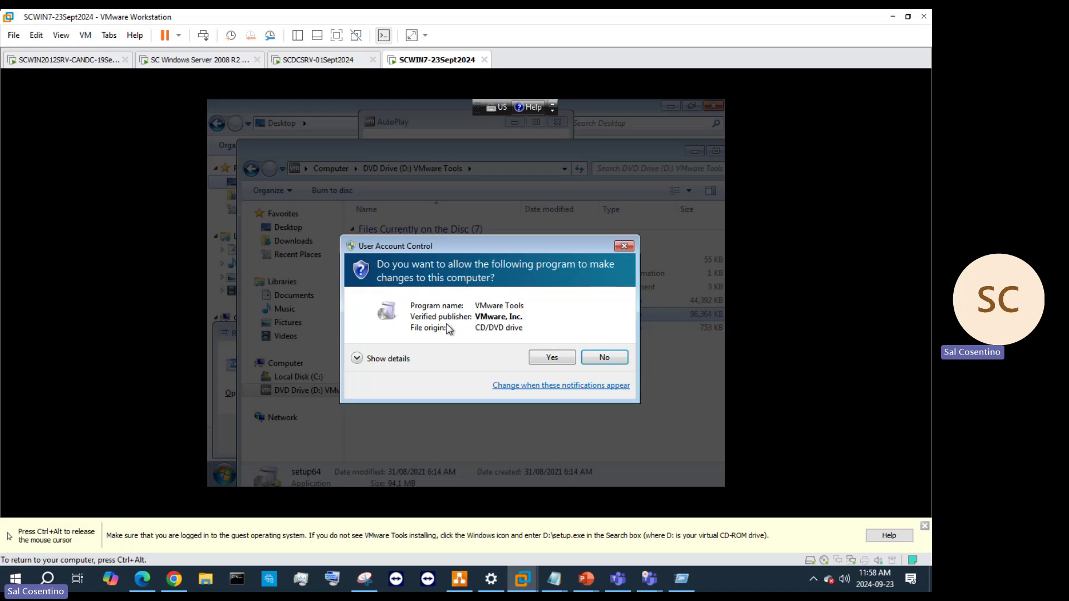
click(568, 360)
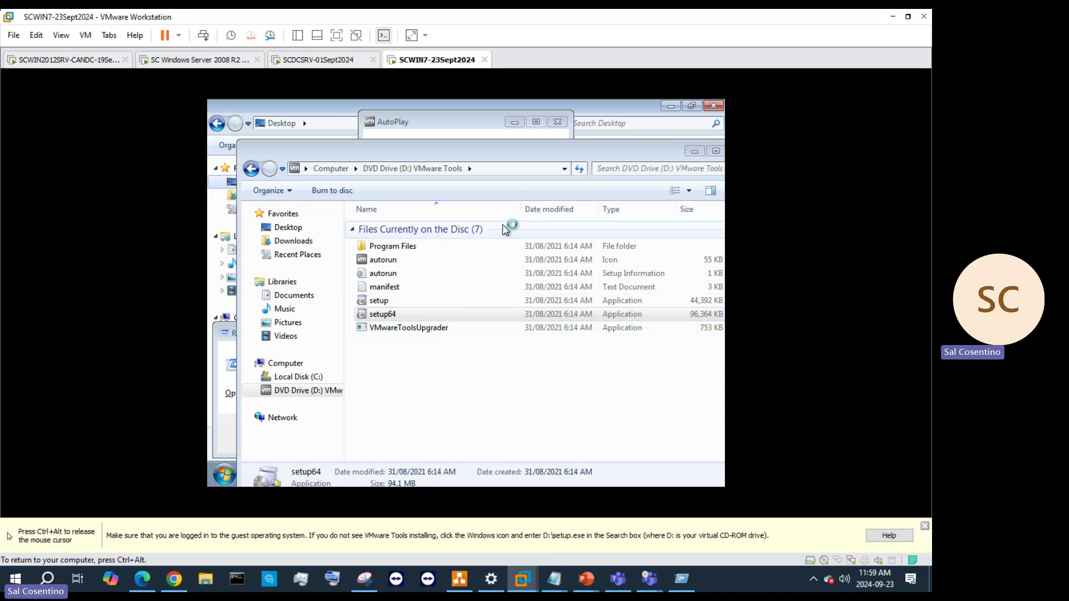
Try to run setup64.exe again through AutoPlay, allow it to make changes and dismiss the resulting message
key(ctrl+alt)
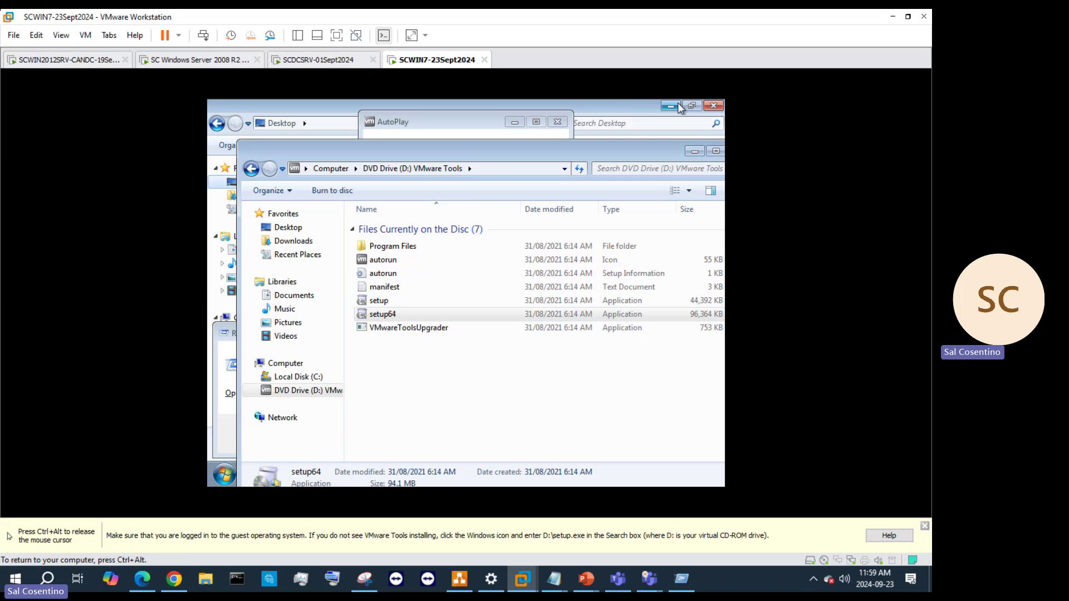
click(489, 127)
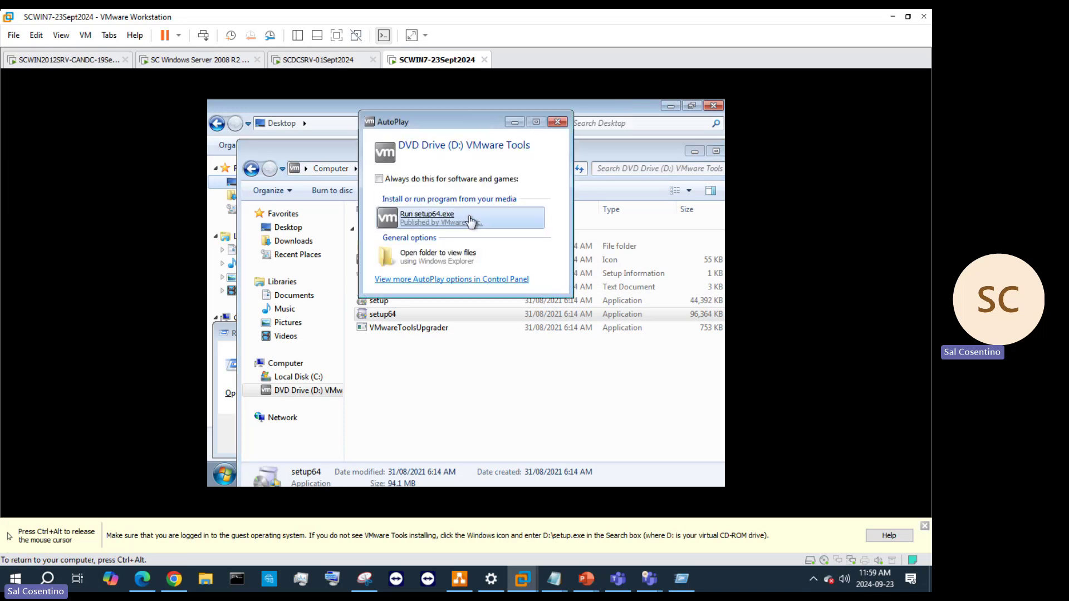
click(470, 219)
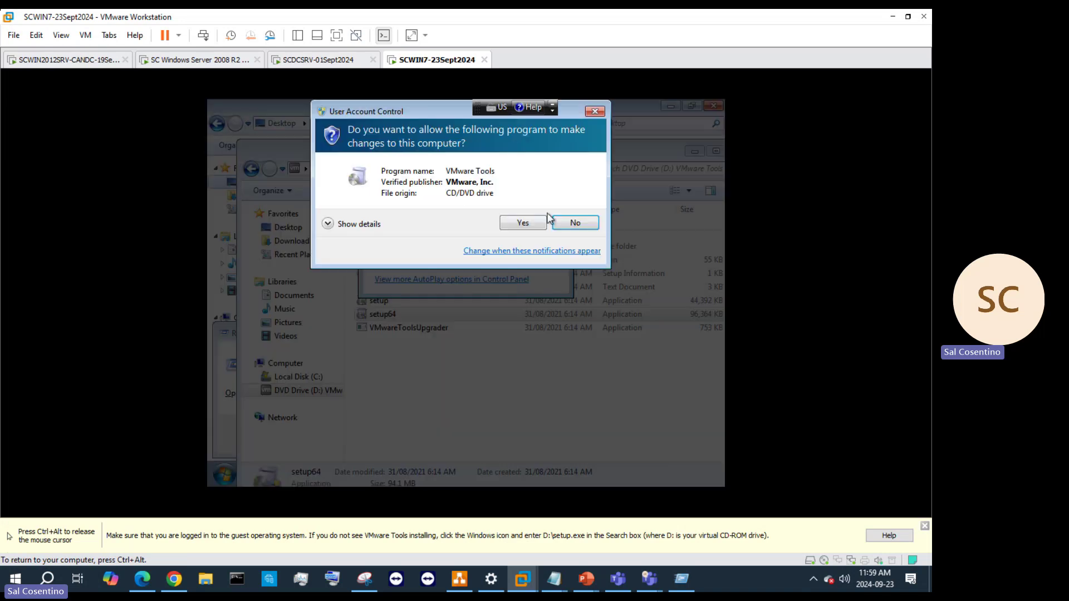
click(541, 222)
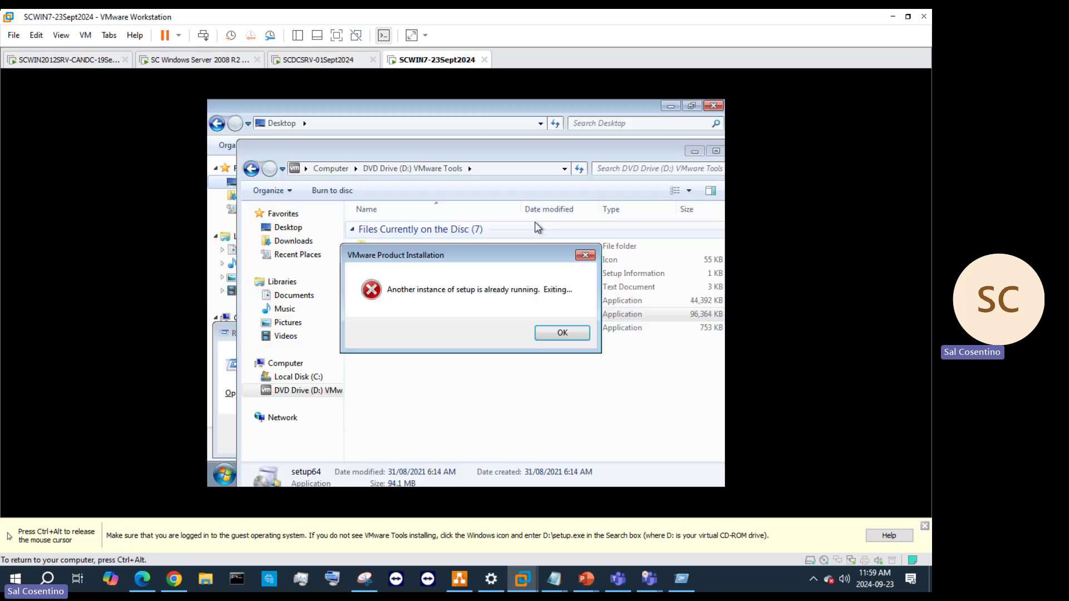
click(546, 334)
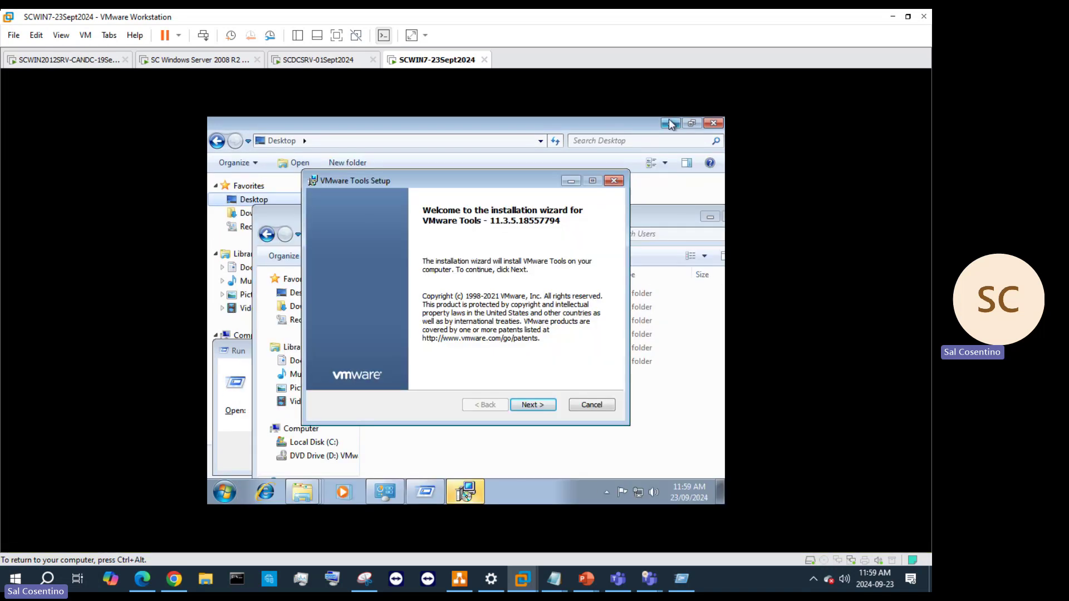
Cancel the VMware Tools 11.3.5 installation and exit the setup wizard
click(614, 181)
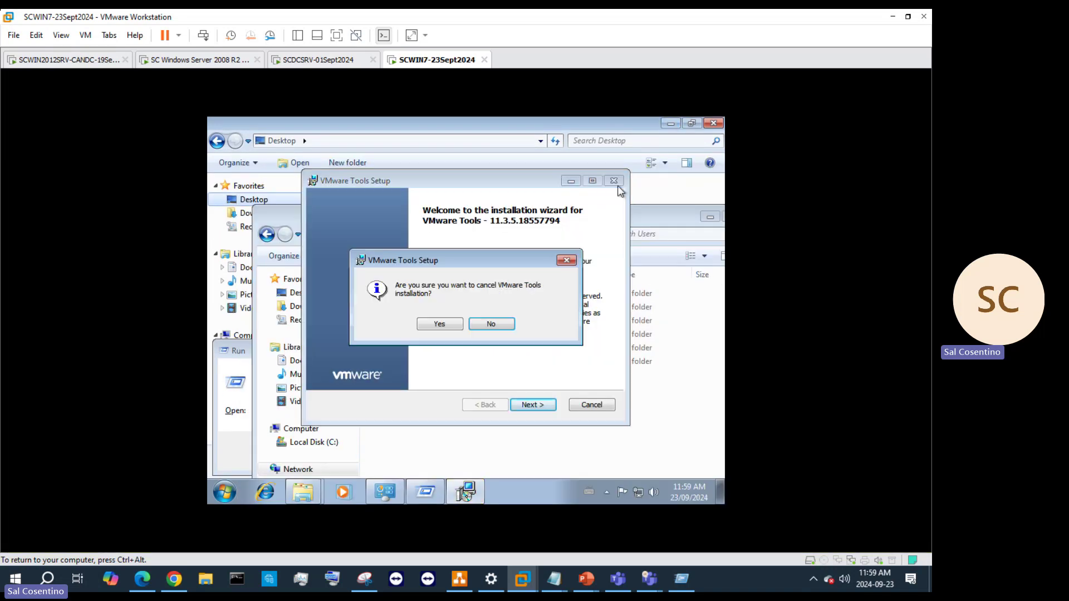
click(440, 325)
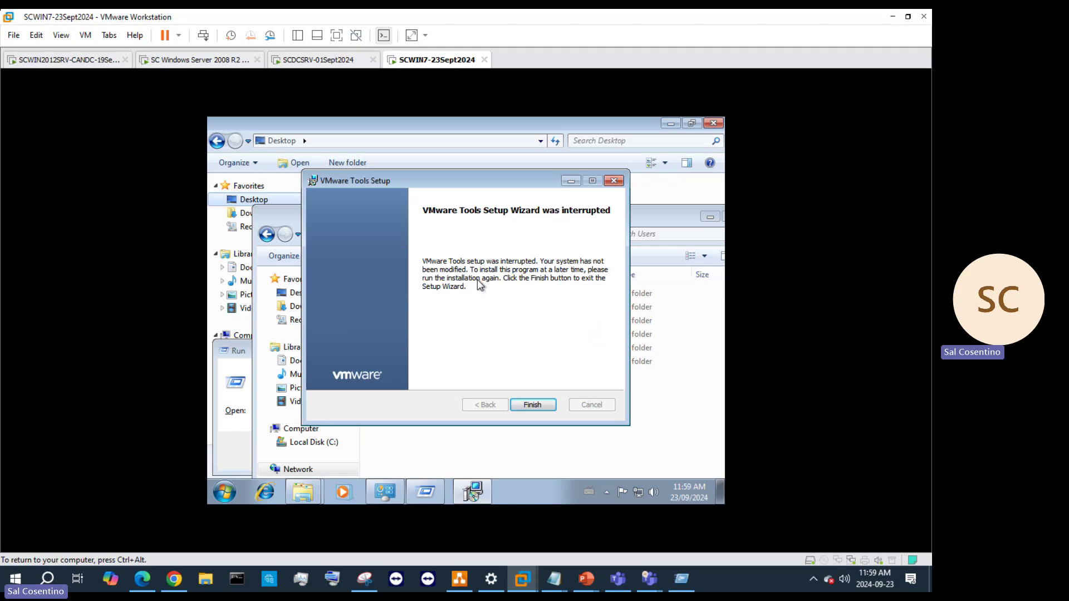
click(518, 406)
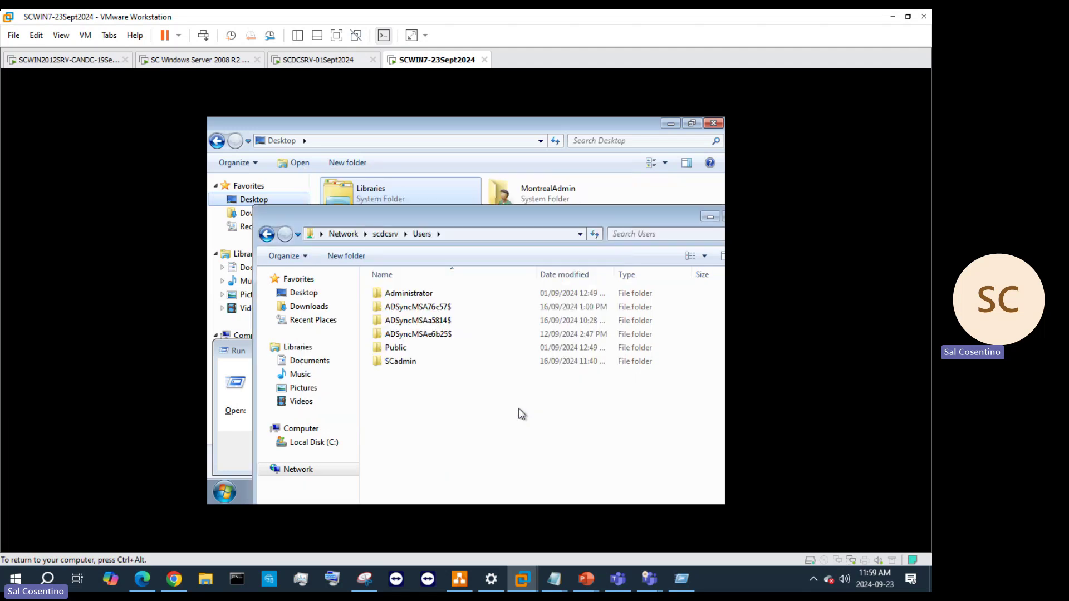
Open the VMware-Tools-windows-12.4.5-23787635 folder in the SCadmin Desktop folder on the scdcsrv network share
double_click(400, 362)
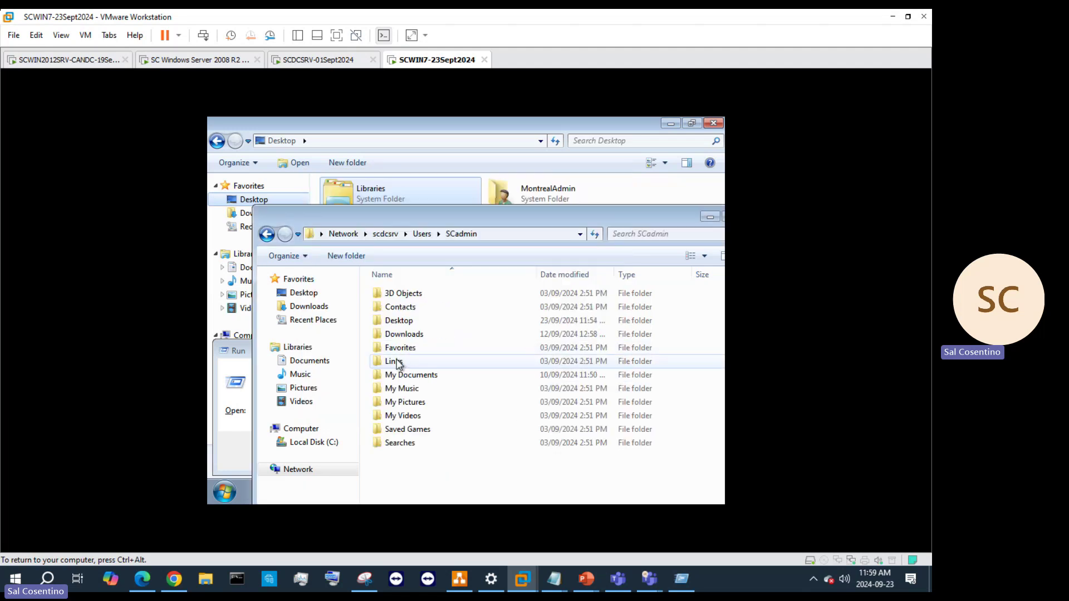
double_click(407, 322)
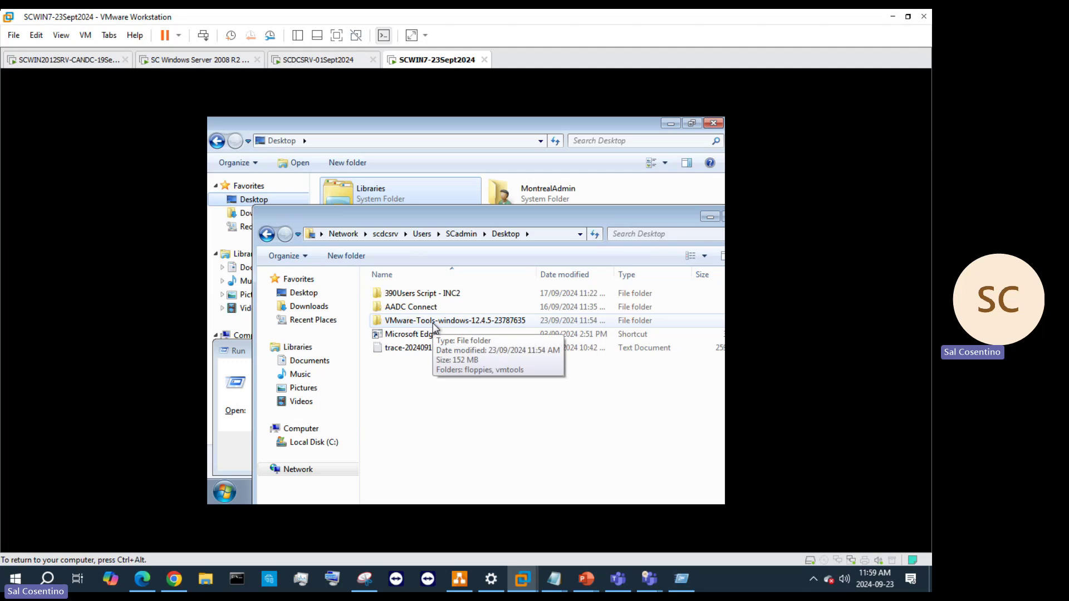
right_click(438, 323)
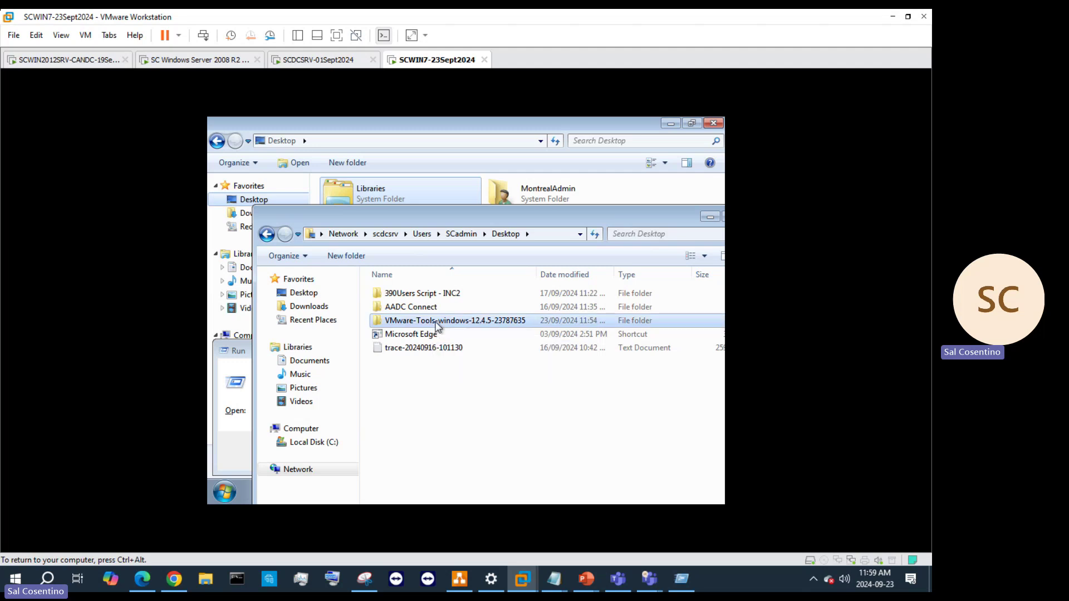
click(395, 323)
double_click(397, 322)
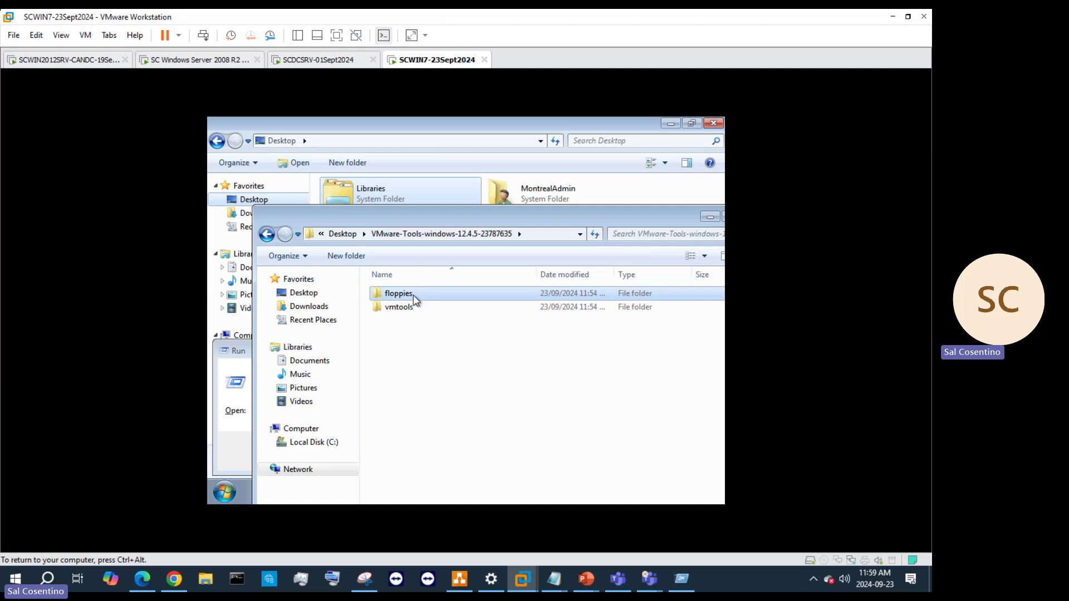
Look into the floppies and vmtools folders and read the buildNumber text file
double_click(413, 295)
click(444, 233)
double_click(419, 310)
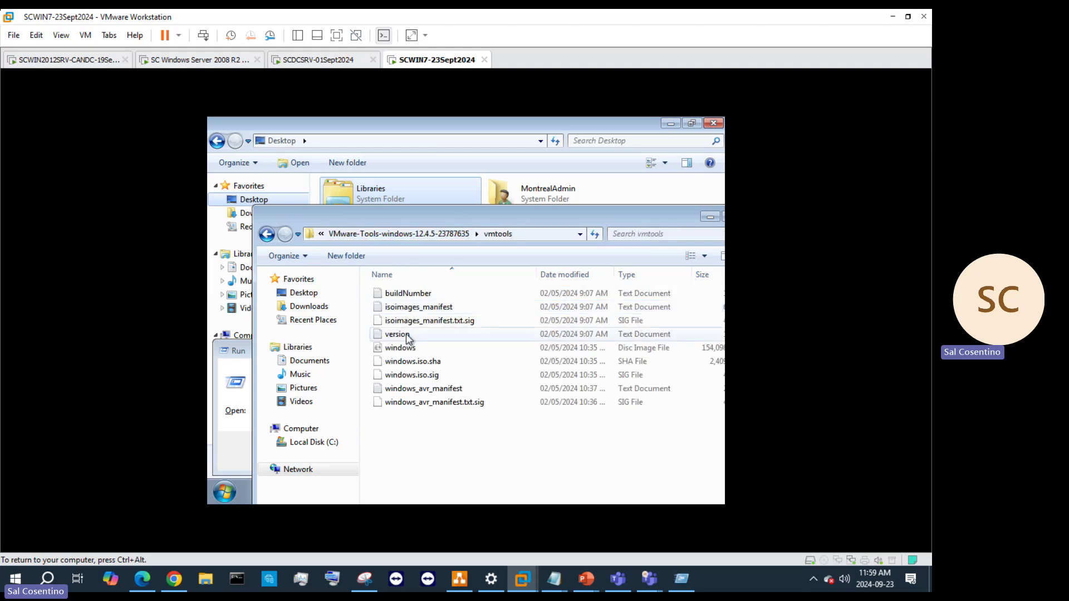
double_click(402, 295)
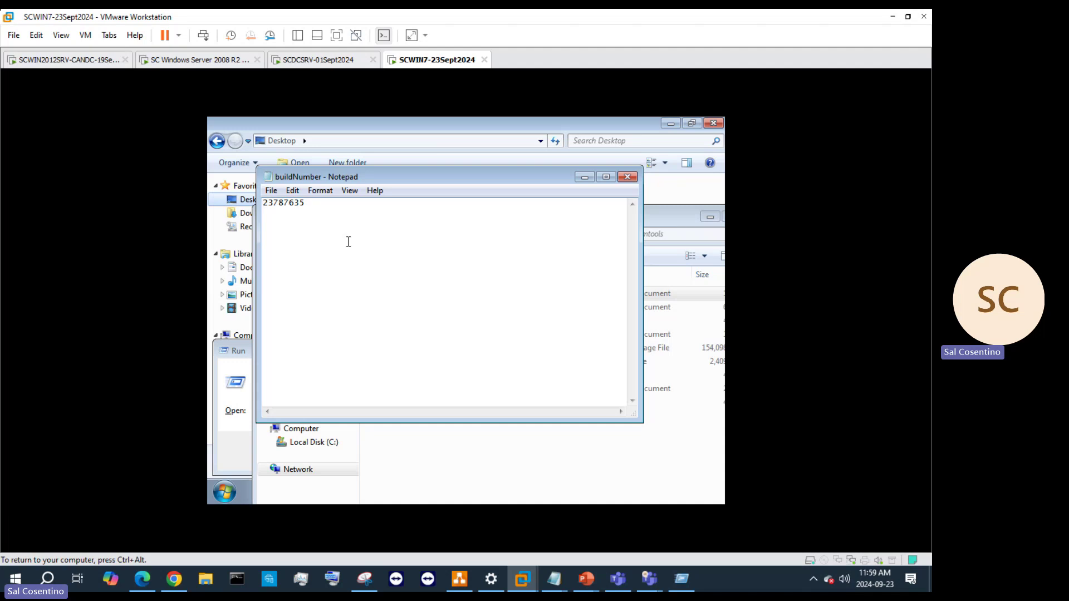
click(629, 178)
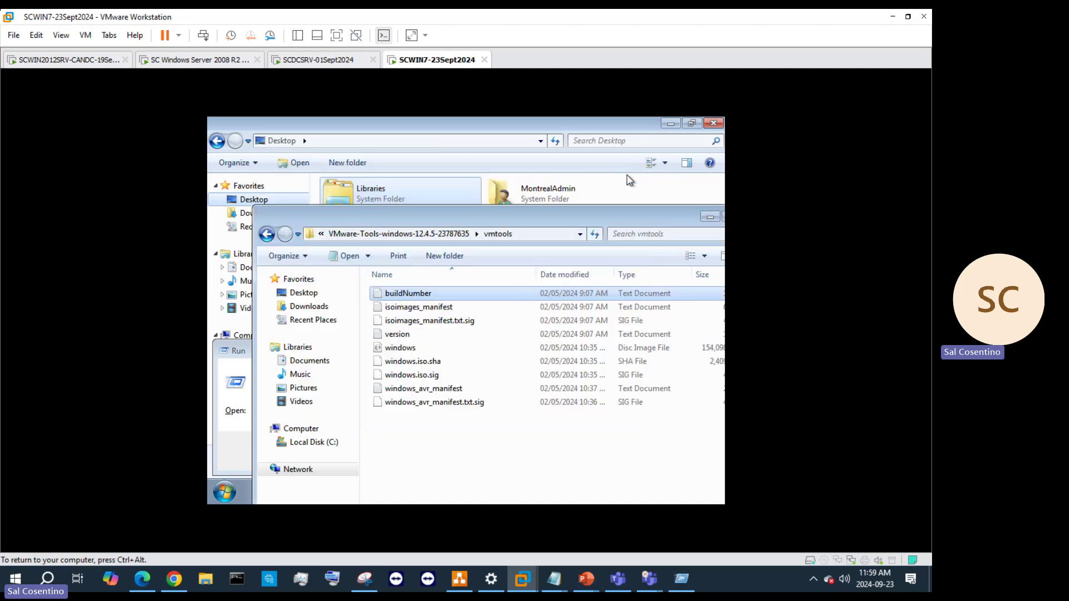
Try to burn the windows disc image to drive D with Windows Disc Image Burner
right_click(410, 360)
click(398, 350)
right_click(398, 350)
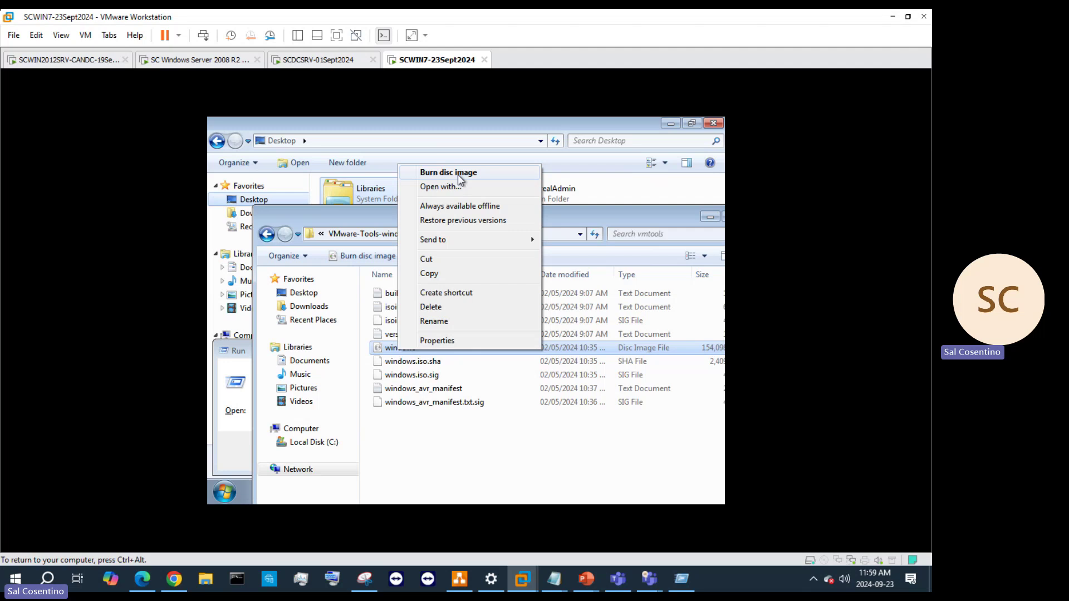
right_click(384, 347)
mouse_move(437, 247)
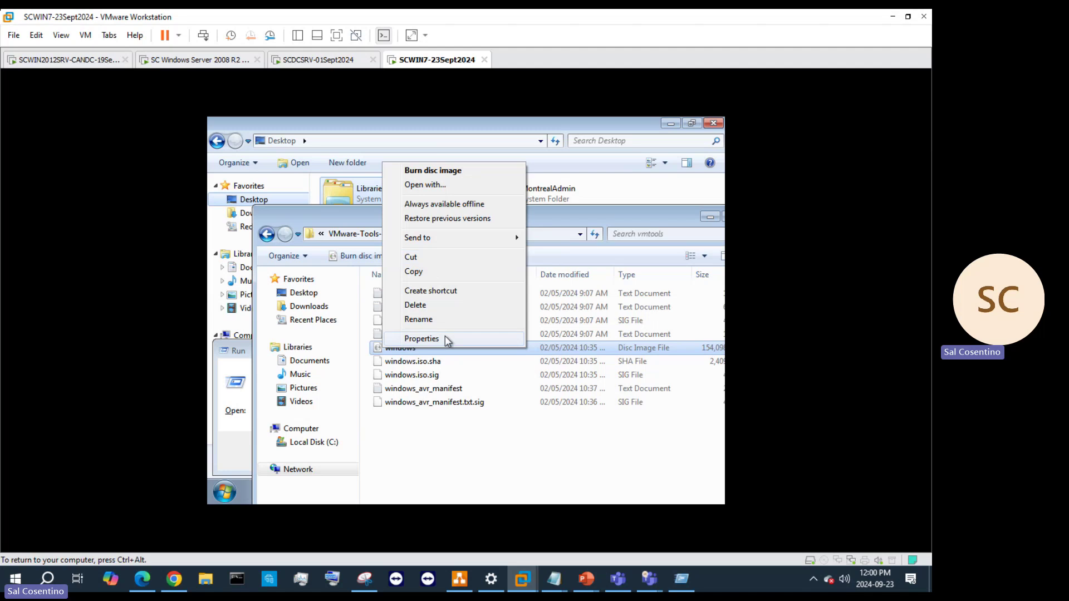
right_click(639, 351)
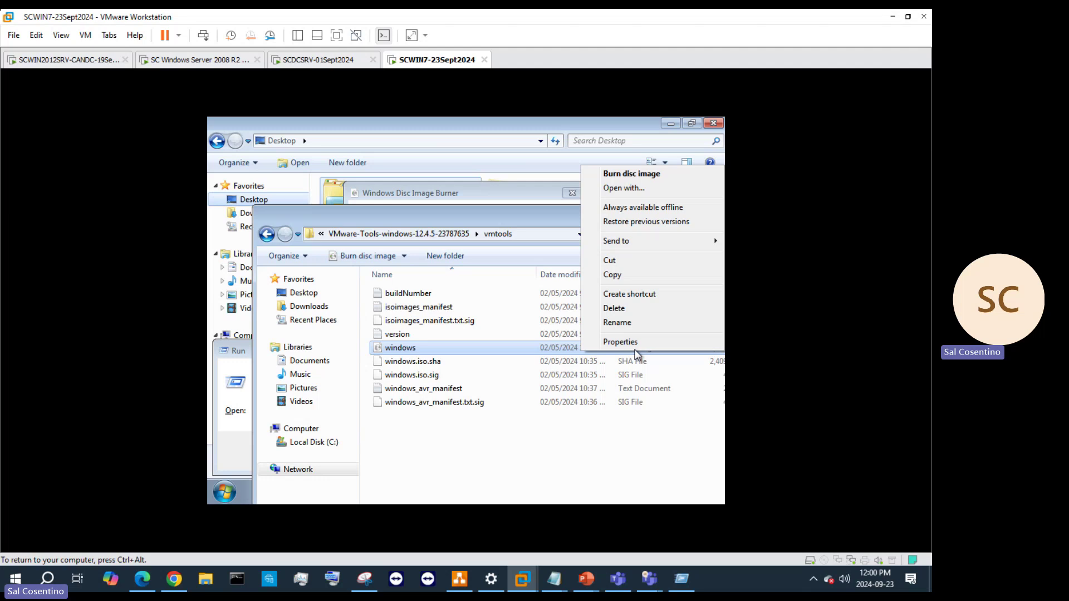
click(625, 188)
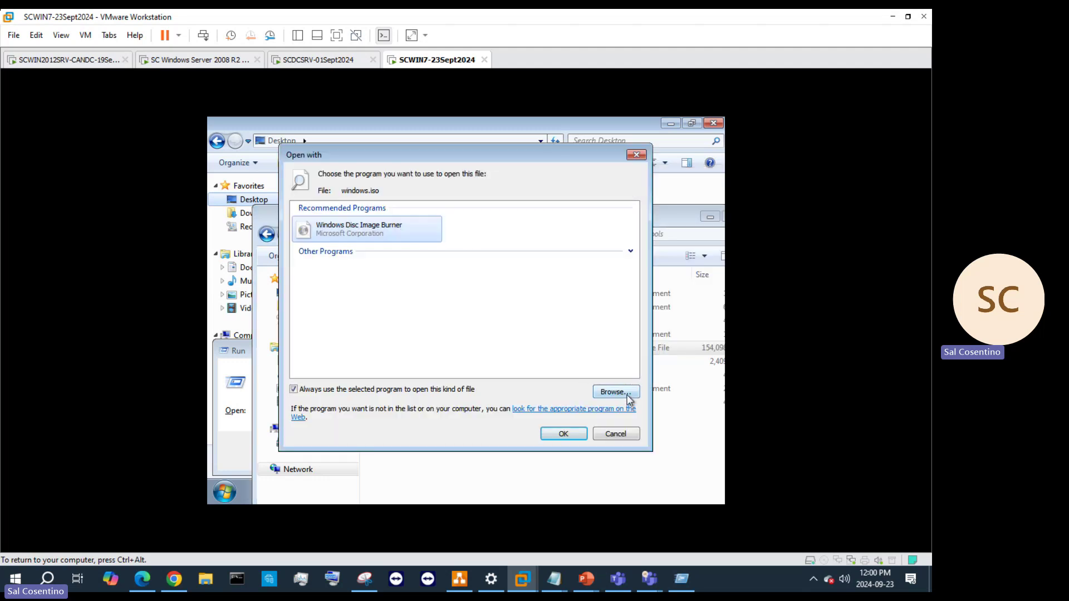
double_click(342, 224)
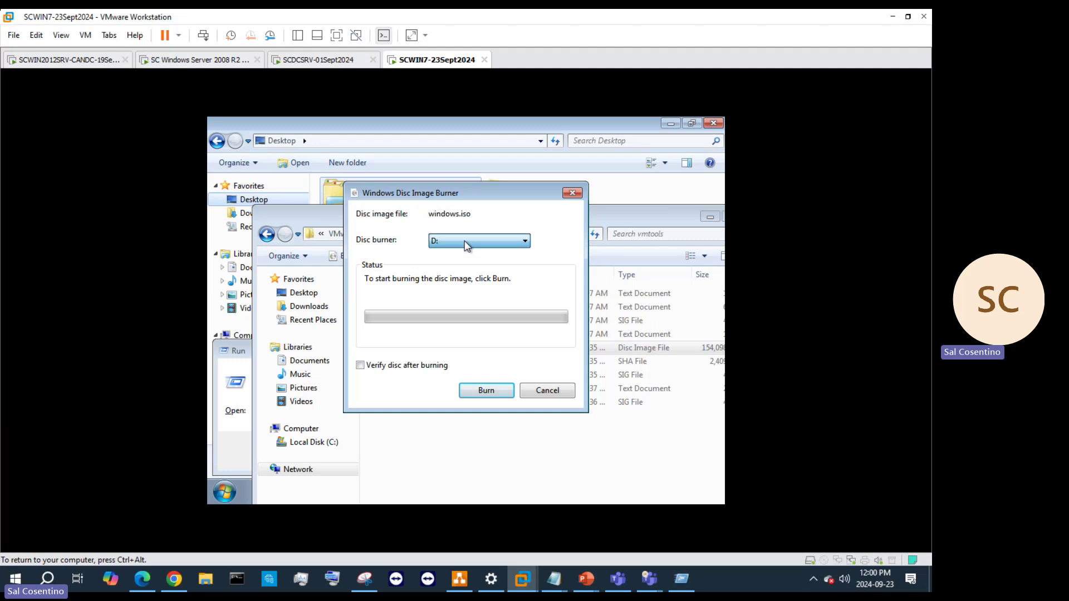
click(500, 391)
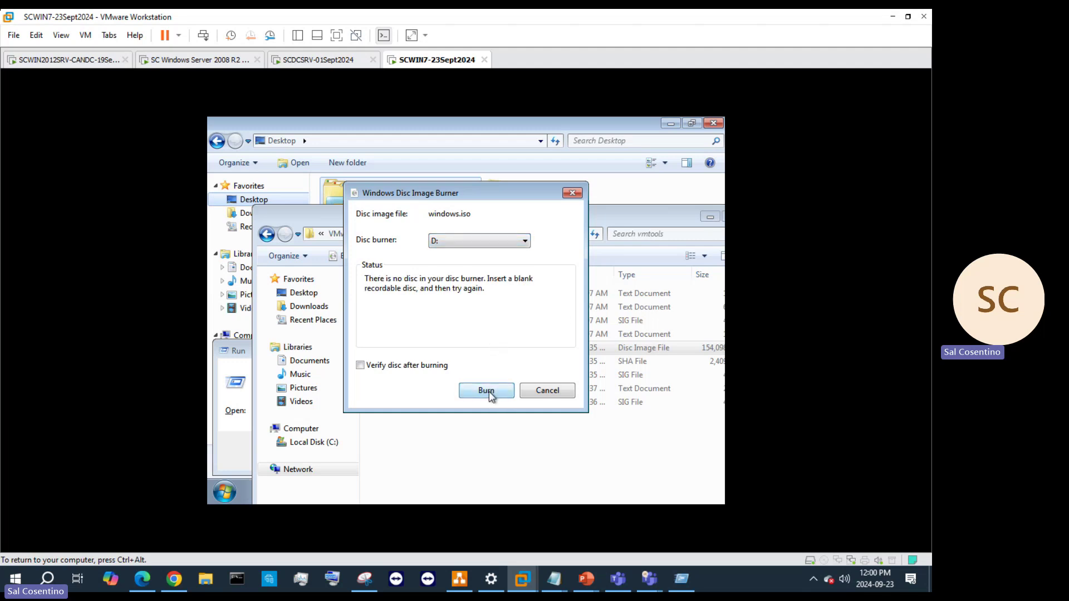
click(552, 393)
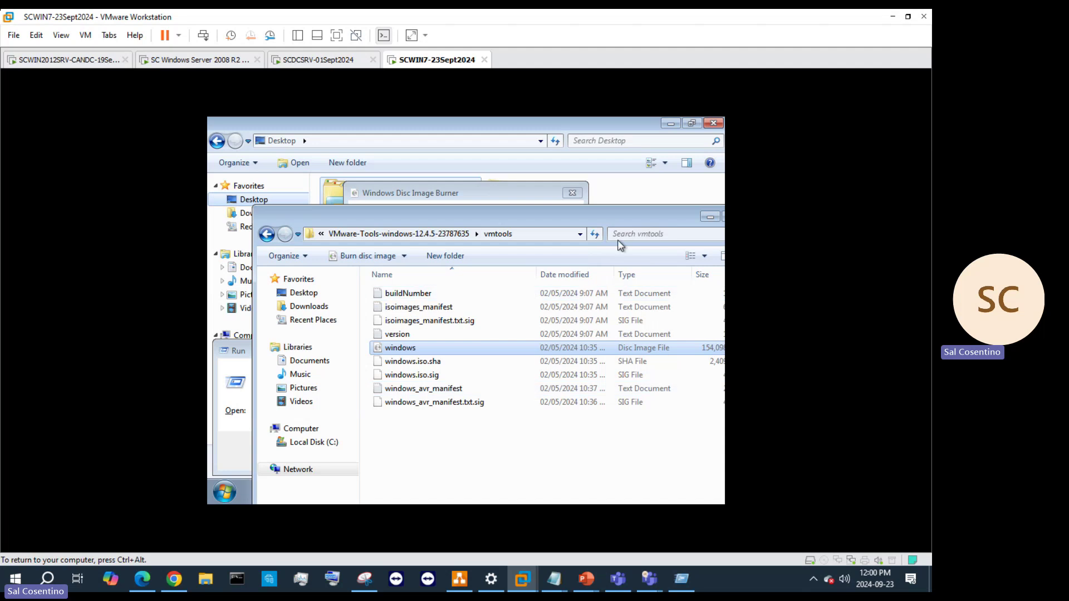
Close the vmtools folder, the remaining disc burner window and the Run dialog, and minimize the Desktop folder window
drag(621, 212, 544, 199)
click(680, 205)
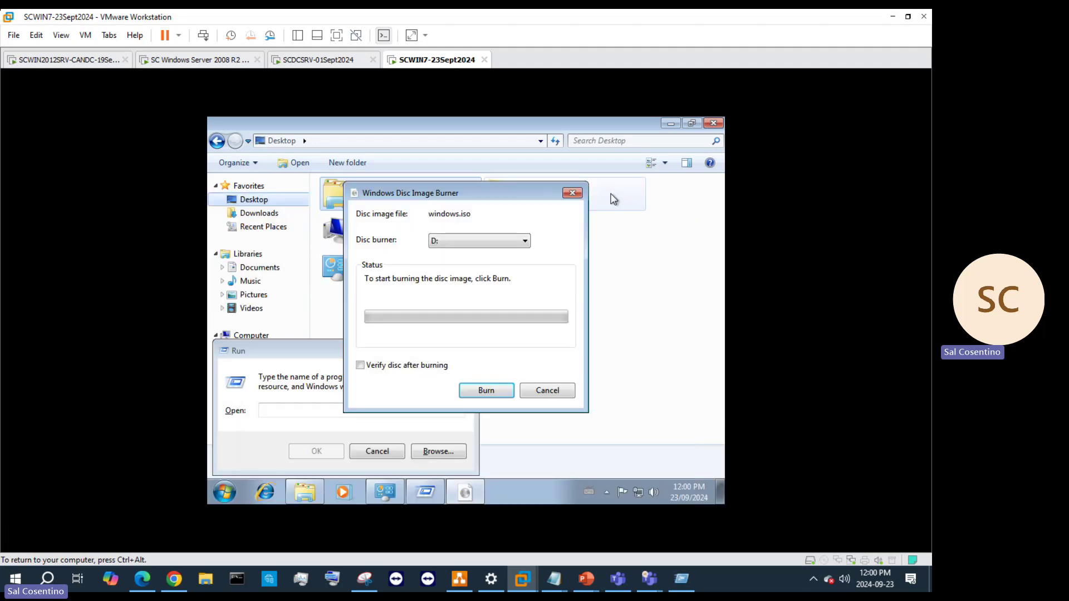
click(573, 194)
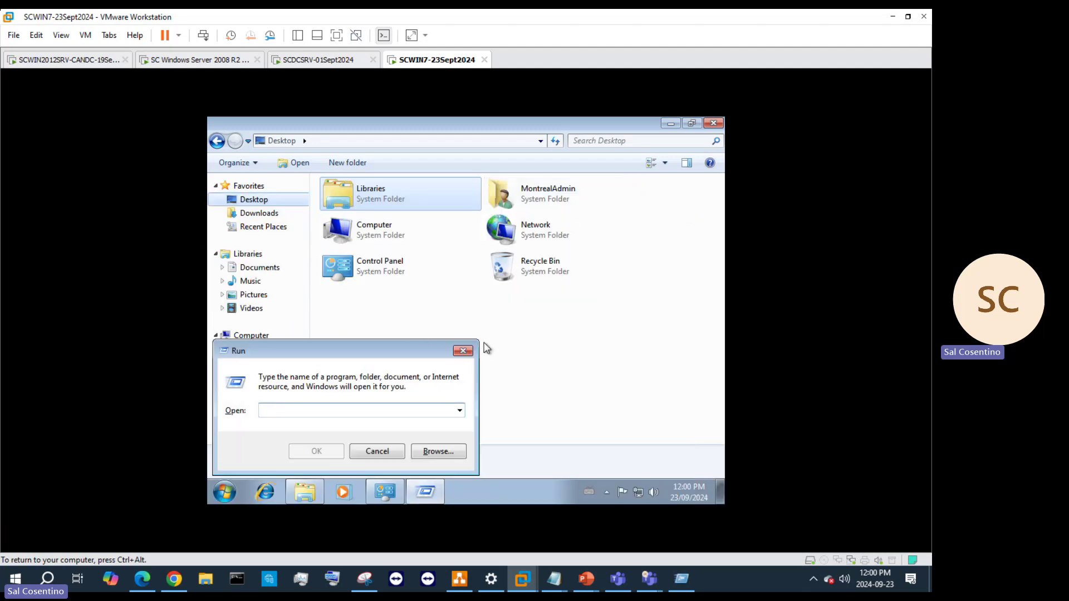
click(462, 350)
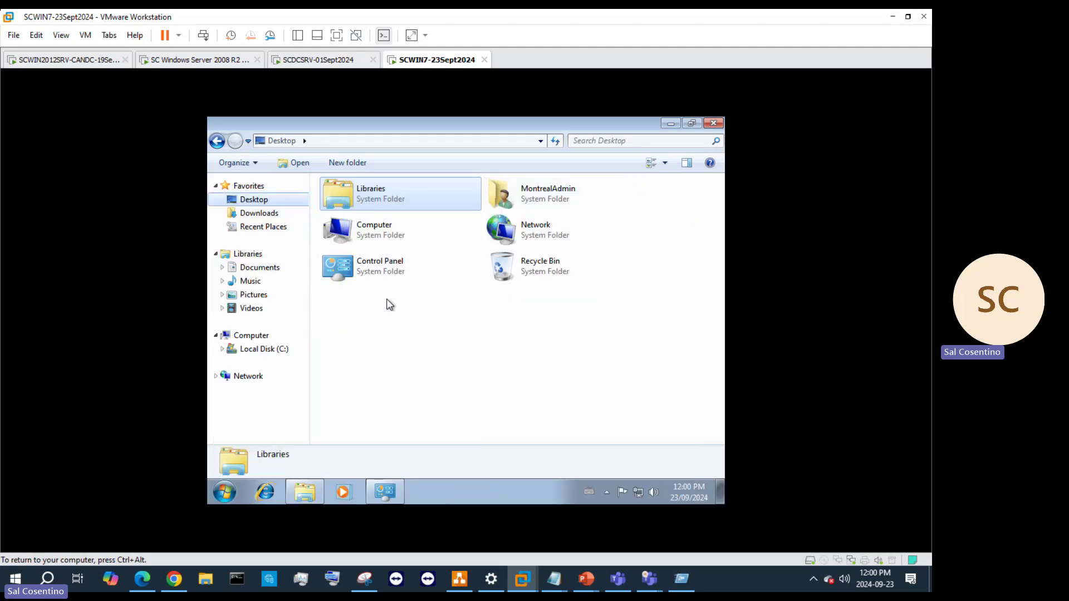
click(666, 124)
mouse_move(385, 491)
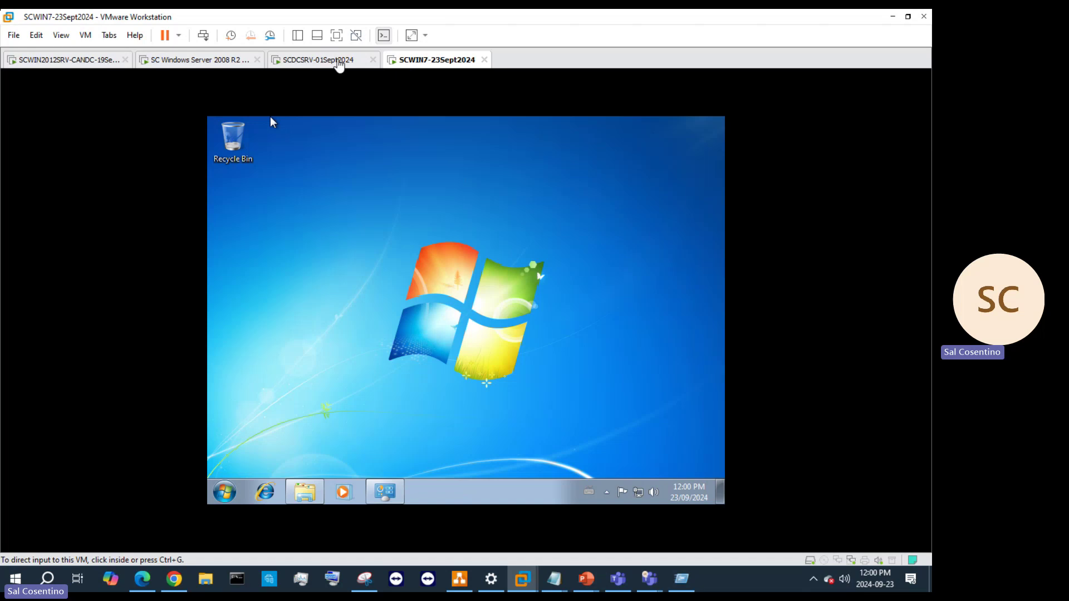
Clear the SCDCSRV-01Sept2024 desktop by closing the Network access and scdcsrv Properties dialogs and minimizing DNS Manager and Server Manager
click(334, 62)
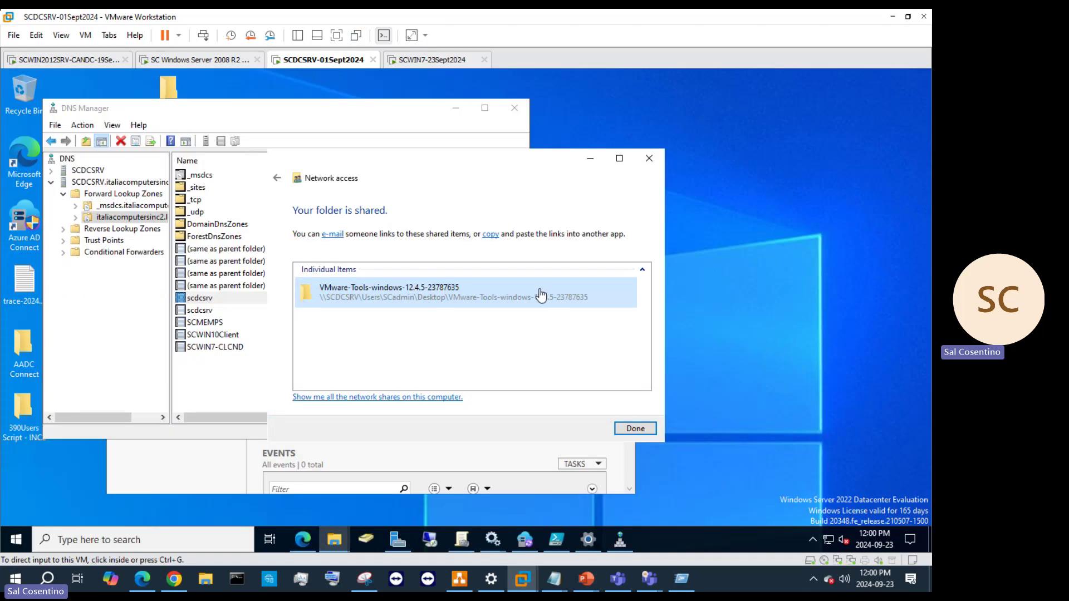
click(646, 159)
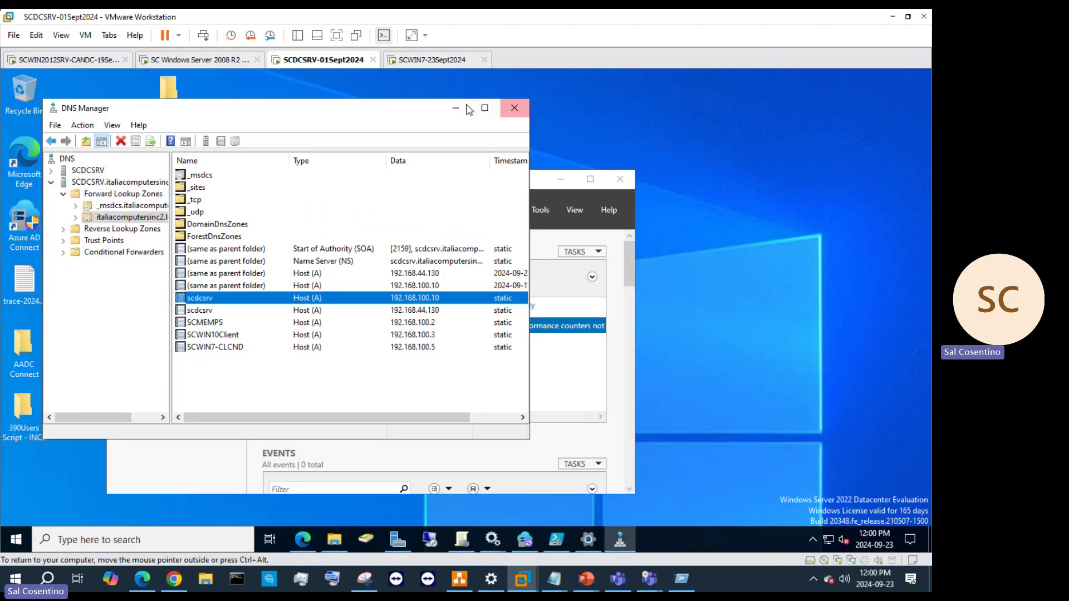
click(456, 108)
click(558, 184)
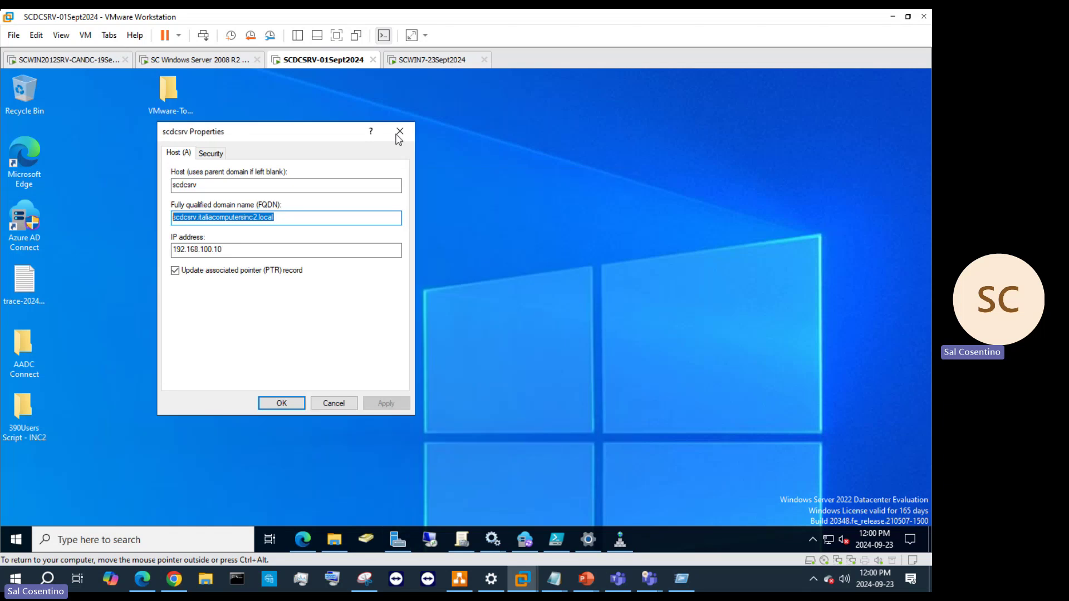
click(400, 131)
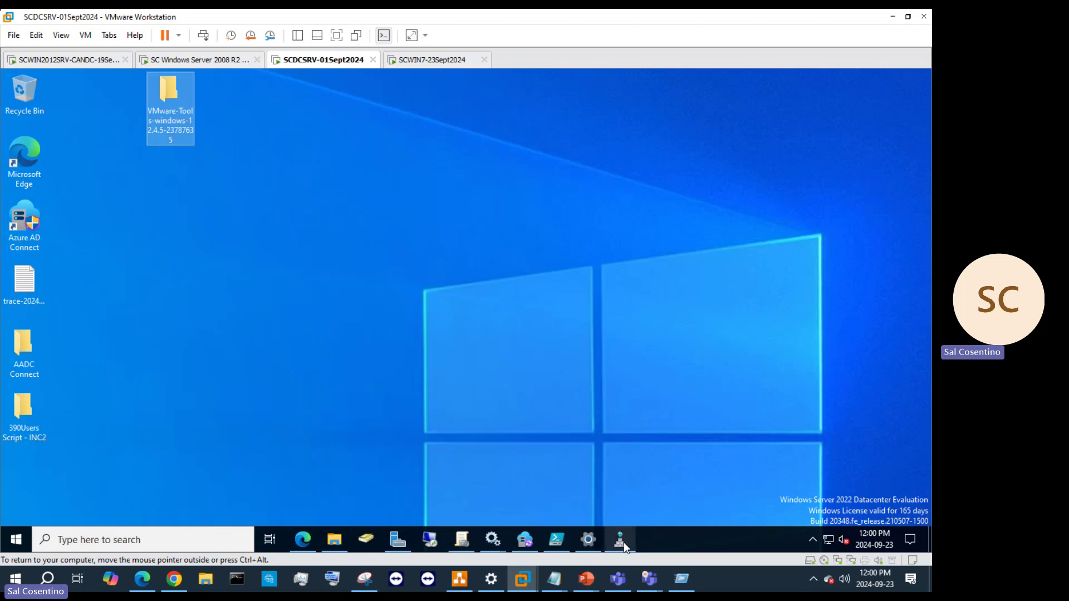
Switch to the Hyper-V.pptx presentation in PowerPoint and review slide 3 on installing the Hyper-V role on Windows Server
mouse_move(594, 579)
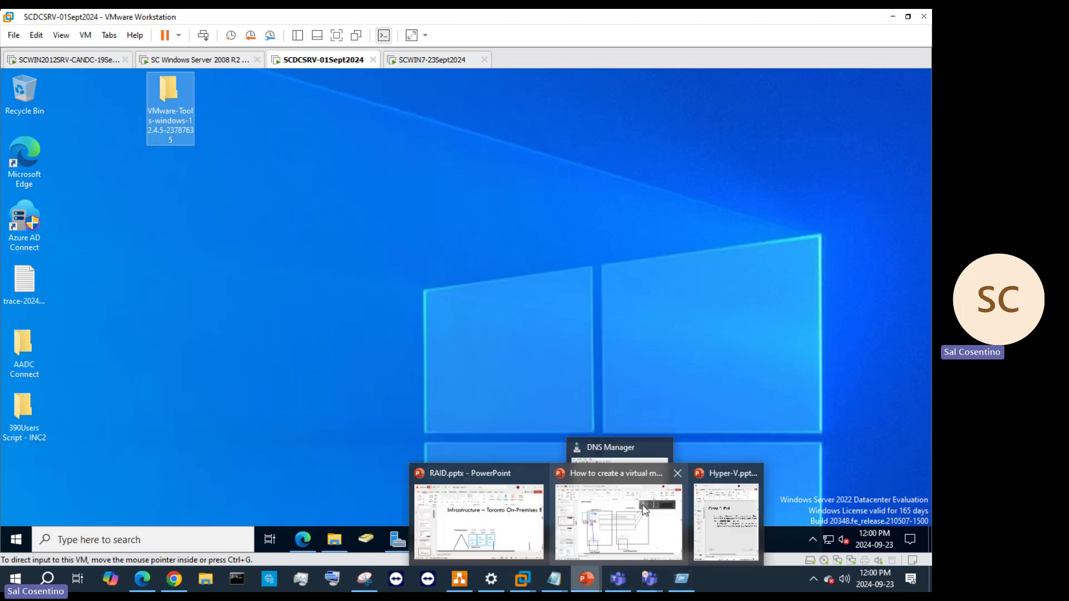
click(715, 491)
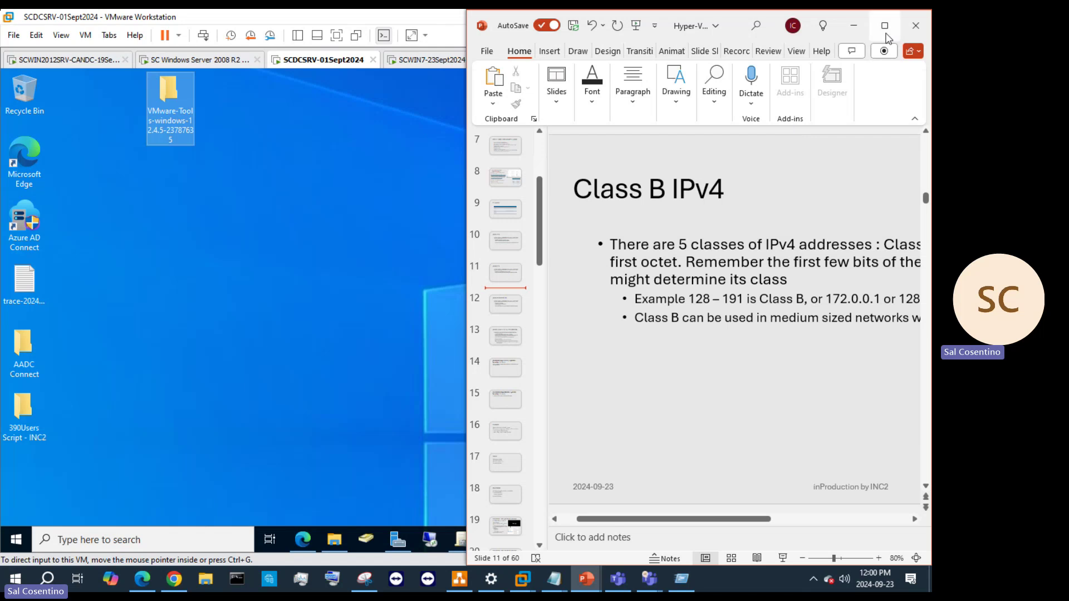
click(885, 25)
click(90, 272)
scroll(118, 209, up, 2)
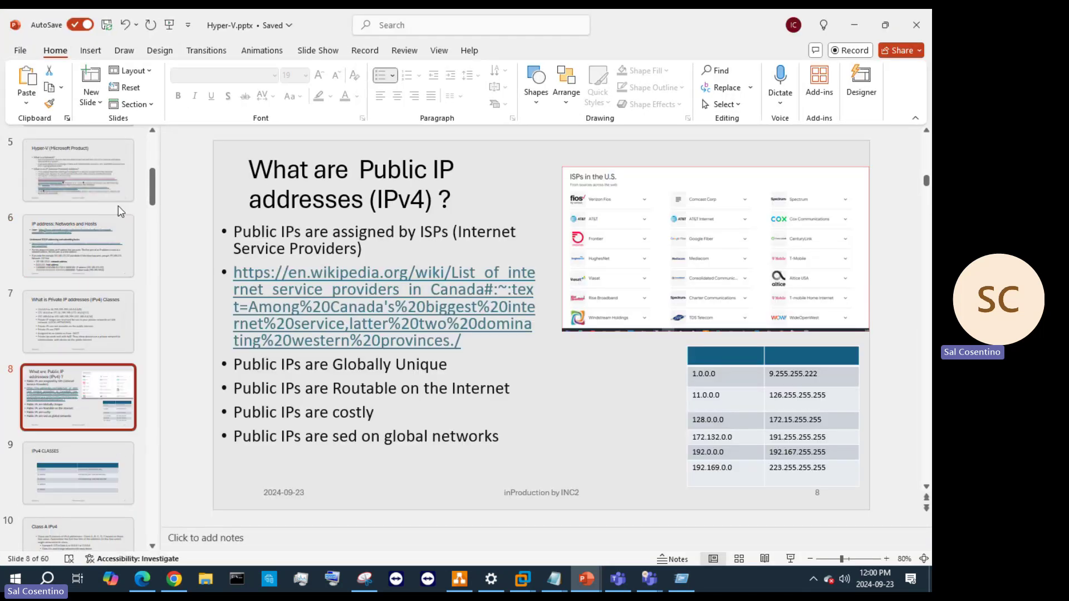
scroll(118, 205, up, 5)
click(76, 345)
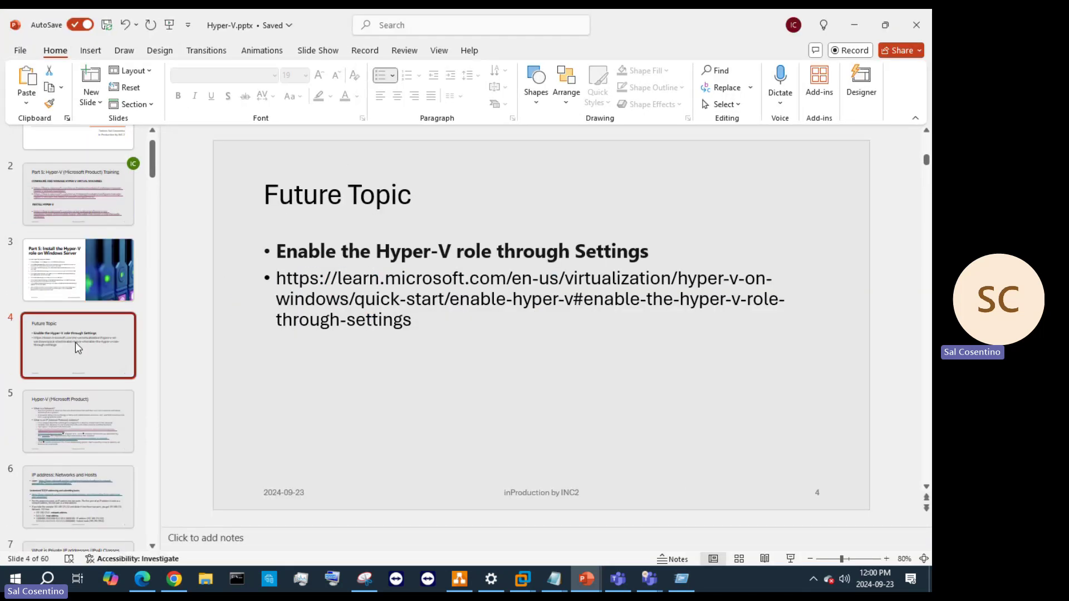
click(39, 279)
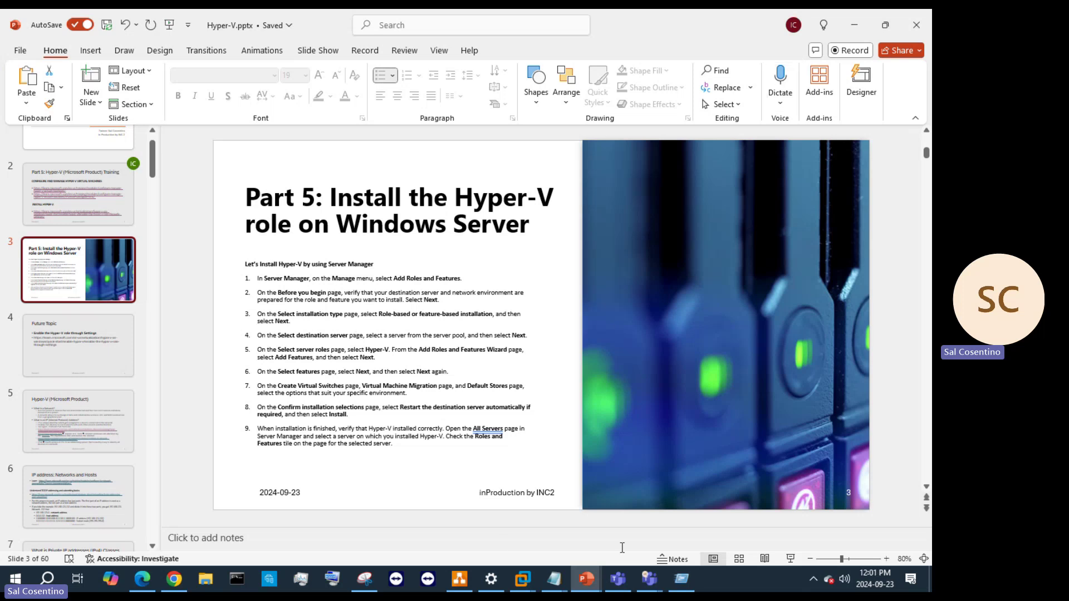
In the SCWIN2012SRV-CANDC virtual machine, start the Add Roles and Features Wizard from Server Manager and advance to the installation type page
click(522, 586)
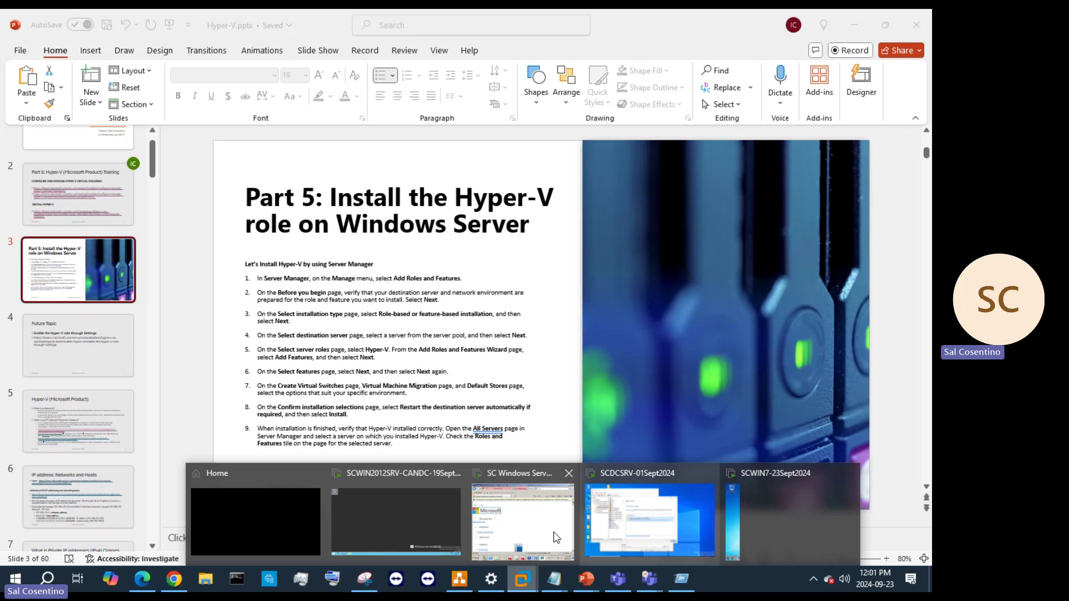
click(429, 530)
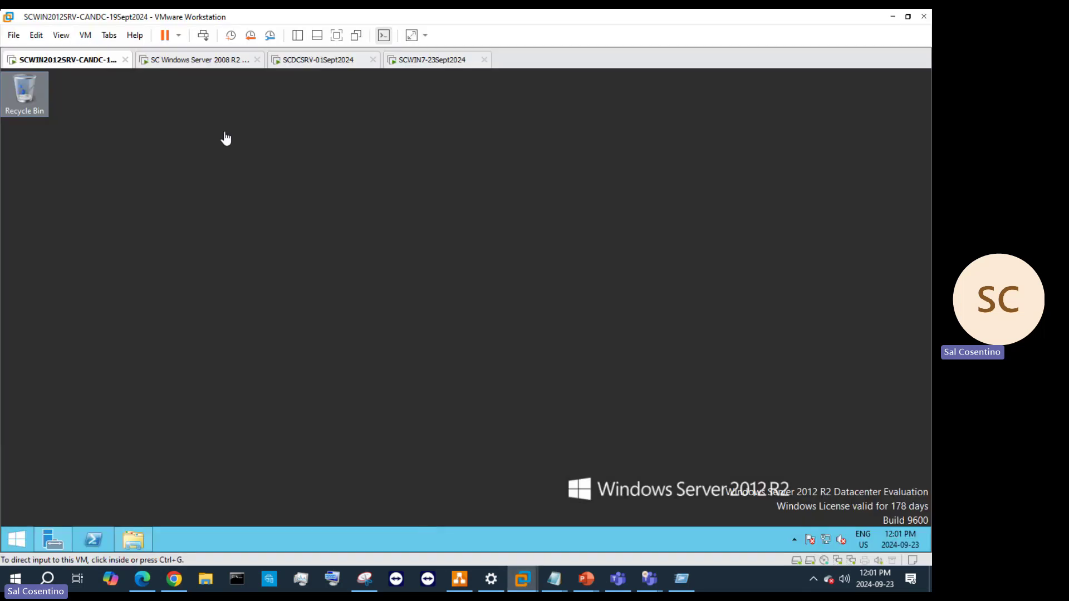
click(53, 539)
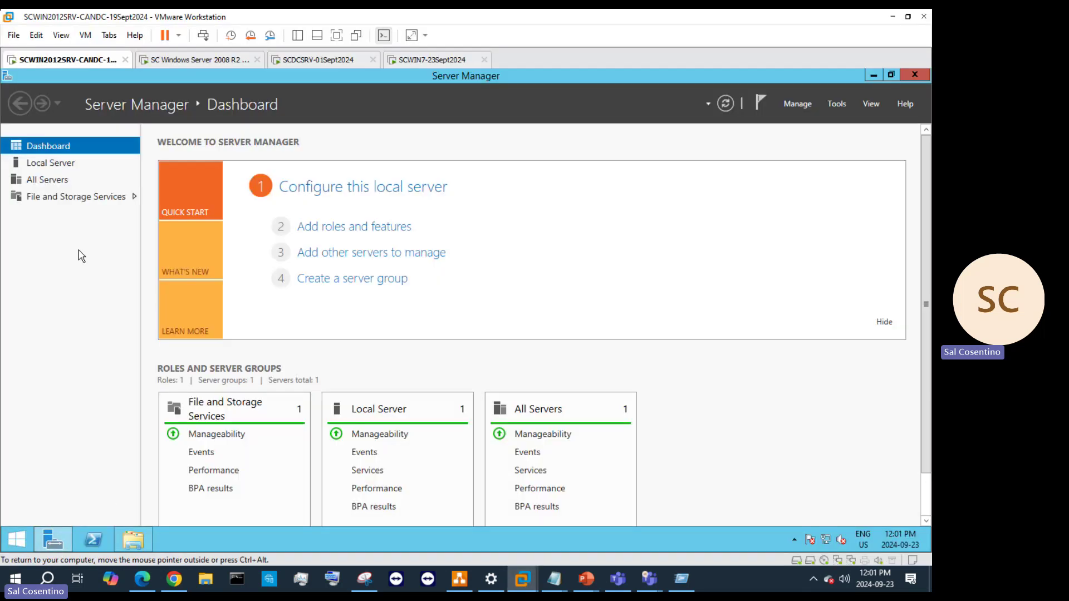
click(332, 228)
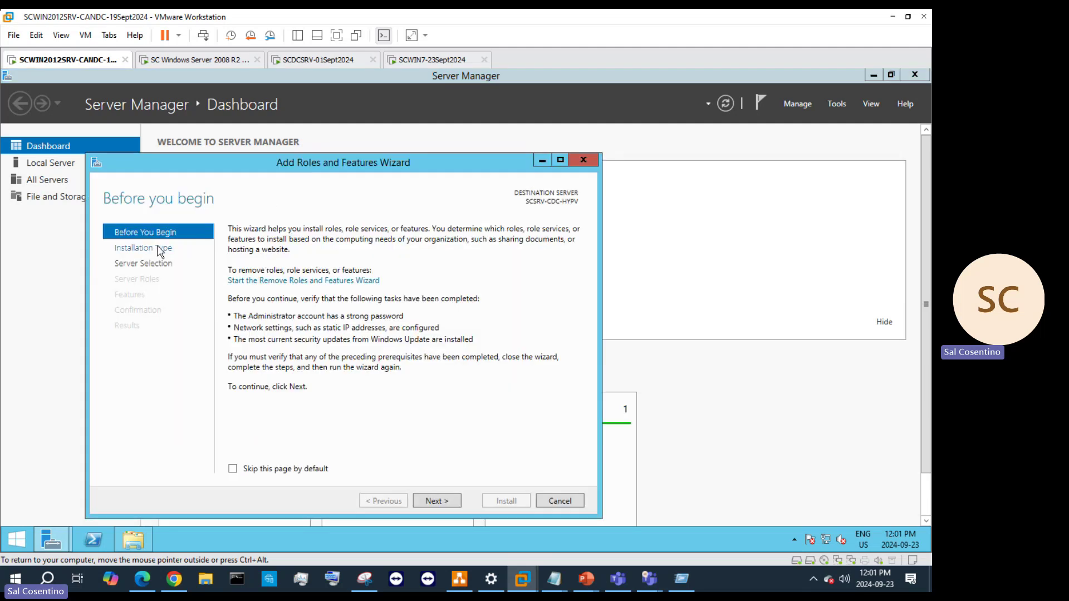
click(434, 501)
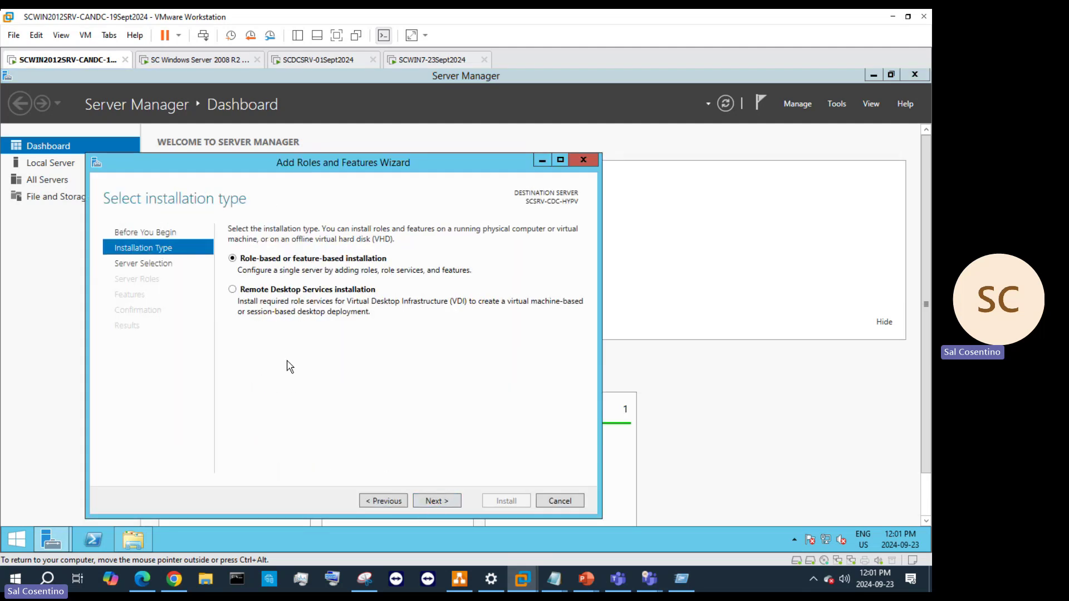
Try to add the Hyper-V role with its management tools to server SCSRV-CDC-HYPV, and cancel the wizard
click(445, 504)
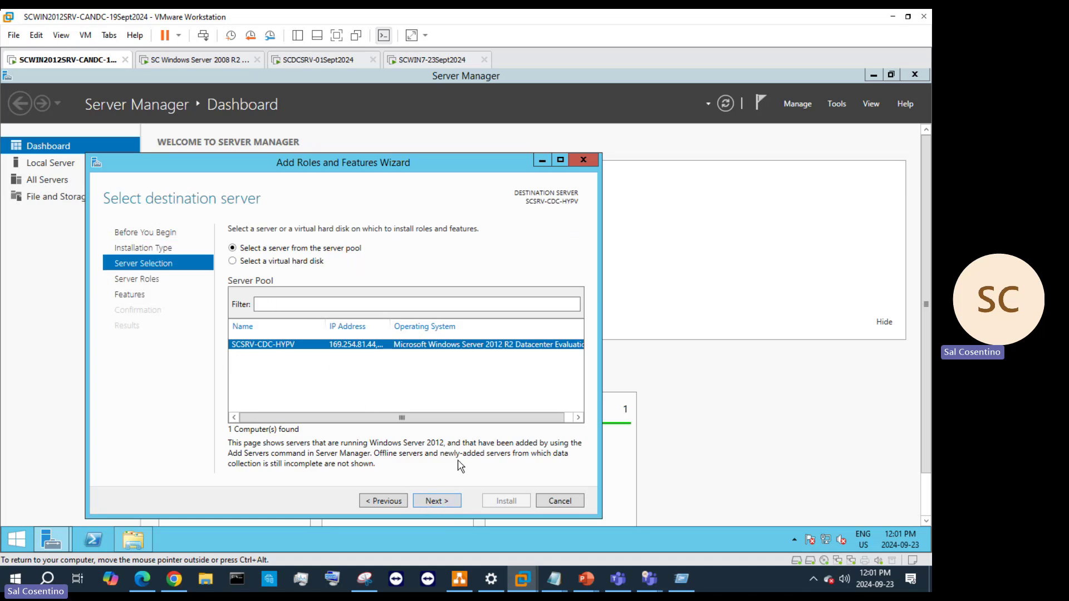
click(451, 502)
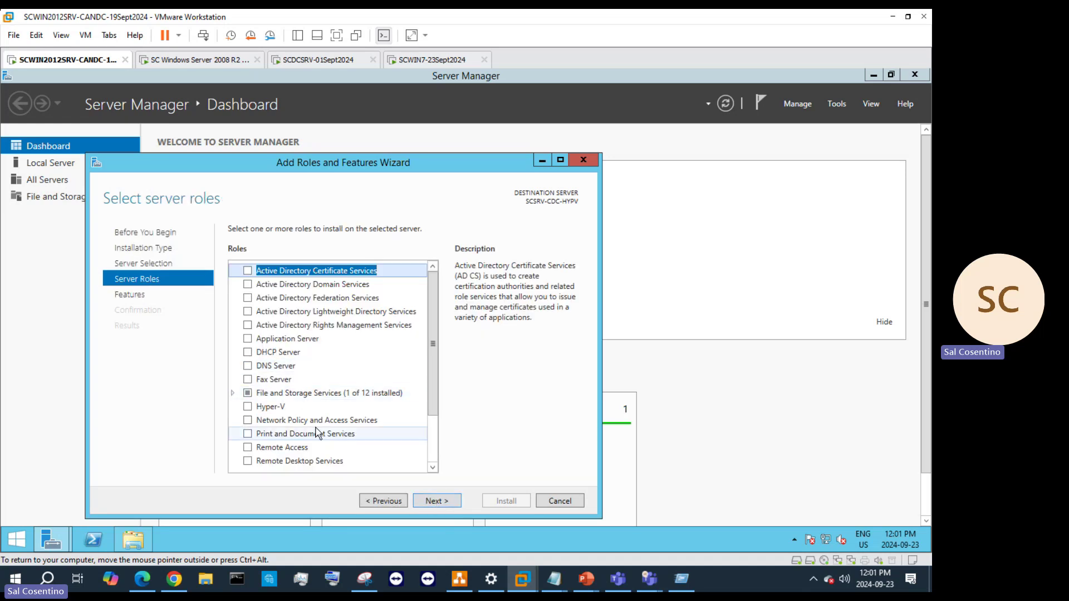
click(252, 411)
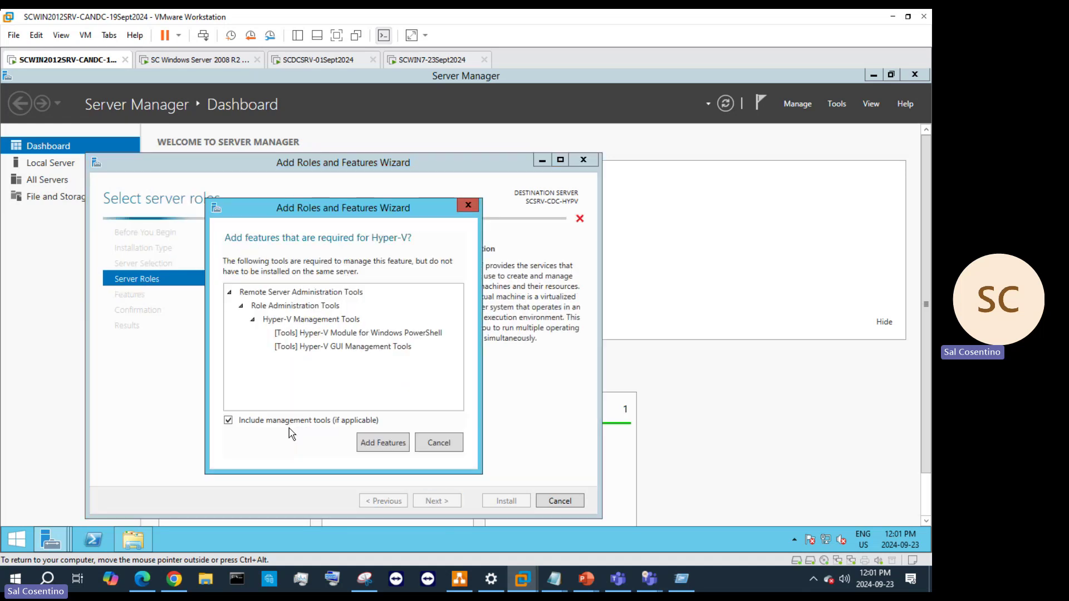
click(391, 448)
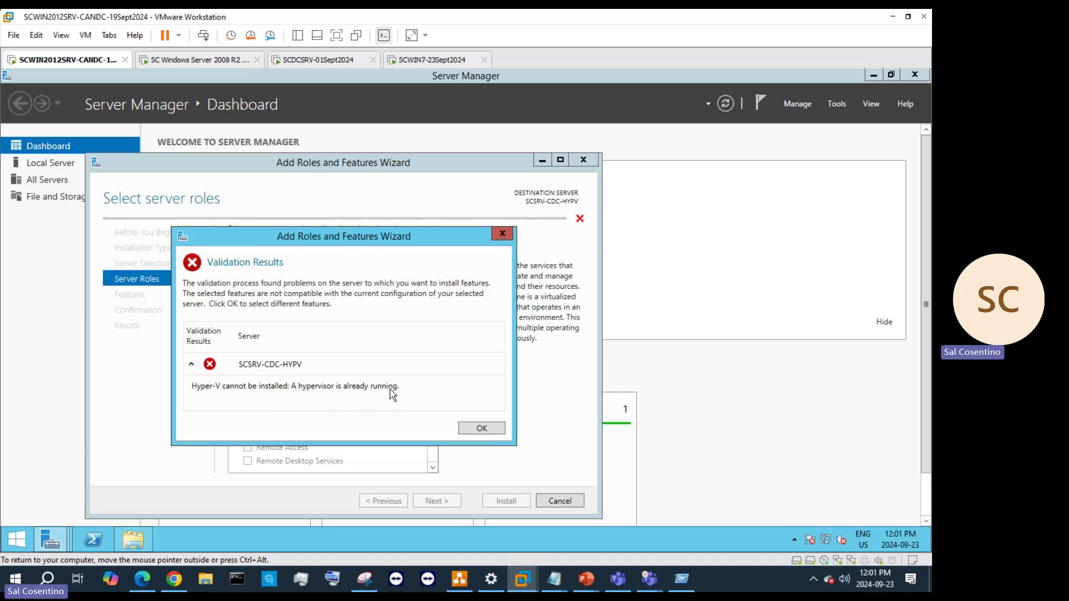
click(479, 431)
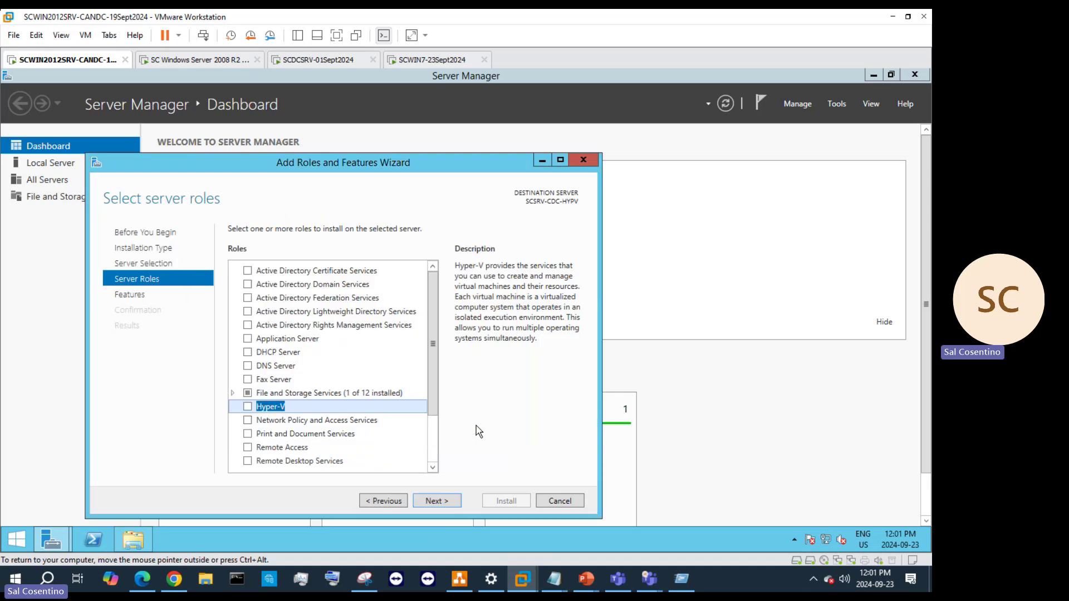
click(550, 504)
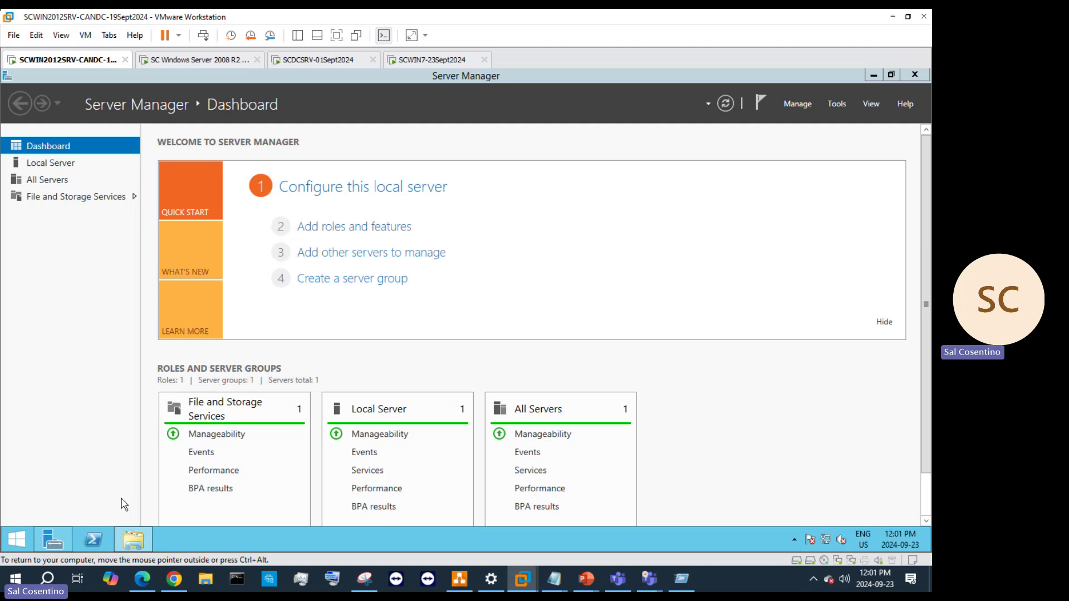
Switch to the Hyper-V.pptx presentation in PowerPoint and review slide 44 on the installation error and slide 45 on editing the .VMX file
click(216, 581)
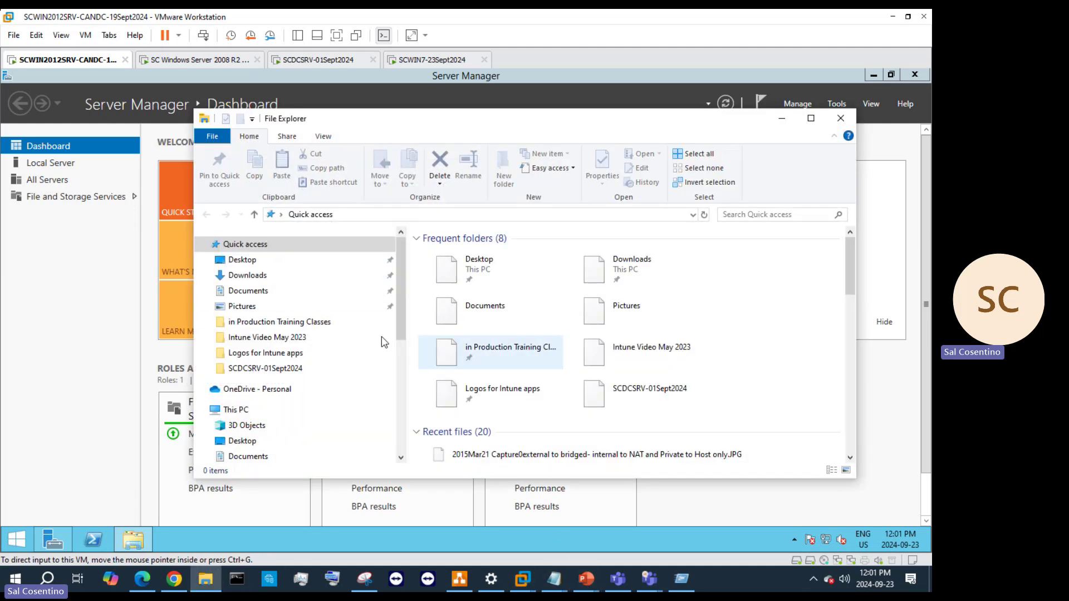
click(586, 579)
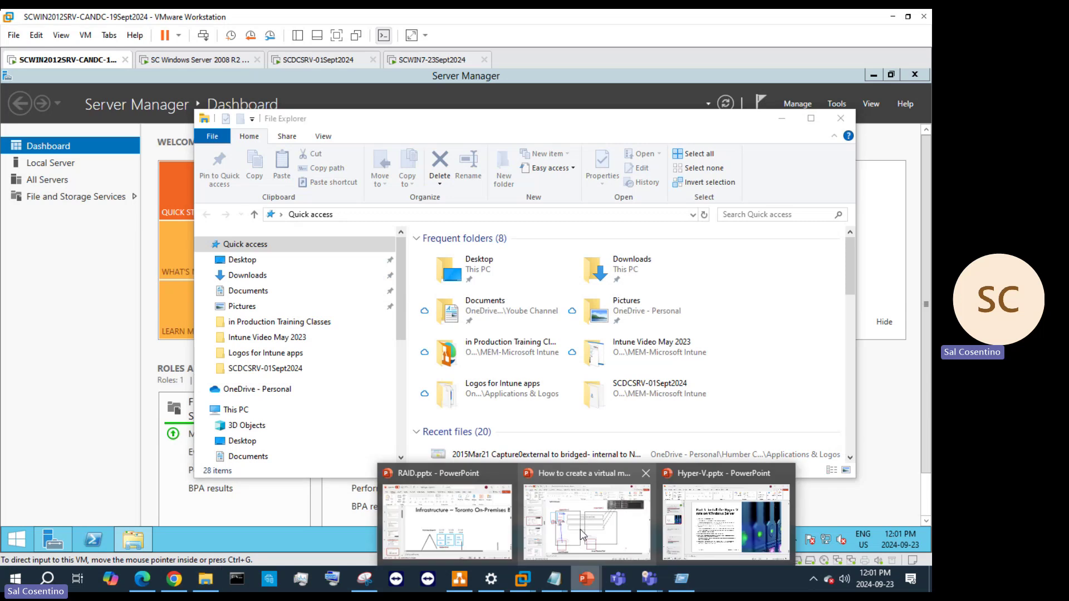
click(685, 523)
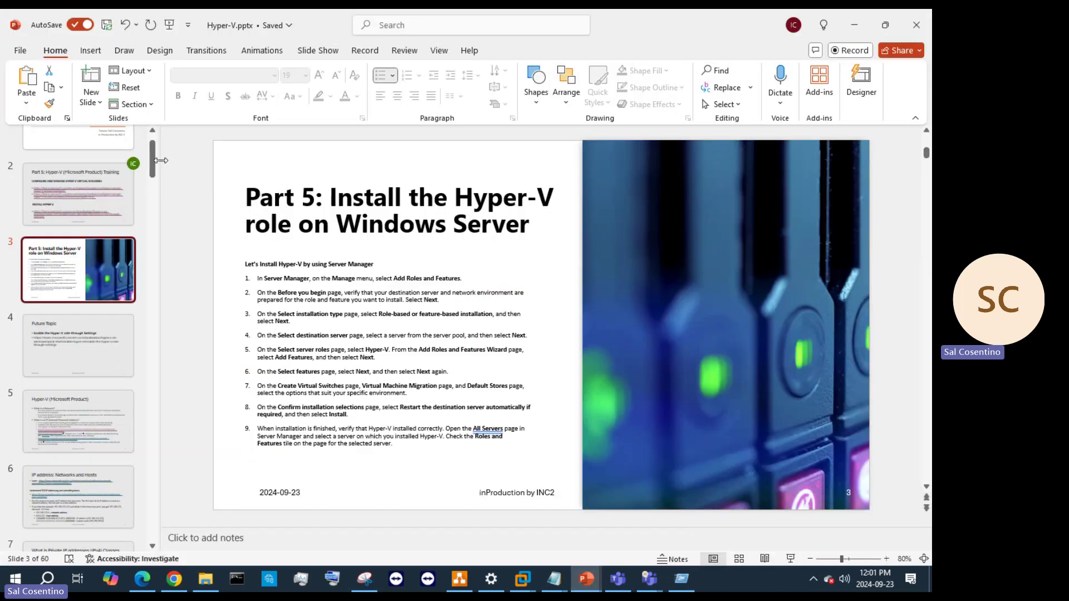
drag(152, 161, 154, 450)
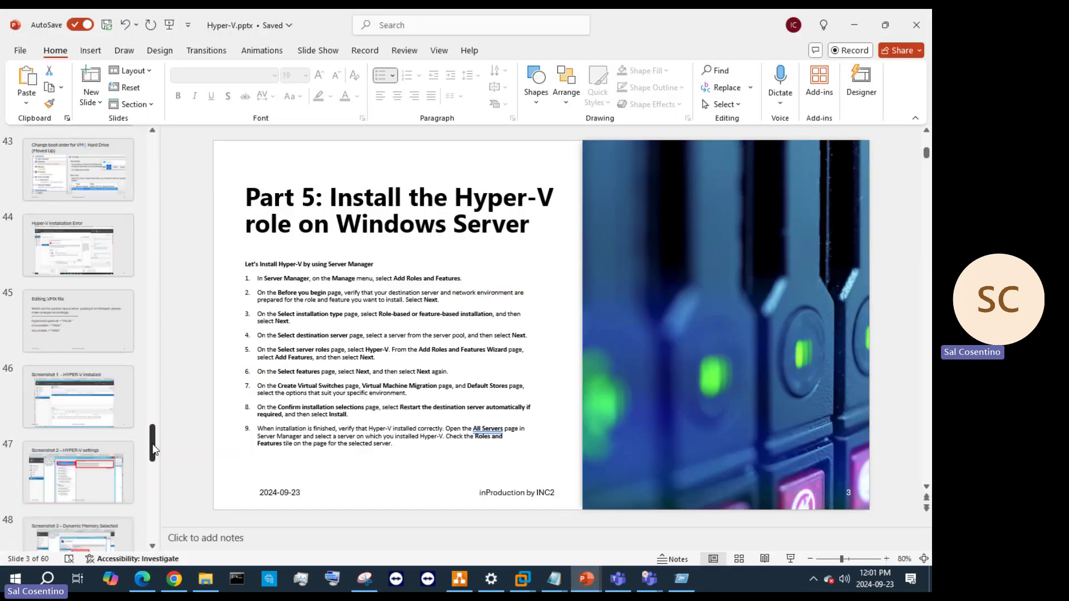
click(80, 251)
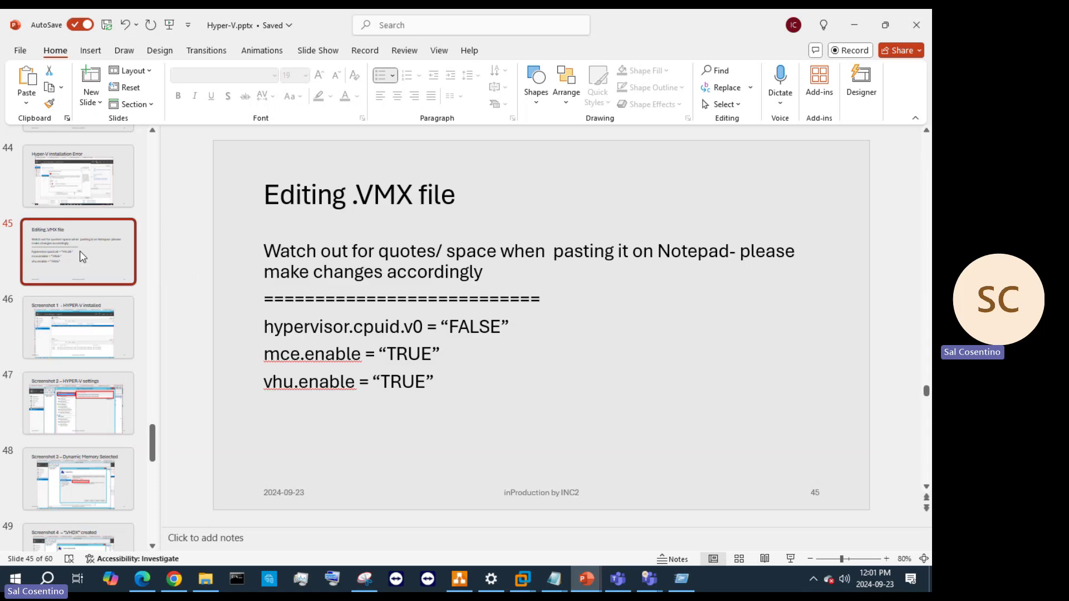
scroll(79, 251, up, 2)
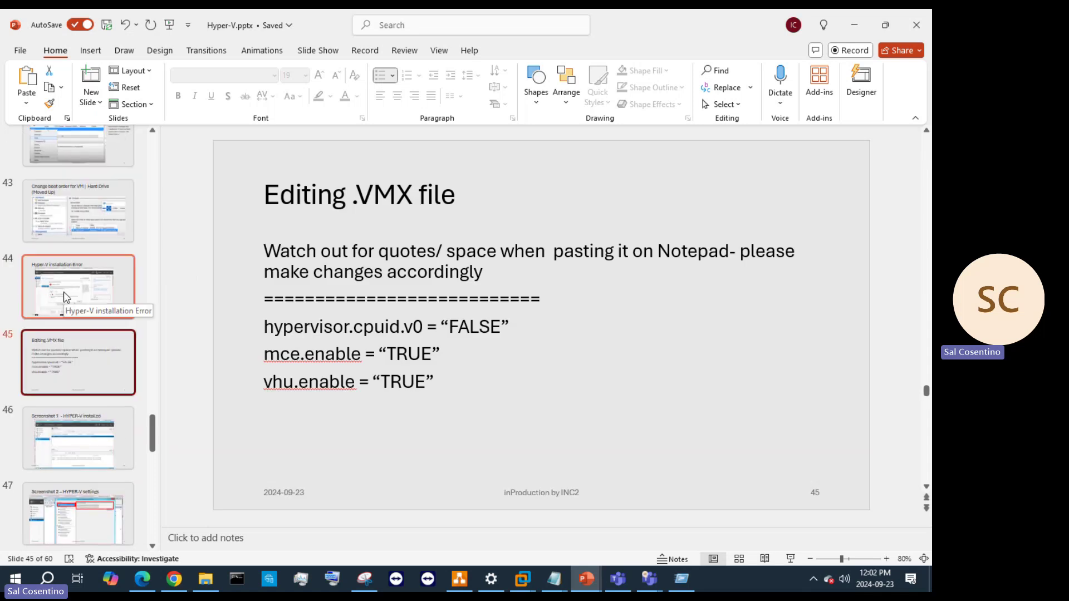
click(72, 315)
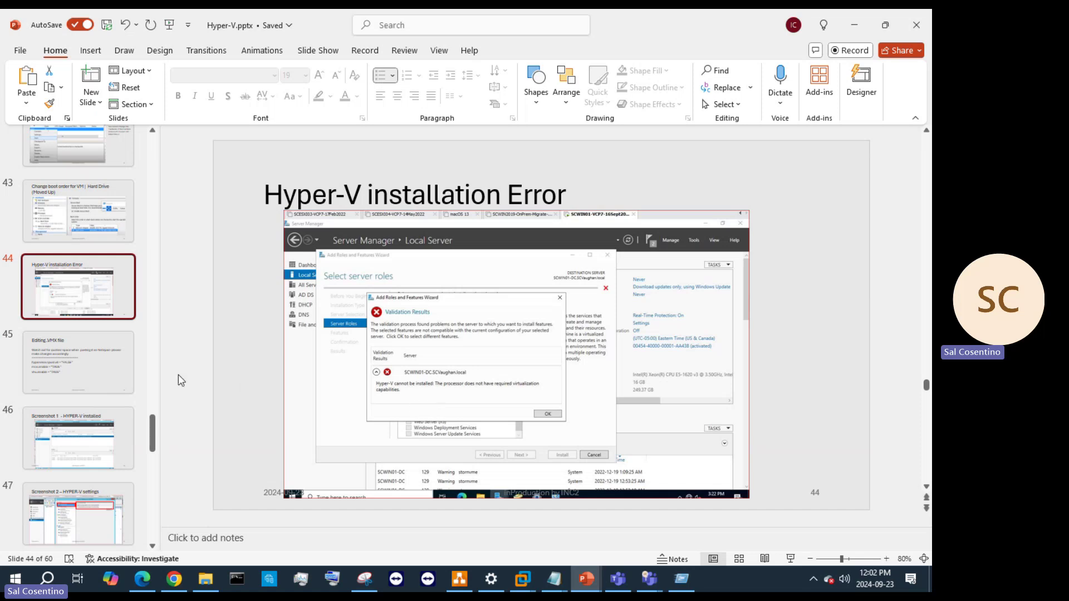
click(99, 349)
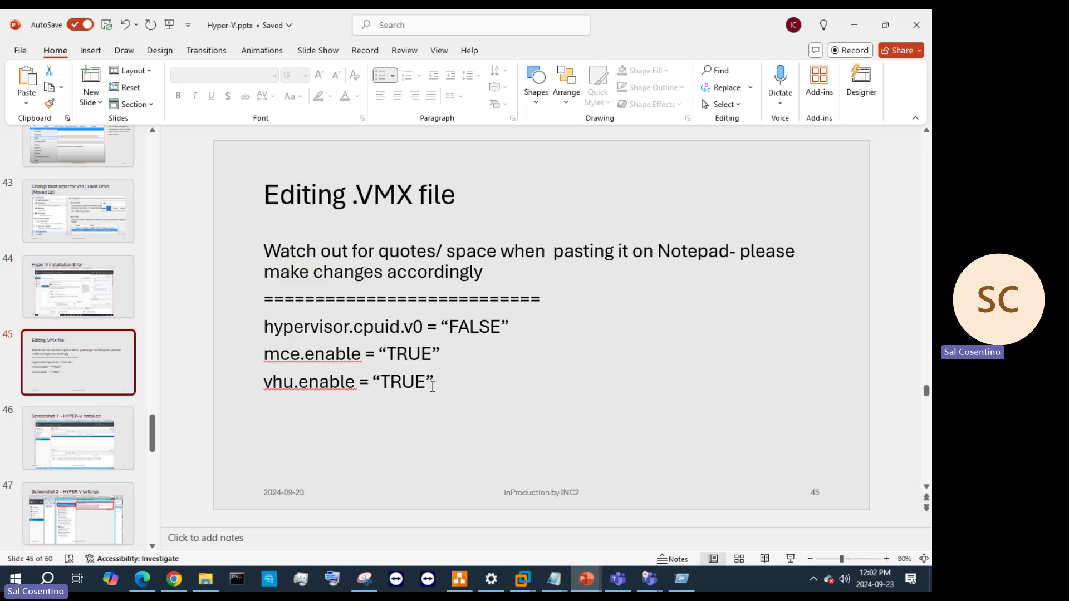
Copy the hypervisor.cpuid.v0, mce.enable and vhu.enable lines from slide 45 and minimize the presentation
drag(433, 386, 273, 330)
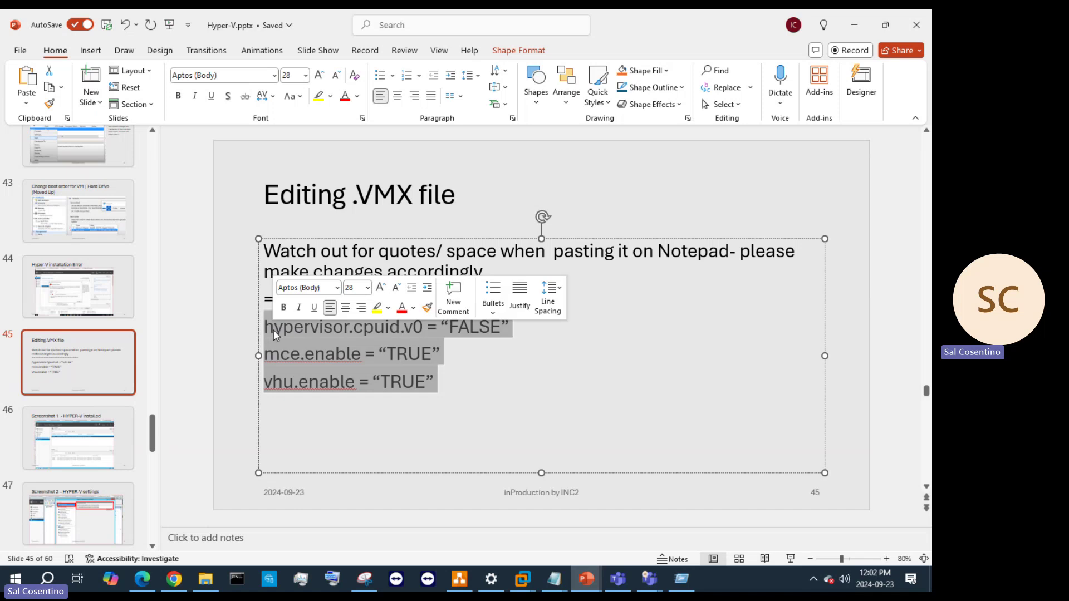
right_click(332, 343)
click(386, 249)
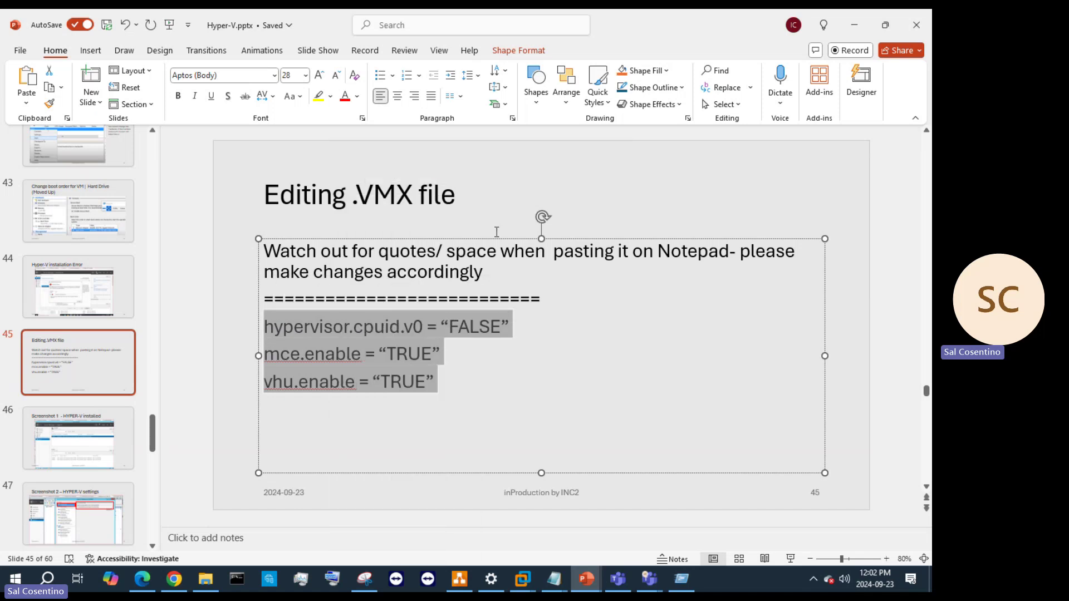
click(854, 25)
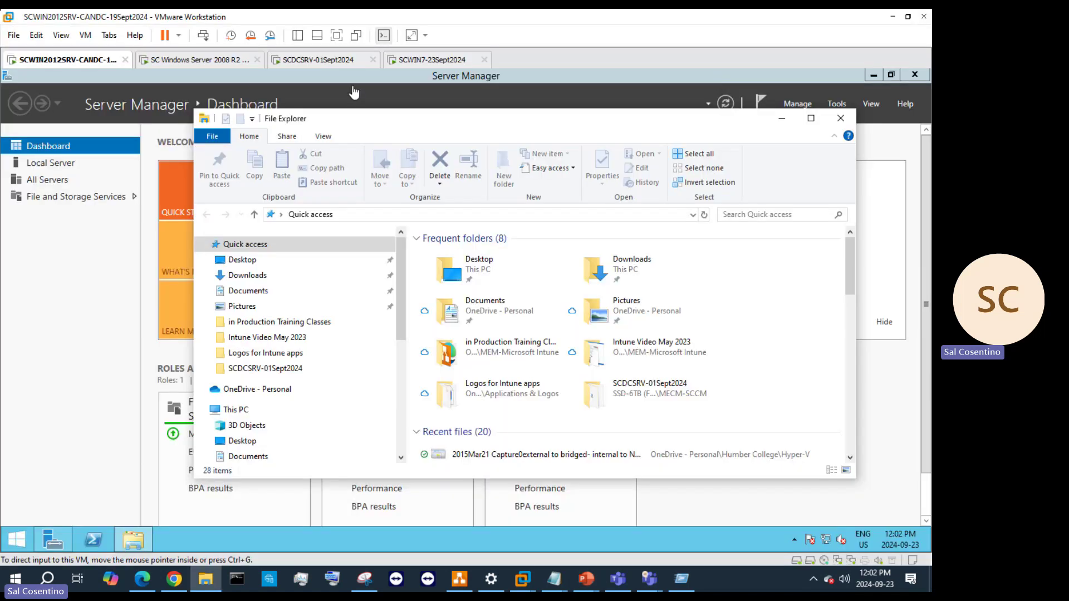
Examine the SCWIN2012SRV-CANDC virtual machine's power options and its processor virtualization engine settings, closing the settings without changes
right_click(80, 67)
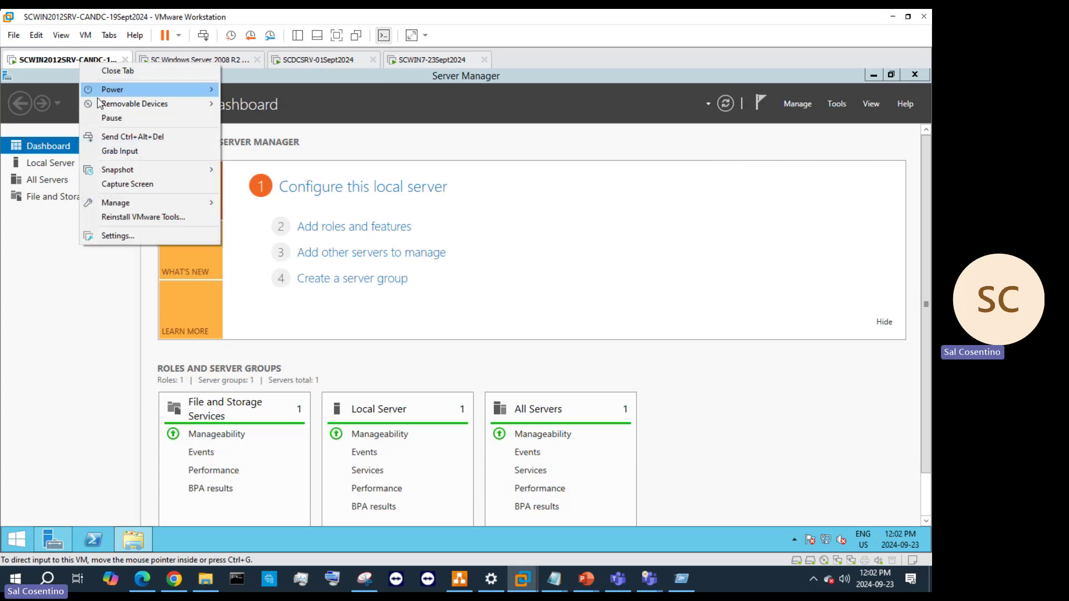
mouse_move(147, 88)
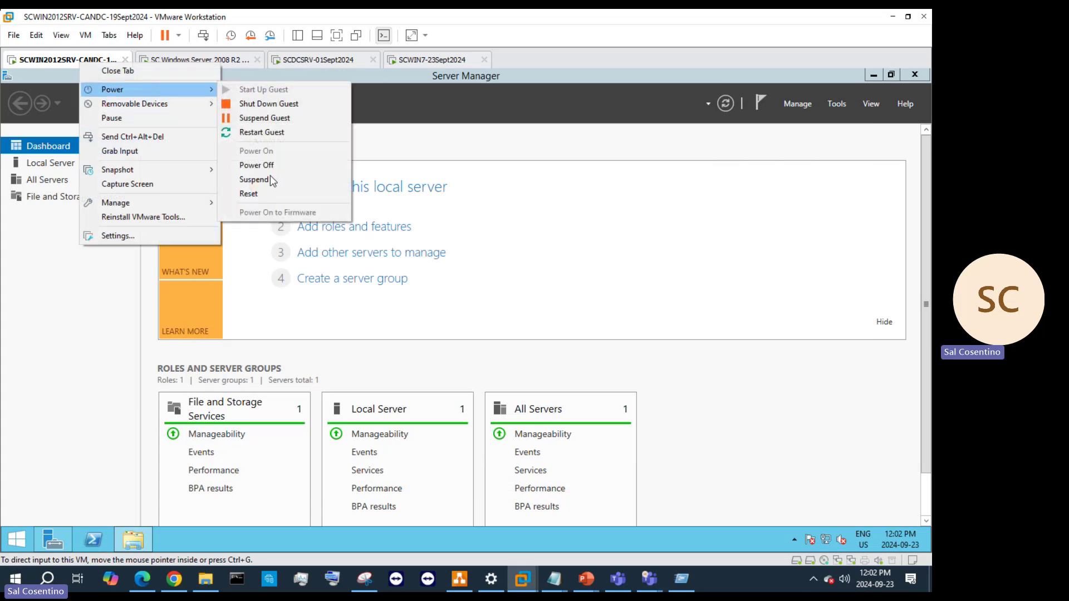
click(246, 232)
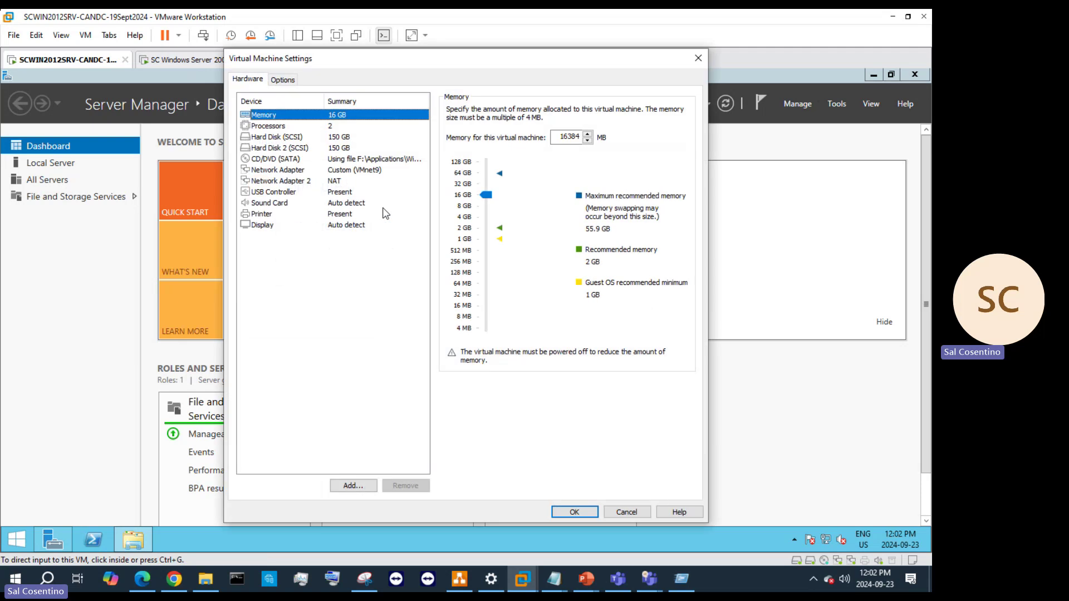
click(283, 80)
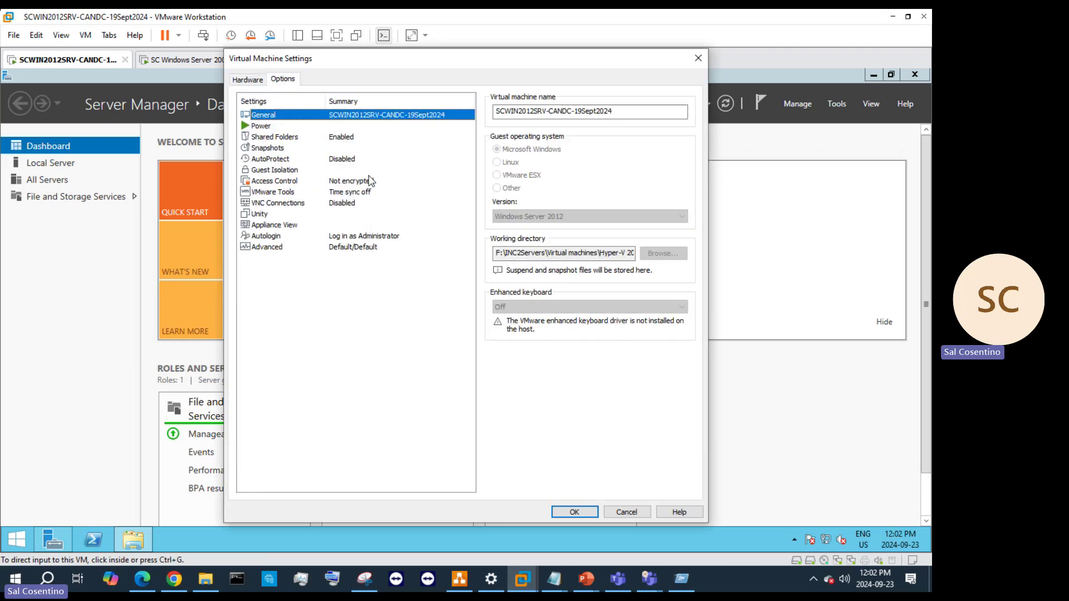
click(293, 127)
click(248, 79)
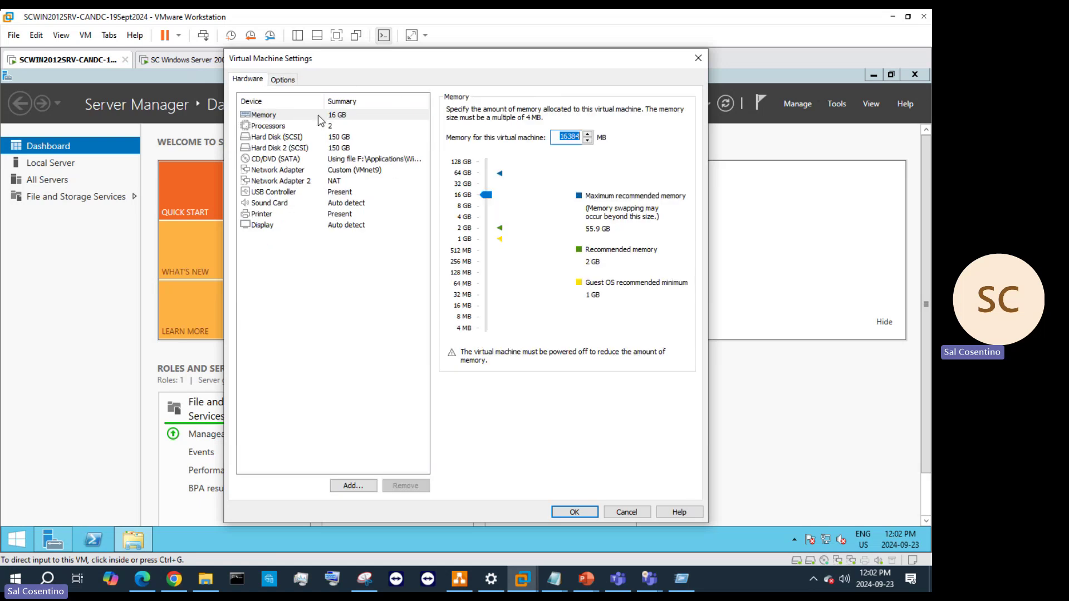
click(306, 137)
click(300, 126)
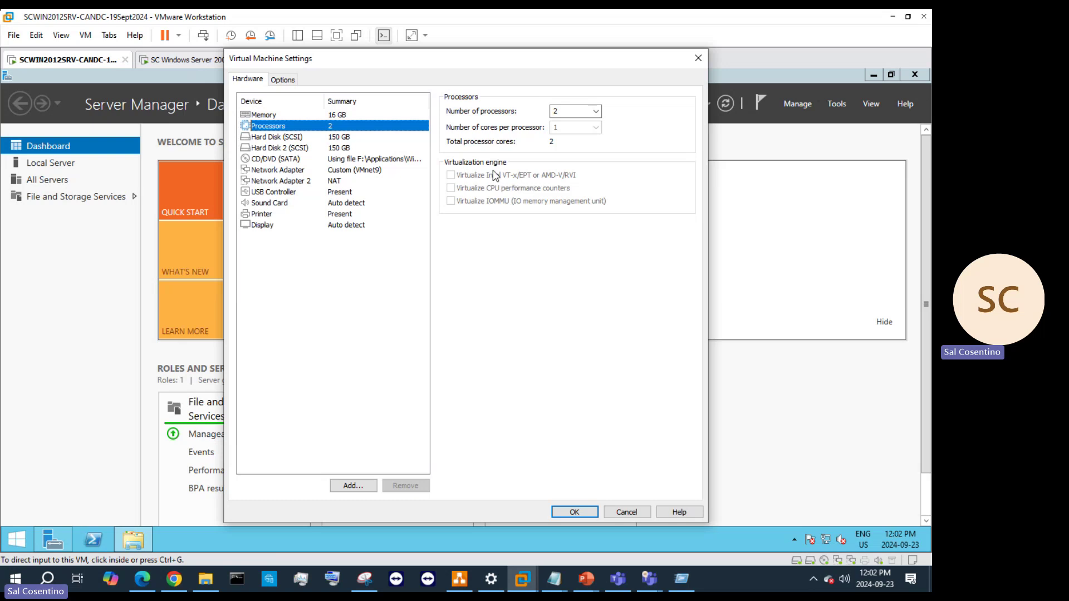
click(634, 513)
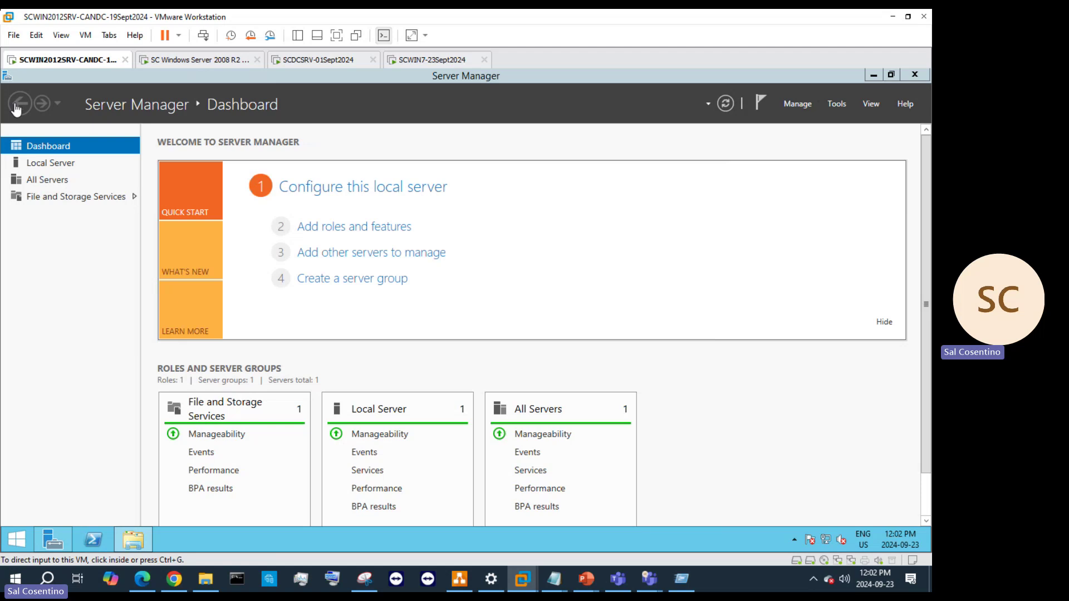
Shut down the guest operating system of the SCWIN2012SRV-CANDC-19Sept2024 virtual machine and confirm the shutdown
right_click(93, 61)
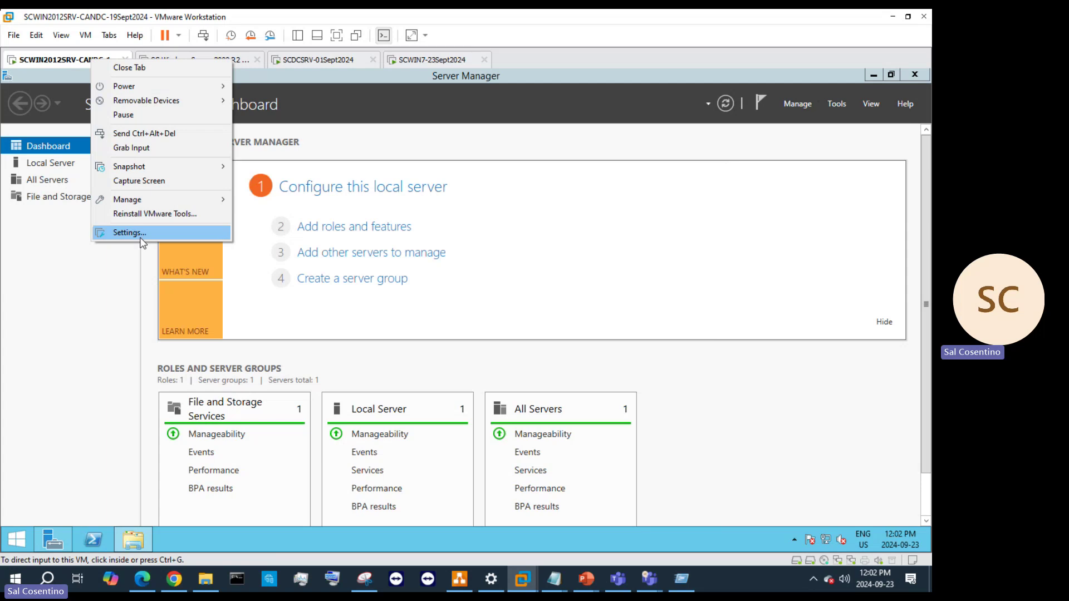
mouse_move(146, 84)
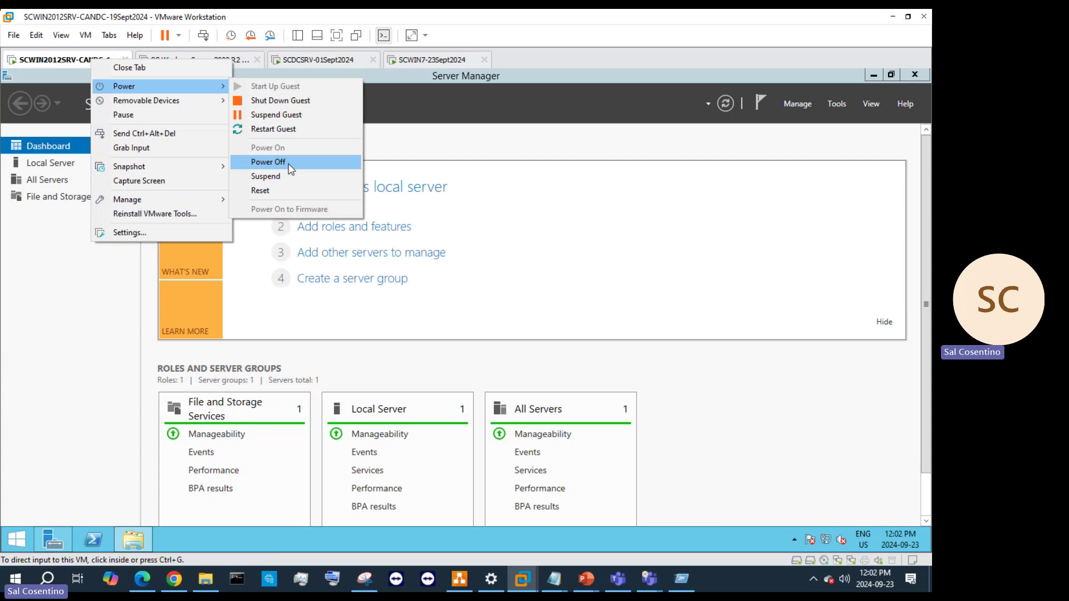
click(281, 101)
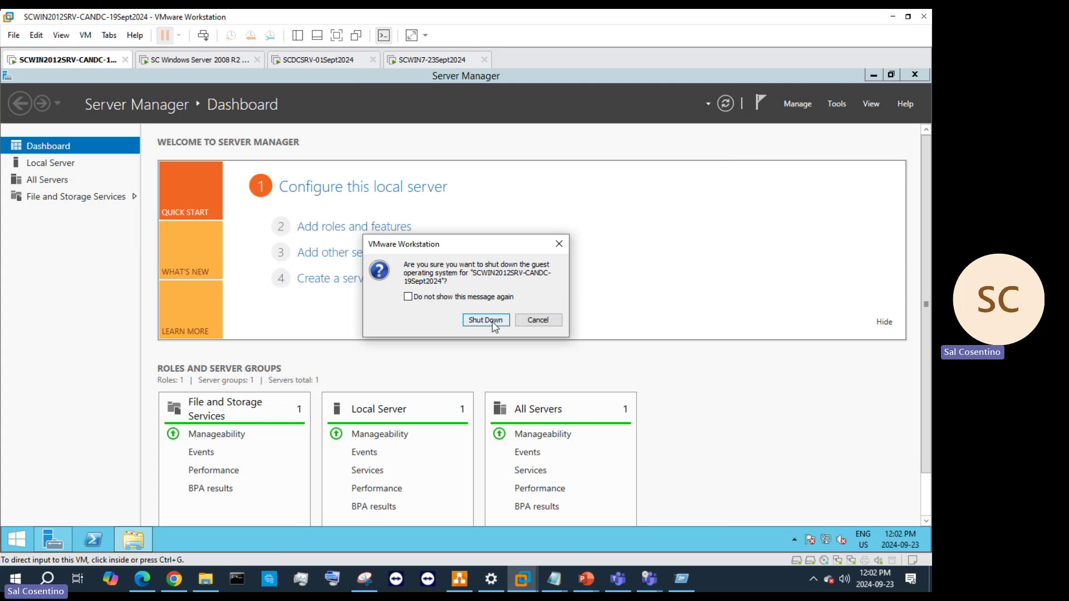
click(485, 321)
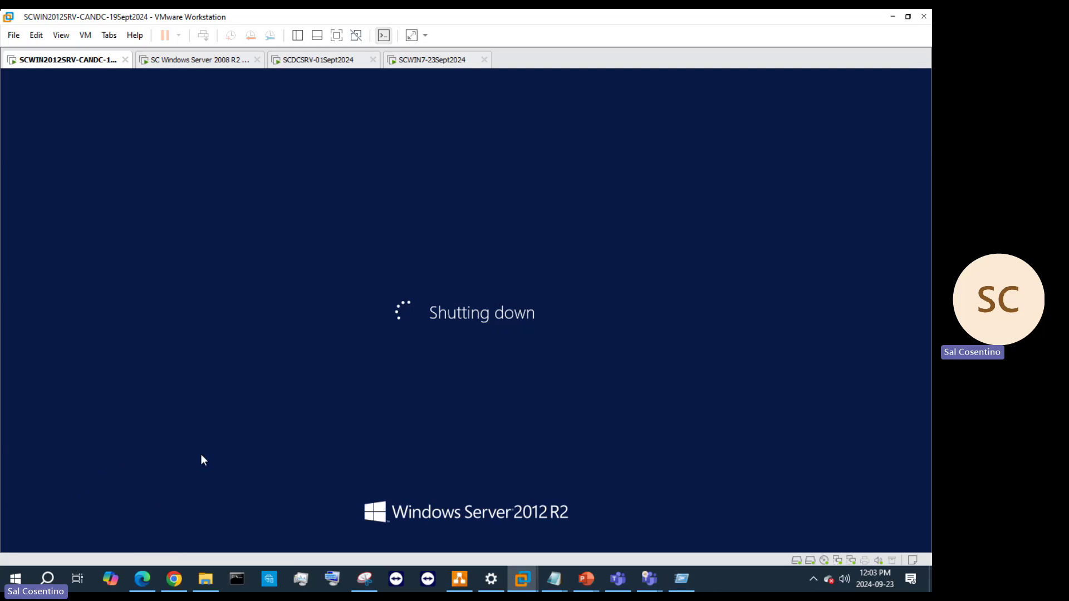
In the SCWIN7-23Sept2024 virtual machine, look through the list of all programs and check the network connection status
click(440, 60)
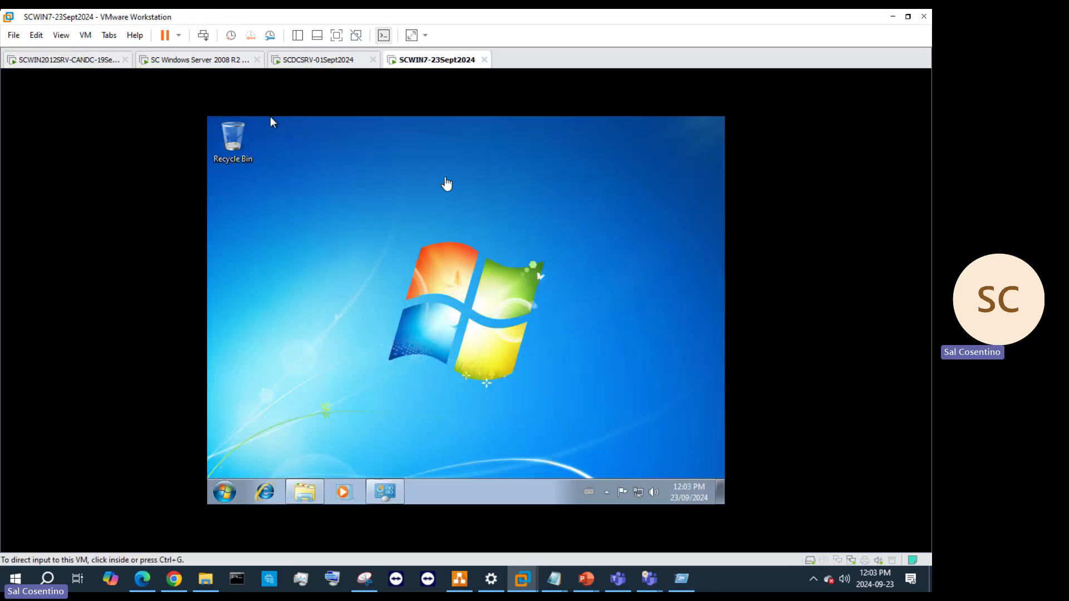
click(231, 501)
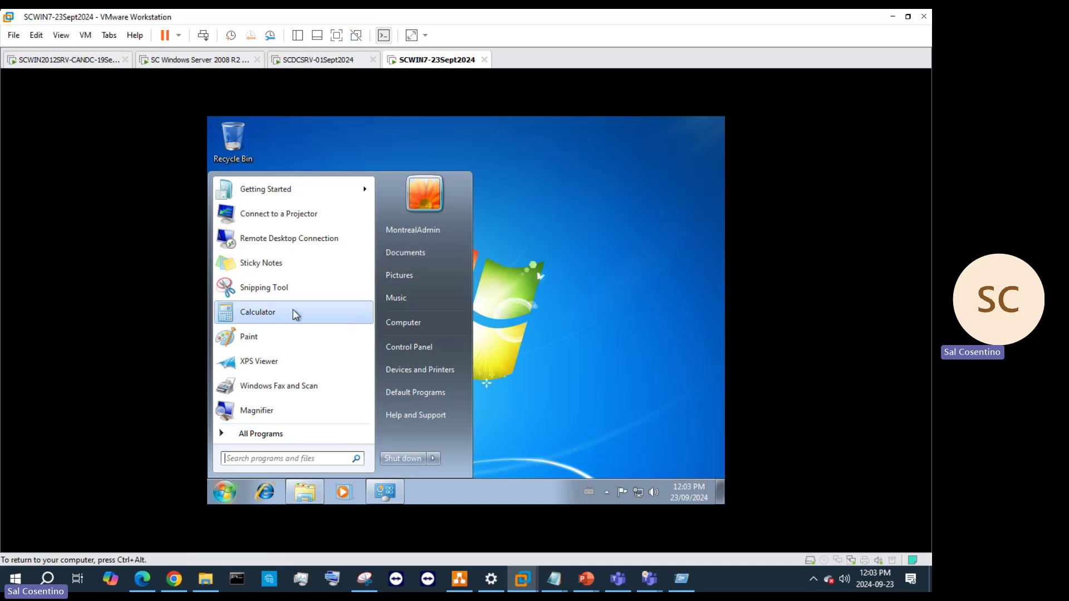
click(272, 435)
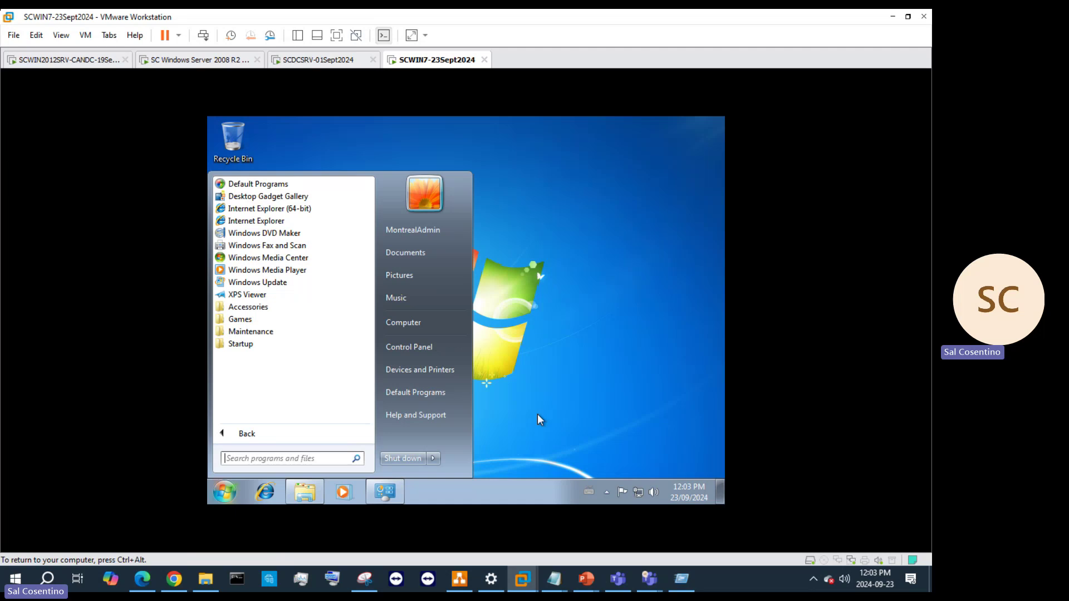
click(638, 493)
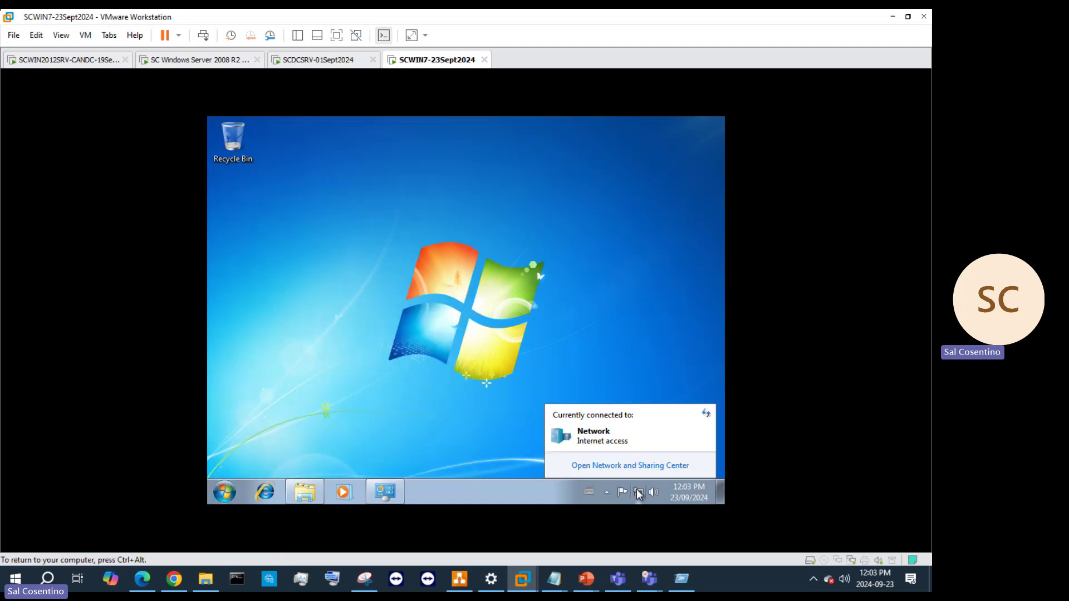
click(513, 269)
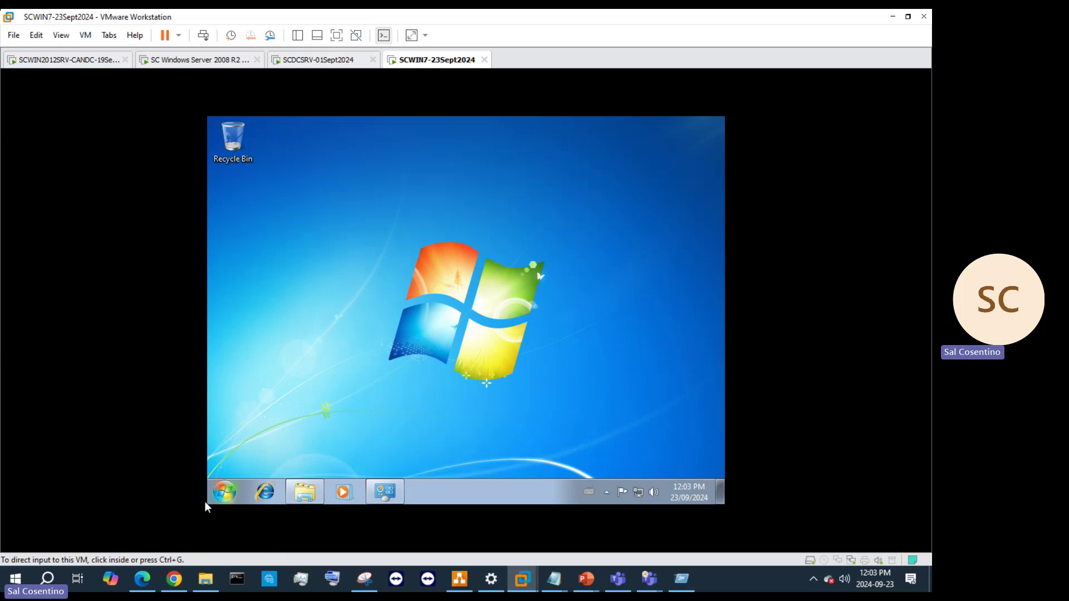
Check the Windows version of the SCWIN7-23Sept2024 virtual machine with winver and close the version information
right_click(220, 499)
click(219, 500)
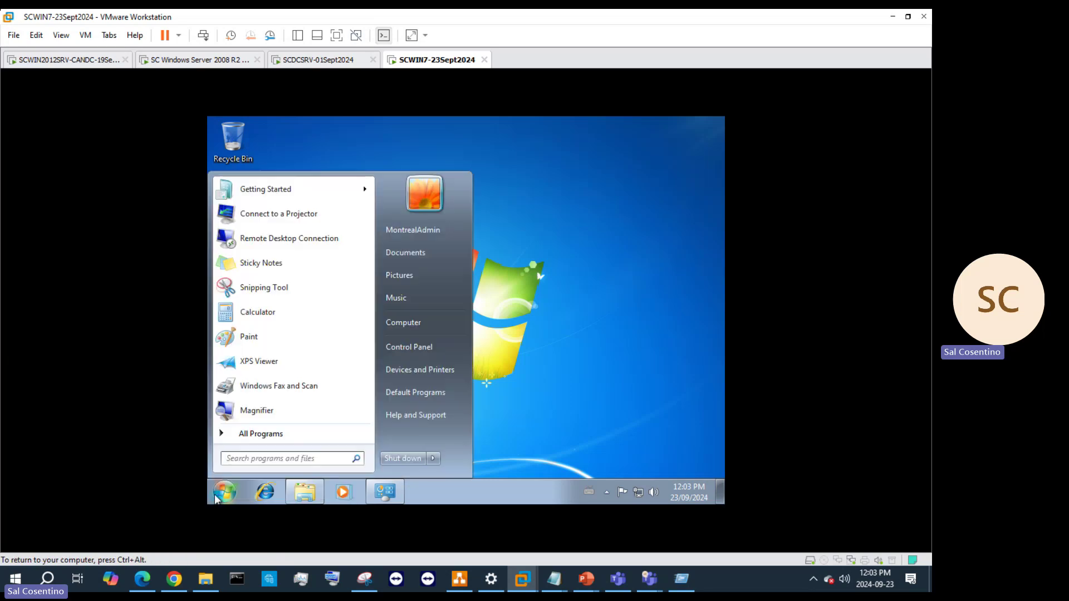
key(super+r)
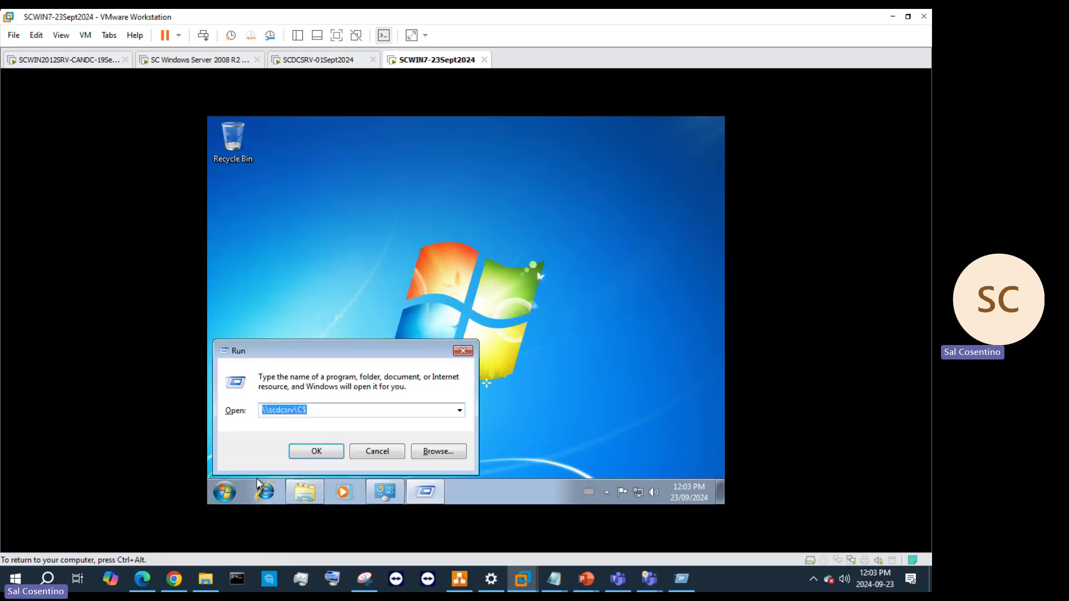
text(winver)
key(Return)
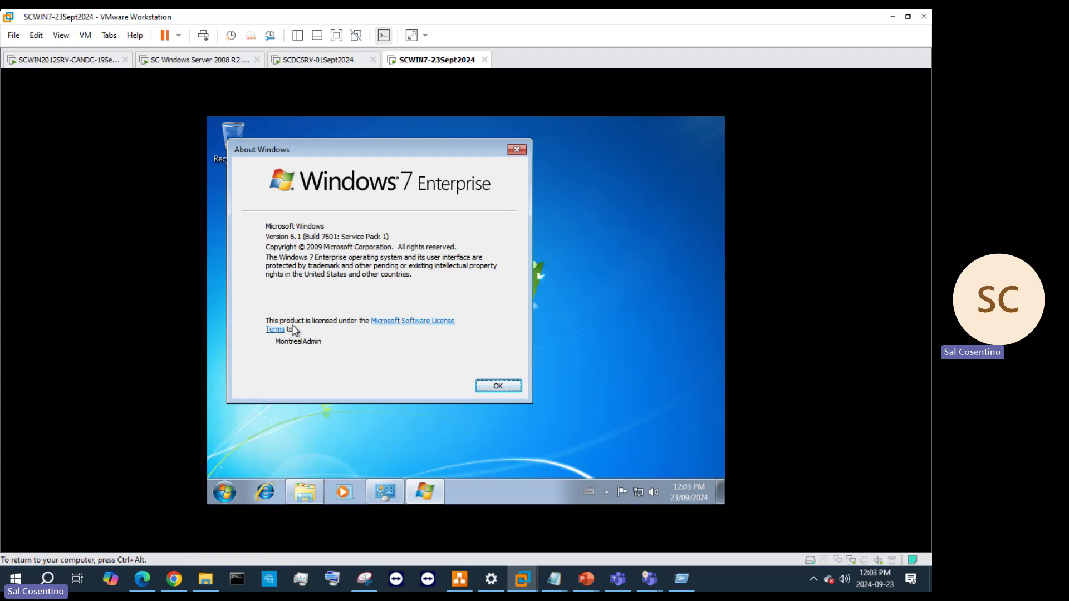
click(498, 384)
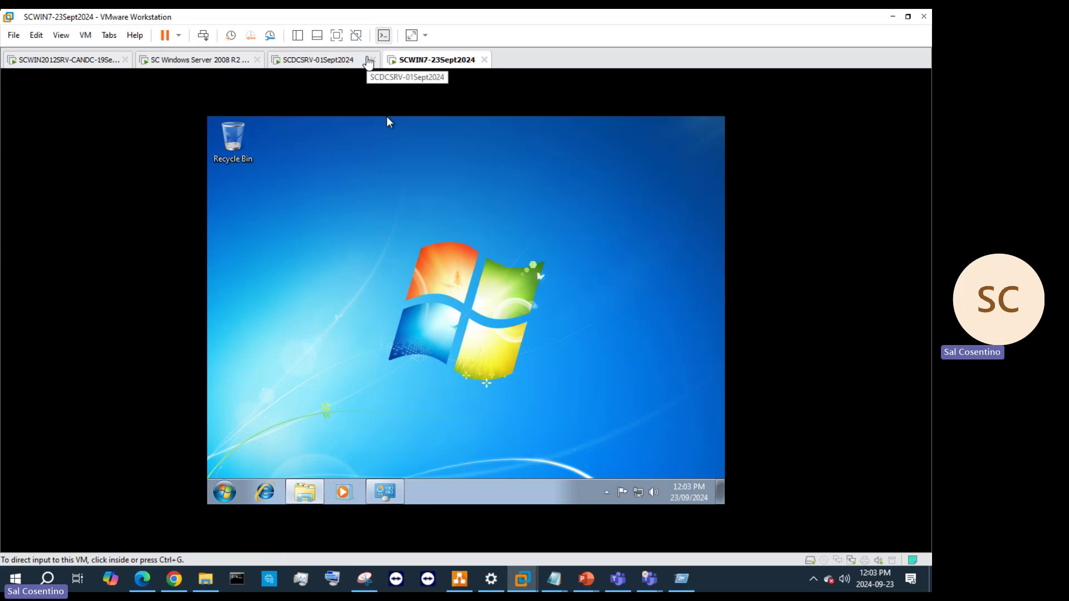
Open the \\scdcsrv\C$ administrative share from the Run dialog of the SCWIN7-23Sept2024 virtual machine
click(328, 60)
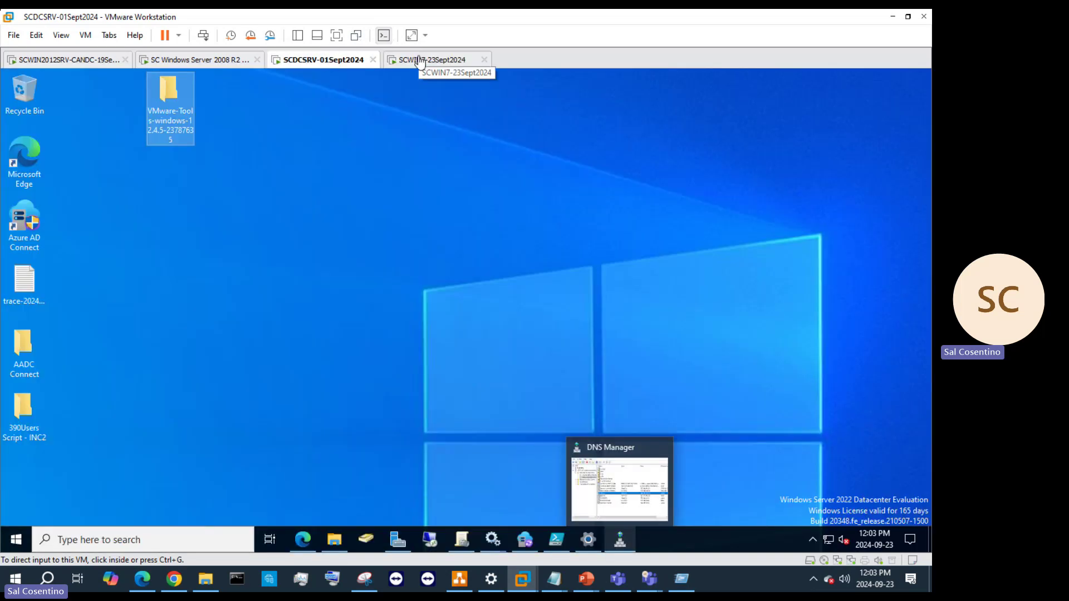
click(420, 61)
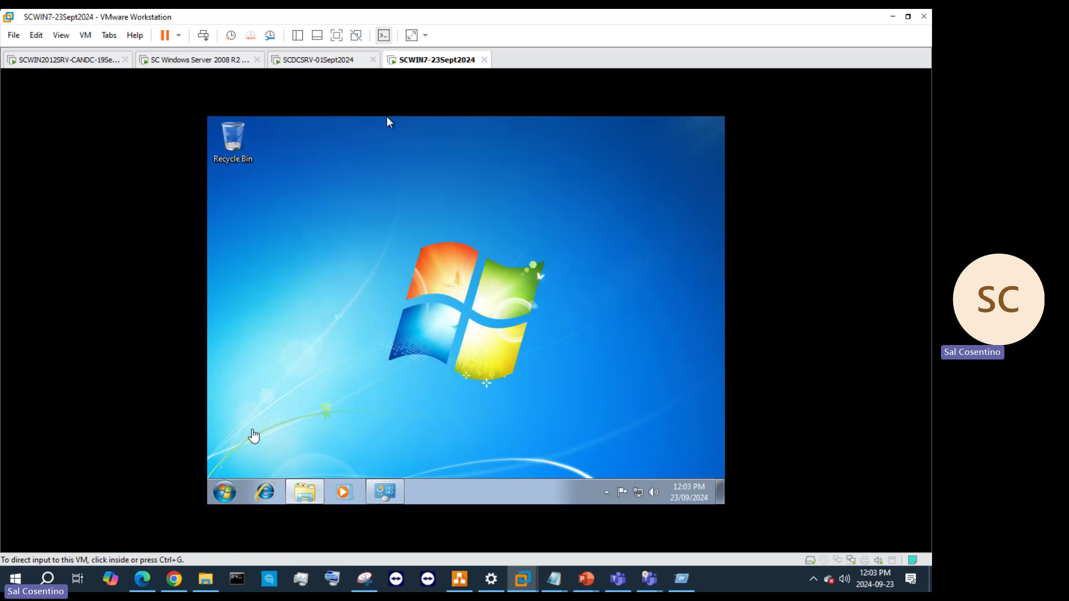
click(233, 490)
right_click(229, 490)
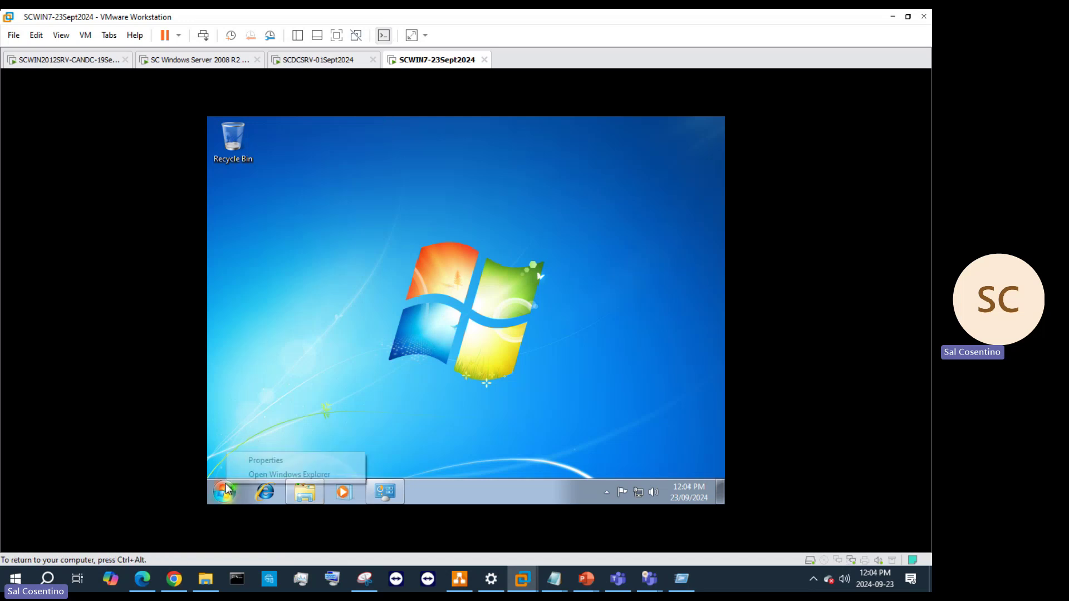
click(231, 496)
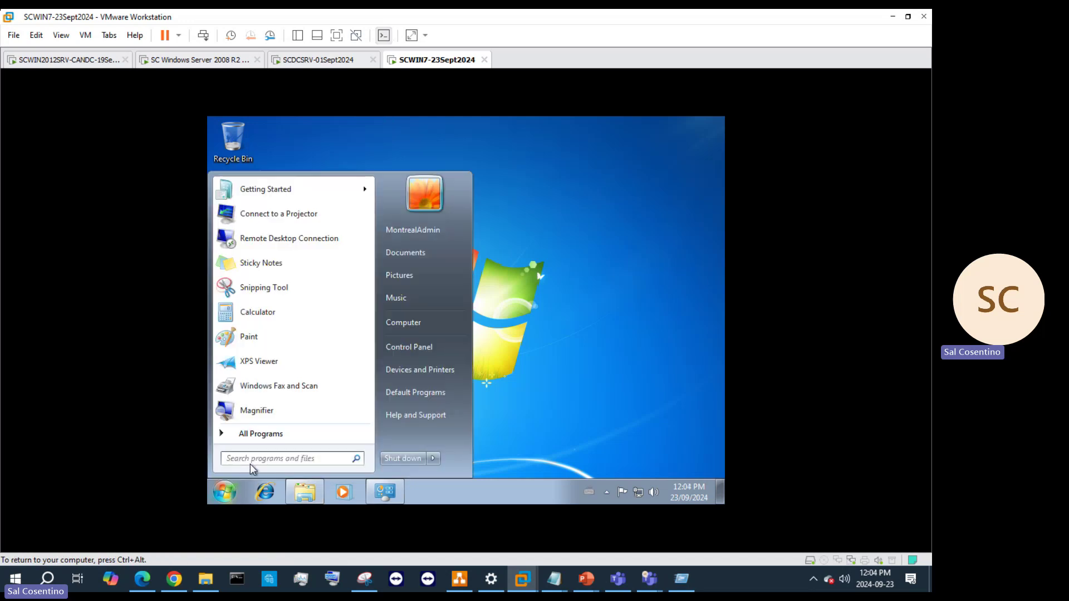
text(run)
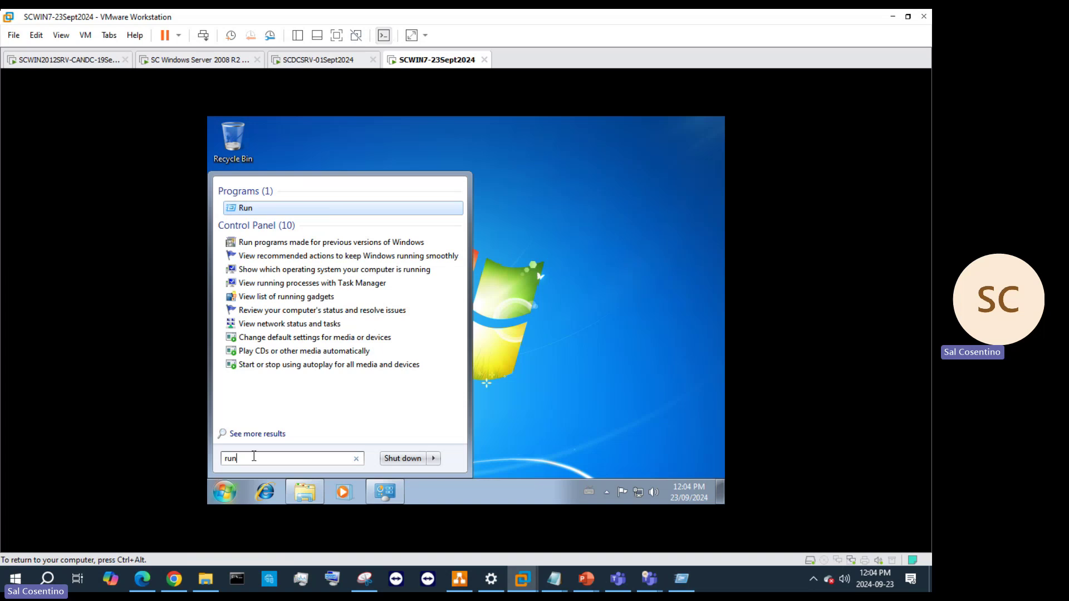
key(Return)
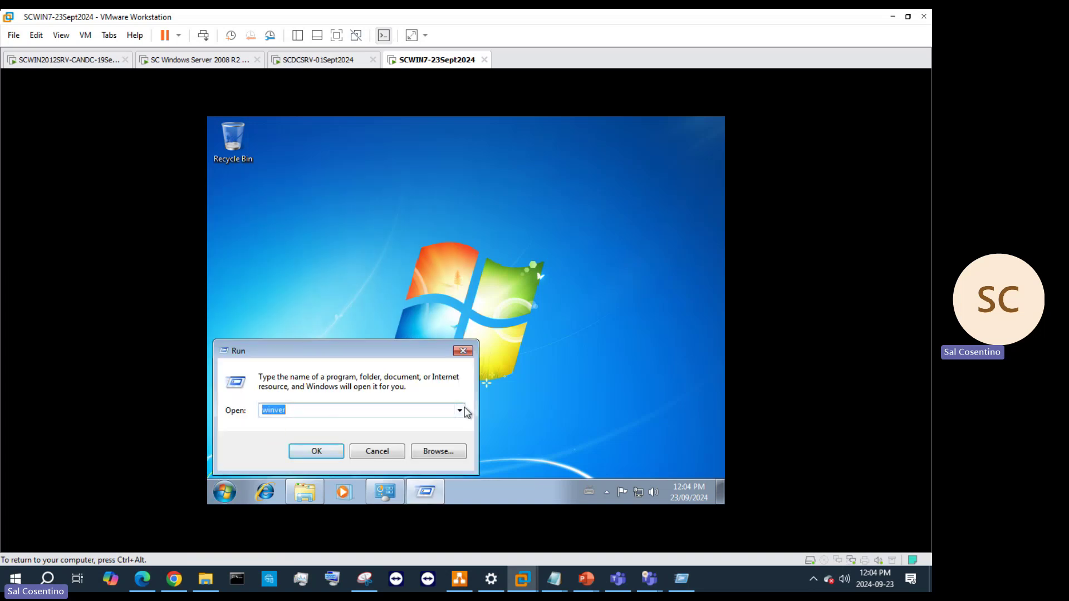
text(\sc)
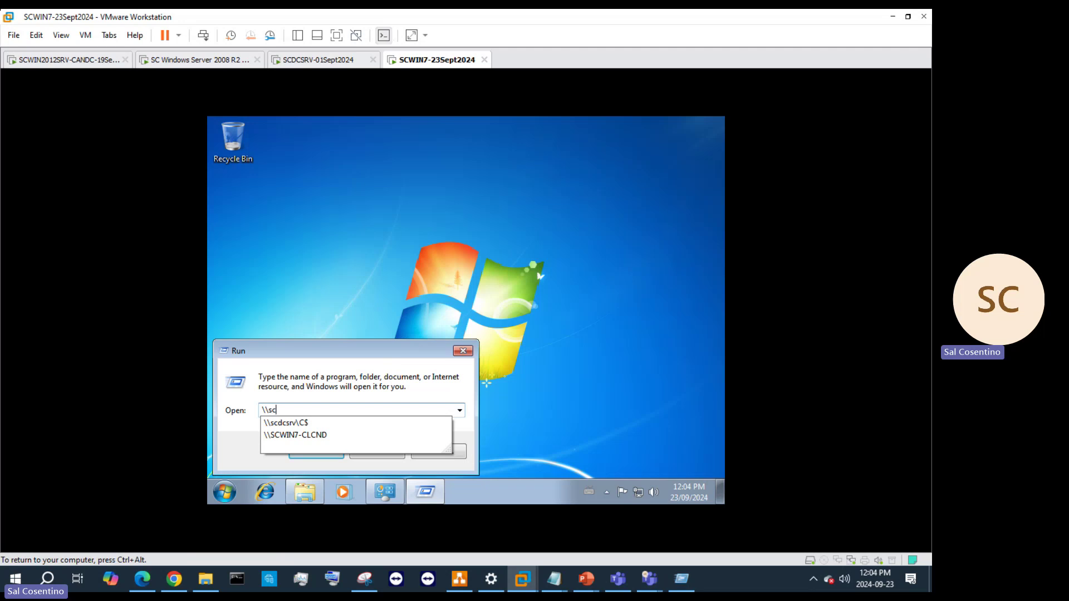
click(338, 422)
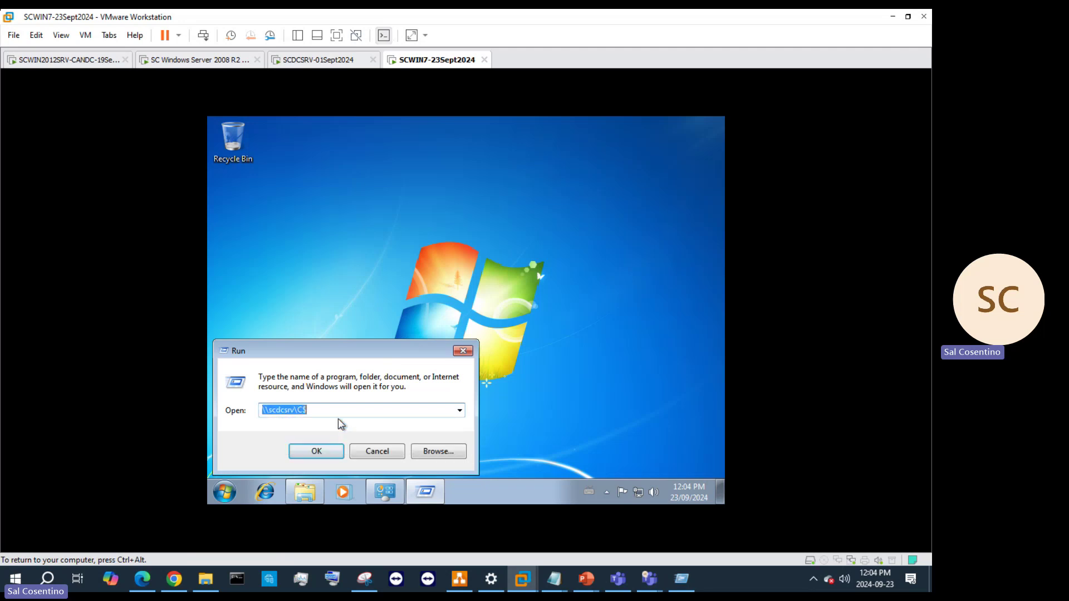
key(Return)
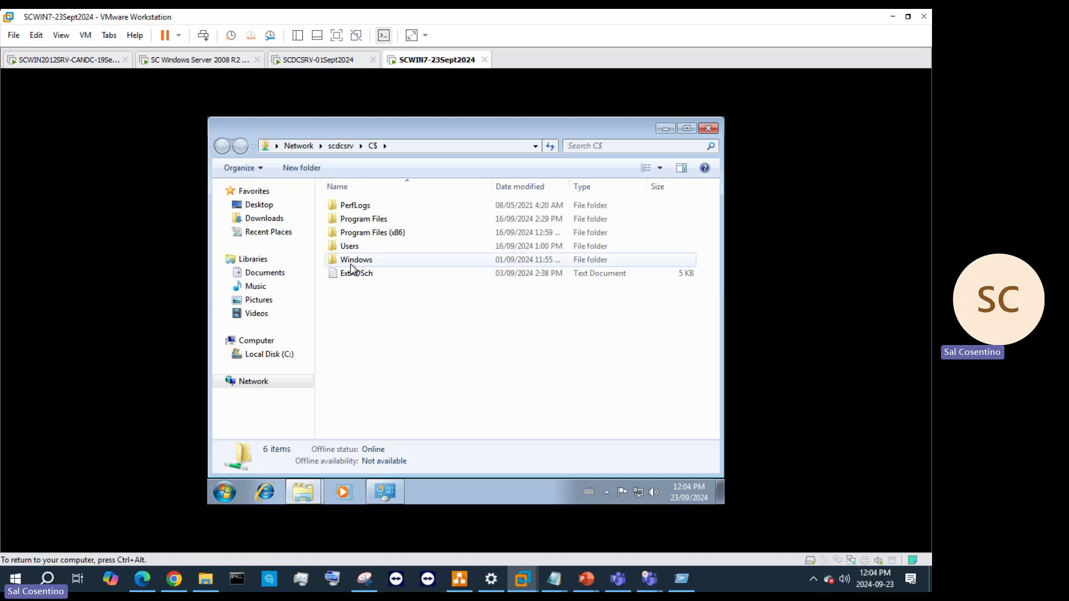
Browse through Users, SCadmin, Desktop and VMware-Tools-windows-12.4.5-23787635 to vmtools, and open the windows disc image, closing the disc burner without burning
click(355, 250)
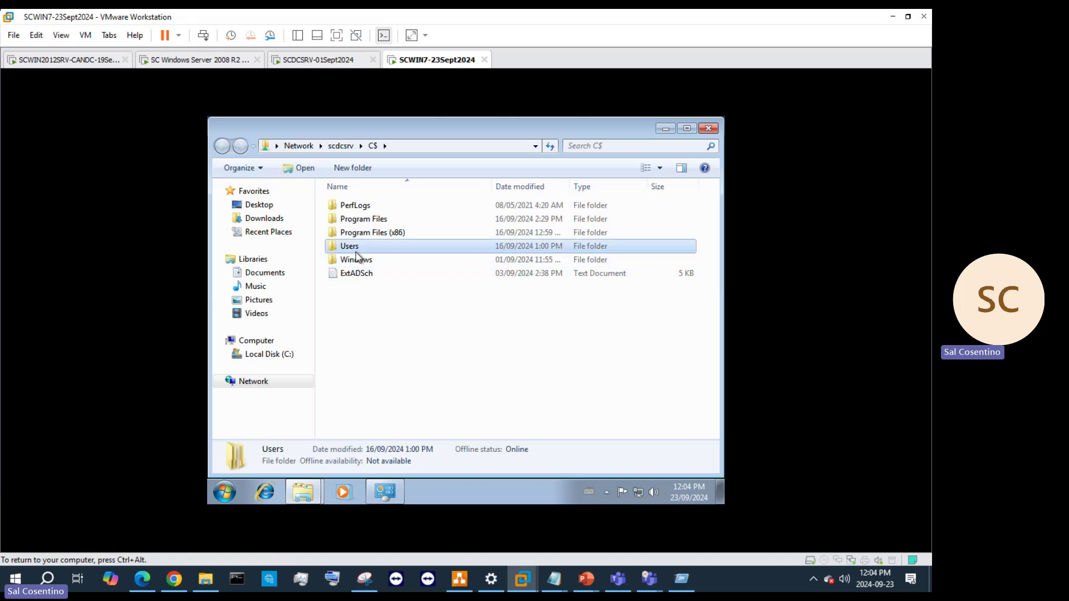
double_click(358, 250)
double_click(355, 272)
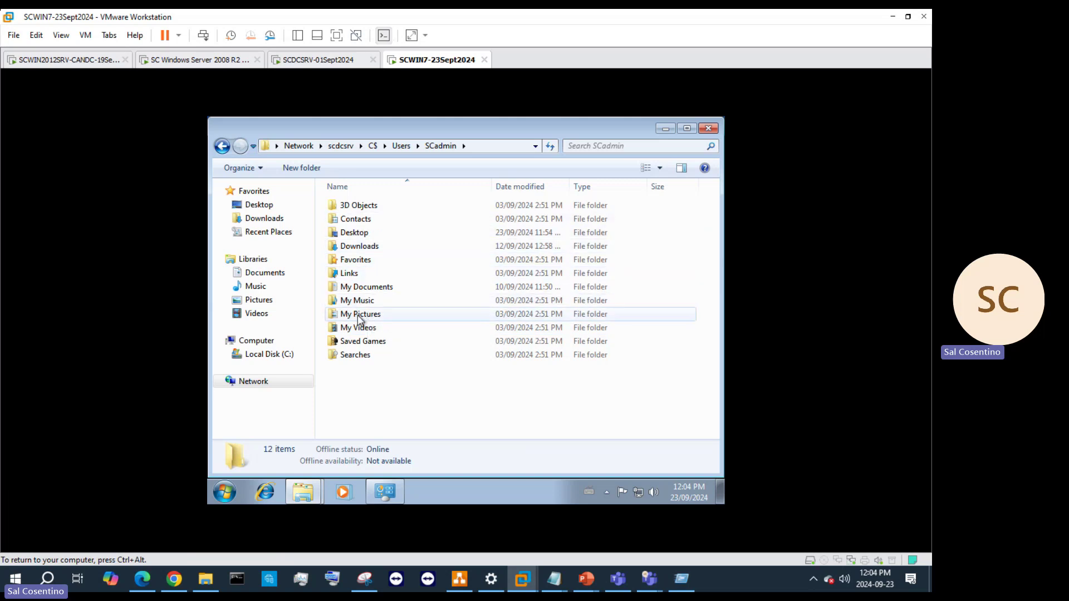
double_click(363, 232)
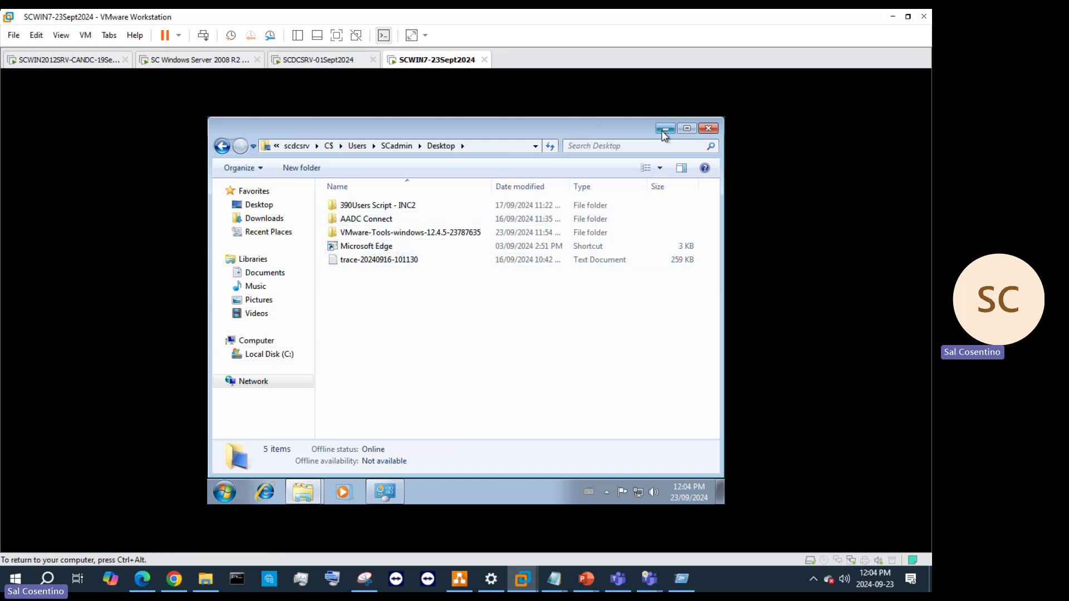
double_click(359, 233)
click(356, 220)
double_click(356, 220)
double_click(359, 259)
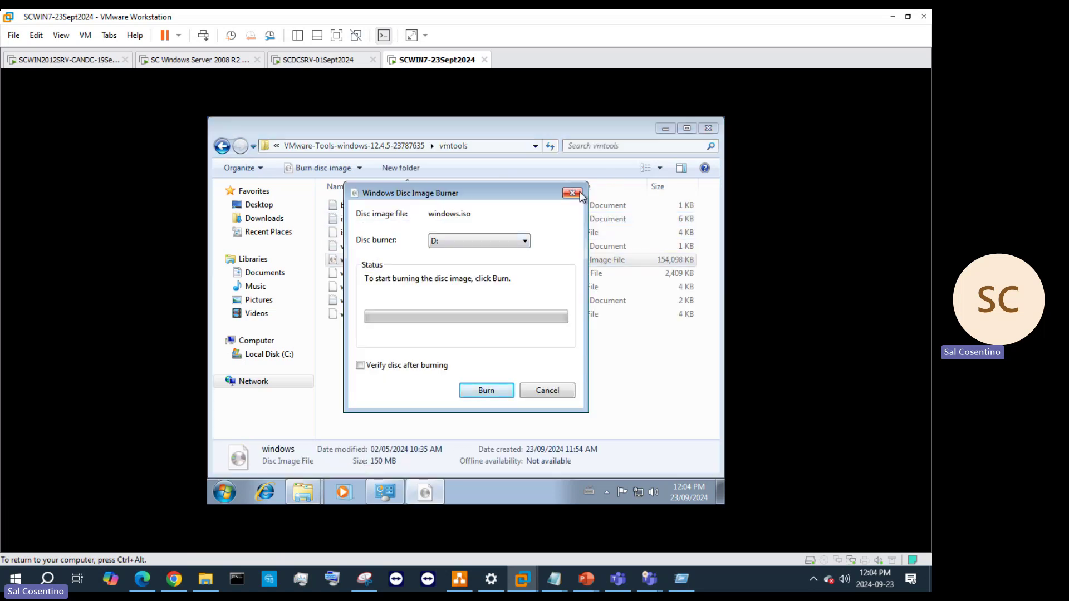
click(578, 194)
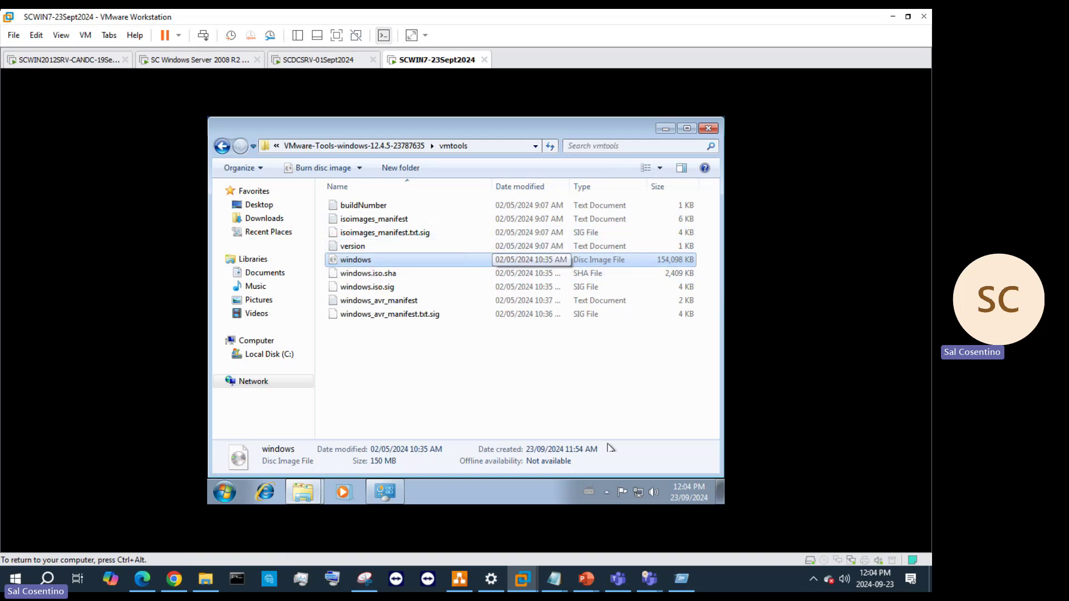
Start a Windows Update check by way of Action Center, examine the update history and minimize the window
click(625, 494)
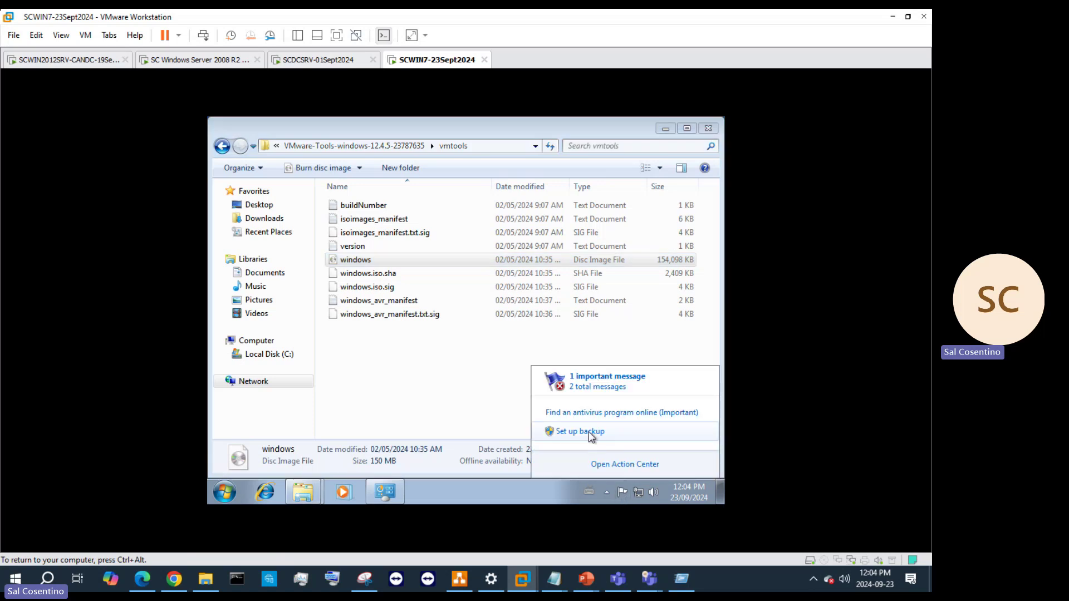
click(584, 379)
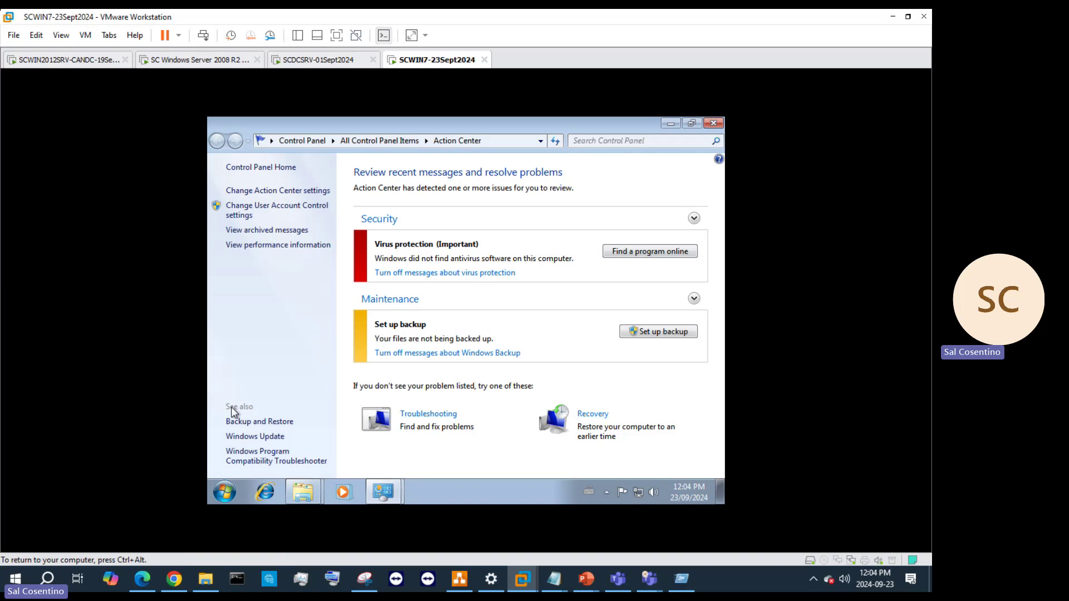
click(273, 441)
click(645, 258)
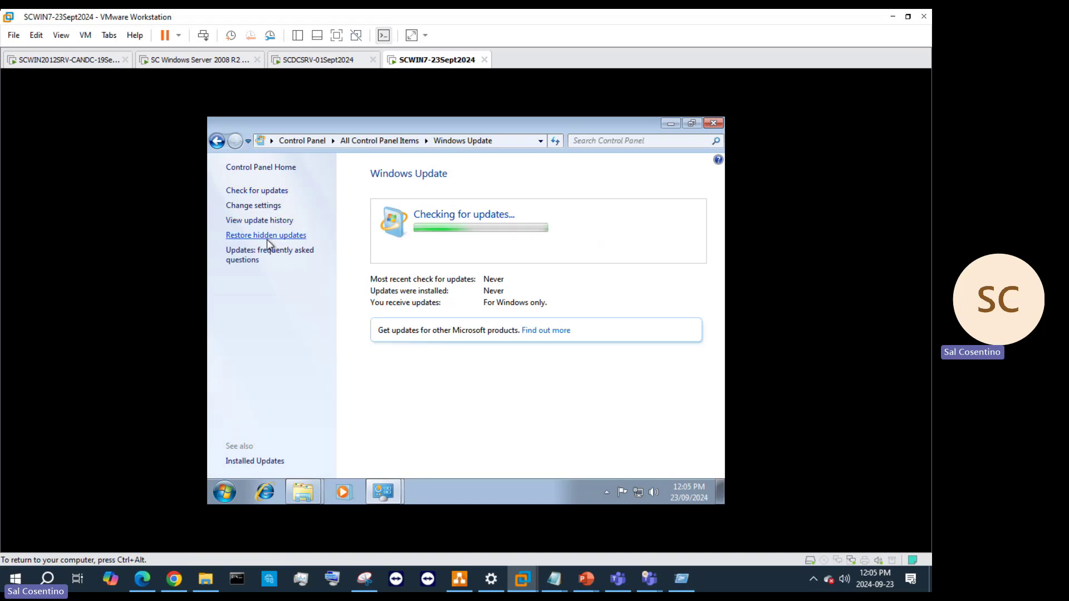
click(268, 221)
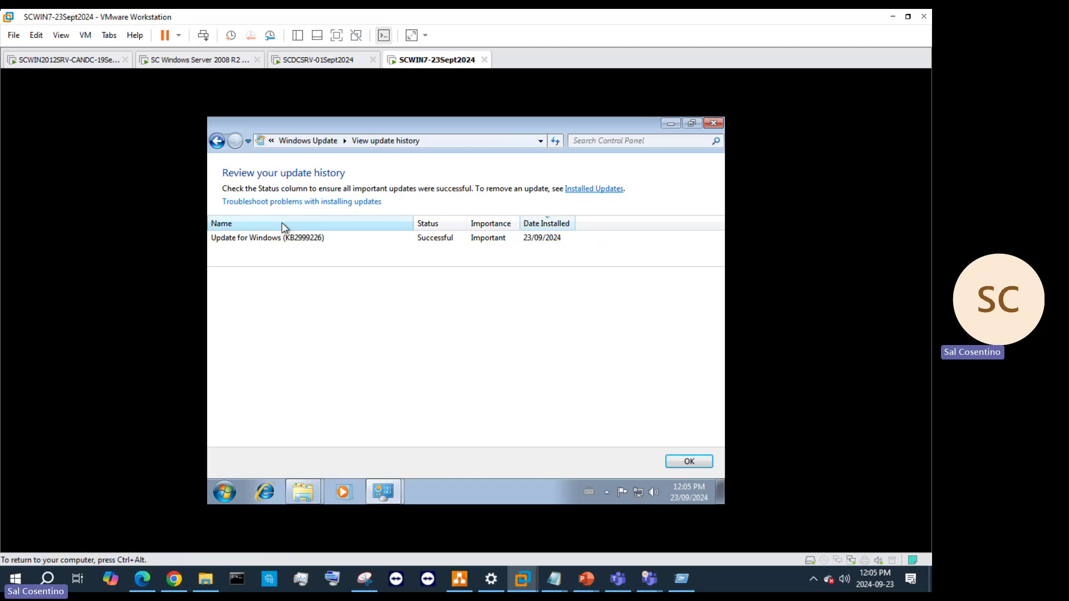
click(269, 240)
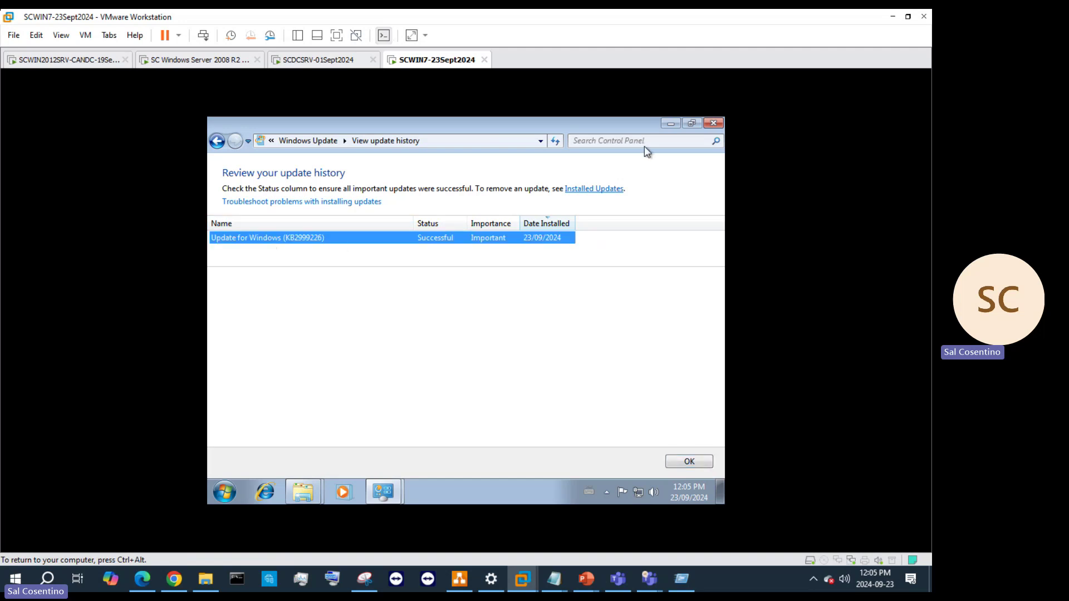
click(669, 123)
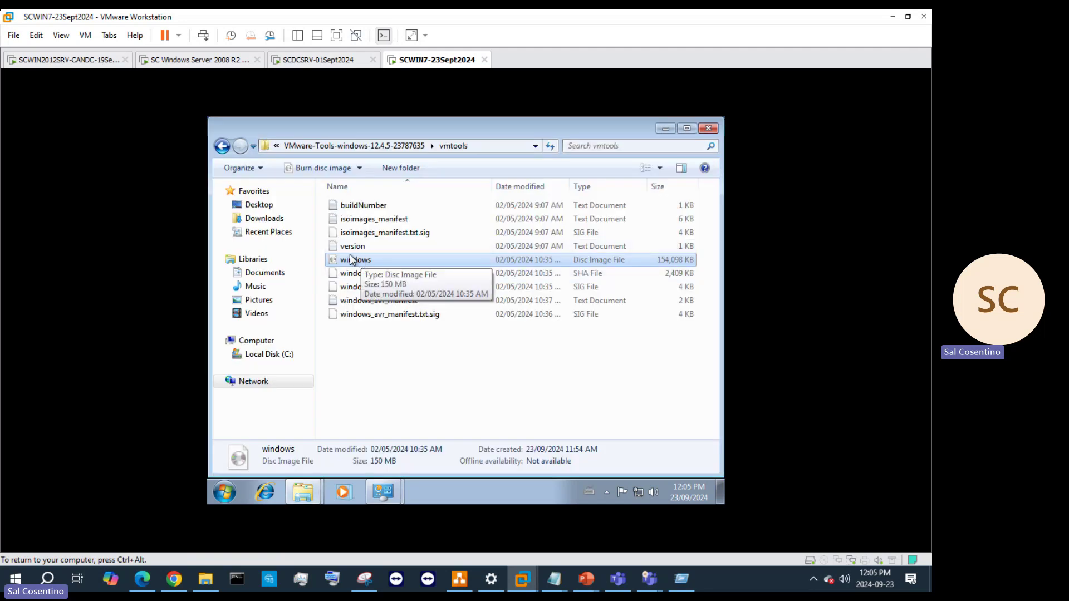
Minimize Internet Explorer in the SC Windows Server 2008 R2 virtual machine and return to SCWIN7-23Sept2024
click(318, 59)
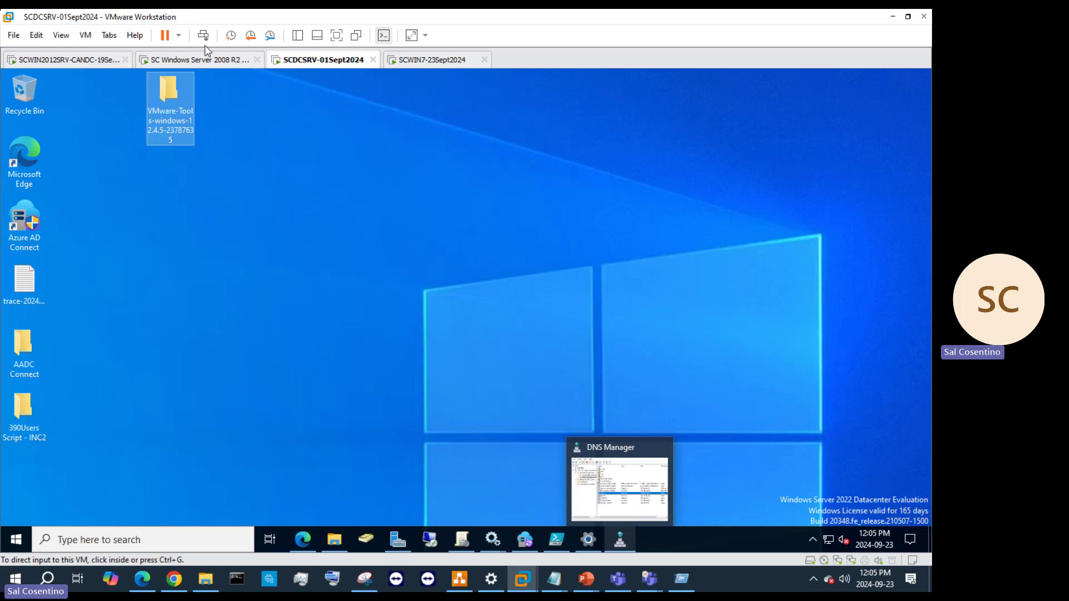
click(208, 62)
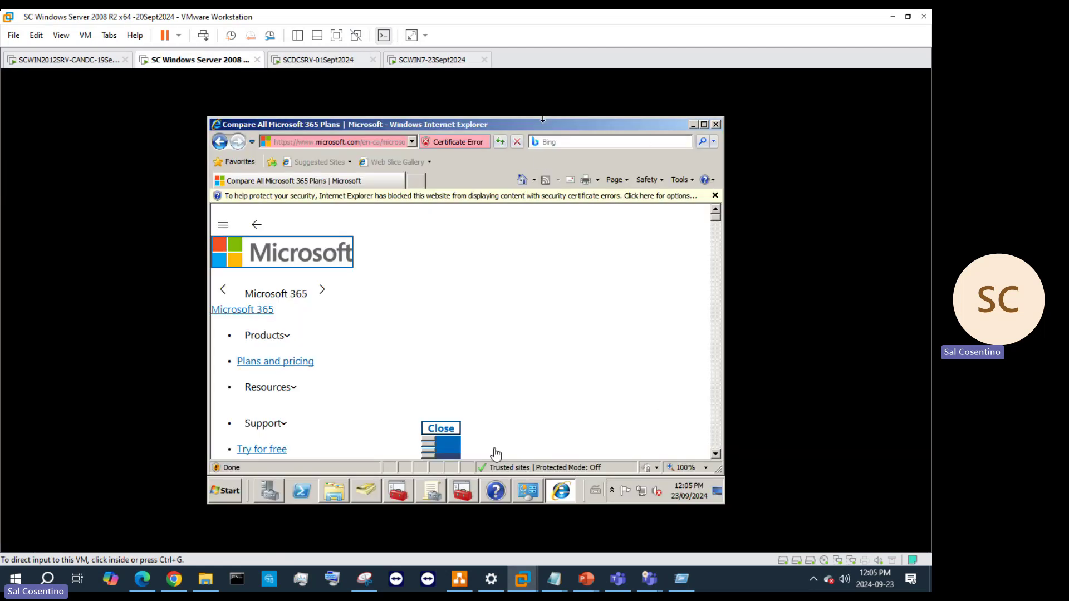
click(692, 125)
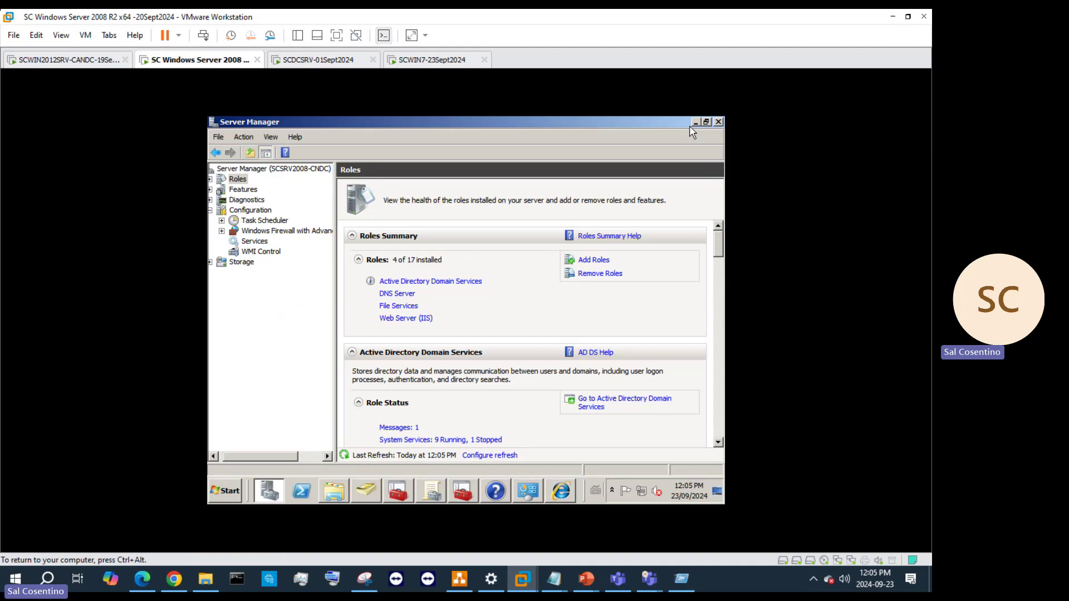
click(426, 60)
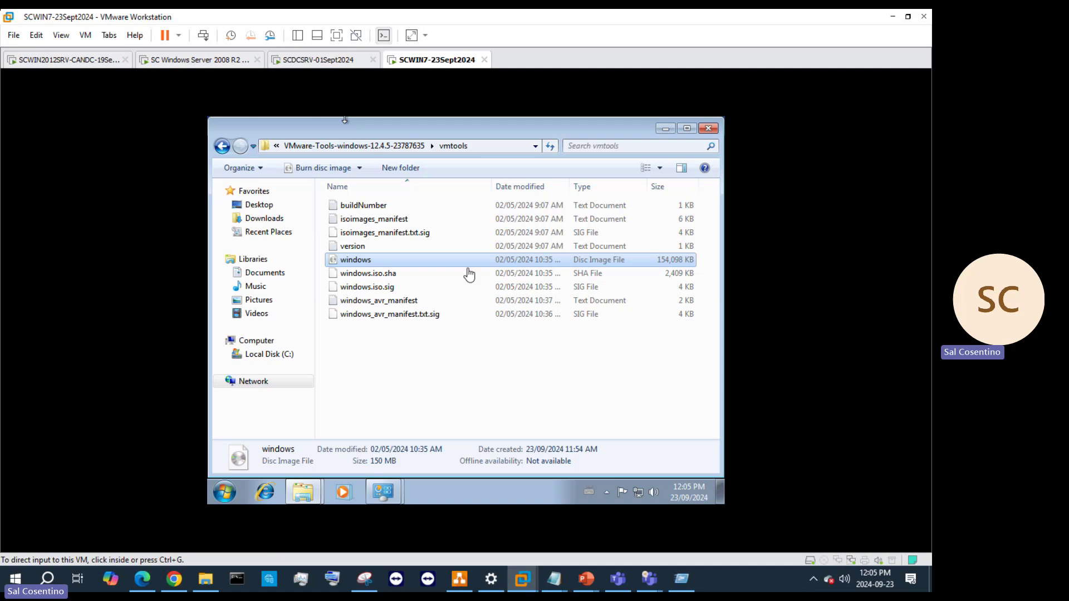
Examine the Windows 7 machine's network adapters and the Local Area Connection options, minimize the window and switch to SCDCSRV-01Sept2024
click(638, 492)
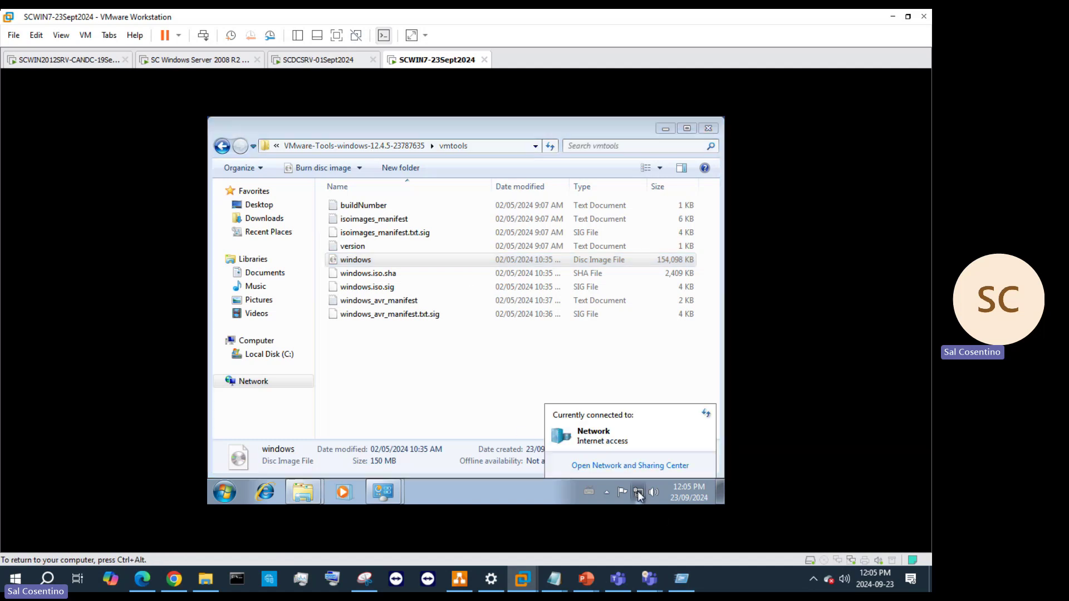
click(595, 467)
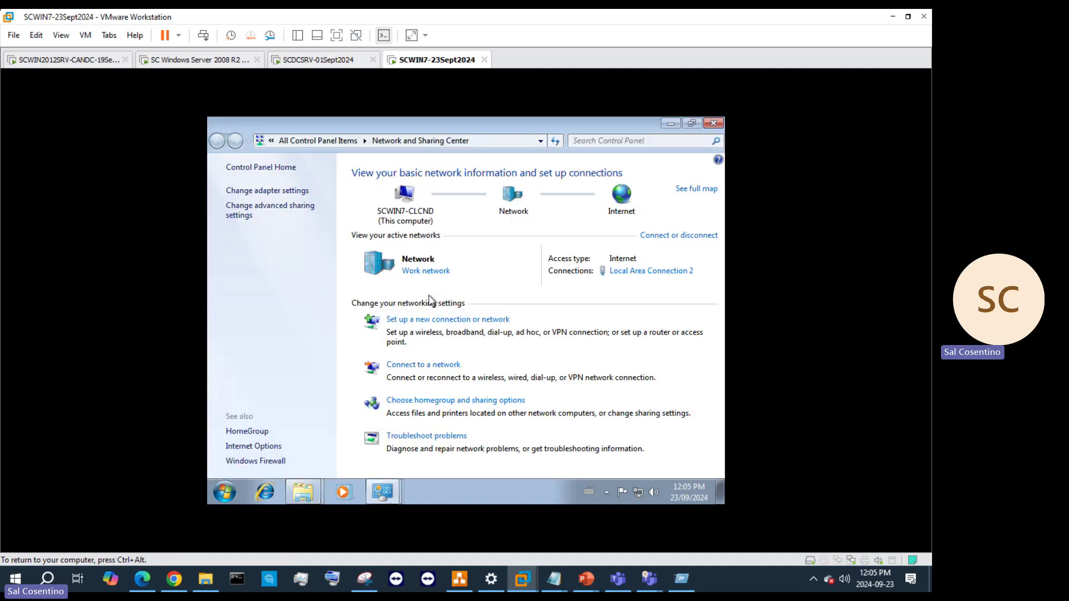
click(274, 190)
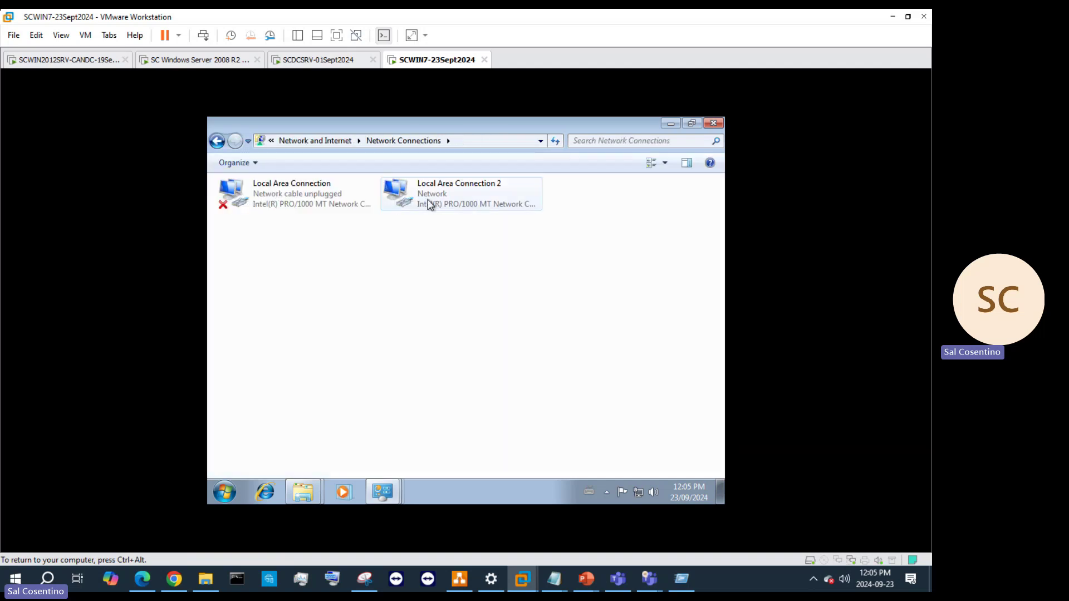
right_click(323, 198)
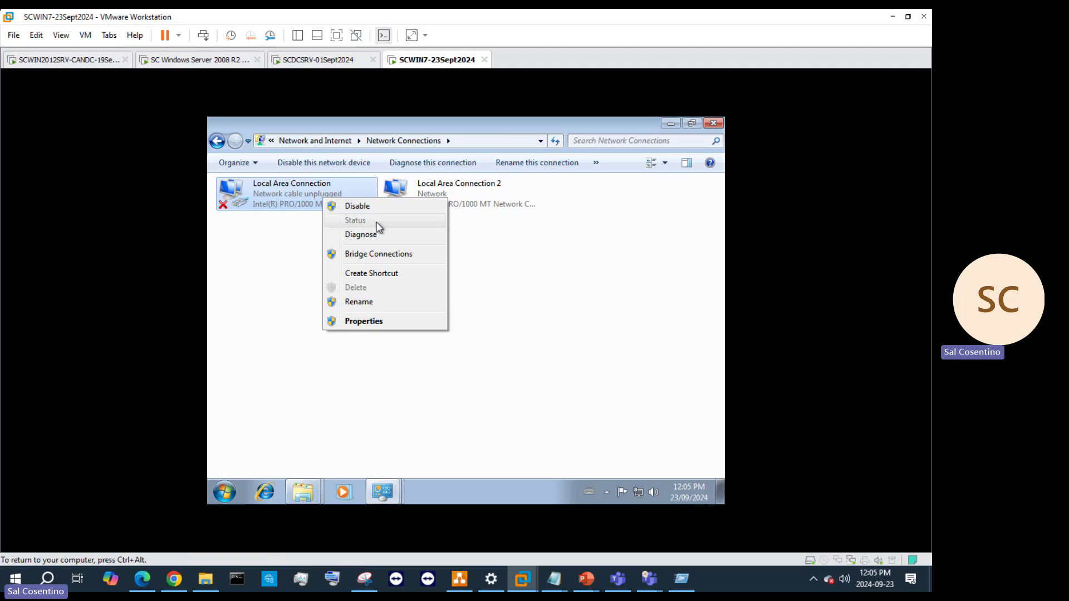
click(522, 275)
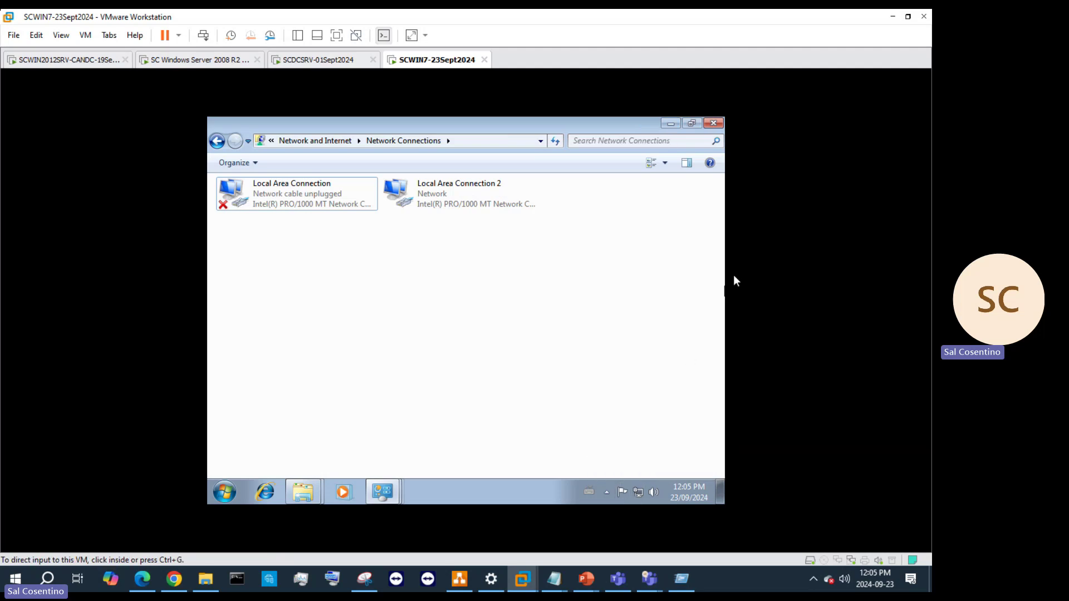
click(672, 123)
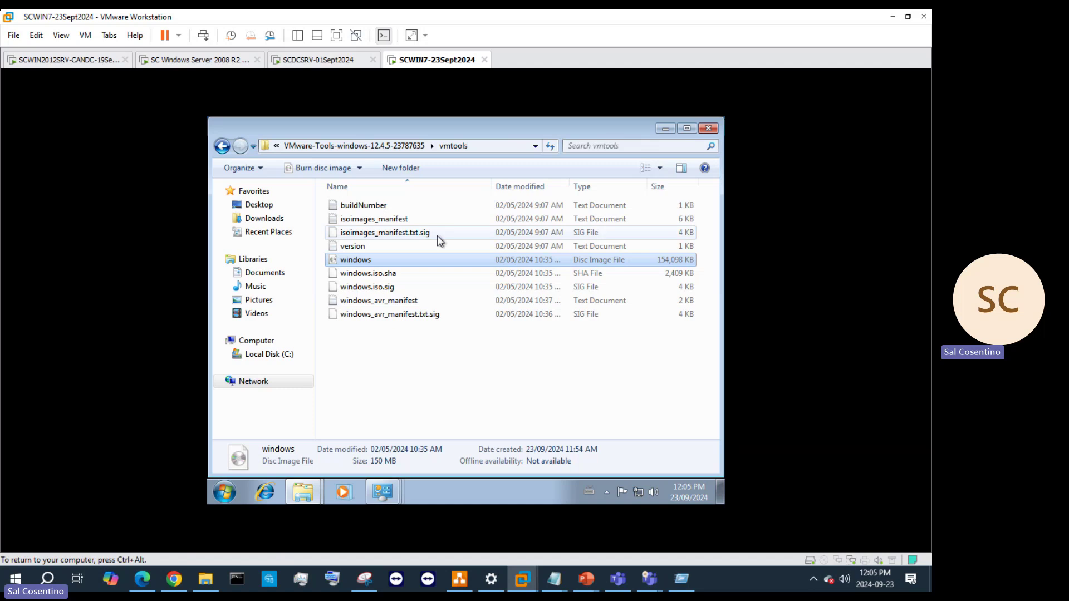
click(332, 60)
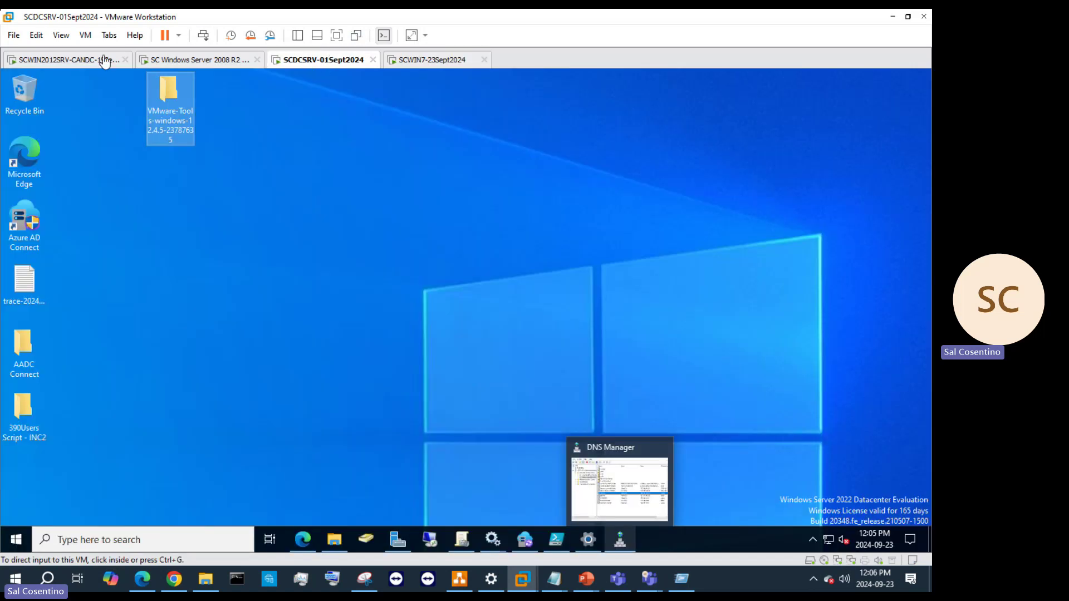
Switch to the SCWIN2012SRV-CANDC-19Sept2024 virtual machine and examine which power and snapshot commands are available for it
click(230, 60)
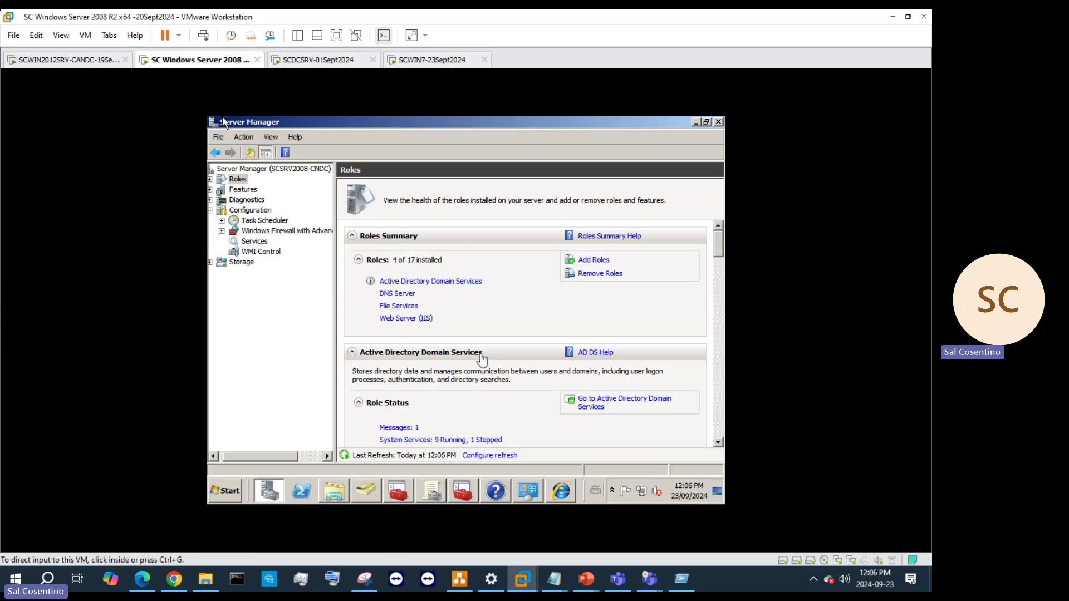
click(78, 65)
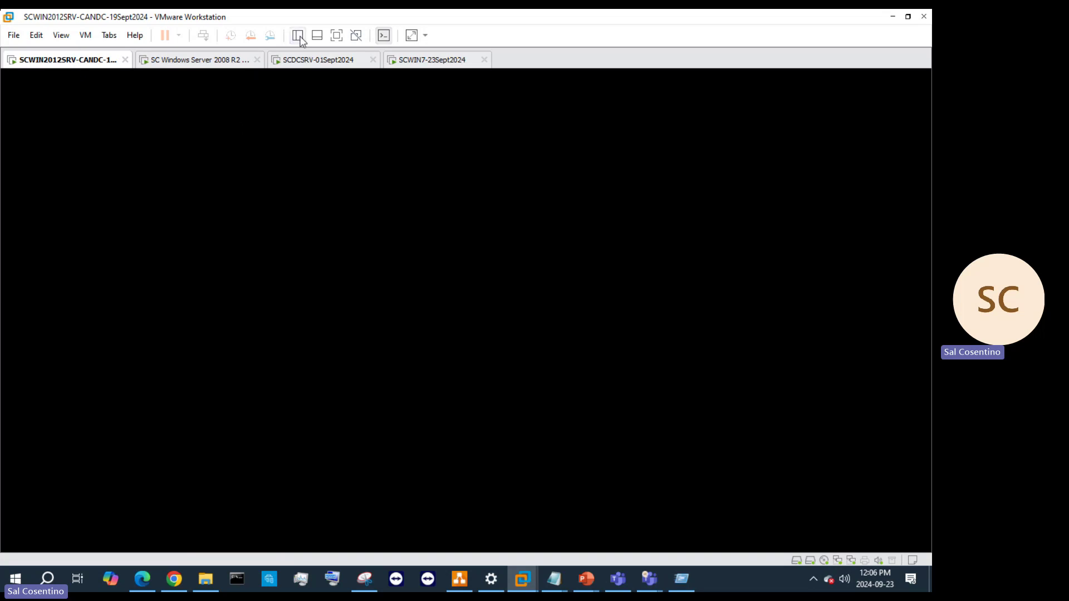
right_click(73, 59)
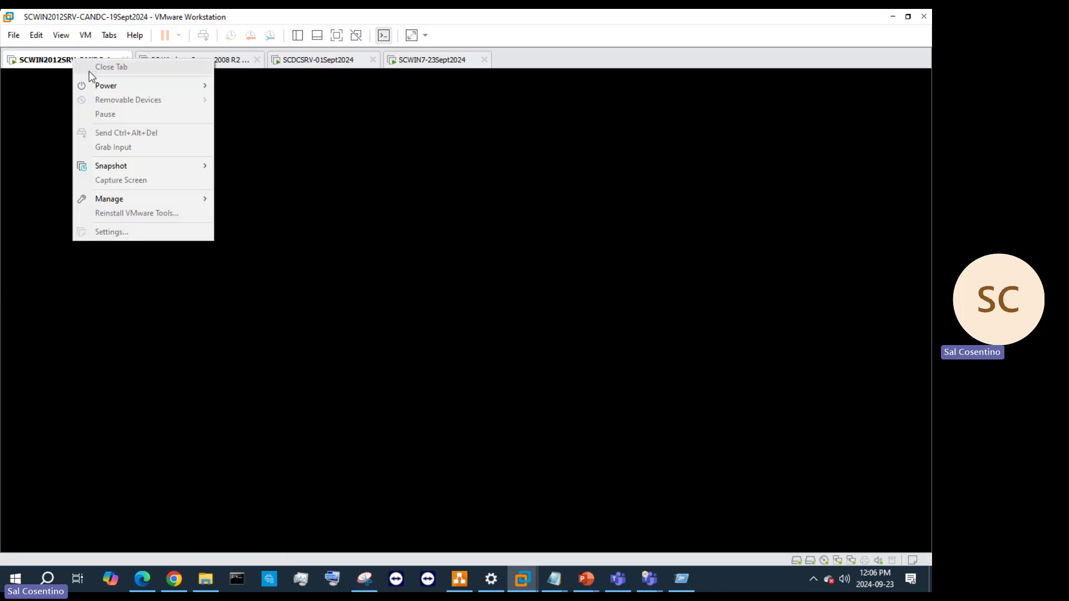
click(570, 272)
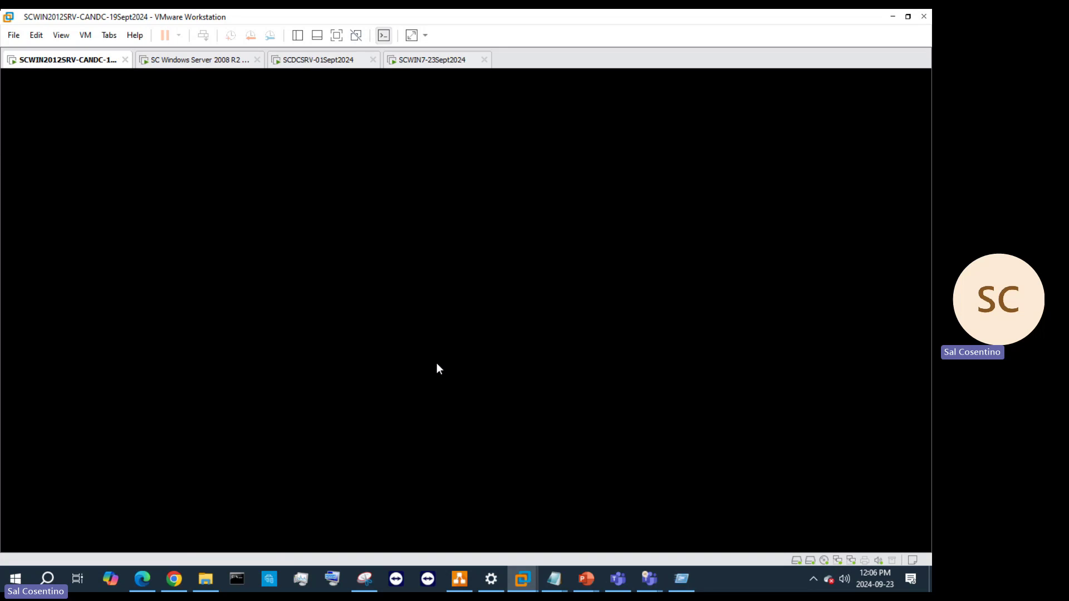
right_click(107, 68)
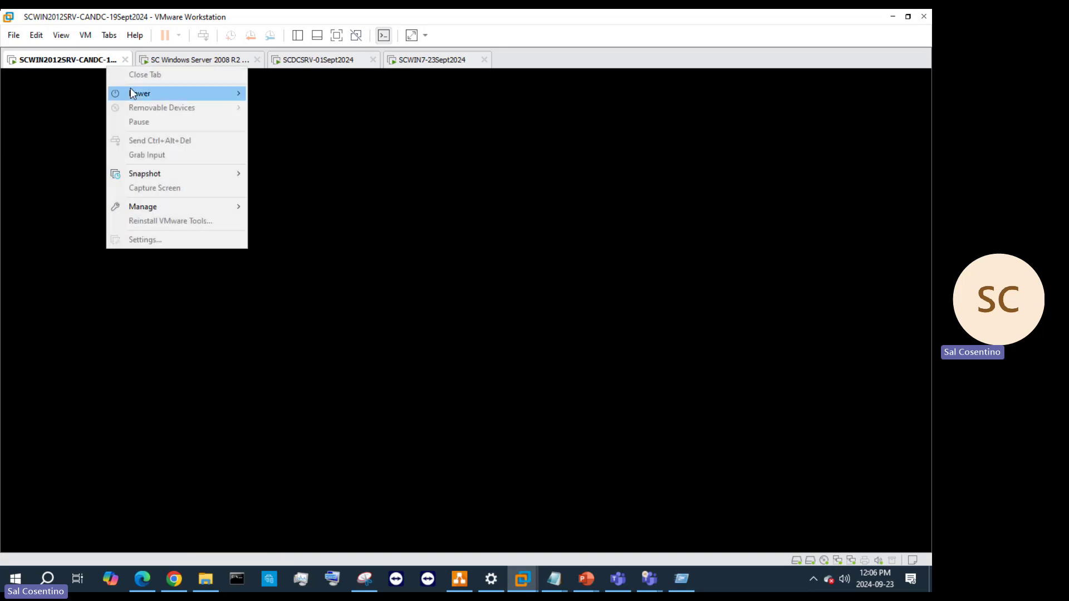
mouse_move(131, 88)
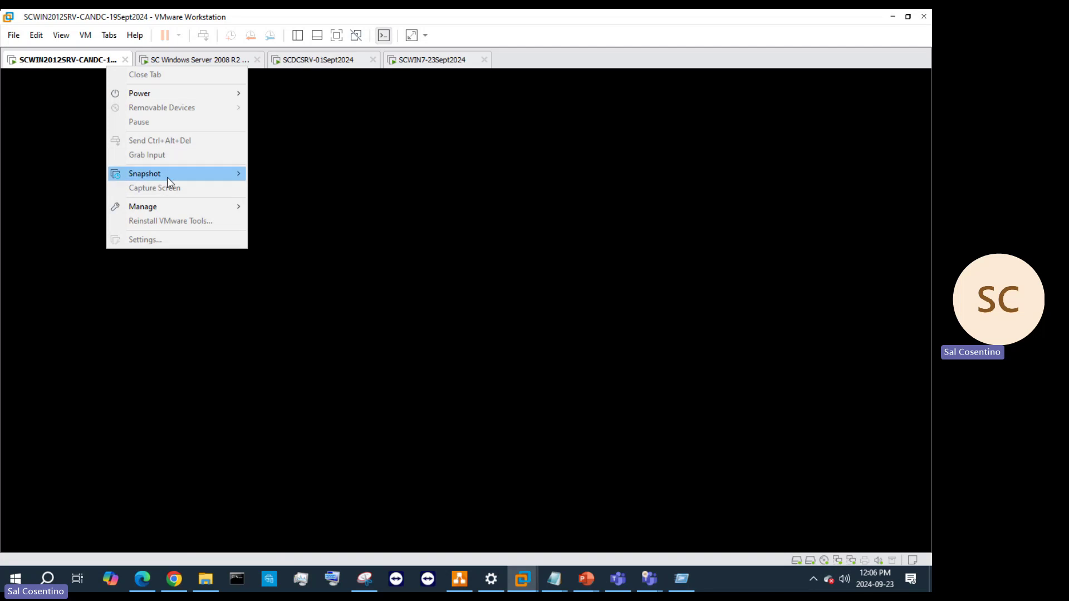
mouse_move(167, 177)
click(518, 125)
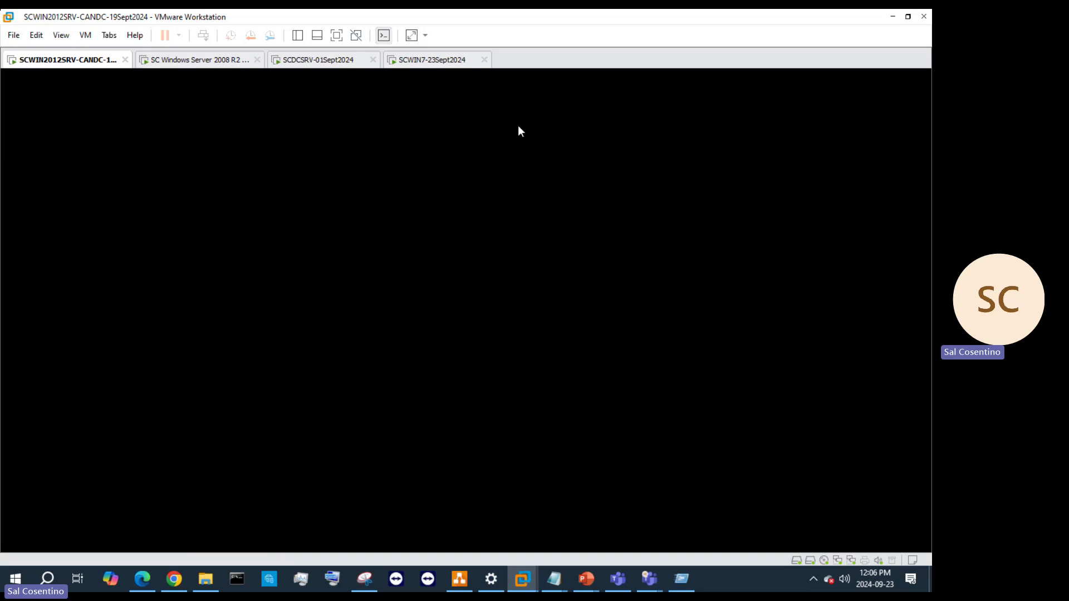
Check the SCDCSRV-01Sept2024, SC Windows Server 2008 R2 and SCWIN7-23Sept2024 machines for comparison, including the 2008 R2 machine's snapshot options
click(323, 60)
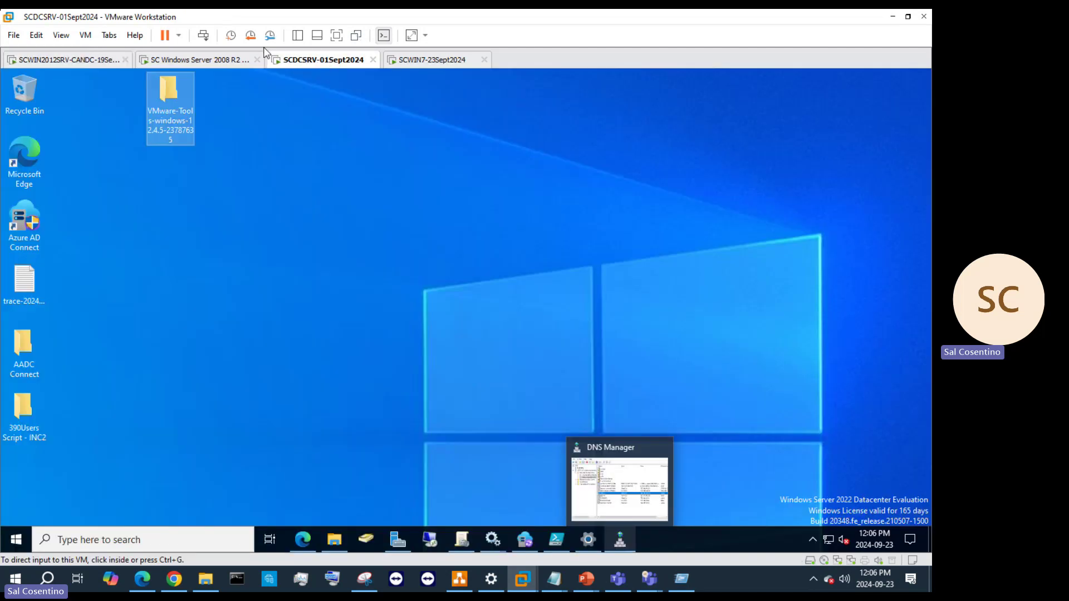
click(223, 59)
right_click(220, 67)
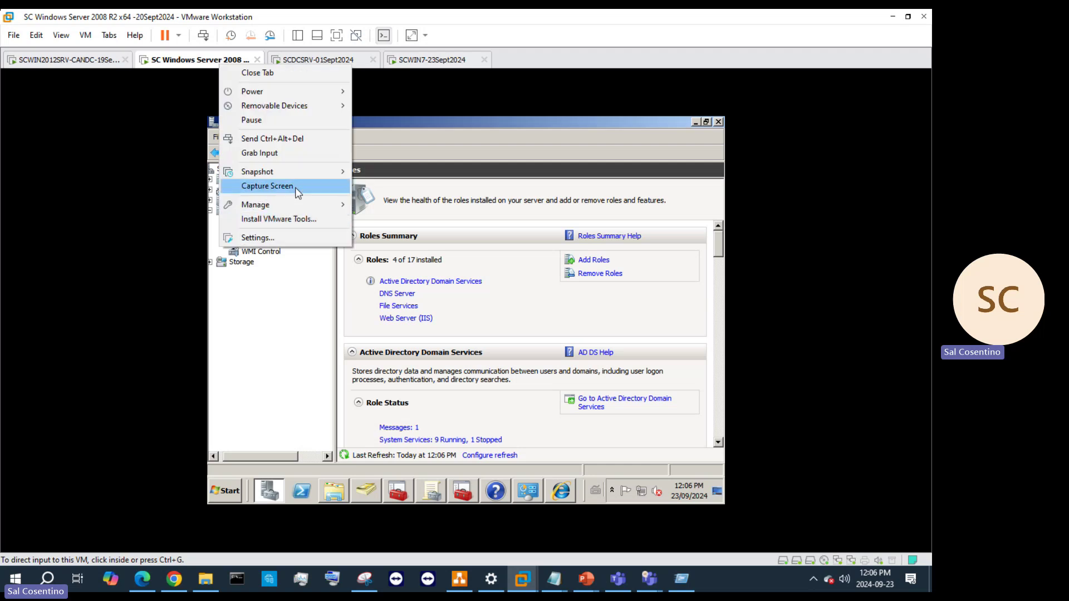
mouse_move(300, 173)
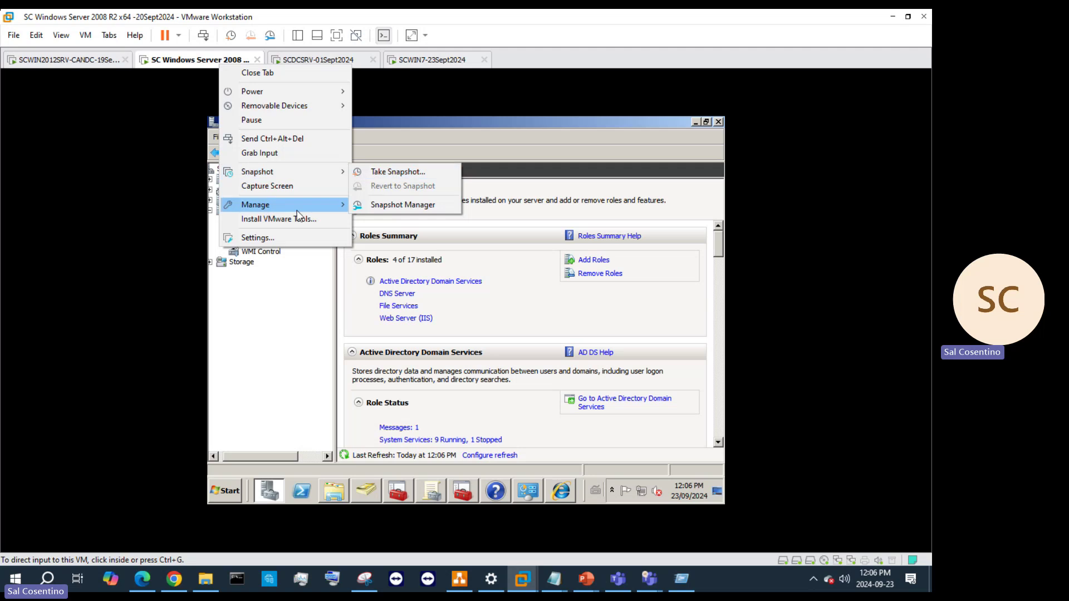
click(299, 62)
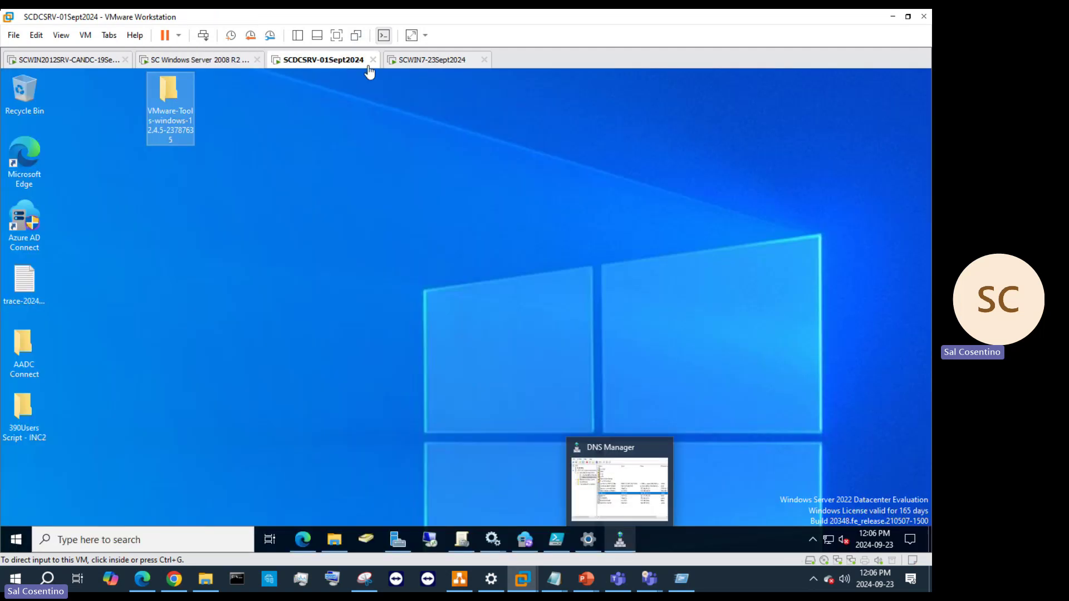
click(408, 62)
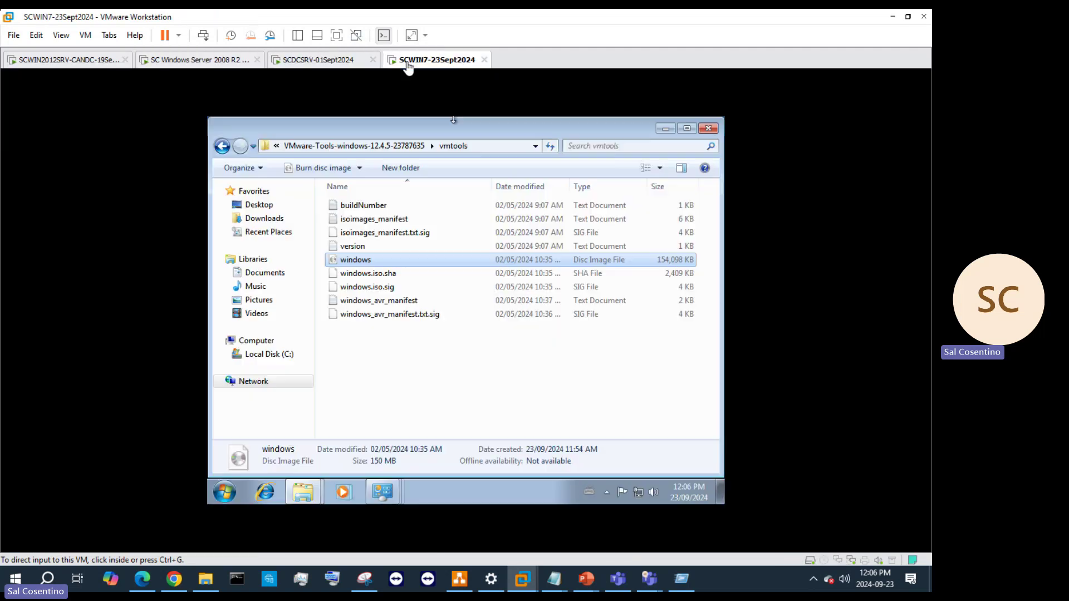
click(299, 58)
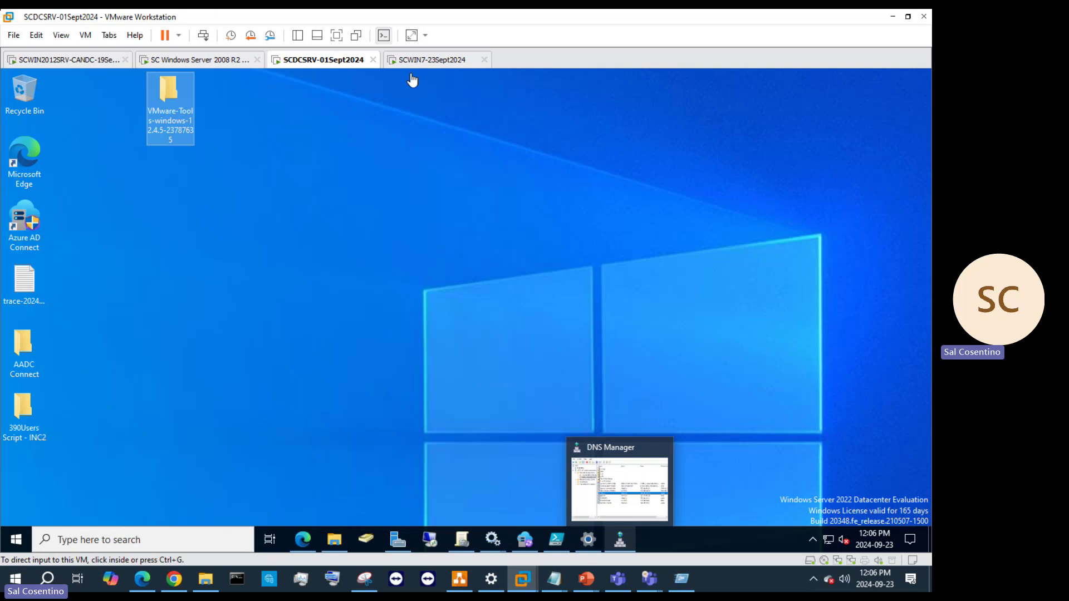
Return to SCWIN2012SRV-CANDC-19Sept2024 and examine its available virtual machine commands again
click(118, 59)
right_click(96, 60)
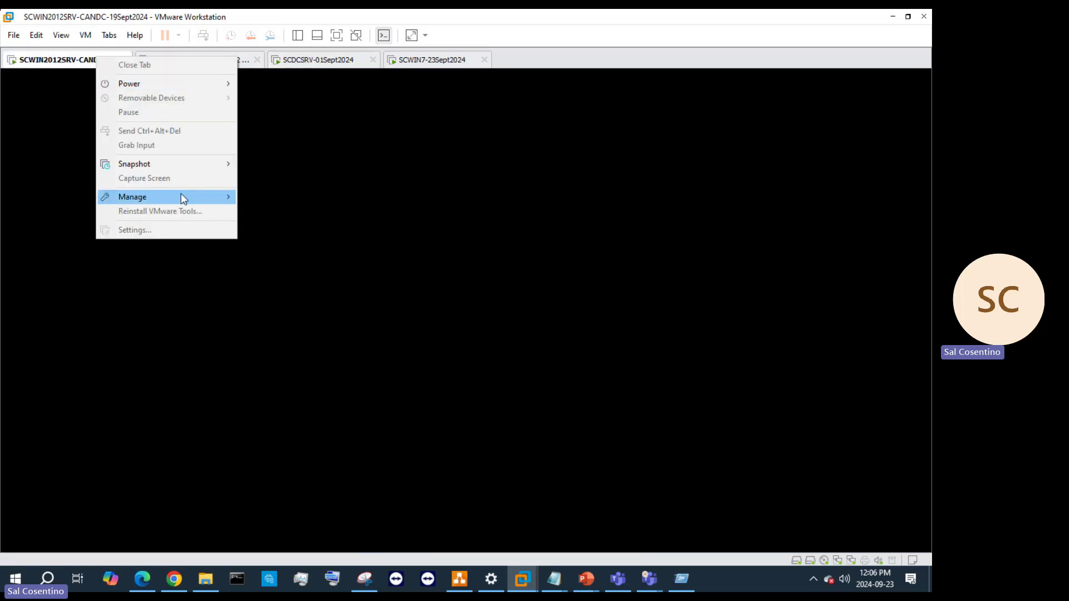
click(412, 207)
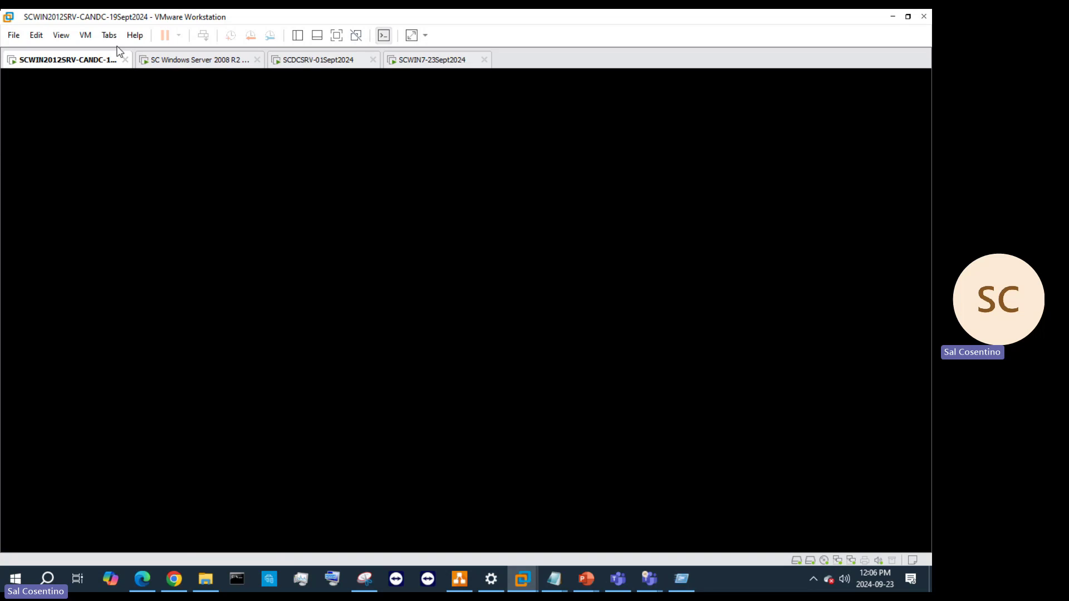
right_click(83, 61)
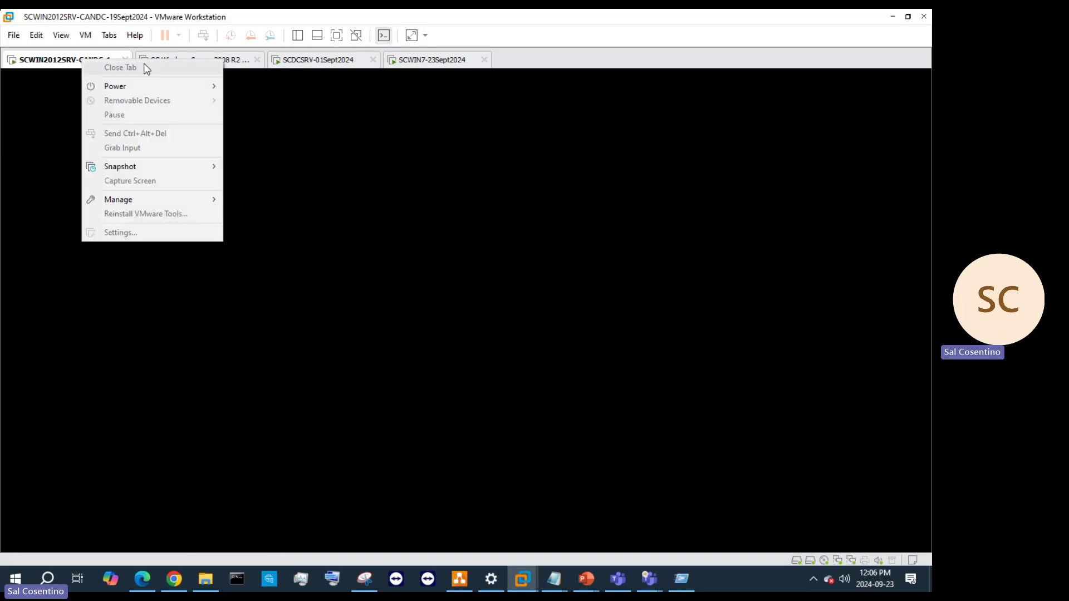
click(132, 55)
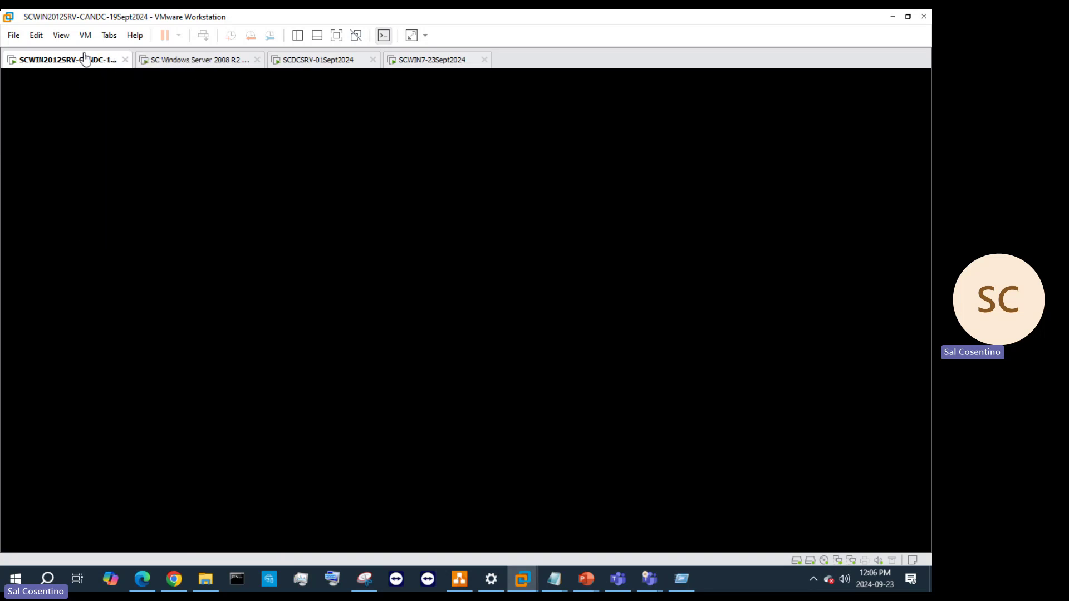
Show the virtual machine library, check the SC Windows Server 2008 R2 entry, and bring up the commands for the SCWIN2012SRV-CANDC-19Sept2024 entry
click(298, 35)
scroll(98, 279, down, 6)
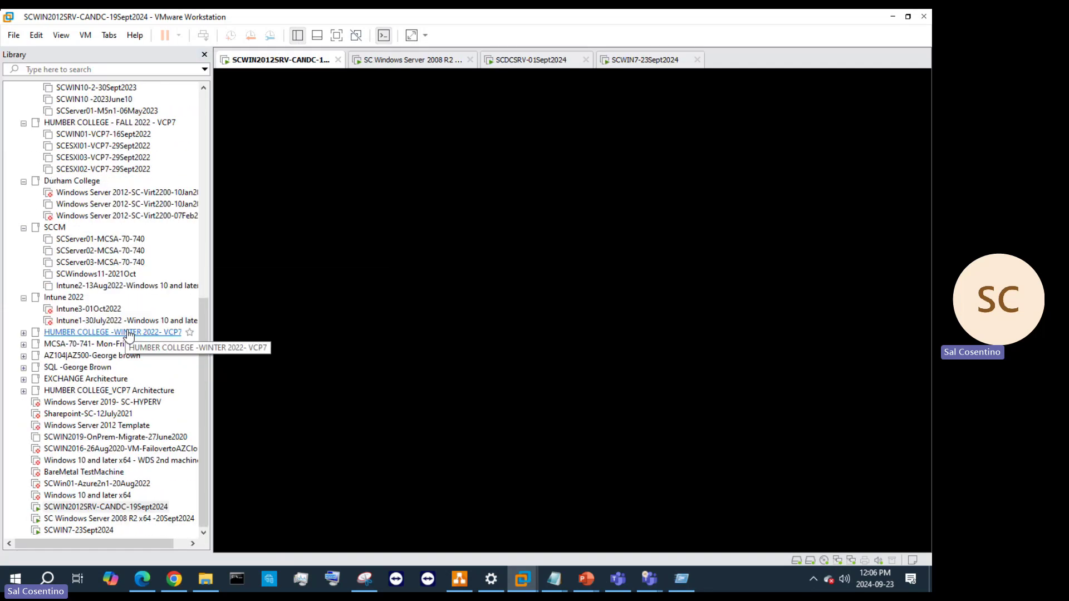
double_click(96, 519)
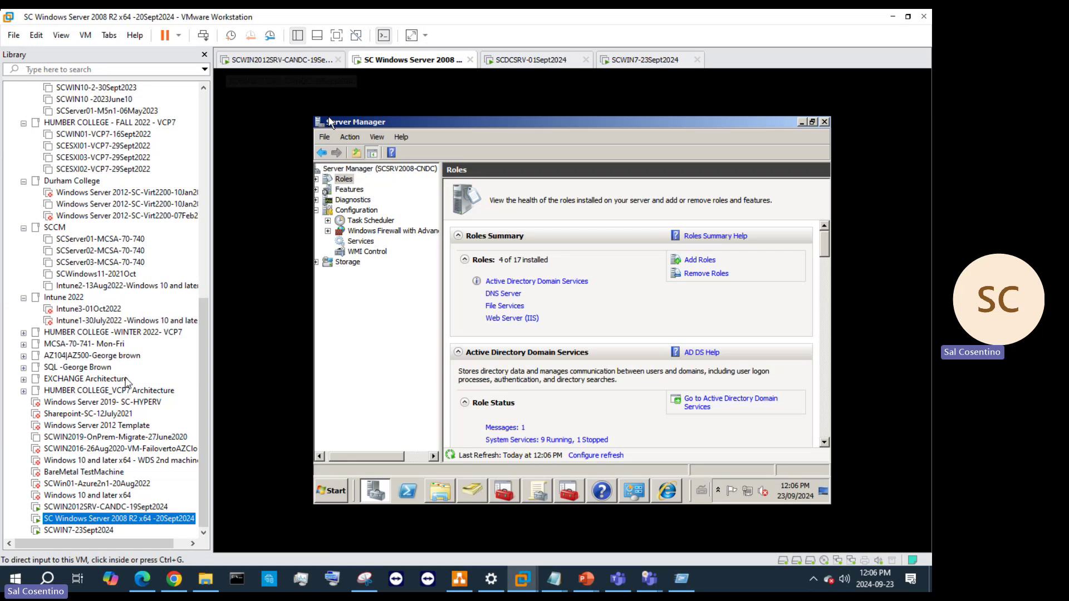
click(220, 63)
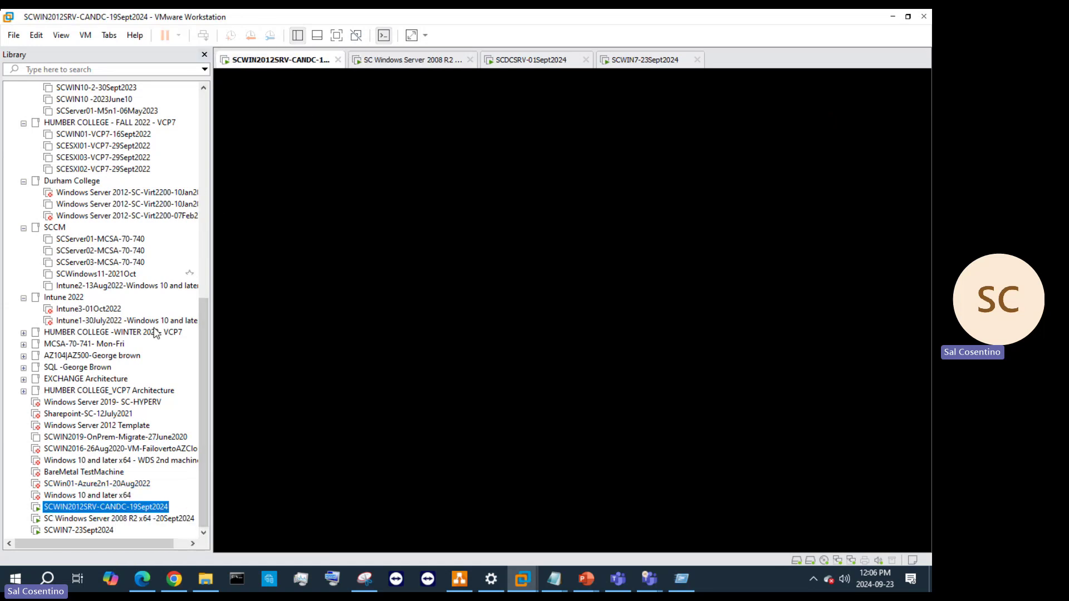
right_click(107, 508)
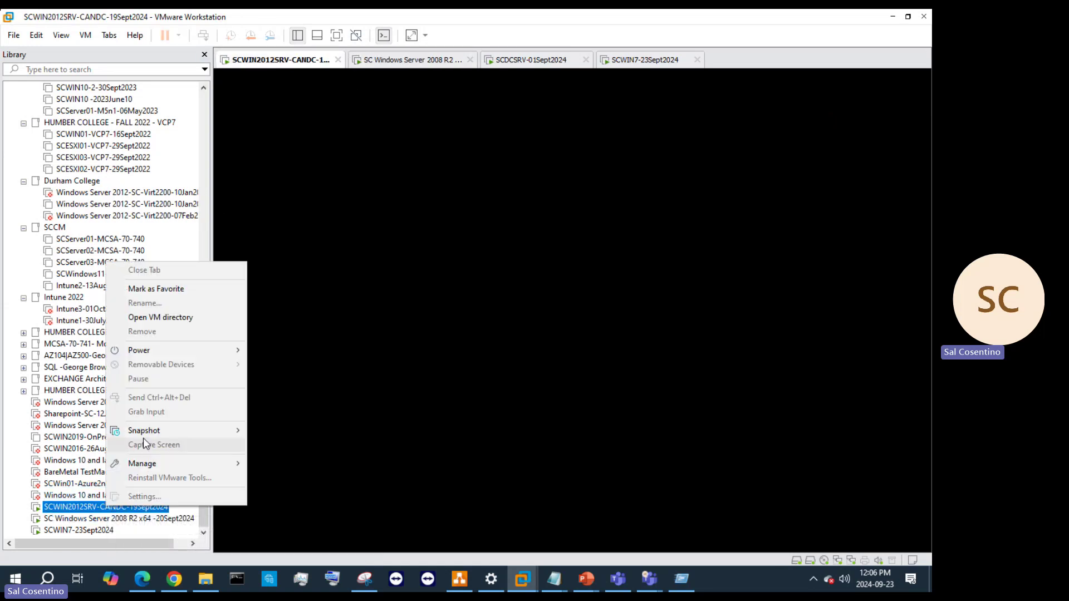
Open the directory of the SCWIN2012SRV-CANDC-19Sept2024 virtual machine and hide the Library pane
mouse_move(163, 348)
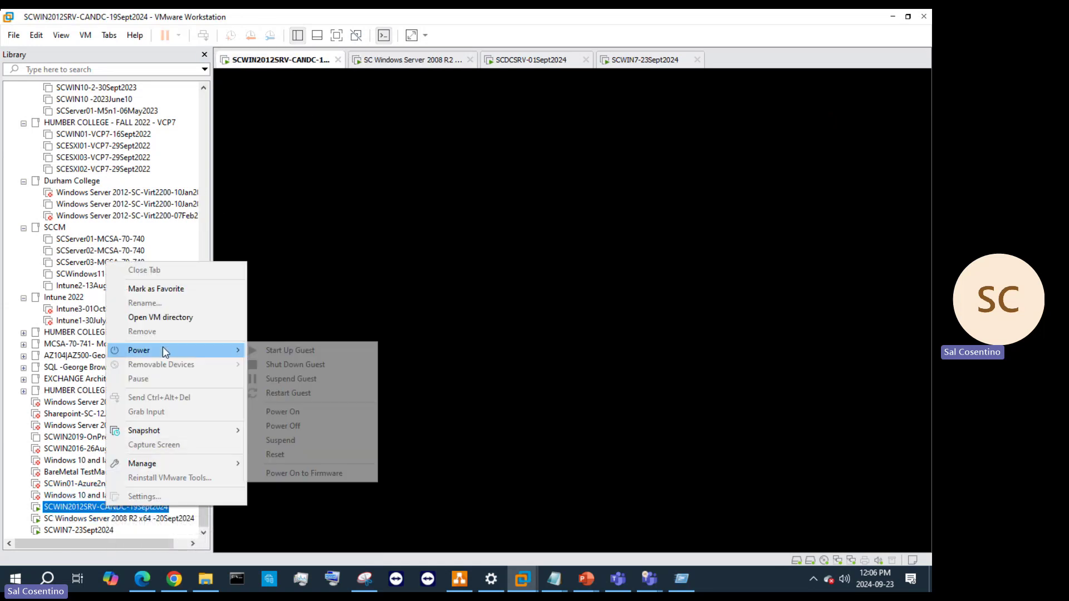
click(167, 317)
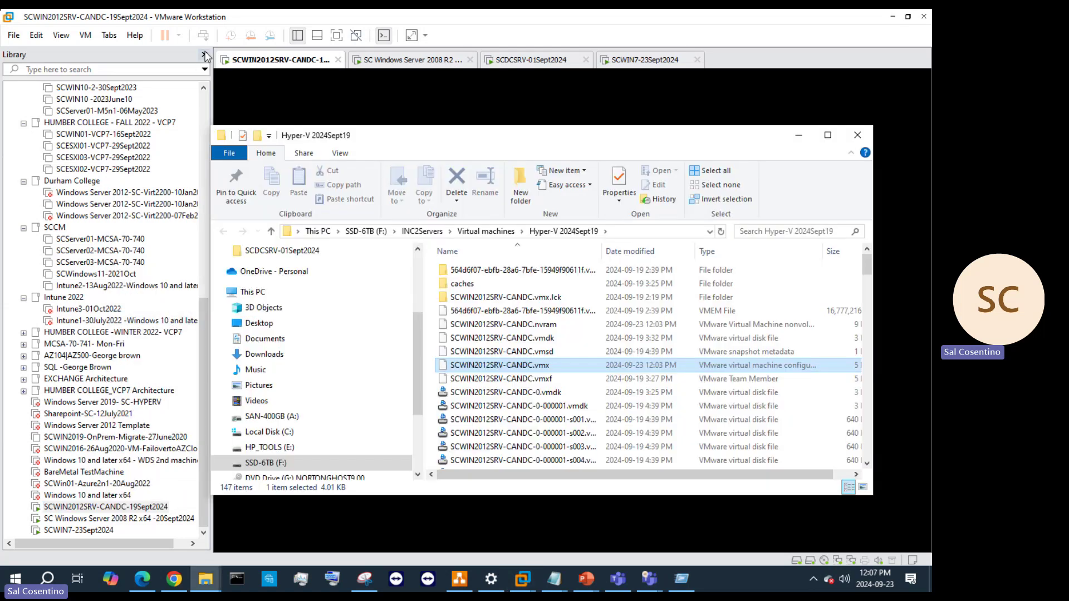
click(204, 55)
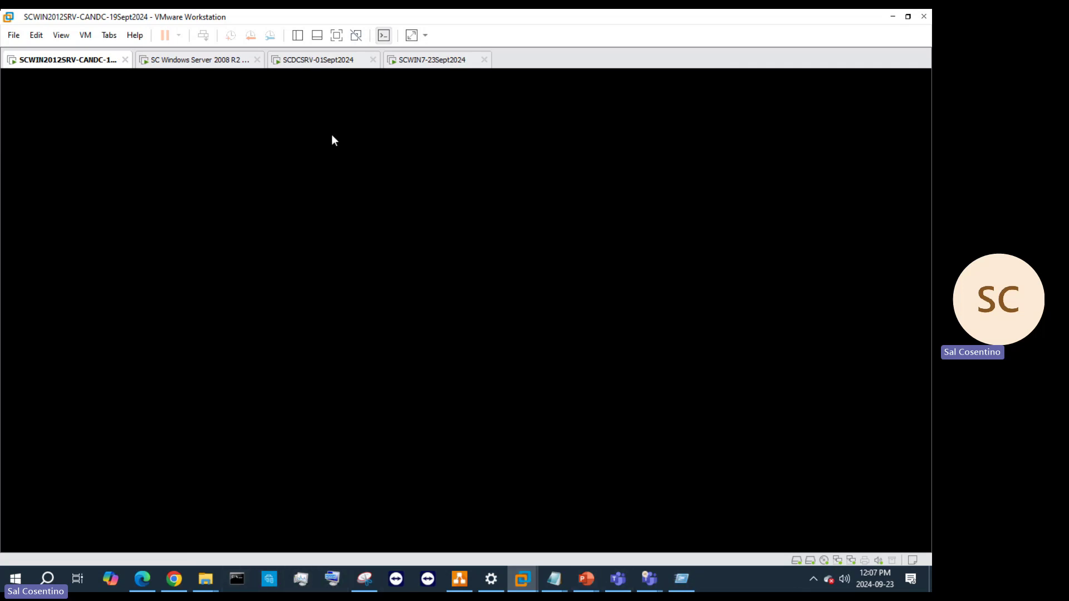
Check the SCWIN7-23Sept2024 and SCDCSRV-01Sept2024 consoles, then bring up the Hyper-V 2024Sept19 folder window again
click(411, 58)
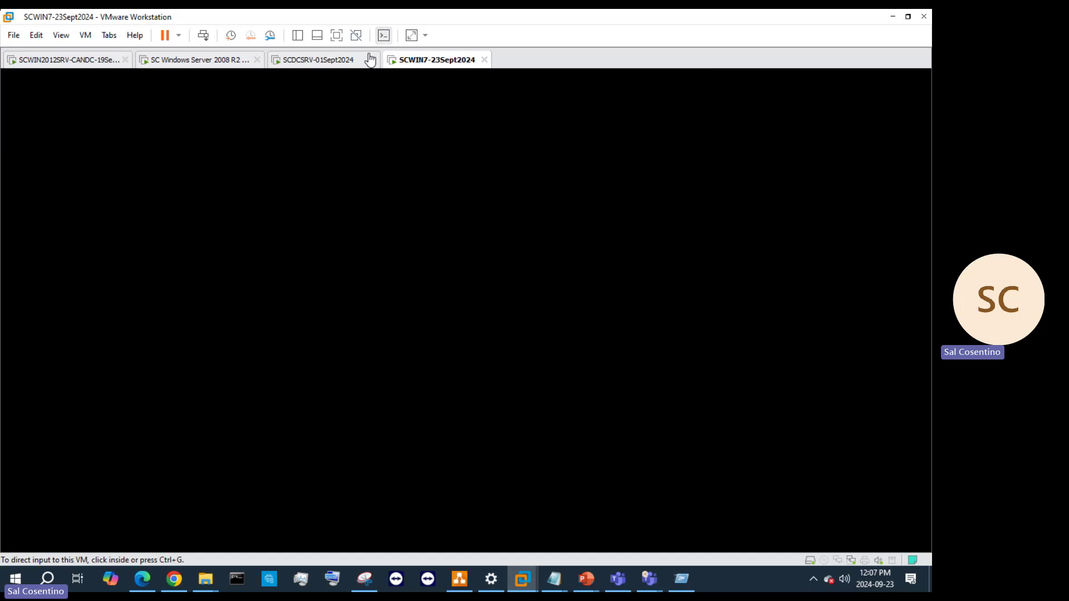
click(369, 60)
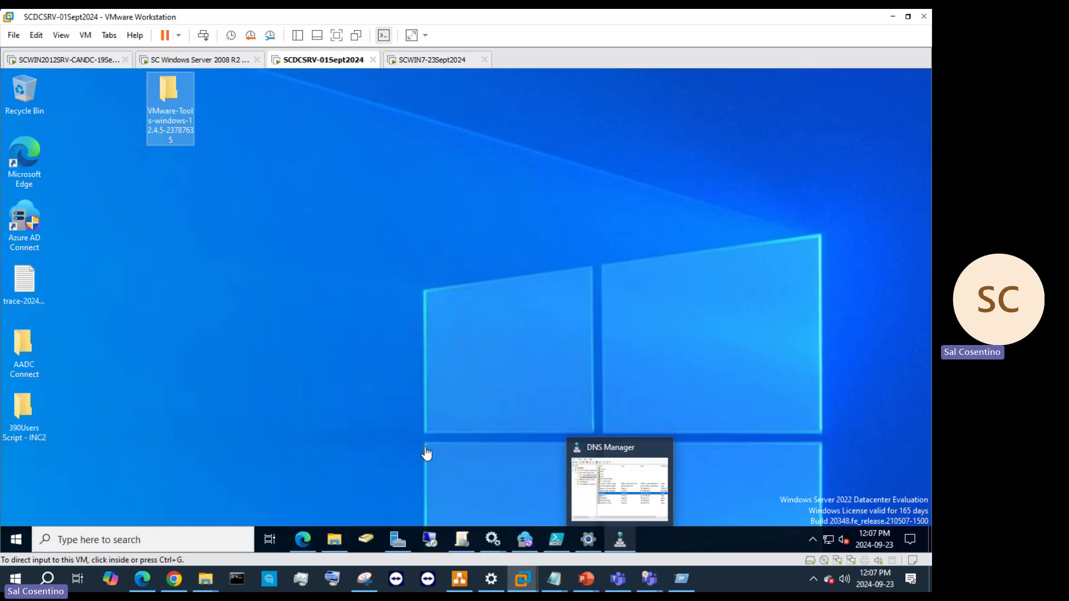
mouse_move(200, 582)
click(267, 545)
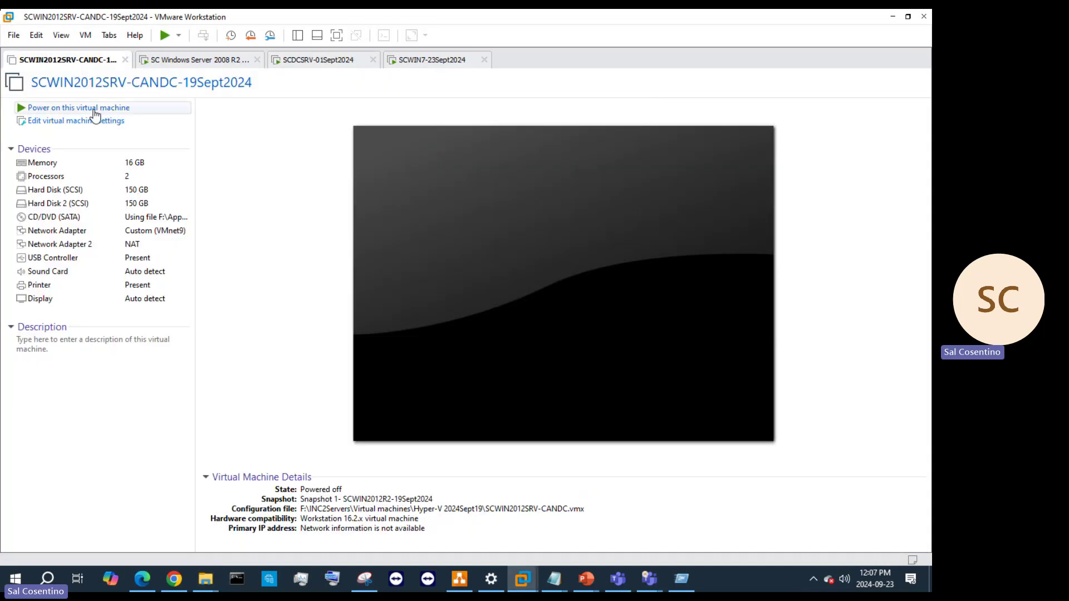
Enable Virtualize Intel VT-x/EPT or AMD-V/RVI in the processor settings of the SCWIN2012SRV-CANDC-19Sept2024 virtual machine
click(80, 121)
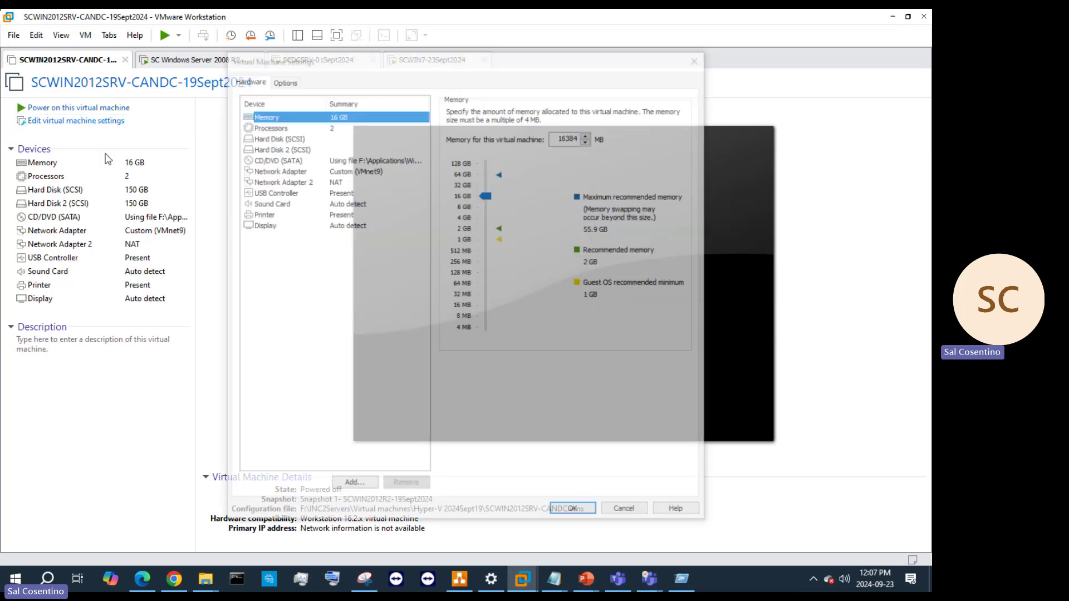
click(277, 127)
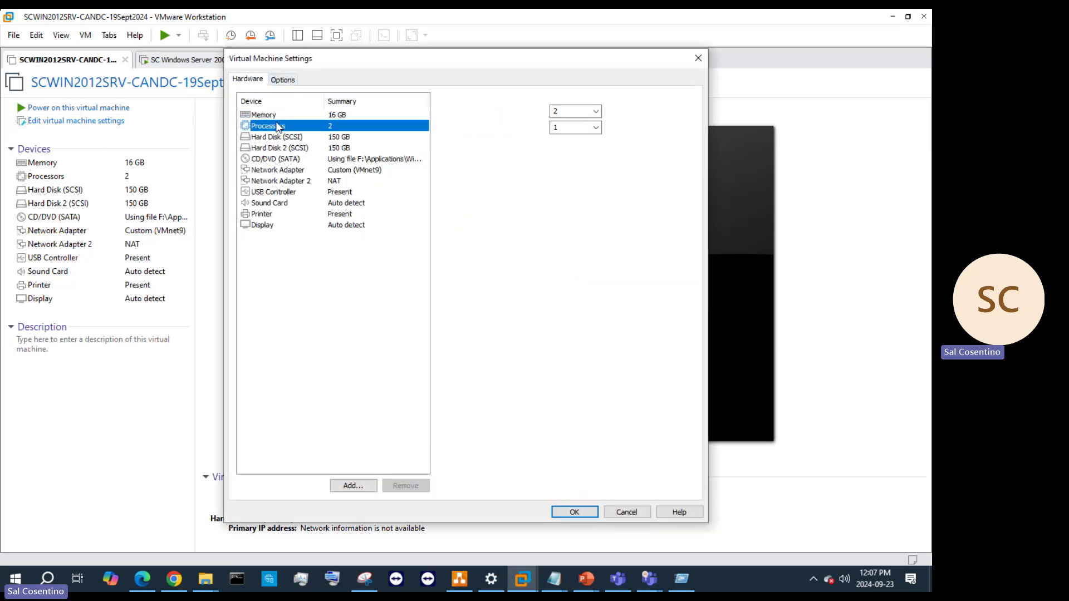
click(452, 175)
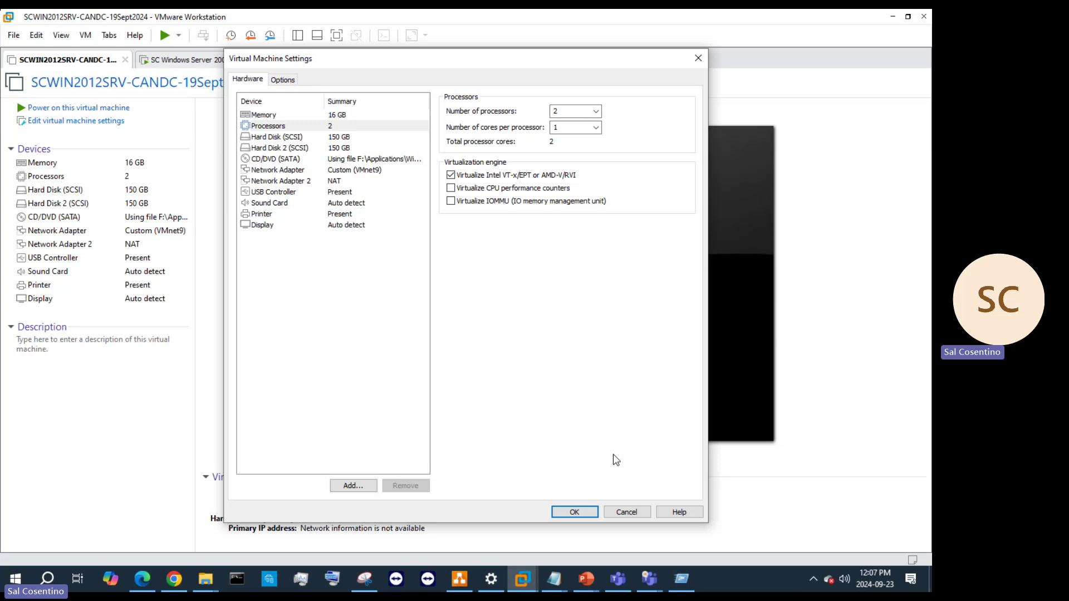
click(580, 512)
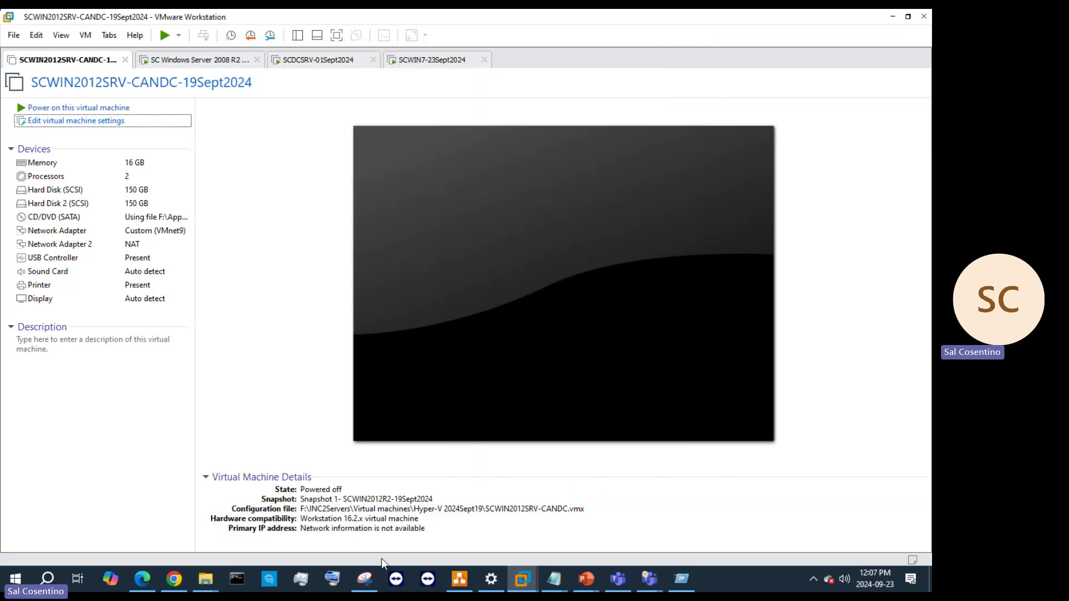
Open SCWIN2012SRV-CANDC.vmx from the Hyper-V 2024Sept19 folder in Notepad and examine the vhv.enable entry at its end
click(206, 579)
click(274, 530)
double_click(517, 338)
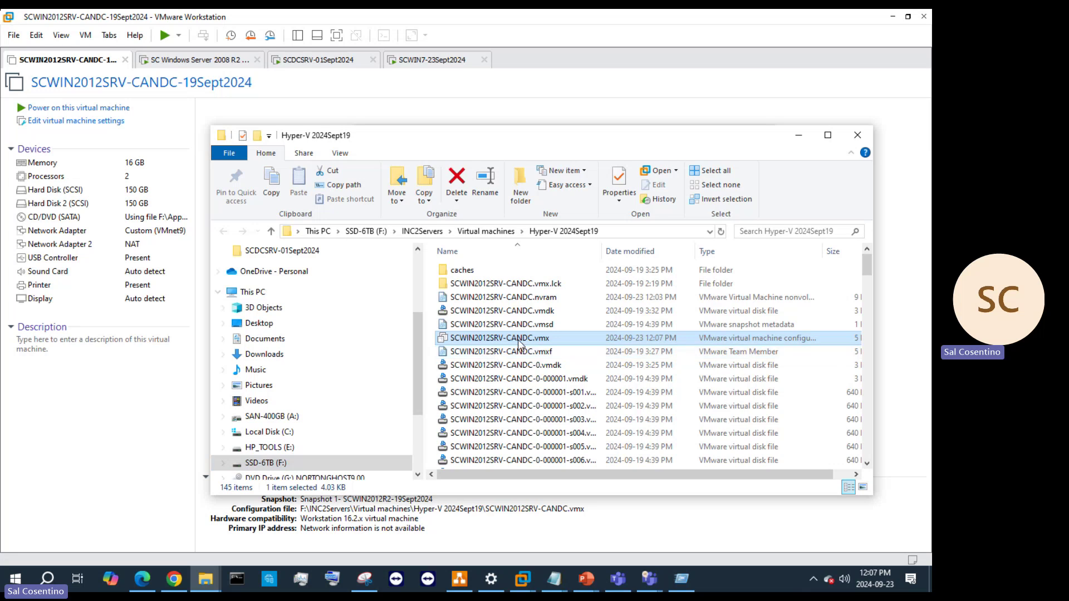
right_click(518, 338)
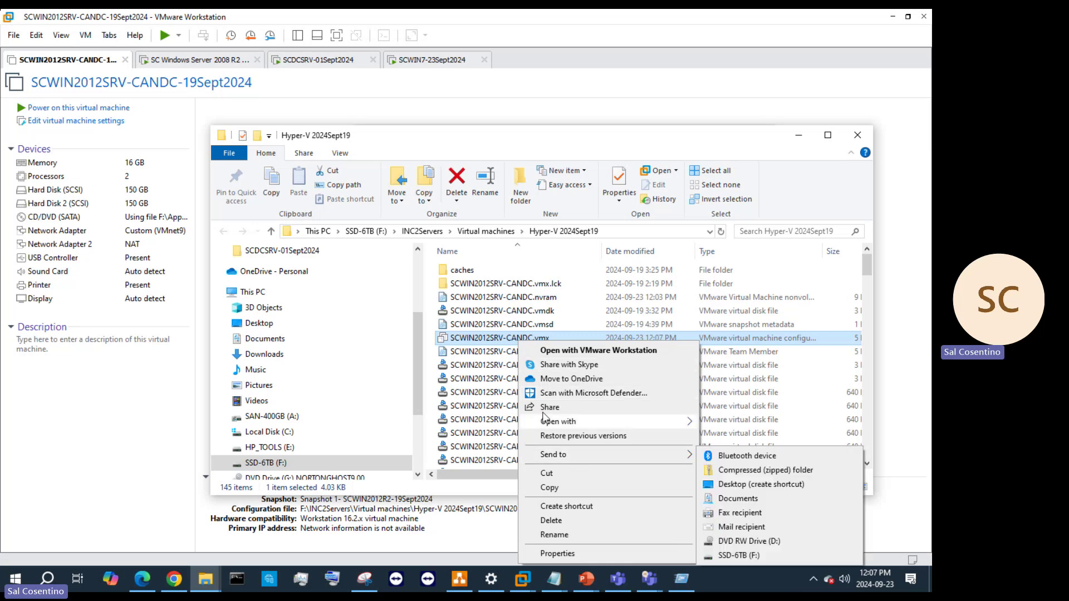
mouse_move(644, 427)
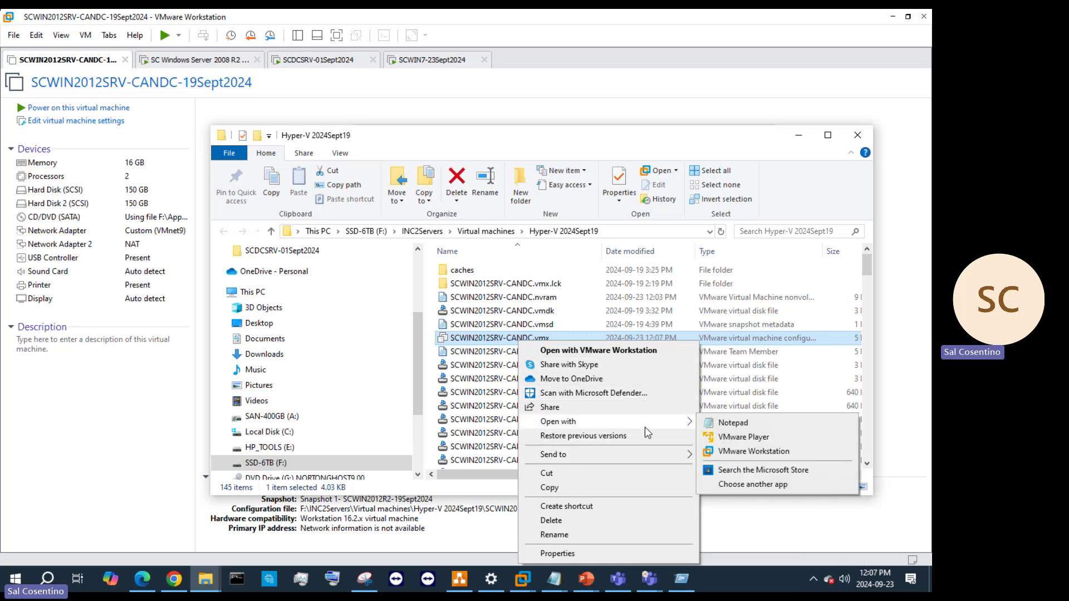
click(715, 426)
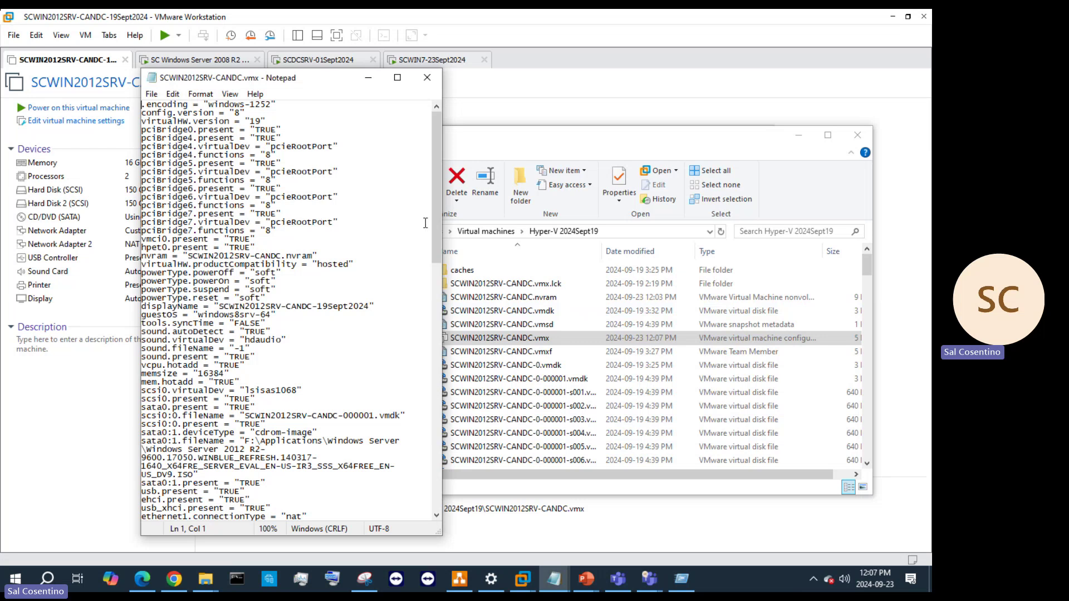
scroll(432, 262, down, 20)
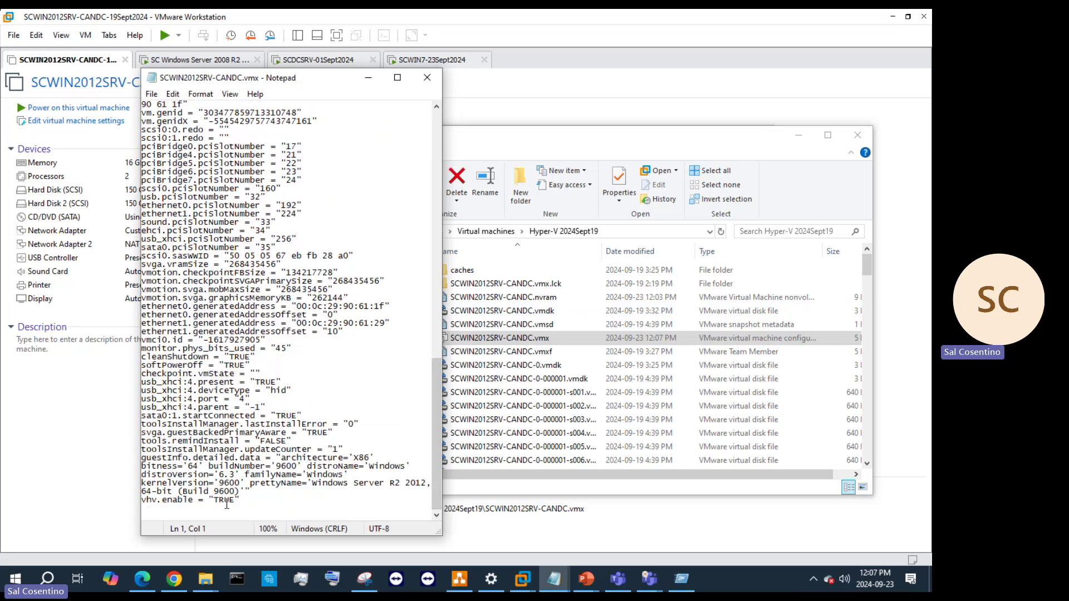
click(563, 141)
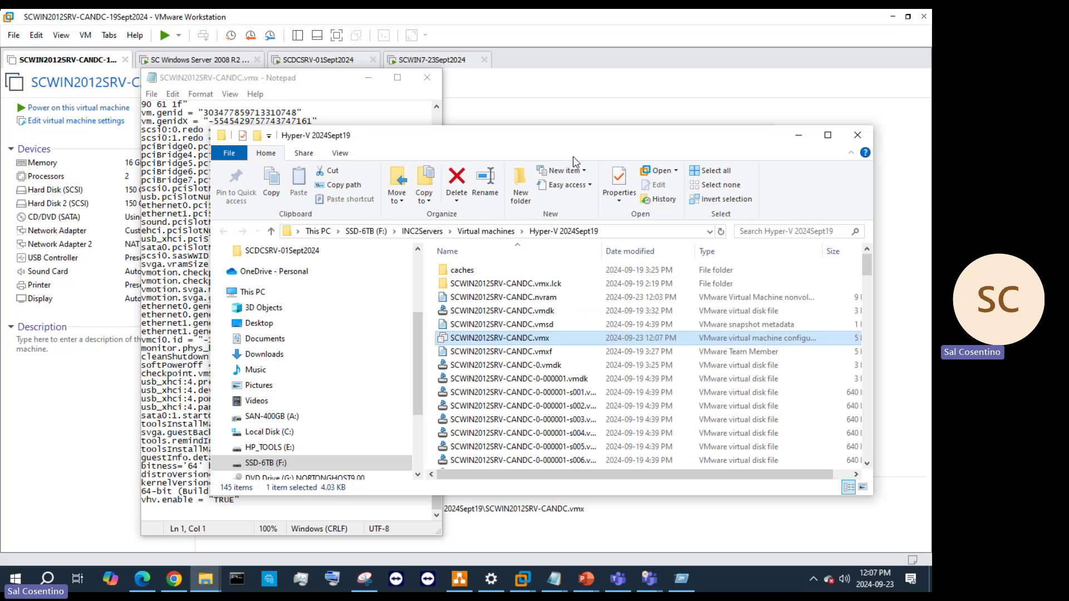
click(799, 135)
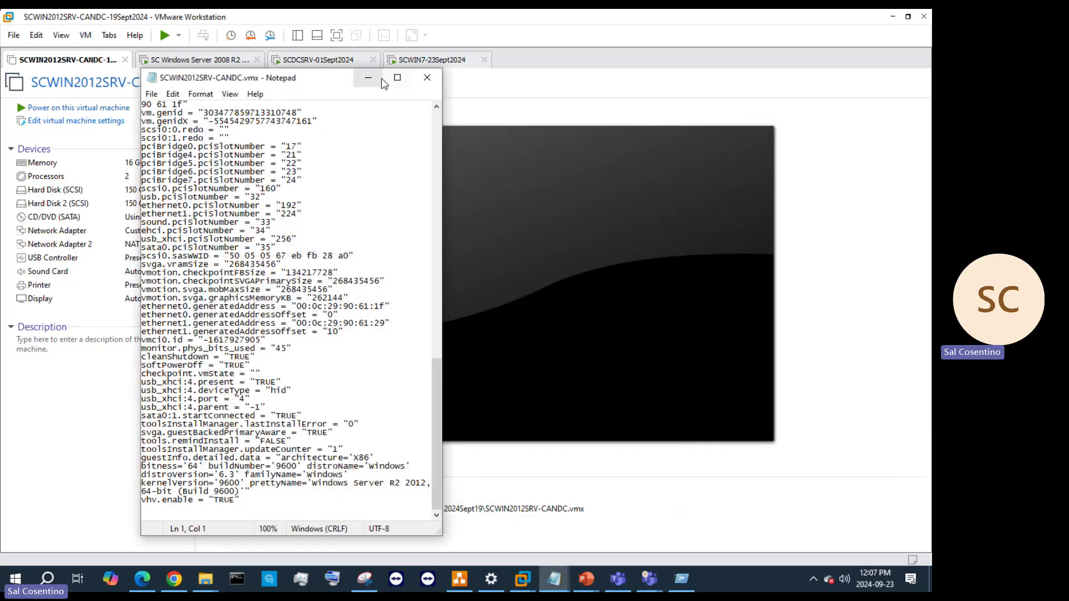
click(427, 77)
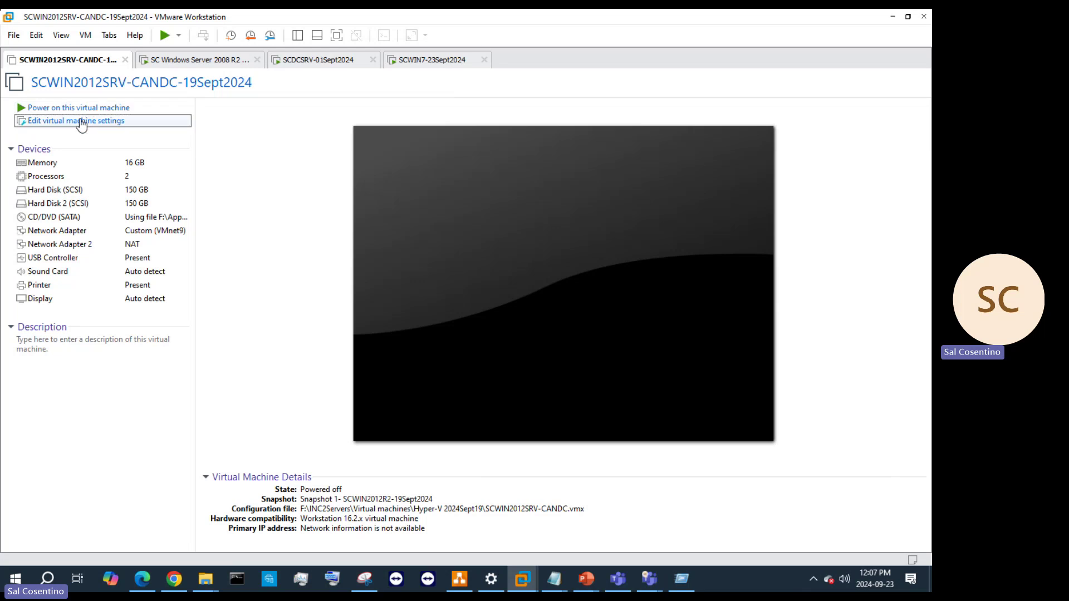
Recheck the processor virtualization settings of SCWIN2012SRV-CANDC-19Sept2024 and power on the virtual machine
click(118, 122)
click(319, 127)
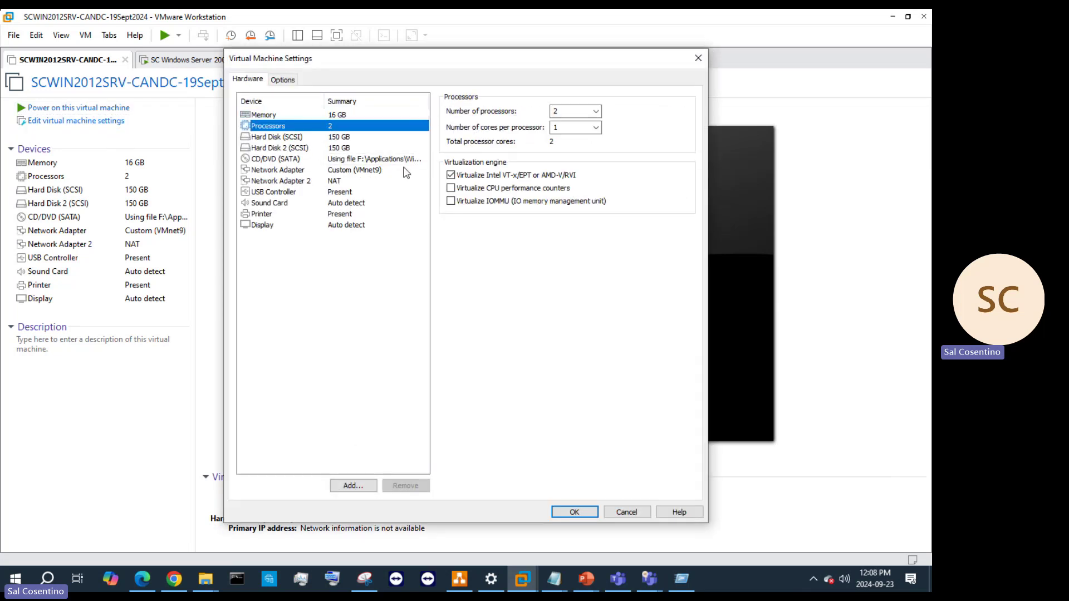
click(575, 512)
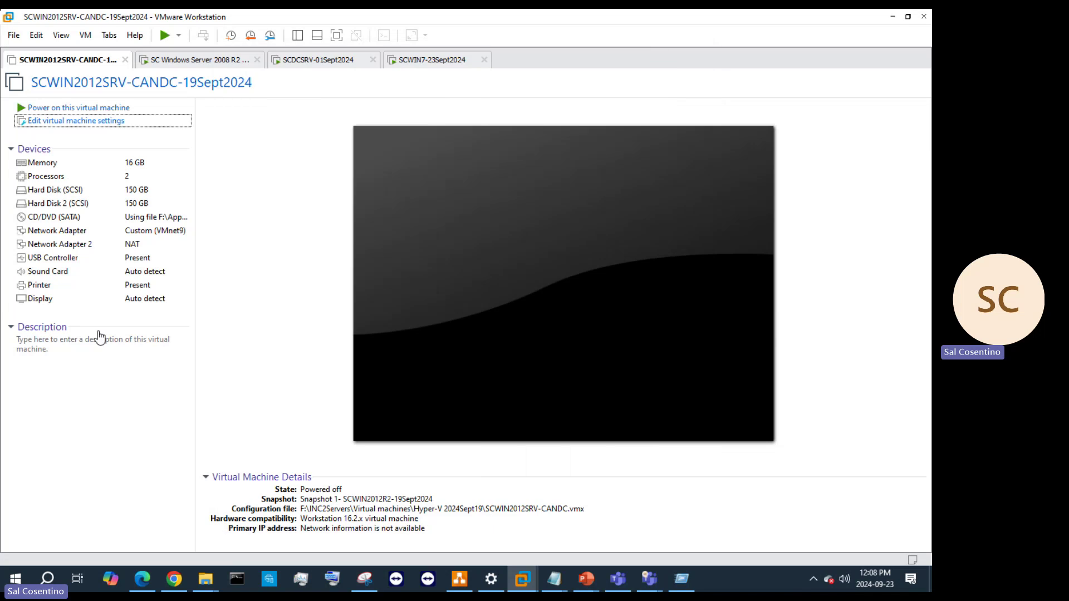
click(68, 108)
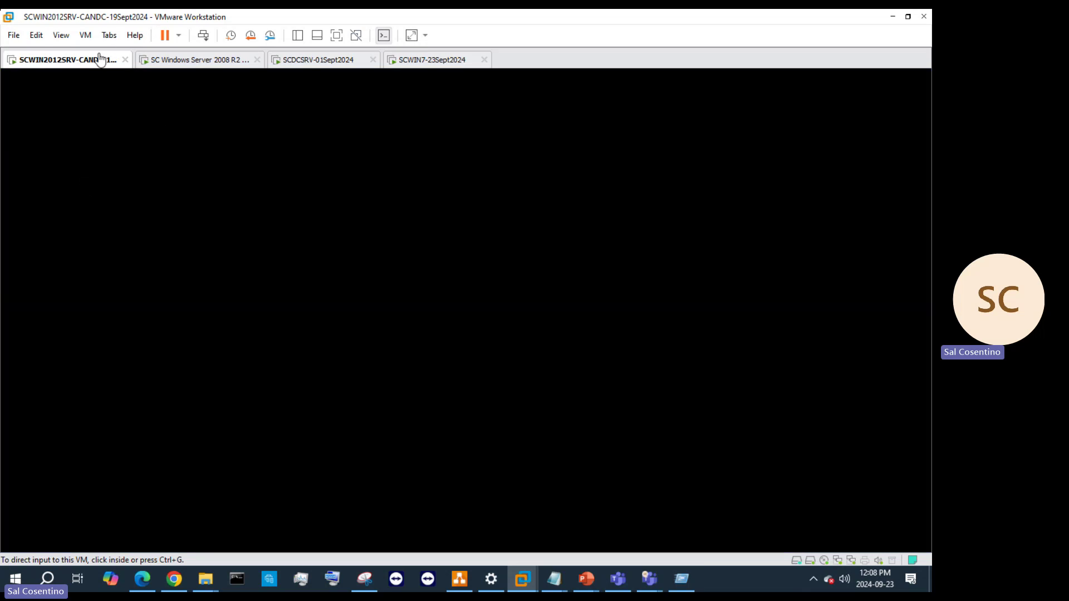
Look through the hardware and general options in the running SCWIN2012SRV-CANDC-19Sept2024 machine's settings, leaving them as they are
right_click(100, 59)
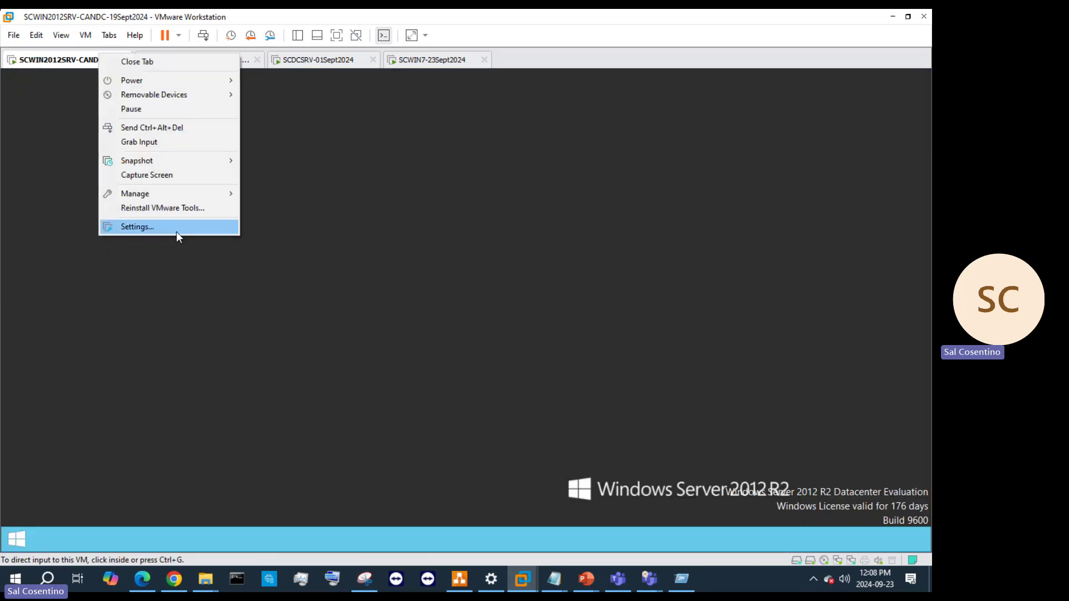
click(176, 232)
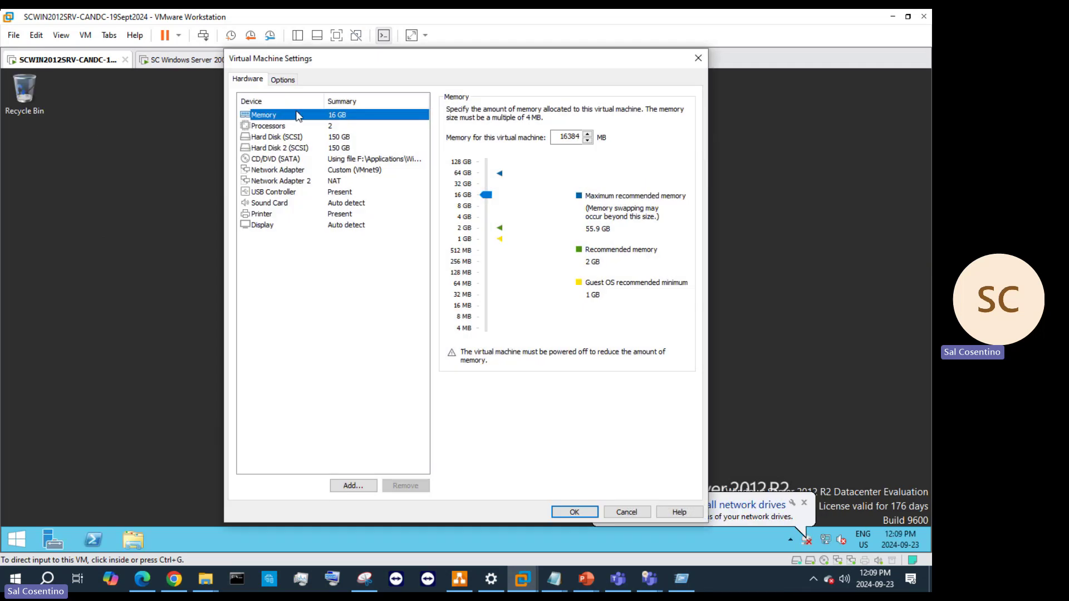
click(284, 82)
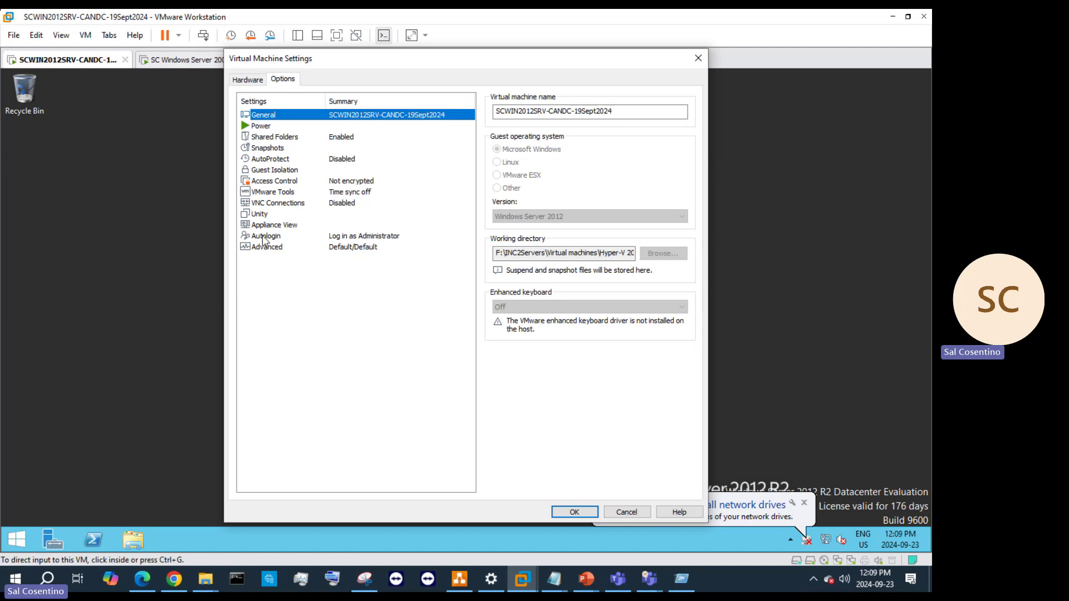
click(692, 65)
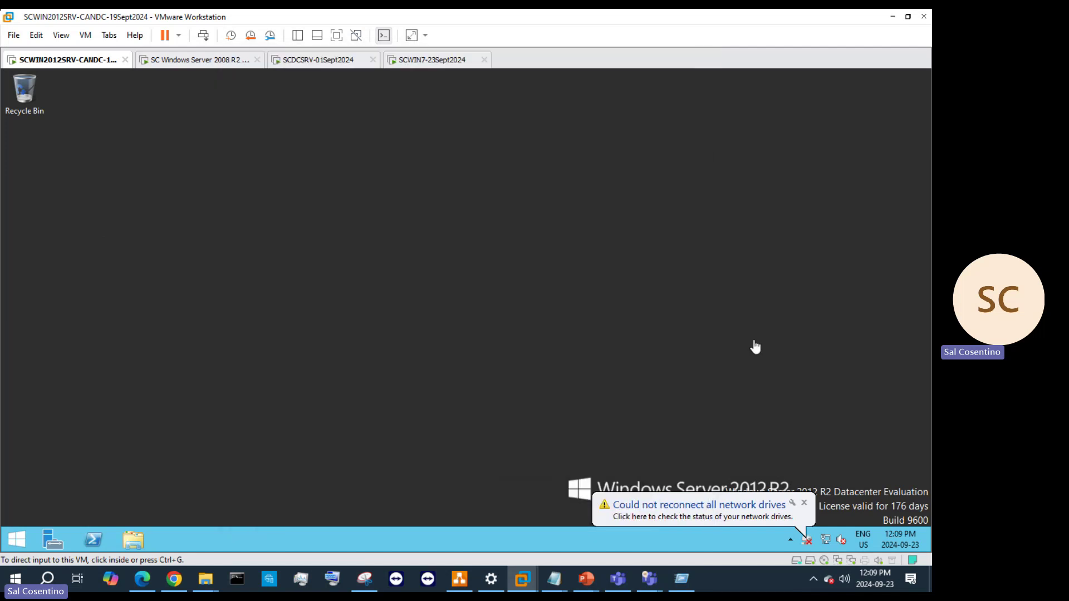
Dismiss the network drives notification and advance the Add Roles and Features Wizard to Server Roles, using role-based installation on server SCSRV-CDC-HYPV
click(808, 504)
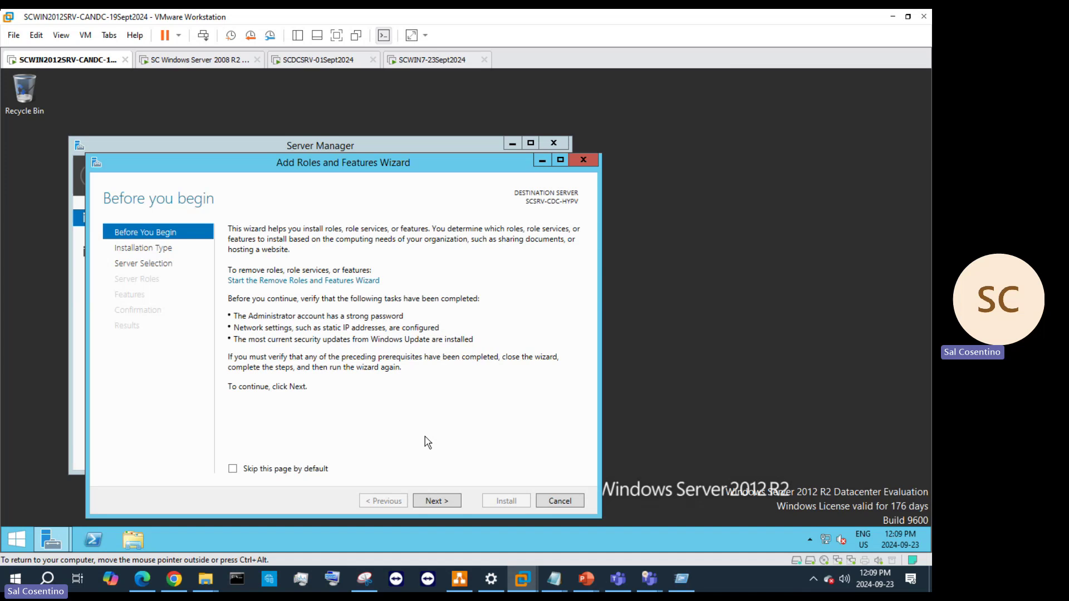
click(432, 501)
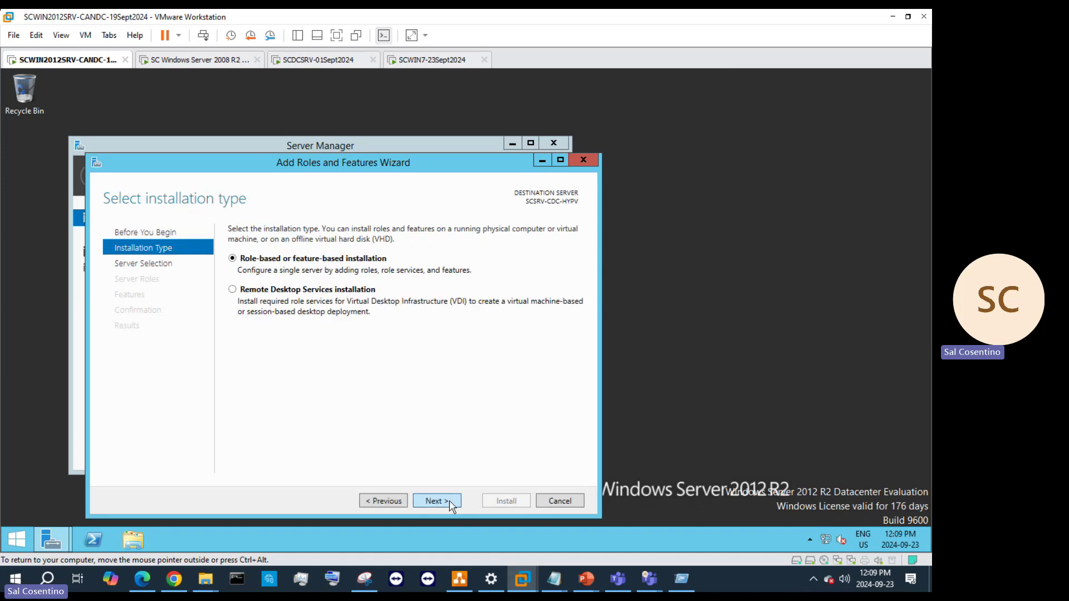
click(446, 503)
click(442, 501)
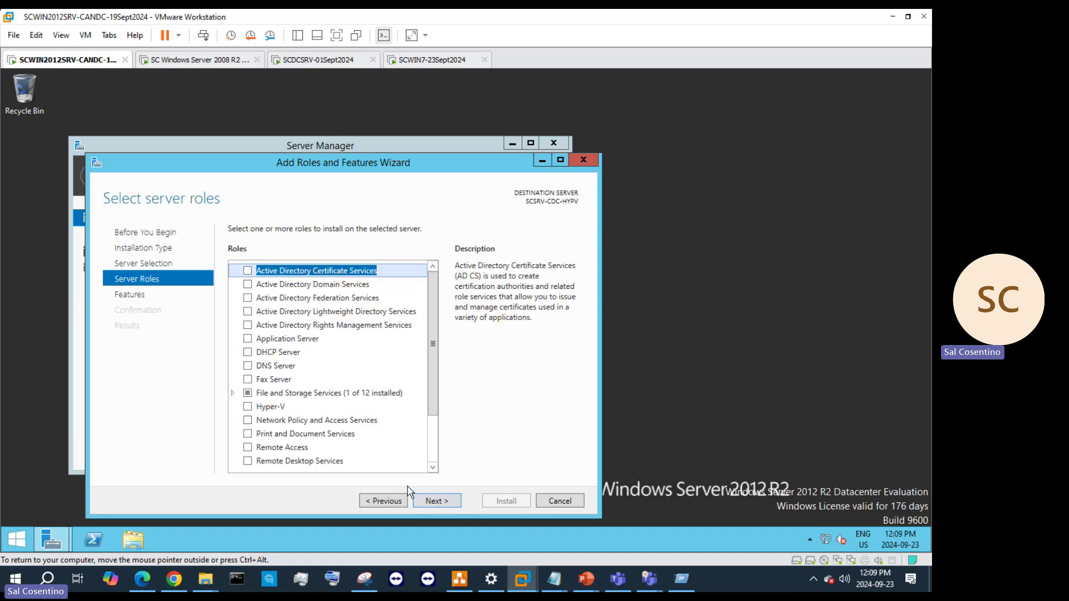
click(380, 504)
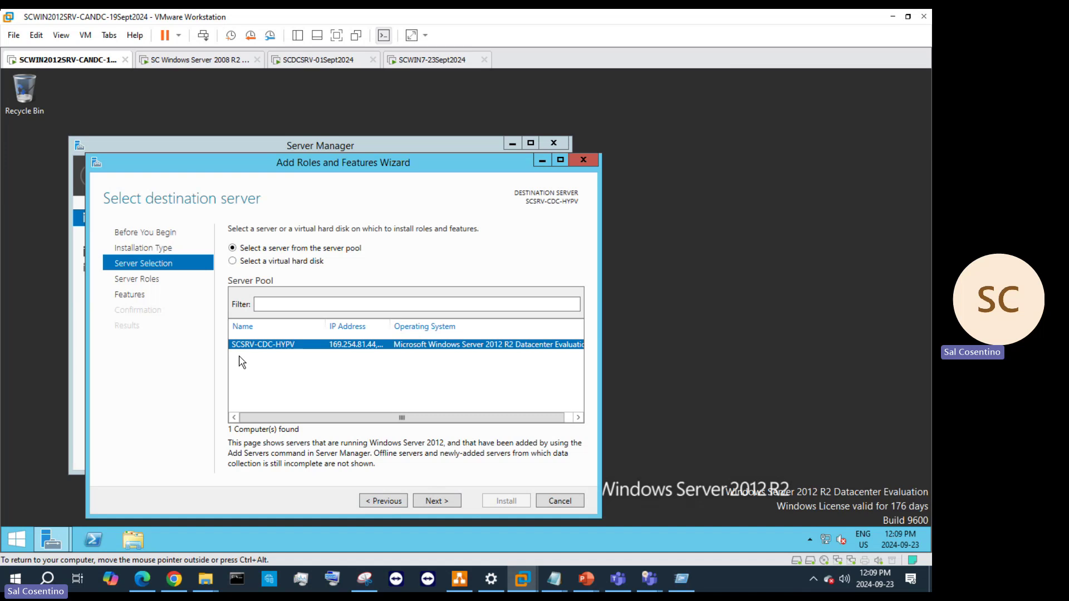
click(437, 501)
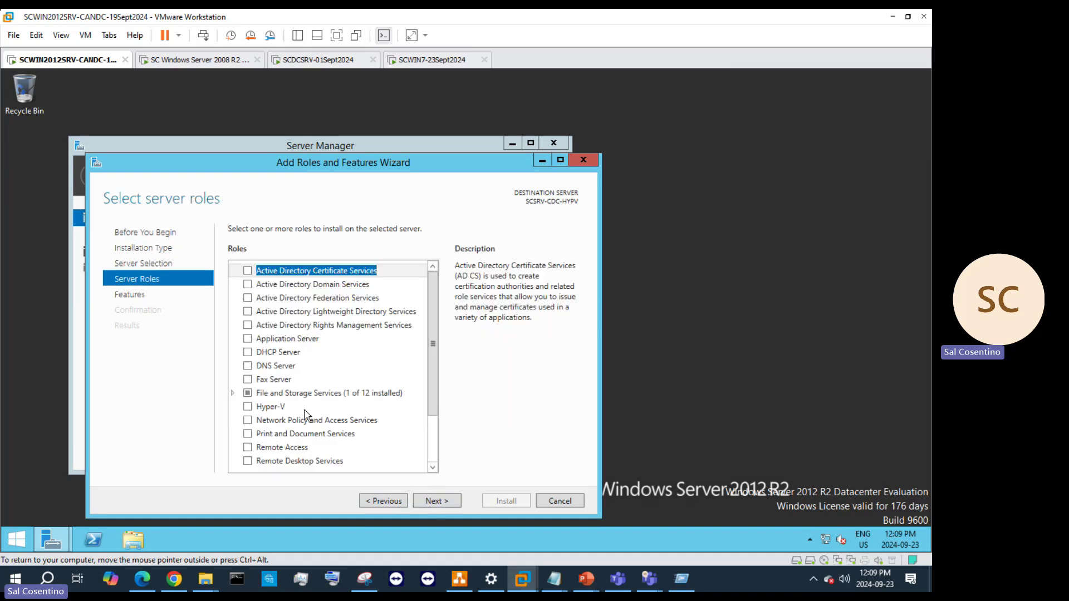
Try to add the Hyper-V role with its management tools, and dismiss the validation results
click(249, 407)
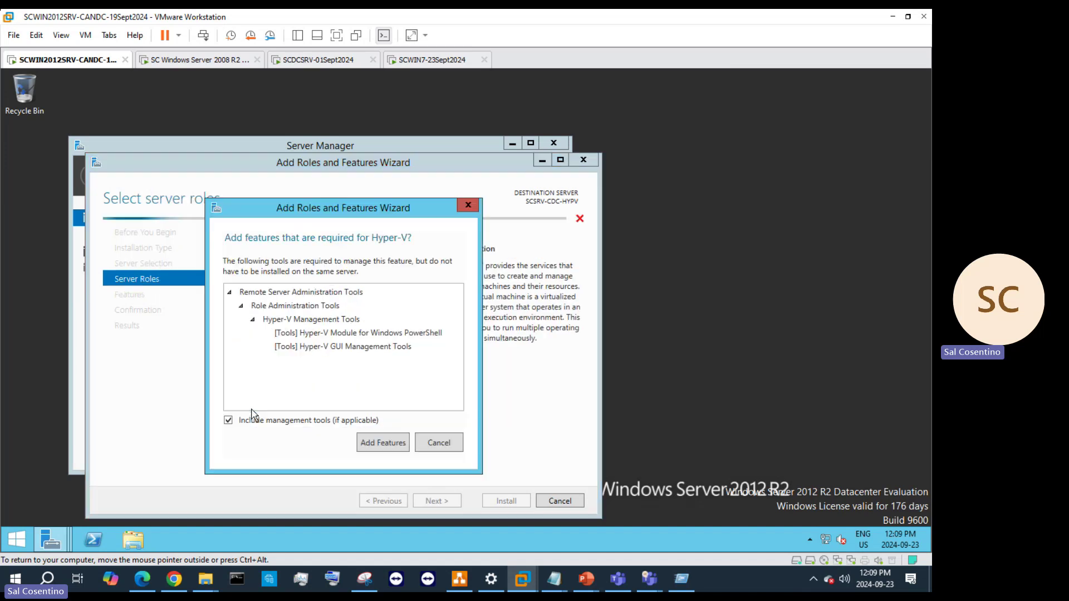
click(383, 443)
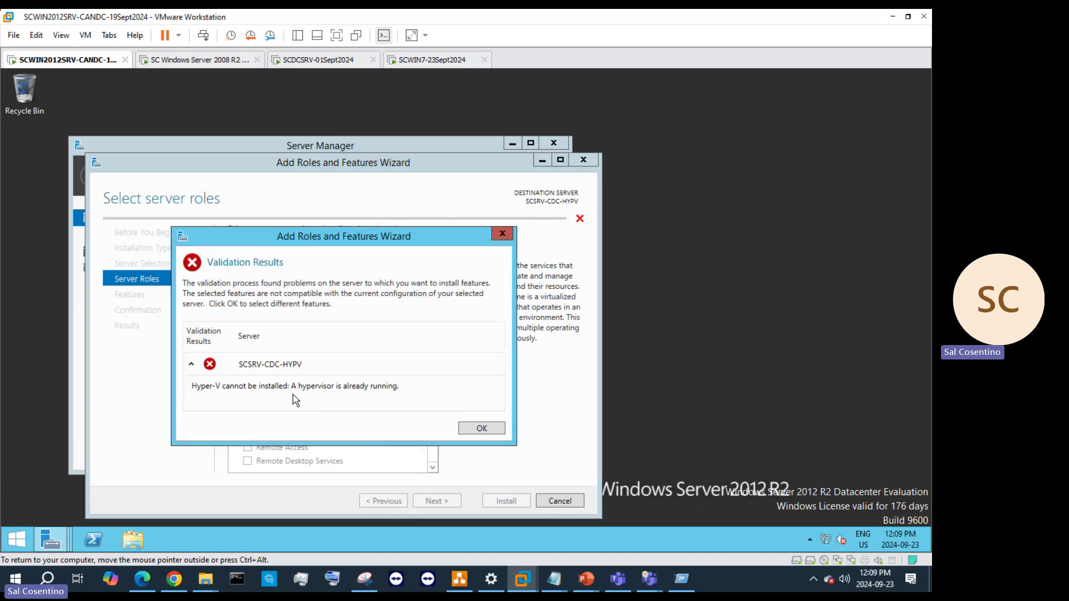
click(504, 234)
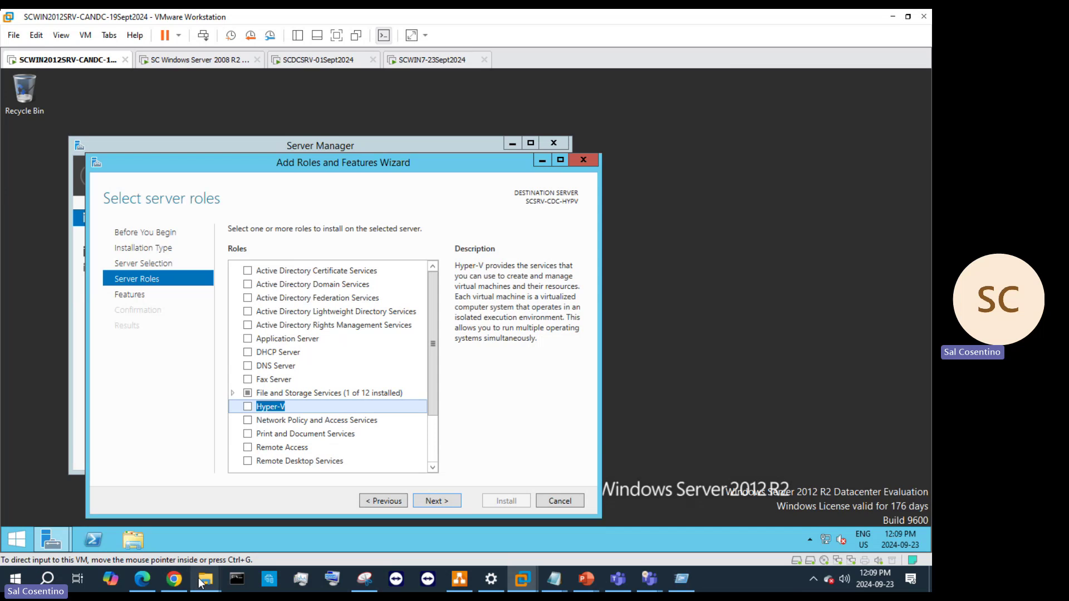
Bring up the SCWIN2012SRV-CANDC.vmx file already open in Notepad and widen its window to show the full lines
mouse_move(200, 582)
click(273, 534)
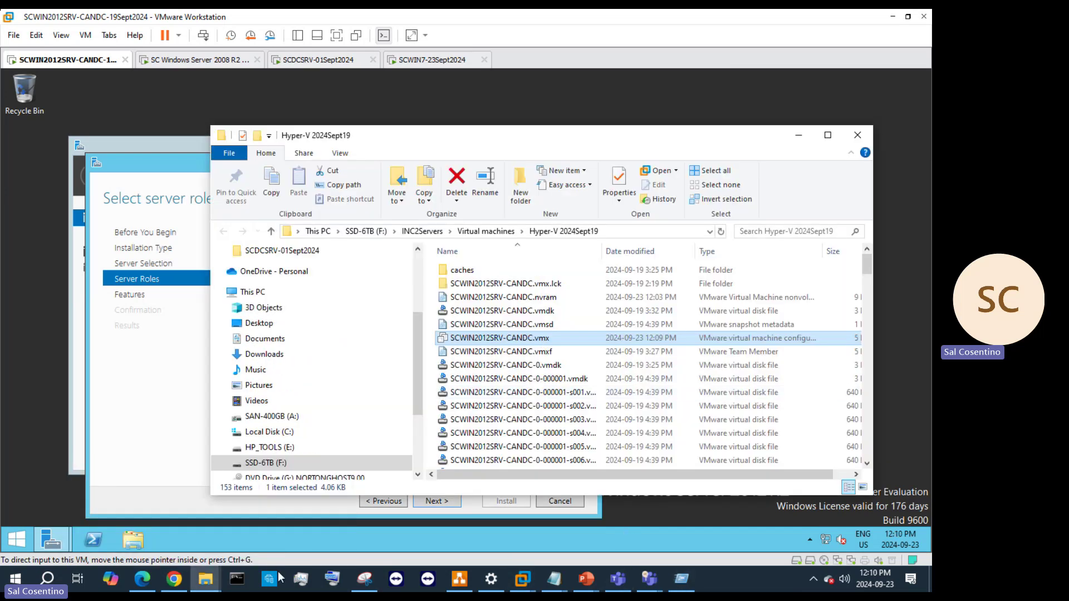
click(554, 579)
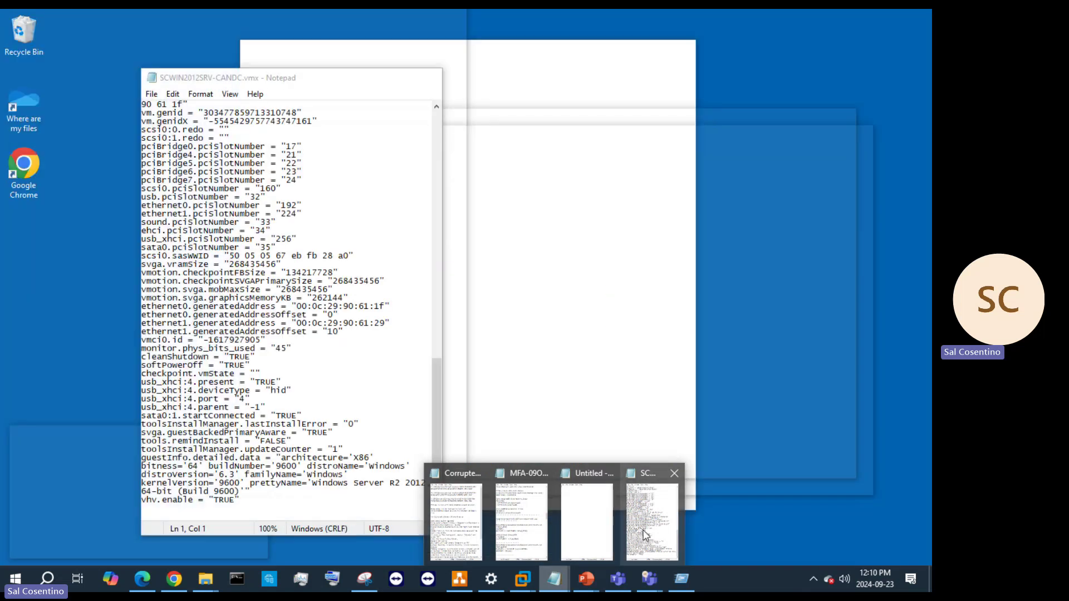
click(652, 523)
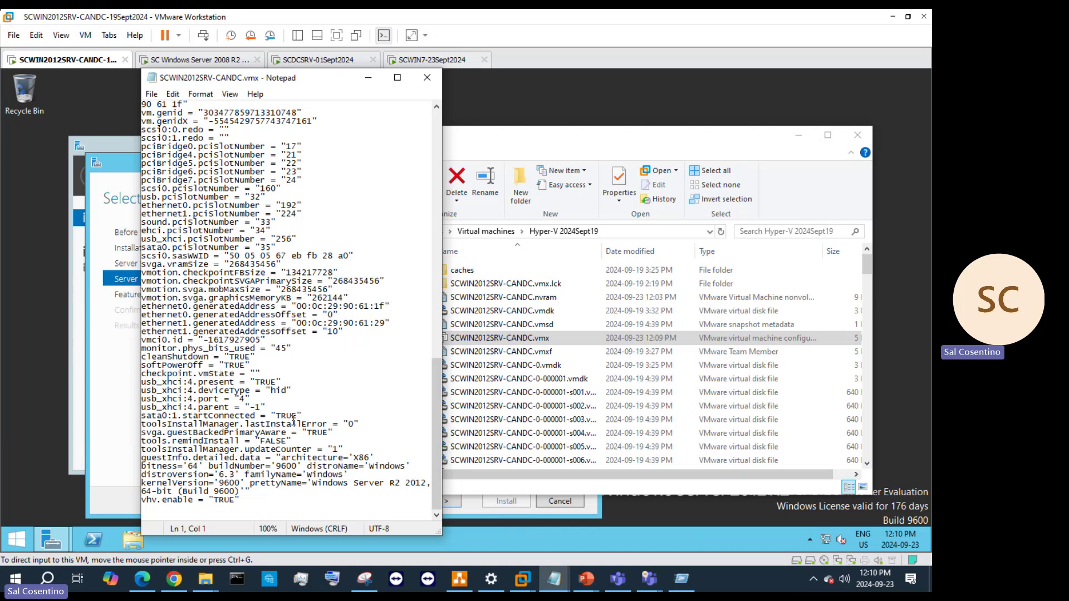
drag(442, 349, 654, 451)
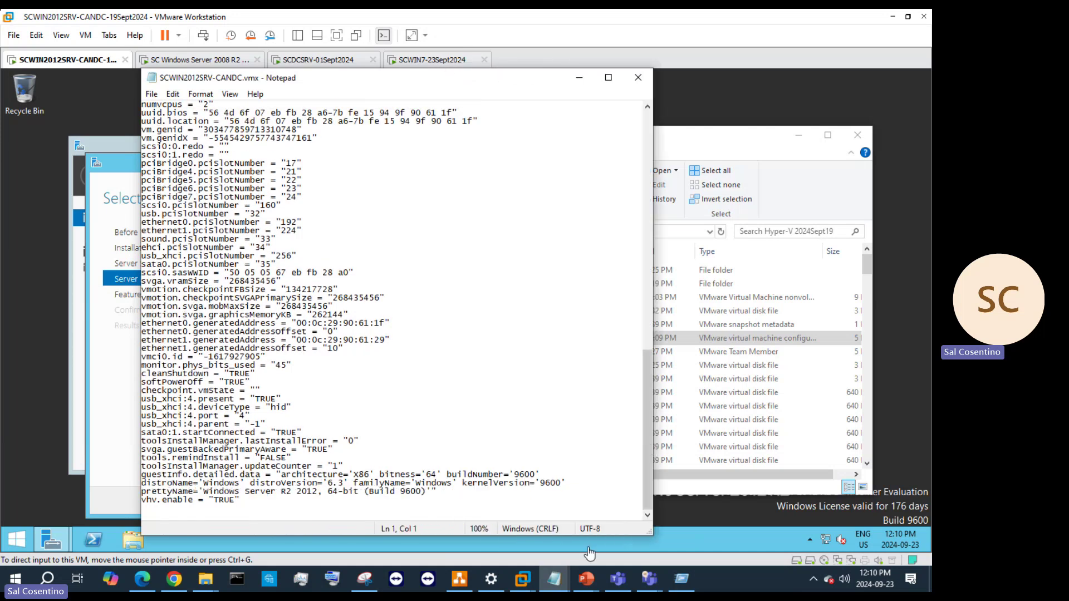
Copy the hypervisor.cpuid.v0, mce.enable and vhu.enable lines from the Editing .VMX file slide in PowerPoint and append them to SCWIN2012SRV-CANDC.vmx in Notepad
mouse_move(589, 572)
click(738, 529)
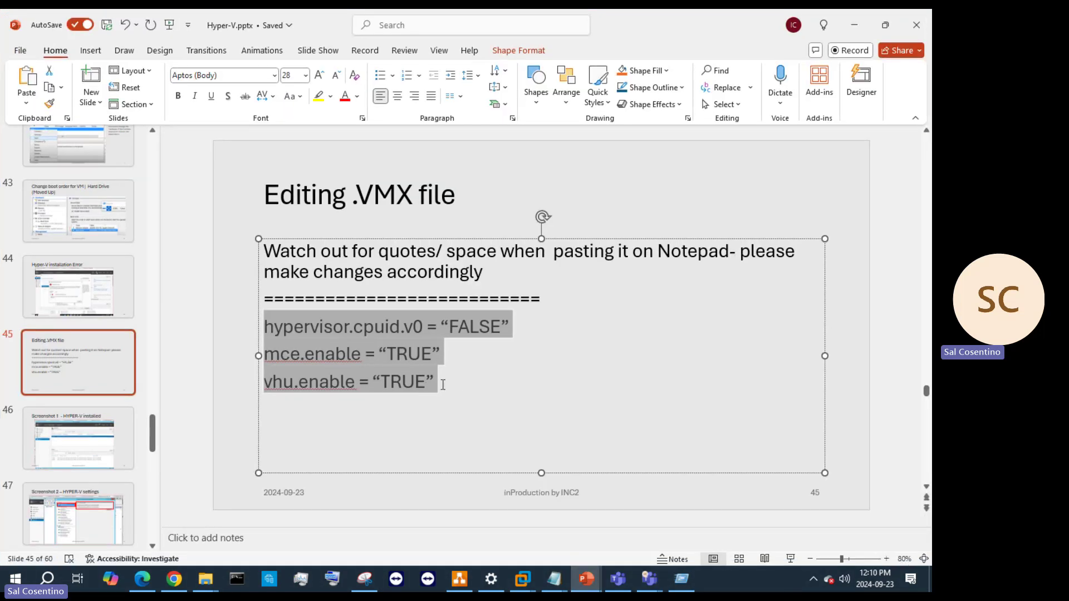
click(443, 384)
drag(443, 384, 263, 324)
click(853, 28)
click(189, 512)
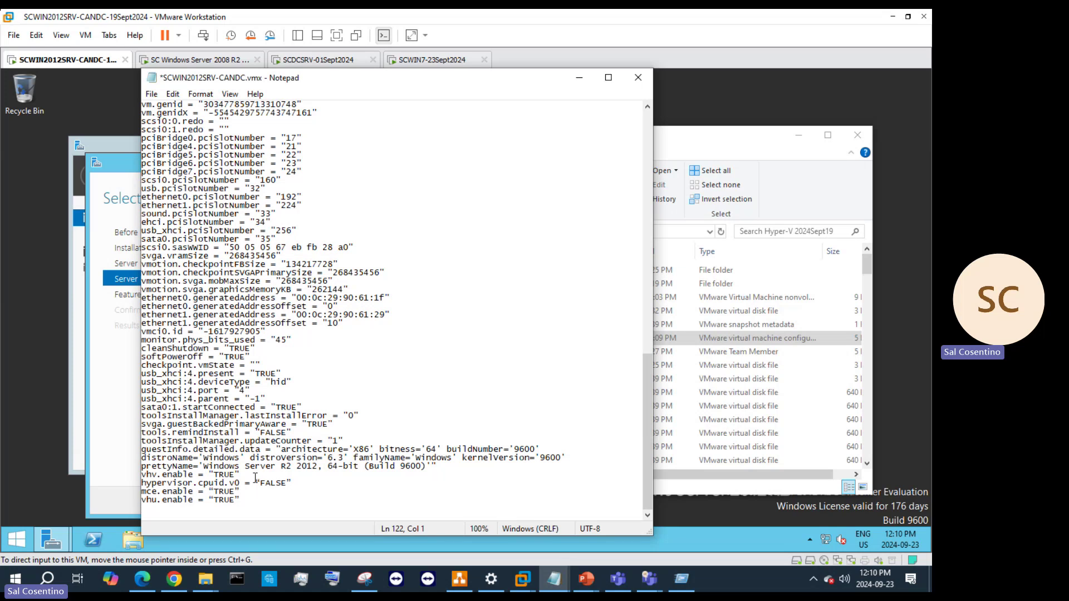
Save SCWIN2012SRV-CANDC.vmx, and close its Notepad window and the Hyper-V 2024Sept19 folder
click(151, 94)
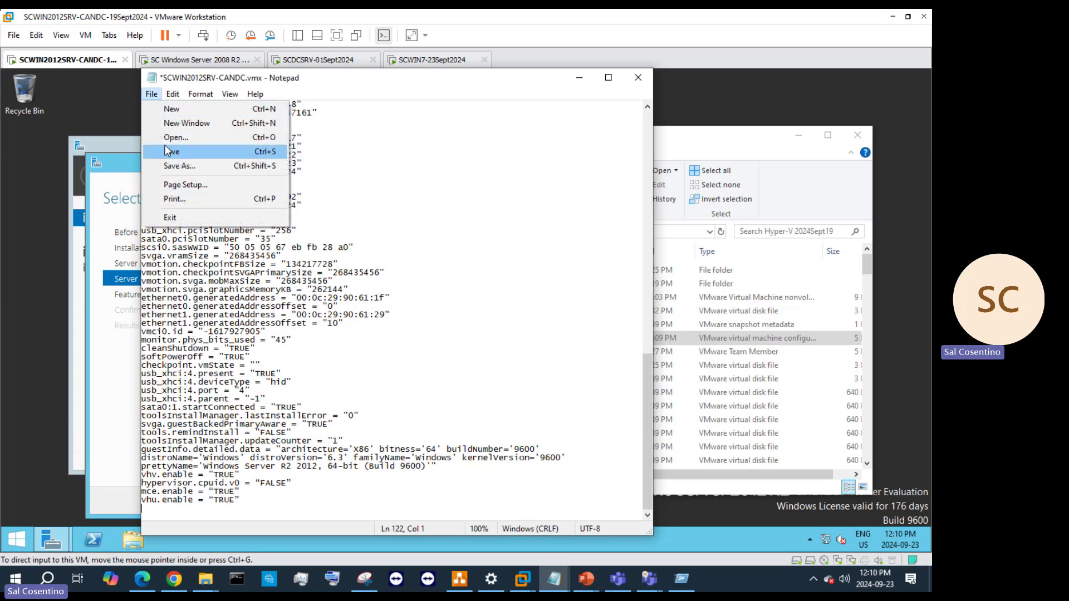
click(170, 149)
click(151, 93)
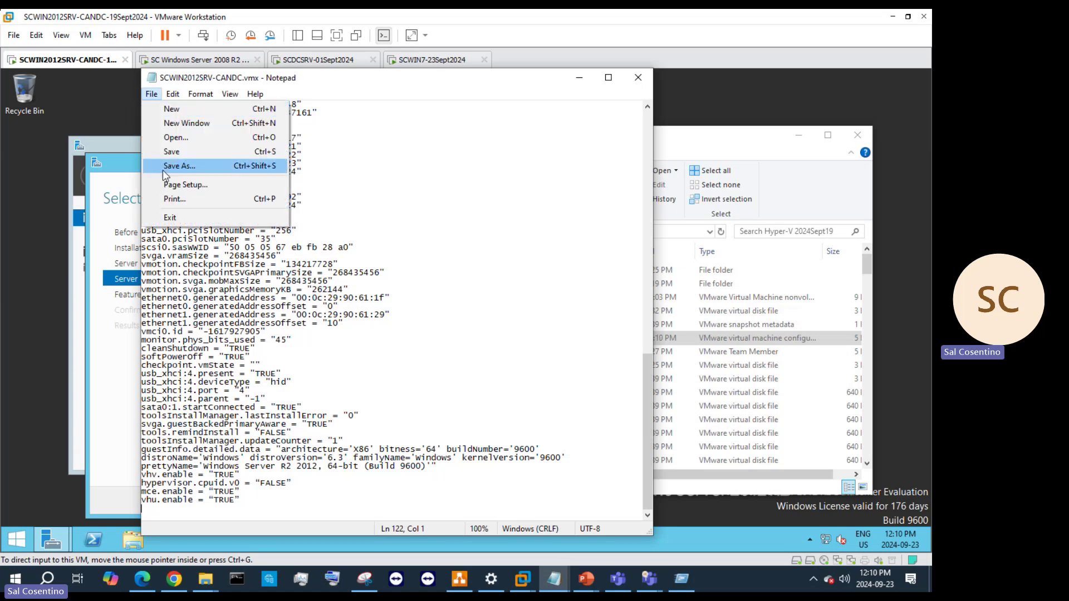
click(178, 158)
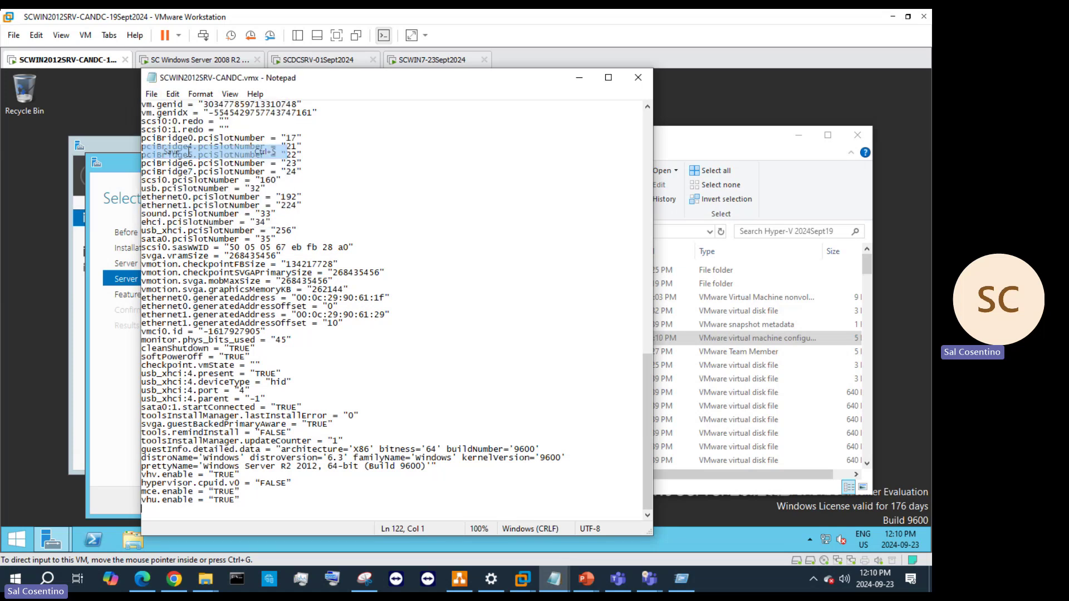
click(638, 77)
click(858, 135)
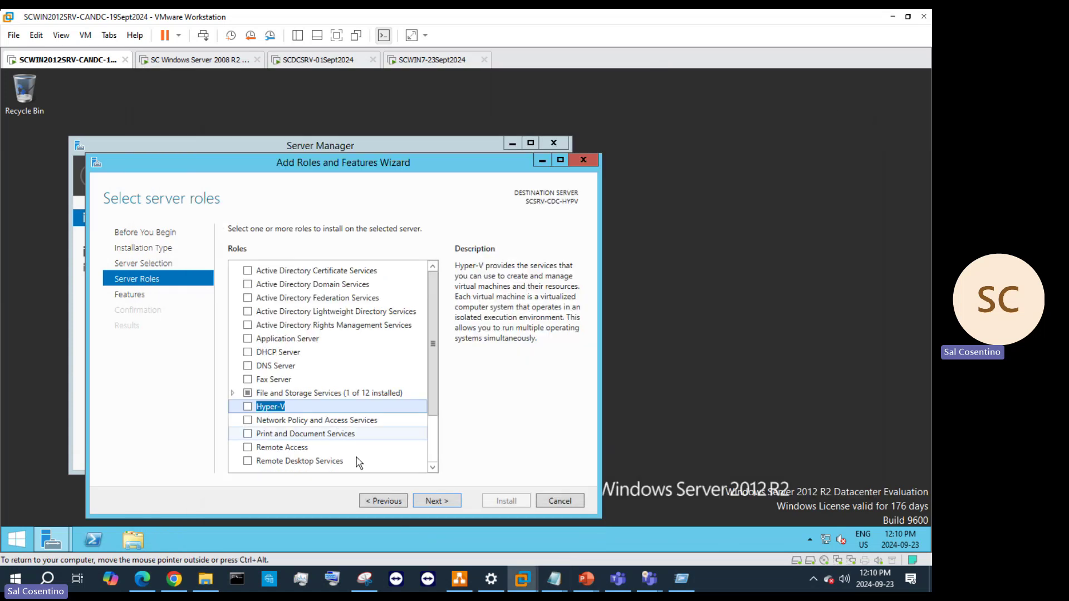
Return from Features to Server Roles, retry adding the Hyper-V role with its management tools, and dismiss the validation results
click(421, 503)
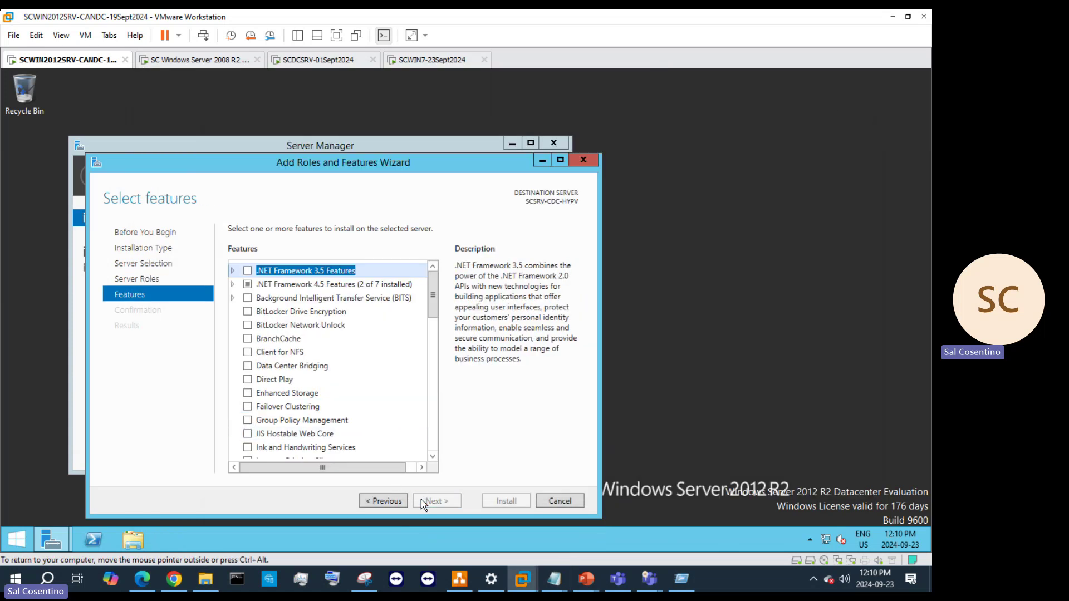
click(394, 501)
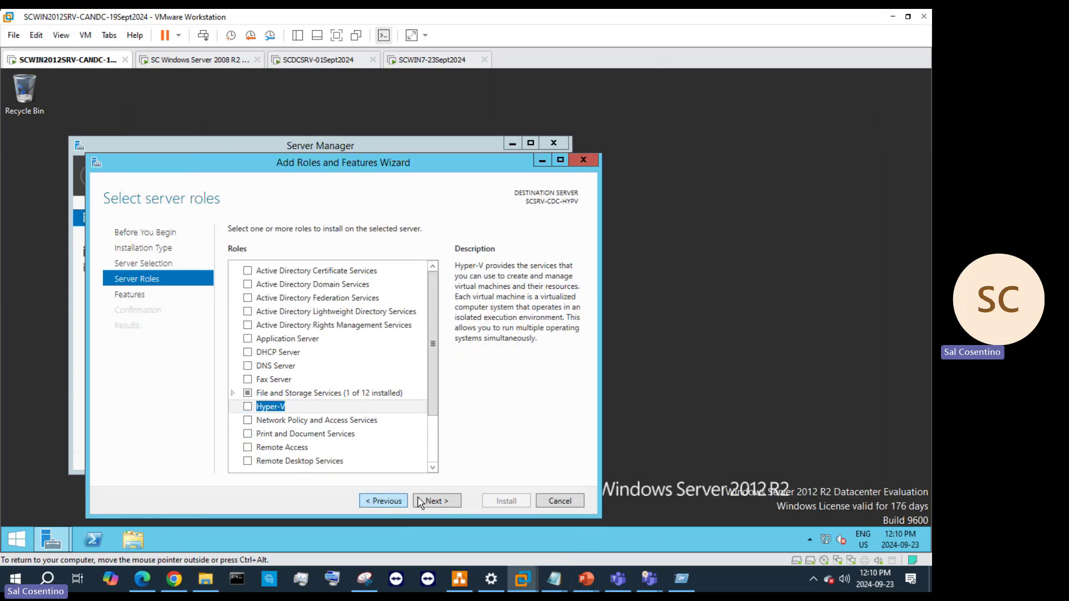
click(248, 407)
click(391, 444)
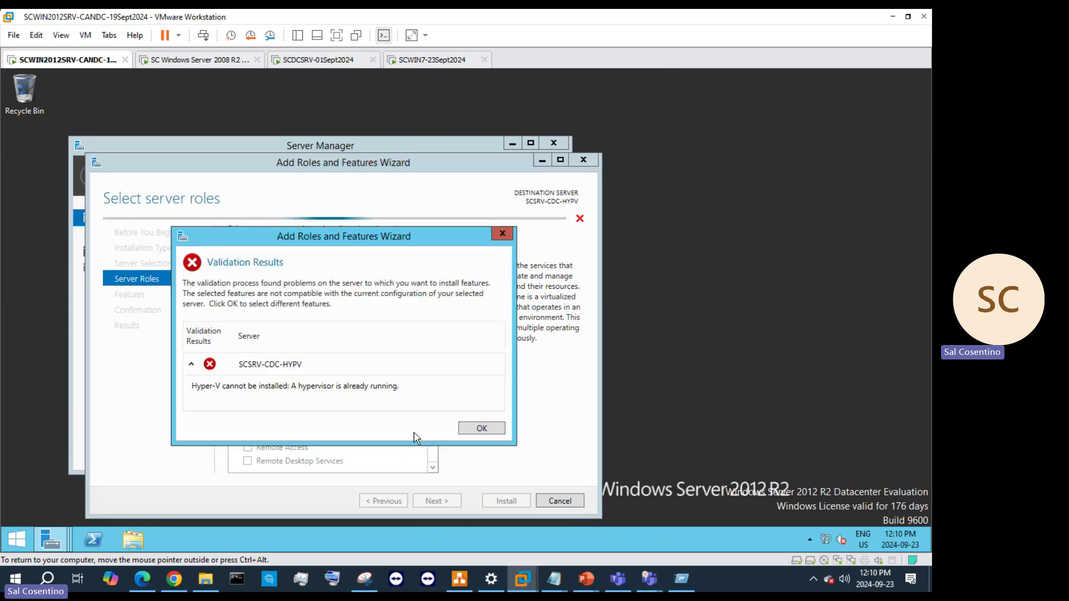
click(193, 365)
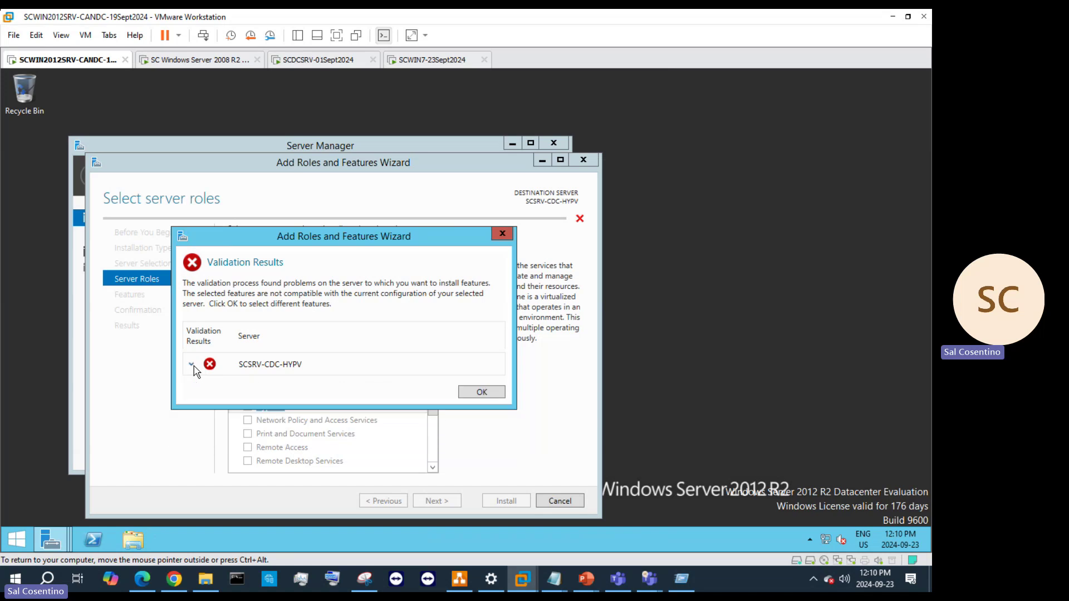
click(473, 393)
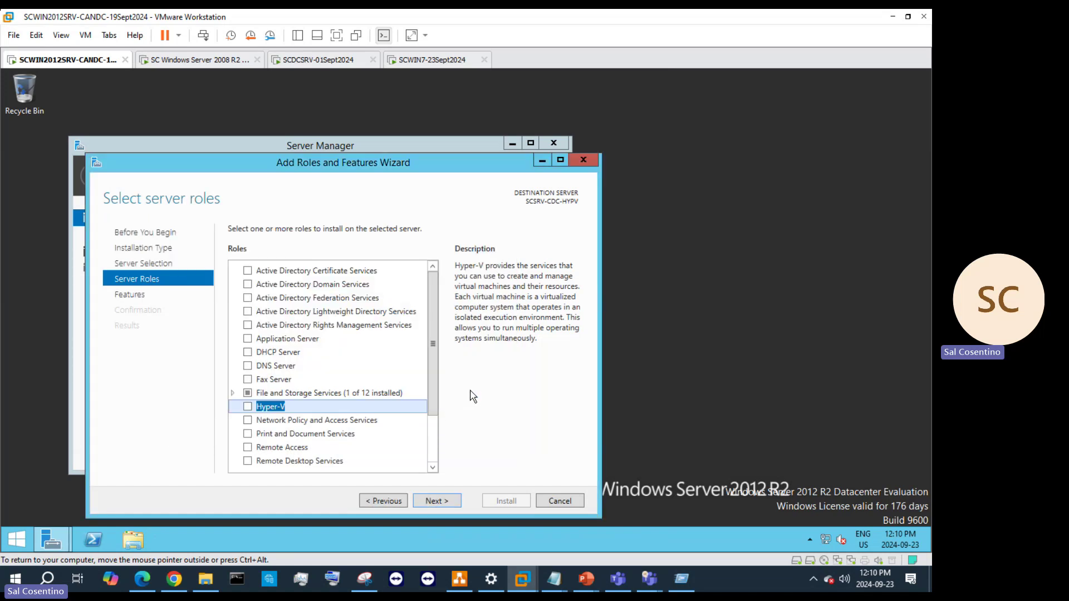
Attempt the Hyper-V role selection once more, and close the Add Roles and Features Wizard
click(245, 410)
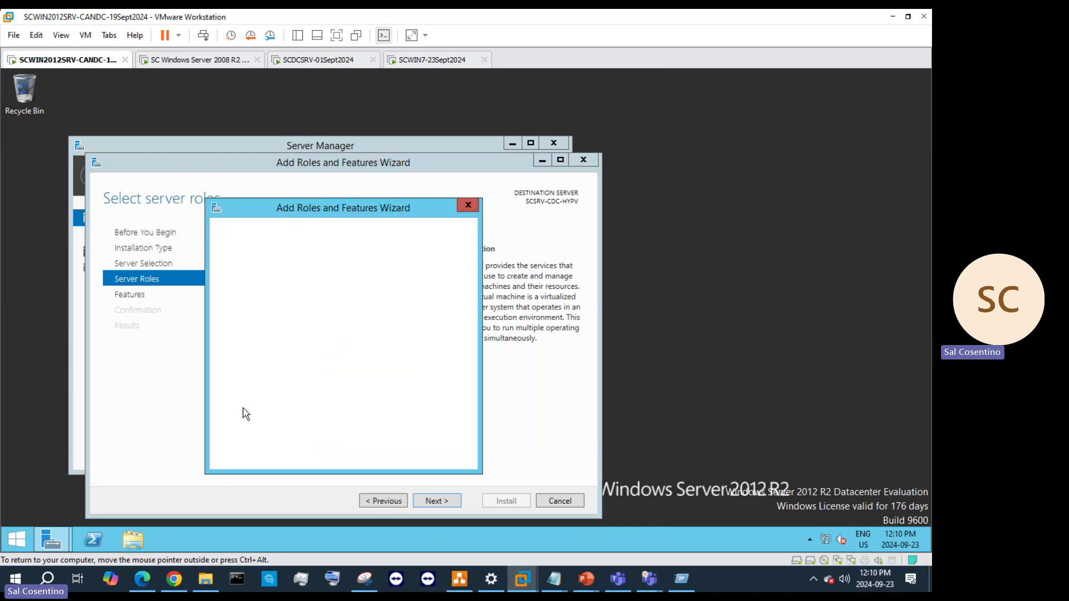
click(363, 445)
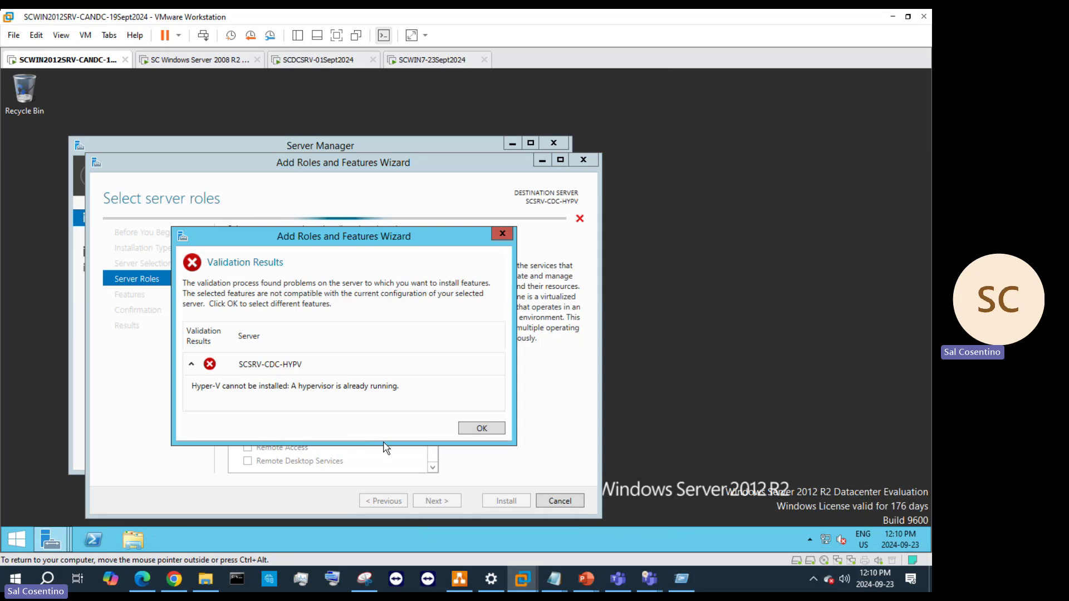
click(480, 429)
click(584, 162)
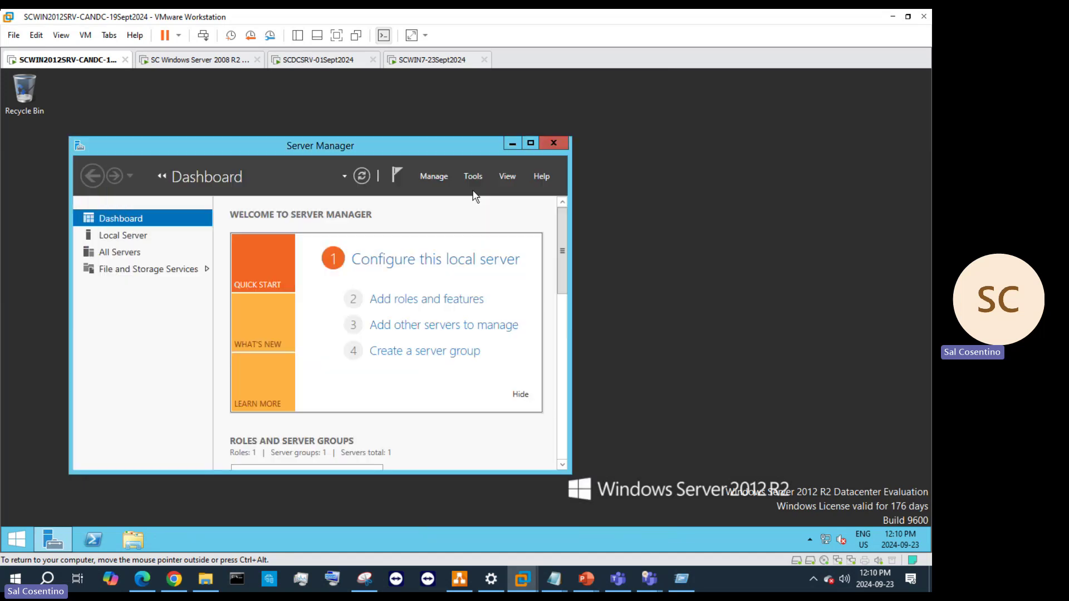
Minimize Server Manager and restart the guest system of the SCWIN2012SRV-CANDC-19Sept2024 virtual machine
click(512, 144)
right_click(203, 61)
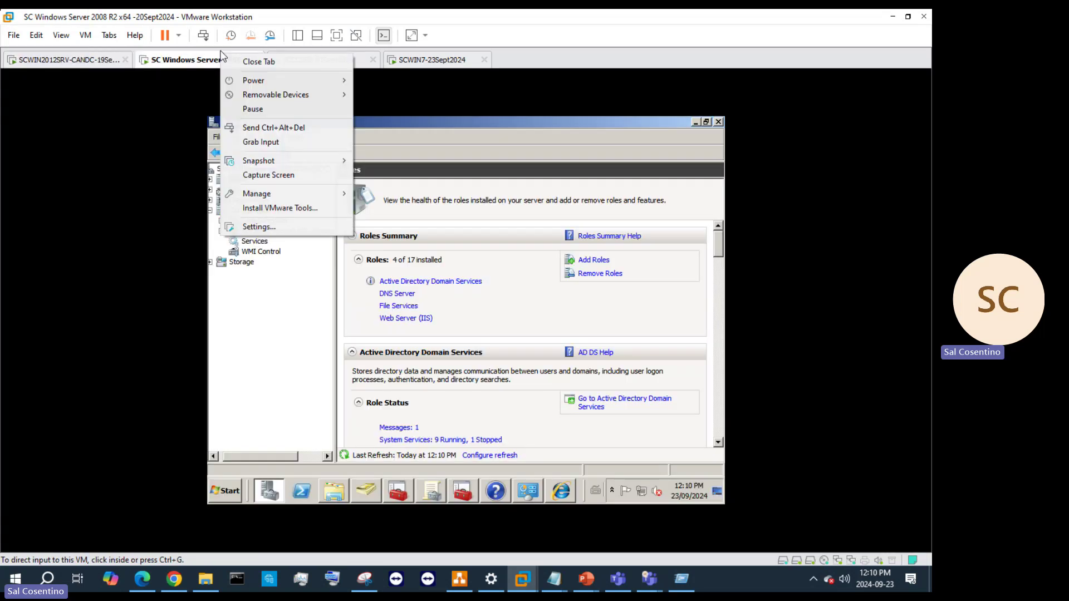
key(Escape)
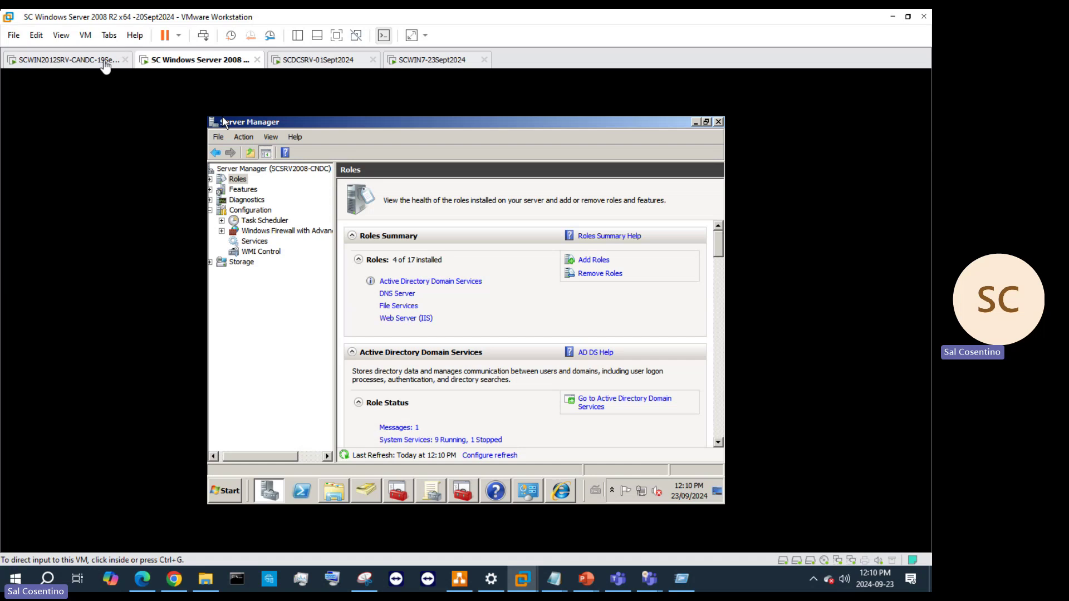
right_click(49, 62)
mouse_move(112, 91)
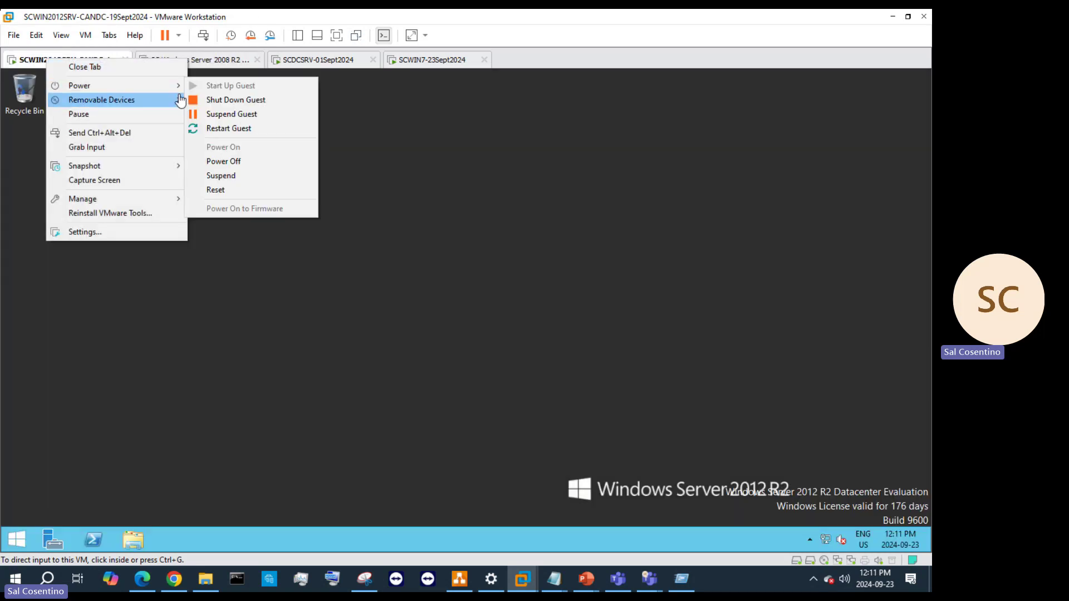
click(228, 127)
click(486, 320)
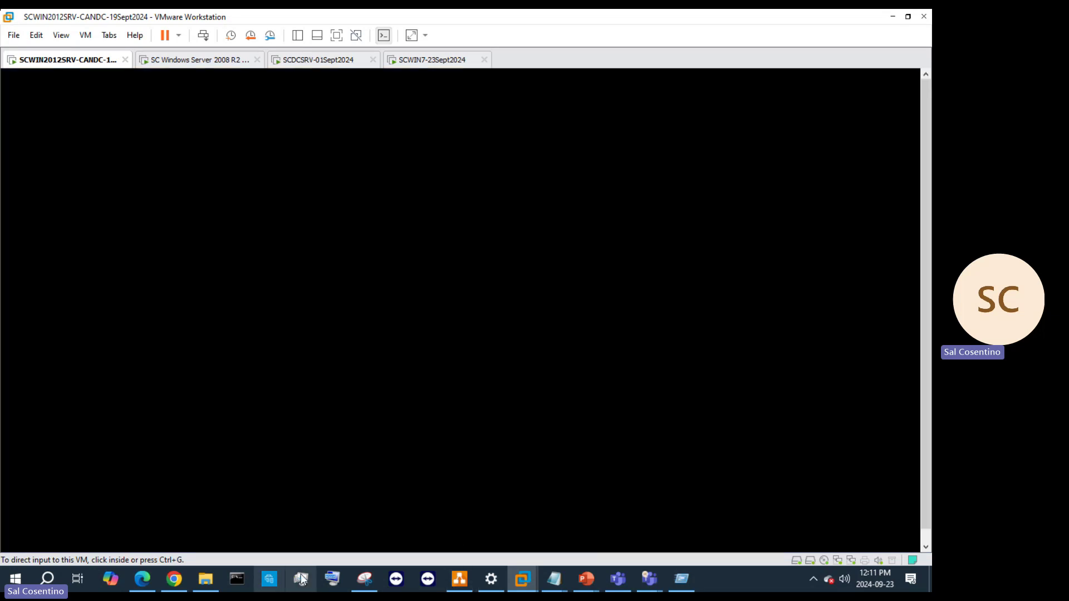
Try to reopen SCWIN2012SRV-CANDC.vmx from File Explorer's recent files, look through the open Notepad windows, and return to the restarting virtual machine
mouse_move(219, 581)
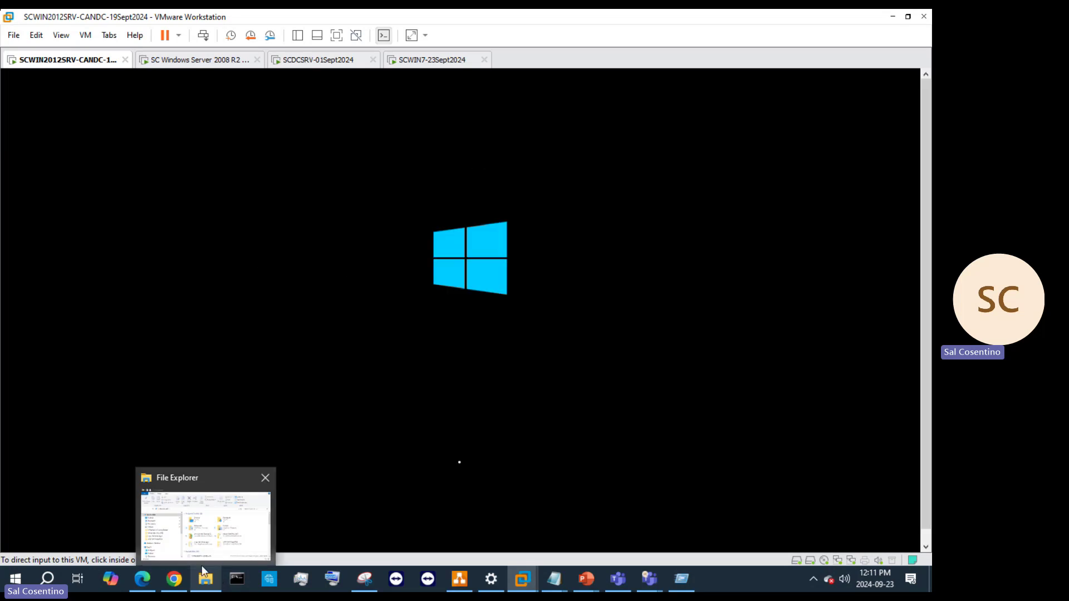
click(199, 548)
click(486, 457)
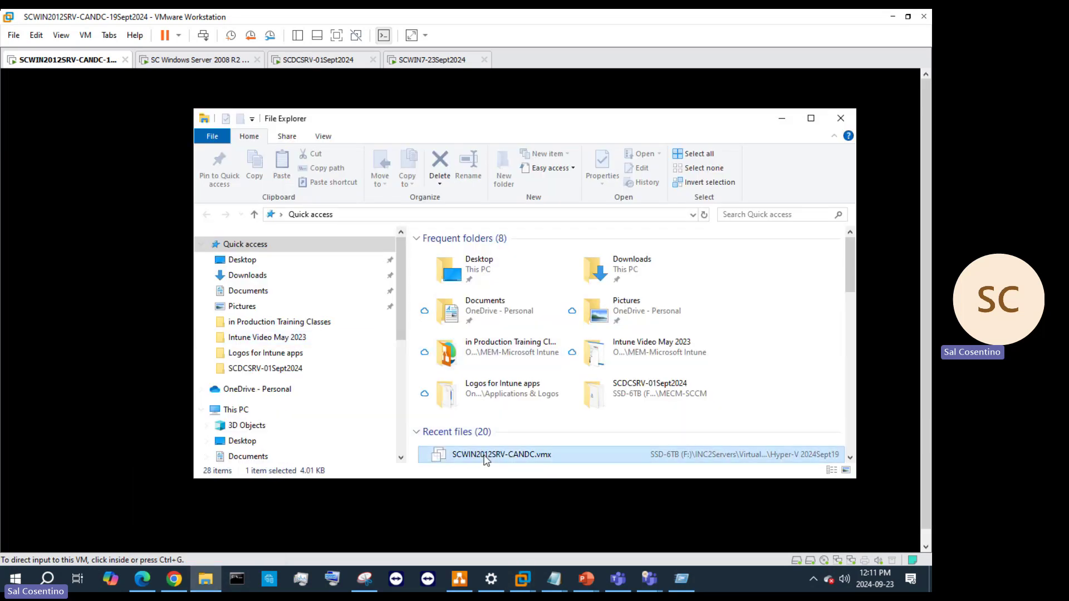
double_click(485, 458)
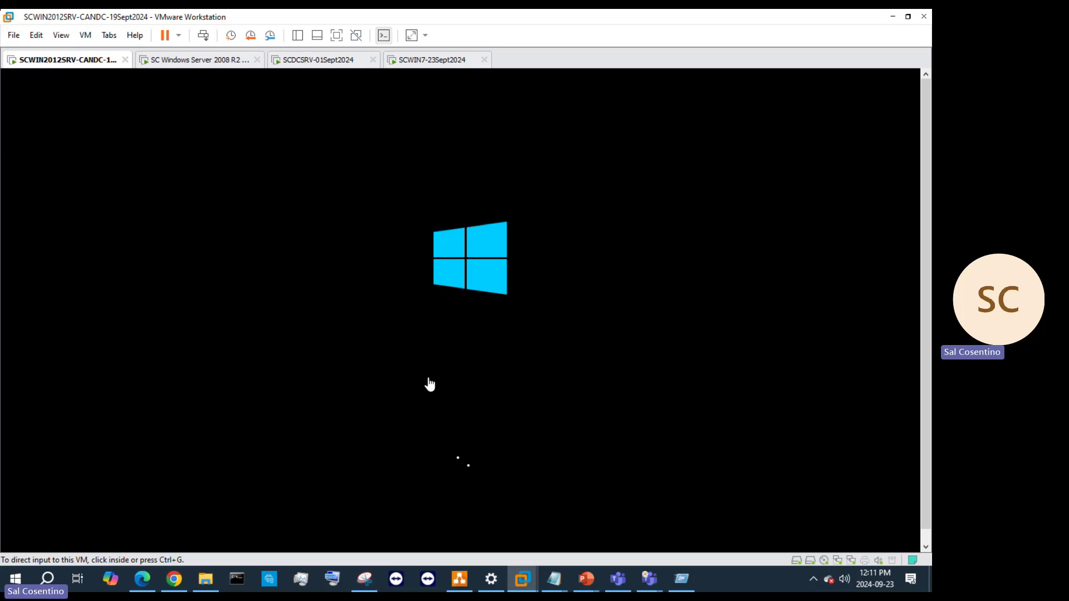
click(554, 579)
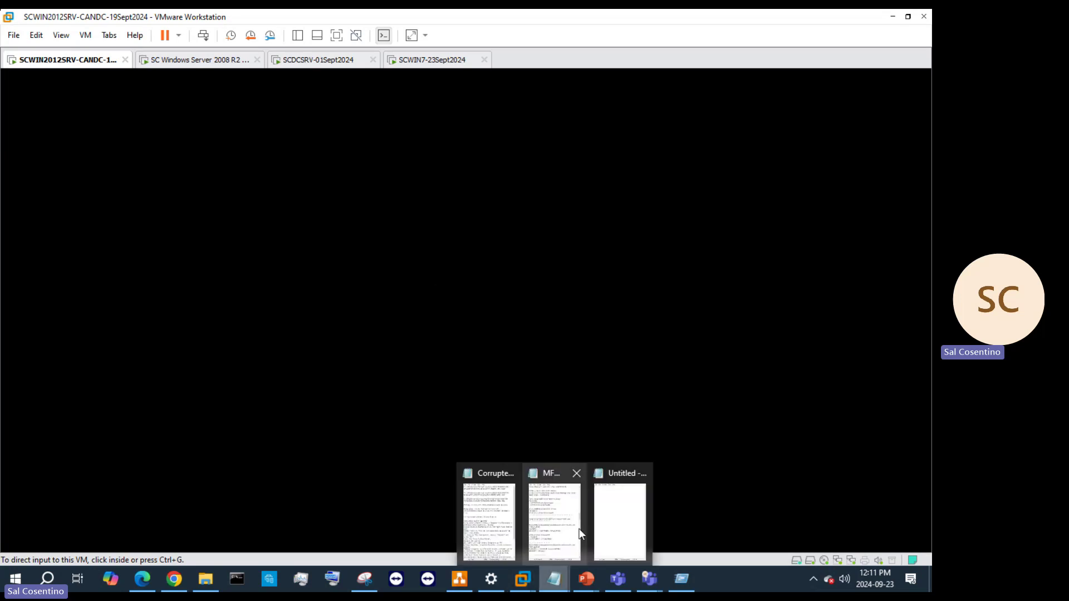
click(557, 301)
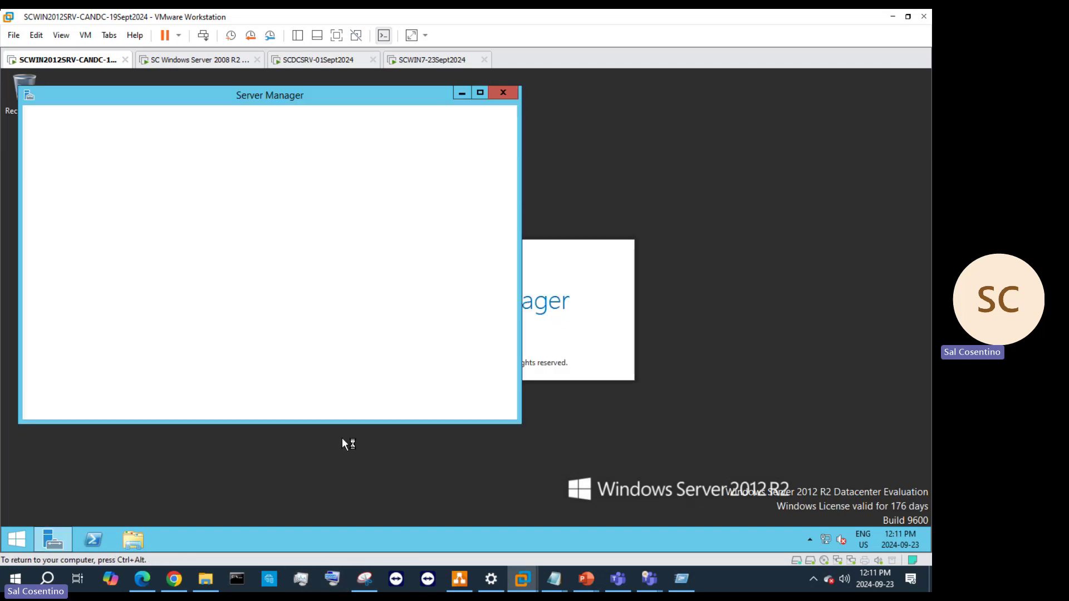
Review the local server's properties in Server Manager and dismiss the network drives notification
click(72, 185)
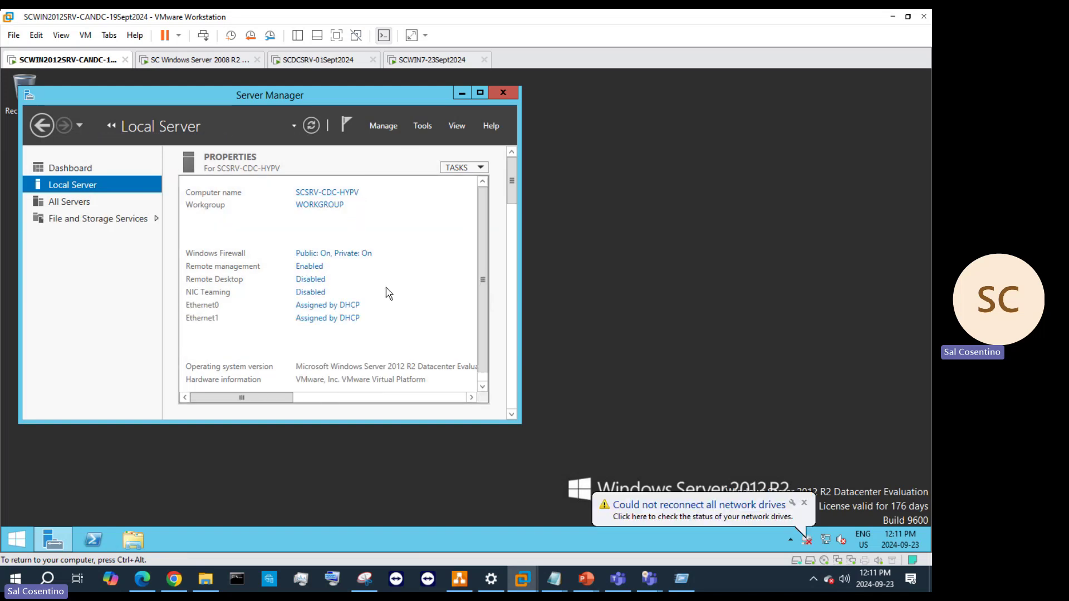
click(803, 503)
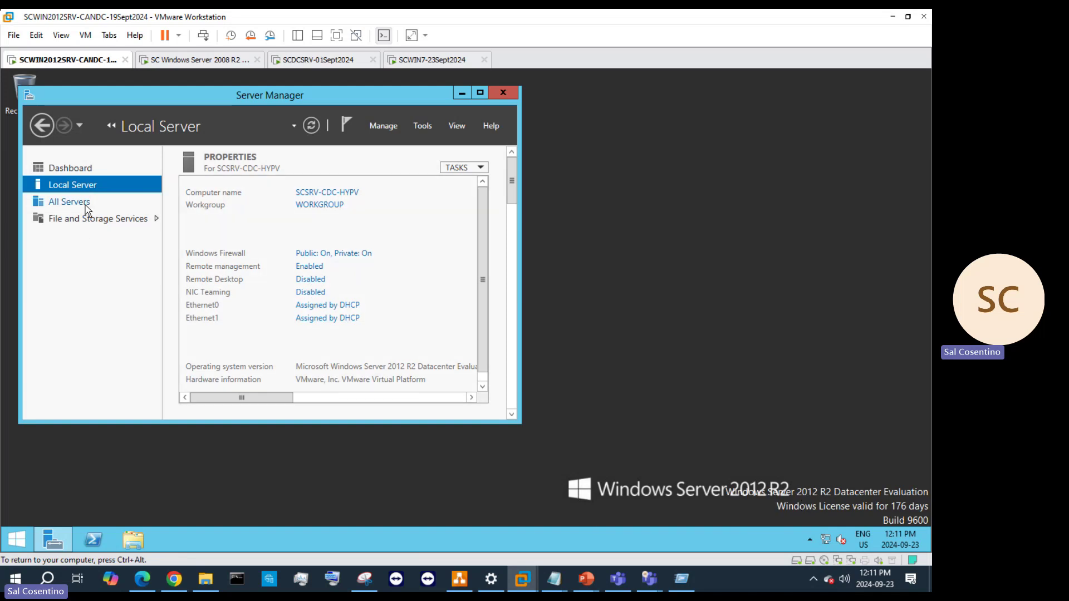
click(85, 168)
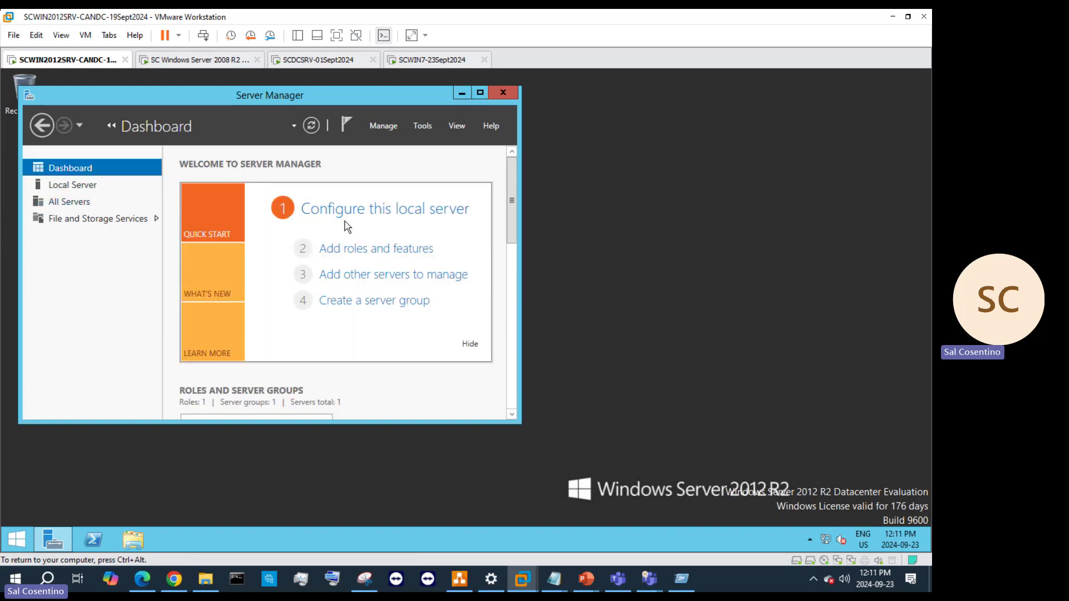
Try to add the Hyper-V role with its management tools to SCSRV-CDC-HYPV through a new role-based Add Roles and Features Wizard
click(362, 250)
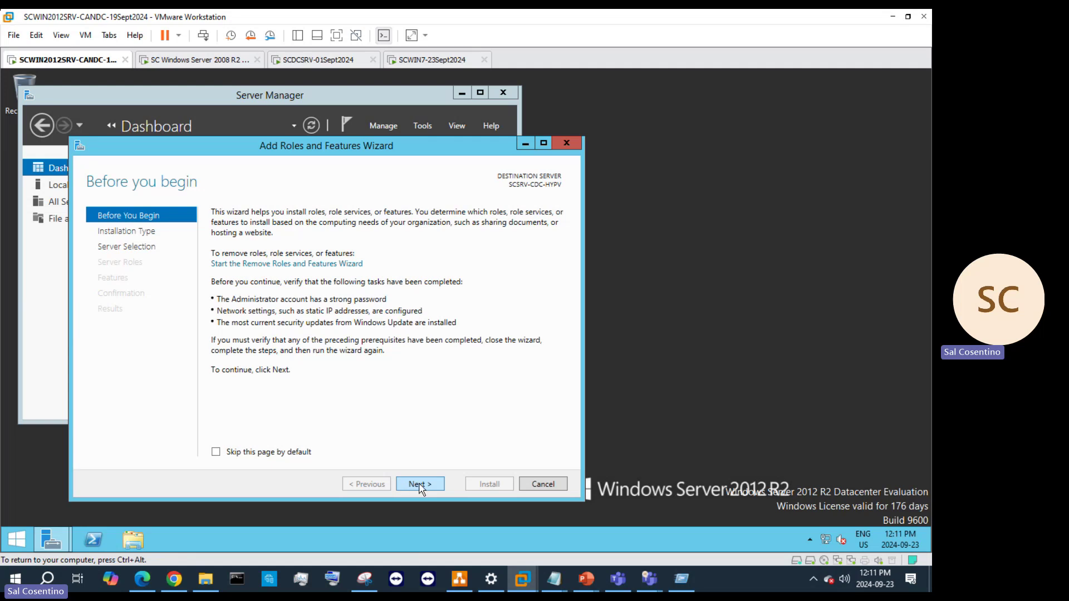
click(420, 485)
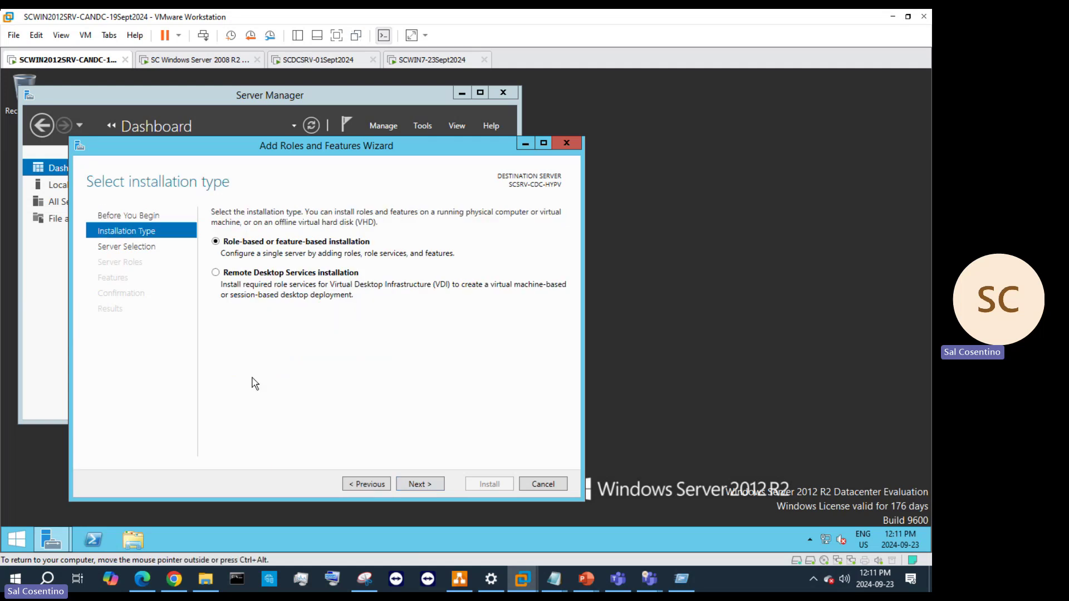
click(432, 486)
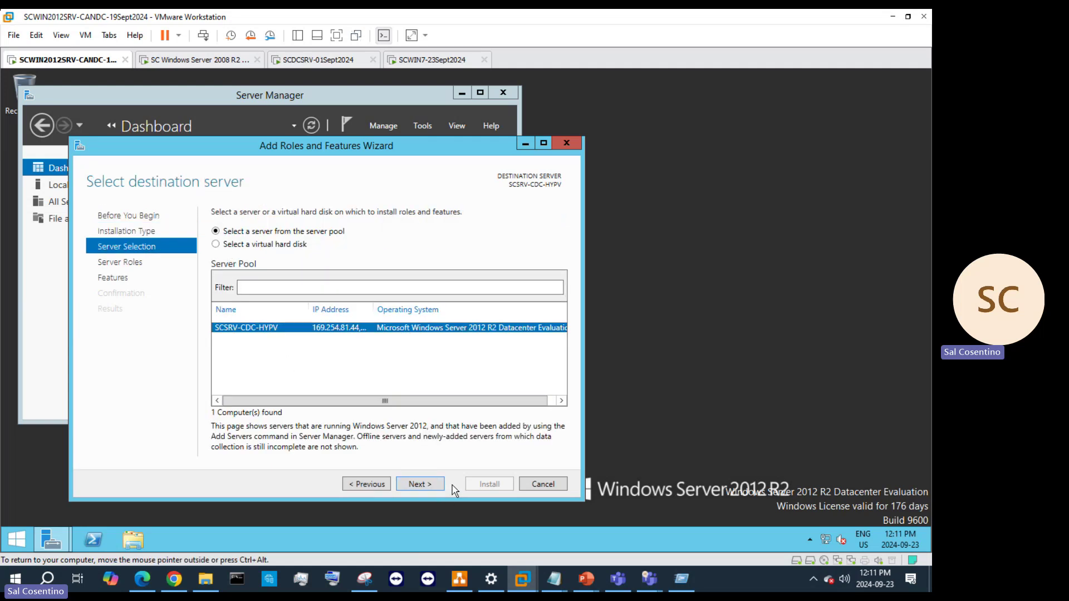
click(426, 483)
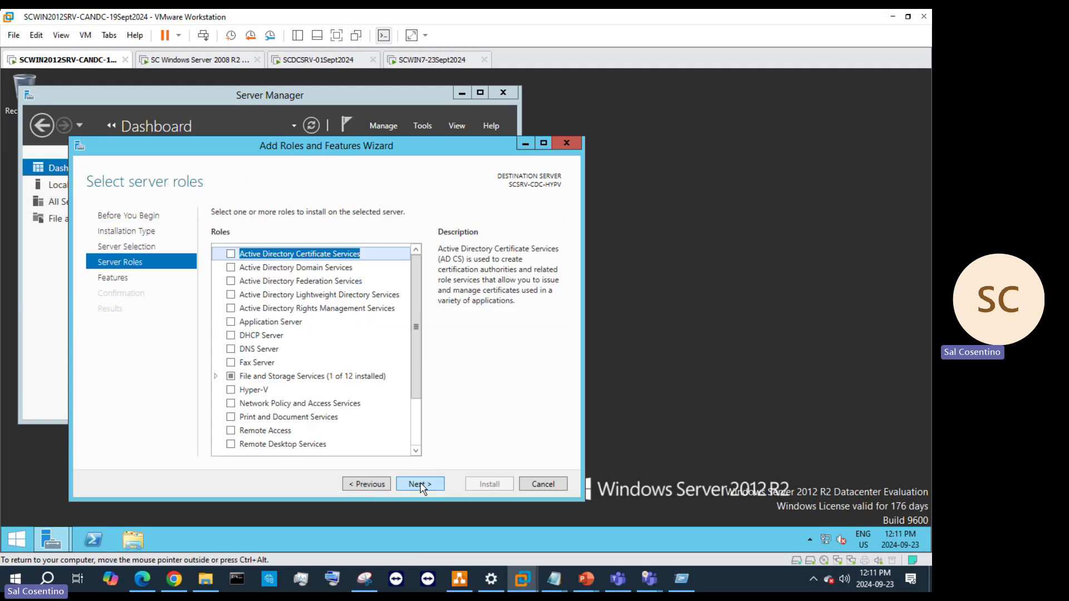
click(232, 391)
click(366, 427)
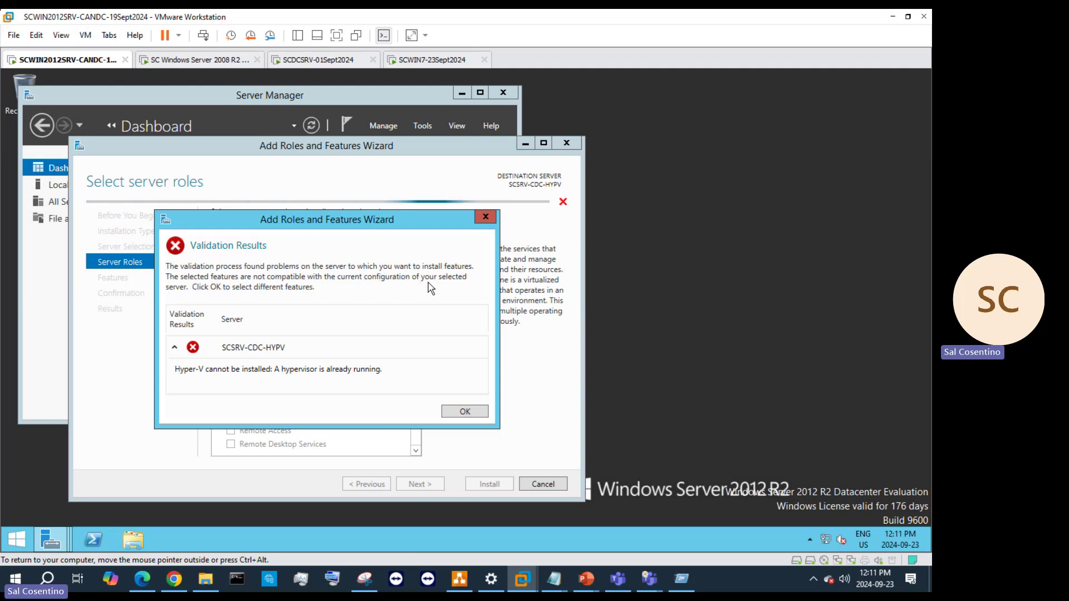
Dismiss the Hyper-V validation results and examine the processor and virtualization engine settings of the SCWIN2012SRV-CANDC-19Sept2024 virtual machine
click(173, 349)
click(176, 350)
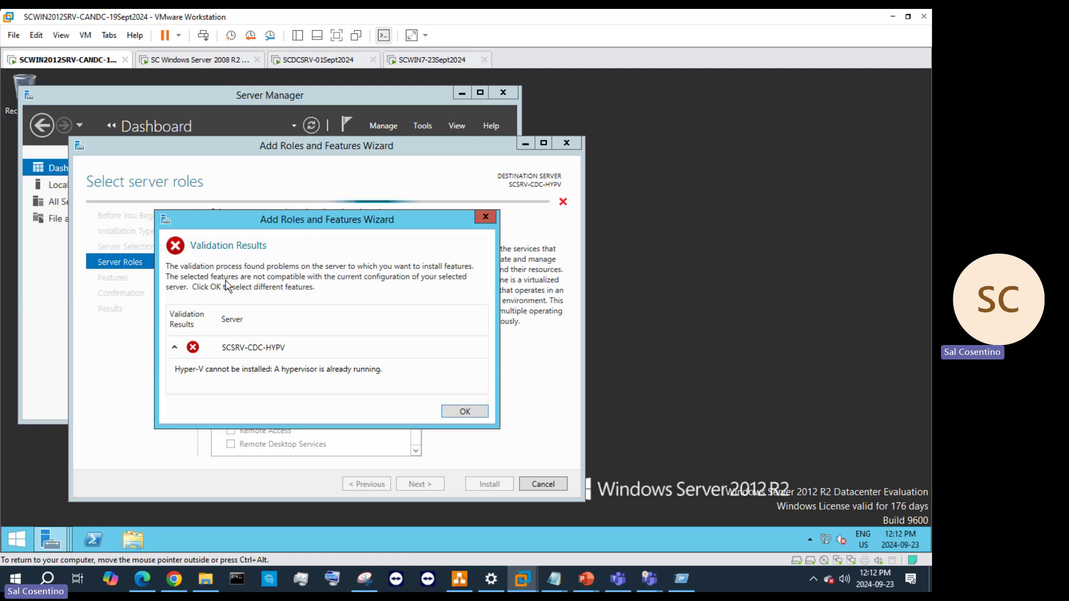
click(477, 412)
right_click(55, 60)
mouse_move(118, 83)
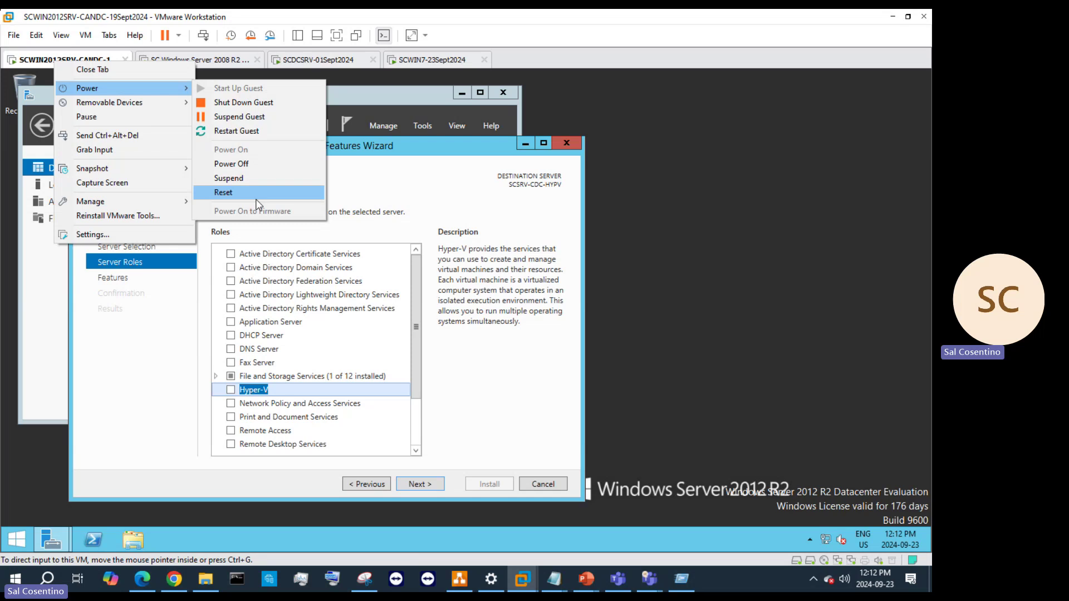
click(105, 238)
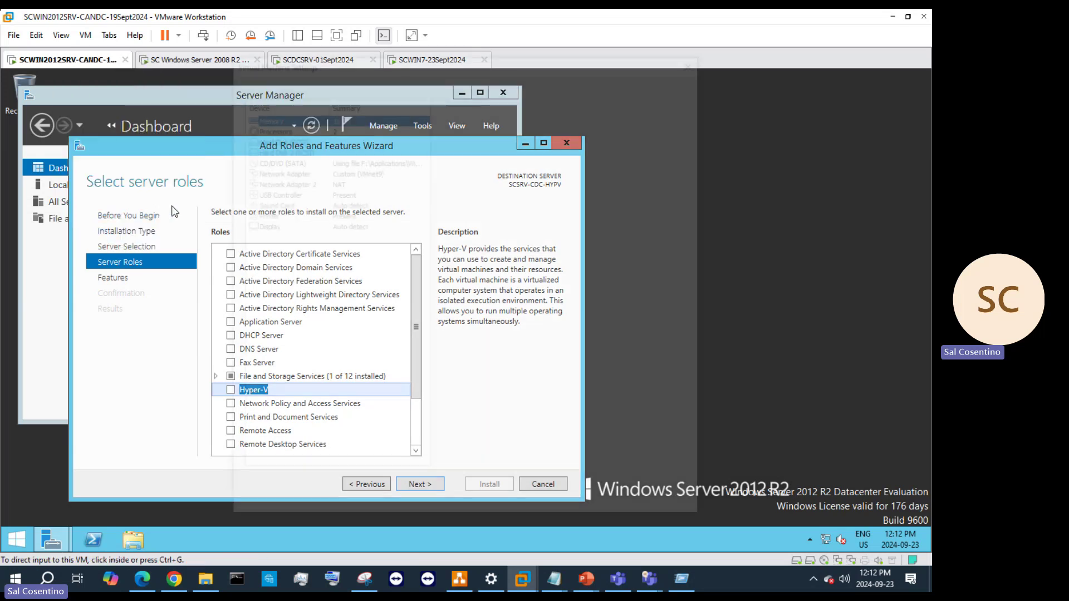
click(278, 130)
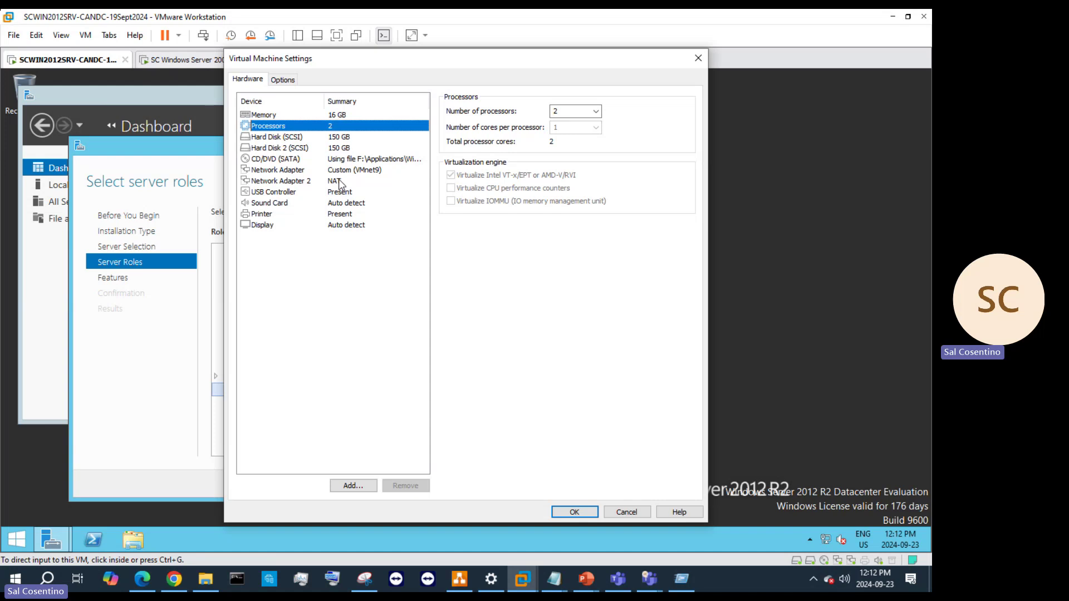
click(573, 511)
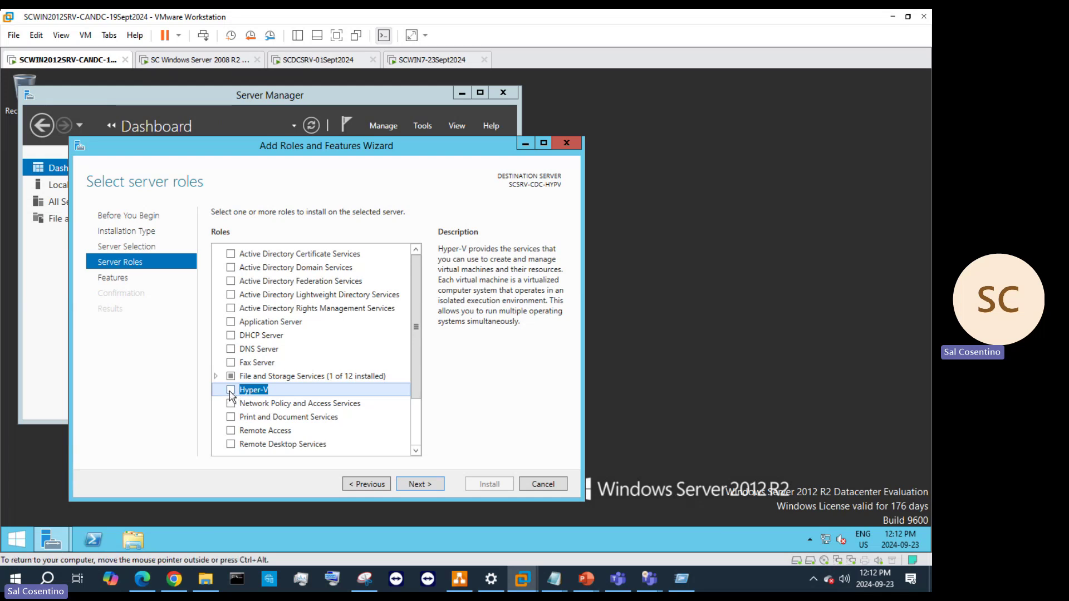
Try twice more to add the Hyper-V role with its management tools, dismissing the validation results and closing the wizard
click(230, 390)
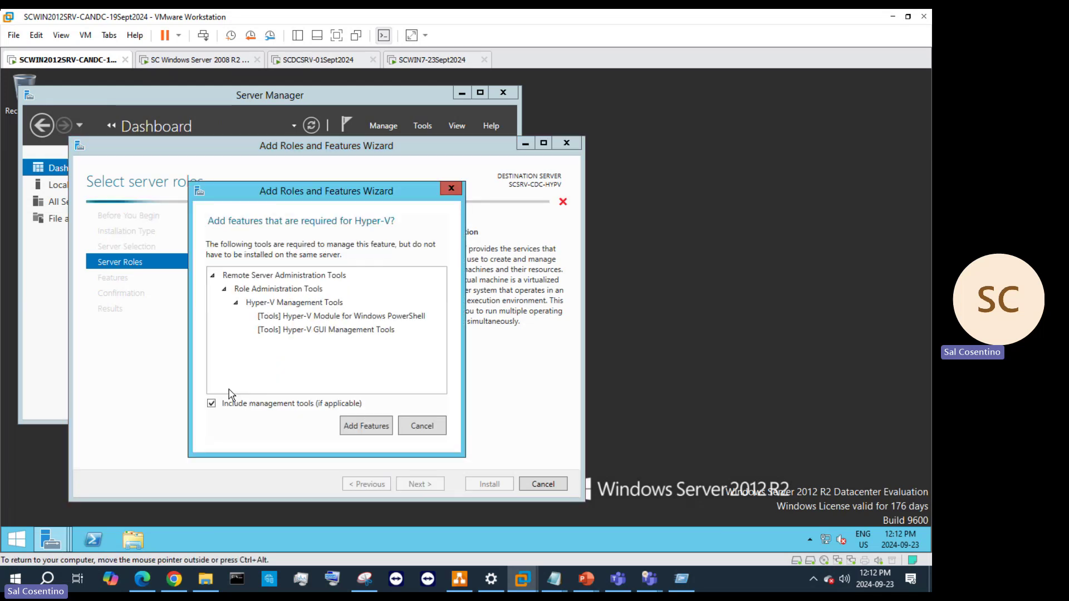
click(354, 427)
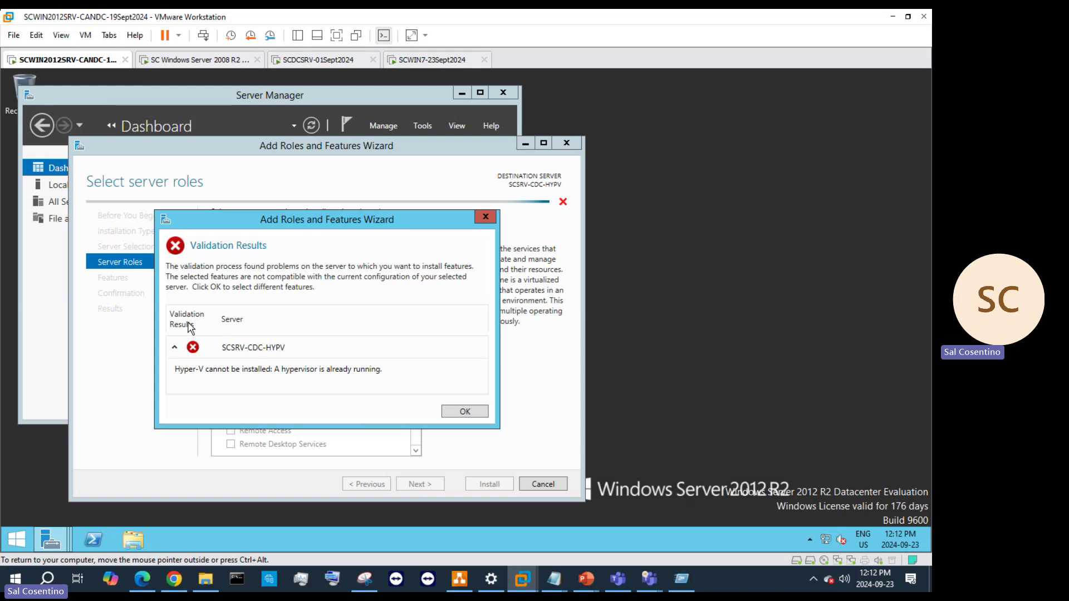
click(176, 350)
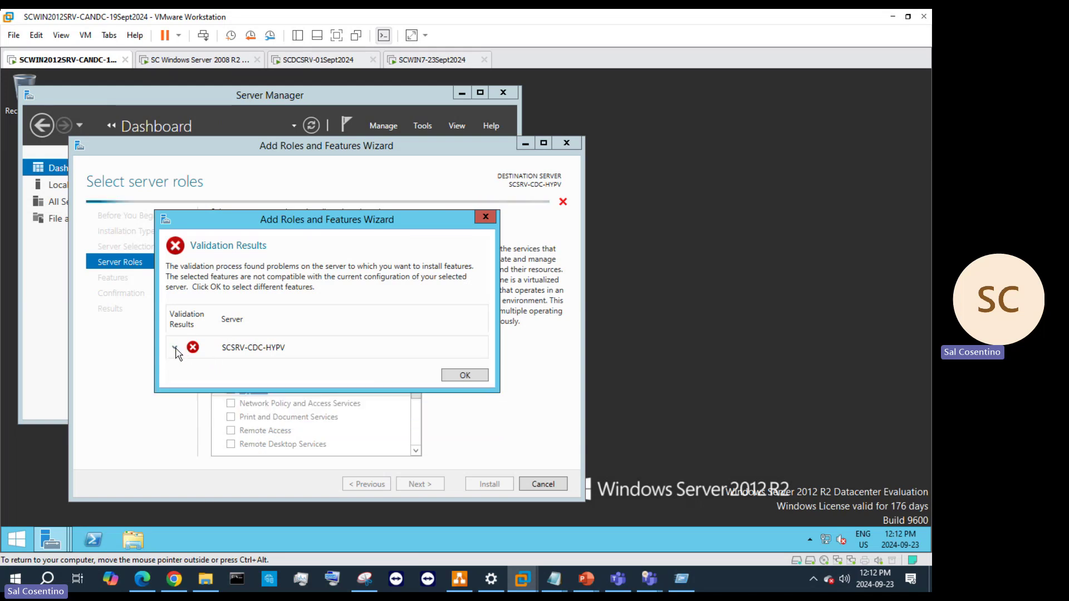
click(487, 218)
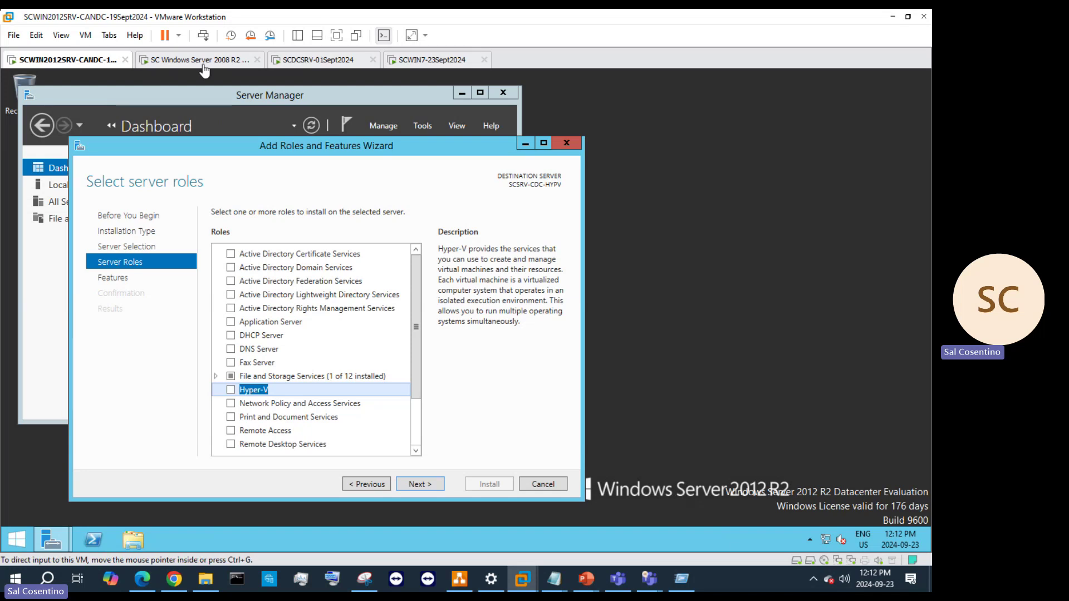
click(231, 391)
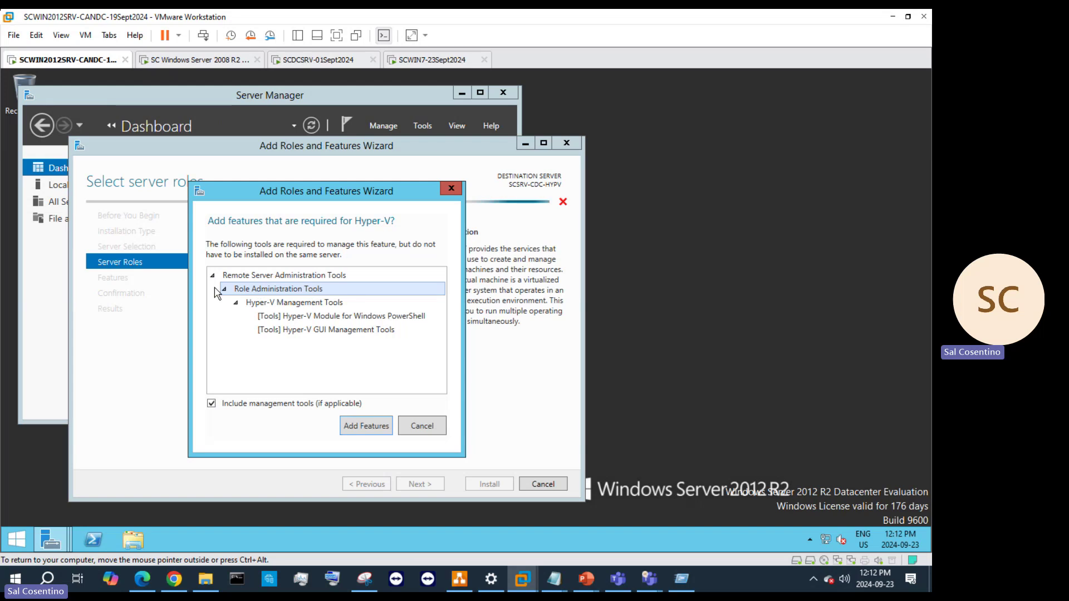
click(381, 429)
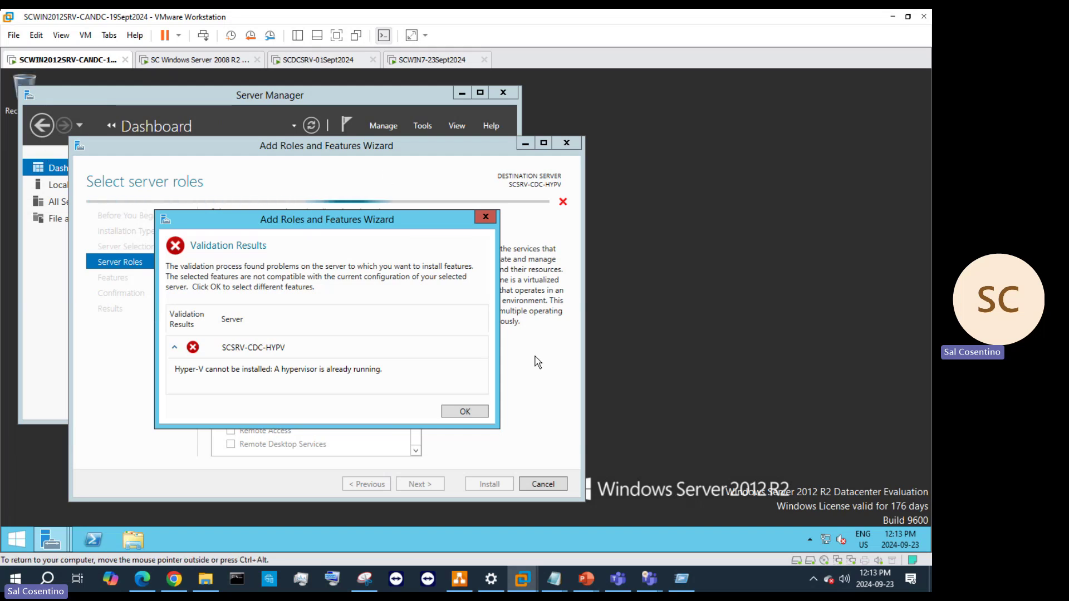
click(485, 217)
click(566, 143)
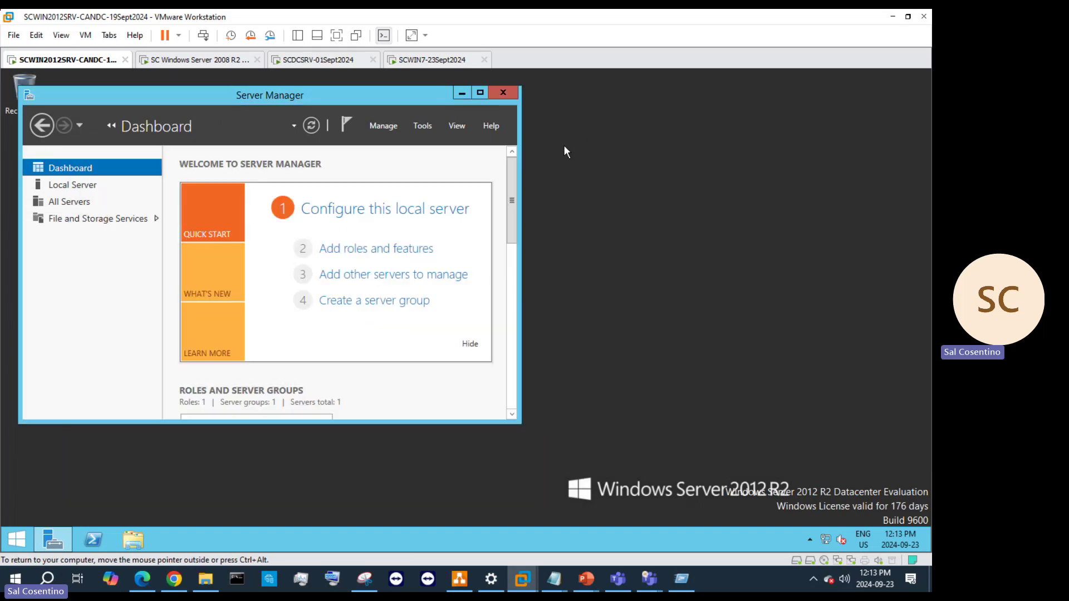
Open Windows PowerShell in the Windows Server 2012 R2 guest
click(430, 126)
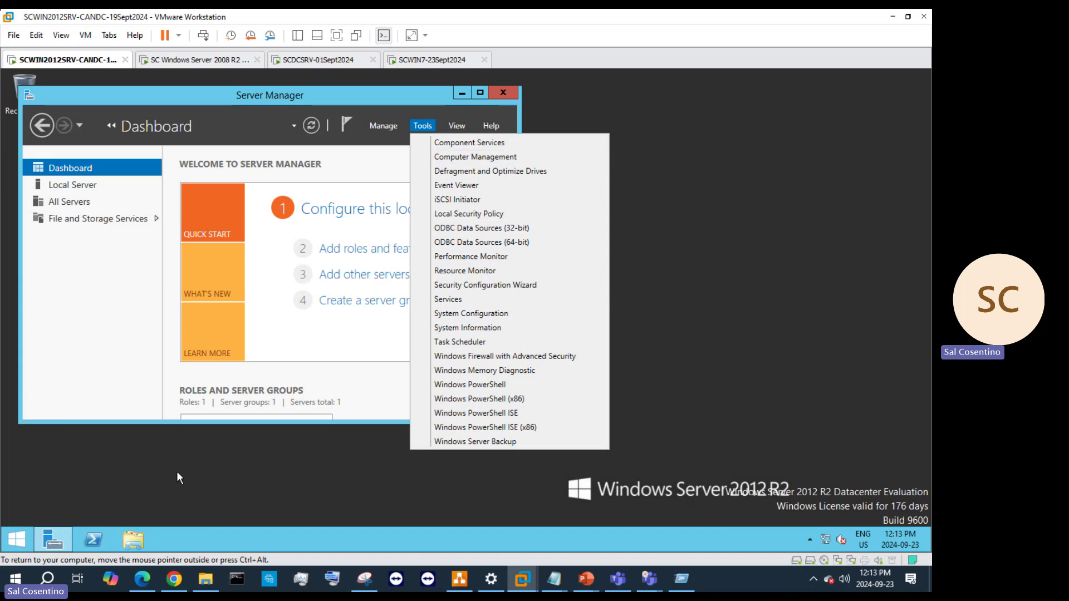
click(96, 540)
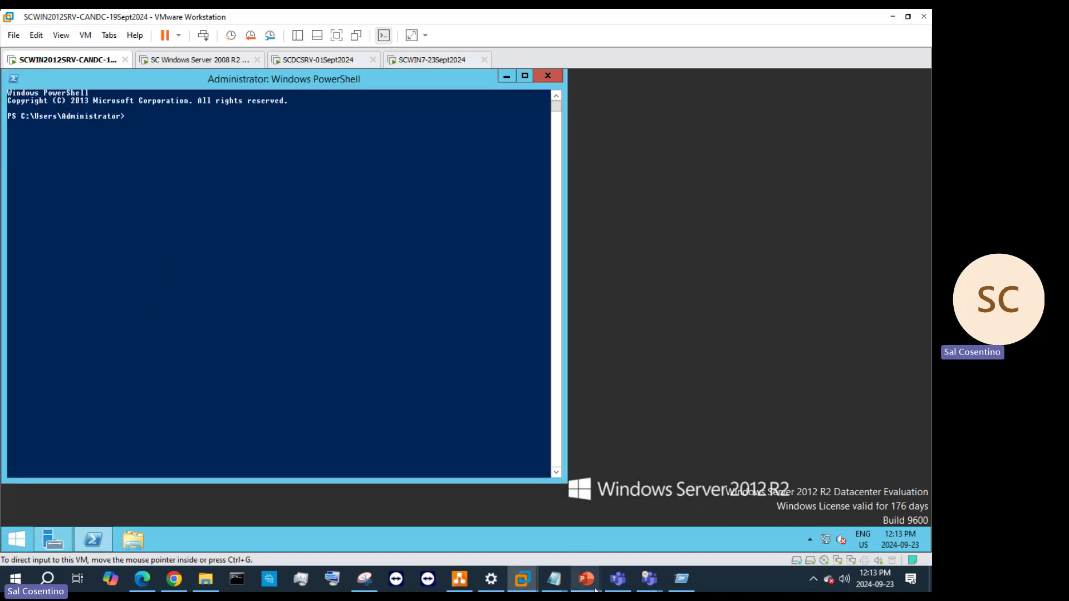
Switch to Hyper-V.pptx in PowerPoint, review the Hyper-V installation Error slide, and return to the virtual machine in VMware Workstation
mouse_move(595, 590)
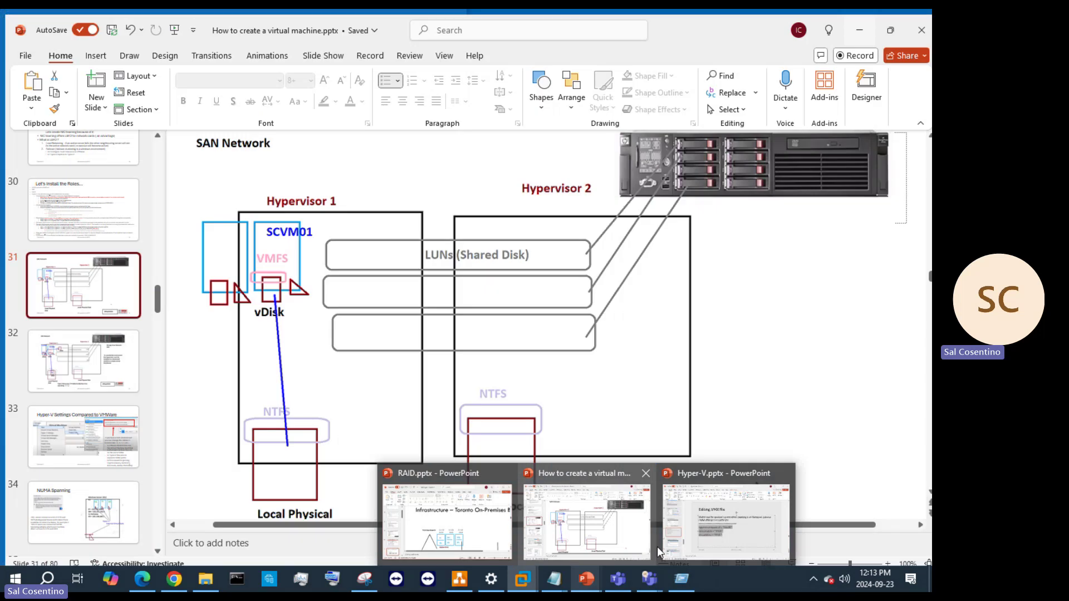
click(712, 524)
click(78, 287)
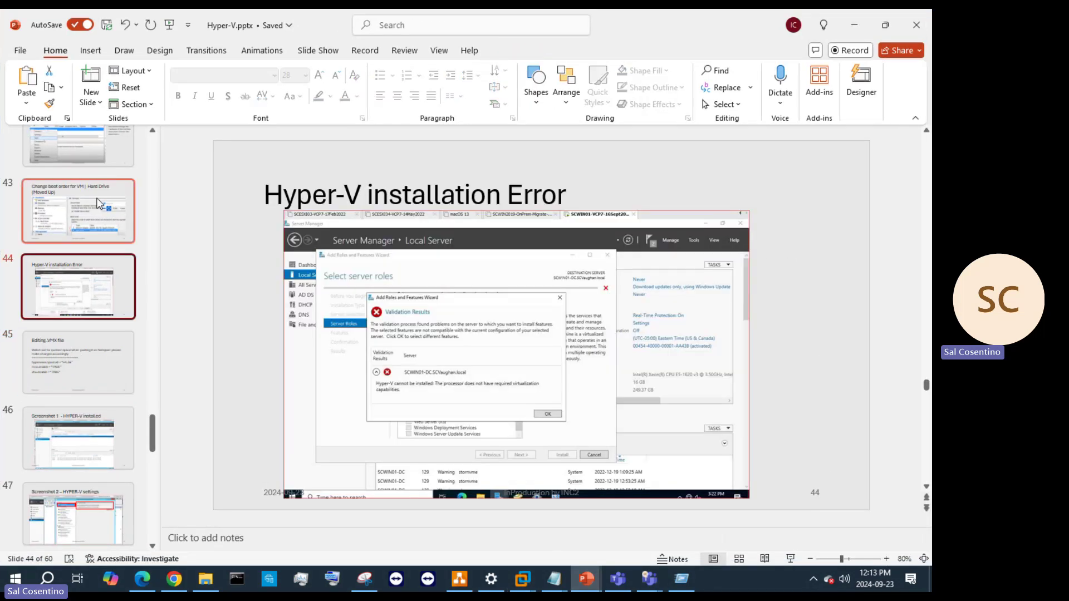
click(78, 212)
click(80, 270)
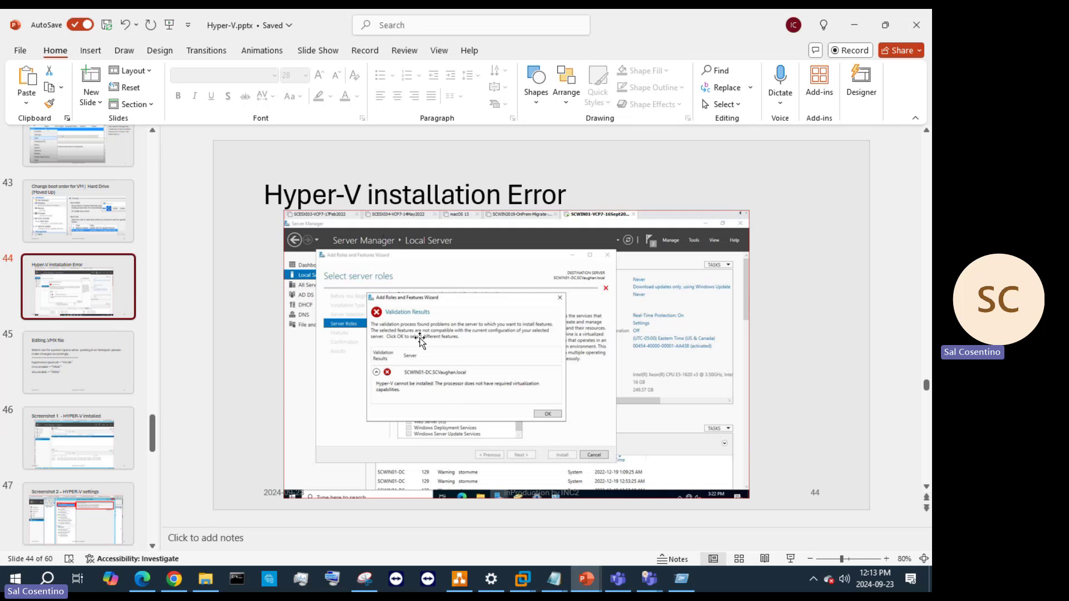
click(861, 25)
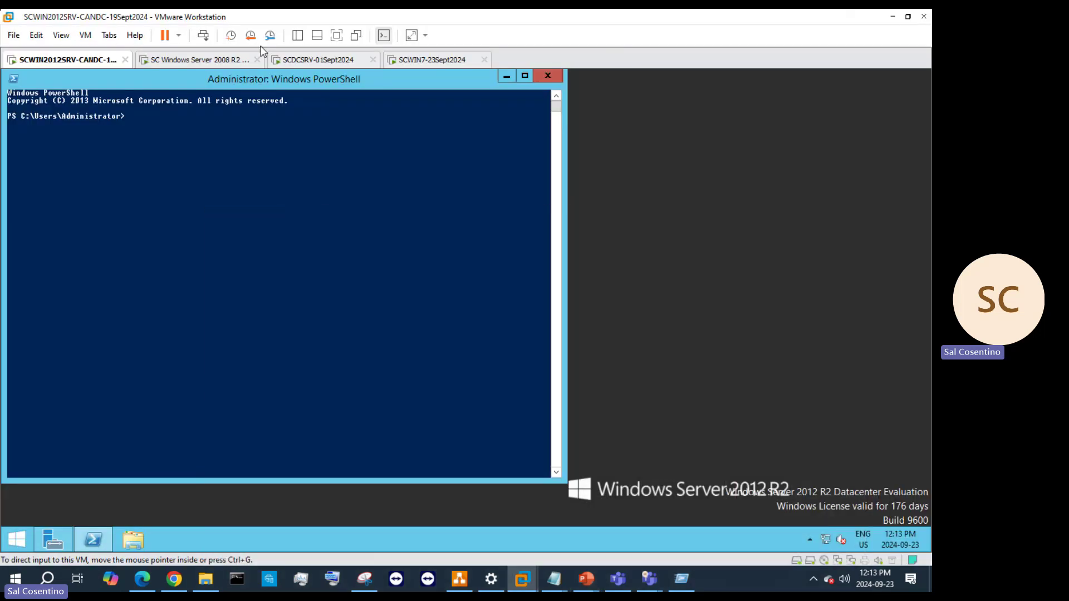
Start the VMware Tools reinstallation for the SCWIN2012SRV-CANDC-19Sept2024 virtual machine and dismiss the installation hint
right_click(31, 61)
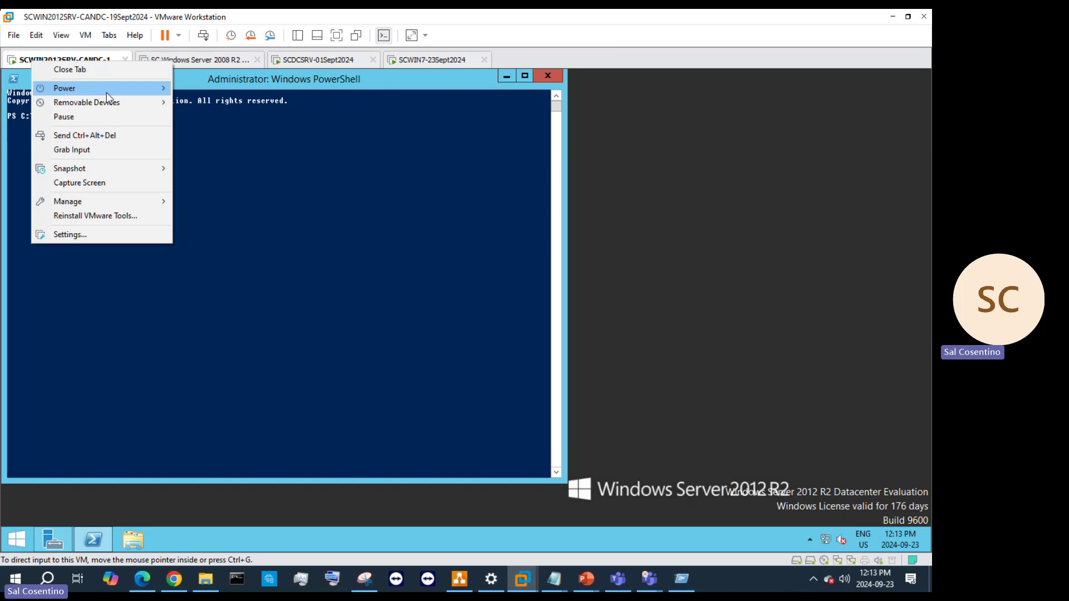
click(94, 216)
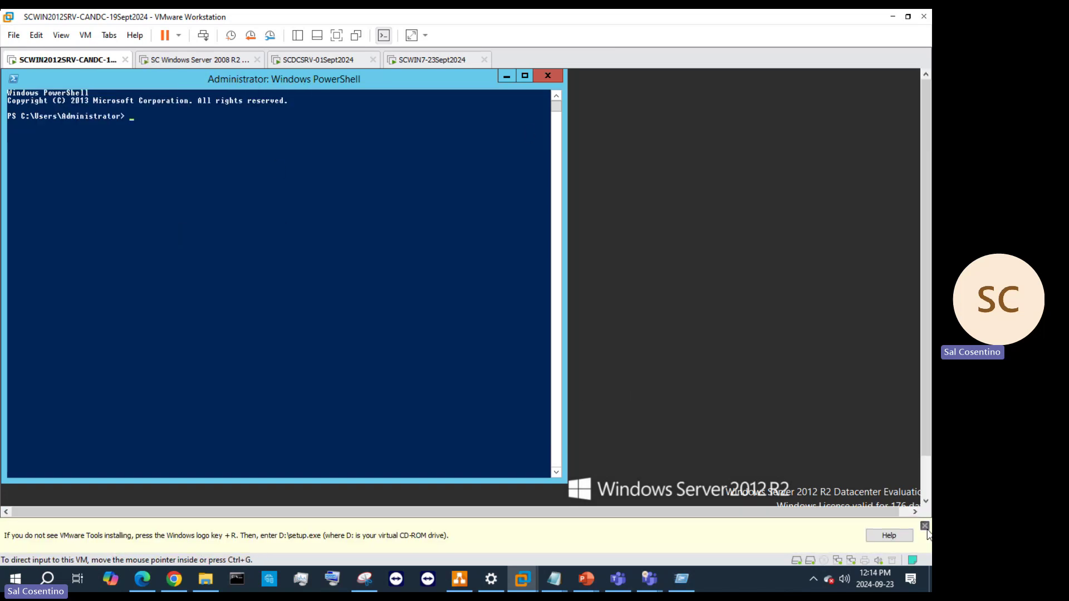
Review the virtual machine's general options, processor settings and second hard disk in its settings, and close them without changes
right_click(59, 60)
click(112, 238)
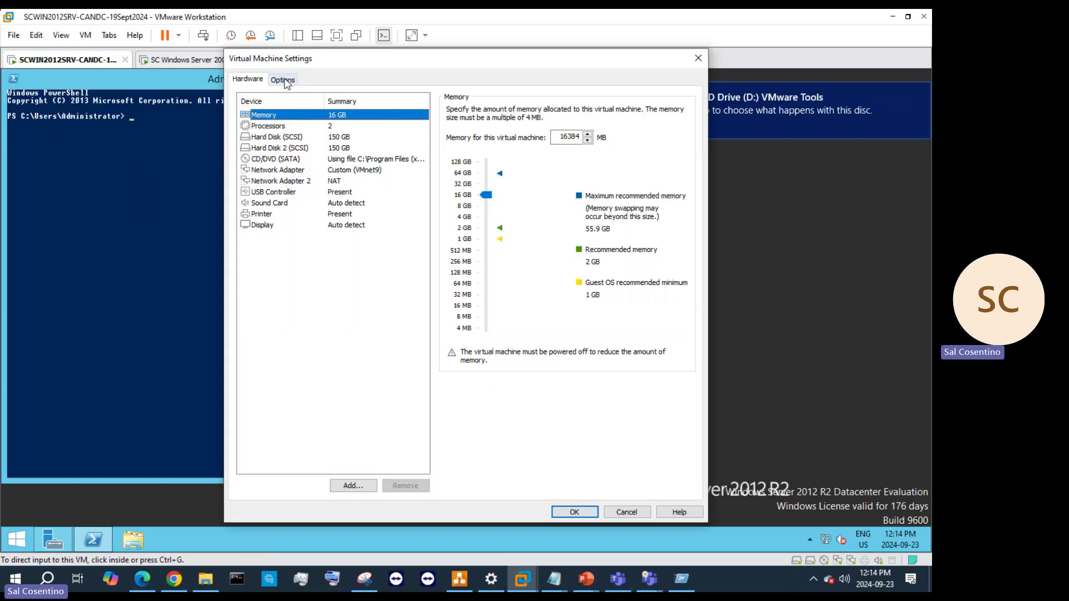
click(285, 80)
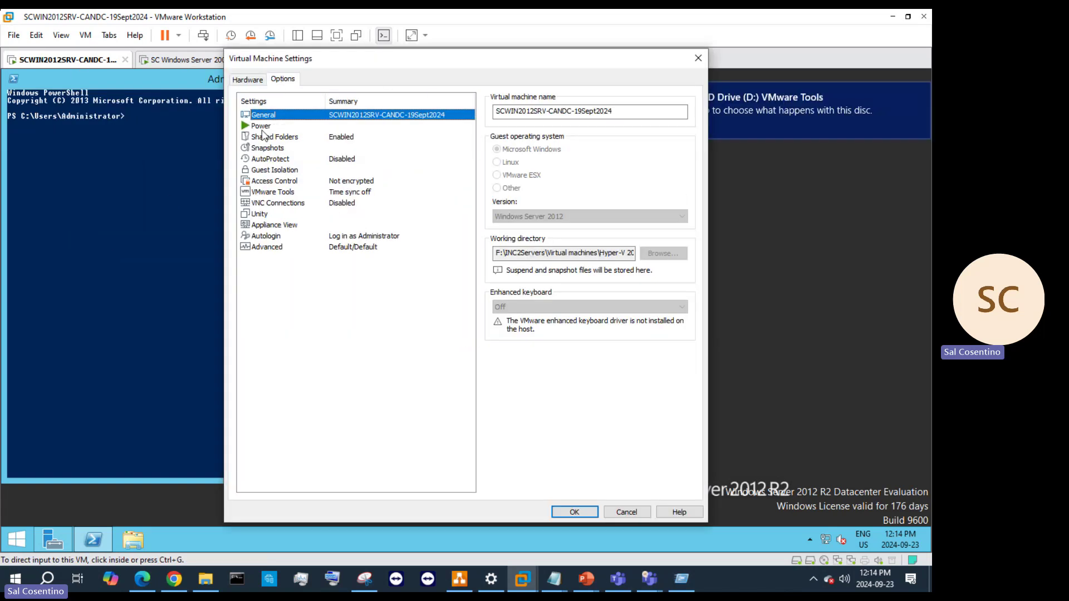
click(259, 81)
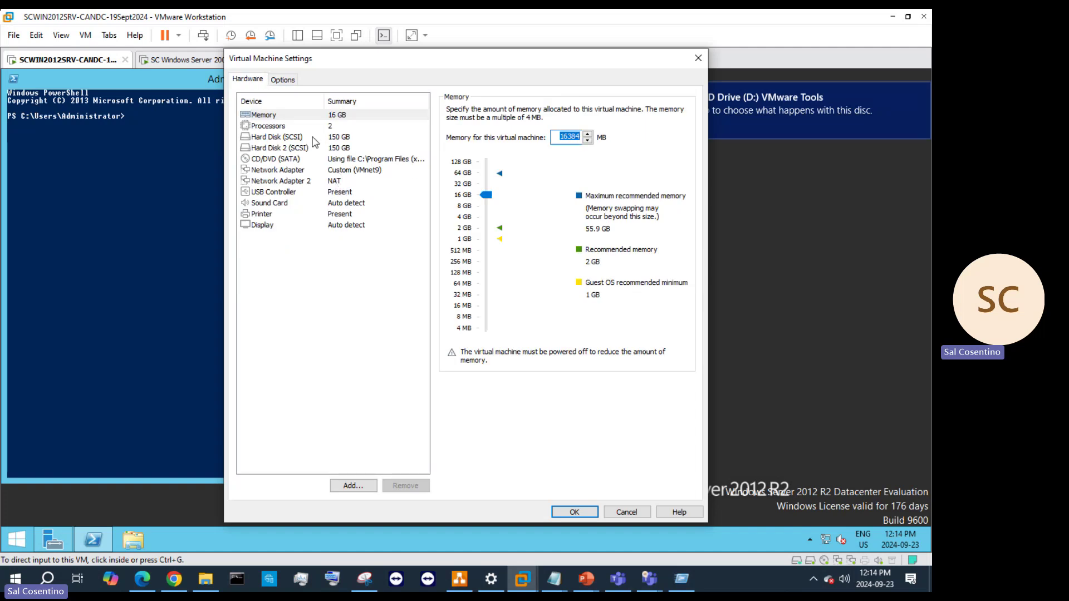
click(314, 126)
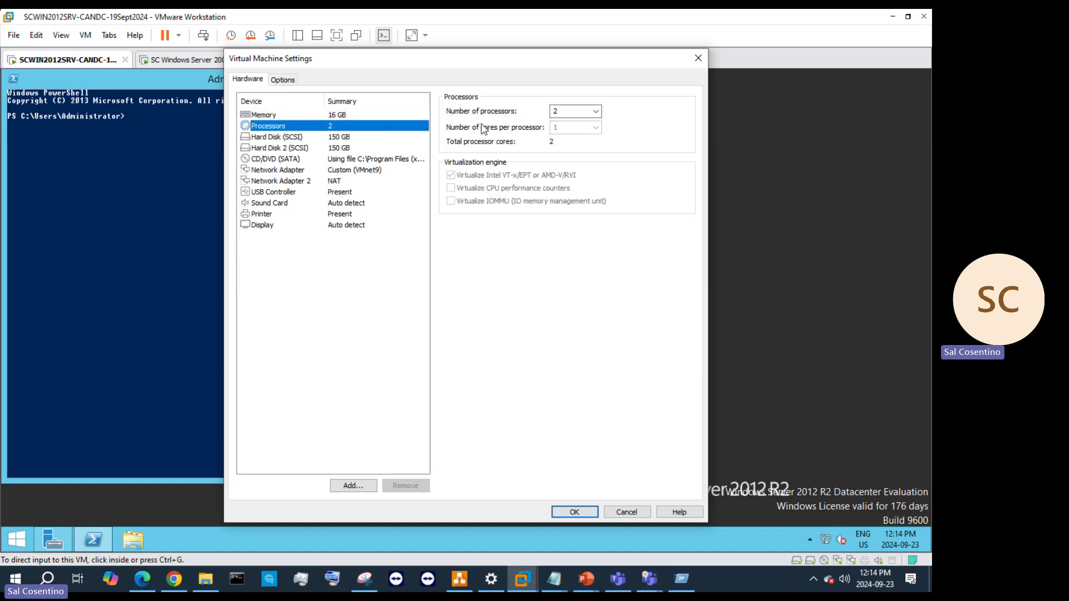
click(346, 140)
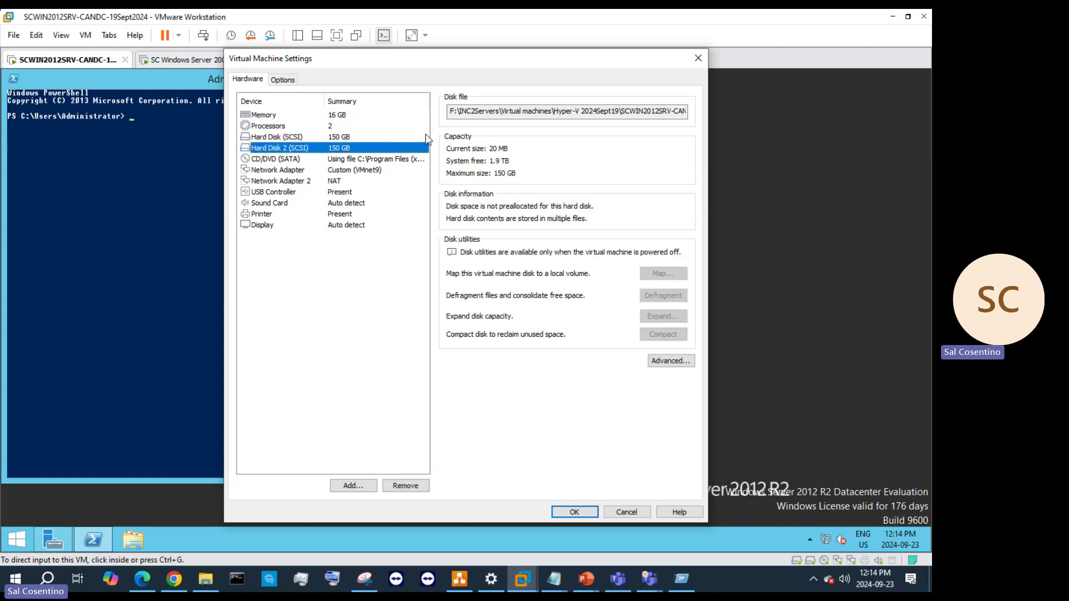
click(697, 58)
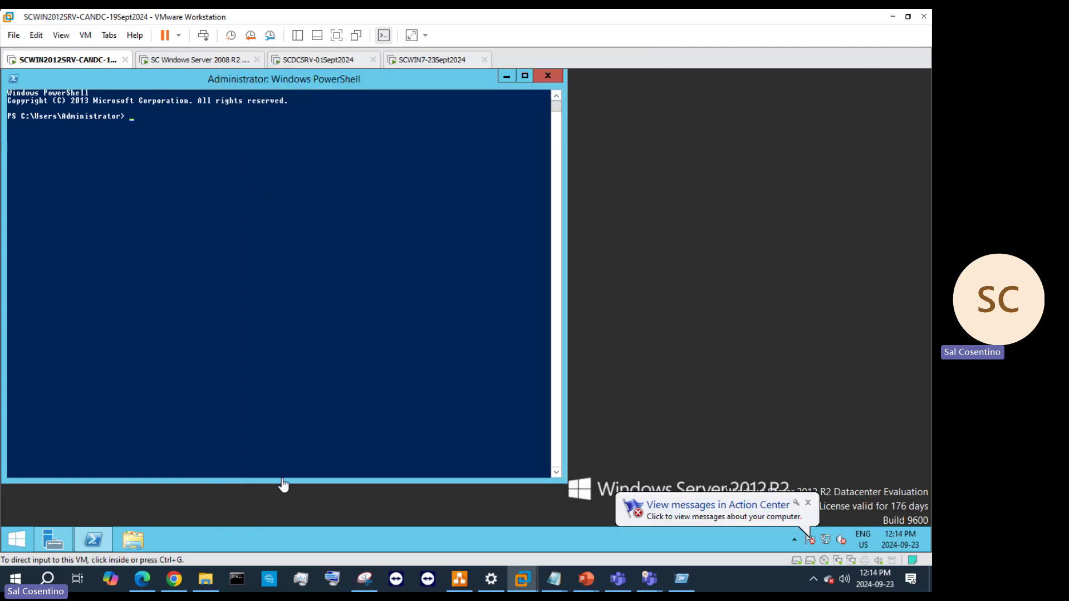
Switch to Hyper-V.pptx in PowerPoint and open the Install Hyper-V link from slide 2 in the browser
mouse_move(586, 579)
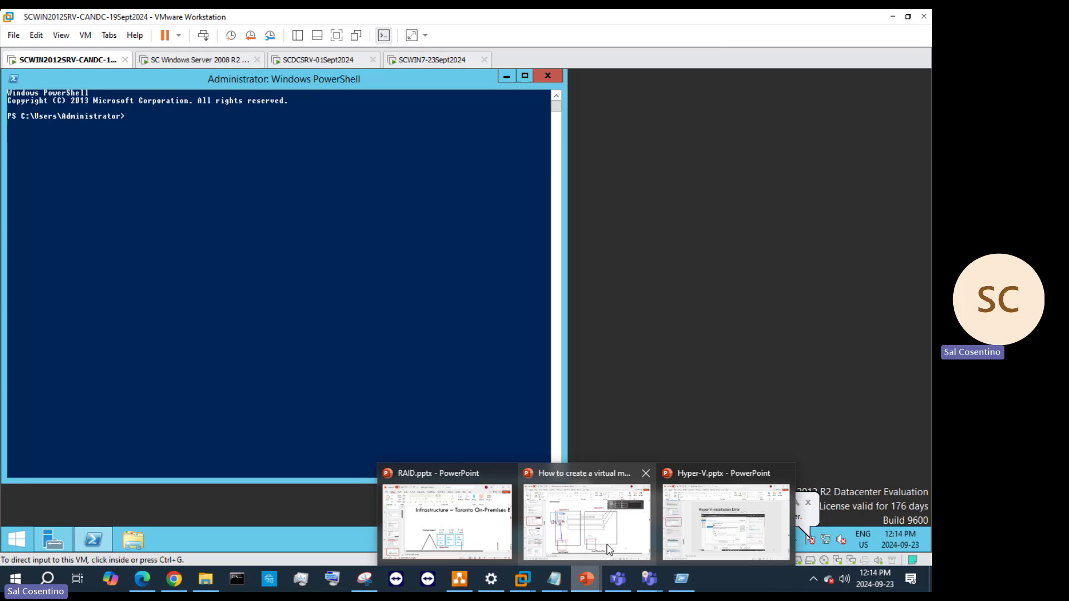
click(694, 535)
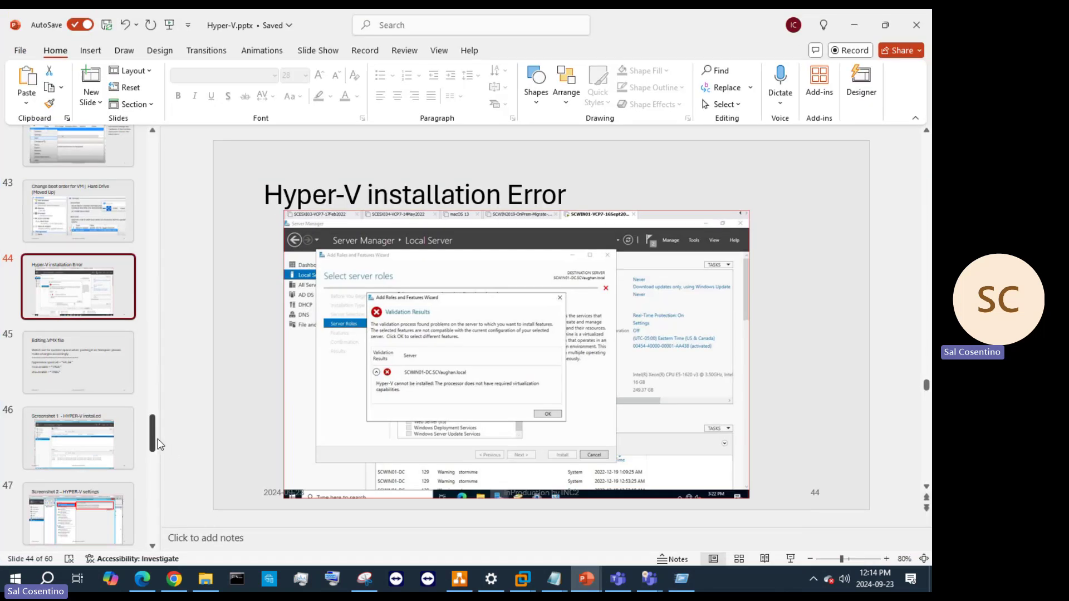
drag(159, 440, 179, 136)
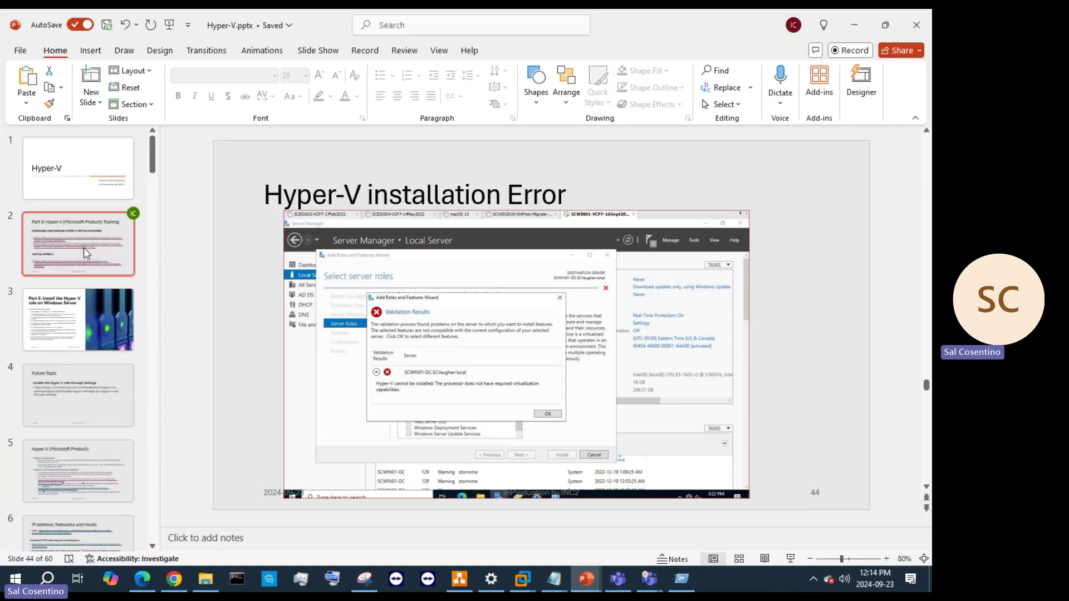
click(83, 249)
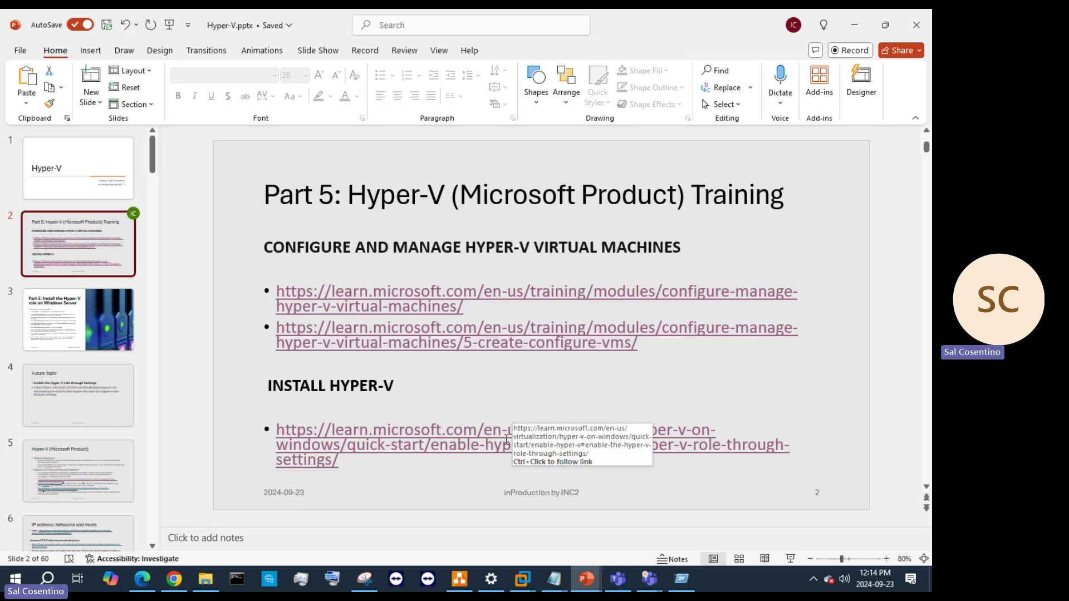
ctrl+click(466, 444)
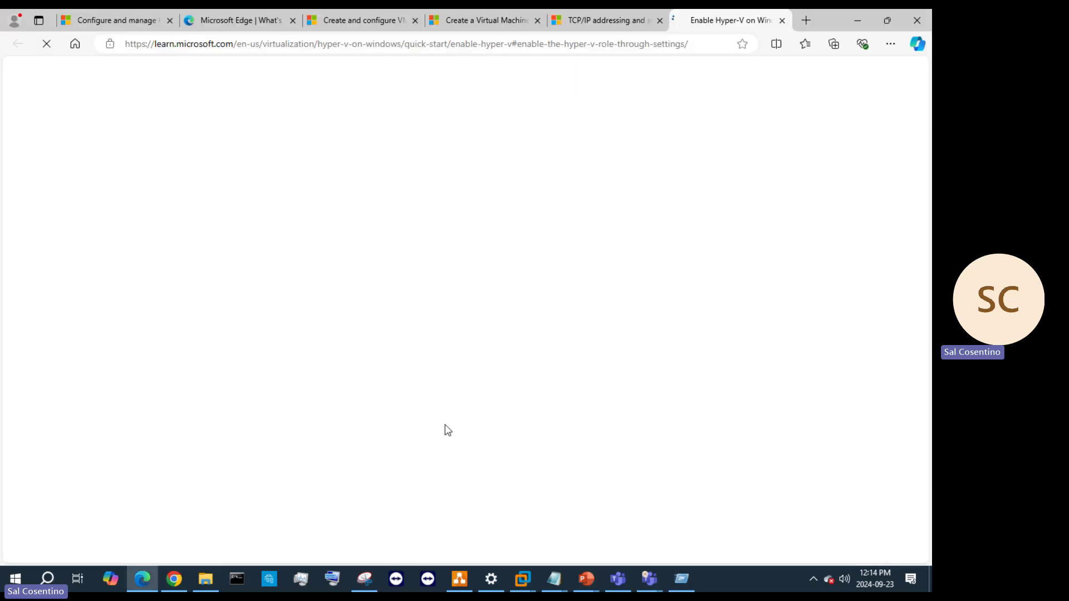
Examine the Microsoft Learn page's Hyper-V requirements, including CPU support, and its instructions for enabling Hyper-V using PowerShell
scroll(486, 325, down, 6)
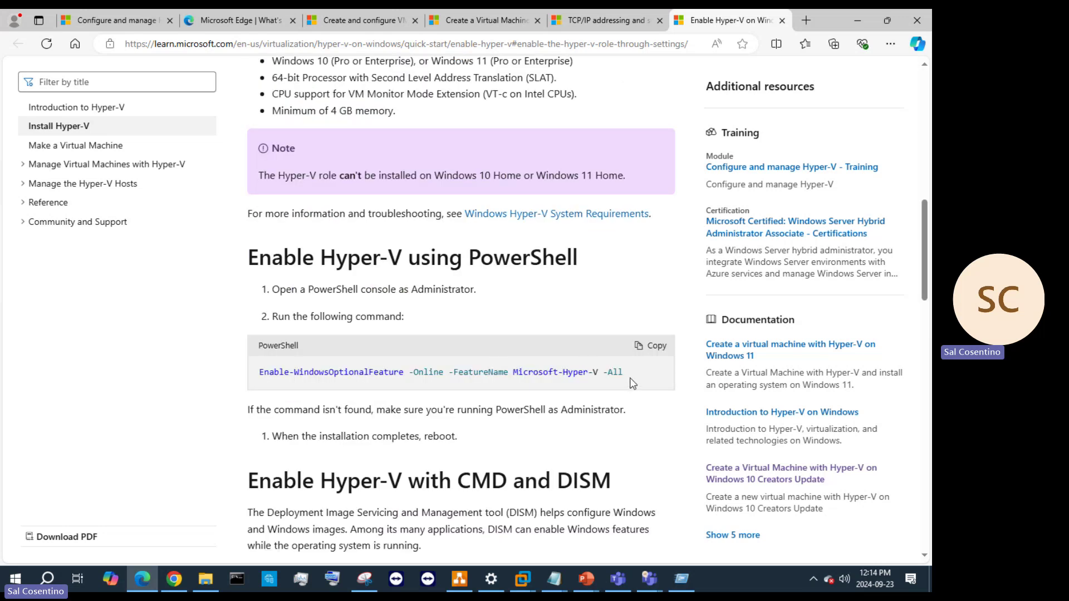
scroll(626, 383, up, 3)
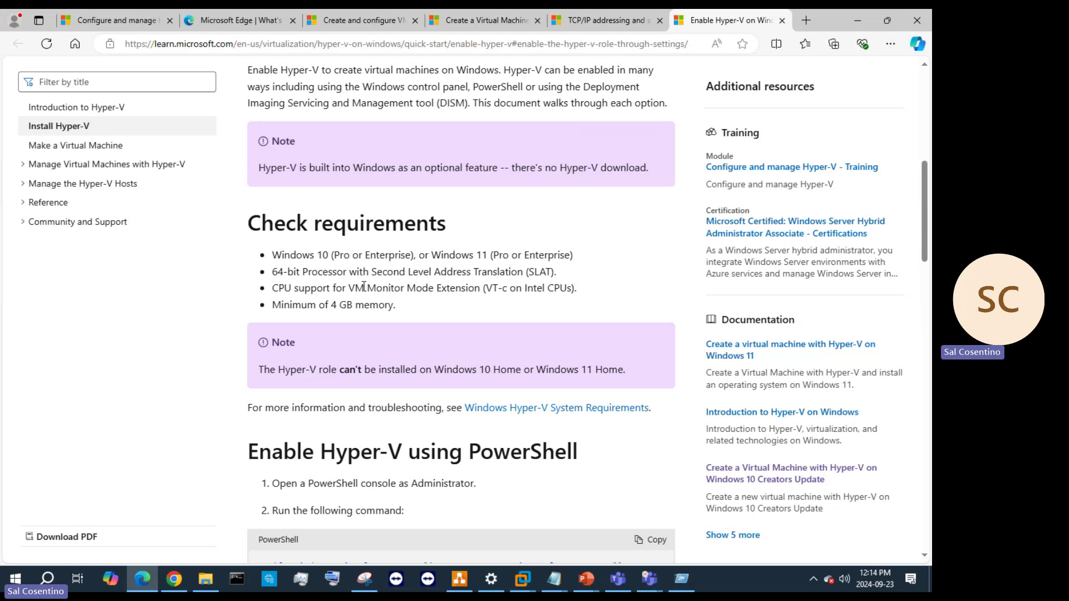
drag(577, 287, 507, 288)
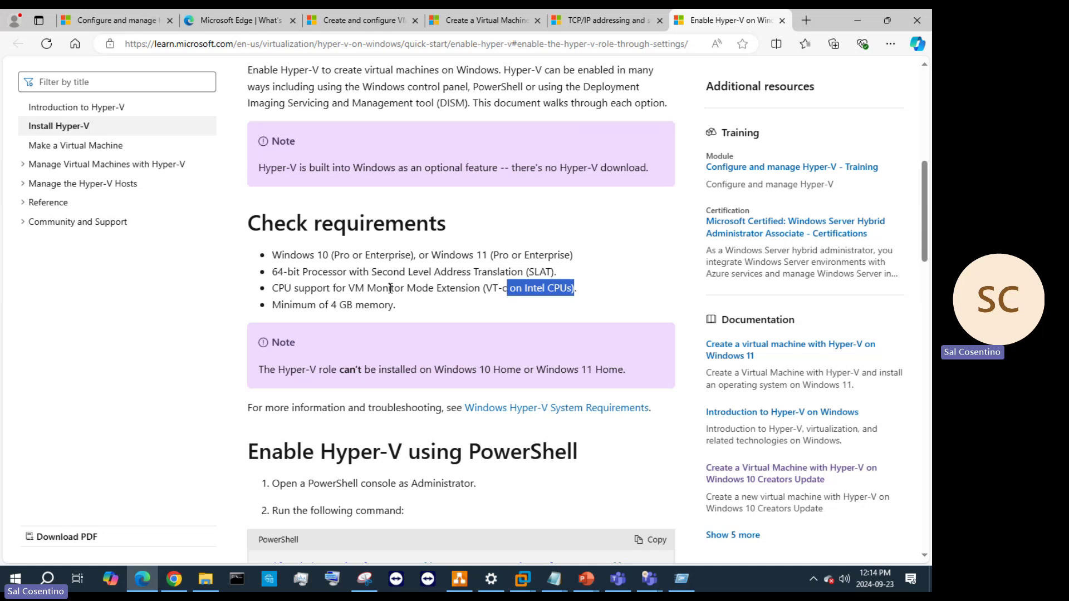
scroll(450, 376, down, 2)
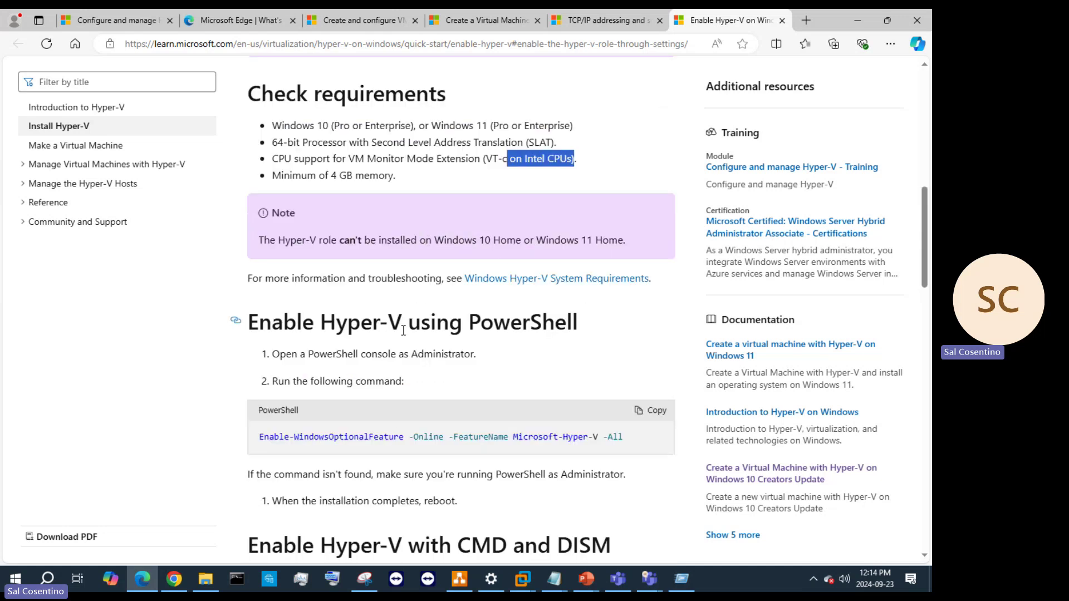
Copy the command Enable-WindowsOptionalFeature -Online -FeatureName Microsoft-Hyper-V -All from the Learn page, and glance at the DISM alternative
drag(627, 437, 248, 438)
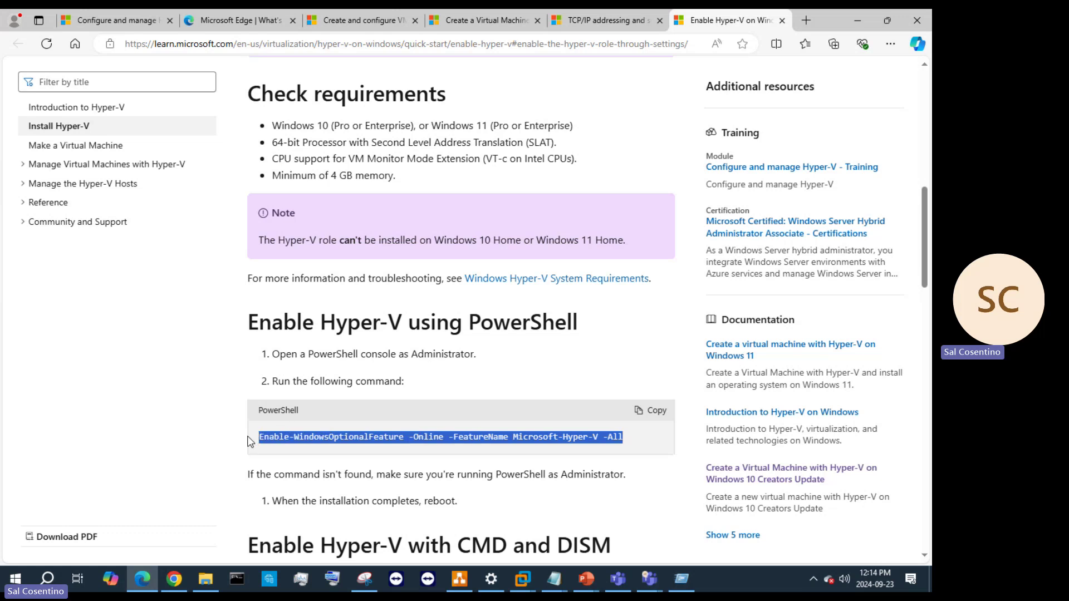
right_click(289, 436)
click(359, 217)
scroll(578, 390, down, 5)
scroll(578, 390, down, 5)
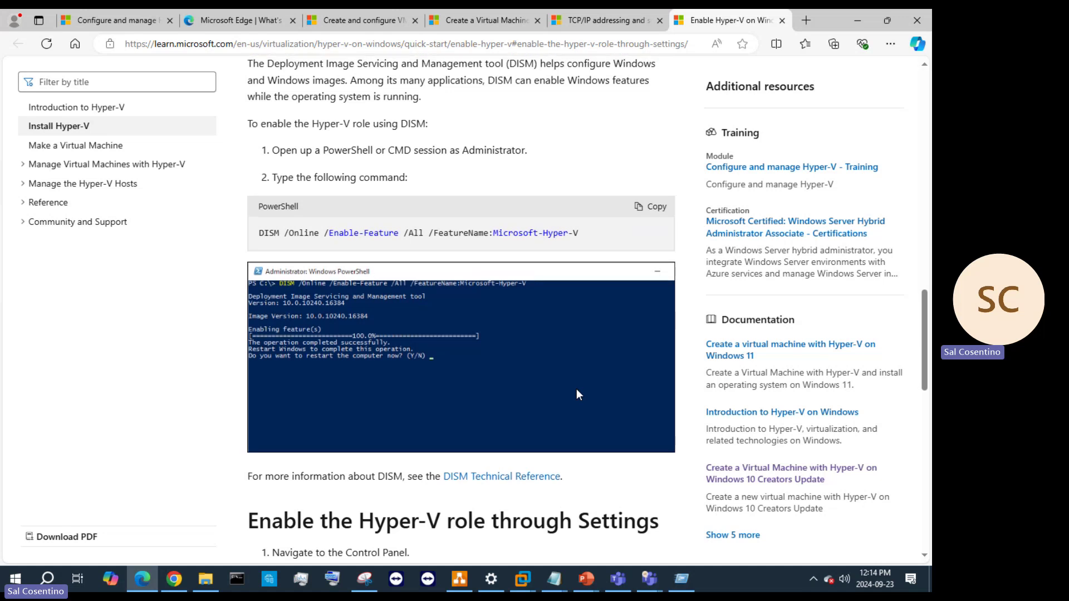
scroll(578, 388, up, 3)
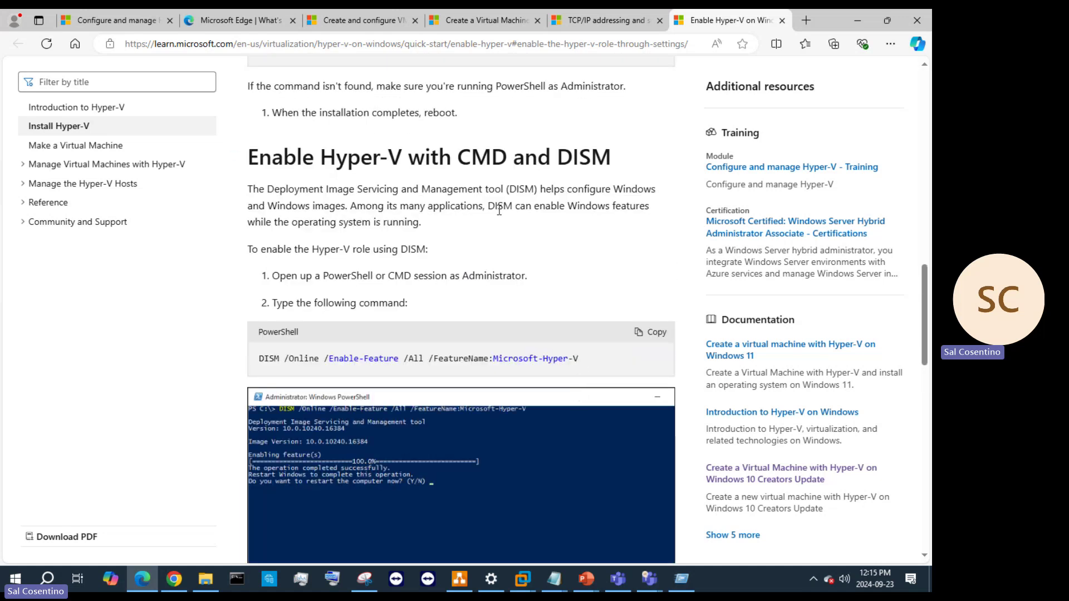
scroll(550, 186, up, 4)
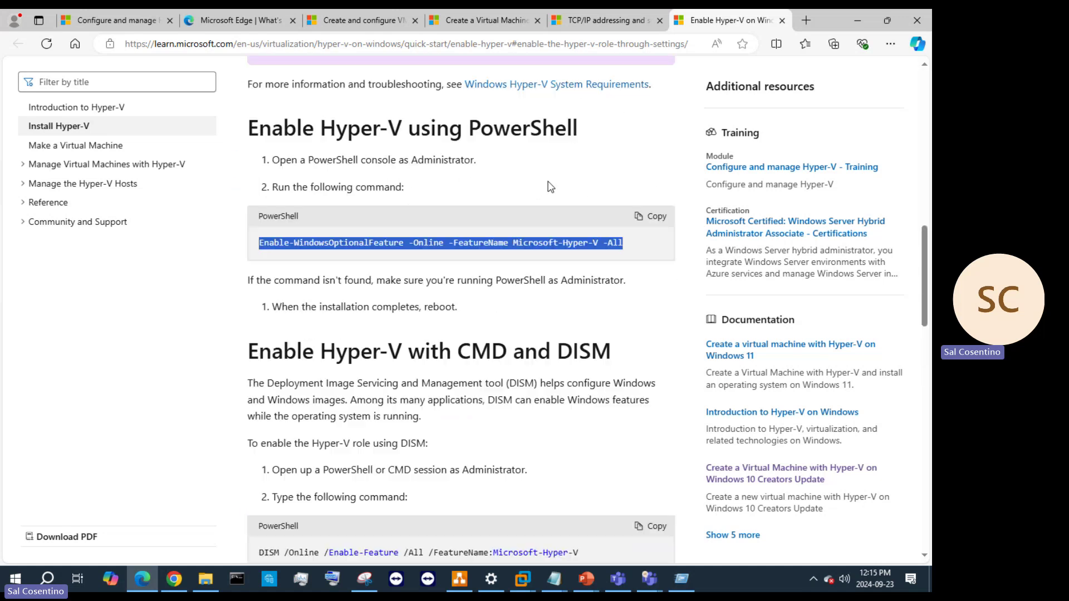
right_click(402, 129)
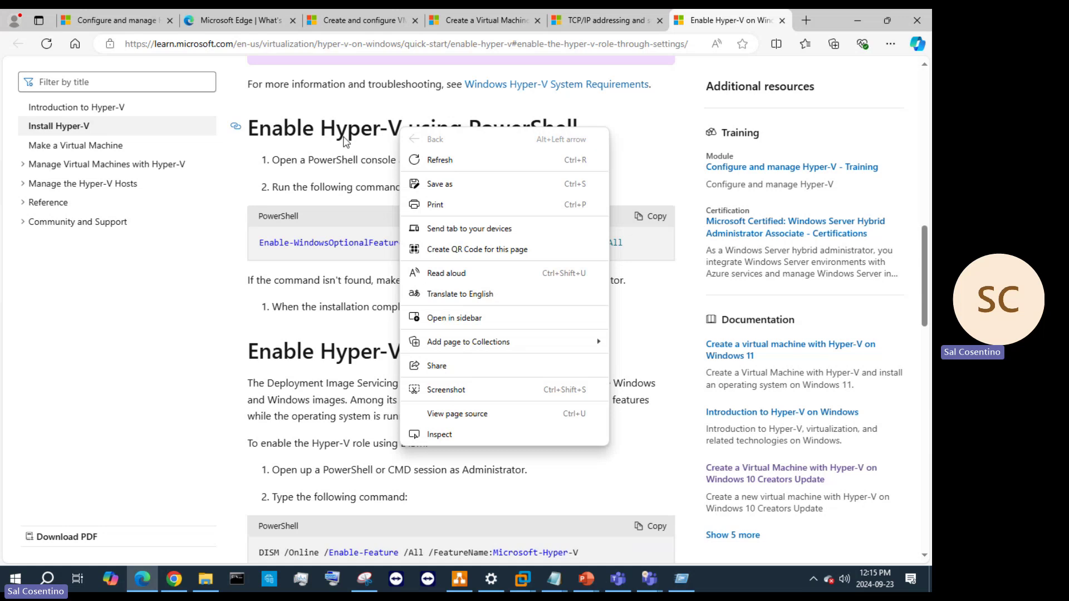
click(648, 219)
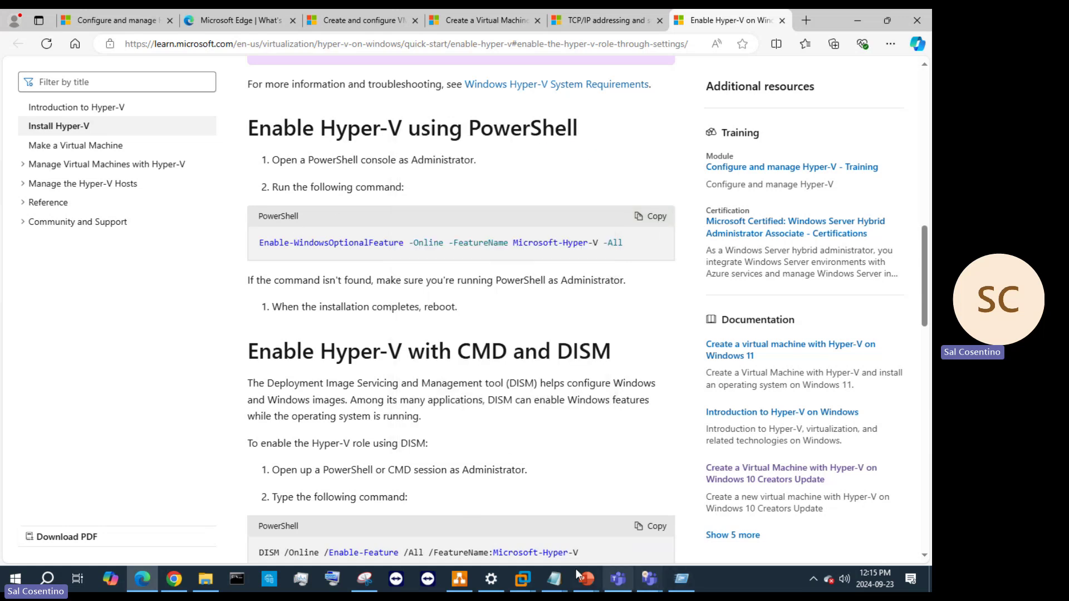
Switch to the SCWIN2012SRV-CANDC-19Sept2024 virtual machine in VMware Workstation and run the copied Enable-WindowsOptionalFeature command in its PowerShell window
mouse_move(532, 573)
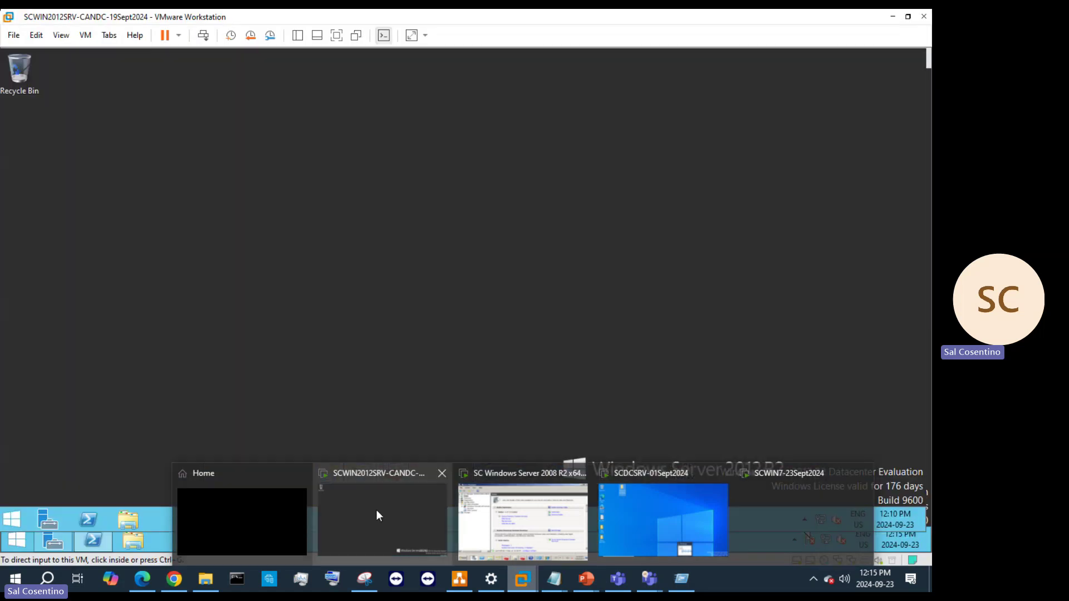
click(377, 510)
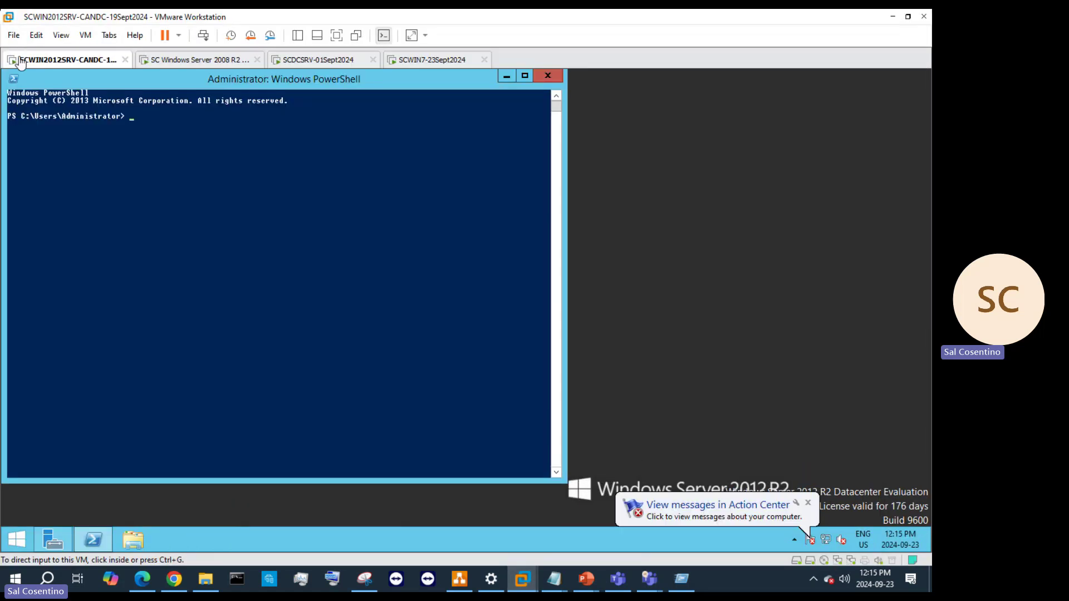
click(198, 115)
right_click(198, 115)
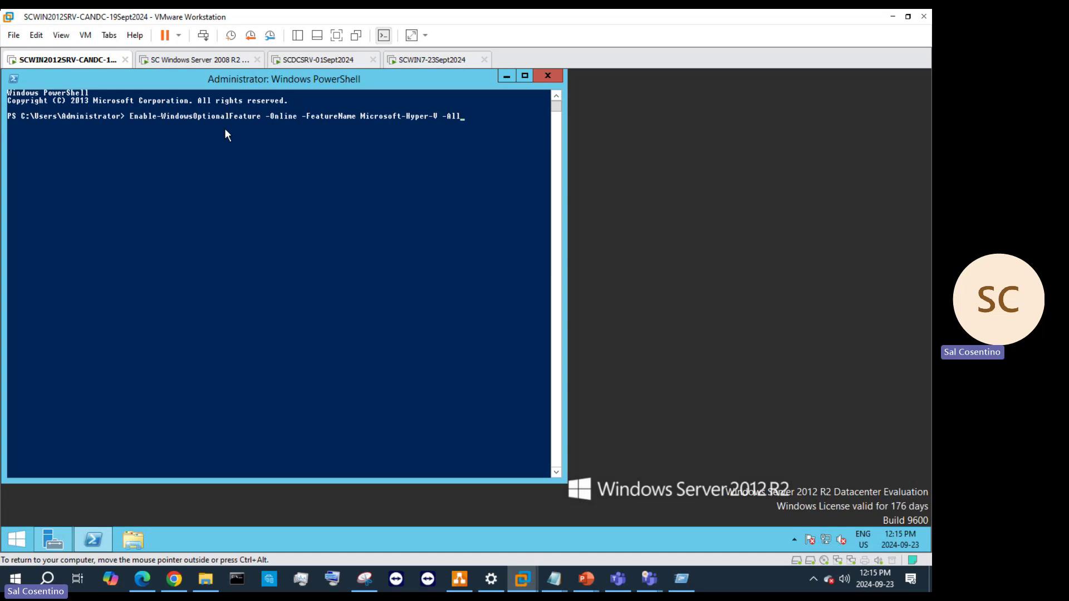
key(Return)
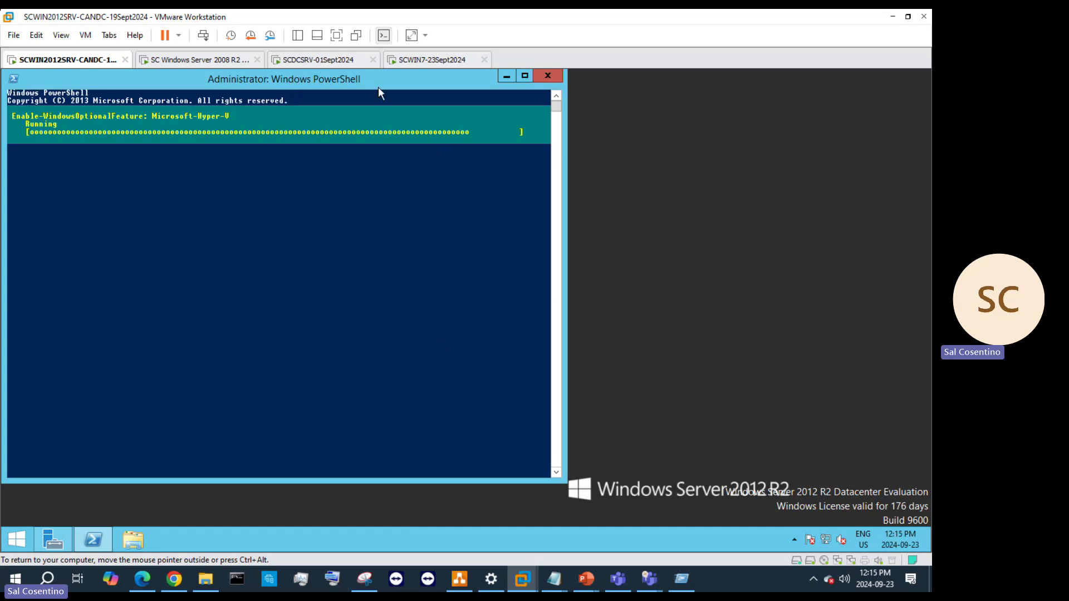
Minimize Server Manager, reposition the PowerShell window, and answer y to restart the computer and complete the Hyper-V installation
drag(366, 79, 508, 139)
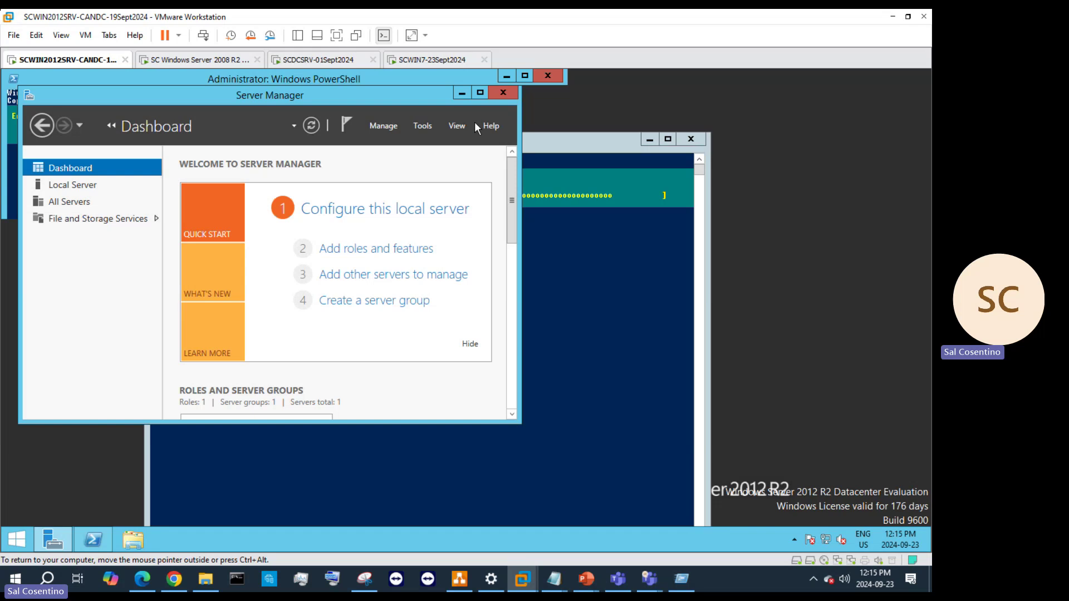
click(462, 93)
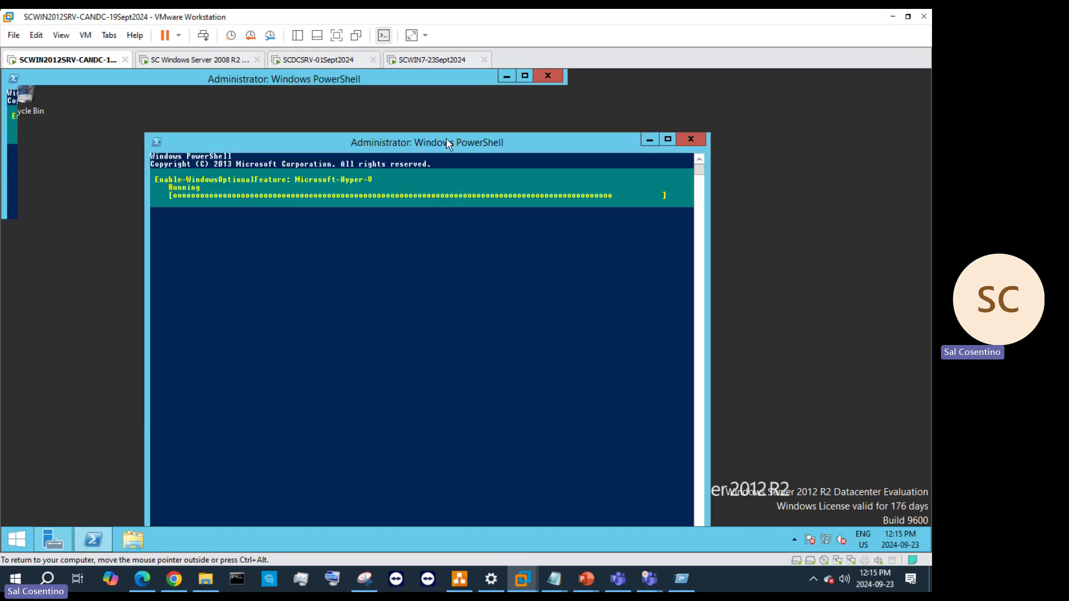
drag(447, 142, 381, 108)
click(462, 192)
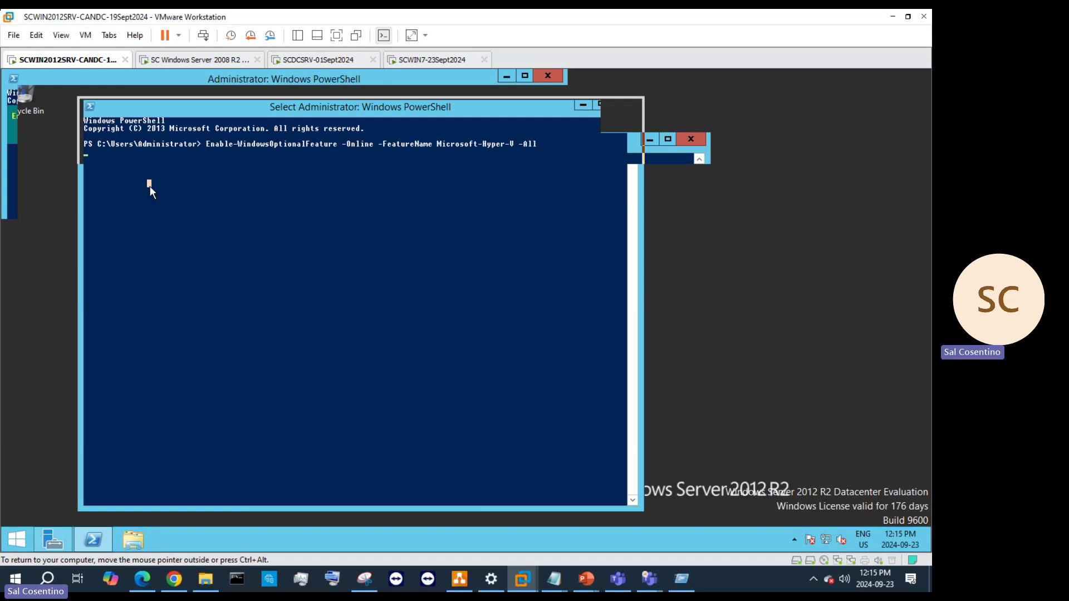
key(Escape)
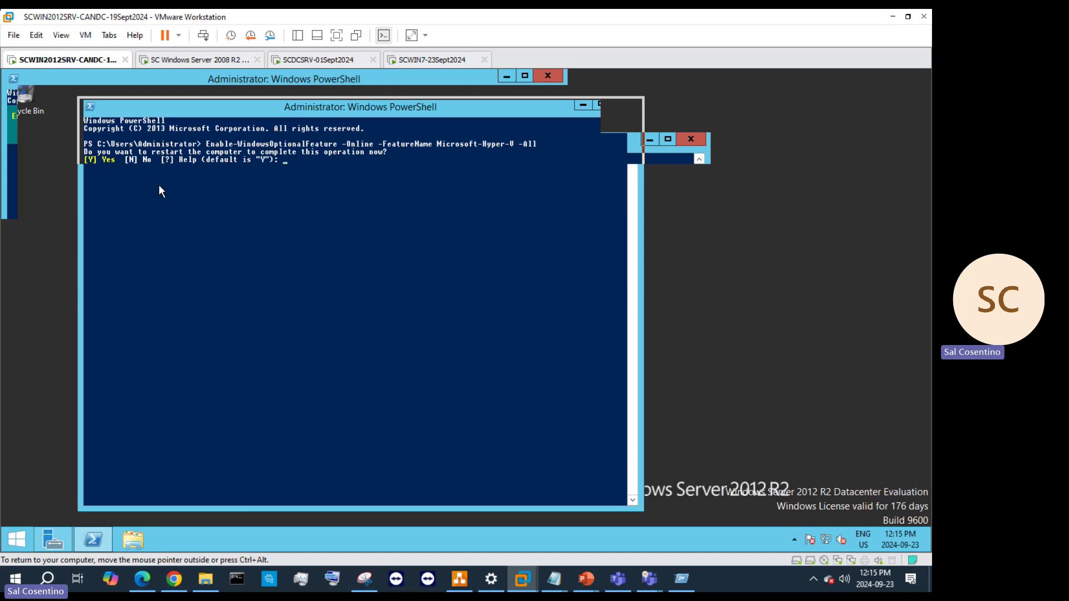
text(y)
key(Return)
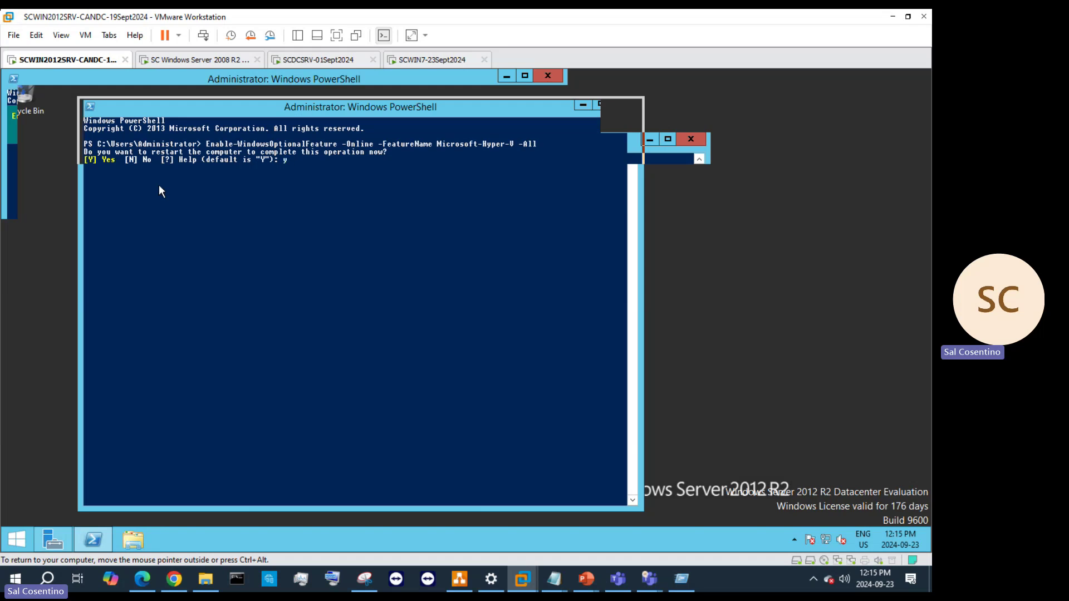
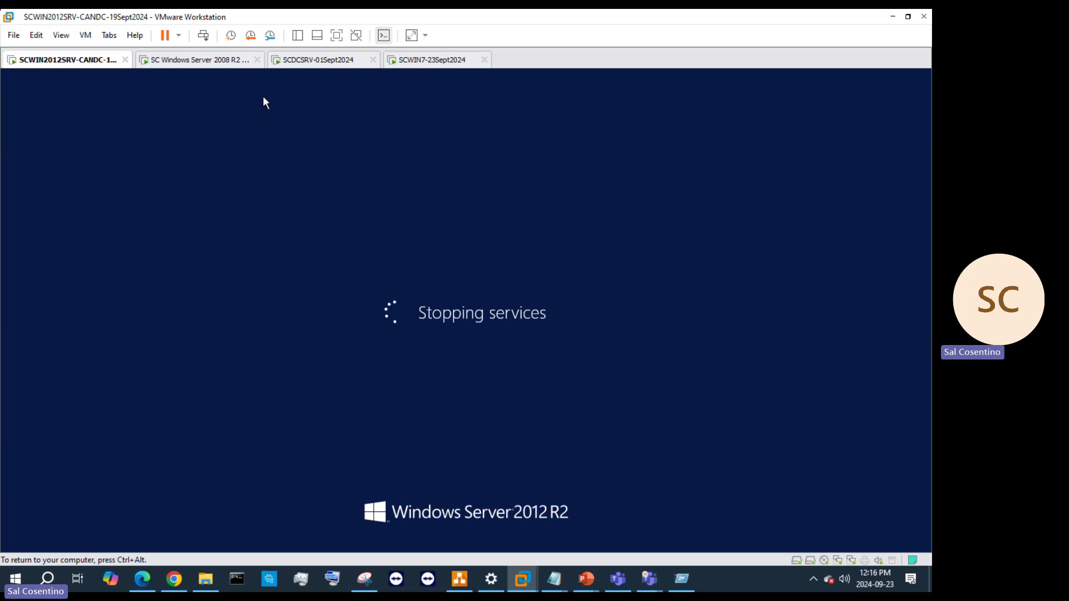
key(ctrl+alt)
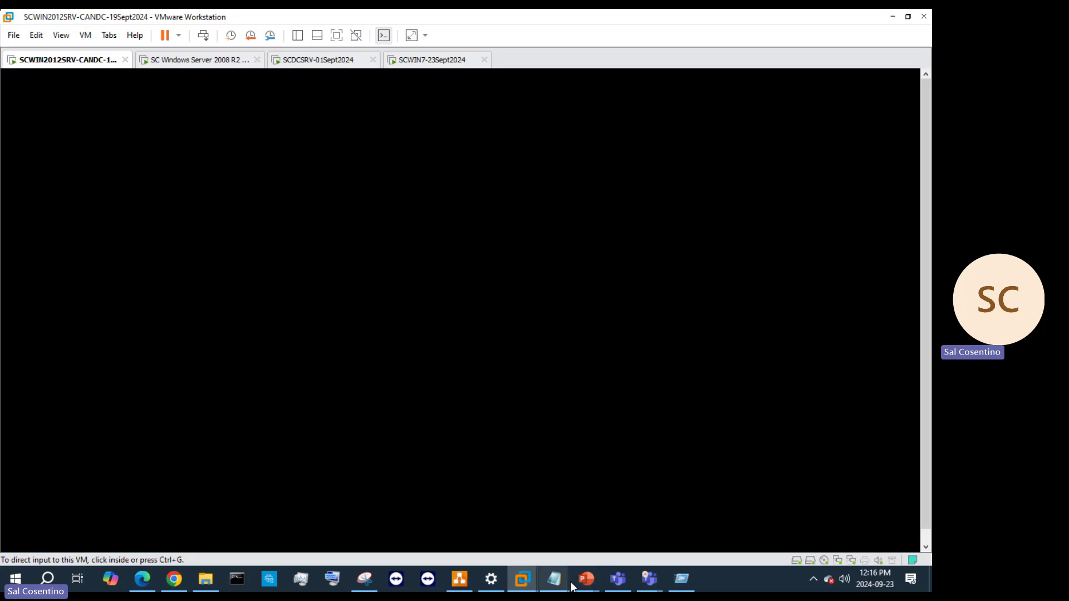
mouse_move(565, 579)
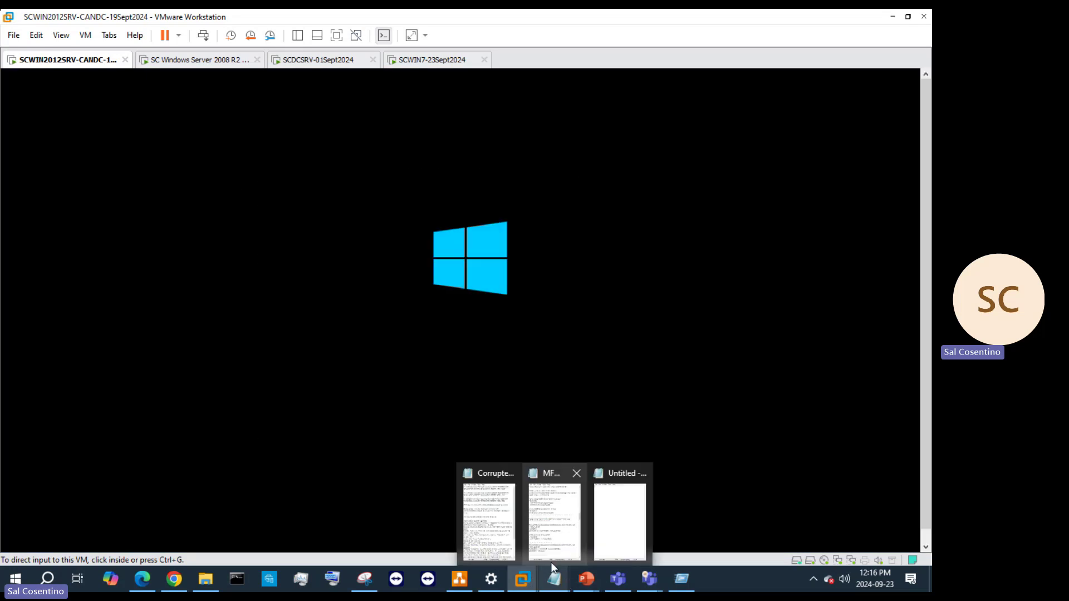
mouse_move(580, 548)
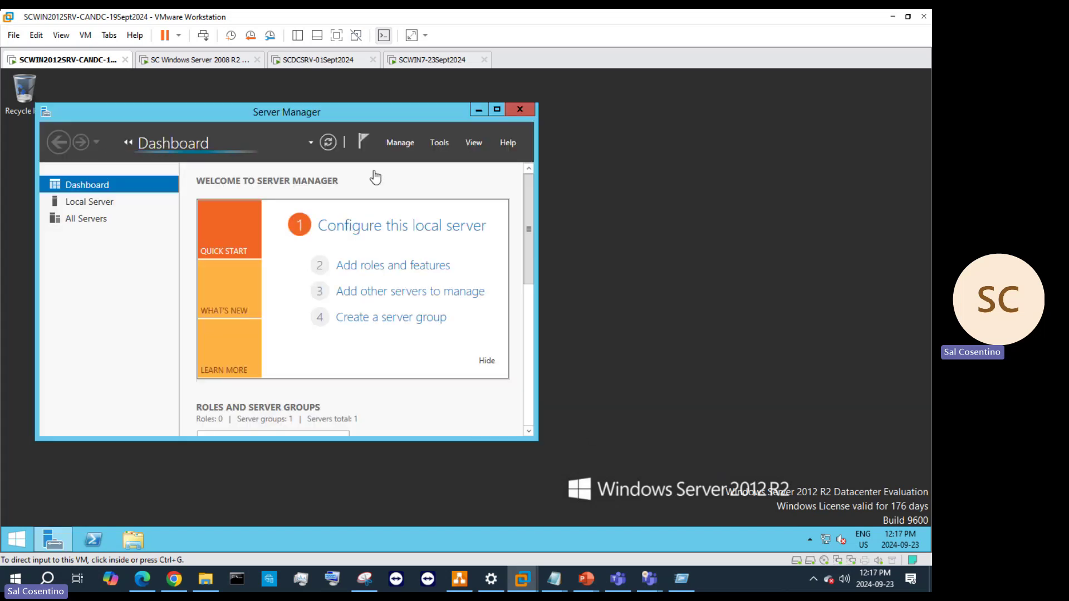
Check the administrative tools in Server Manager and the actions offered for the server on the Hyper-V page for Hyper-V management
click(98, 177)
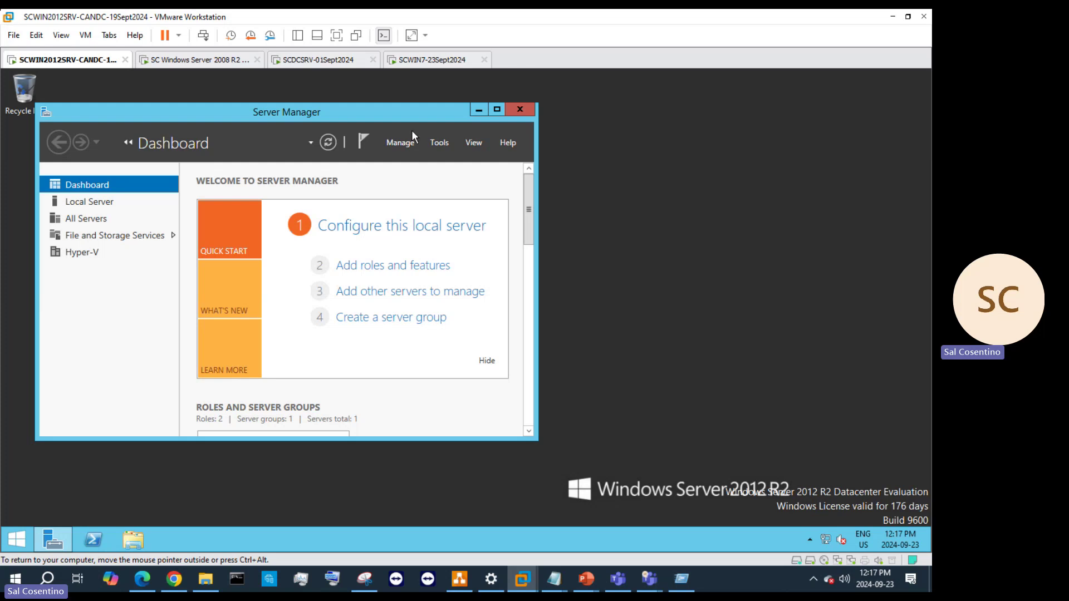
click(440, 142)
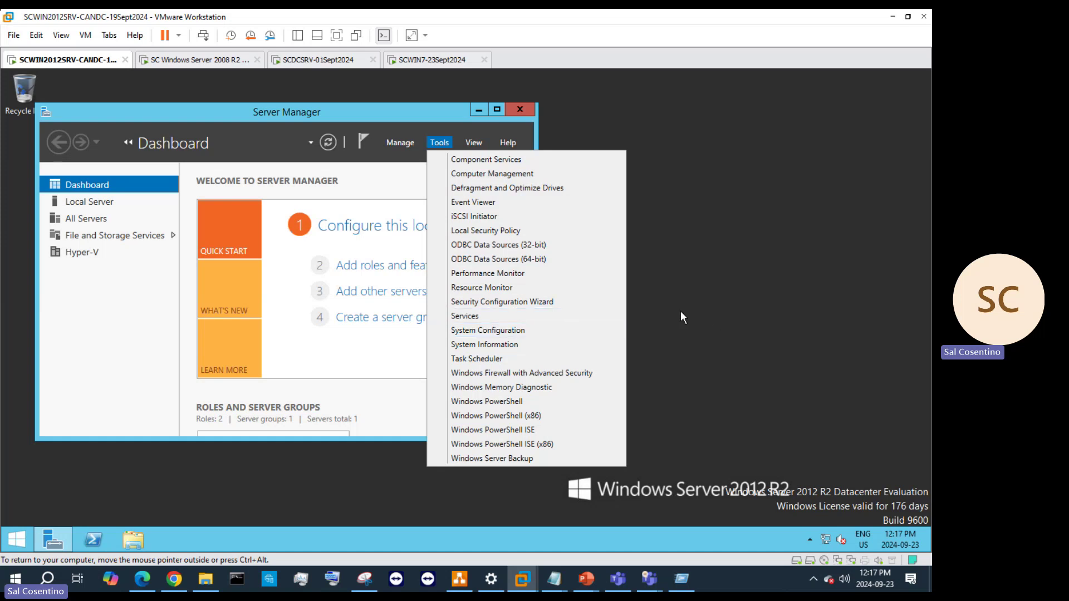
click(71, 256)
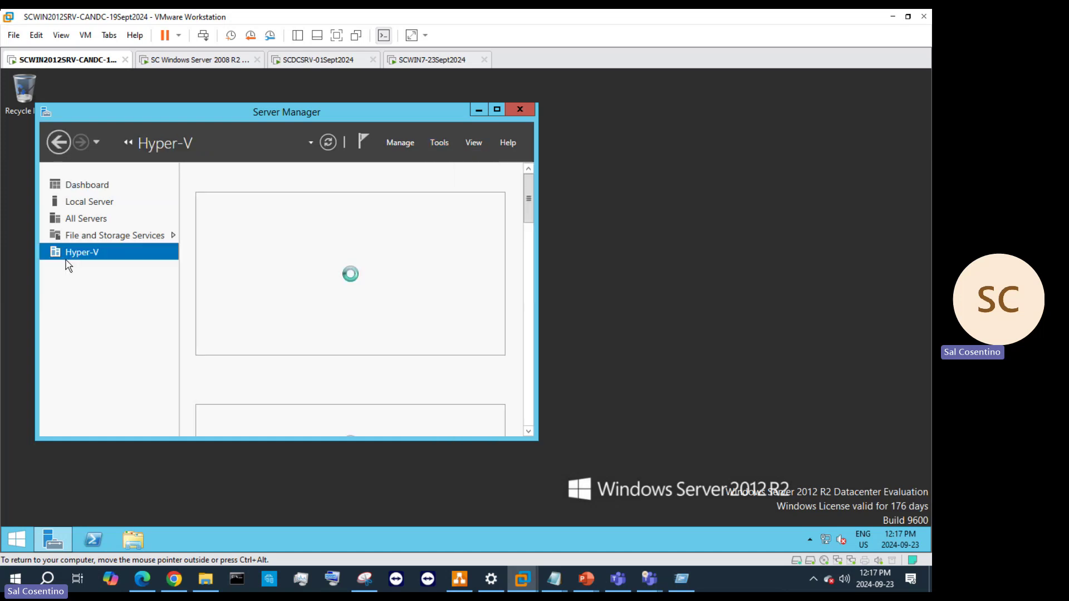
right_click(230, 255)
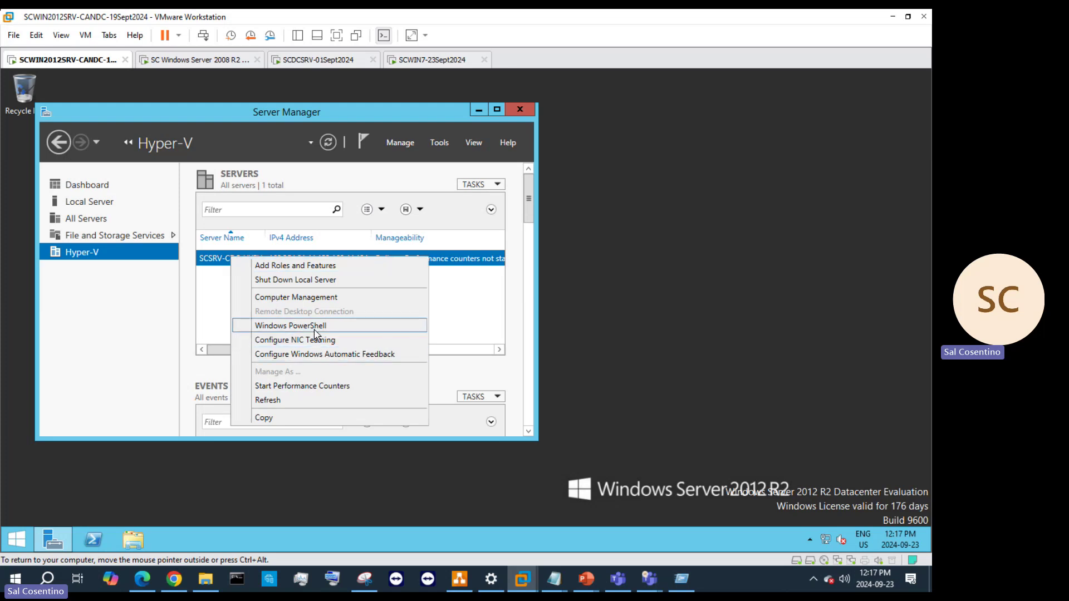
right_click(213, 259)
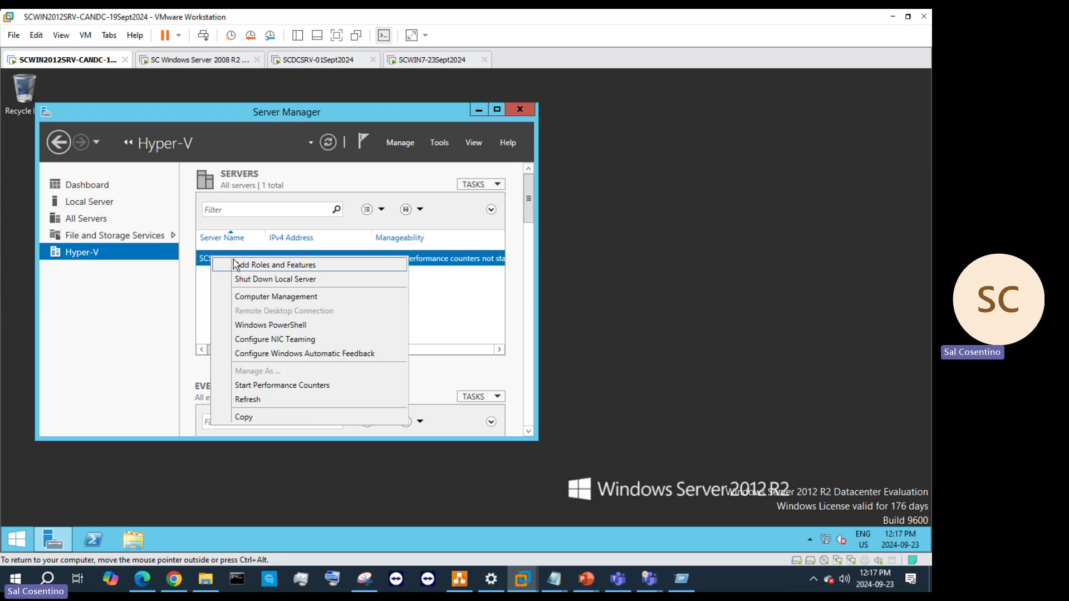
right_click(202, 260)
right_click(201, 260)
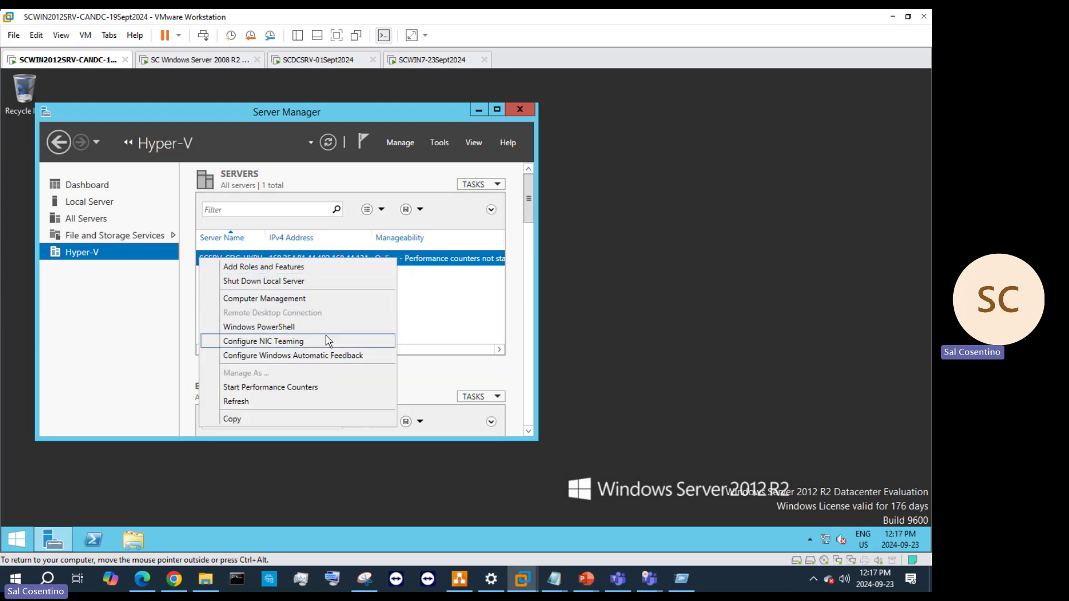
click(444, 322)
click(439, 143)
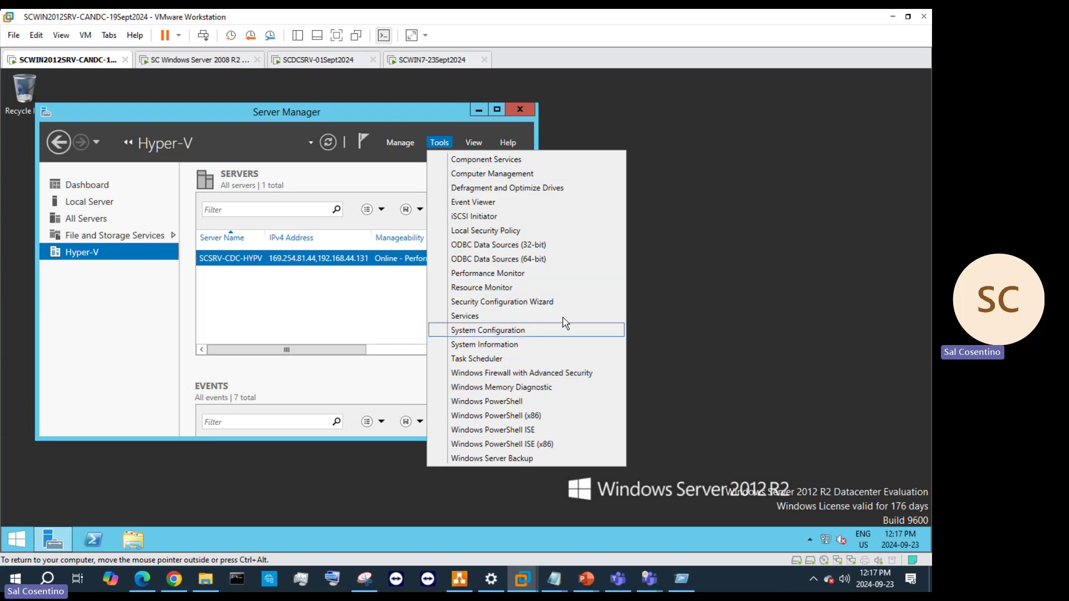
click(747, 270)
Restart Server Manager and recheck the Hyper-V server's actions and the available administrative tools
click(513, 107)
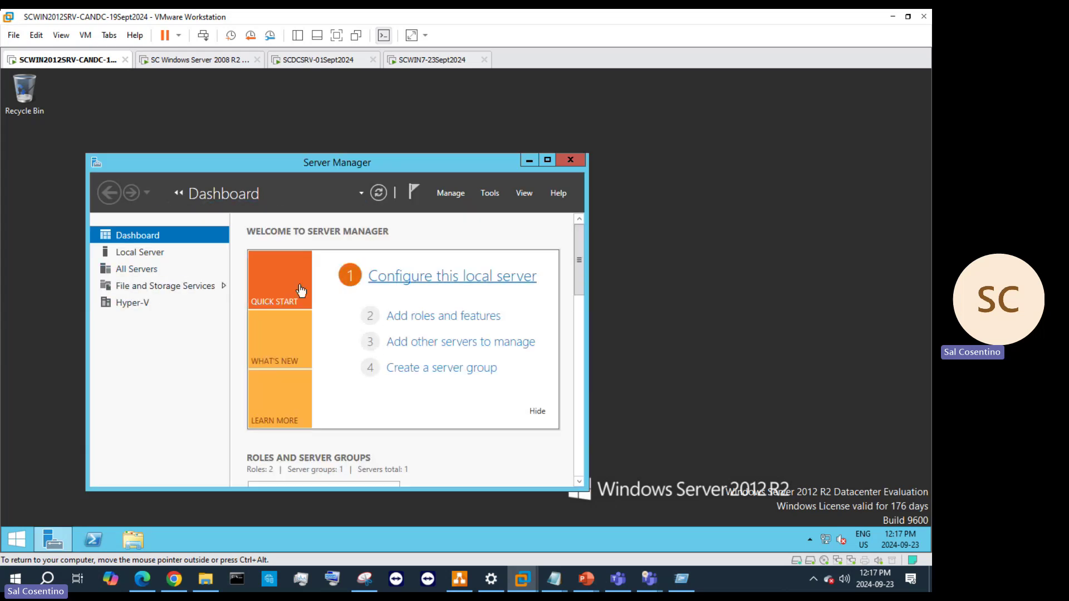
click(131, 308)
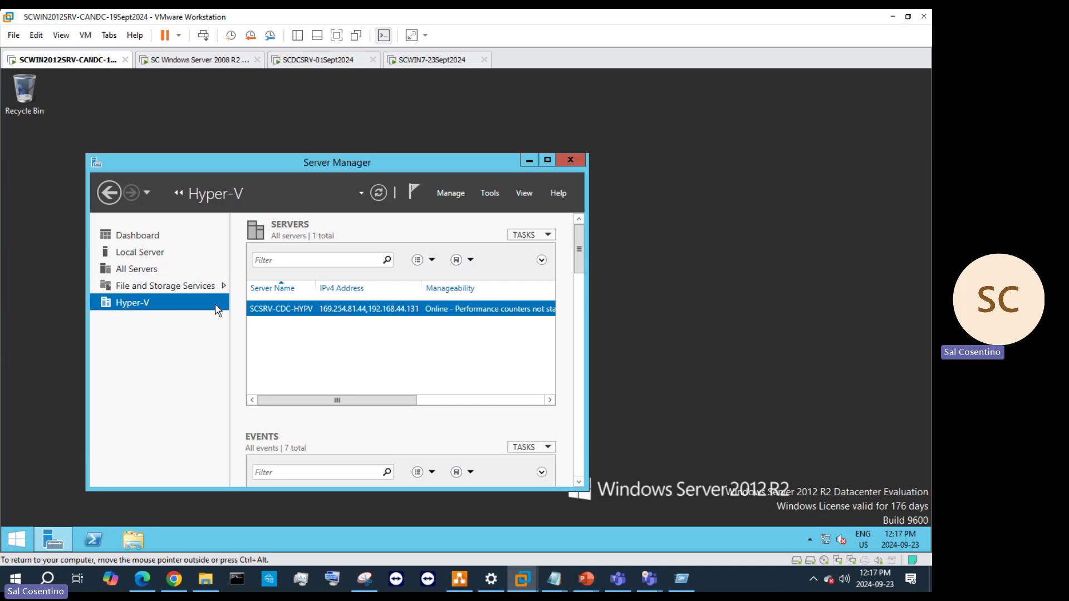
right_click(367, 319)
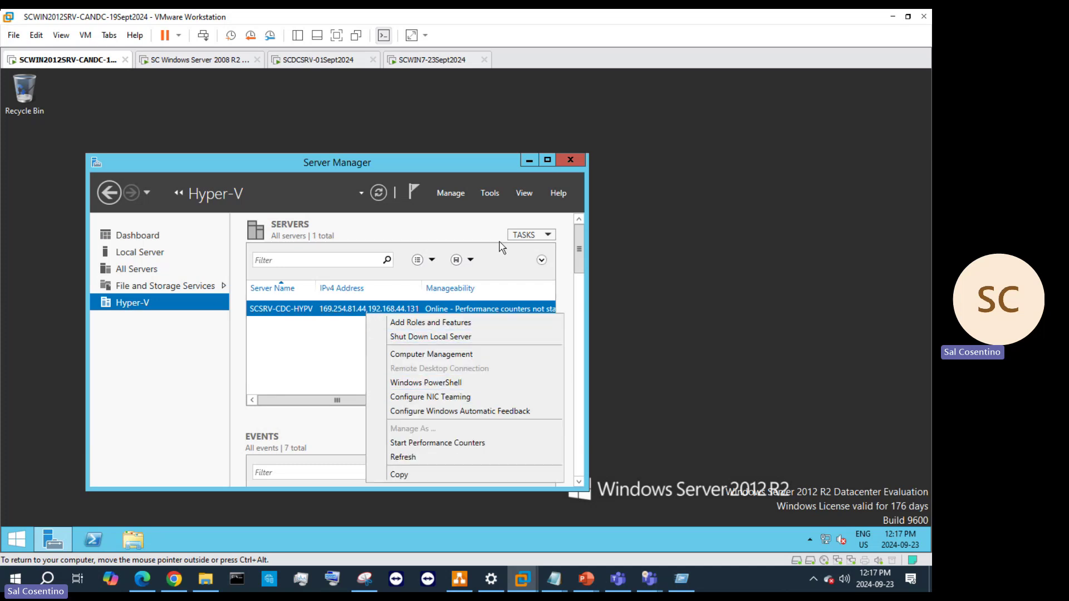
click(514, 194)
mouse_move(499, 194)
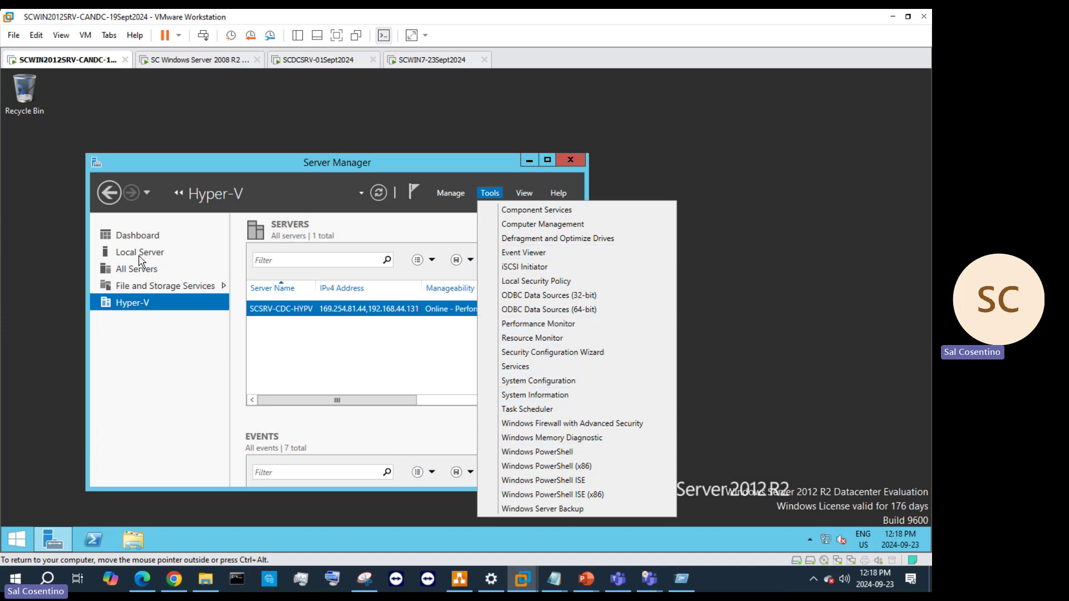
View the Server Manager dashboard and the File and Storage Services page, and return to the Hyper-V page
click(174, 197)
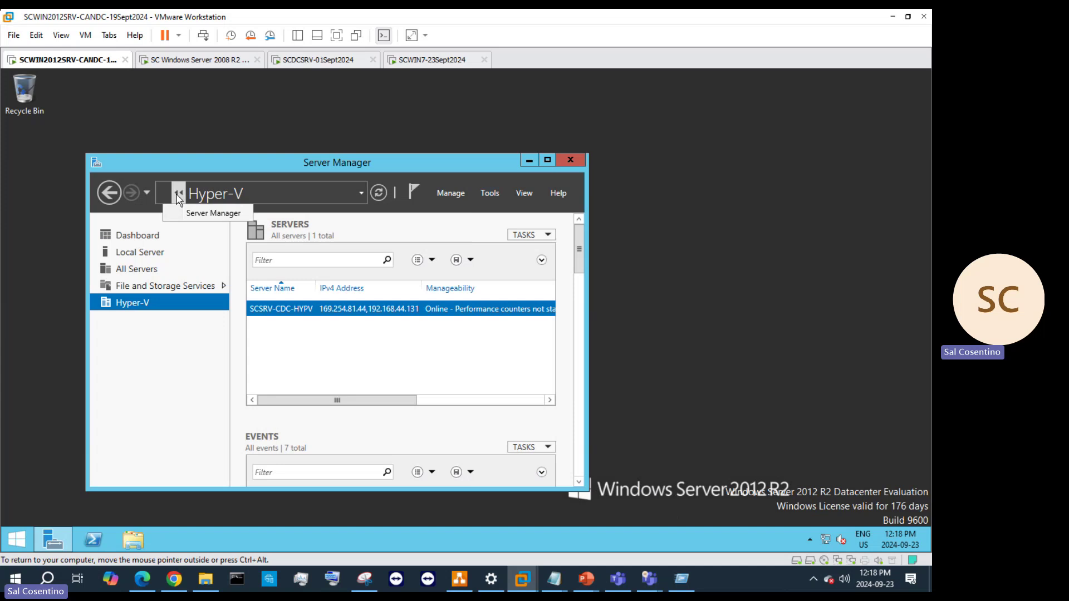
click(176, 194)
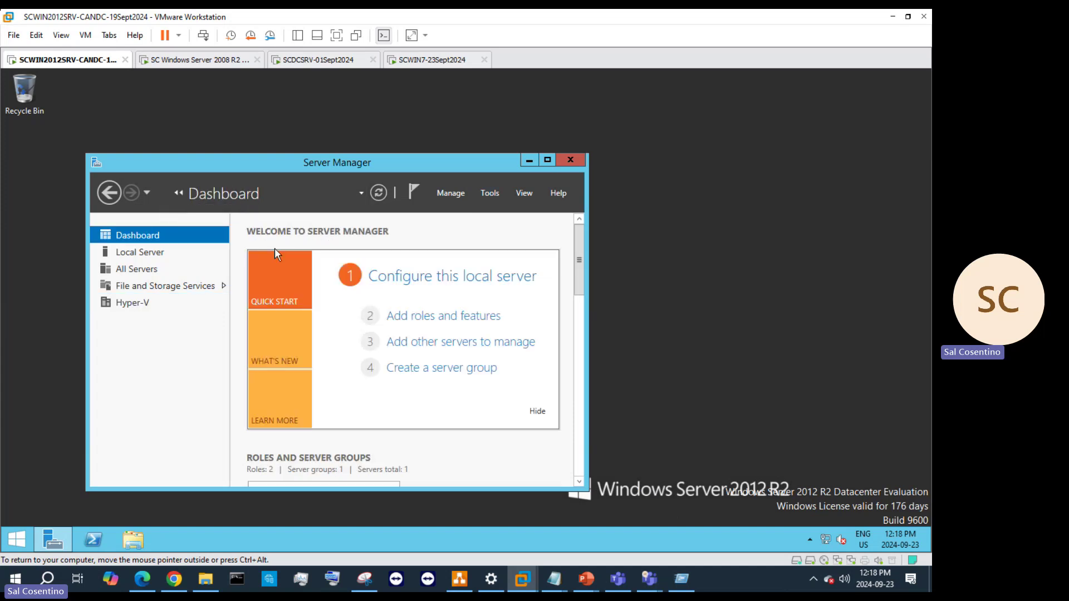
click(141, 292)
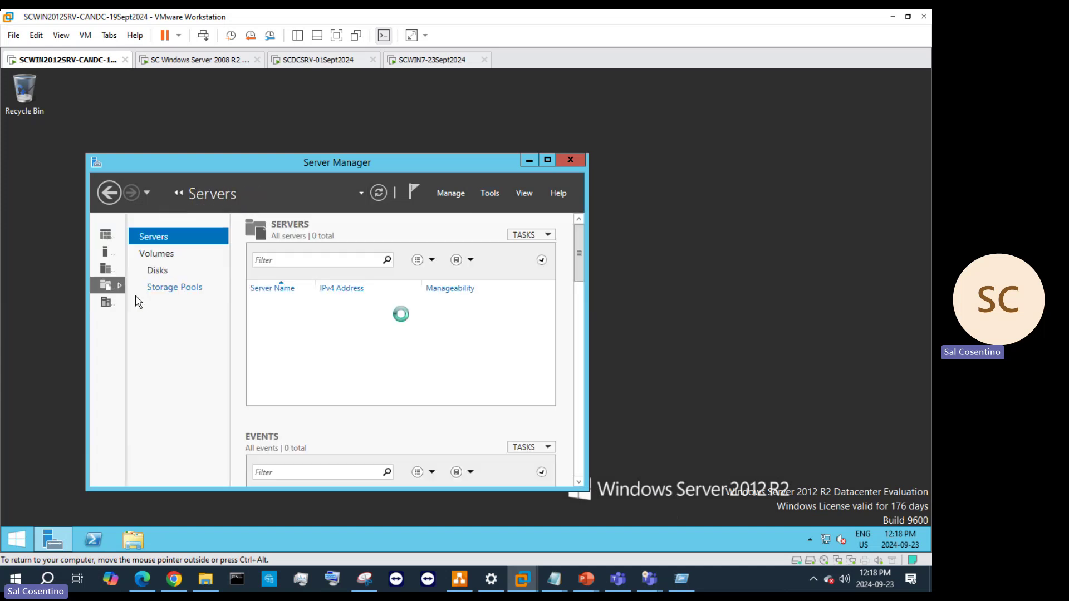
click(105, 304)
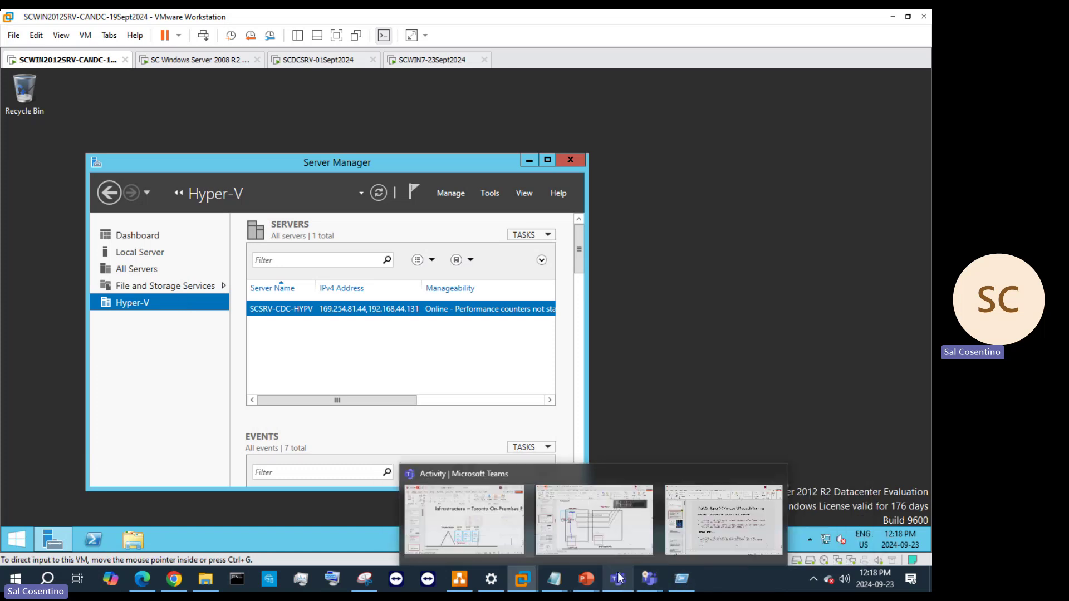
mouse_move(582, 570)
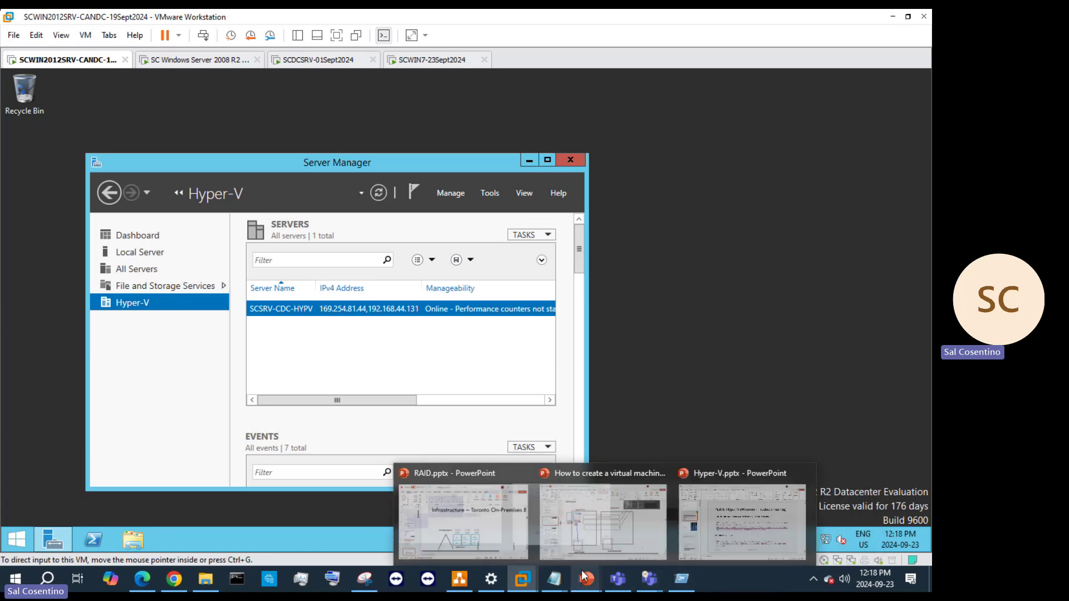
Switch to the Hyper-V.pptx presentation in PowerPoint, then to the Microsoft Learn article on enabling Hyper-V in Edge
click(726, 521)
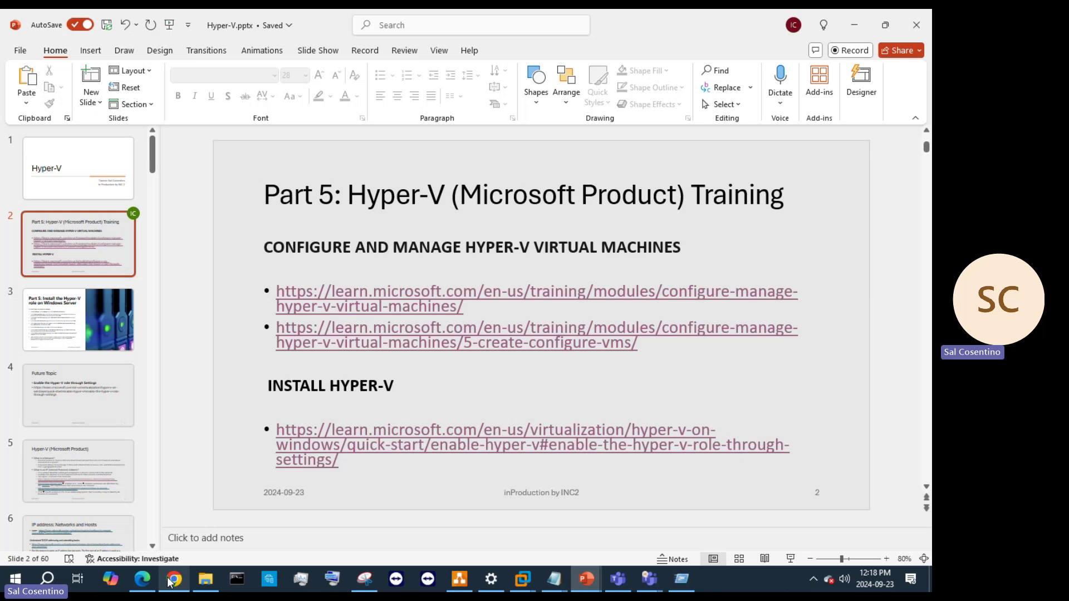
mouse_move(172, 581)
click(192, 479)
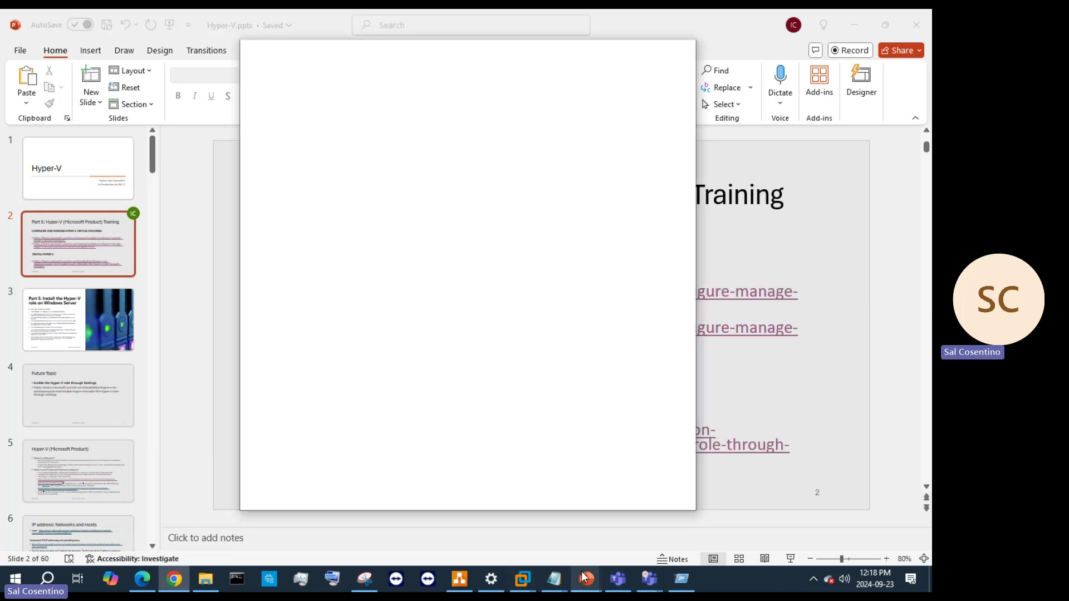
click(145, 577)
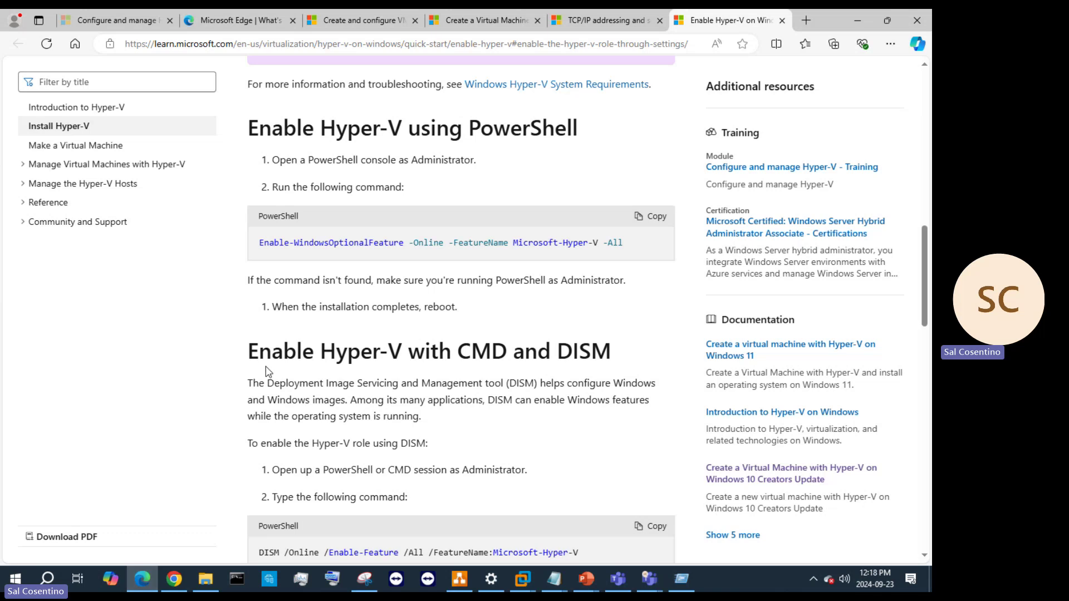
Review the article's instructions for enabling Hyper-V with PowerShell, with CMD and DISM, and through Settings
scroll(518, 222, down, 3)
scroll(511, 234, up, 4)
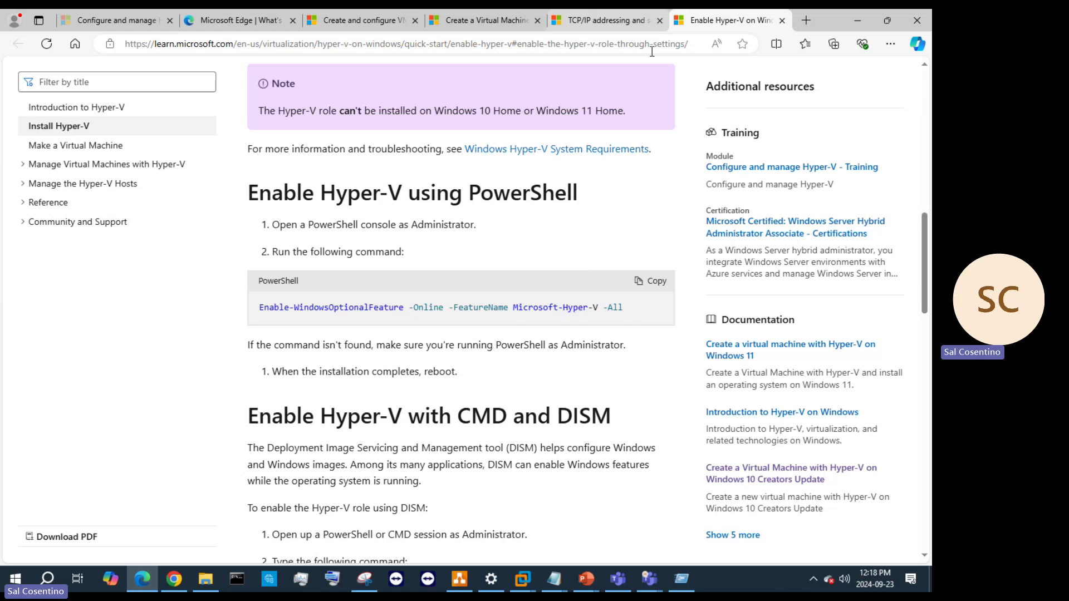
scroll(461, 336, down, 4)
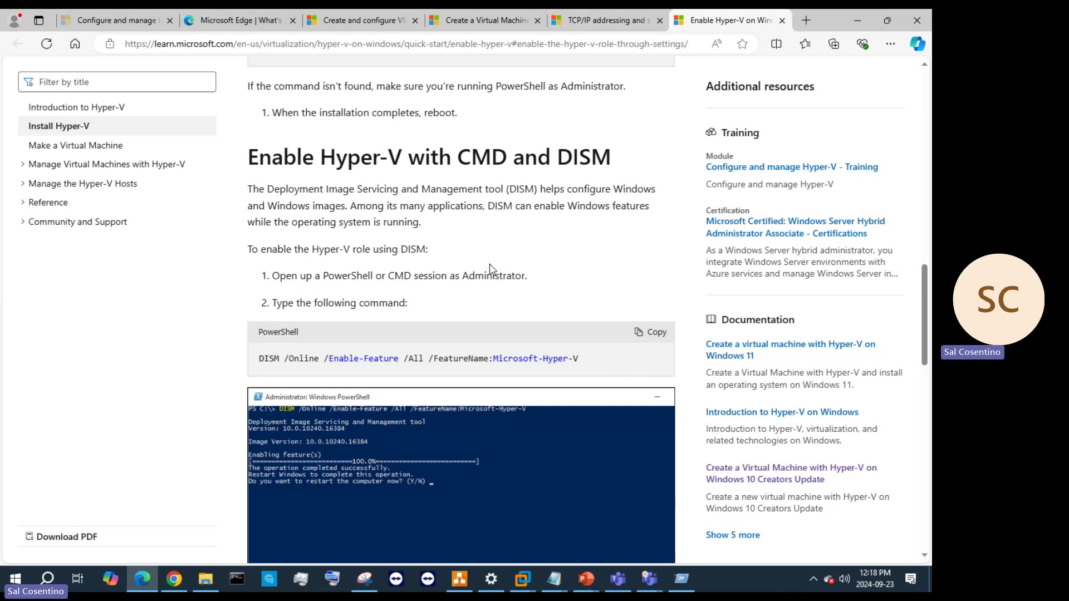
drag(649, 356, 337, 324)
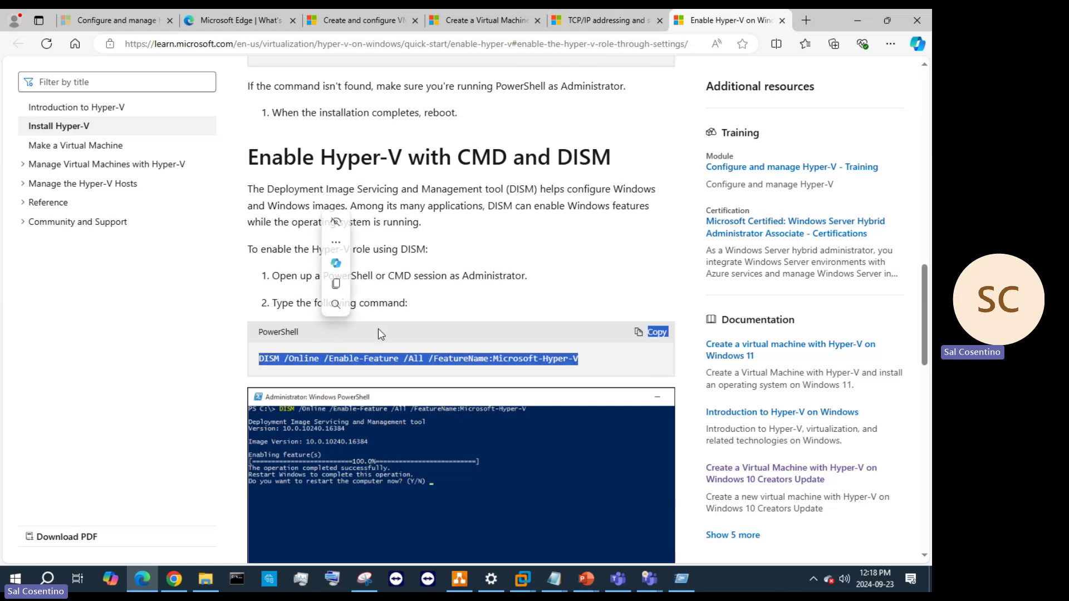
scroll(379, 329, down, 4)
scroll(487, 350, down, 5)
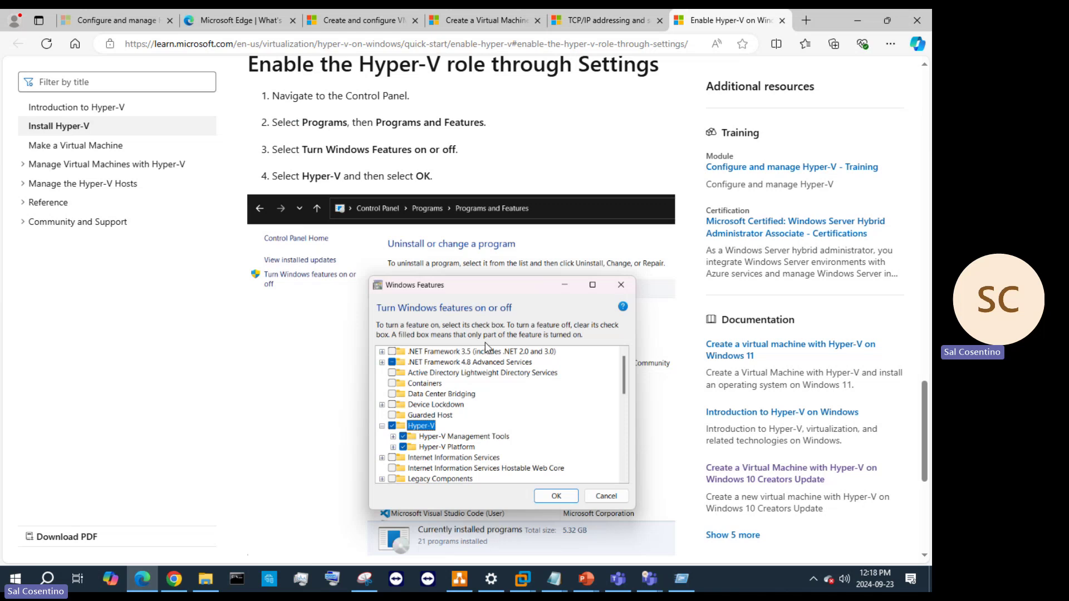
scroll(485, 339, up, 3)
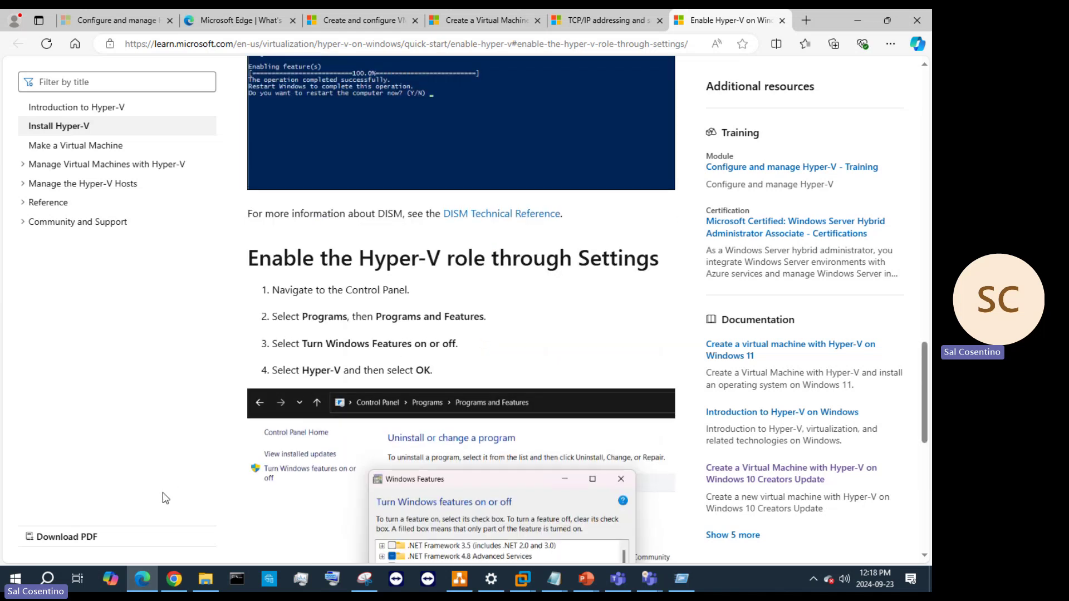
right_click(43, 579)
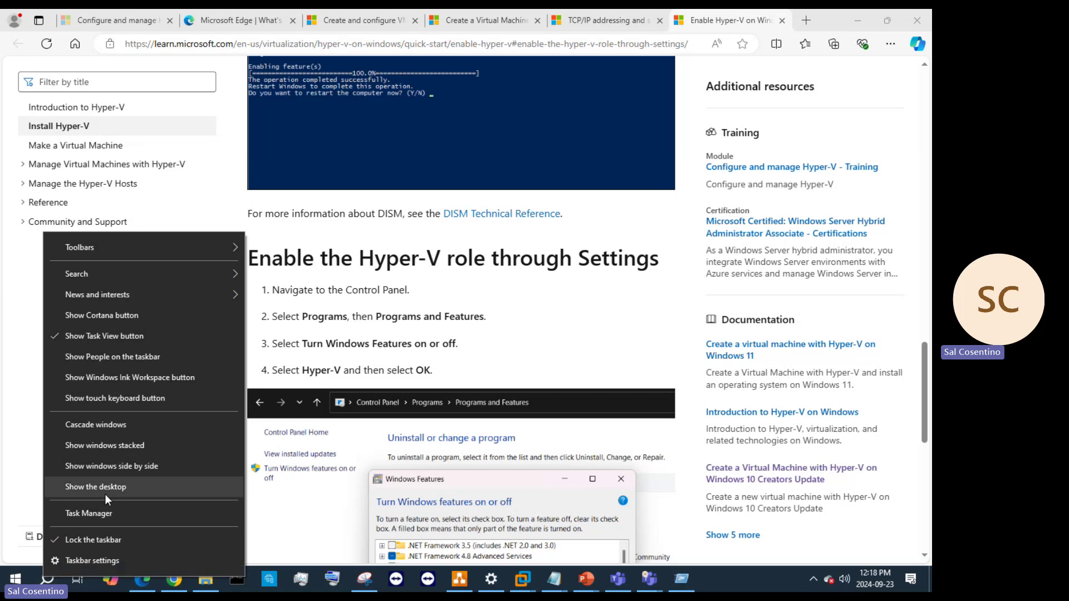
click(50, 580)
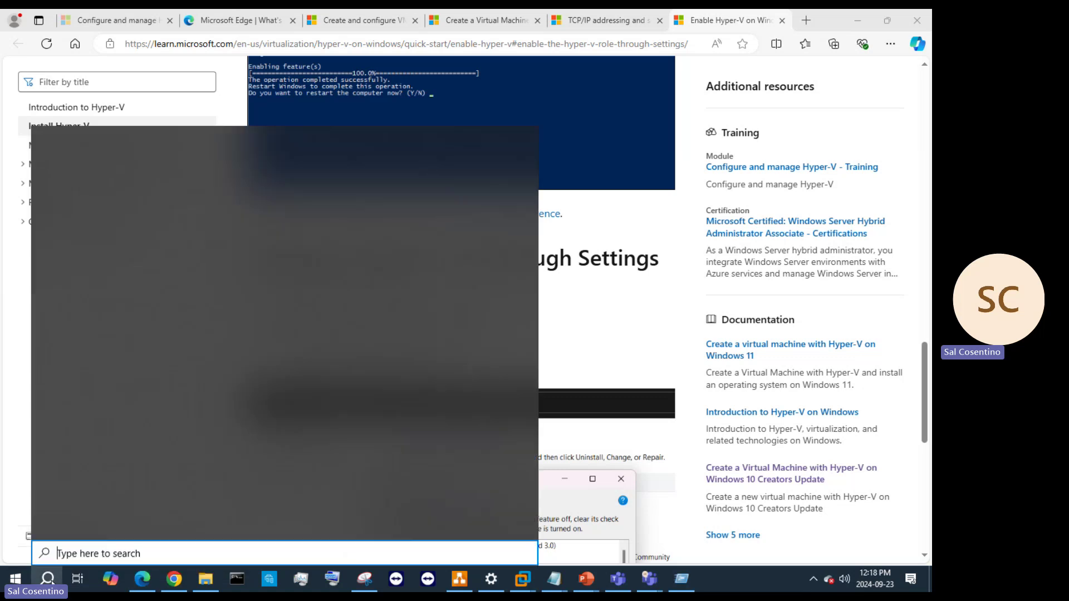
click(579, 337)
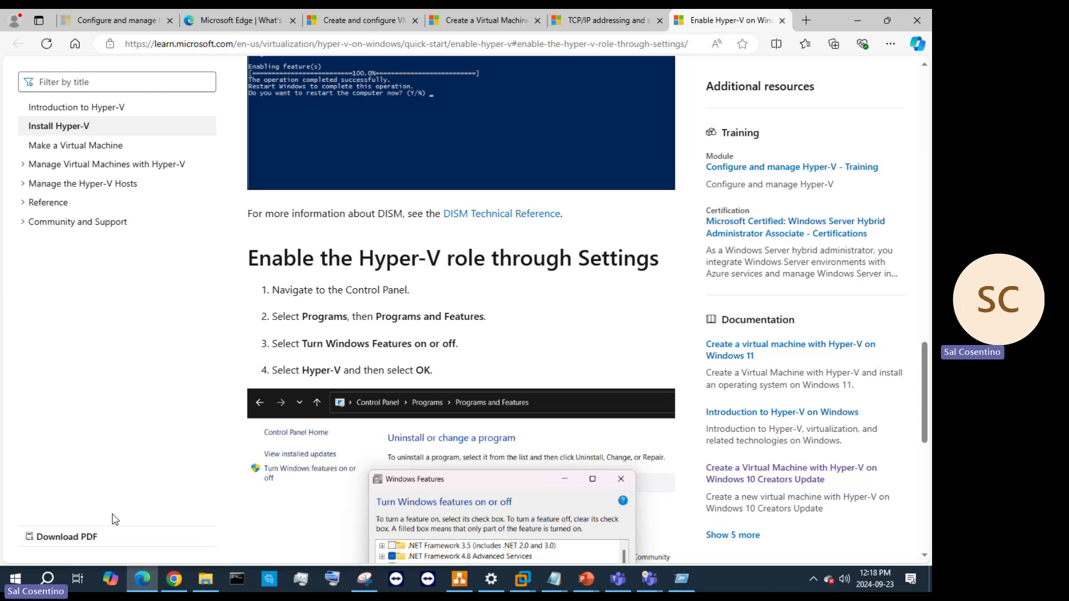
click(26, 579)
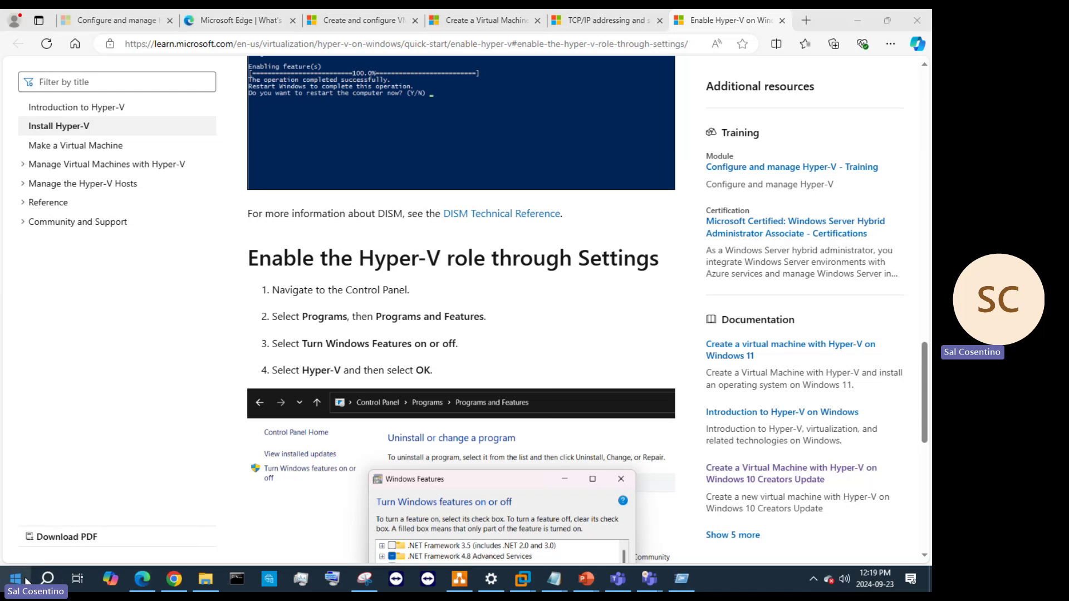
right_click(26, 579)
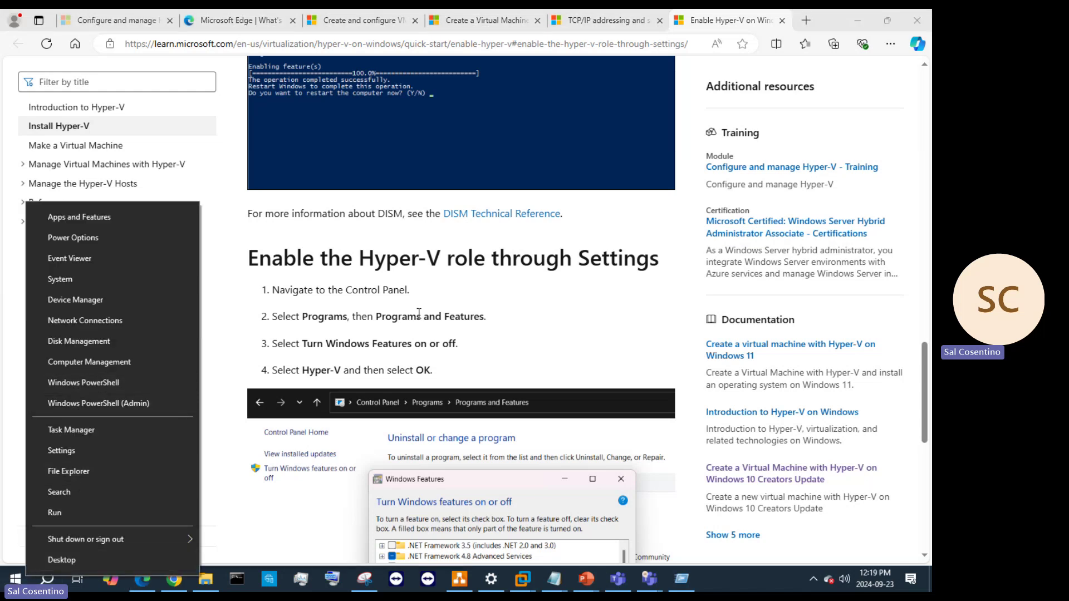
click(630, 338)
Skim the remainder of the article, then minimize Edge, Chrome and PowerPoint to return to the Windows Server 2012 R2 virtual machine in VMware Workstation
scroll(634, 340, down, 8)
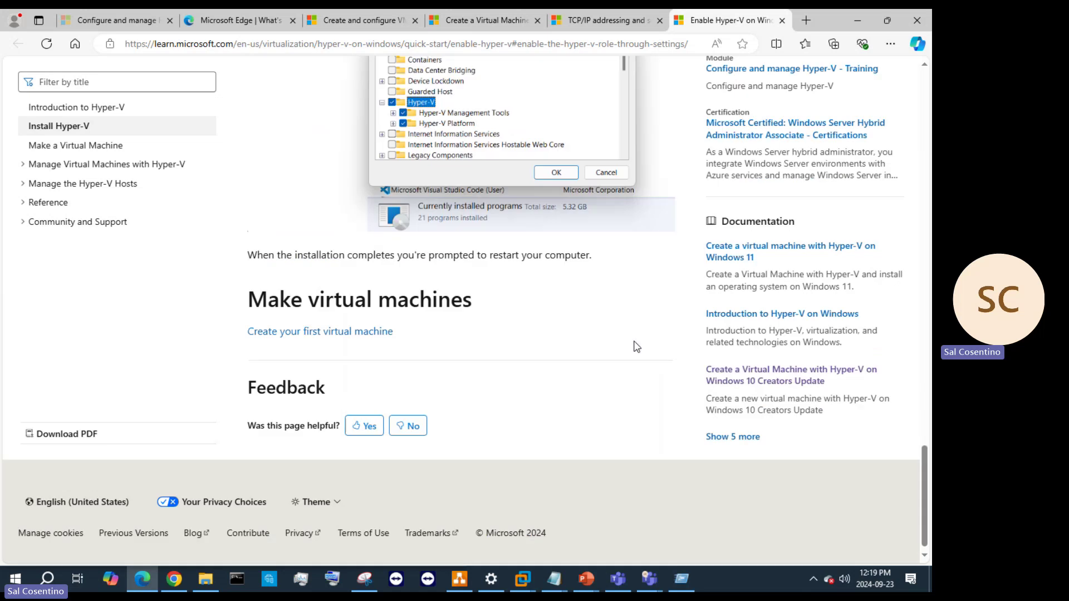
scroll(637, 349, up, 8)
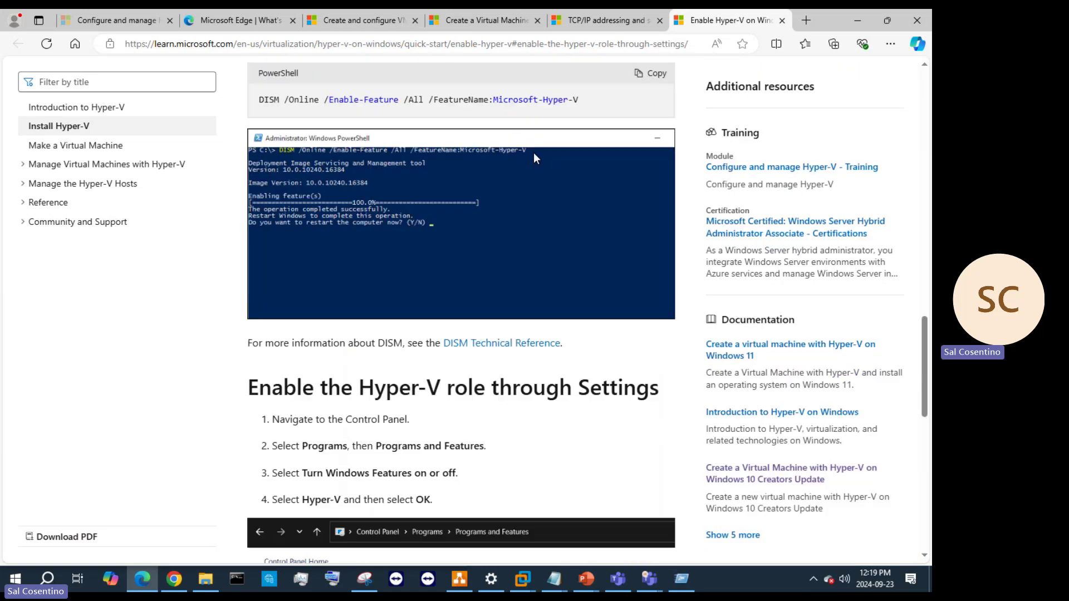
click(871, 16)
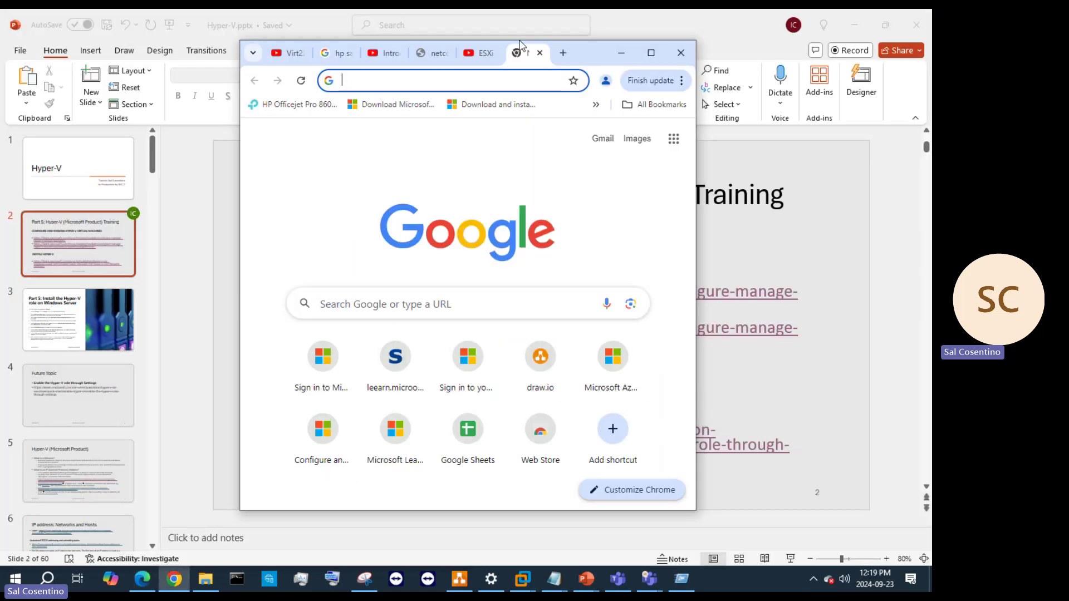
click(612, 49)
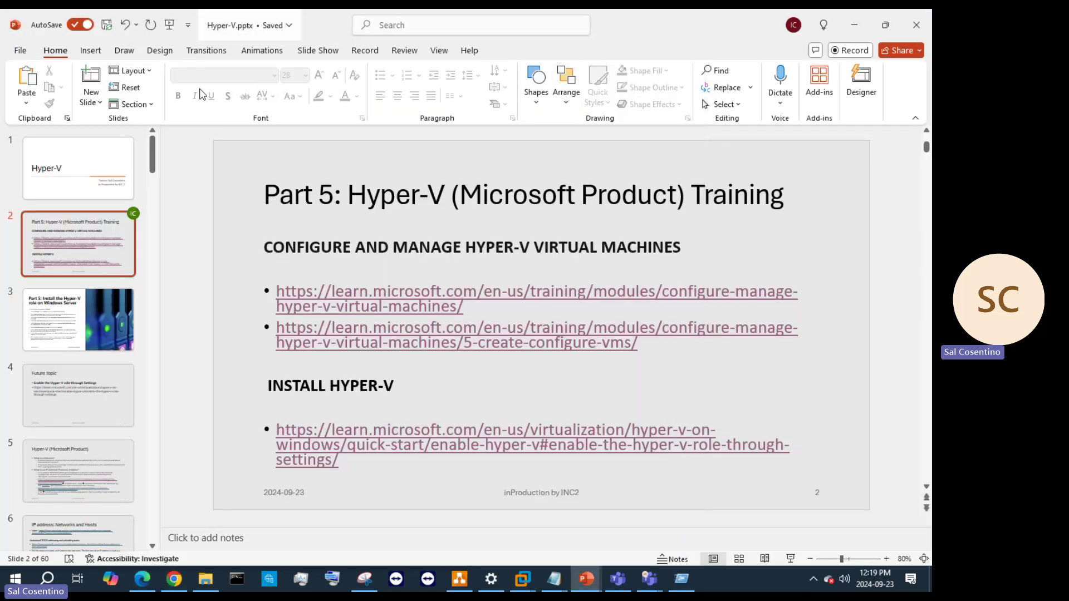
click(106, 54)
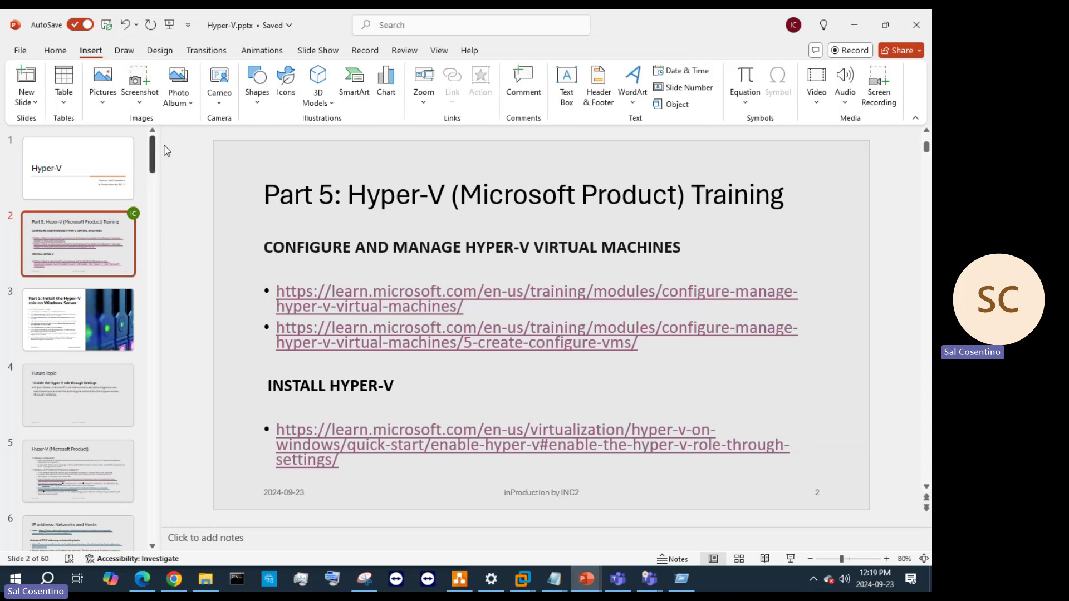
click(854, 24)
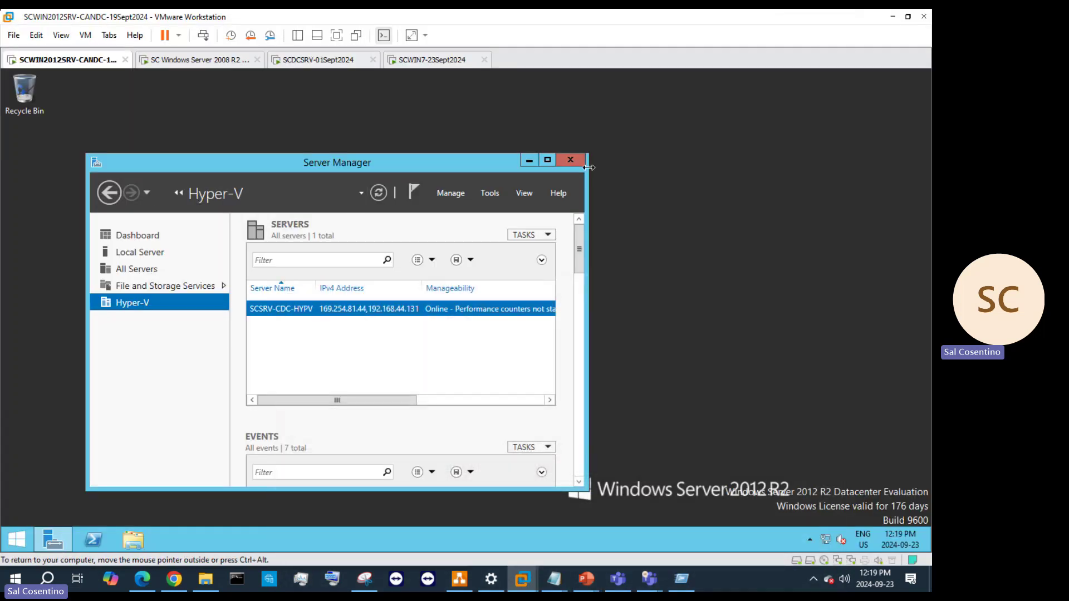
Refresh Server Manager's Hyper-V page, check its notifications, and refresh the SCSRV-CDC-HYPV server entry
click(381, 191)
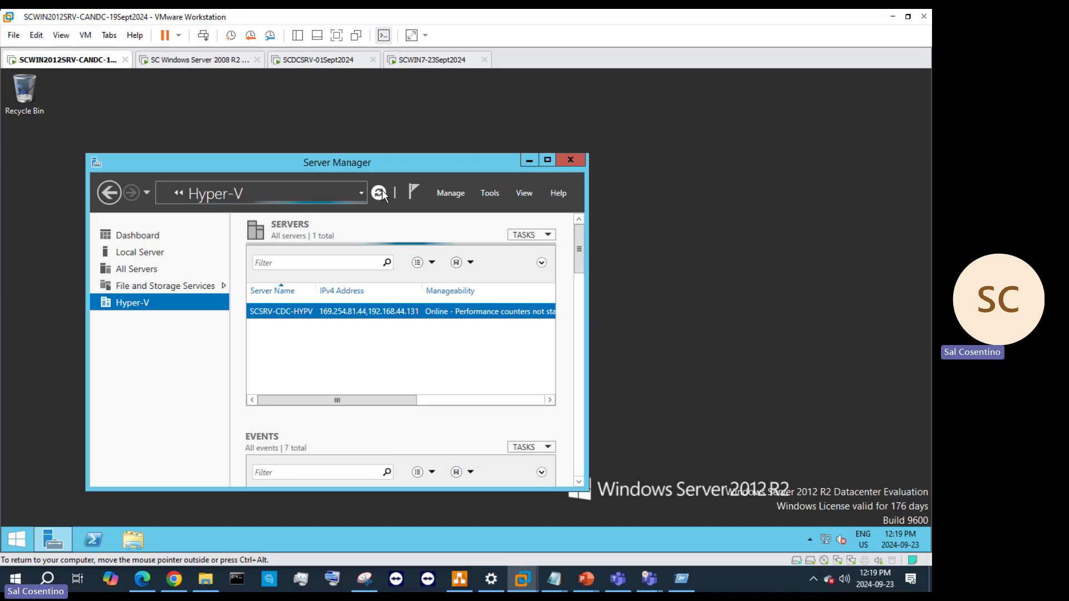
click(414, 191)
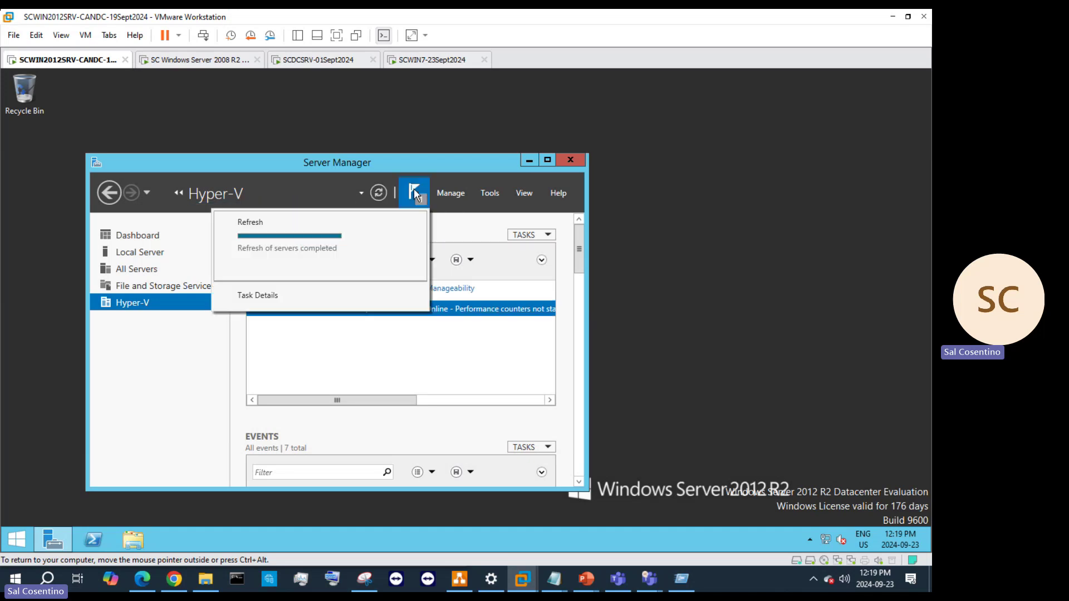
click(381, 193)
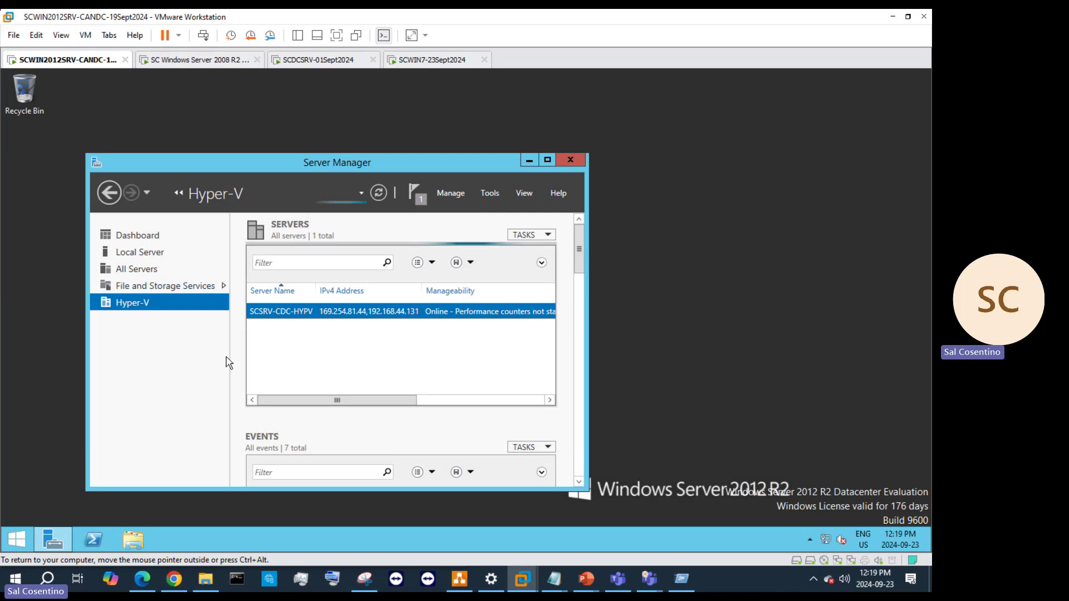
right_click(328, 312)
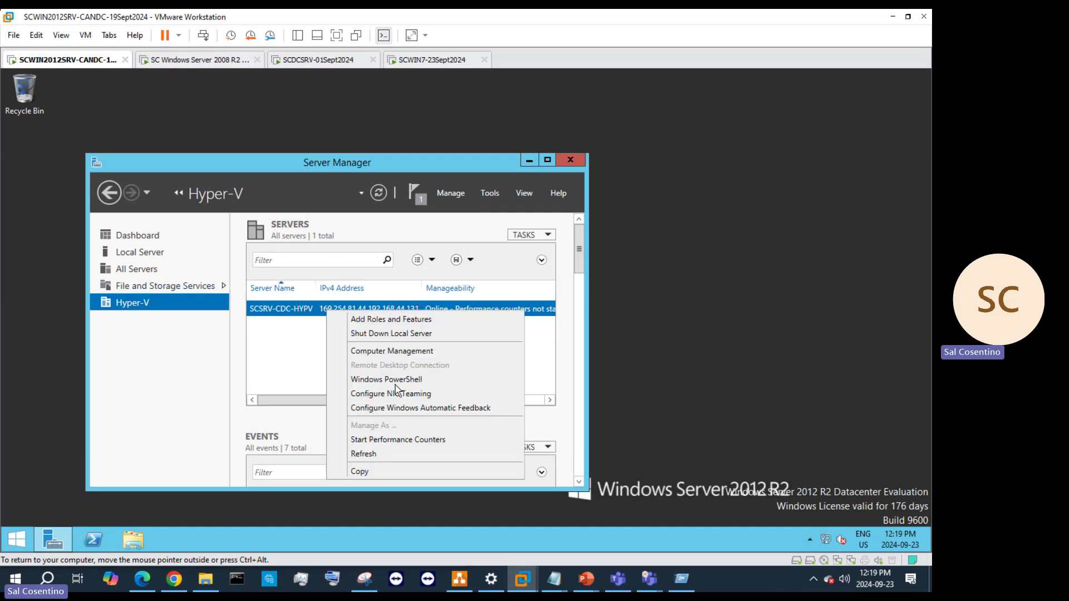
click(404, 453)
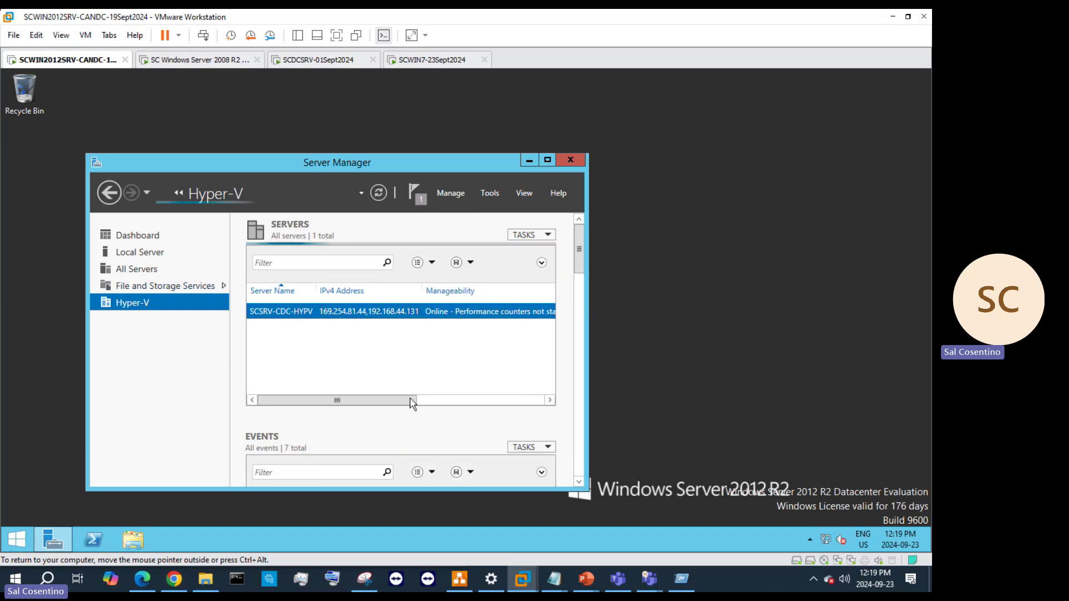
Inspect the roles and features offered for SCSRV-CDC-HYPV in the Add Roles and Features Wizard, then cancel the wizard
right_click(414, 311)
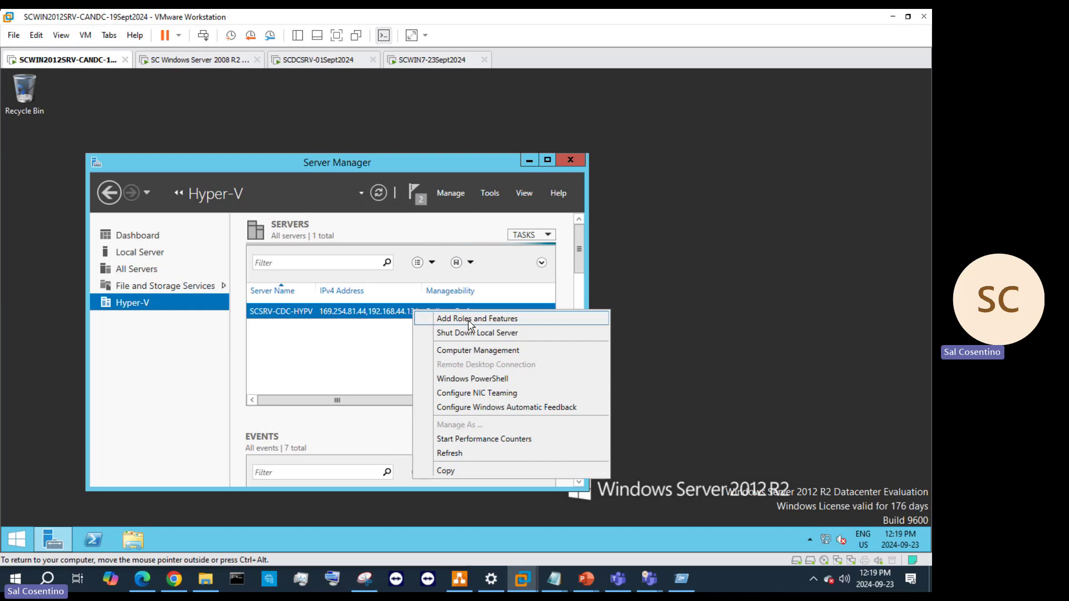
click(469, 319)
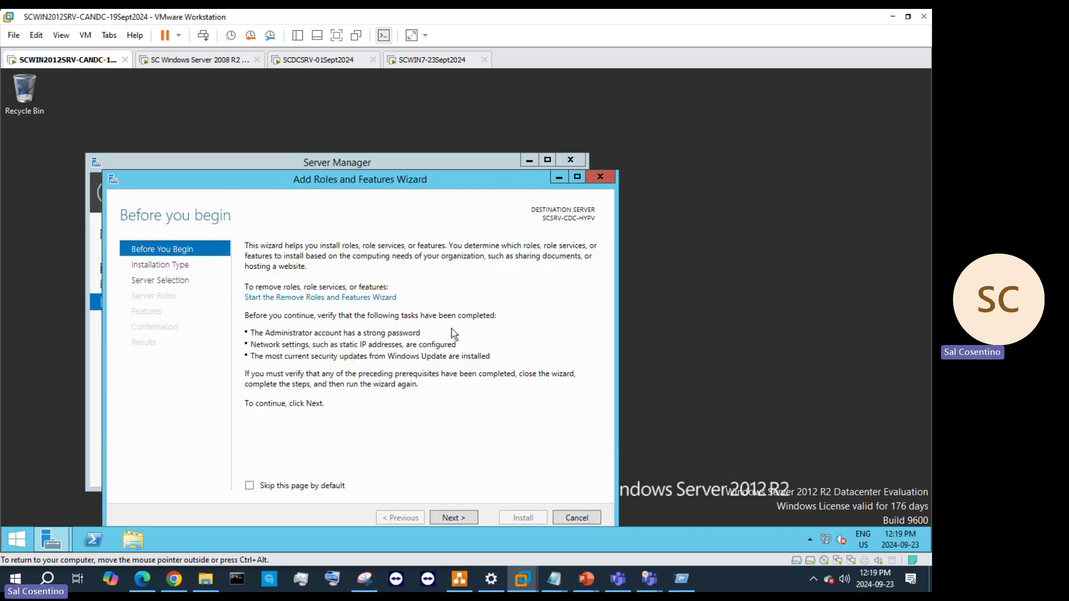
click(448, 518)
click(451, 518)
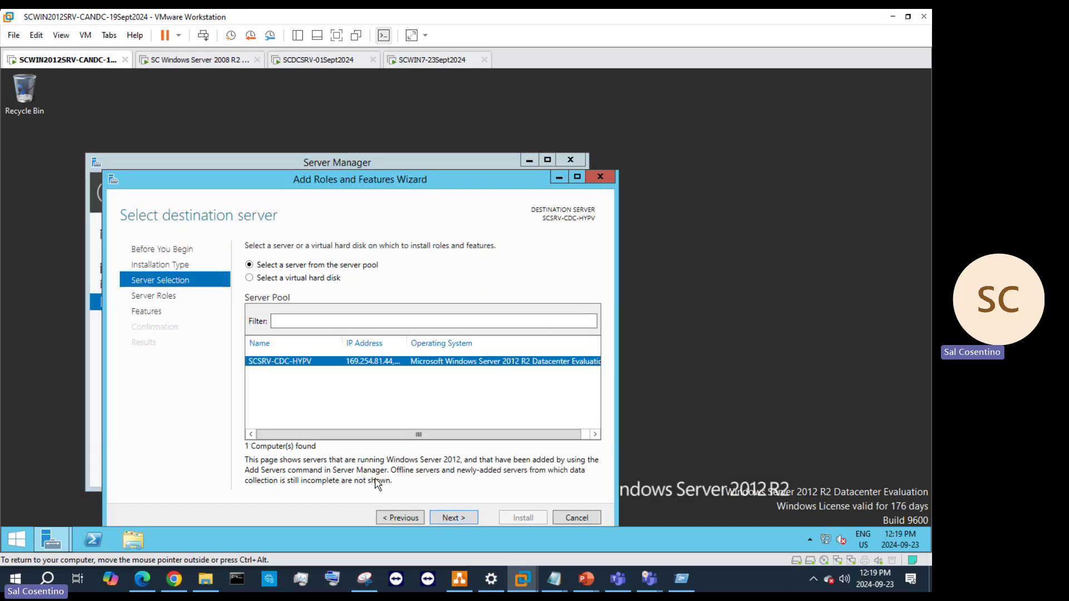
click(445, 518)
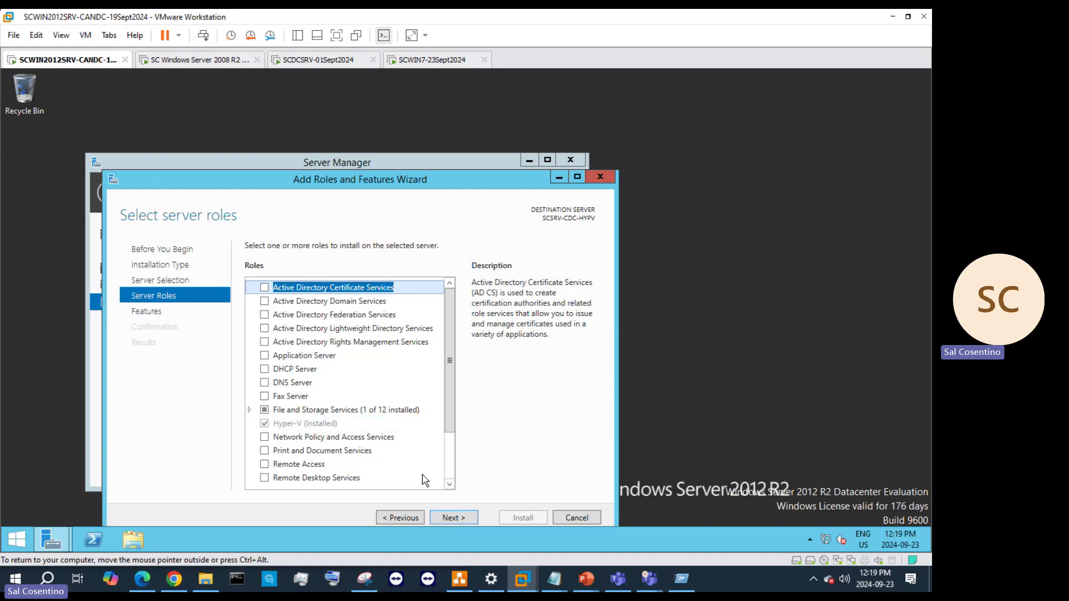
click(458, 519)
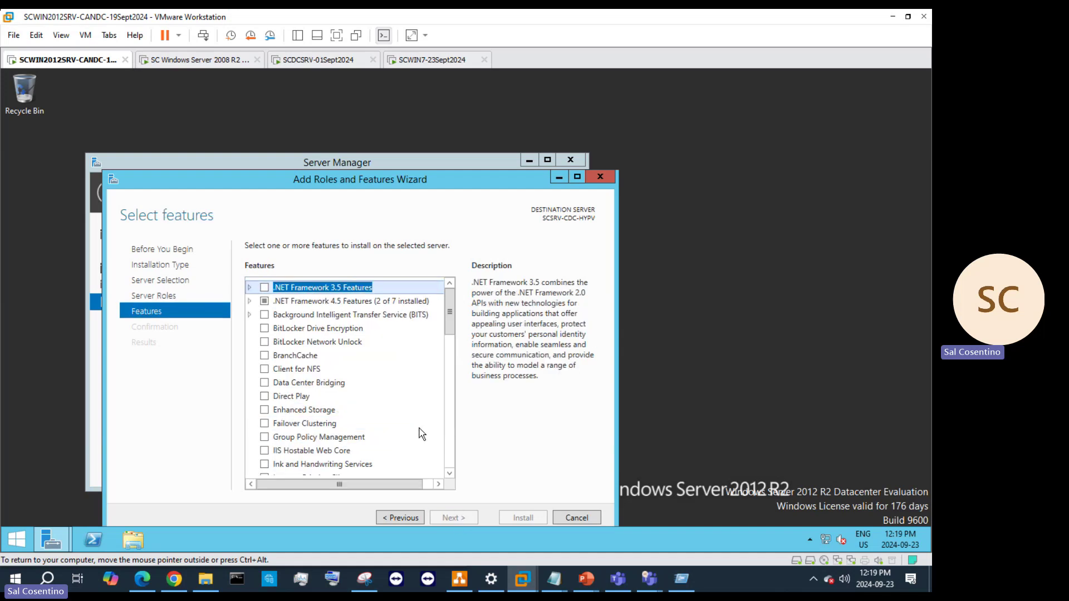
scroll(419, 424, down, 4)
scroll(421, 425, down, 8)
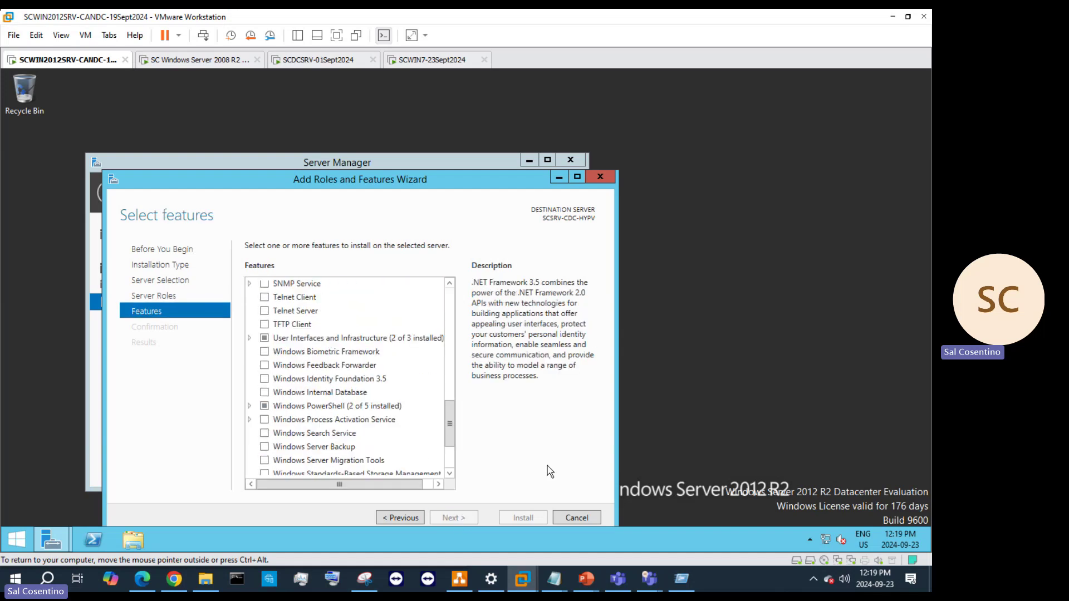
scroll(294, 388, up, 5)
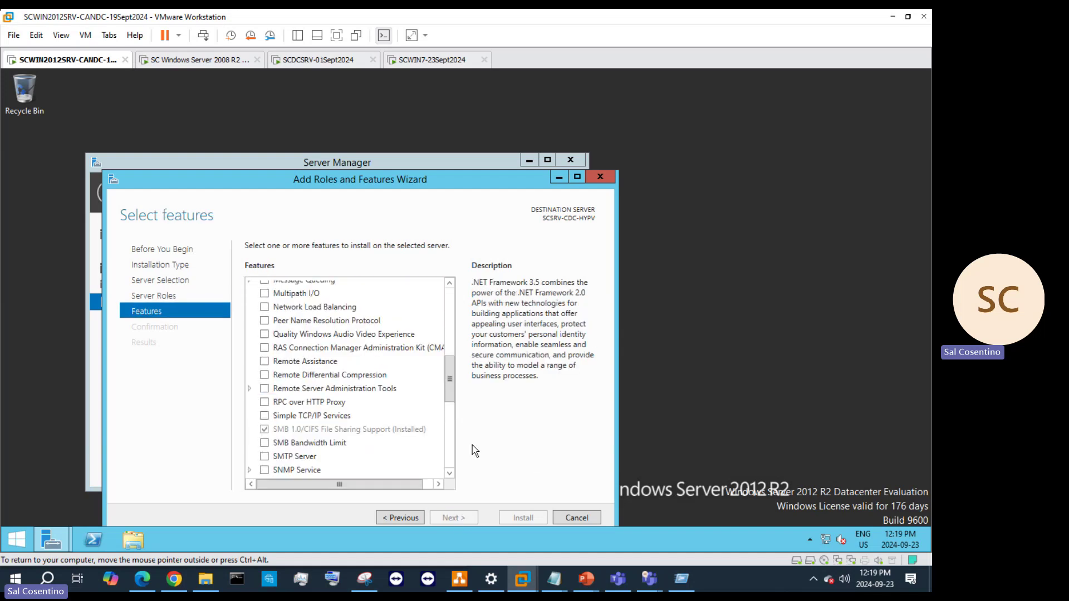
click(572, 518)
Check the actions offered for the Hyper-V server once more and close Server Manager
right_click(439, 311)
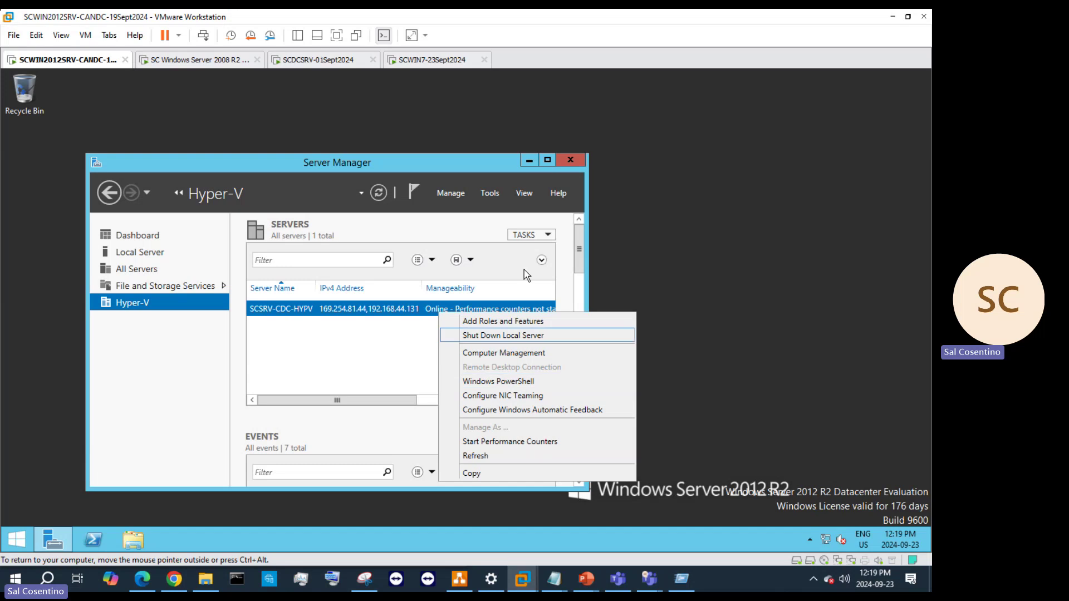
click(570, 164)
click(571, 162)
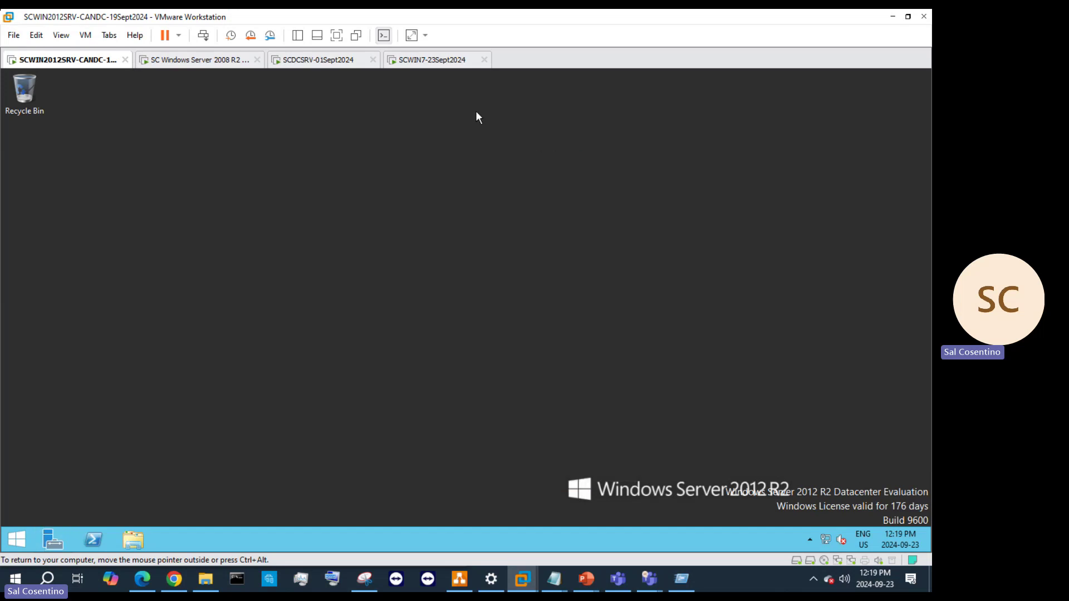
Start a new typical virtual machine, choosing to install the operating system later and Windows Server 2019 as the Microsoft Windows guest version
click(14, 35)
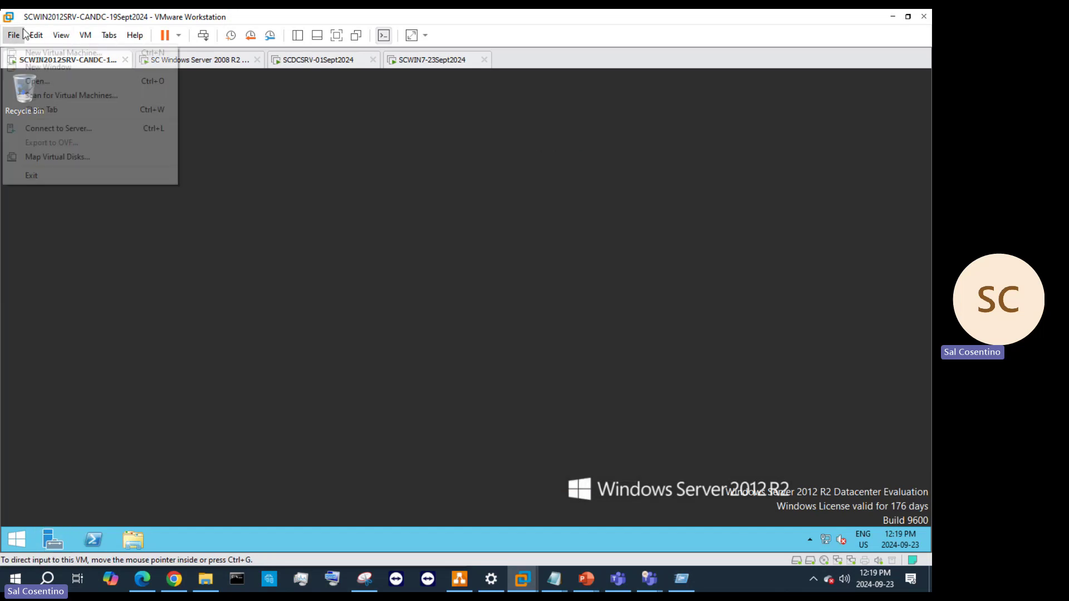
click(39, 53)
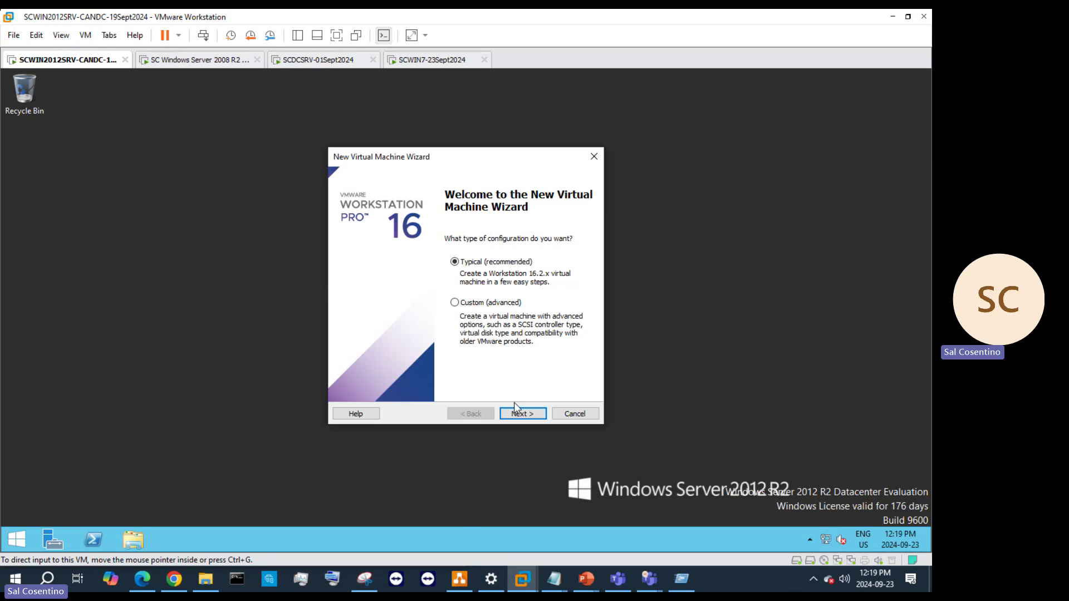
click(513, 415)
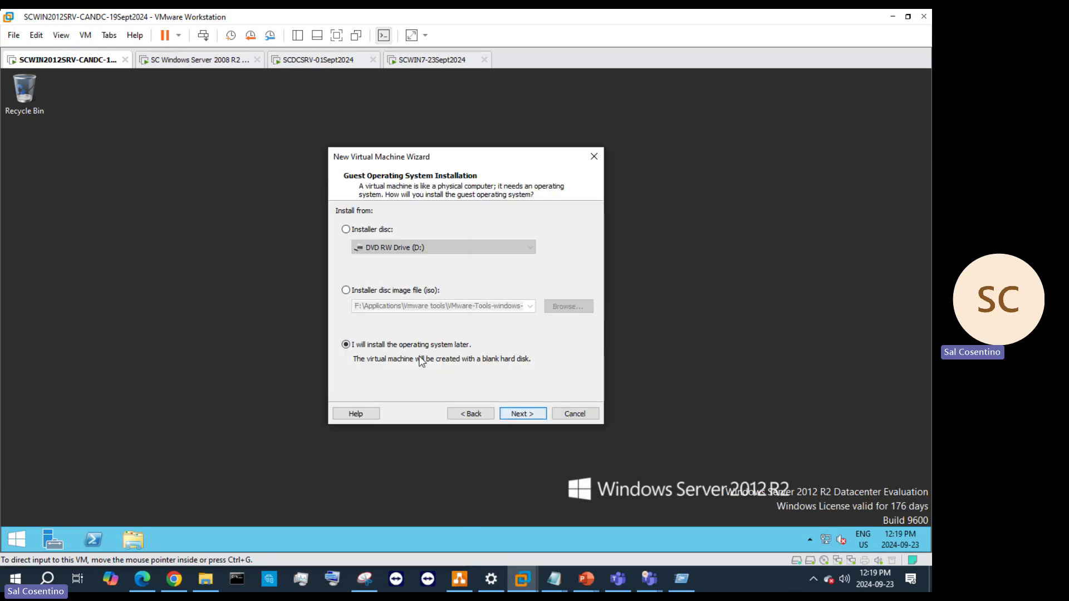
click(526, 417)
click(405, 298)
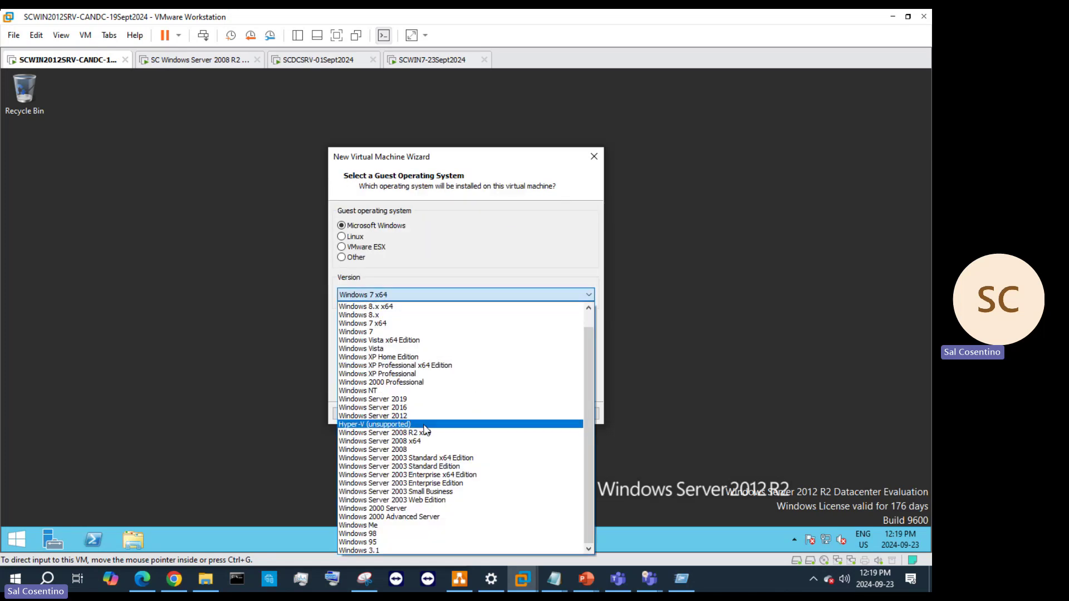
click(426, 399)
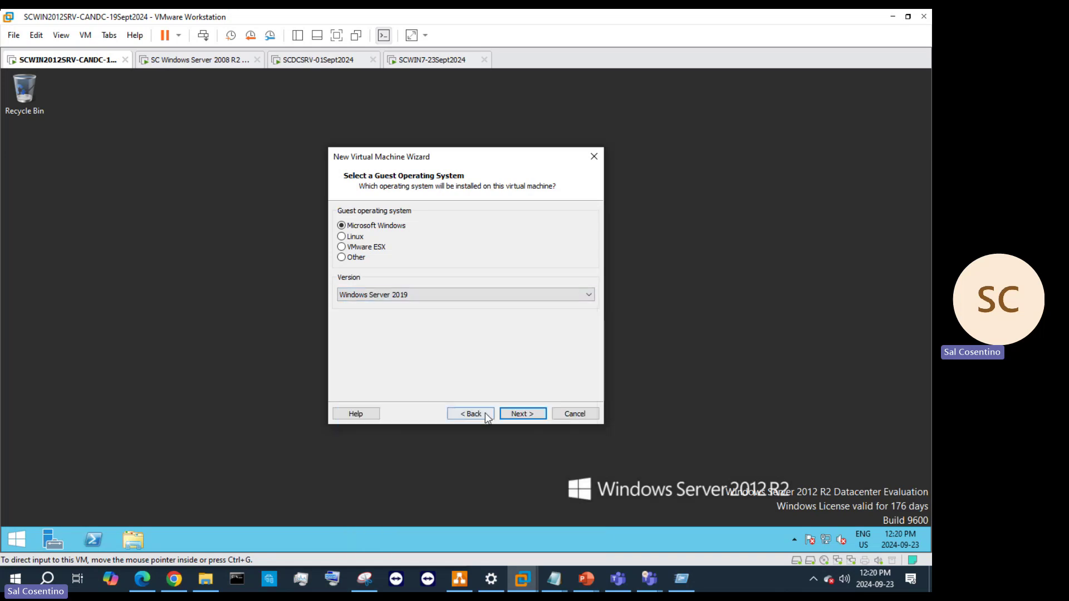
click(520, 413)
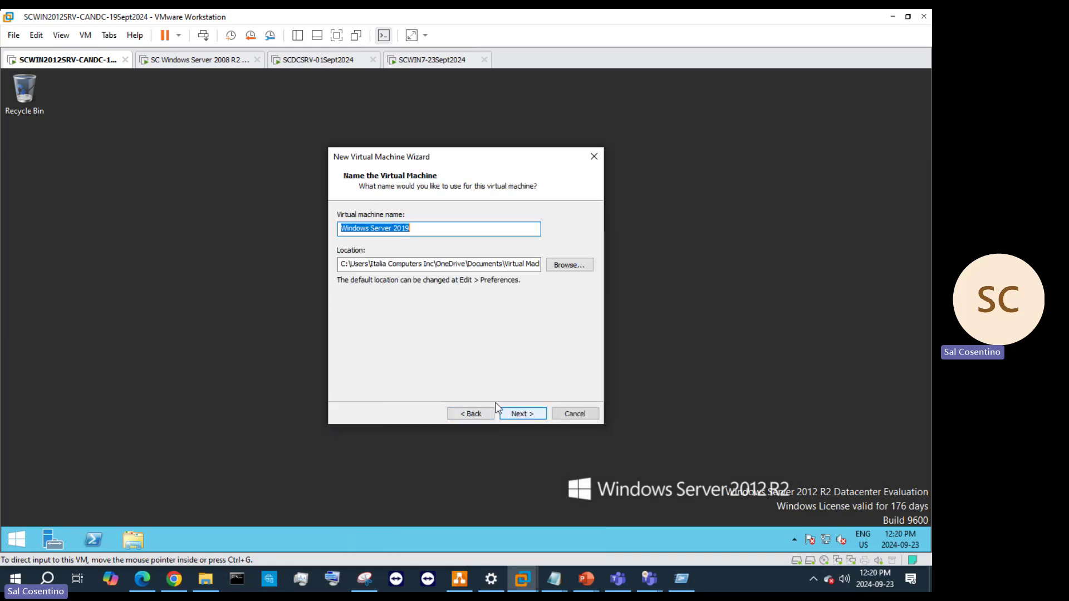
Set the new virtual machine's location to the folder F:\INC2Servers\Virtual machines\Hyper-V 2024Sept19
click(560, 265)
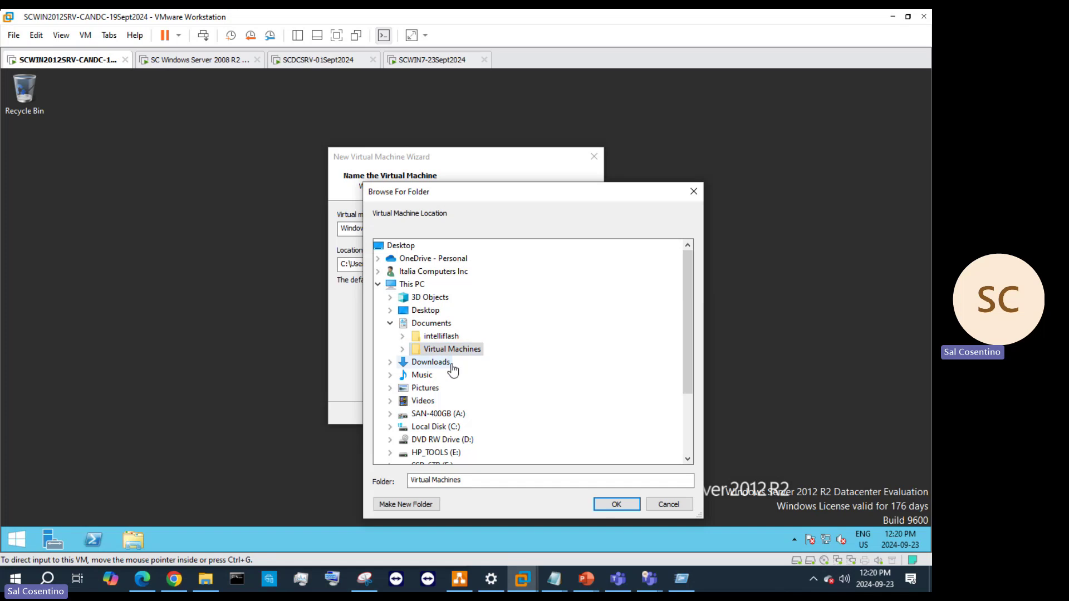
scroll(471, 431, down, 3)
scroll(428, 401, up, 3)
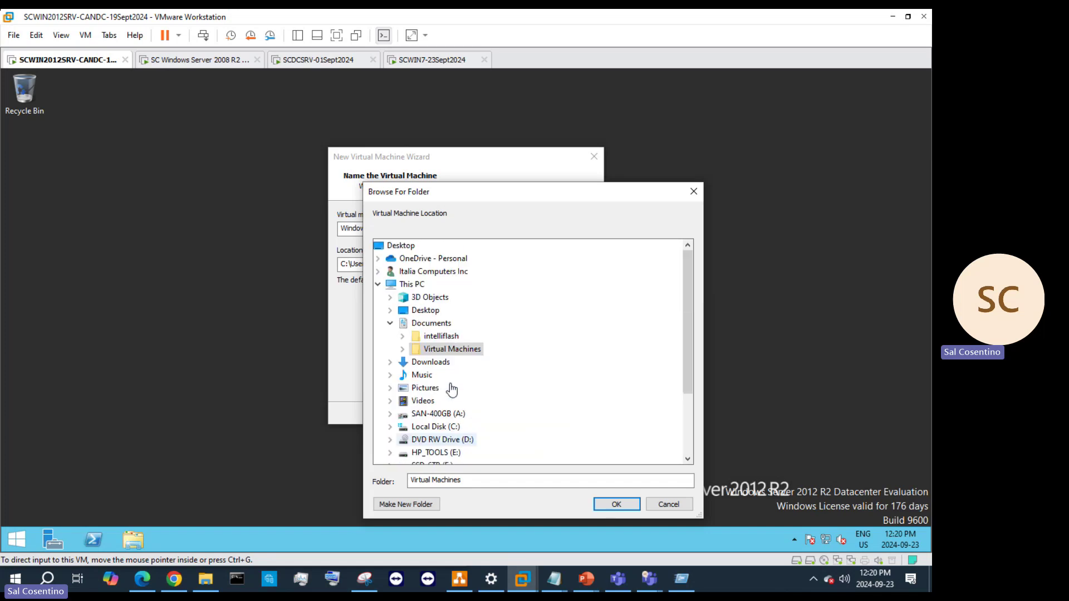
scroll(432, 397, down, 3)
double_click(432, 375)
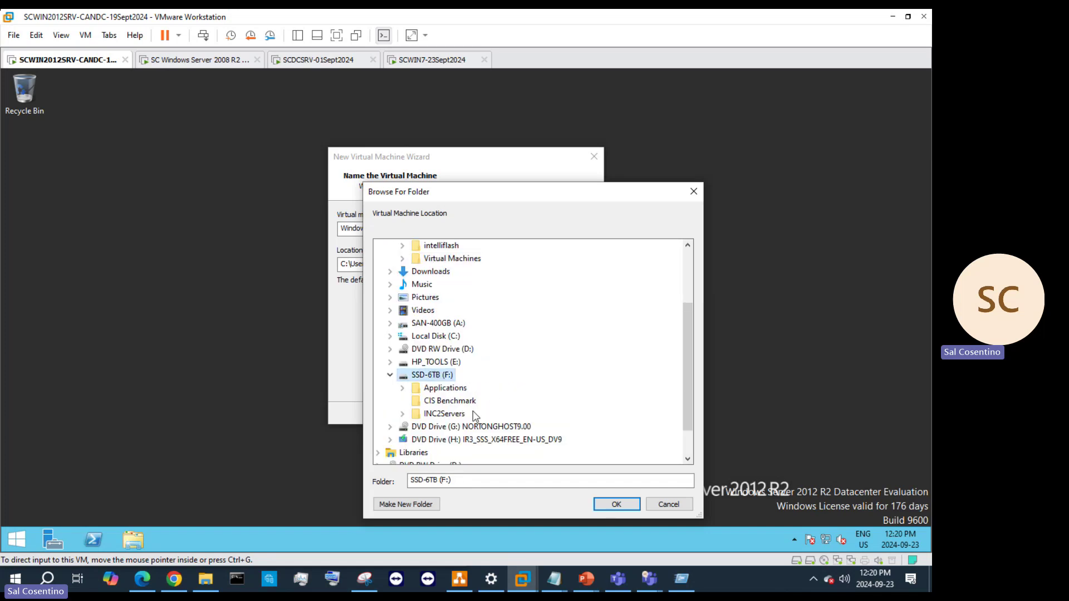
double_click(454, 414)
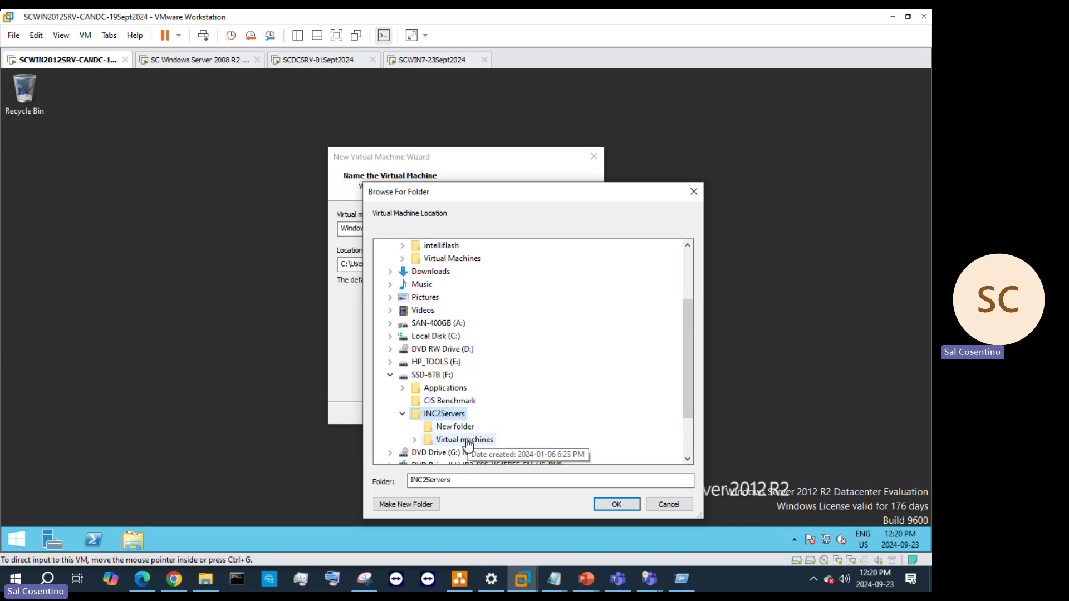
double_click(466, 441)
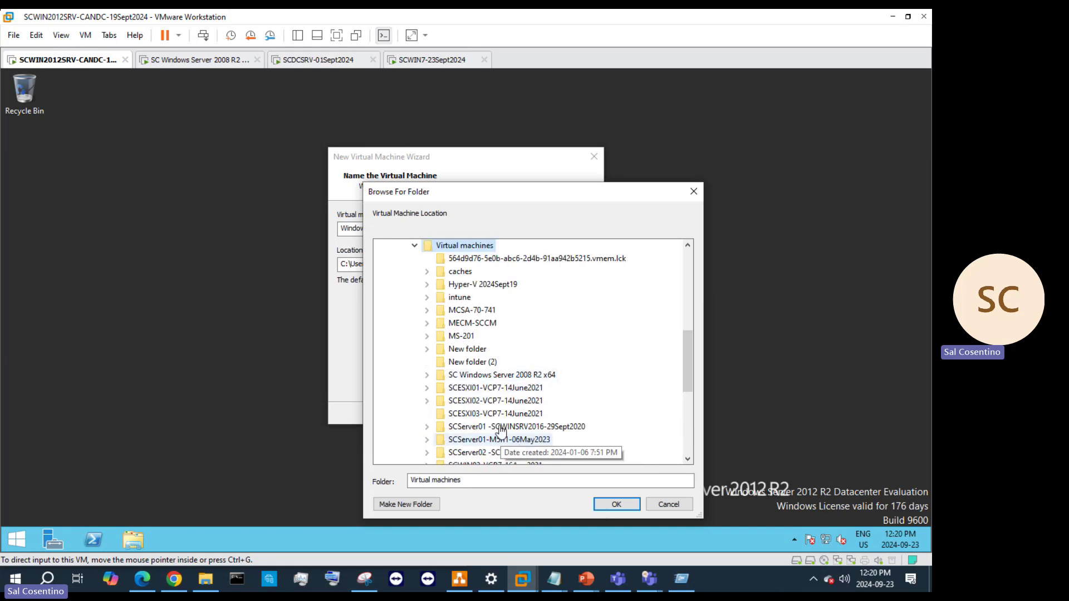
scroll(501, 429, down, 4)
scroll(507, 412, up, 4)
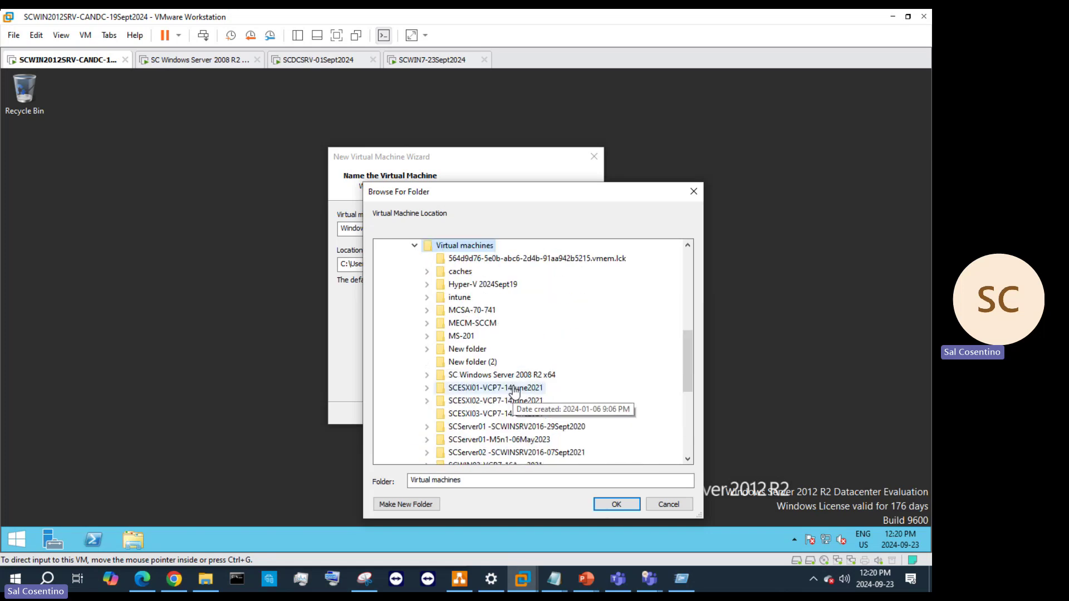
double_click(499, 286)
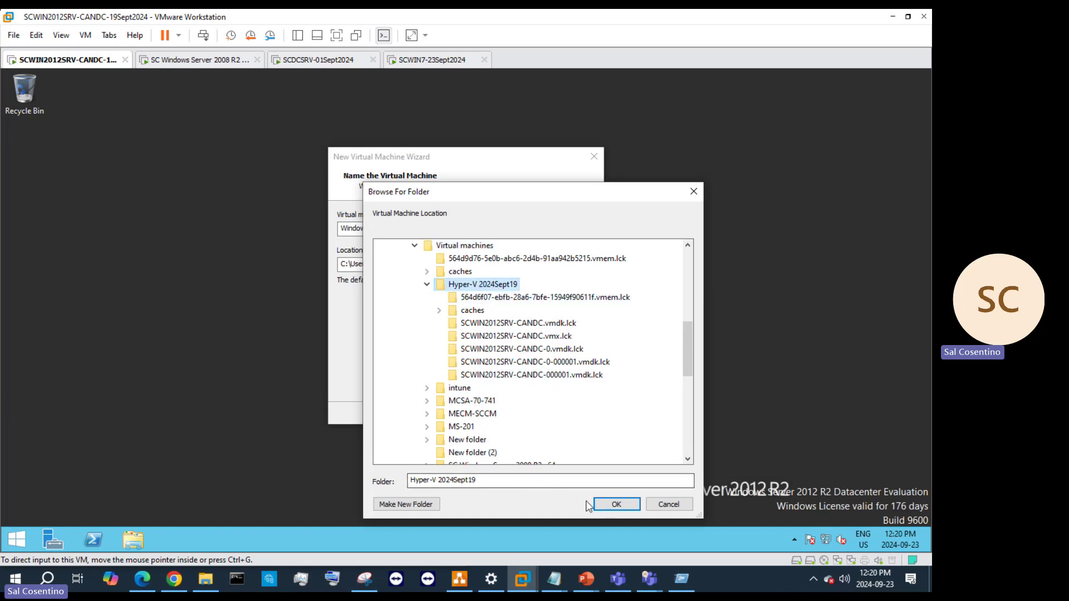
click(615, 506)
Name the virtual machine "Windows Server 2019- Hyper-V", accept the shared location, and set the maximum disk size to 150 GB
click(430, 230)
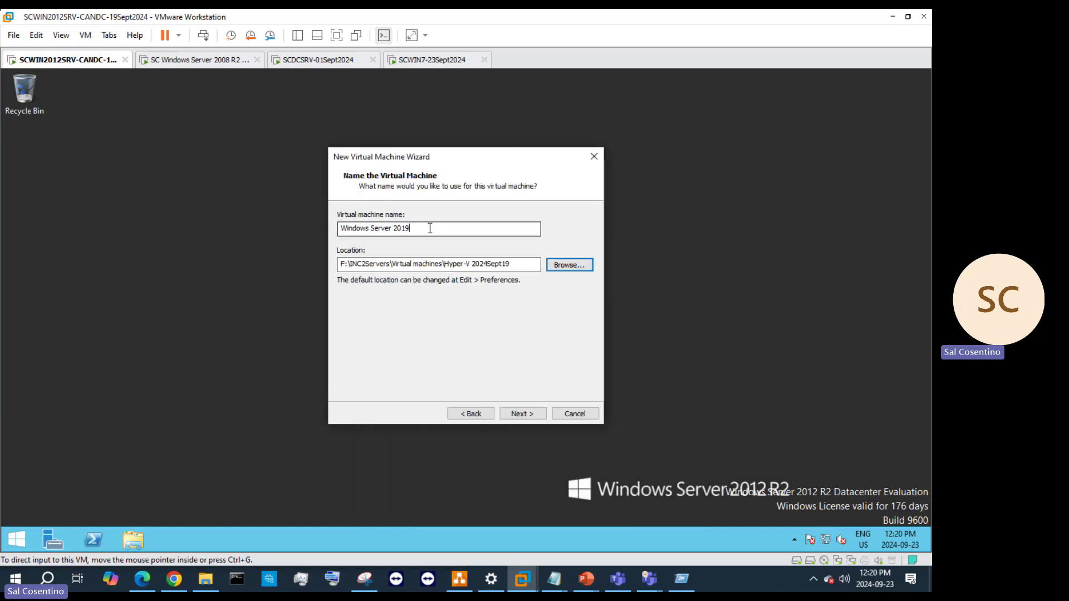
text(- Hyper-V)
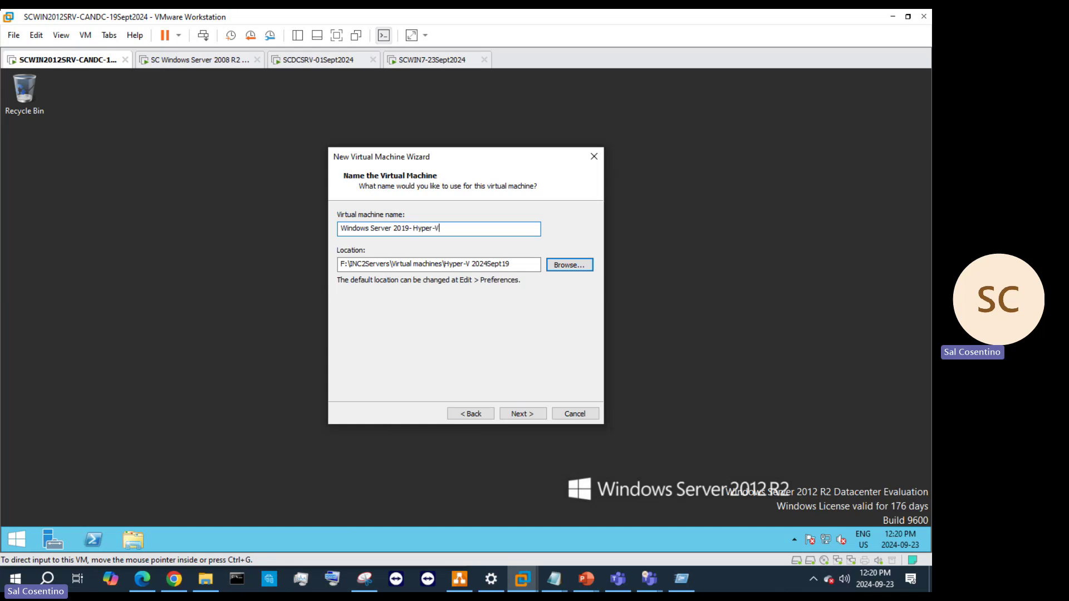
key(Return)
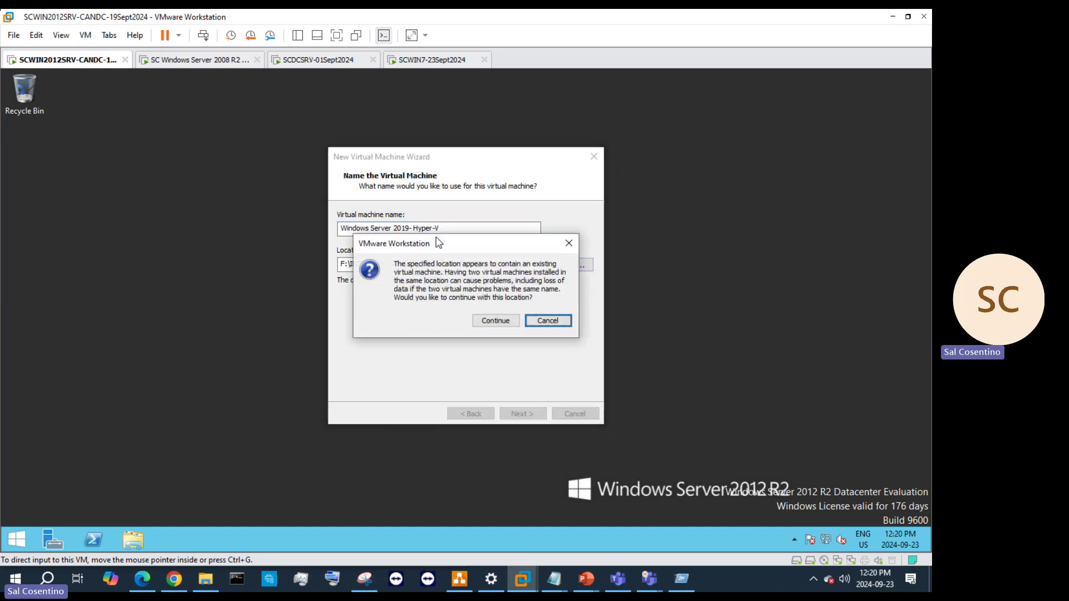
click(511, 320)
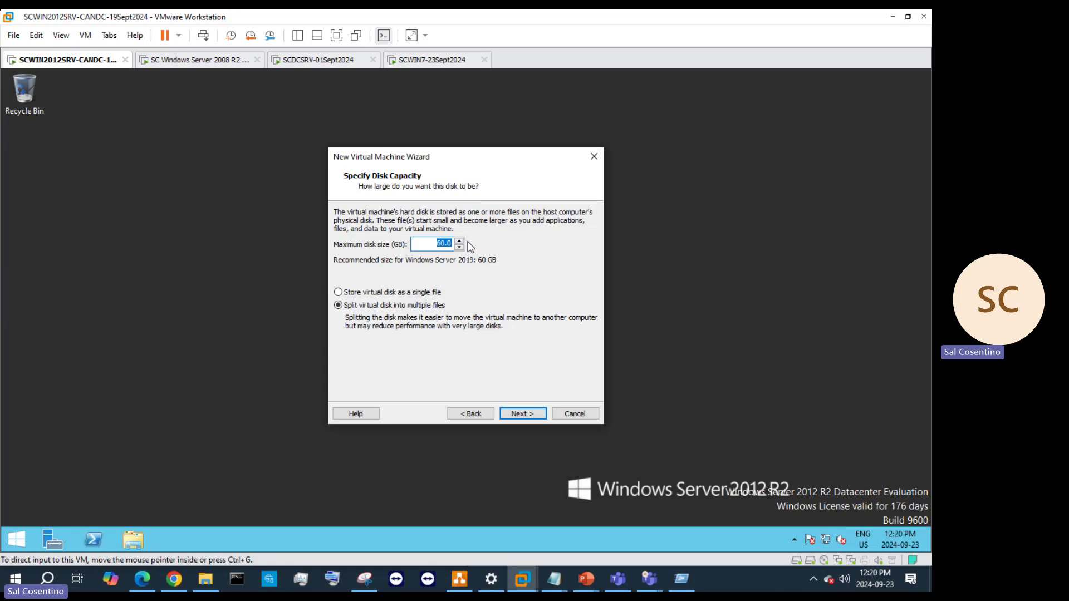
text(150)
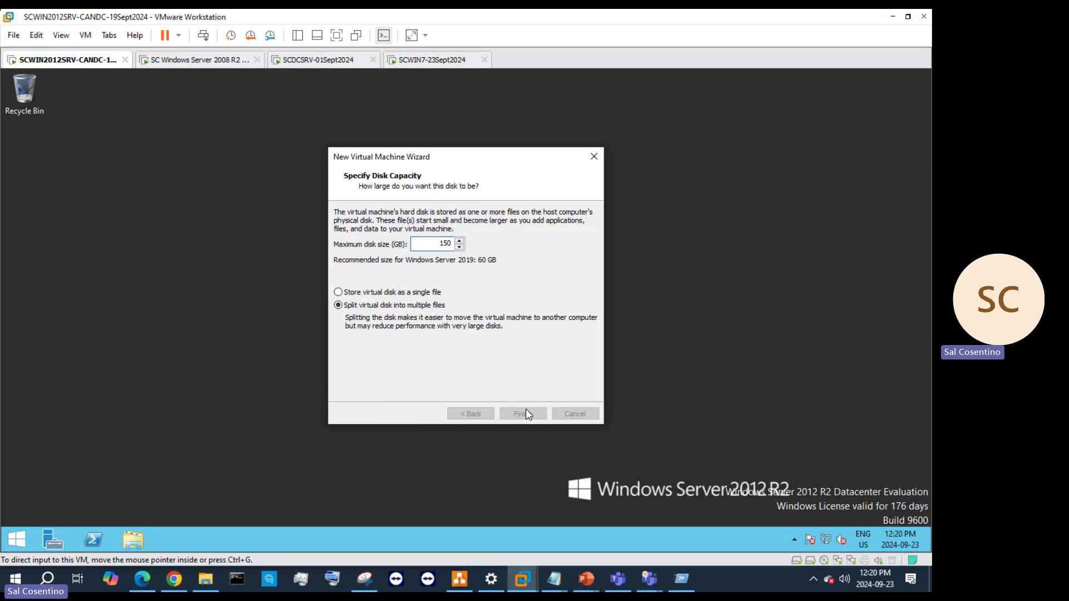
click(523, 413)
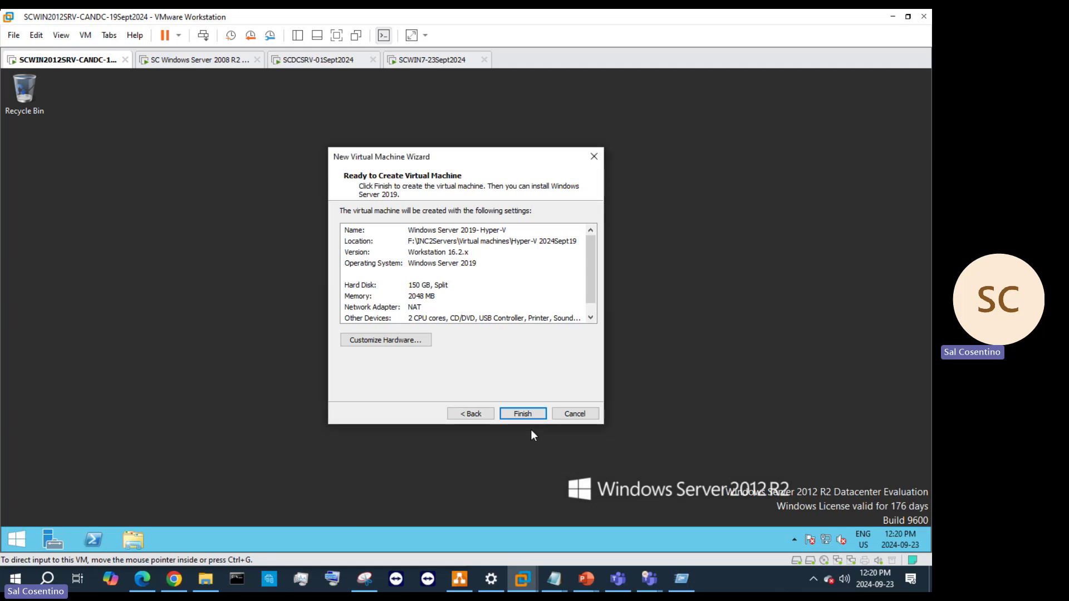
Enable Virtualize Intel VT-x/EPT or AMD-V/RVI for the new virtual machine's processors in its hardware settings
click(419, 346)
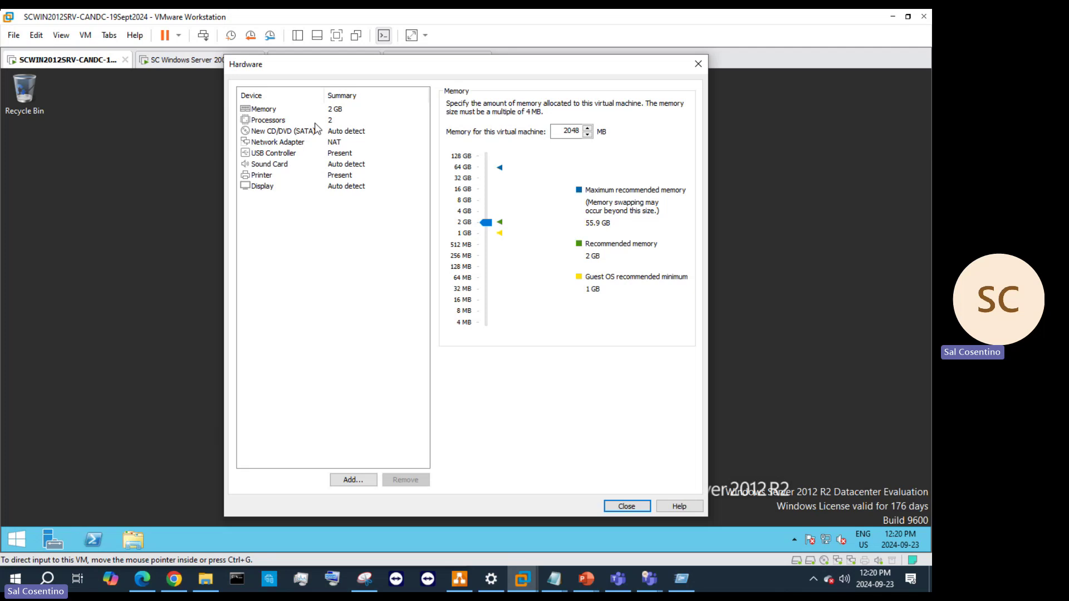
click(276, 131)
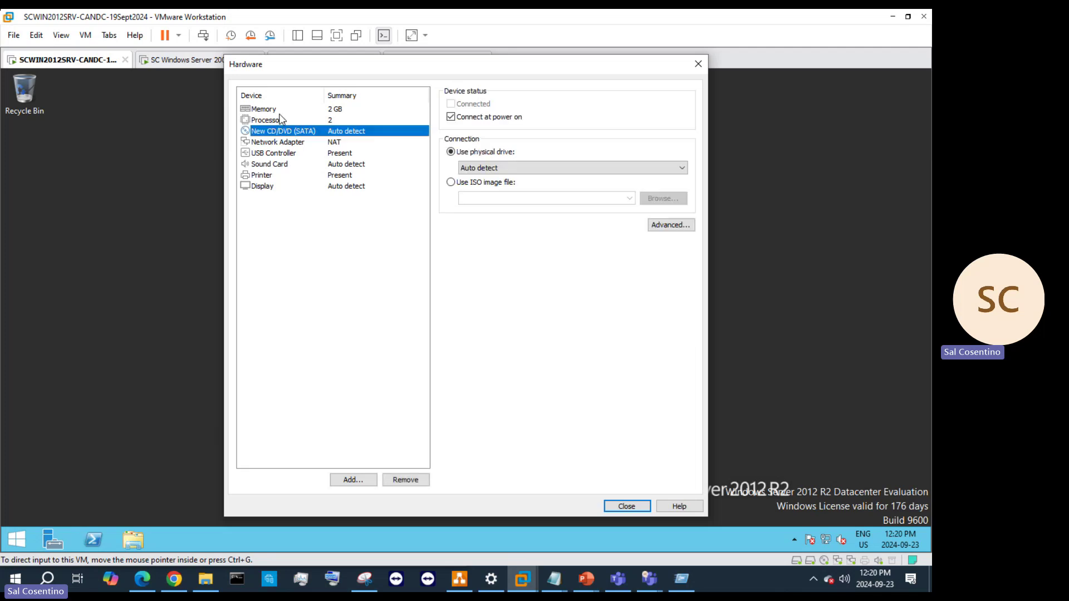
click(280, 111)
click(278, 122)
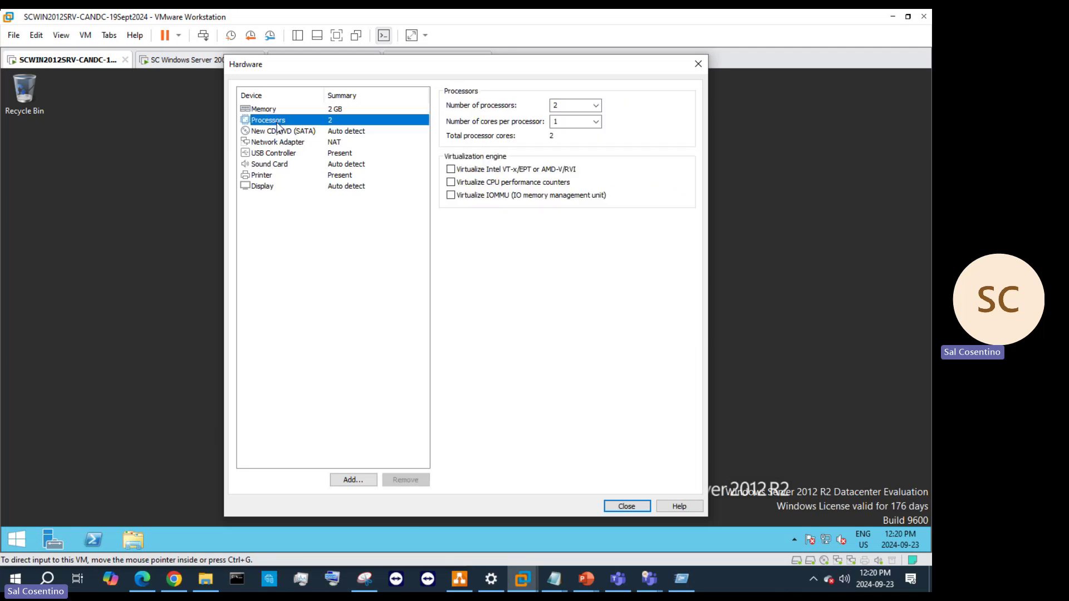
click(454, 170)
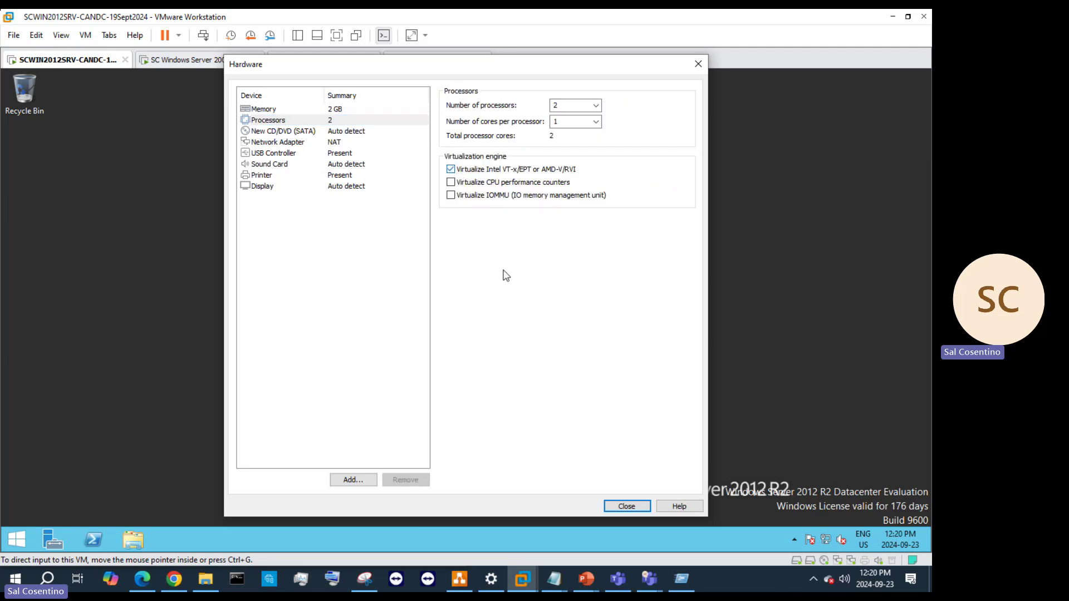
click(621, 510)
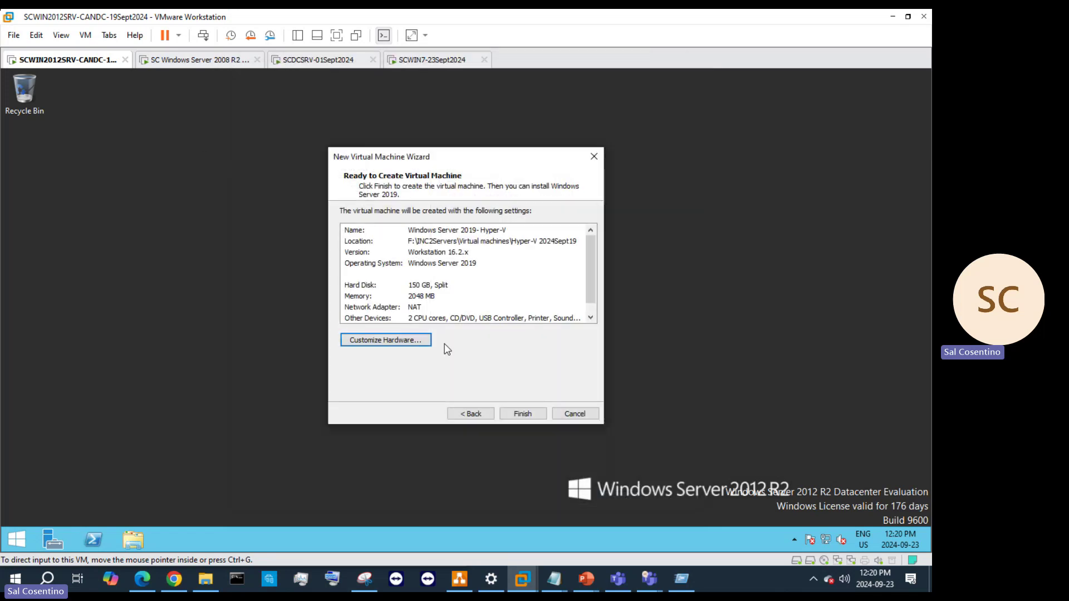
Set the new virtual machine's memory to 8192 MB and finish creating it
click(412, 340)
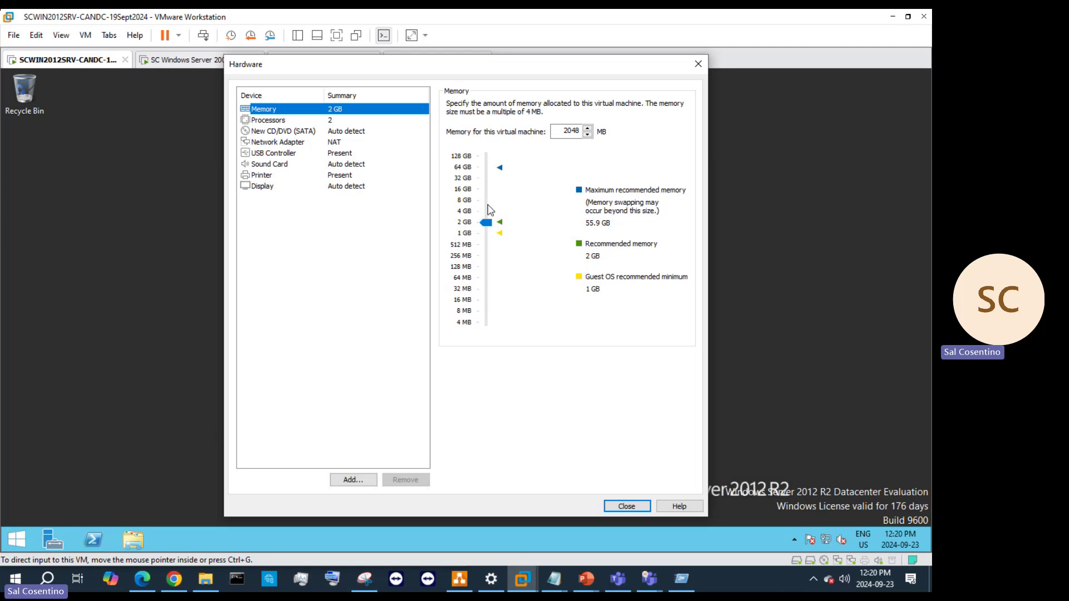
drag(488, 211, 486, 201)
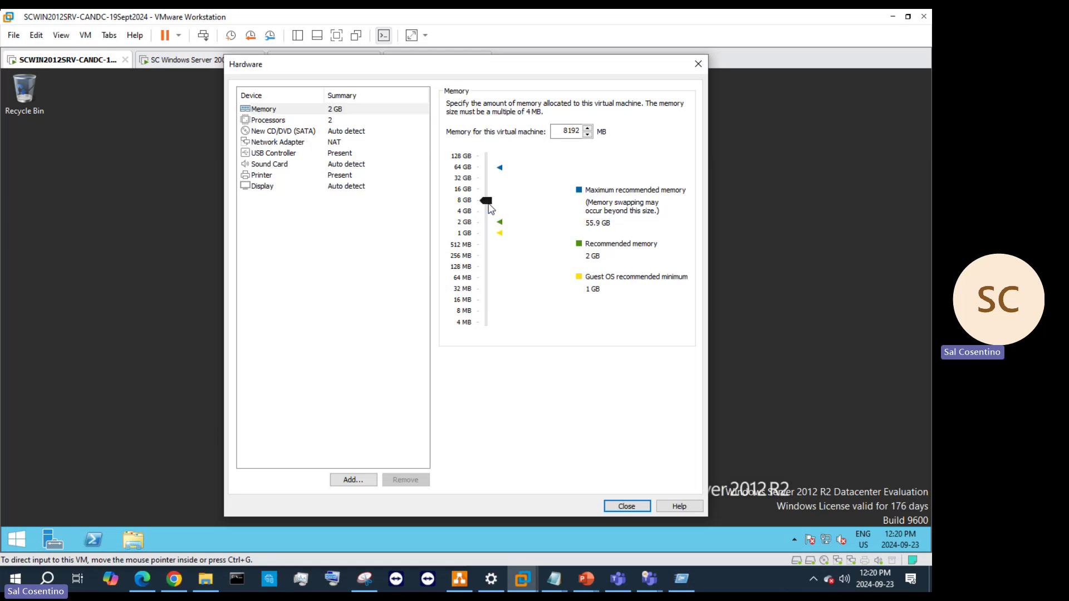
click(627, 506)
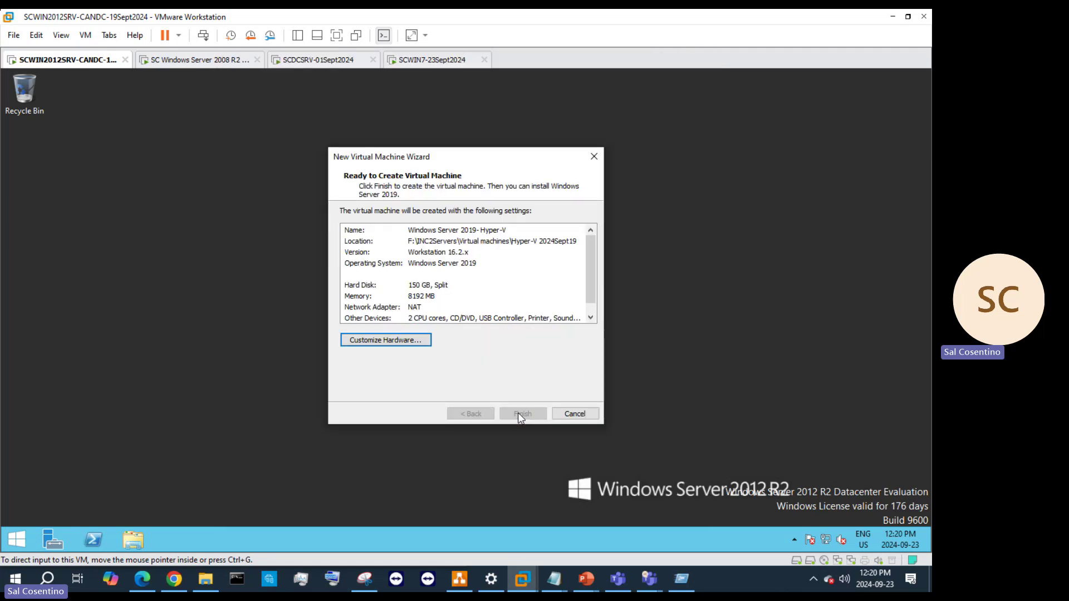
click(520, 415)
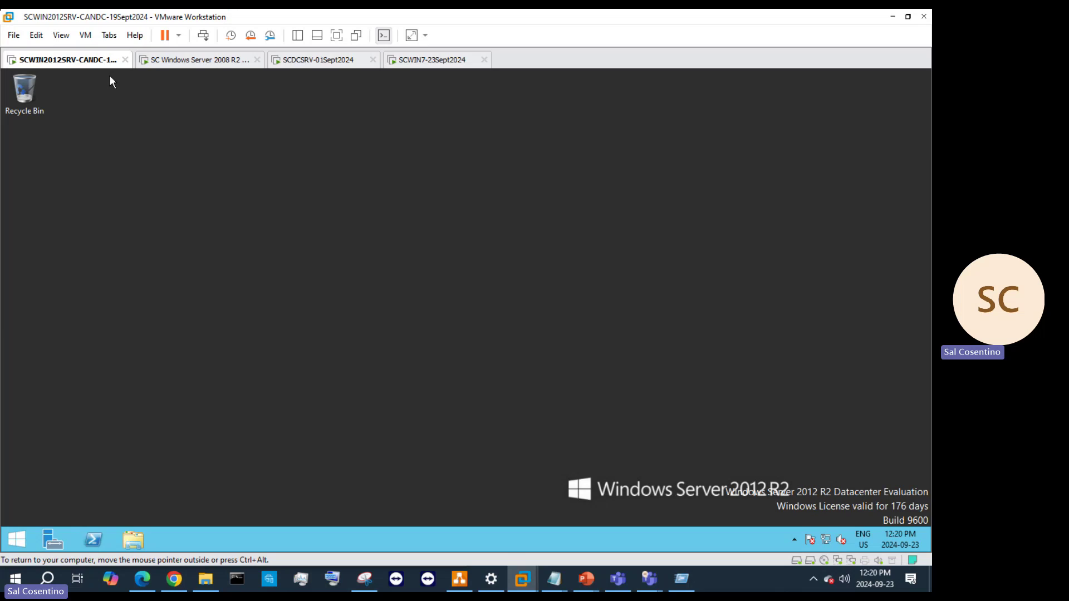
Restart the guest operating system of the SCWIN2012SRV-CANDC-19Sept2024 virtual machine
right_click(58, 55)
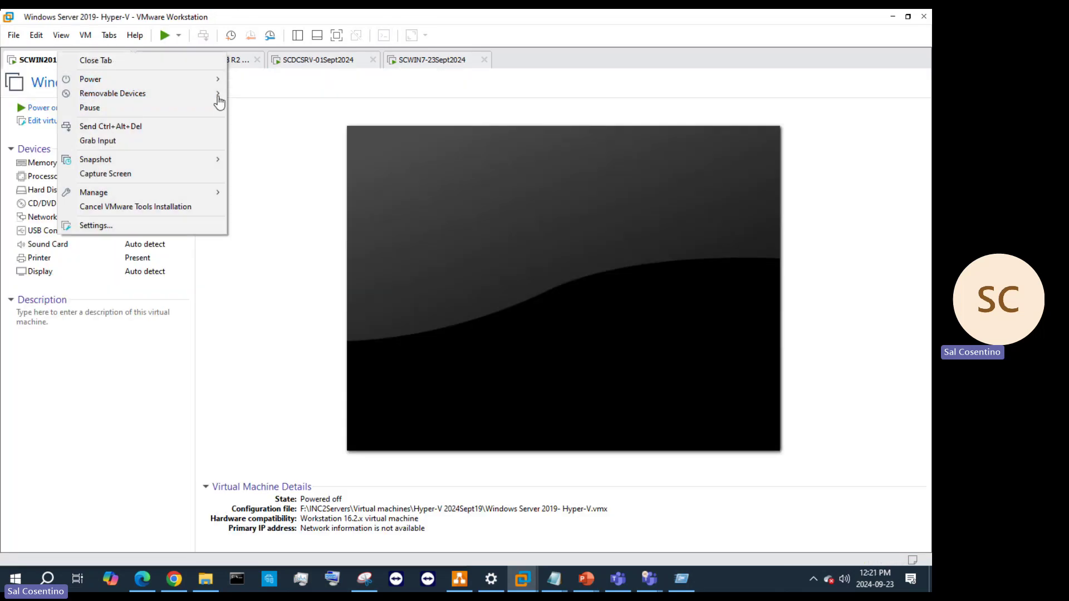
mouse_move(210, 84)
click(282, 122)
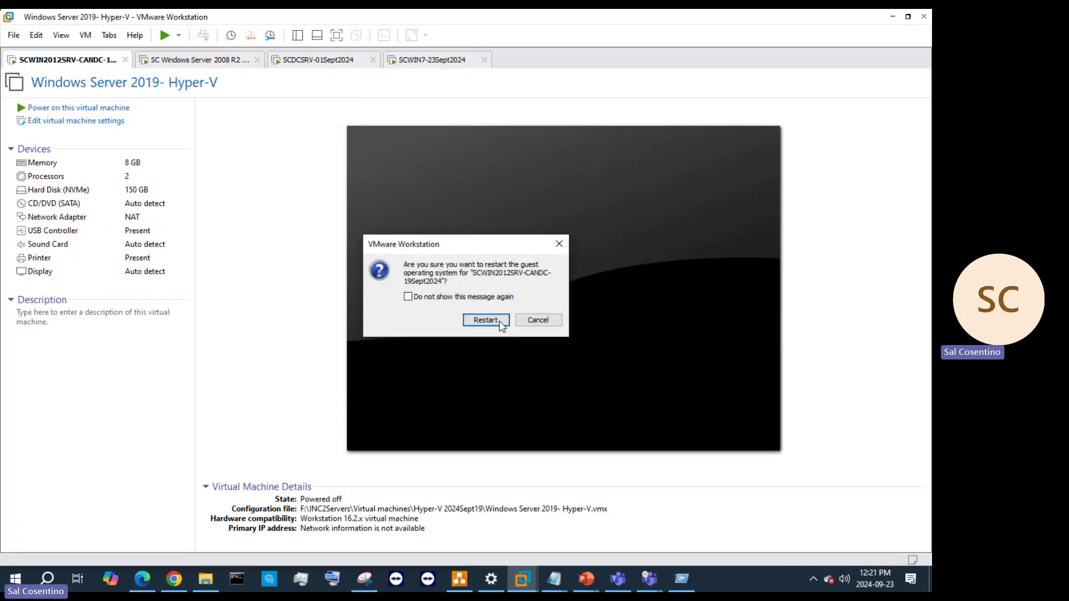
click(495, 326)
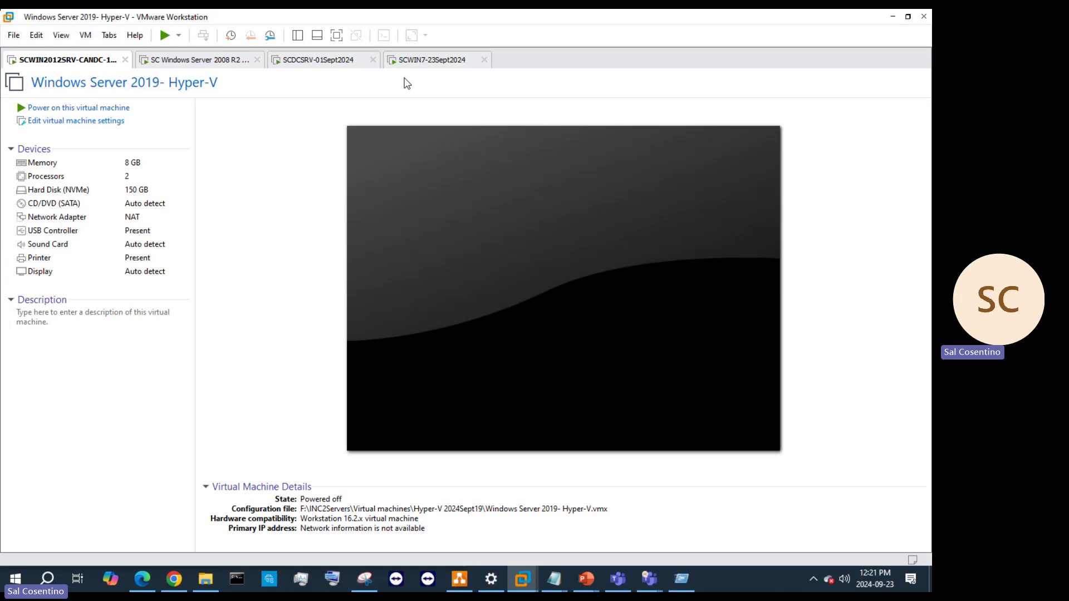
Return to the restarted Windows Server 2012 R2 machine, look for Hyper-V management tools in Server Manager, and open its Hyper-V page
click(252, 64)
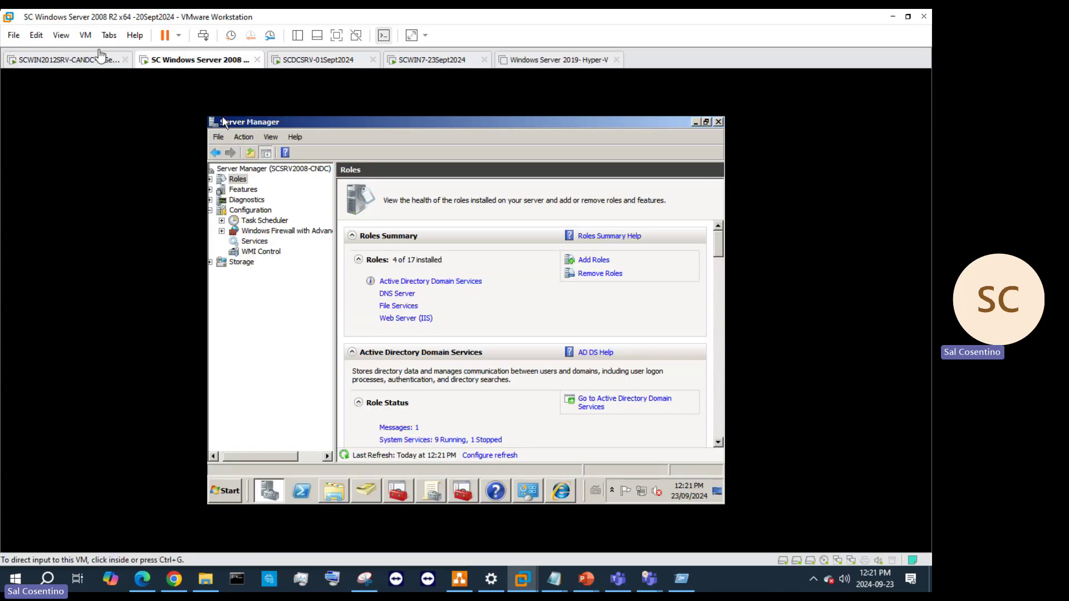
click(99, 58)
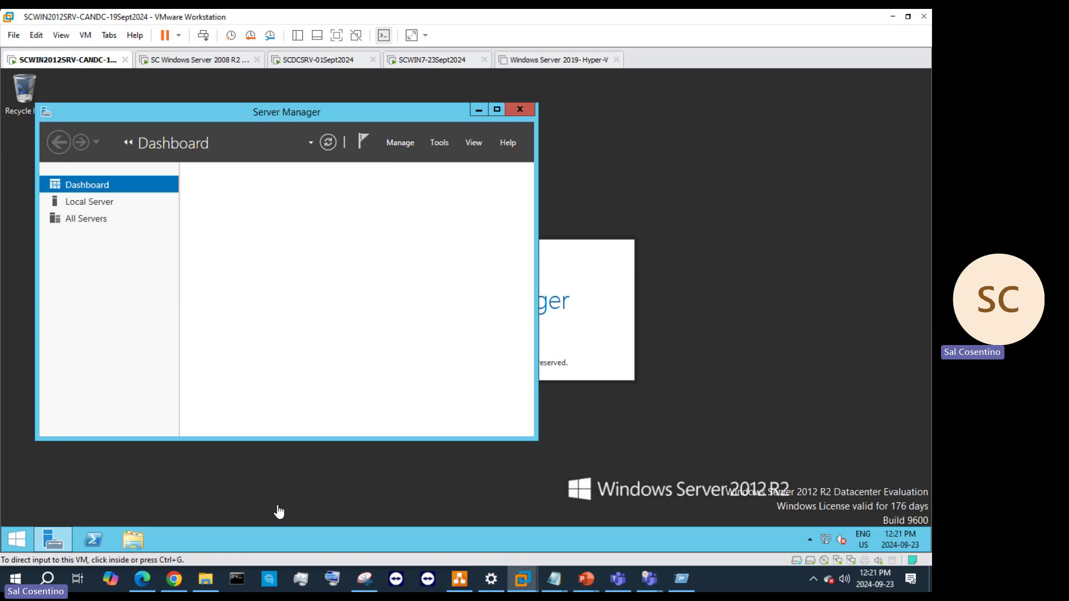
click(441, 146)
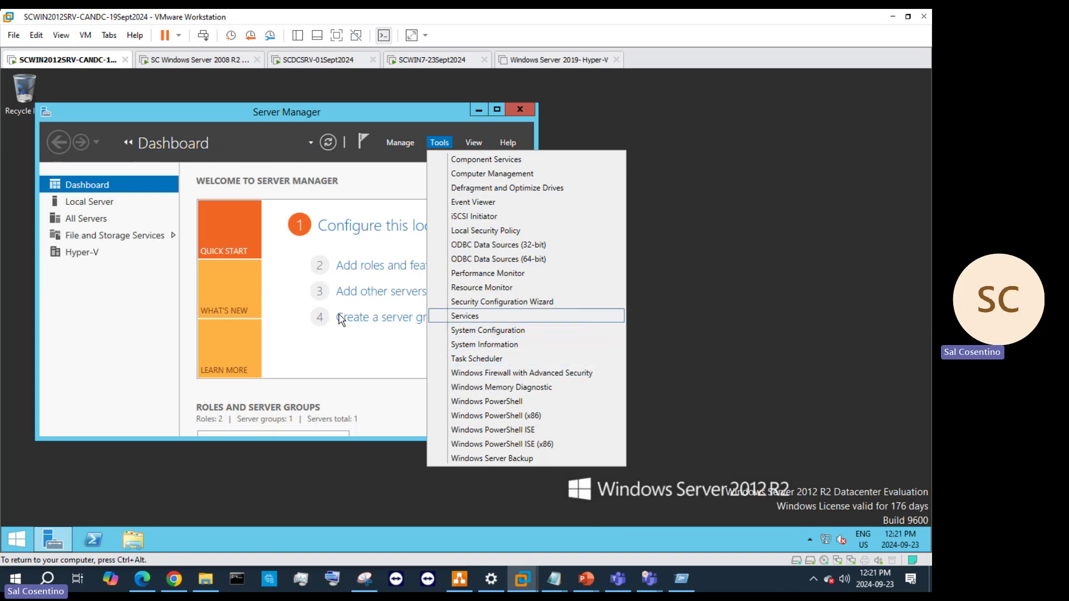
click(71, 252)
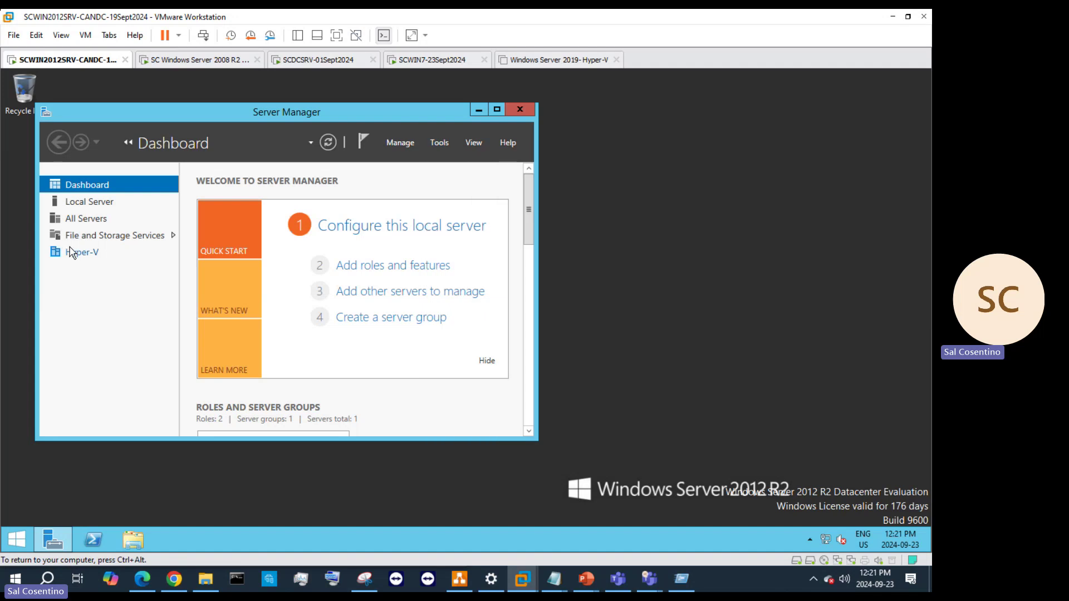
Examine the Hyper-V server's network connections and available tasks in Server Manager, and close Server Manager
click(71, 252)
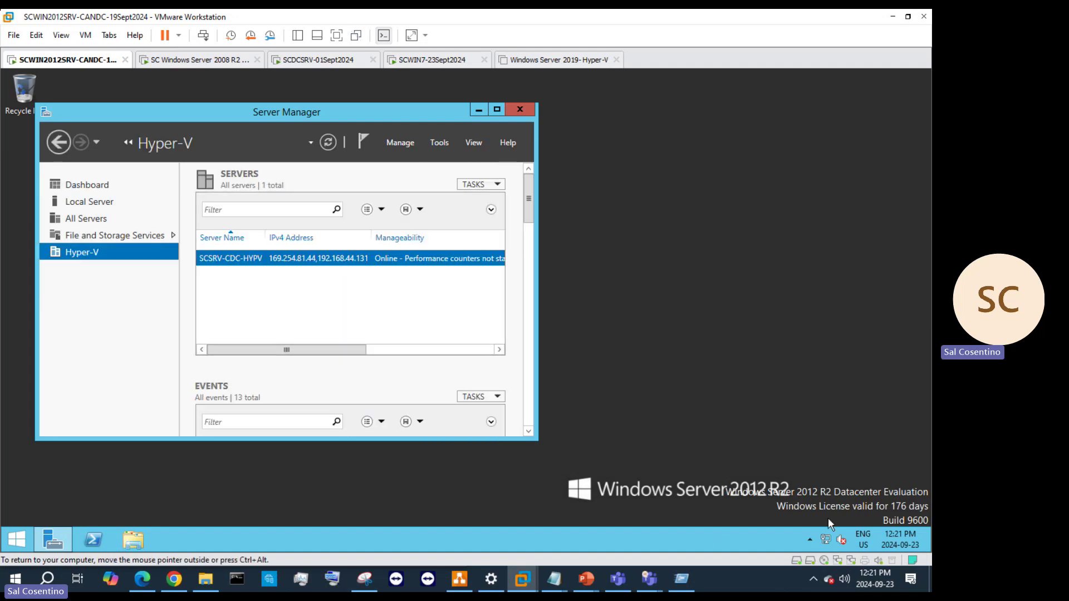
click(827, 539)
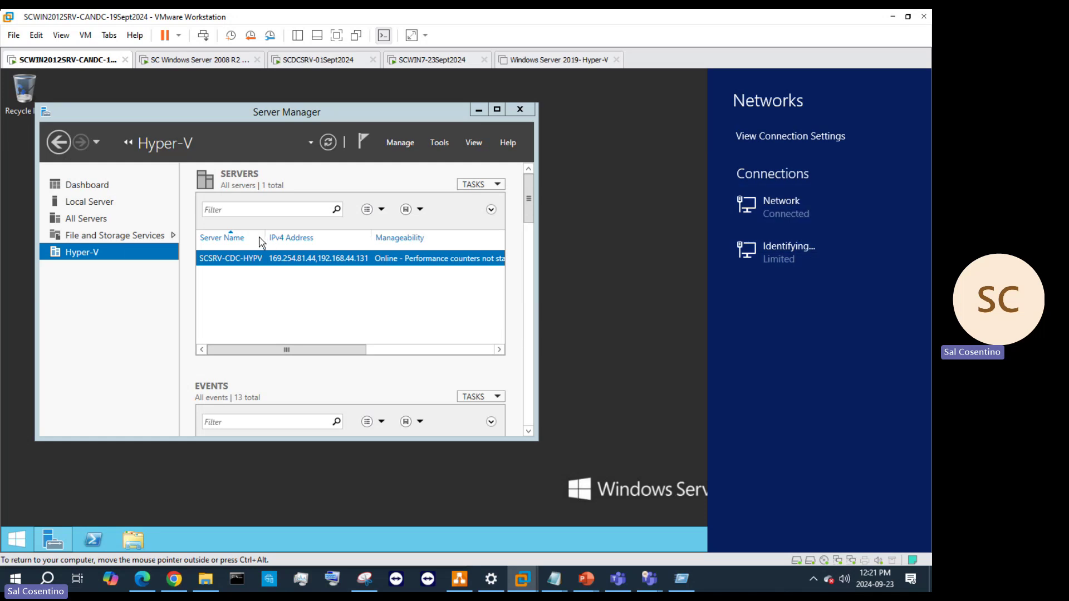
click(499, 189)
click(499, 187)
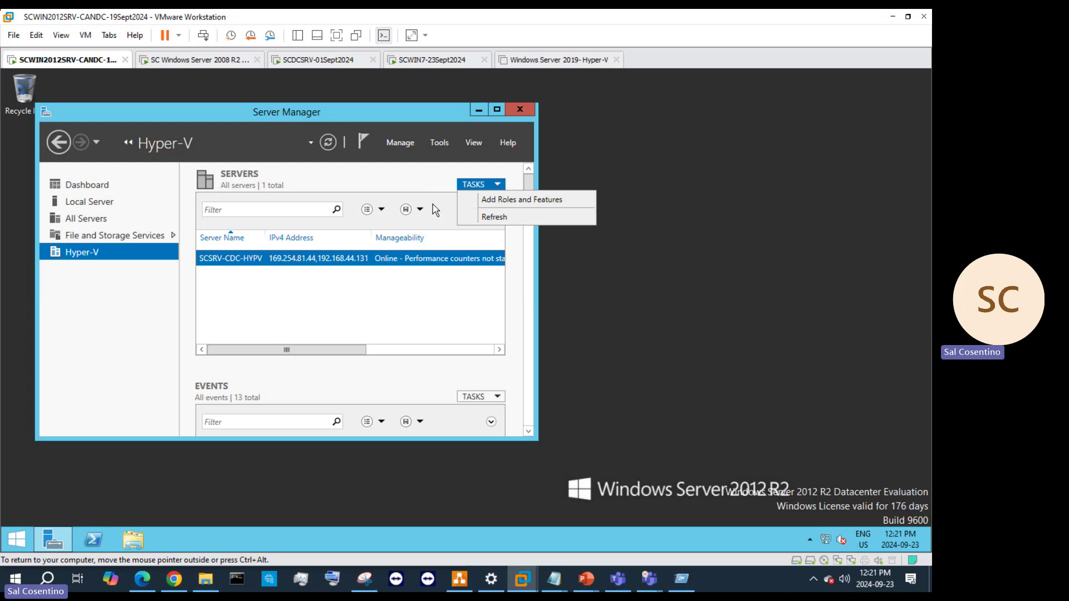
click(405, 209)
click(383, 211)
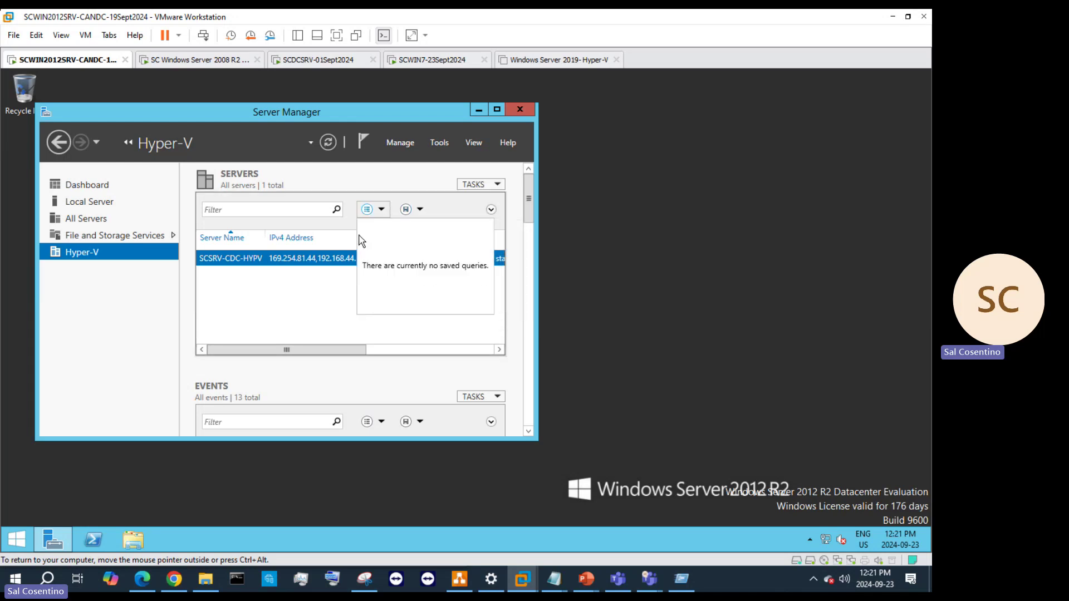
right_click(268, 260)
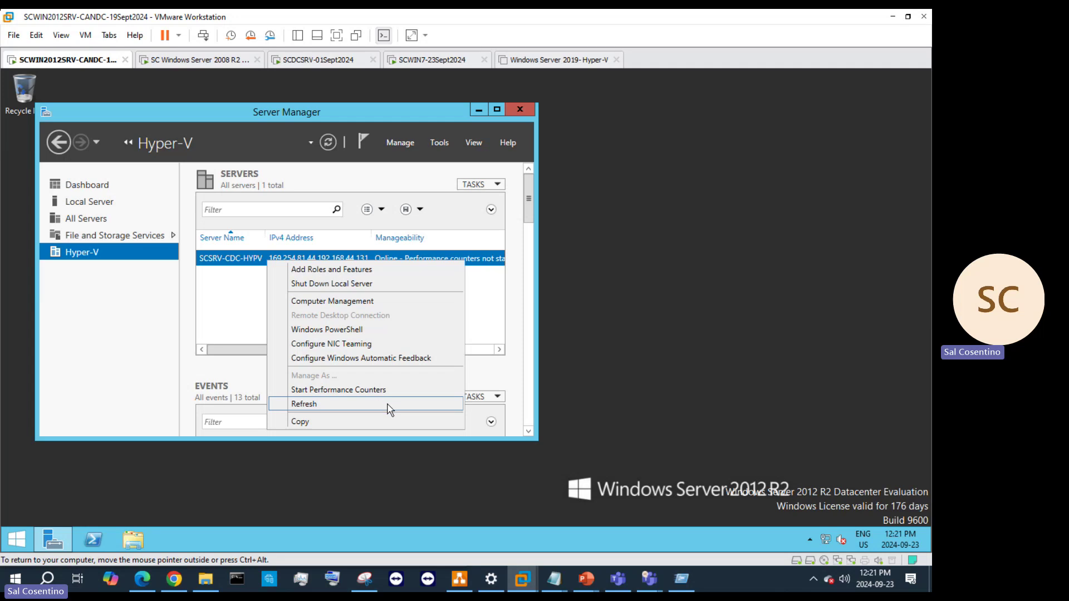
click(516, 112)
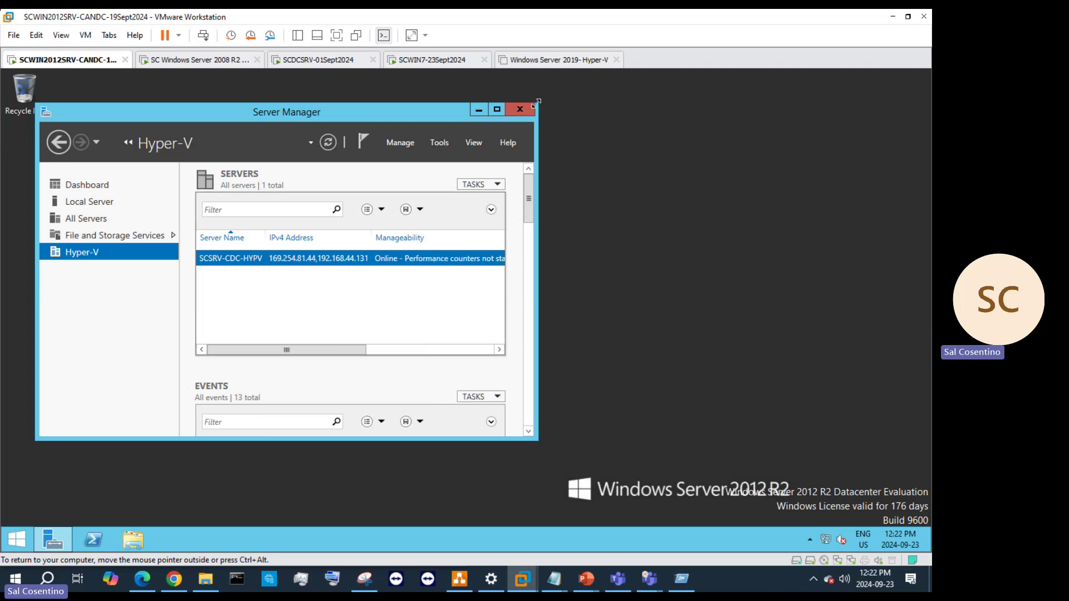
click(519, 109)
Switch the Windows Server 2019- Hyper-V machine's CD/DVD (SATA) drive to an ISO image file and browse for the image
click(469, 69)
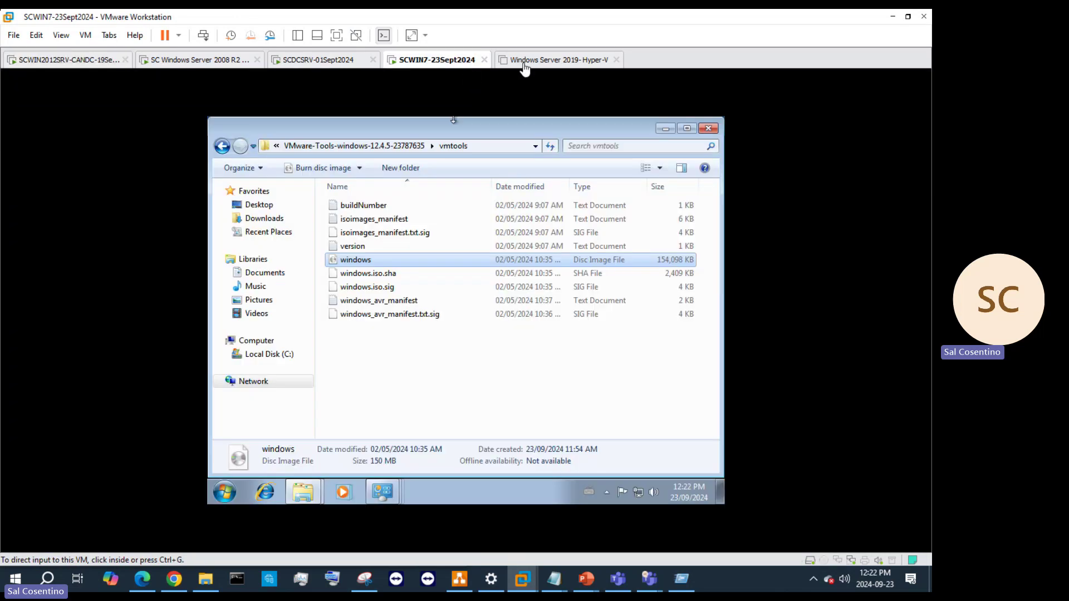
click(520, 63)
click(401, 60)
click(560, 60)
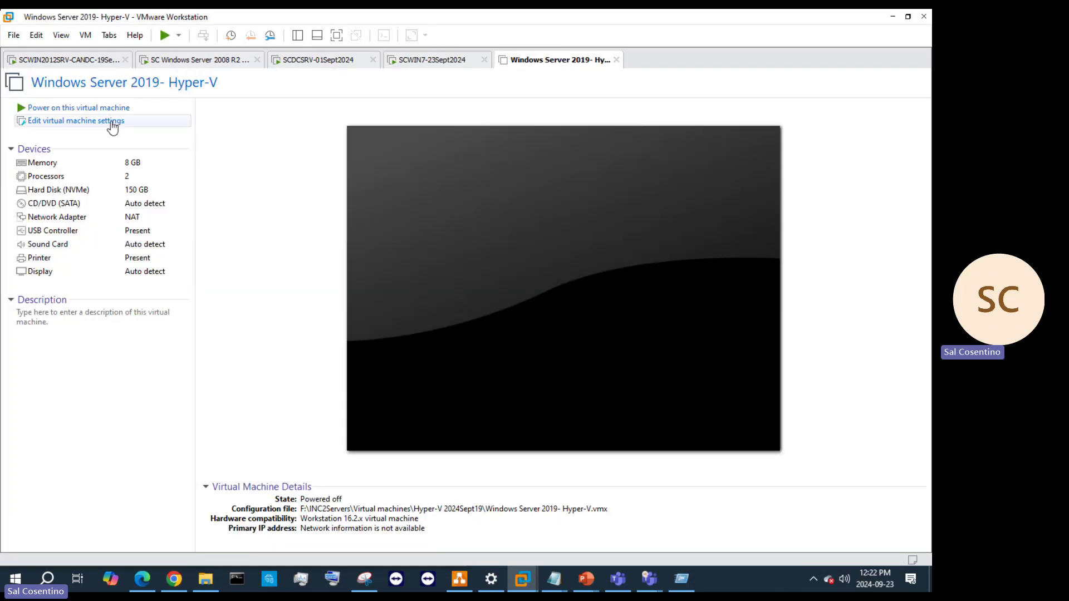
click(133, 207)
double_click(146, 206)
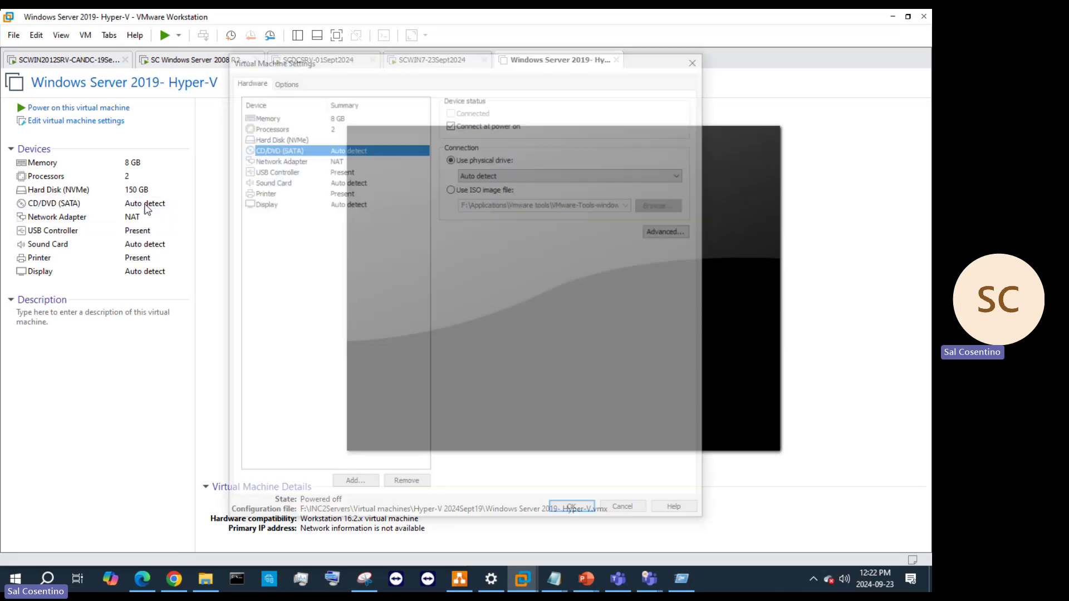
click(474, 188)
click(656, 210)
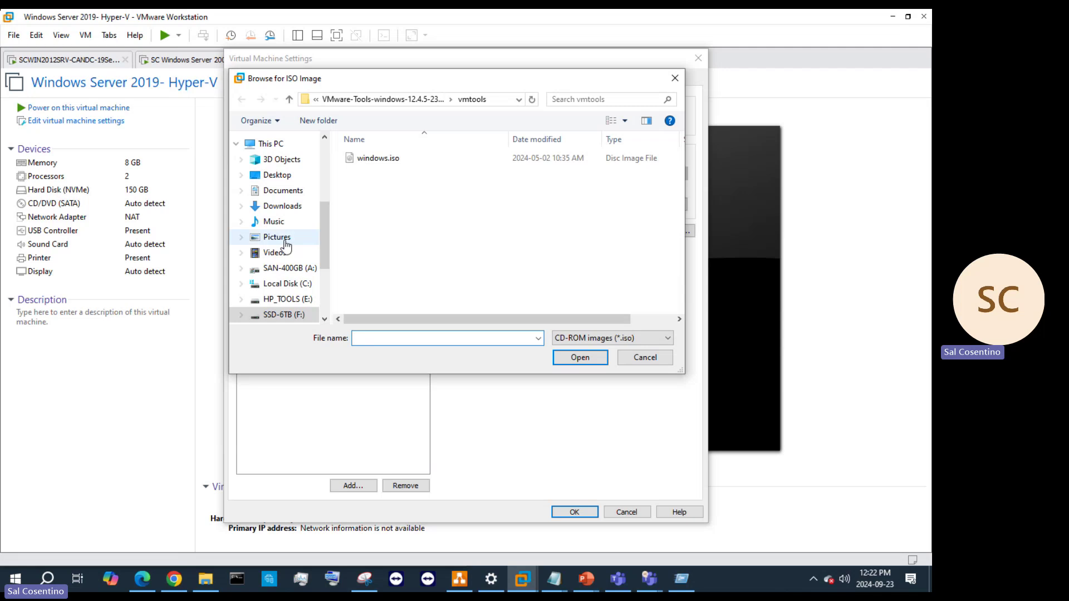
Look for the installation ISO on the HP_TOOLS (E:), SAN-400GB (A:) and Local Disk (C:) drives
click(281, 300)
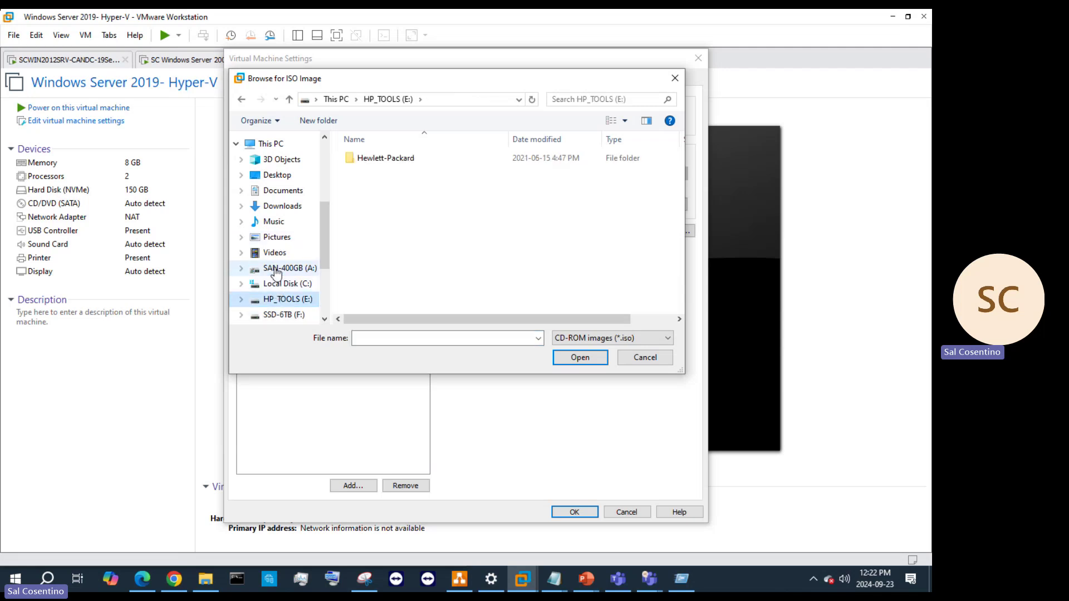
click(271, 268)
click(272, 288)
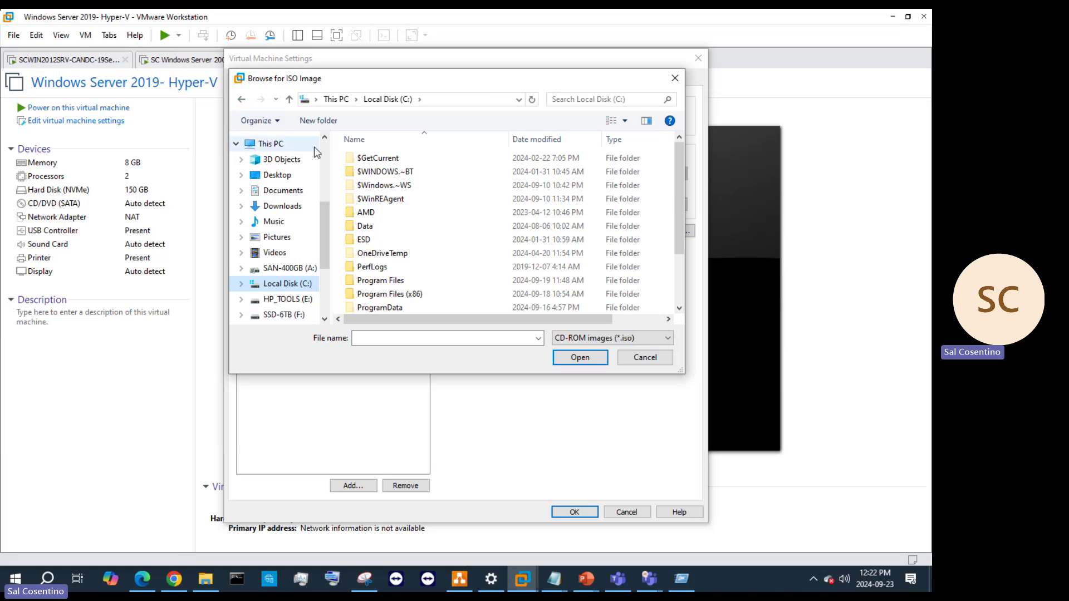
scroll(407, 239, down, 2)
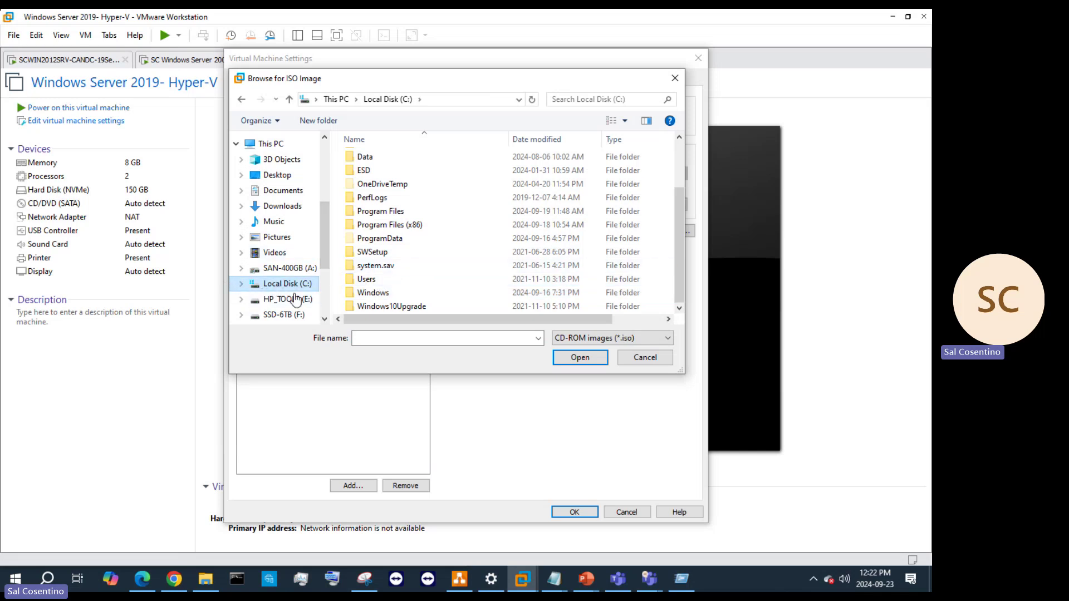
Open the Applications folder on SSD-6TB (F:) and find the Windows Server folder
click(283, 315)
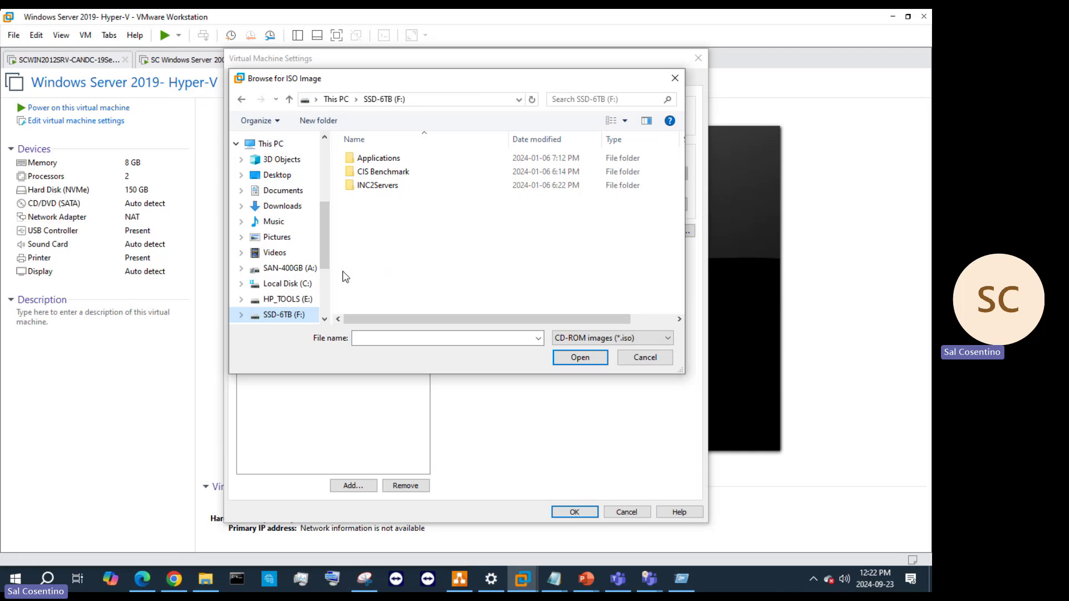
click(396, 188)
double_click(397, 188)
click(397, 99)
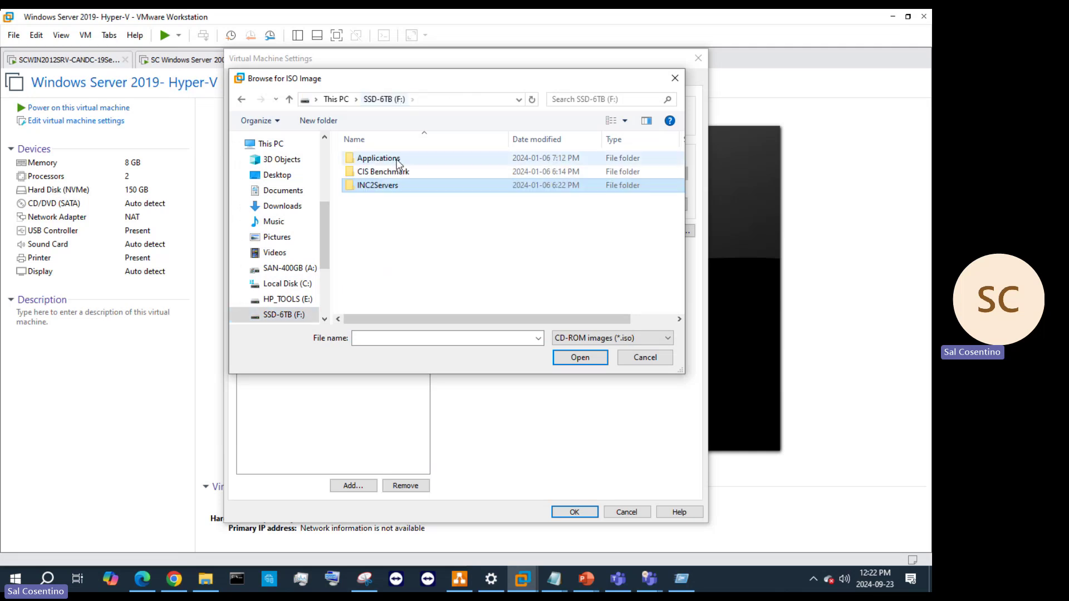
click(402, 161)
double_click(402, 160)
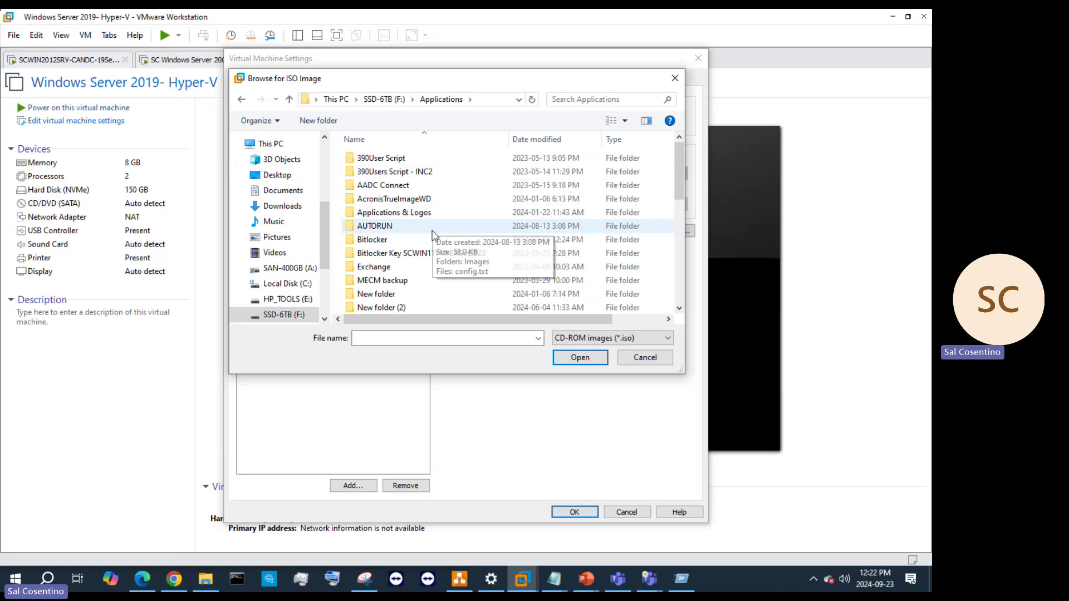
scroll(423, 245, down, 5)
scroll(415, 259, down, 1)
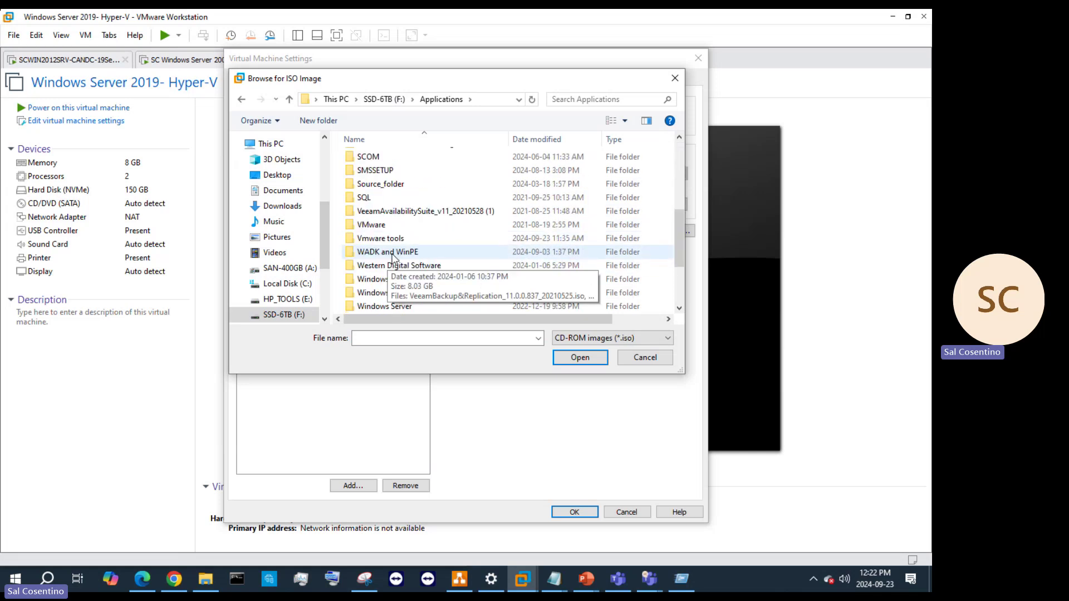
scroll(390, 276, down, 1)
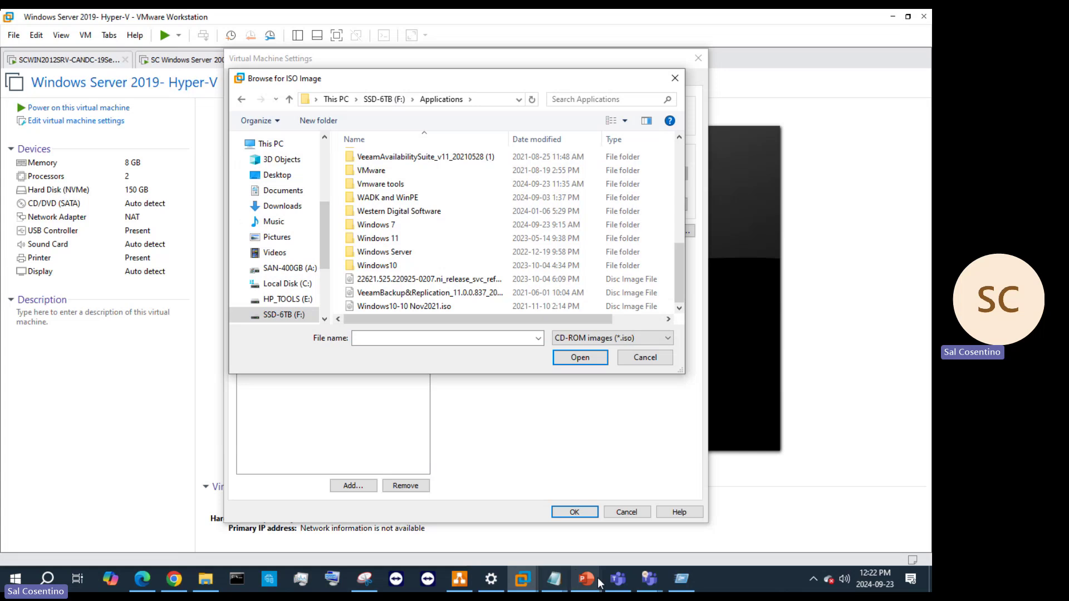
Mute the microphone in the Teams meeting briefly, unmute it, and minimize the meeting window
mouse_move(649, 579)
click(646, 543)
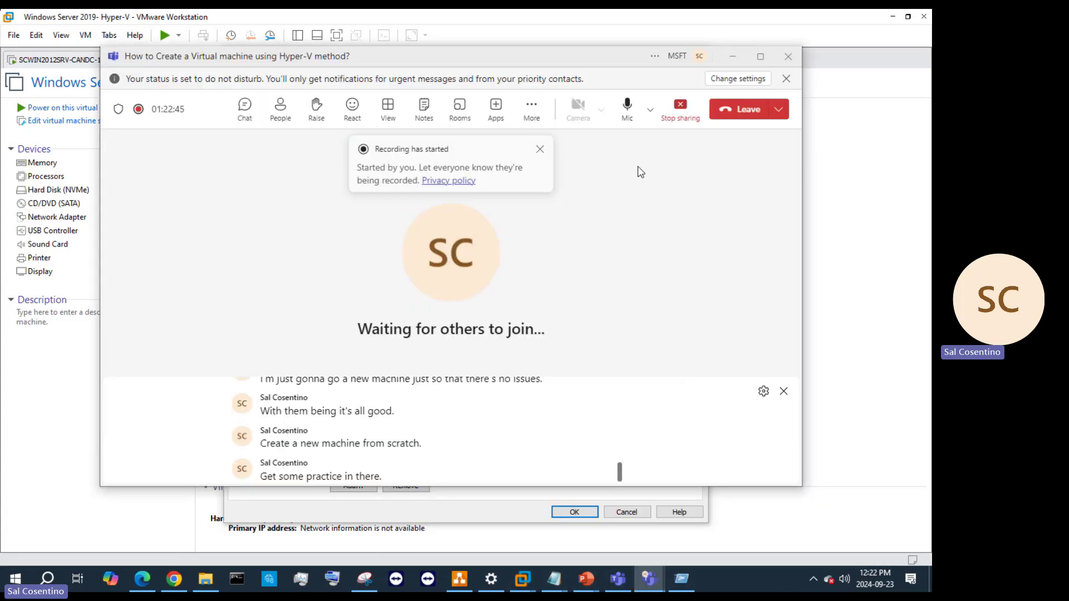
click(625, 113)
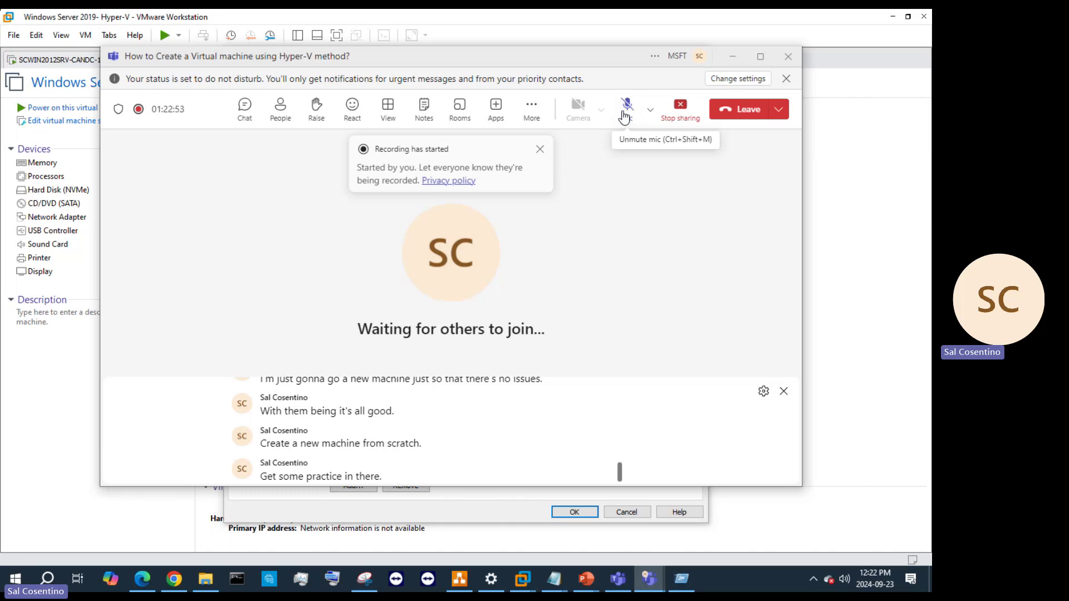
click(625, 113)
click(732, 56)
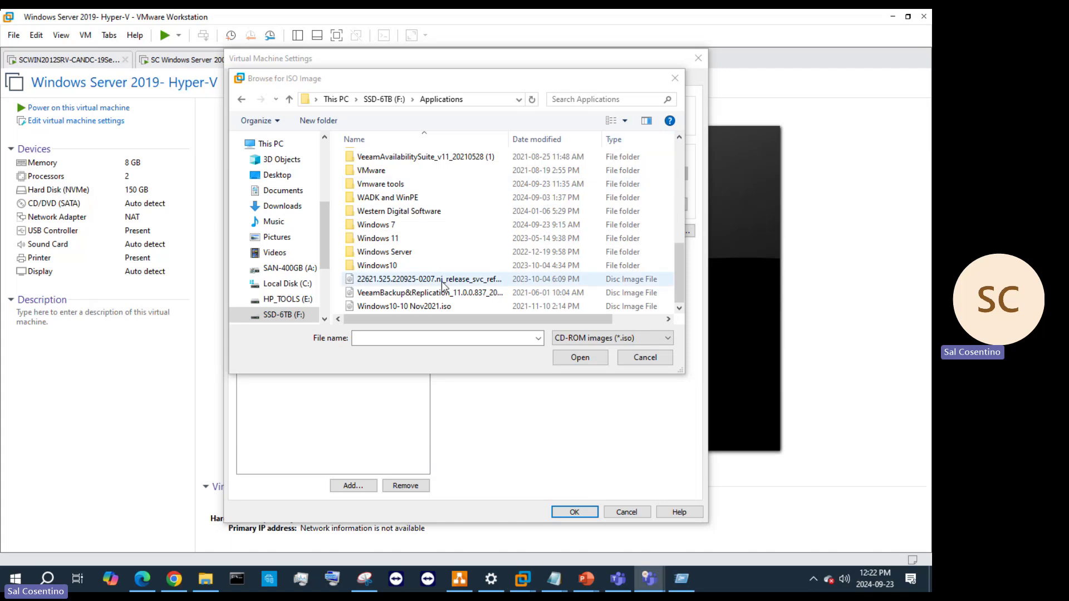
Select the Windows Server 2019 ISO in the Windows Server folder, save the settings, and power on the virtual machine
double_click(401, 252)
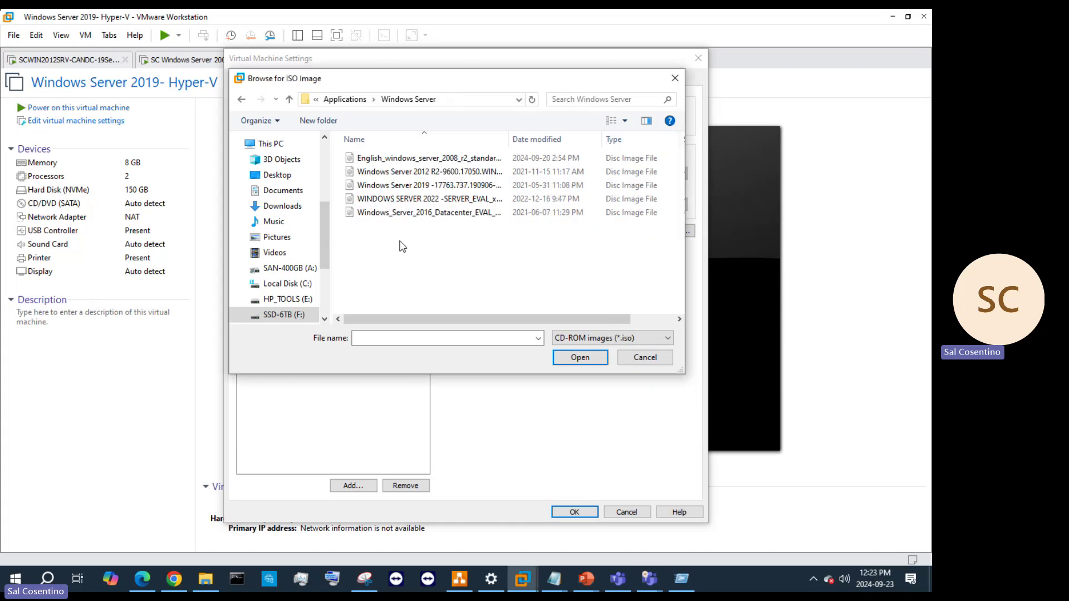
double_click(407, 185)
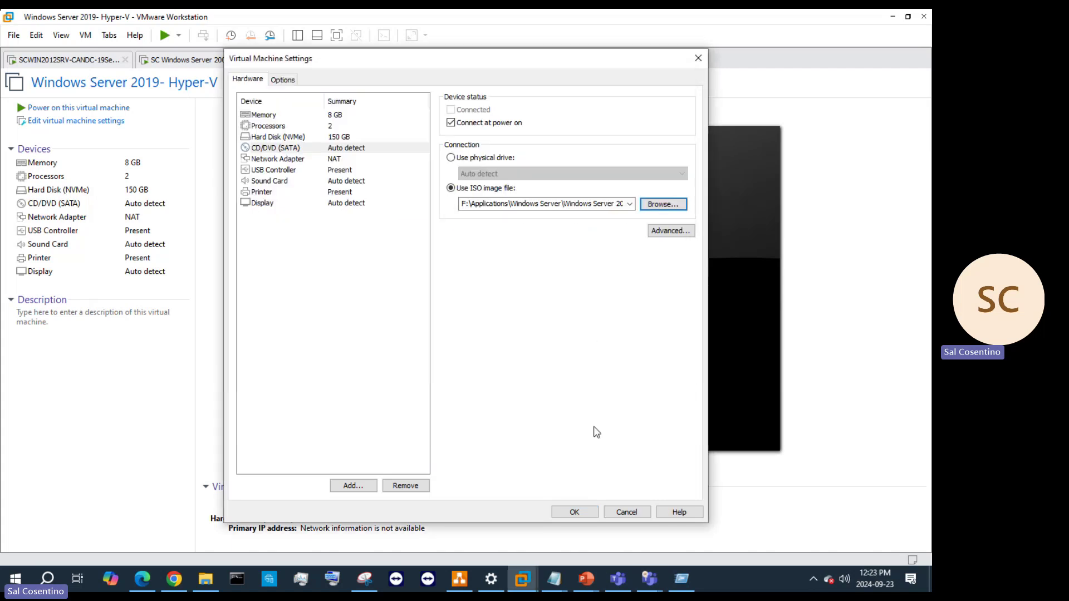
click(573, 514)
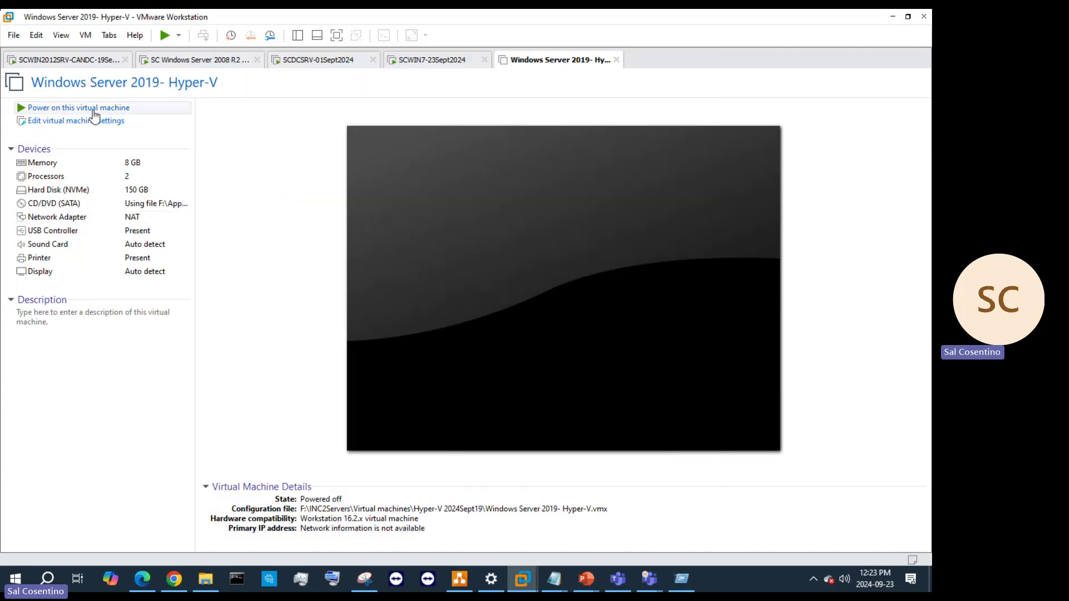
click(94, 110)
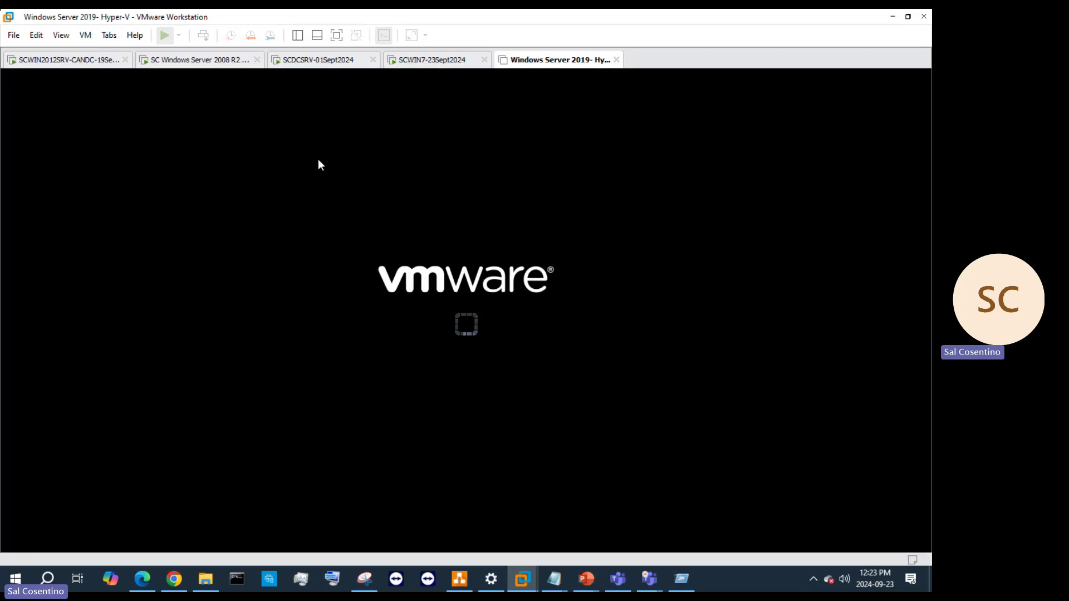
Check the SCWIN2012SRV-CANDC-19Sept2024 and SCWIN7-23Sept2024 virtual machines while the new machine starts
click(83, 59)
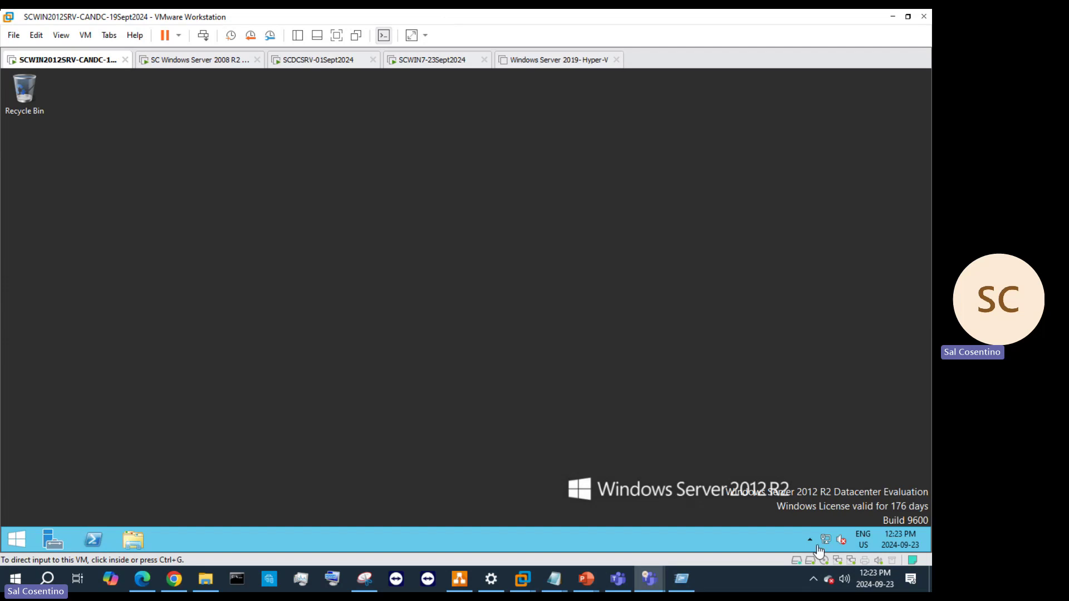
key(super+r)
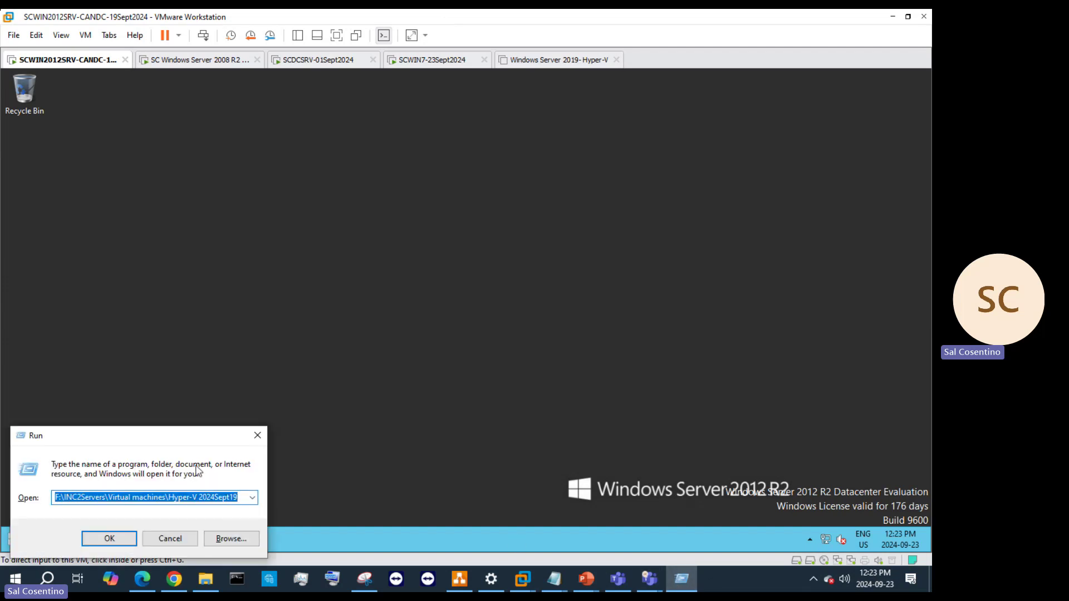
click(257, 435)
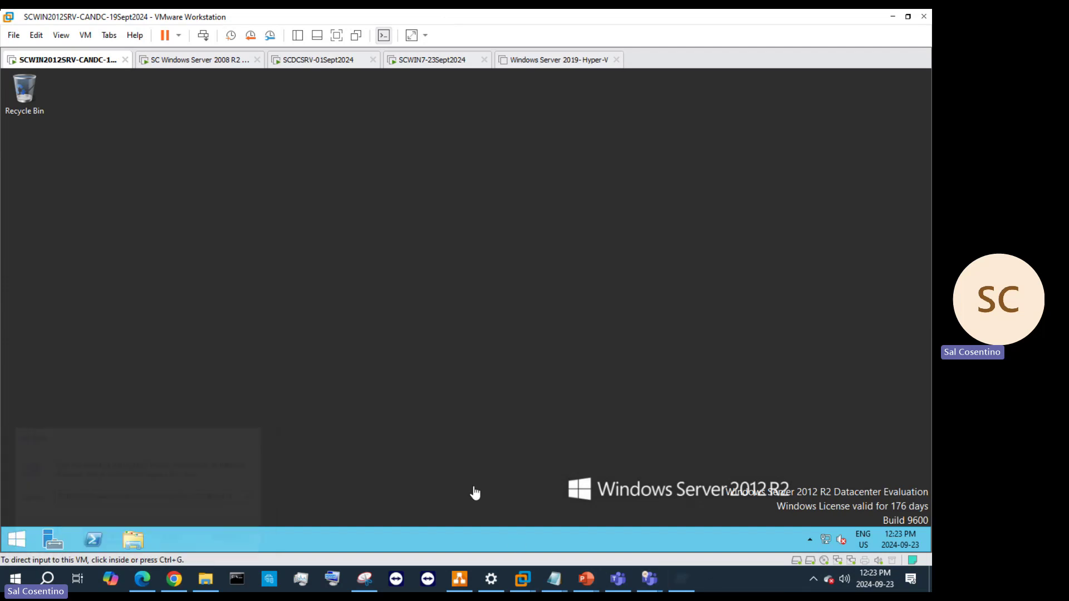
click(426, 62)
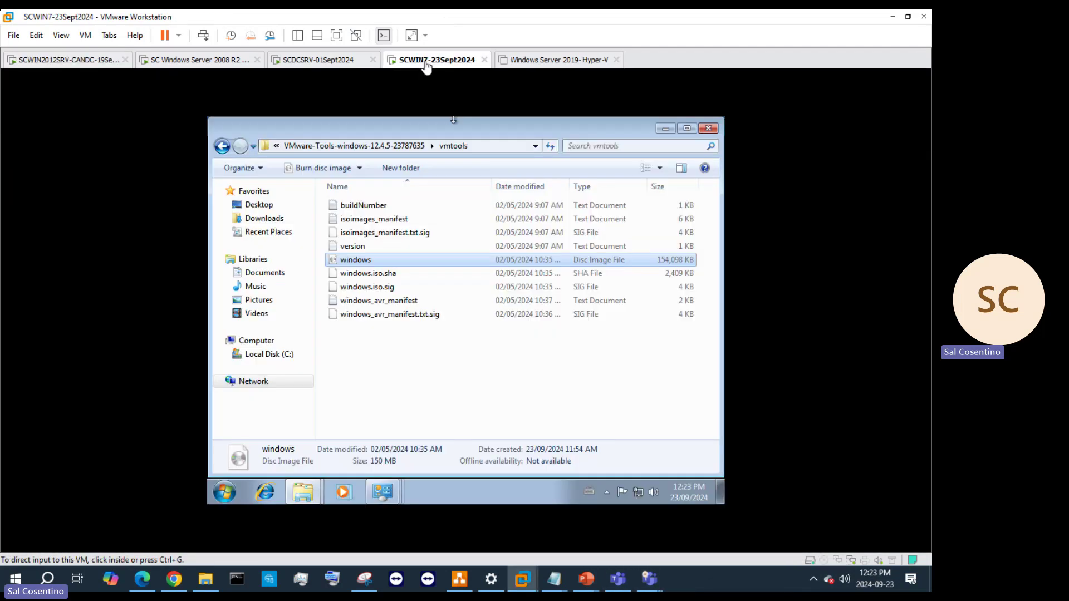
click(73, 60)
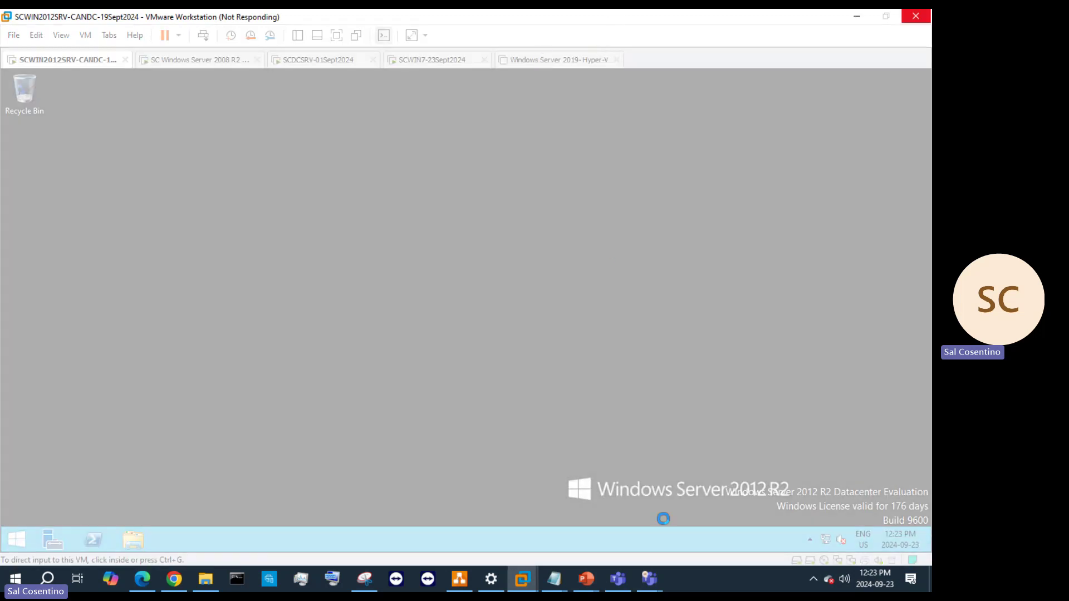
Try to open SCWIN2012SRV-CANDC.vmx from the recent files in File Explorer
mouse_move(650, 579)
click(206, 578)
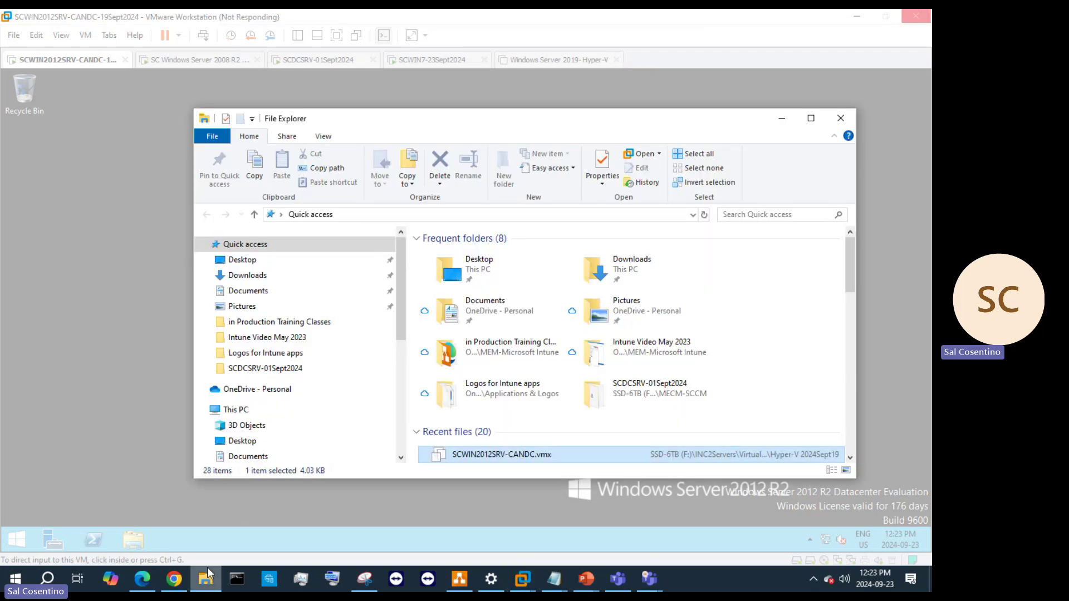
double_click(490, 455)
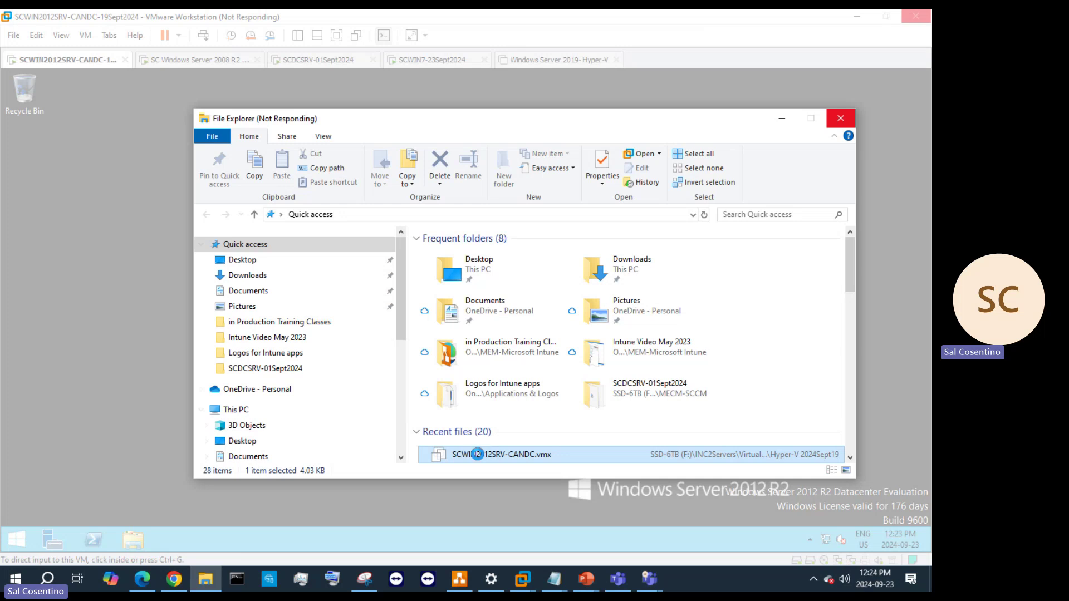
Try to open Task Manager to handle the unresponsive VMware Workstation, and minimize the File Explorer and PowerPoint windows
right_click(701, 583)
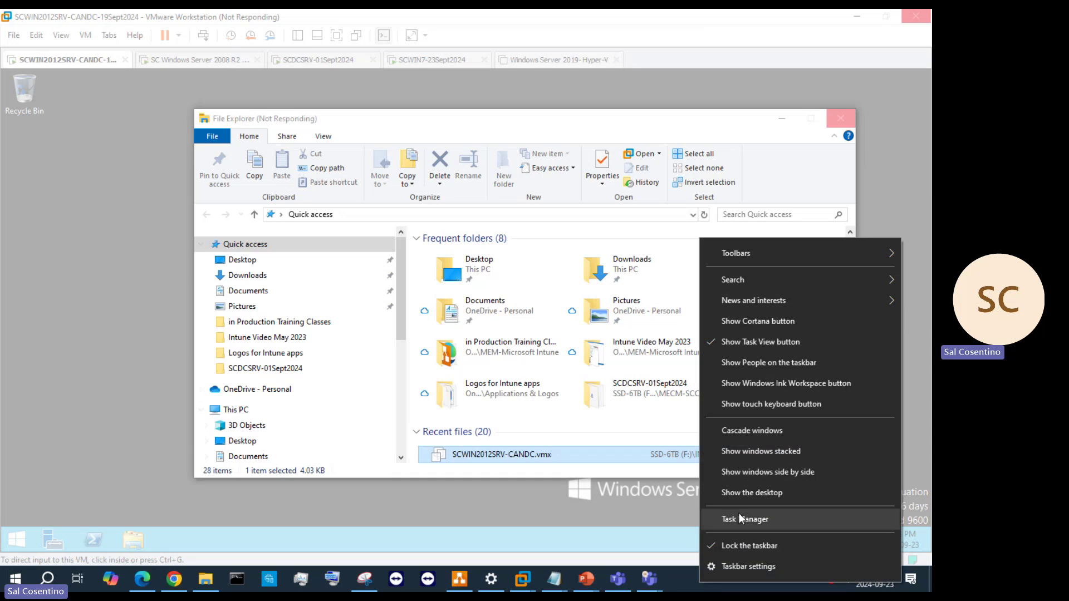
click(739, 518)
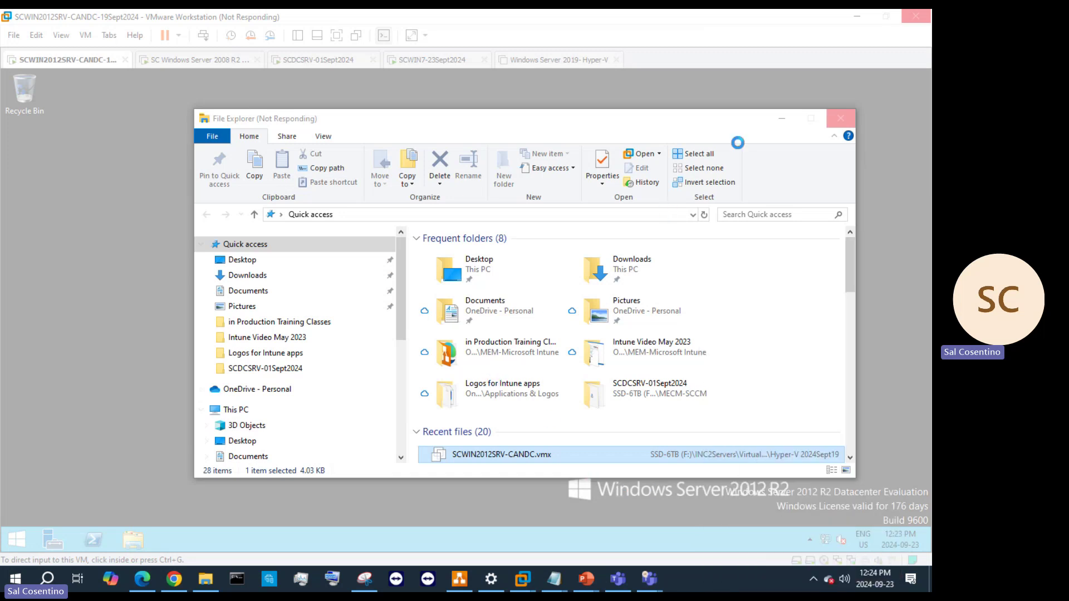
click(780, 119)
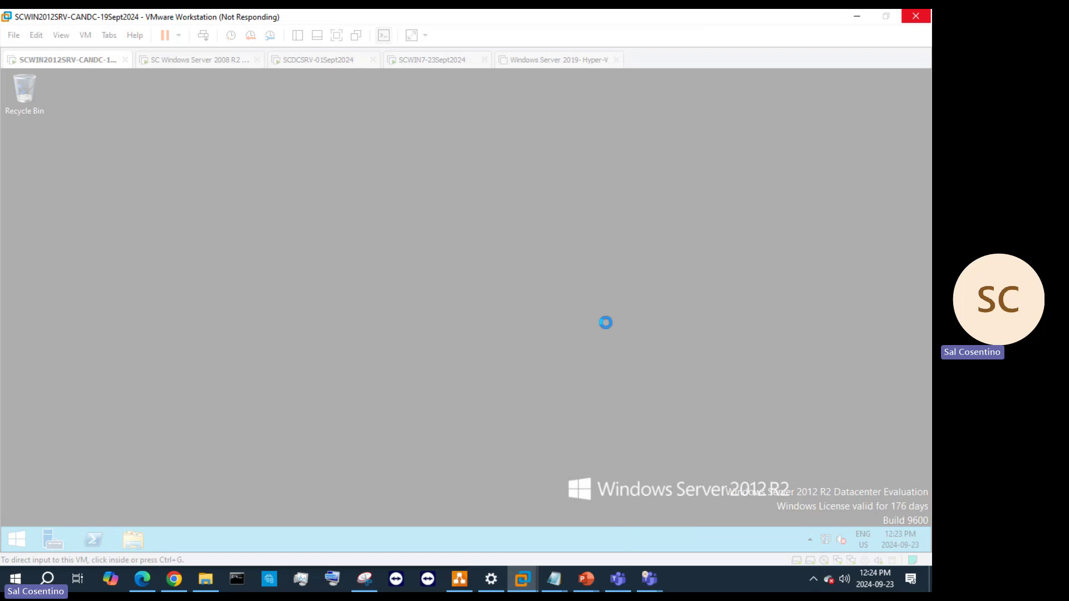
right_click(704, 577)
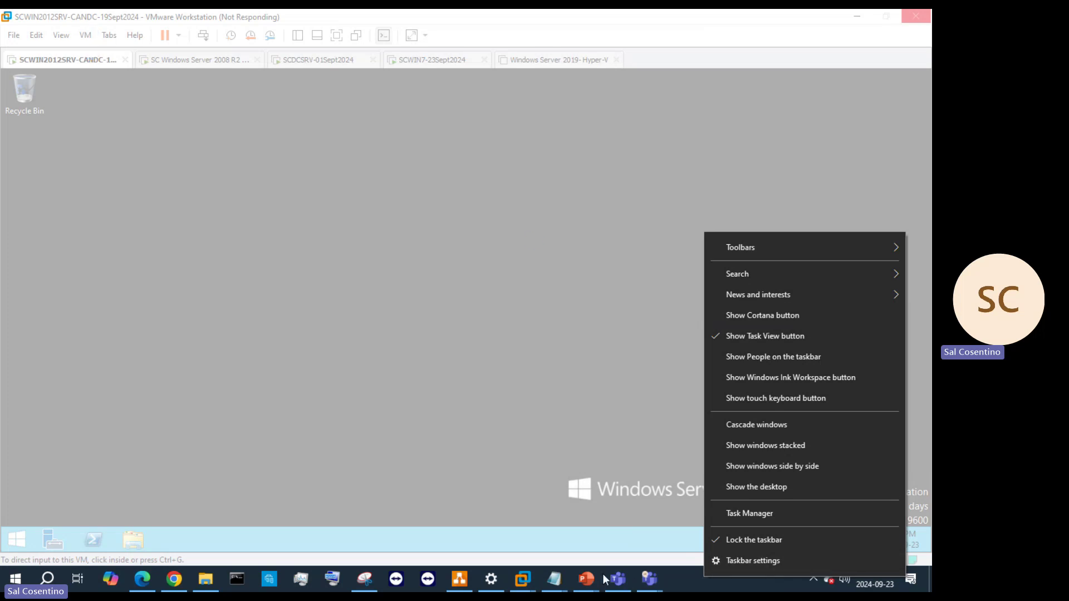
click(589, 579)
click(733, 512)
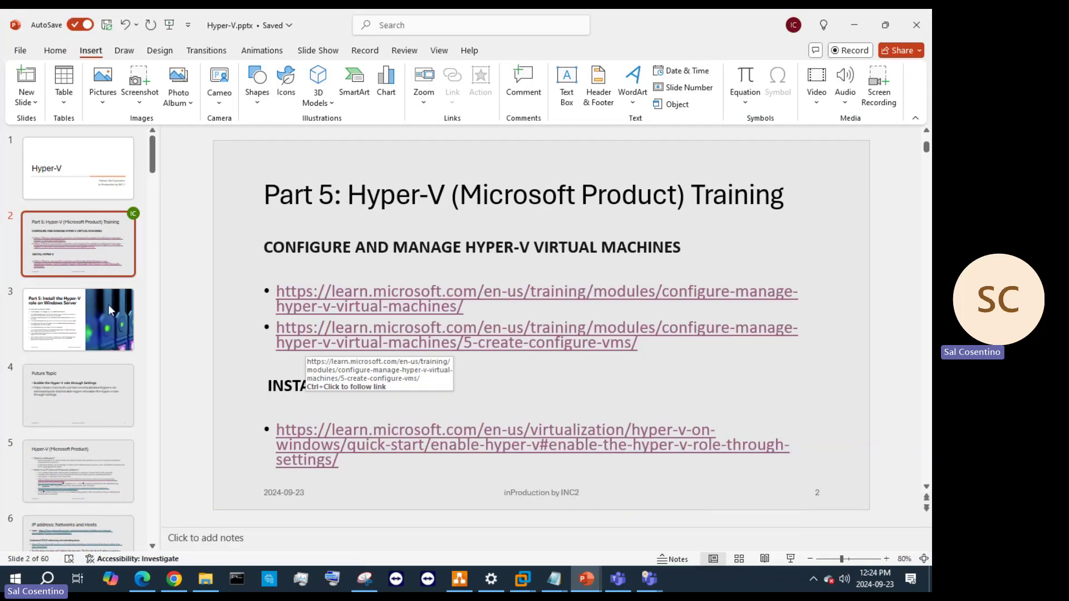
click(855, 25)
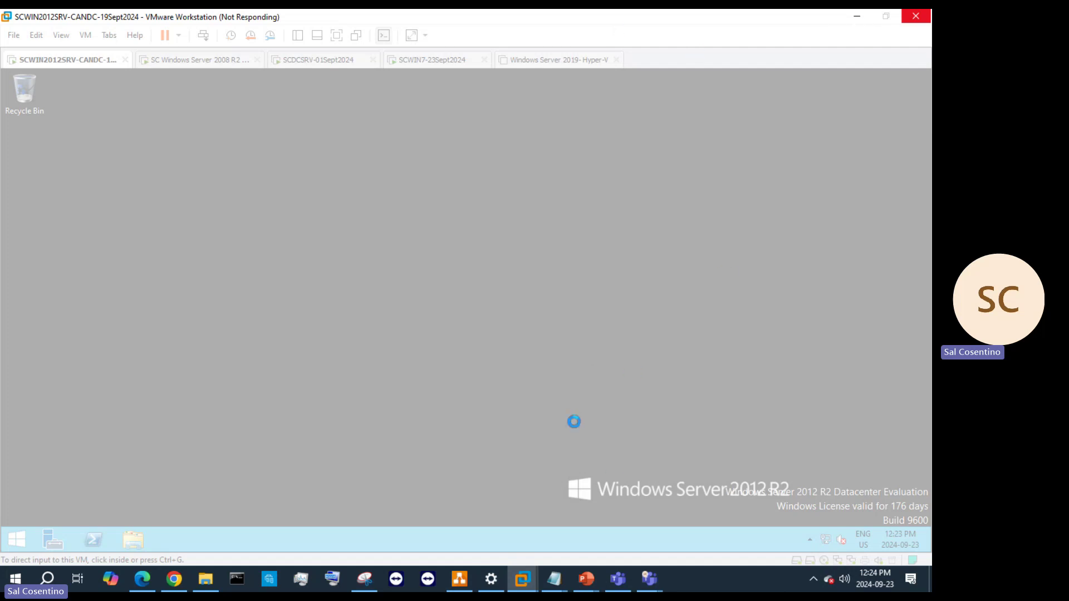
mouse_move(556, 588)
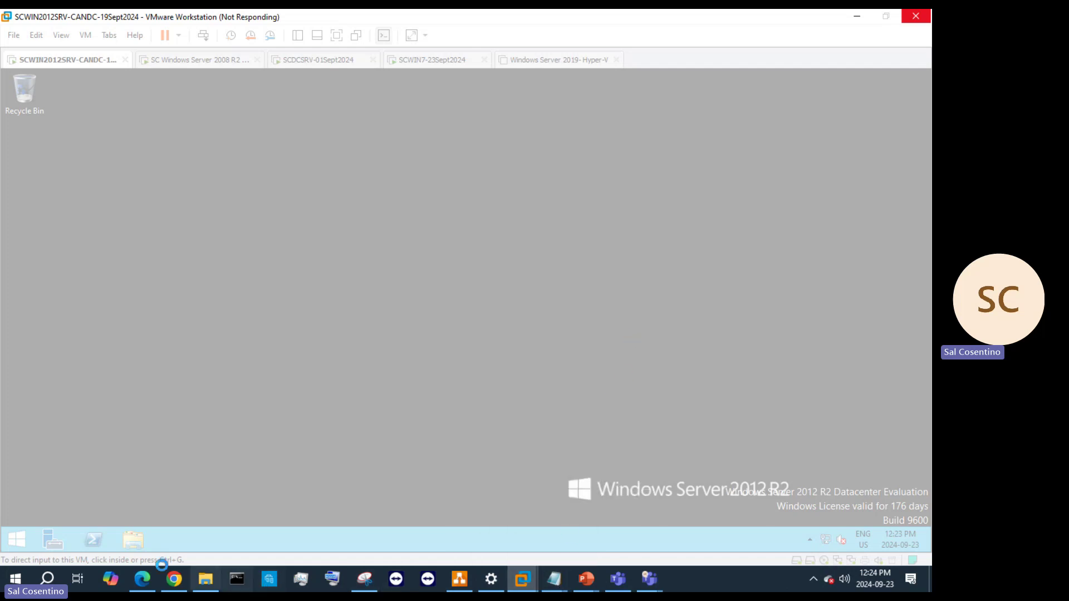
click(169, 573)
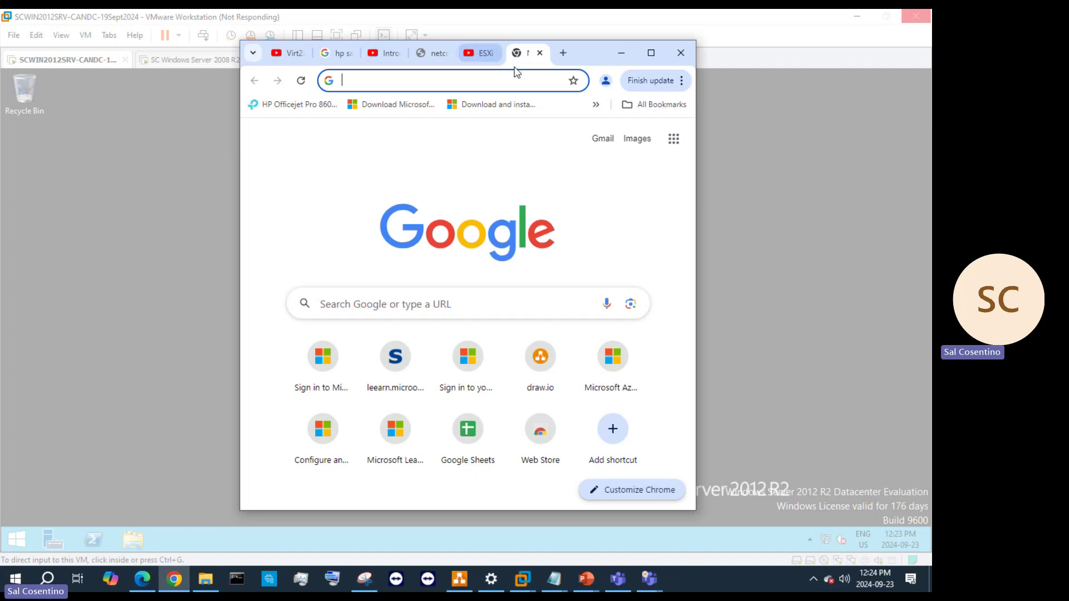
click(623, 53)
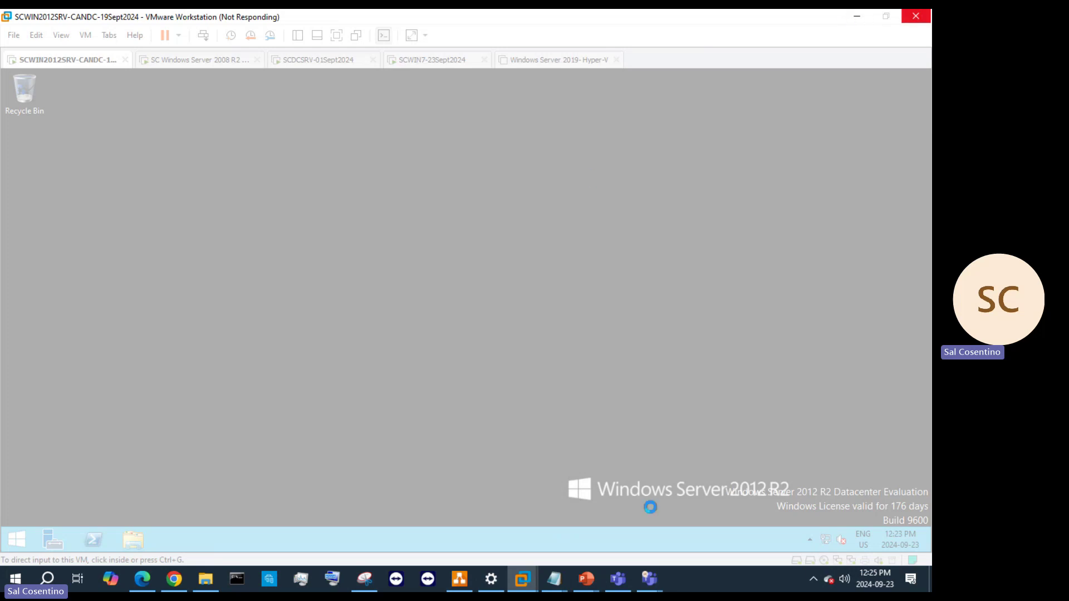
Show the virtual machine library from VMware Workstation's home page and select SC Windows Server 2008 R2 x64 -20Sept2024
mouse_move(521, 579)
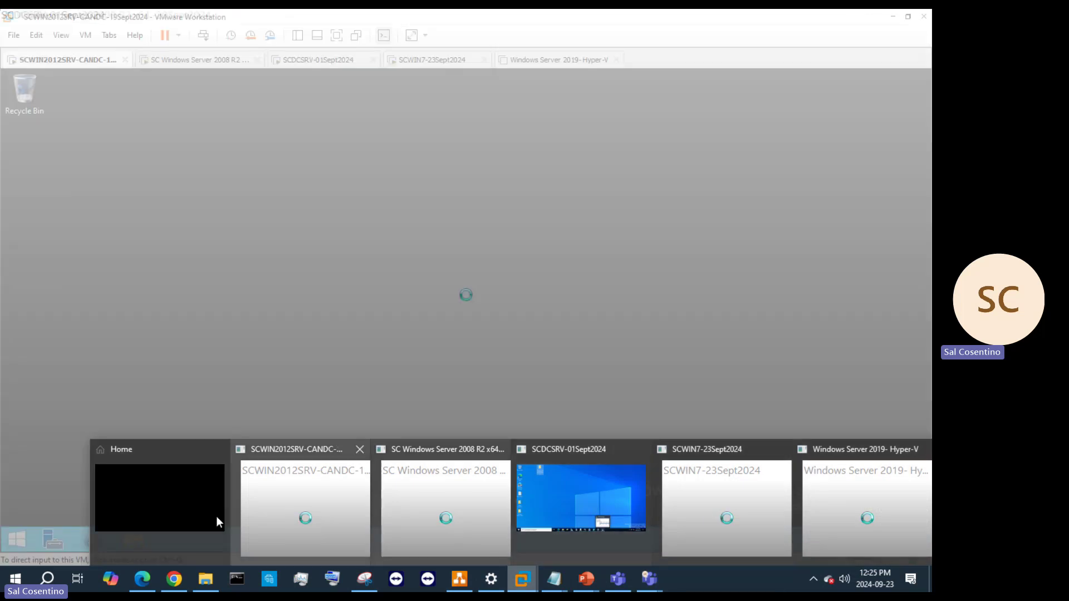
click(216, 521)
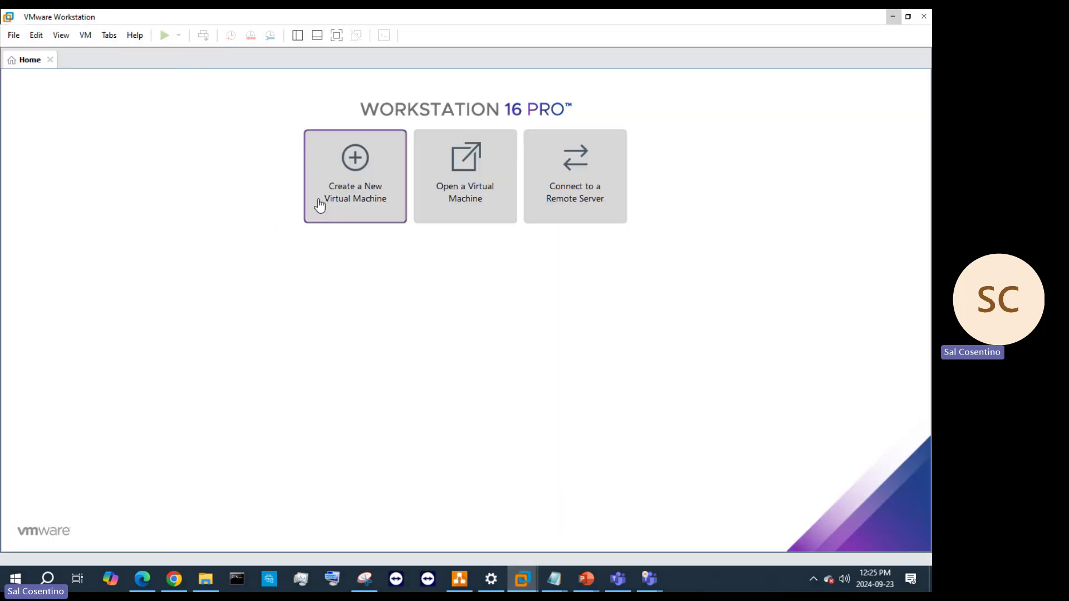
click(297, 35)
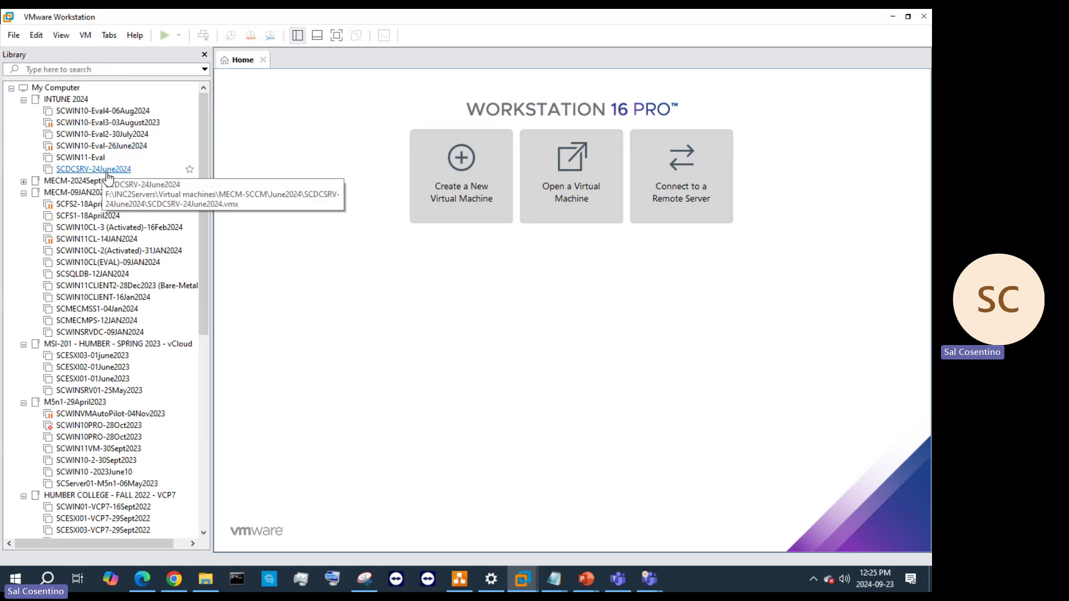
scroll(110, 171, down, 10)
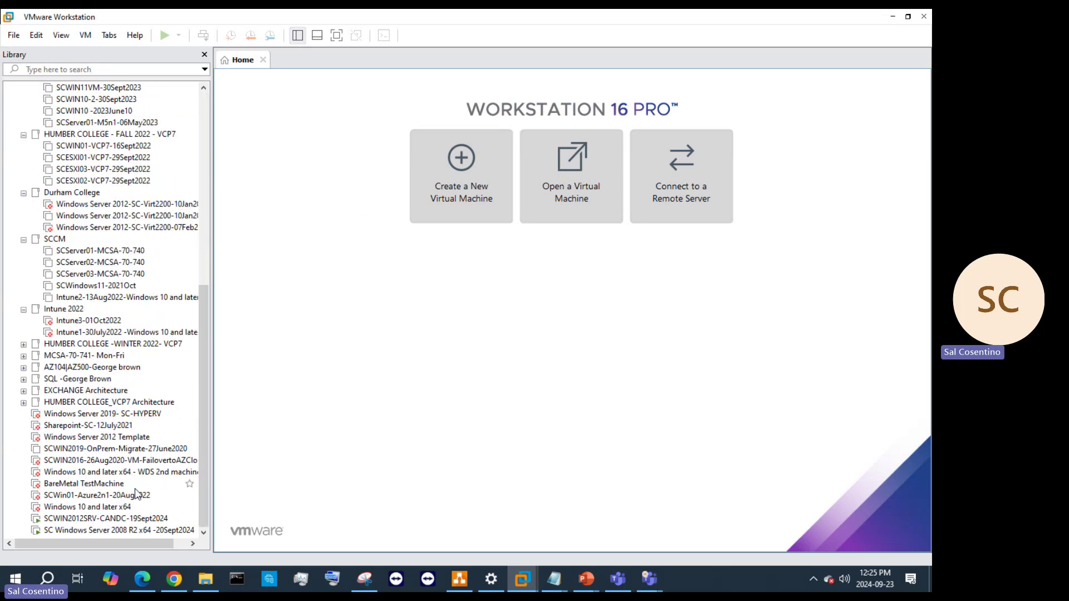
click(79, 531)
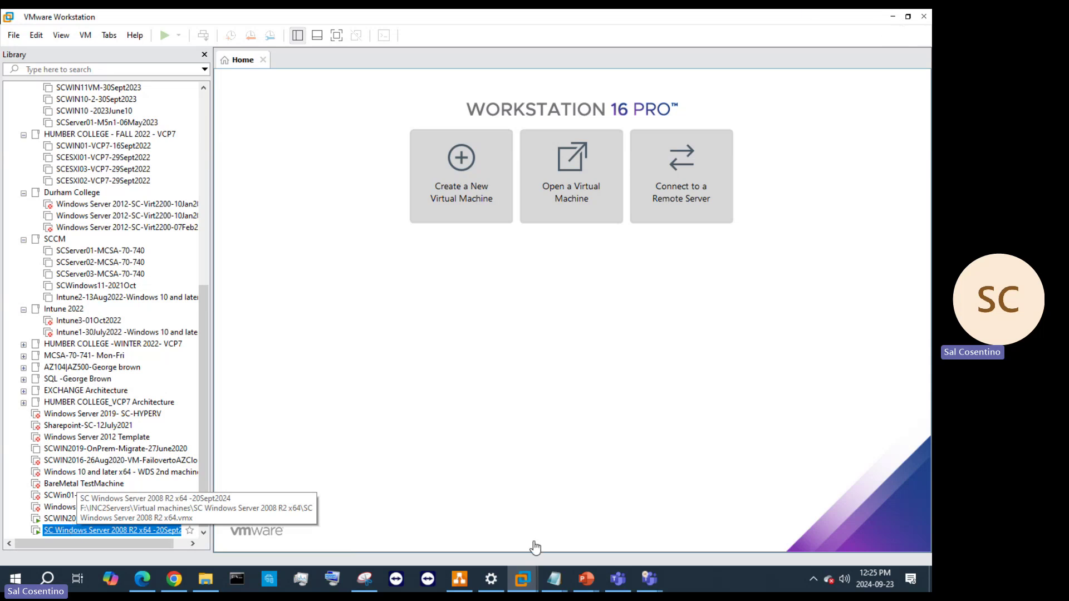
Switch to the Teams meeting, maximize its window, and stop sharing the screen
click(650, 579)
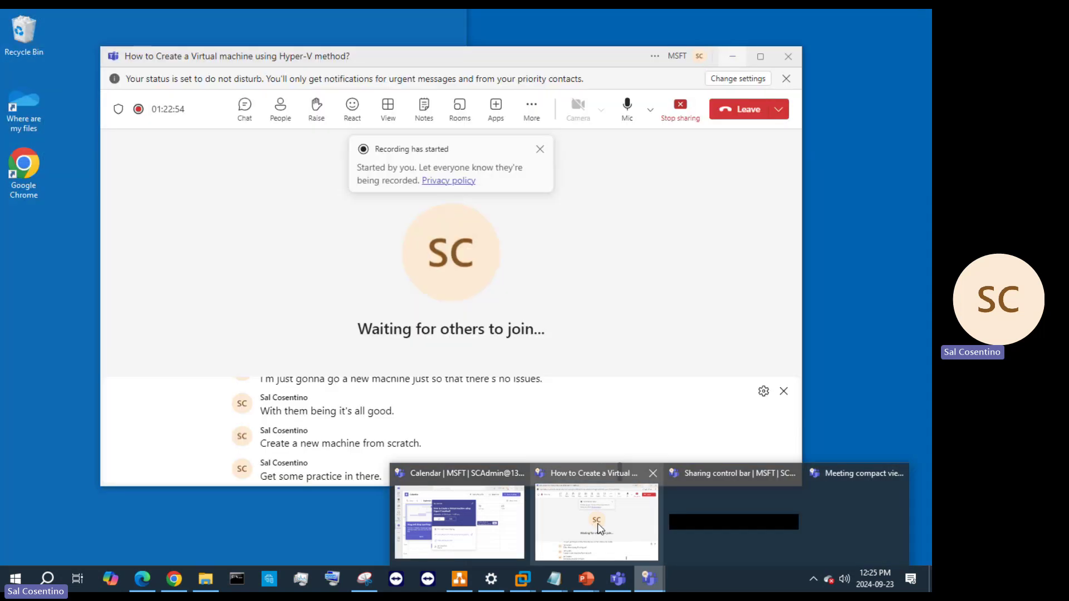
click(599, 528)
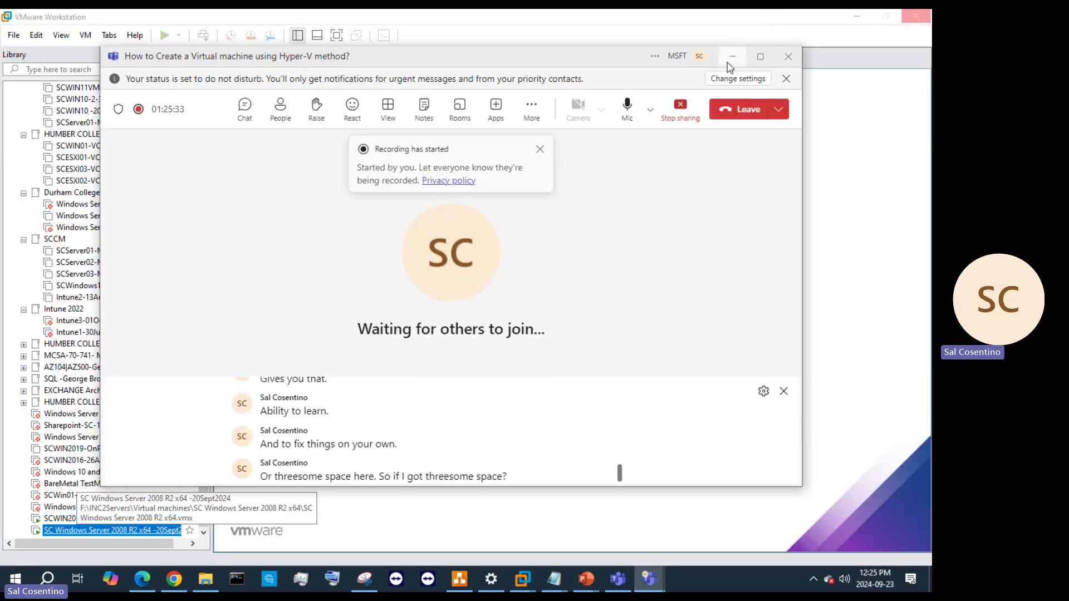
click(754, 57)
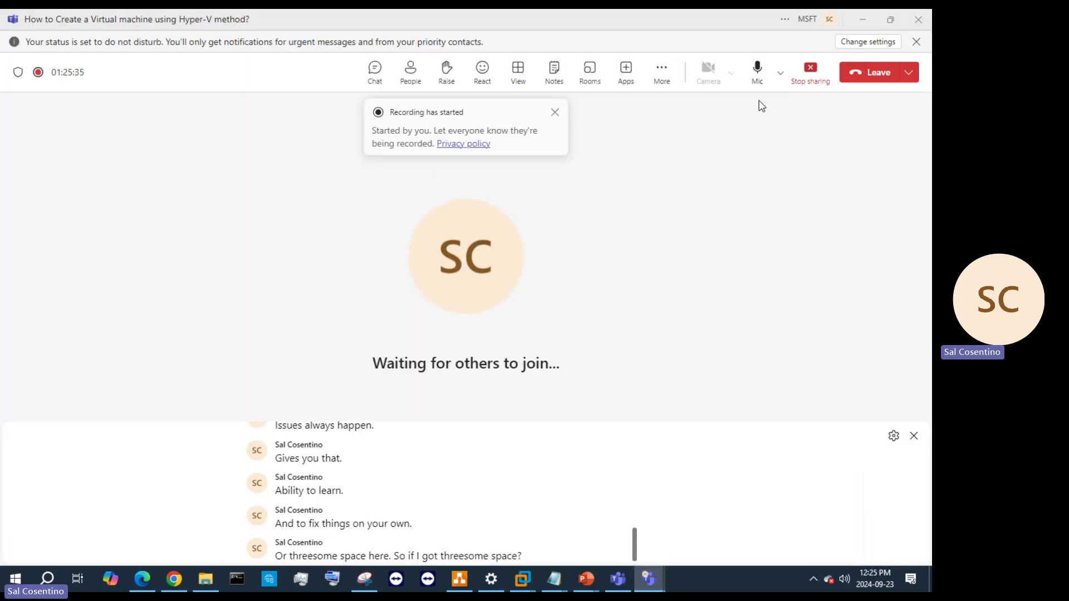
click(811, 70)
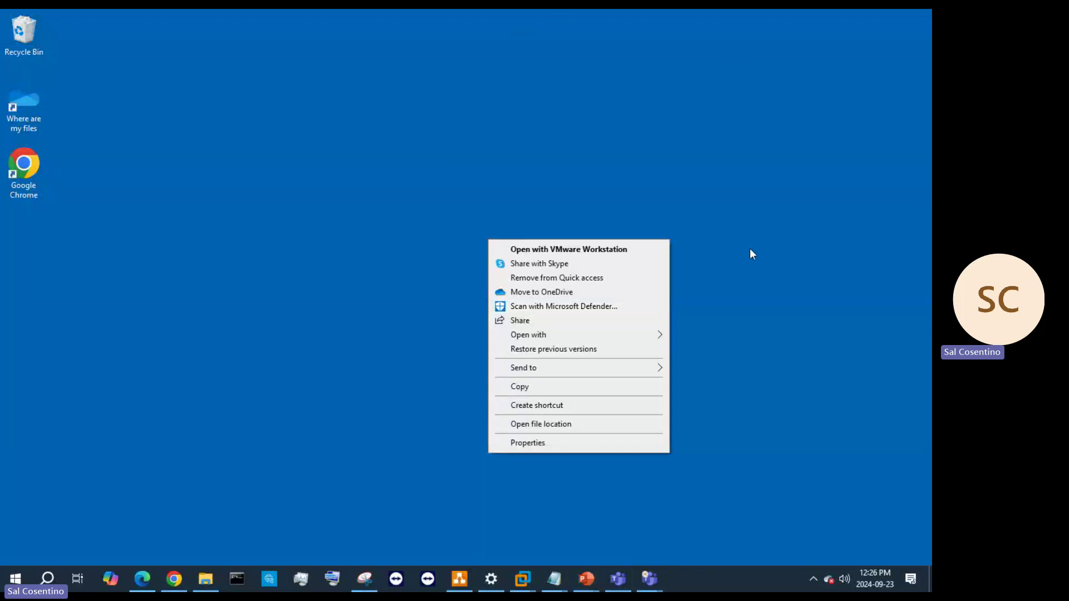
Switch back to VMware Workstation, check the Windows Server 2019- Hyper-V machine, and suspend the SC Windows Server 2008 R2 virtual machine
mouse_move(523, 586)
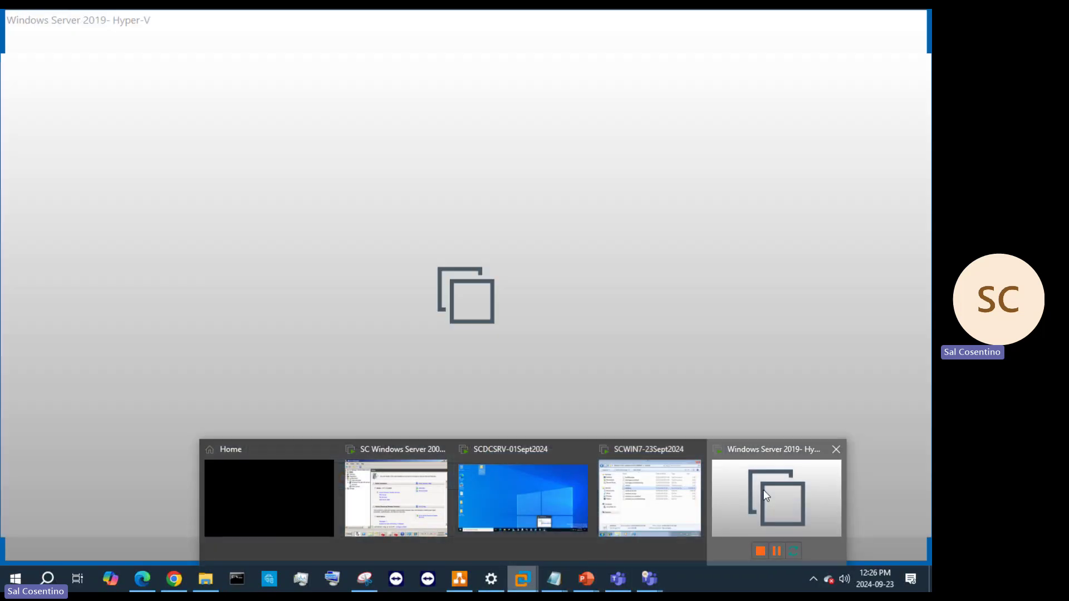
click(777, 498)
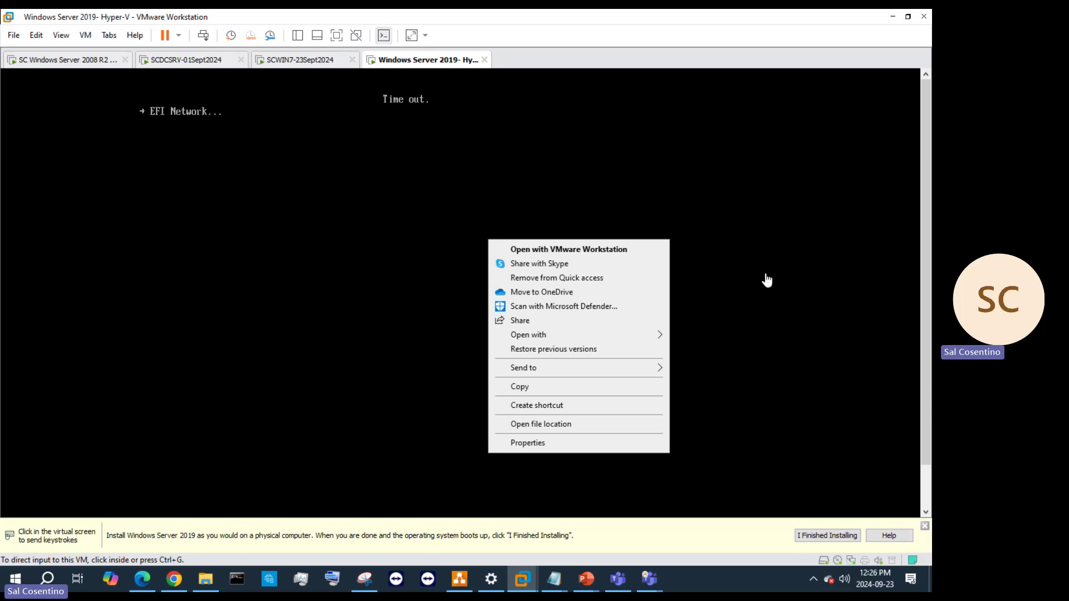
right_click(75, 59)
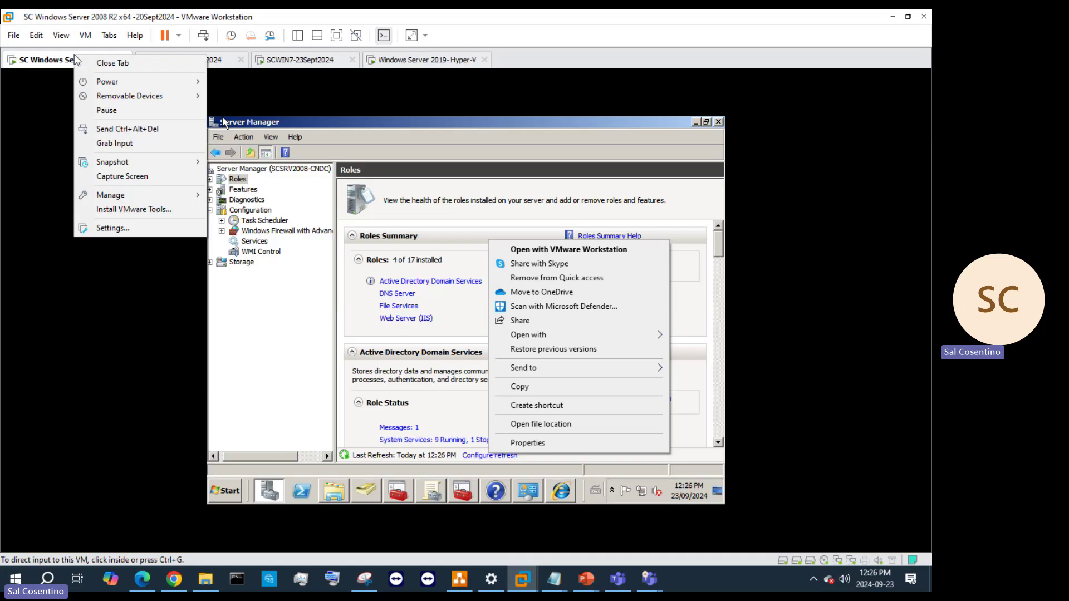
mouse_move(155, 82)
click(267, 109)
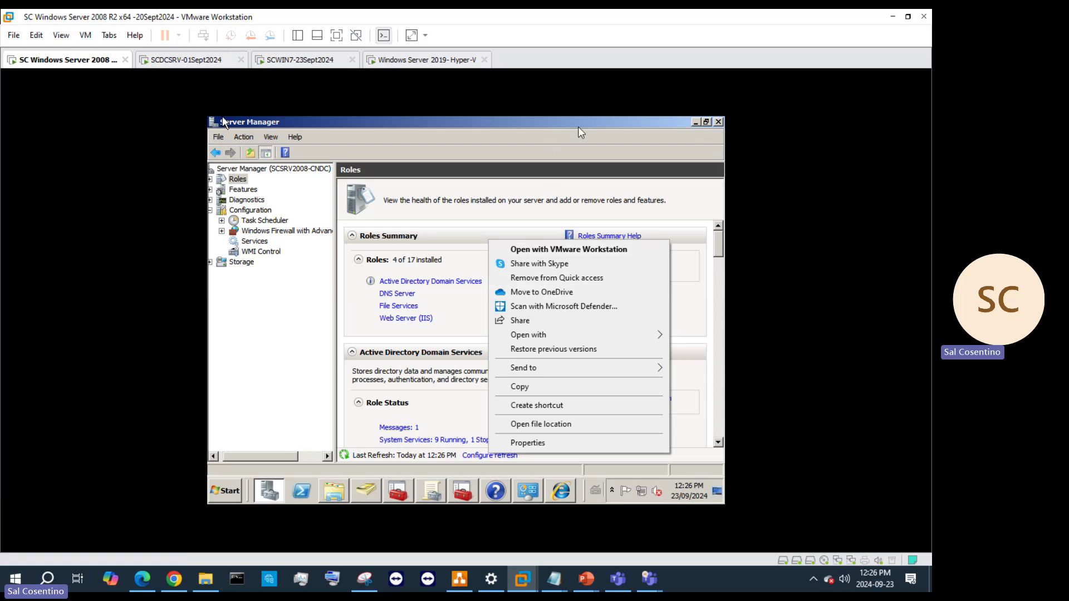
Open the Windows Server 2019- Hyper-V virtual machine's settings and review its memory and processor configuration
click(399, 59)
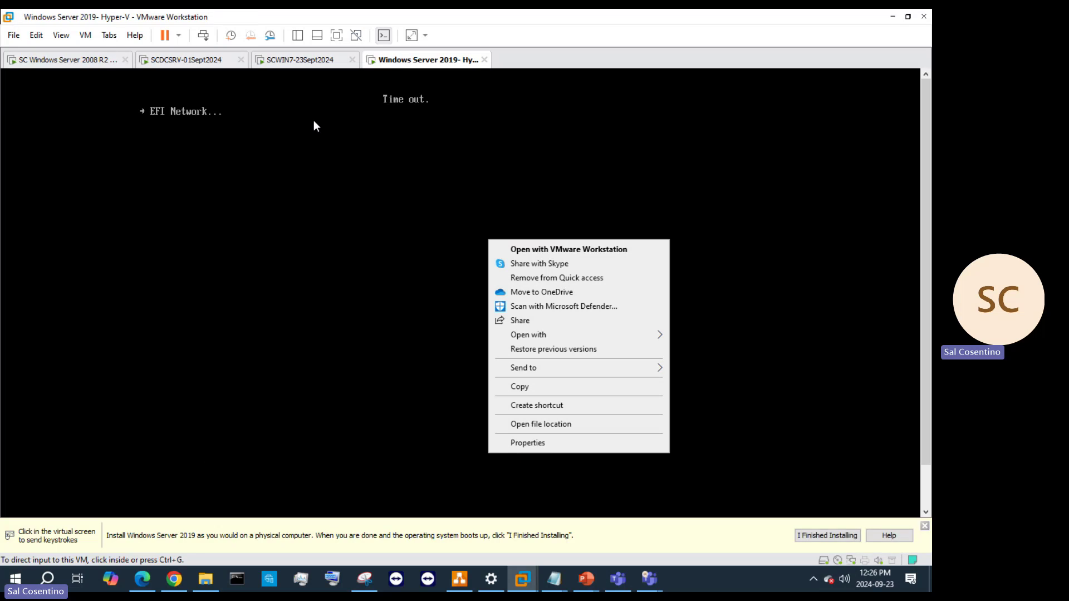
right_click(393, 65)
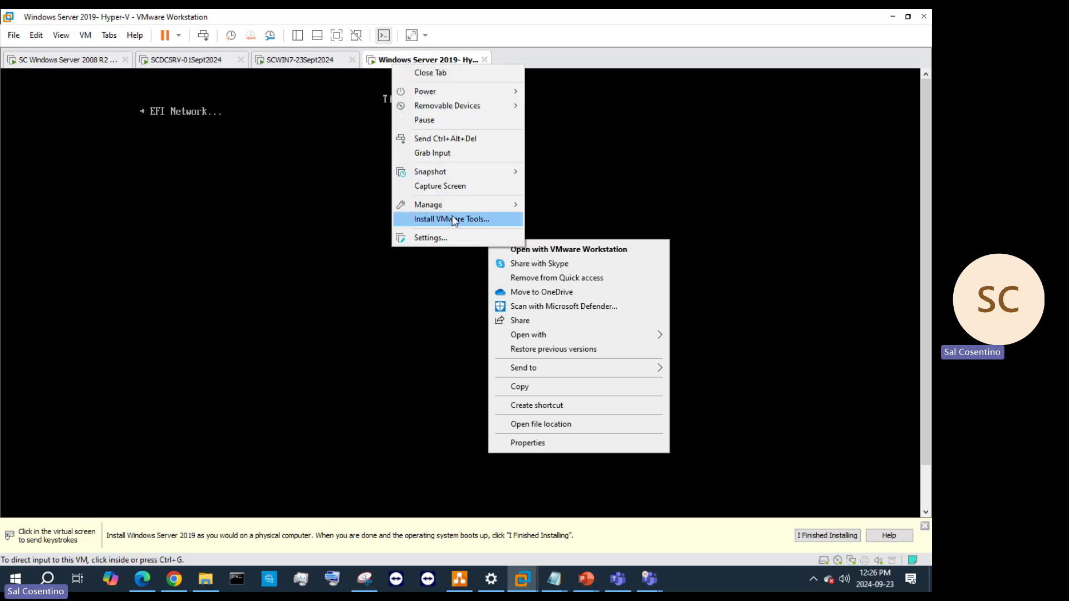
click(440, 238)
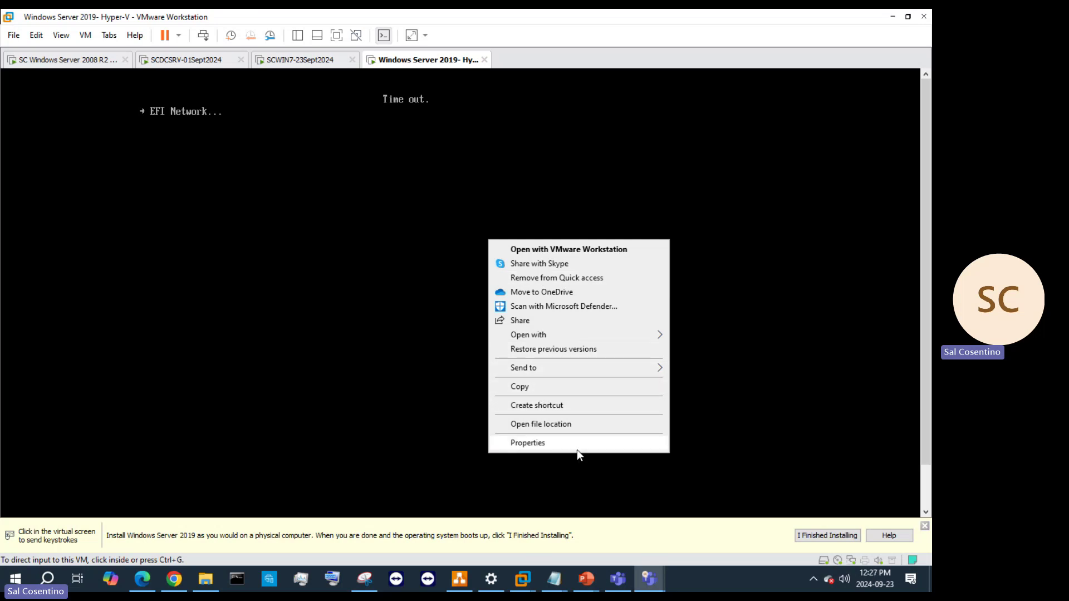
click(622, 328)
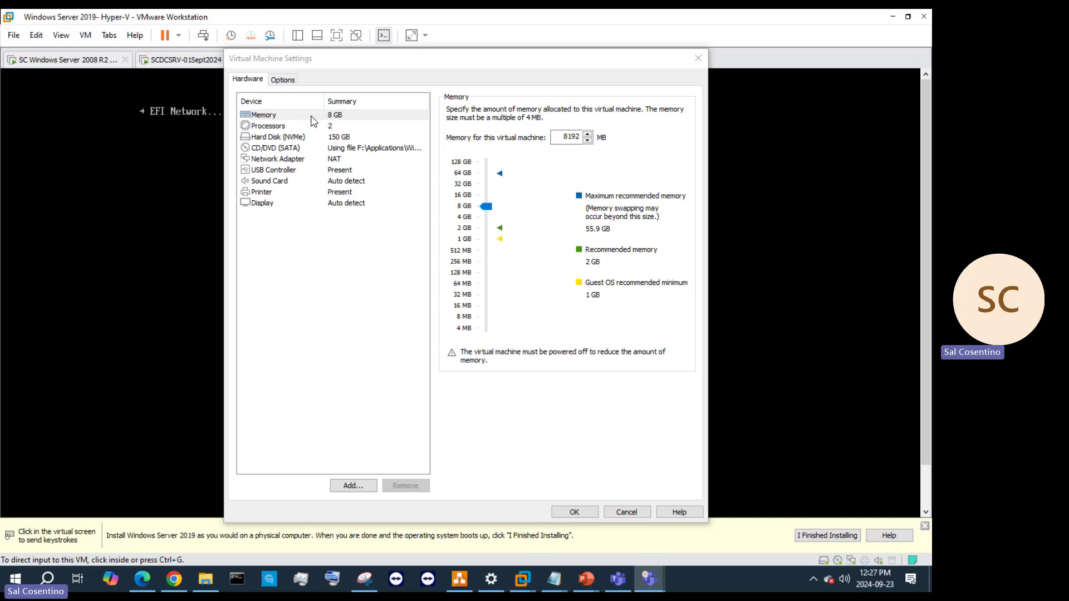
click(337, 127)
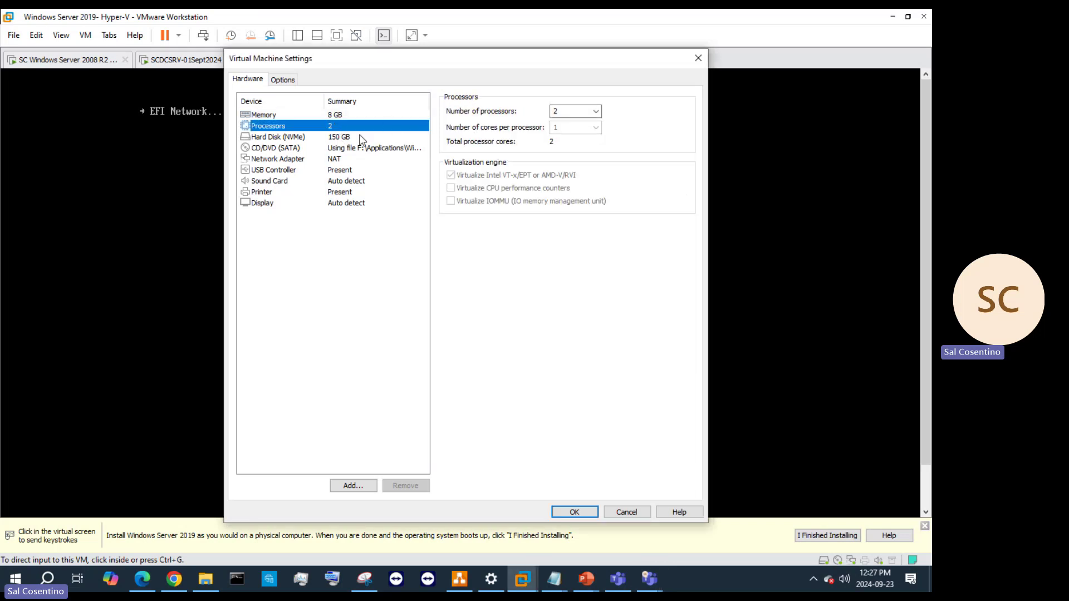
Change the virtual machine's network adapter to the custom virtual network VMnet9
click(336, 160)
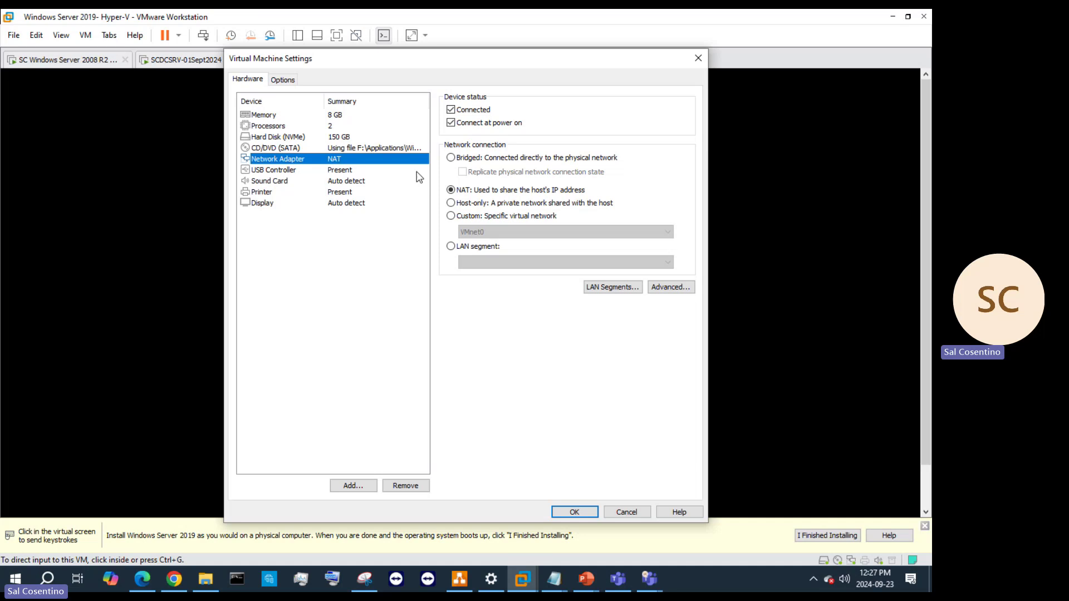
click(451, 217)
click(501, 231)
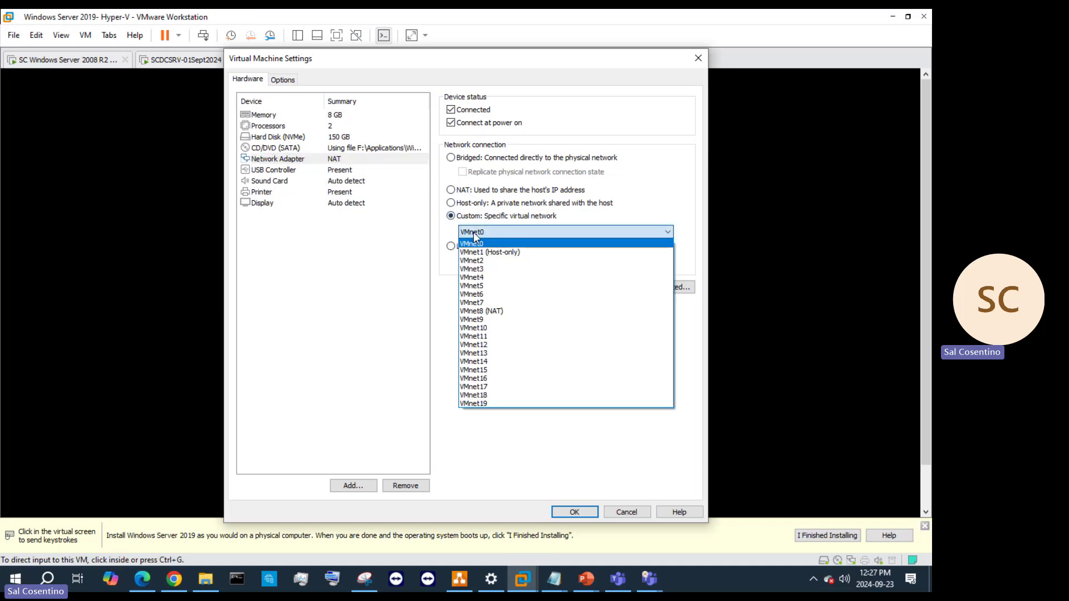
click(484, 329)
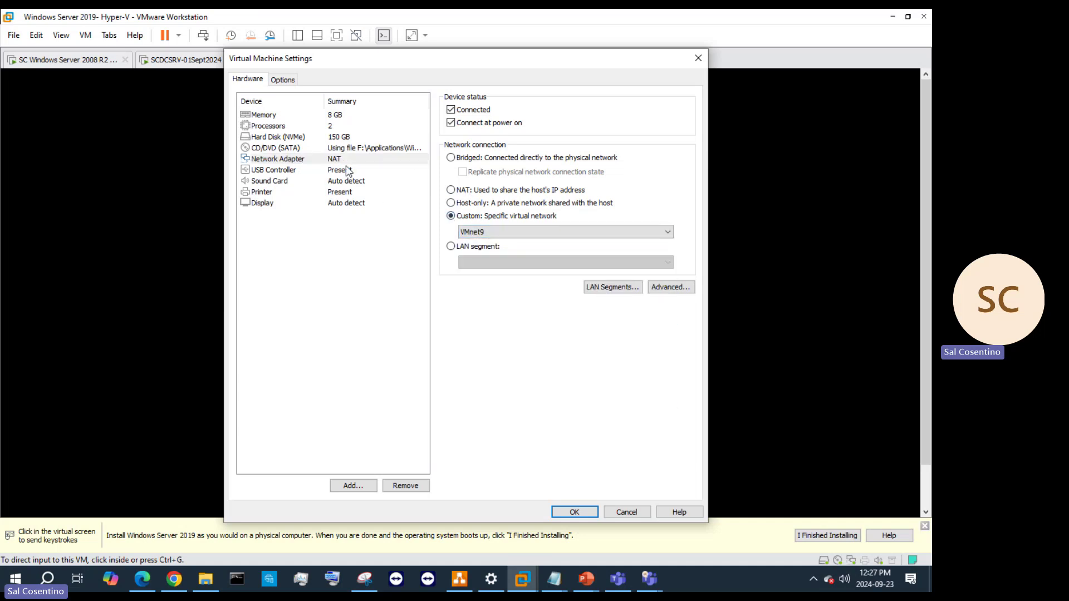
Review the virtual machine's general, shared folders, power, advanced, autologin and appliance view options
click(283, 81)
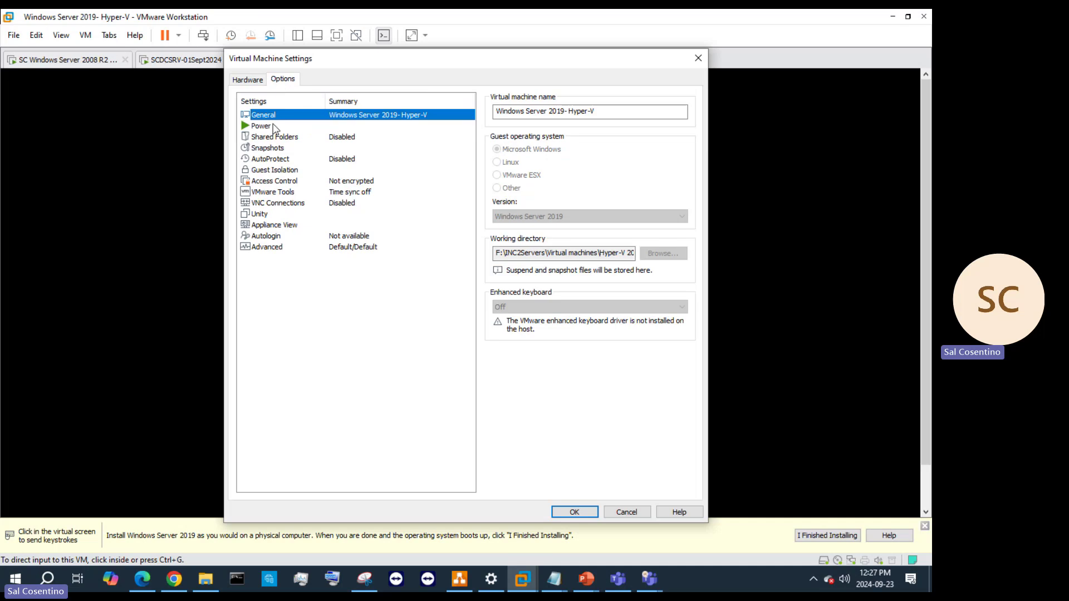
click(276, 137)
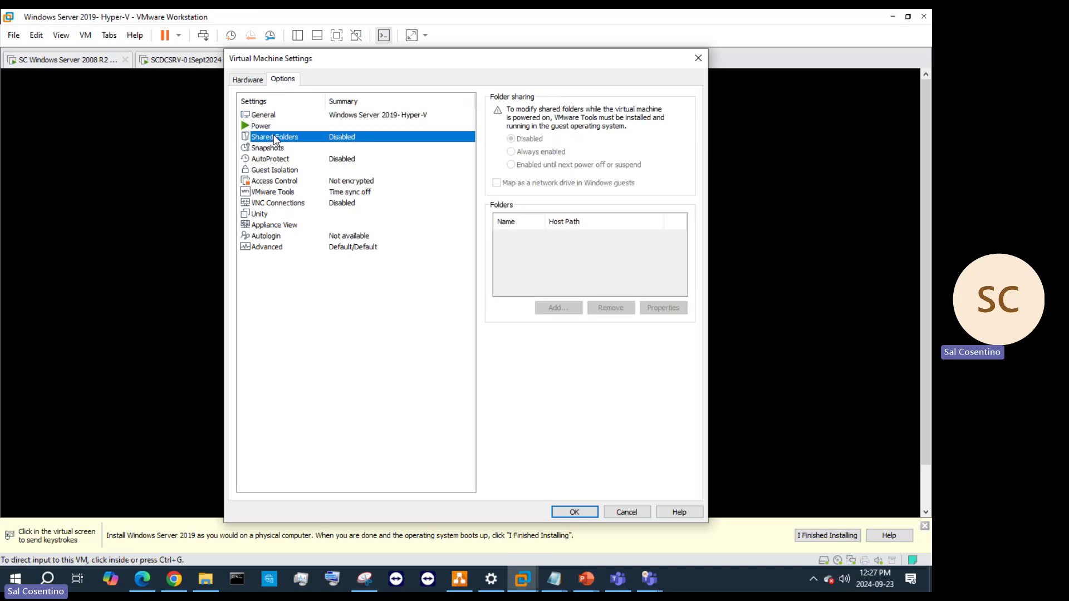
click(275, 129)
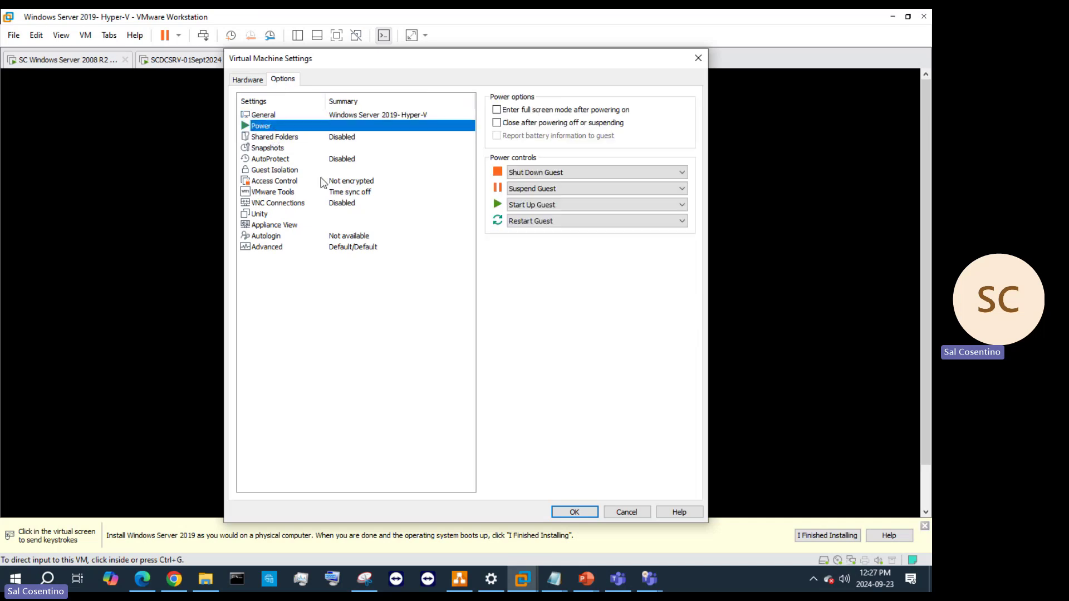
click(279, 248)
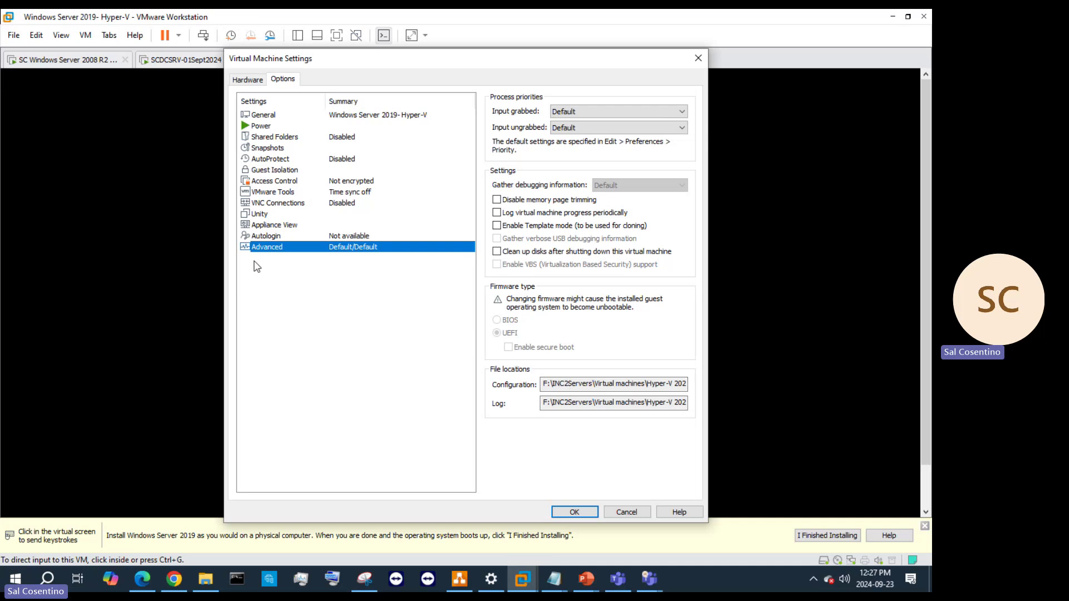
click(280, 237)
click(281, 226)
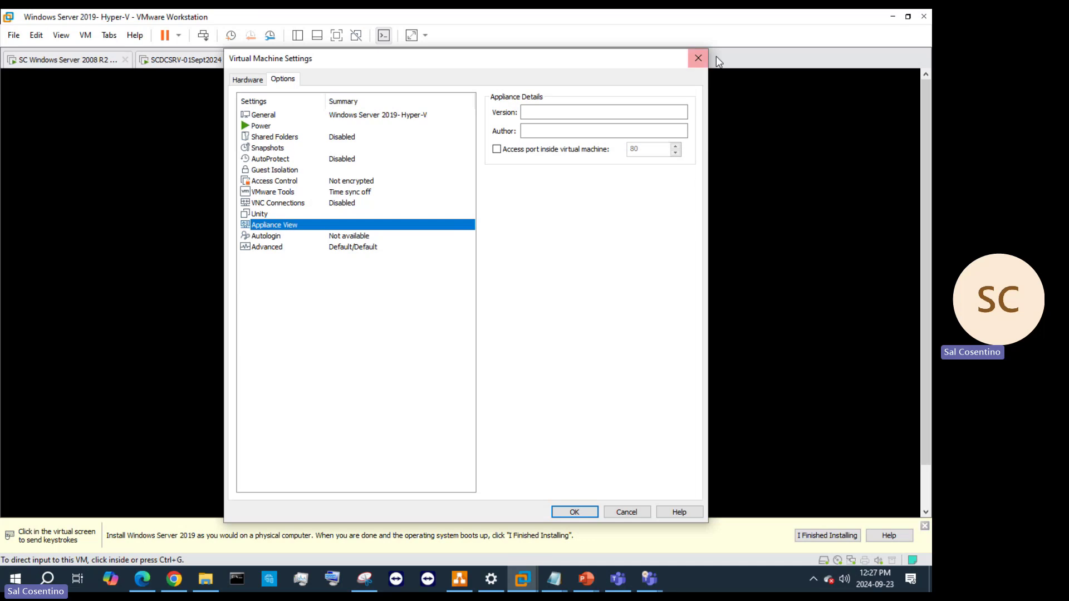
Close the virtual machine settings and try to install VMware Tools on the Windows Server 2019- Hyper-V machine
click(699, 66)
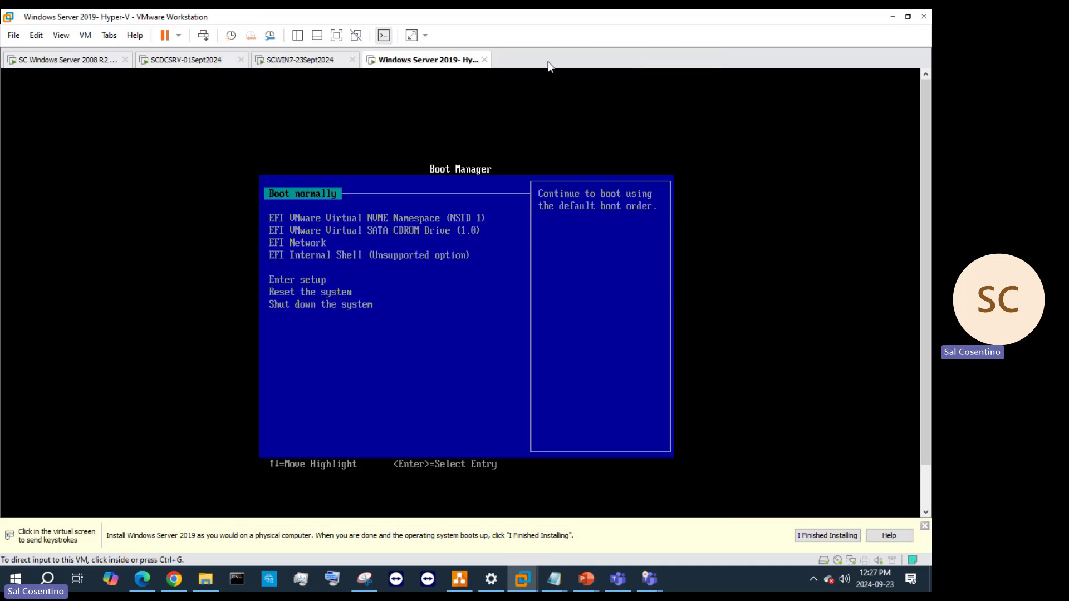
right_click(394, 63)
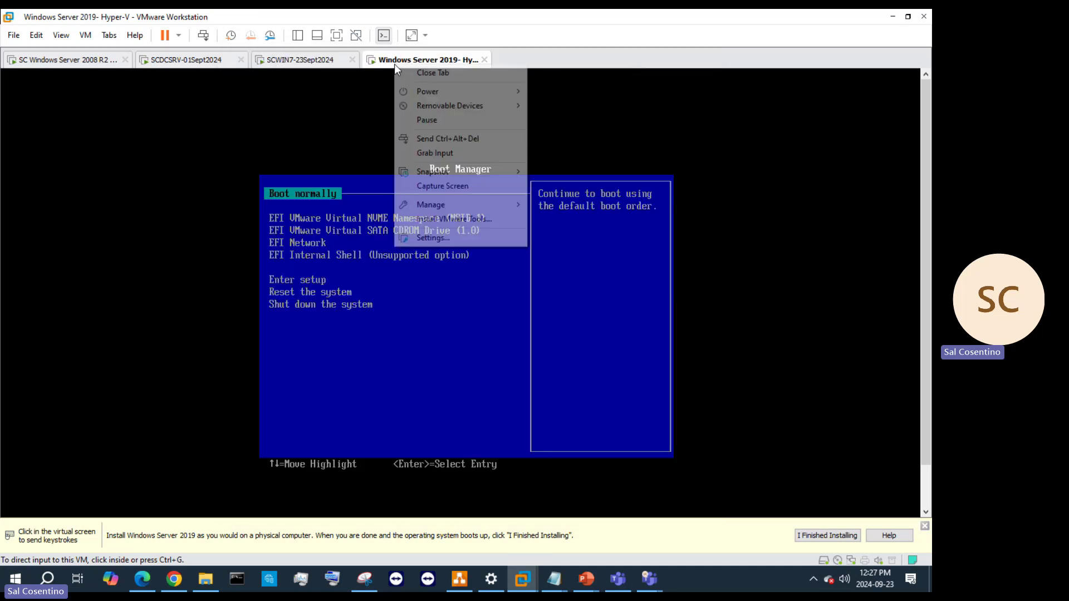
click(448, 218)
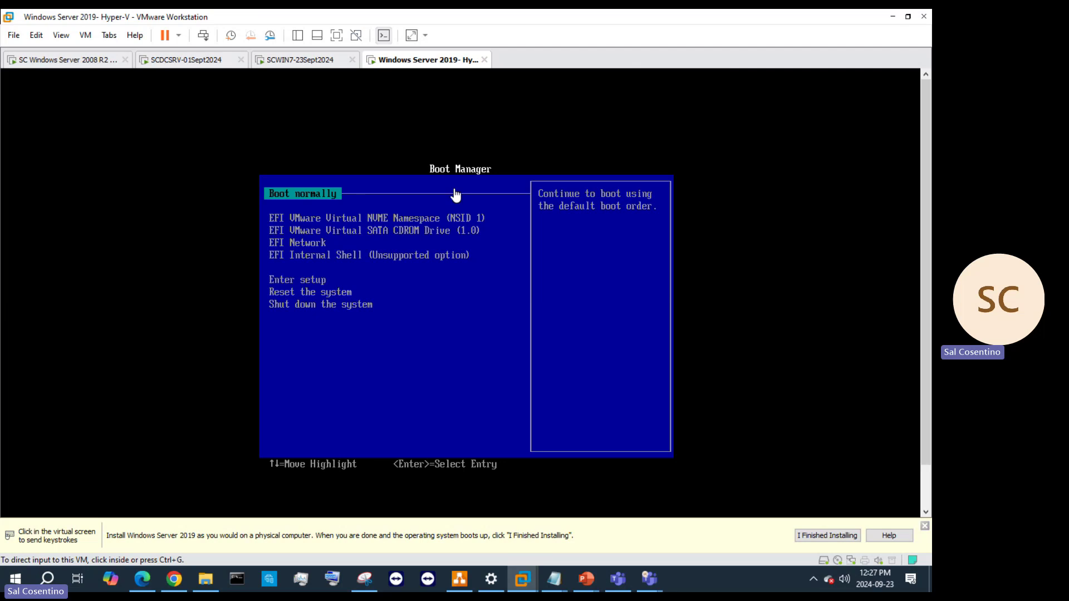
right_click(445, 64)
click(499, 218)
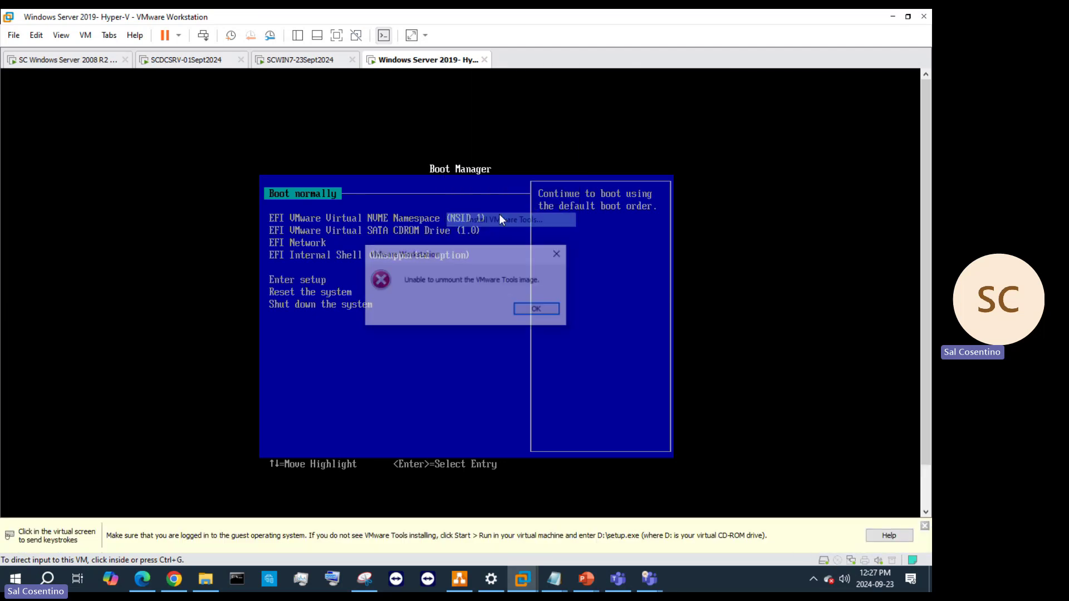
click(566, 248)
Review the Windows Server 2019- Hyper-V machine's hardware settings and cancel the VMware Tools installation
right_click(444, 63)
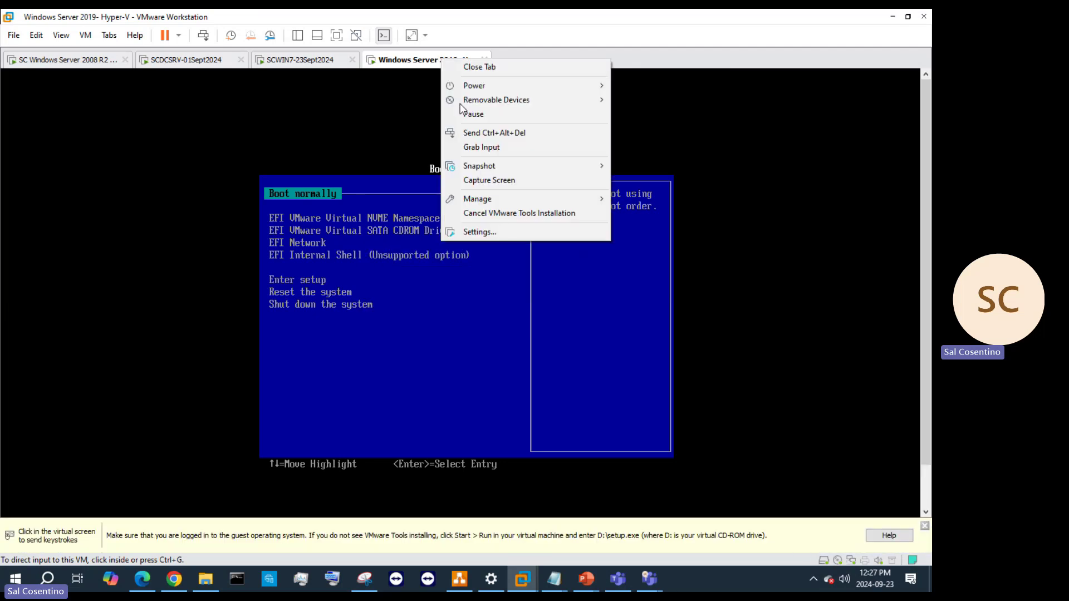
click(475, 233)
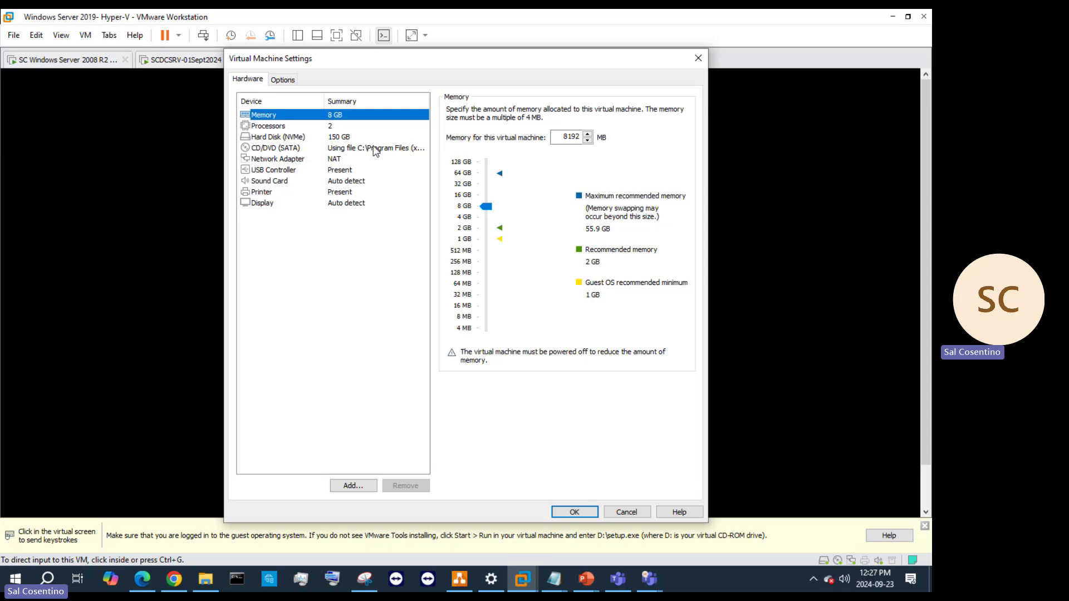
click(698, 58)
right_click(436, 63)
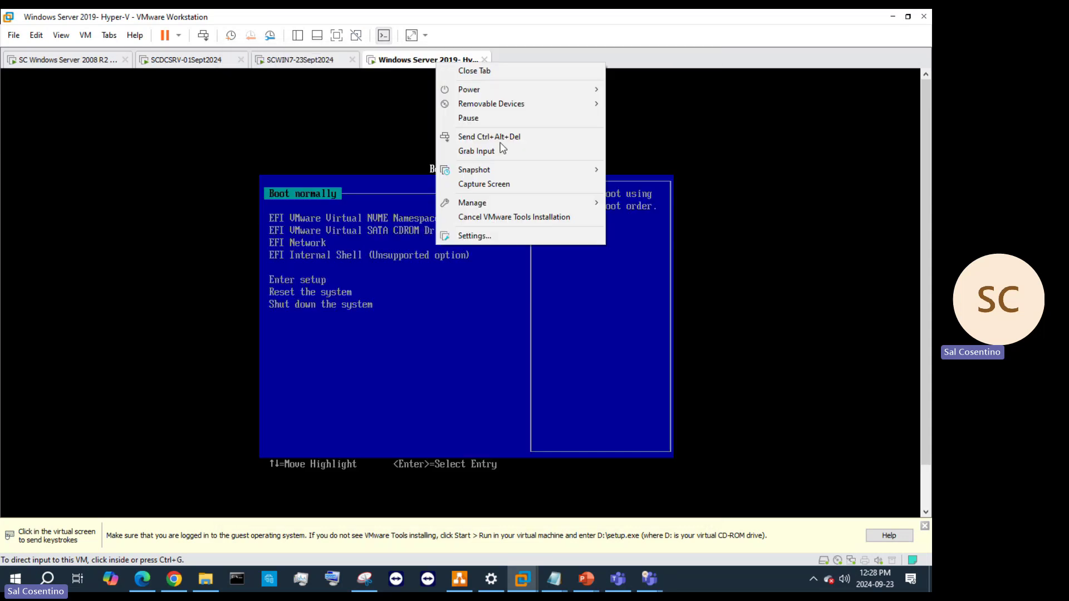
click(489, 220)
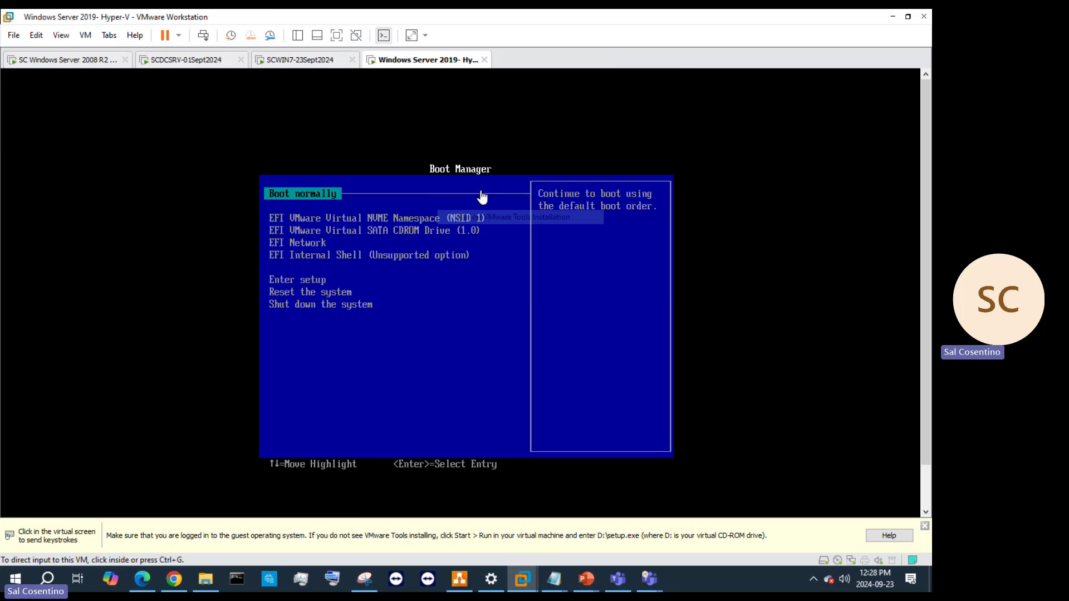
Set the virtual machine's CD/DVD drive to the Windows_Server_2016_Datacenter_EVAL ISO image in F:\Applications\Windows Server
right_click(419, 61)
click(454, 233)
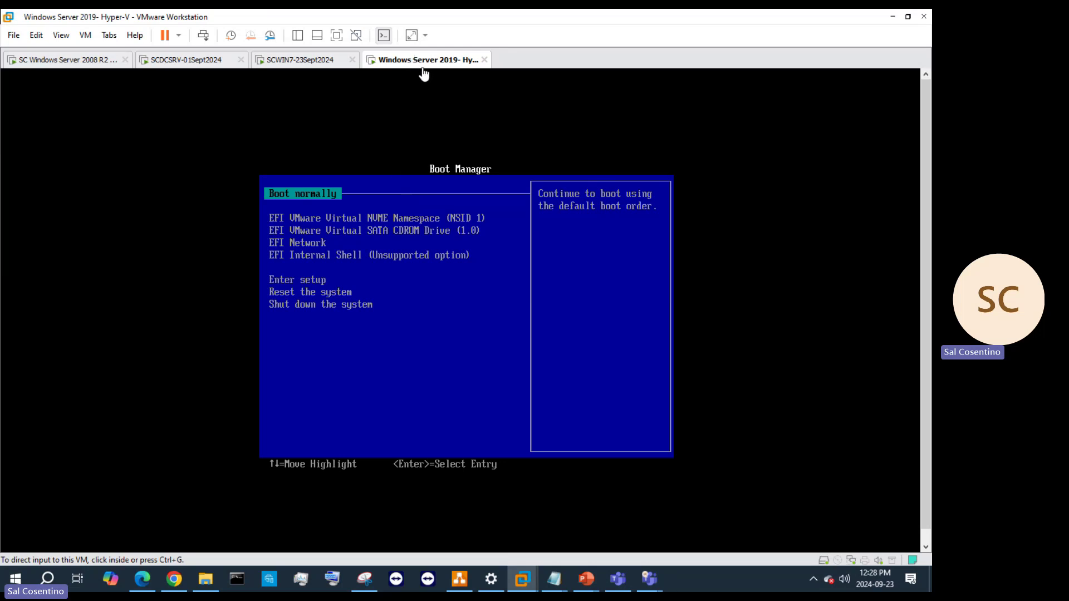
double_click(452, 62)
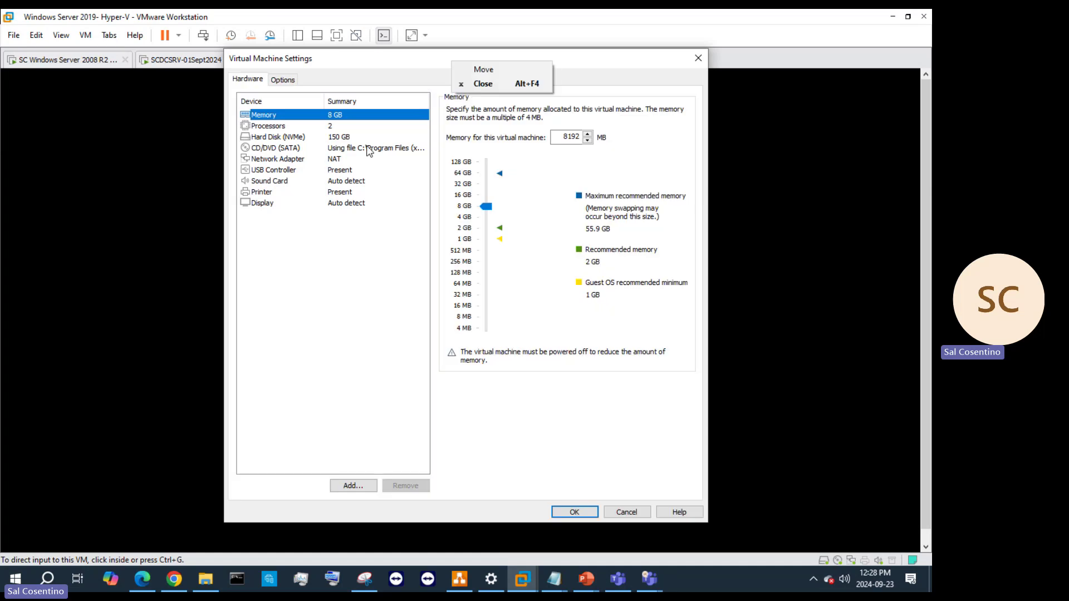
click(276, 147)
click(671, 205)
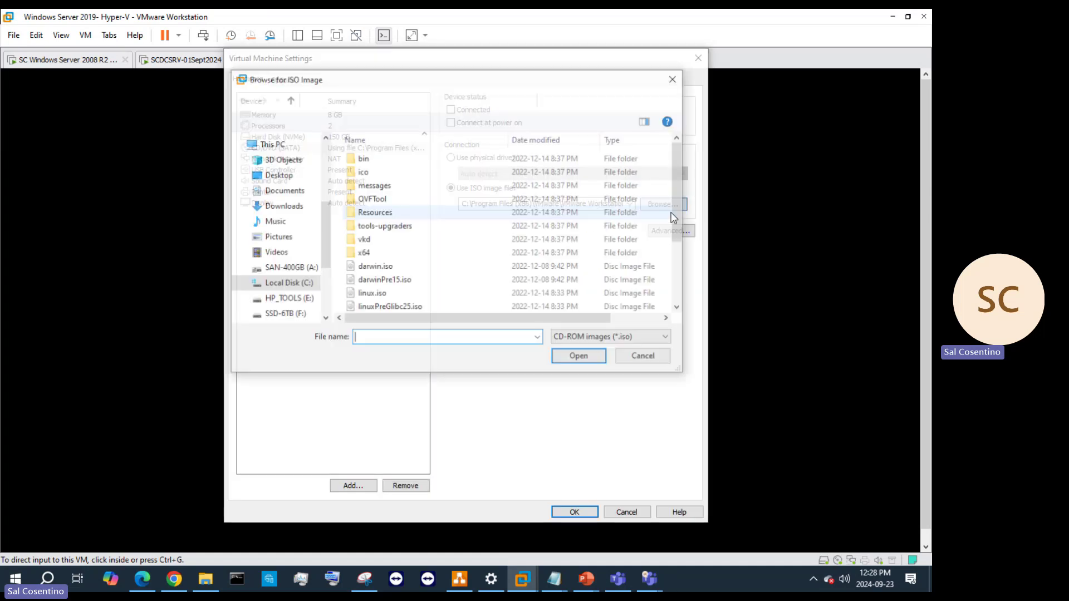
click(297, 315)
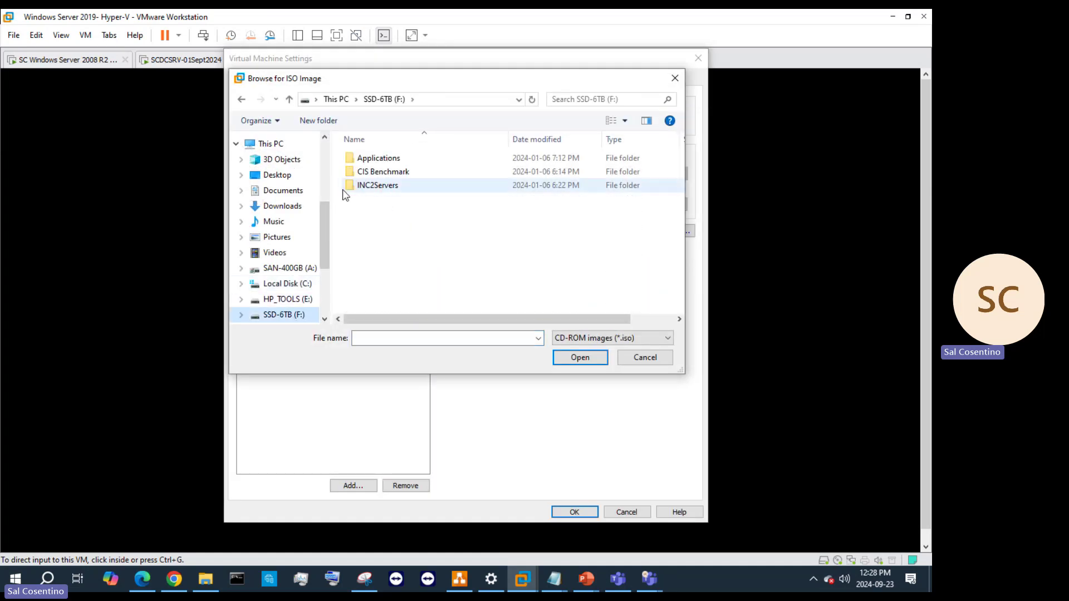
double_click(363, 159)
scroll(365, 166, down, 10)
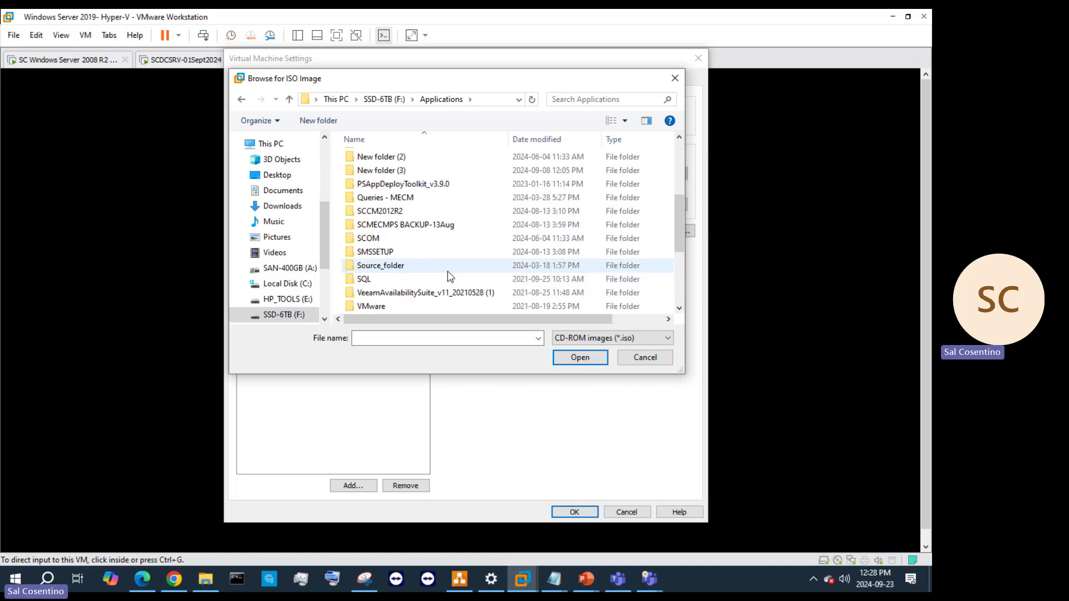
double_click(361, 270)
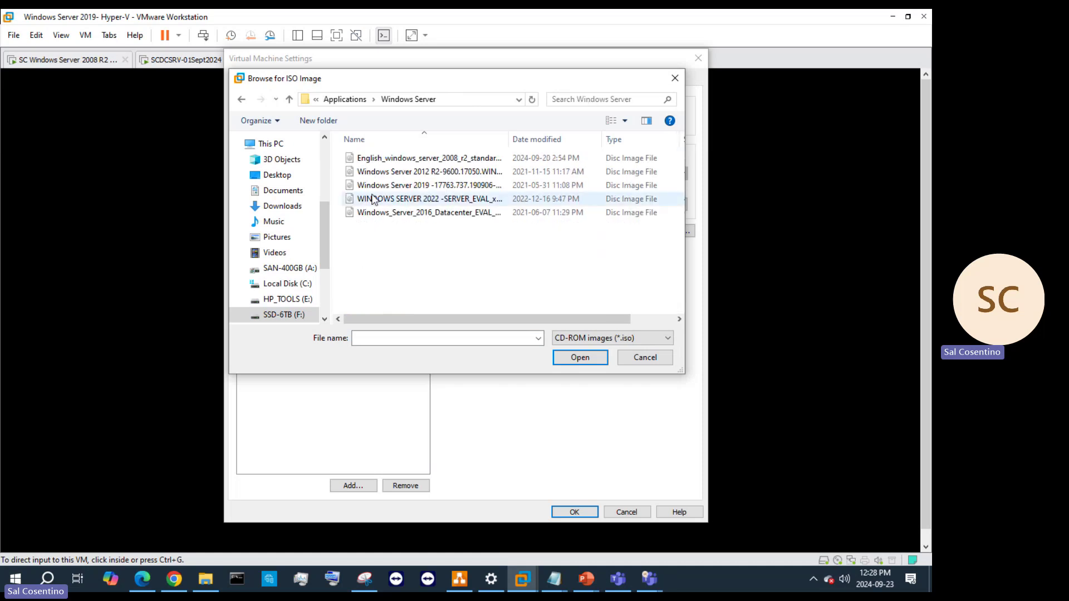
click(419, 214)
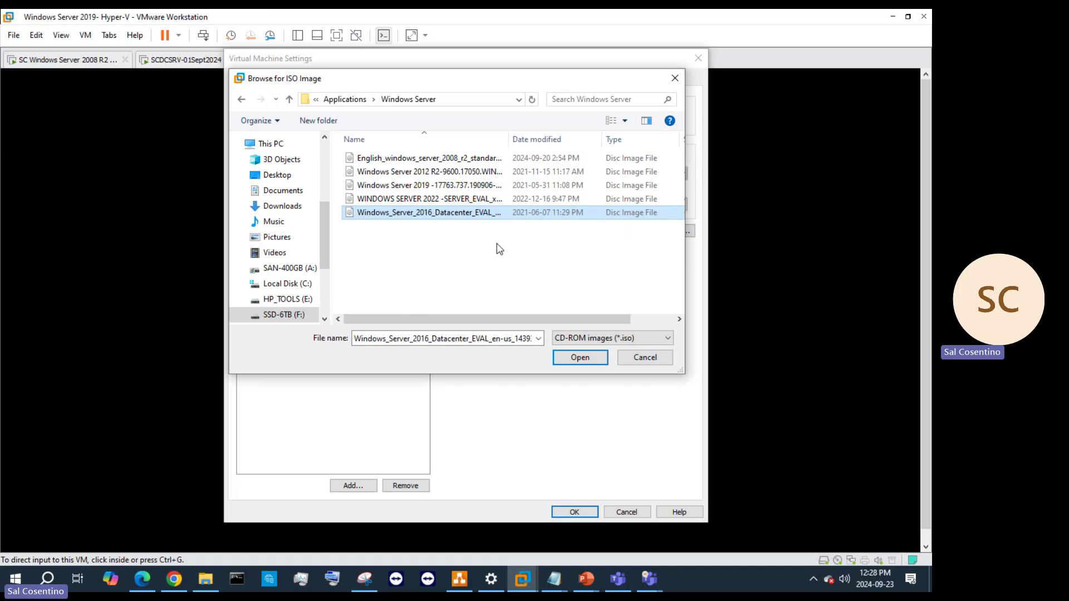
click(574, 356)
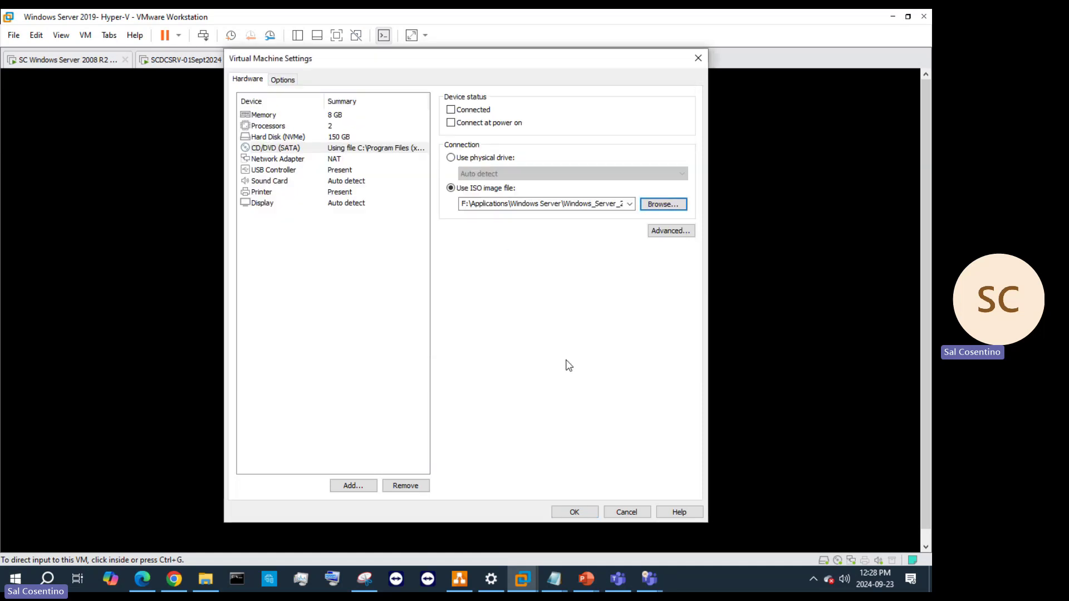
click(593, 515)
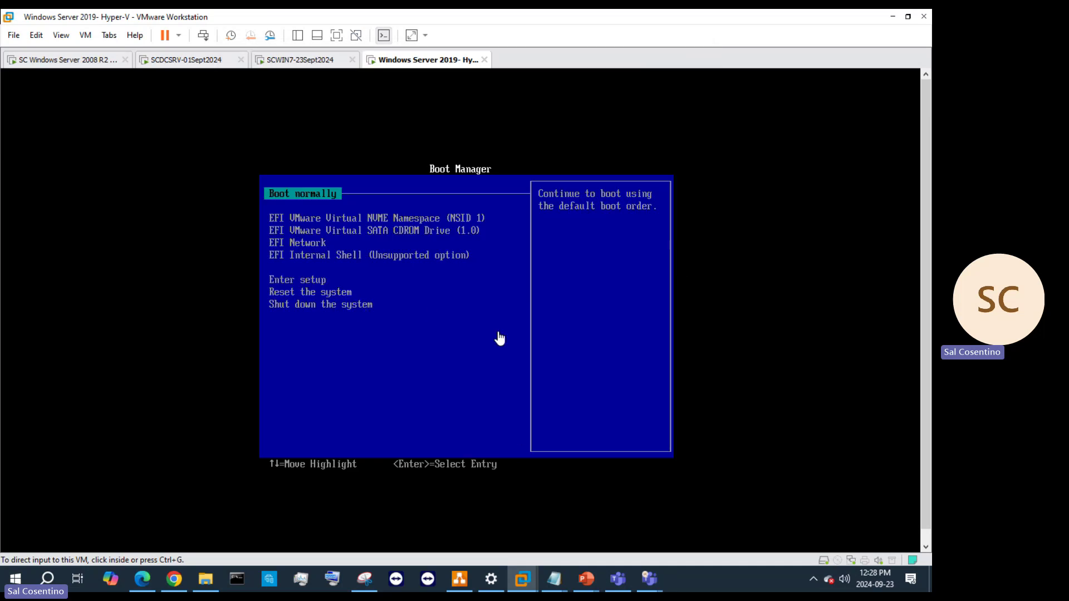
Look through the Boot Manager entries, enter the firmware setup, and exit the Boot Maintenance Manager
click(678, 269)
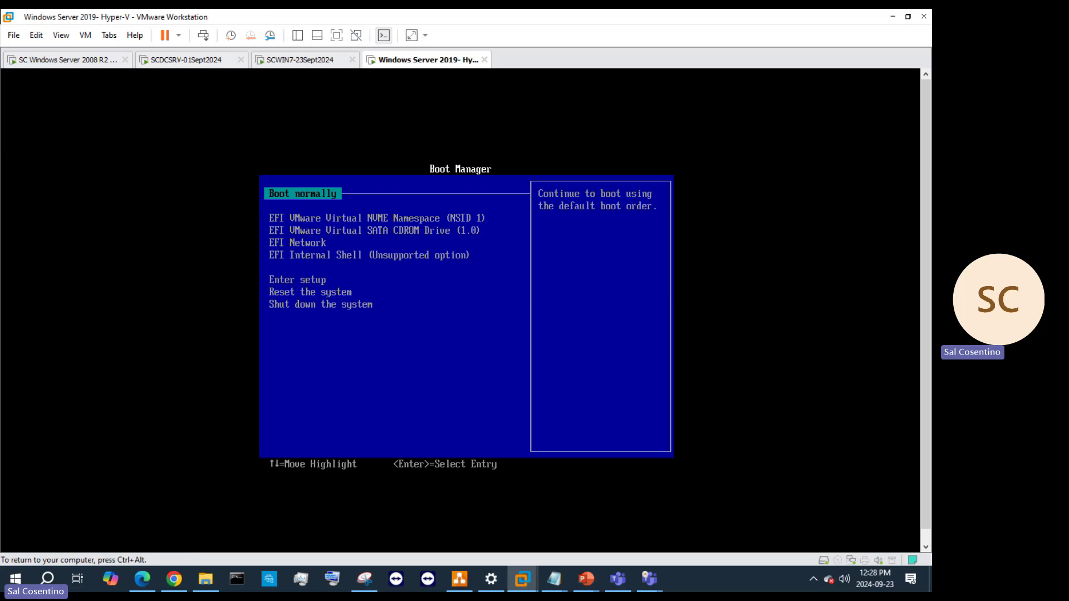
key(Down)
key(Down)
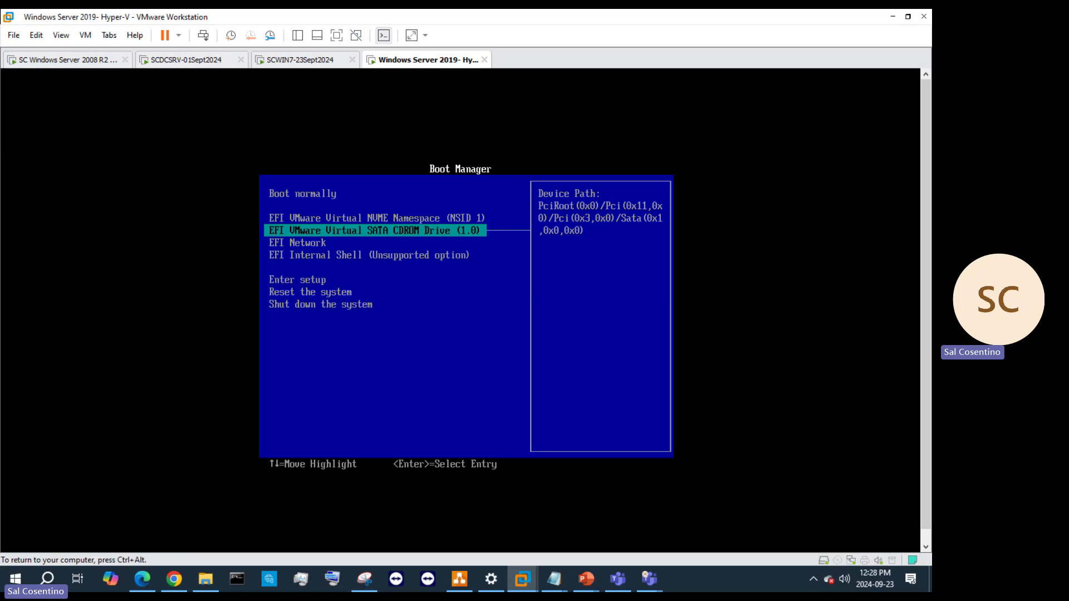
key(Down)
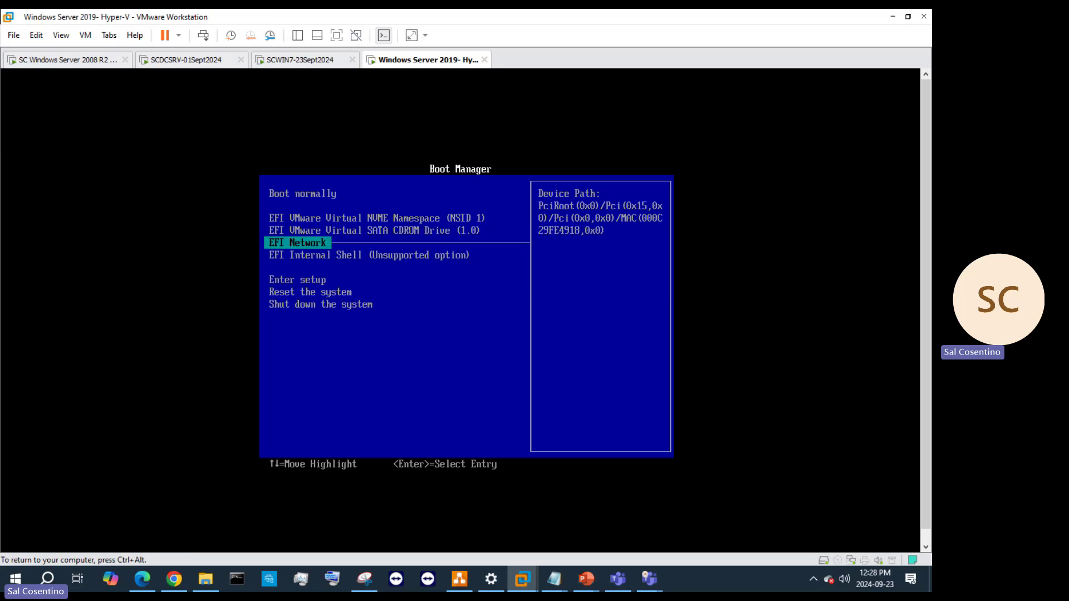
key(Up)
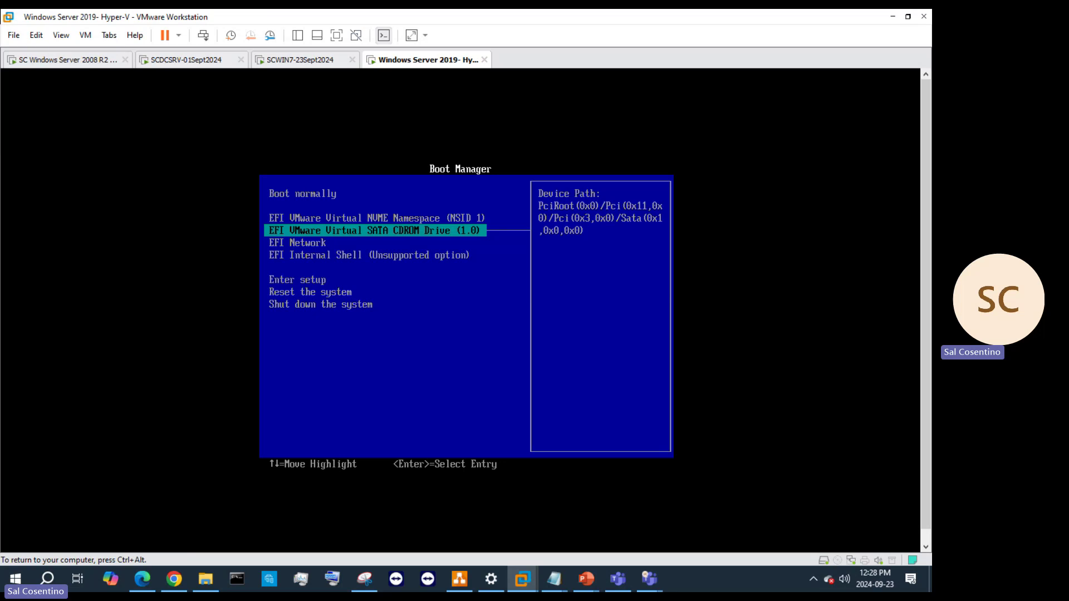
key(Down)
key(Down)
key(Down)
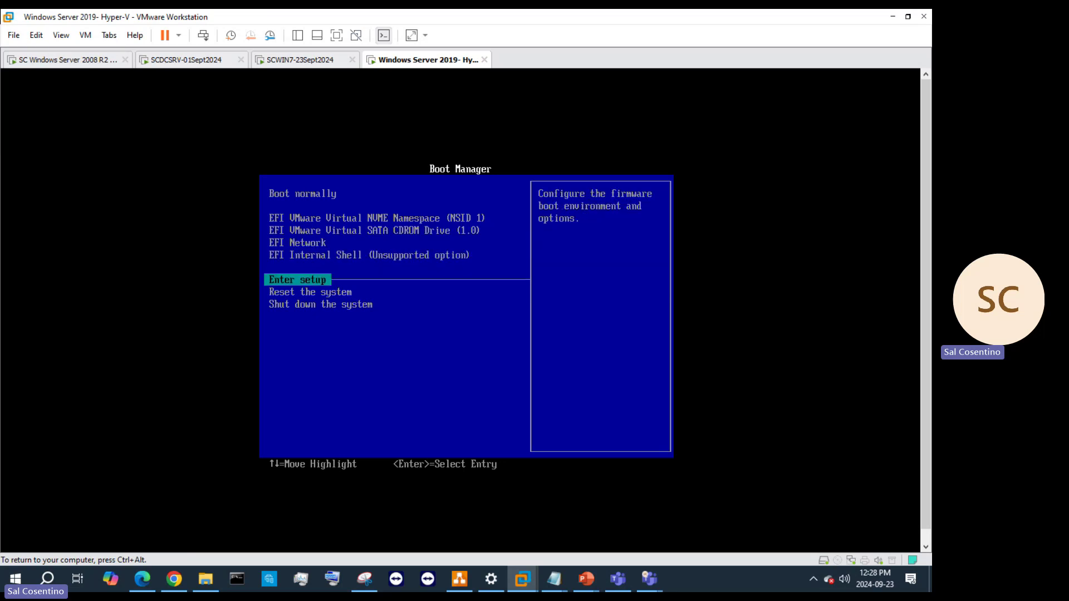
key(Return)
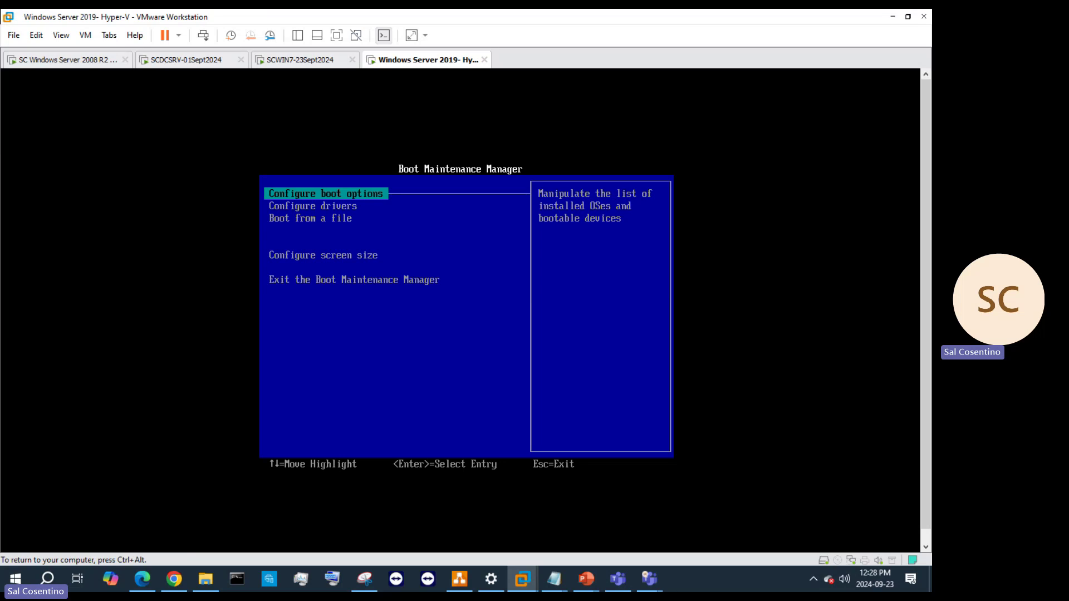
key(Down)
key(Down)
key(Down)
key(Down)
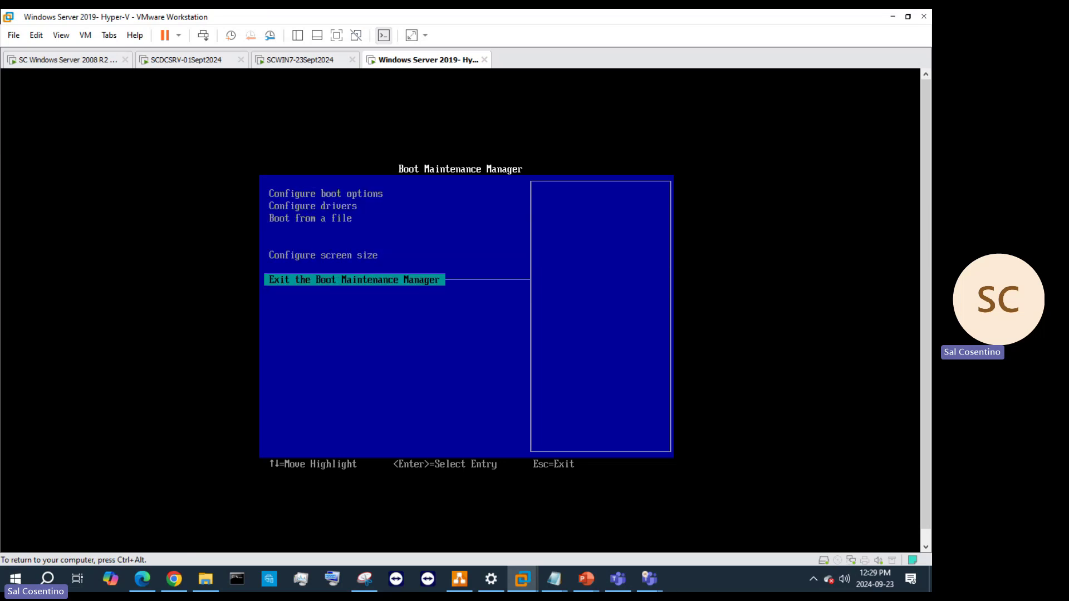
key(Return)
Shut down the system from the virtual machine's Boot Manager and release input back to the host
key(Up)
key(Up)
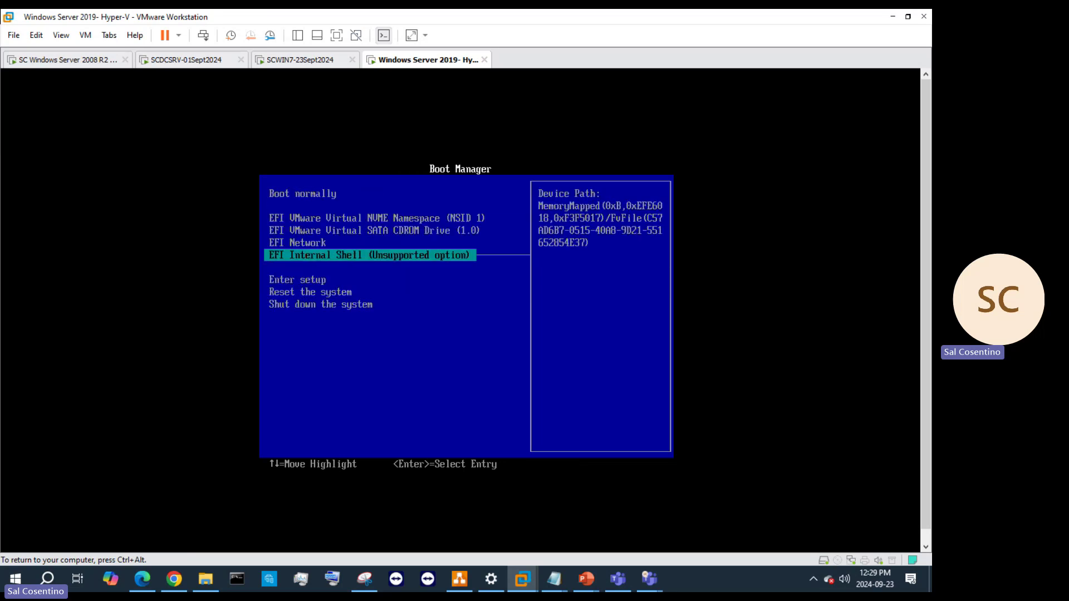
key(Up)
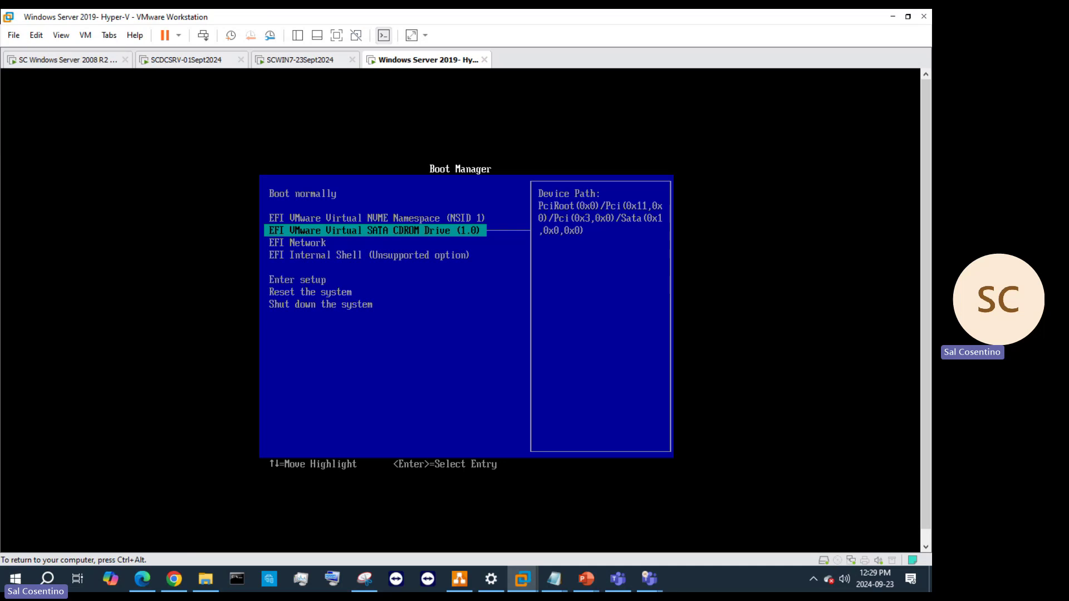
key(Down)
key(Down)
key(Down)
key(Down)
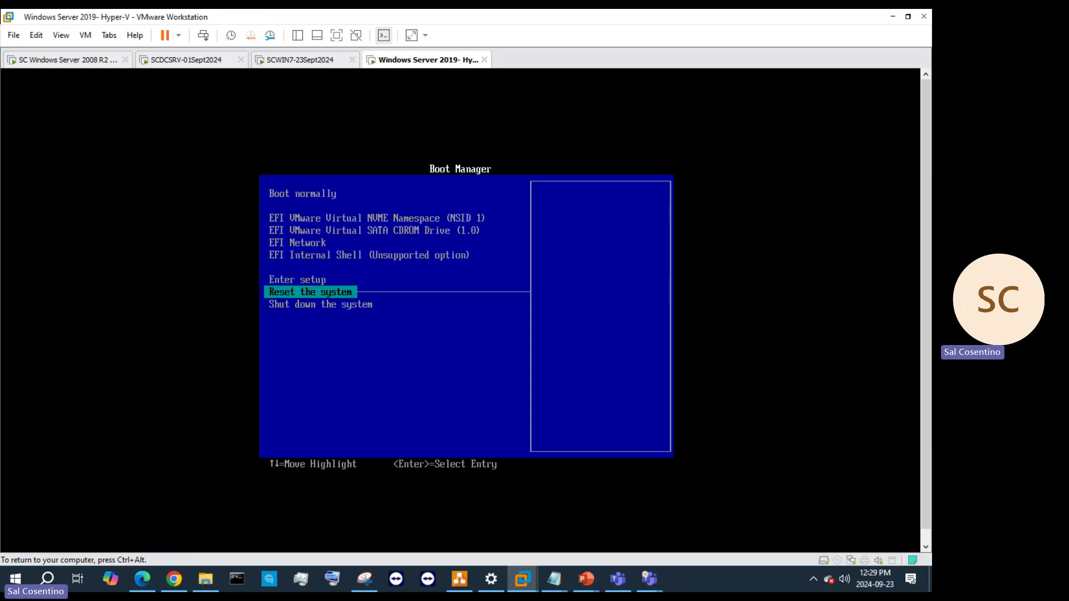
key(Up)
key(Down)
key(Up)
key(Up)
key(Up)
key(Up)
key(Up)
key(Up)
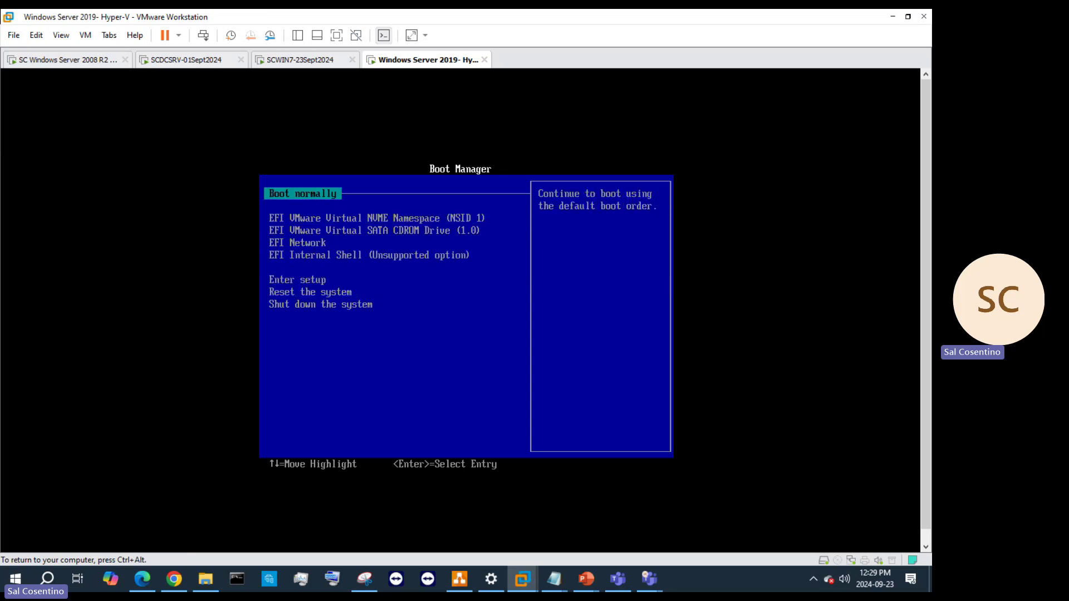
key(Down)
key(Down)
key(Down)
key(Down)
key(Down)
key(Down)
key(Down)
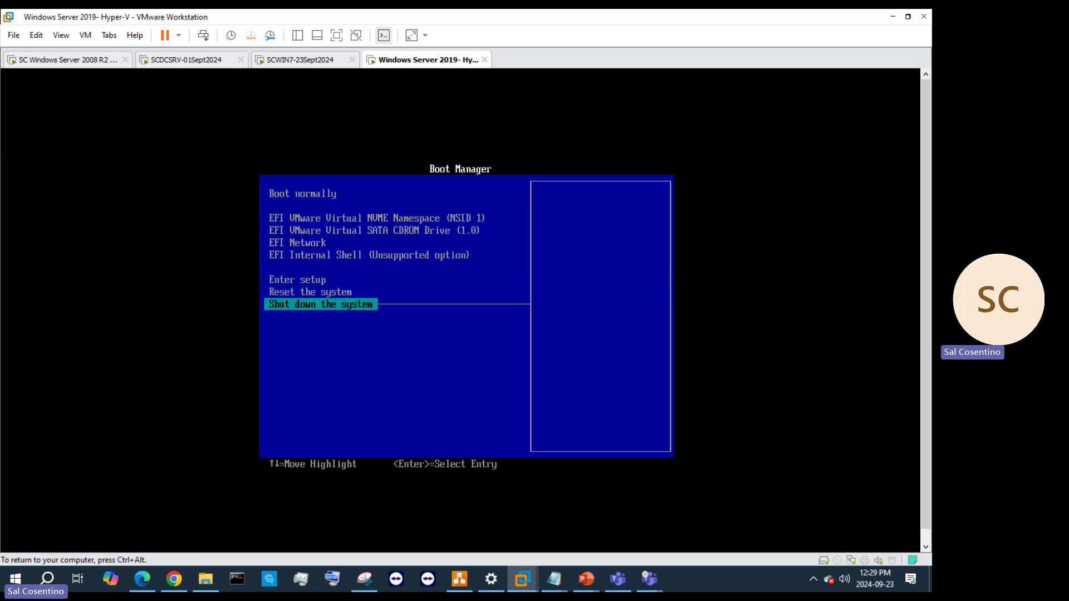
key(Return)
key(ctrl+alt)
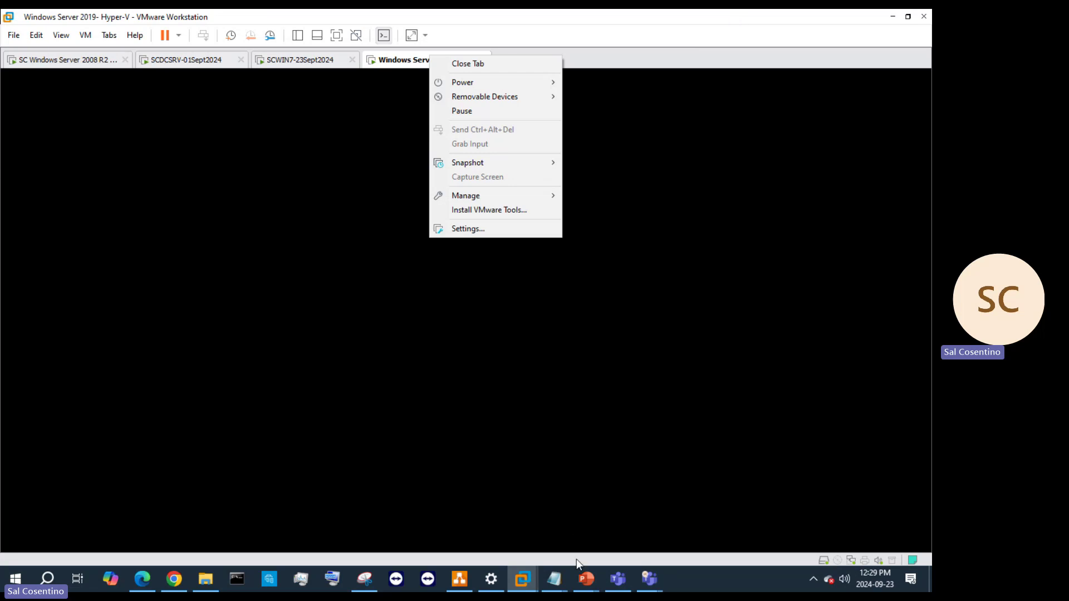
Preview the open Microsoft Teams windows and open Task Manager on the host
click(648, 580)
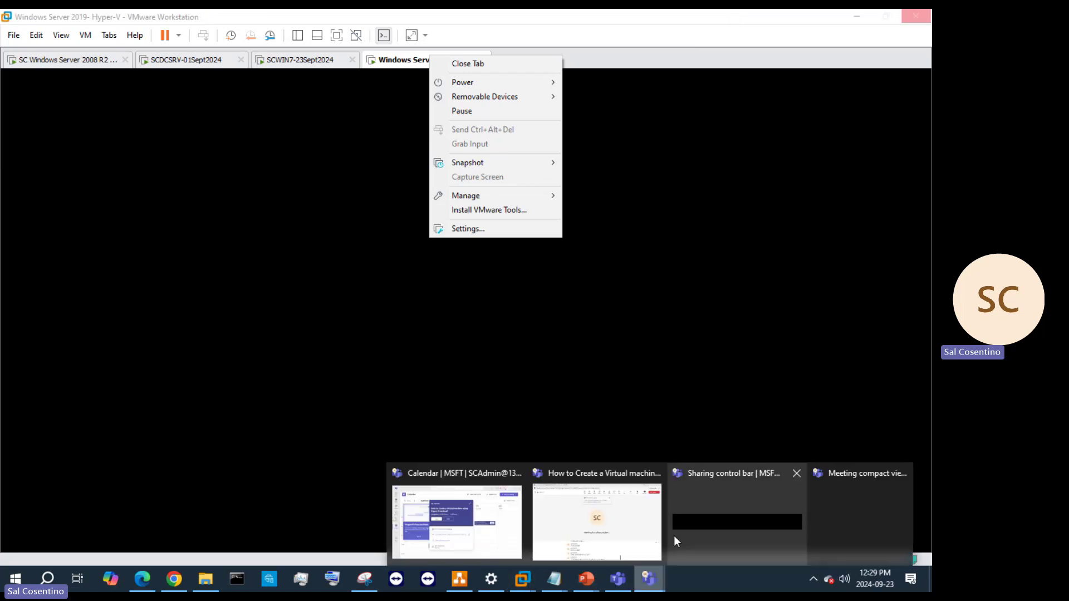
mouse_move(577, 490)
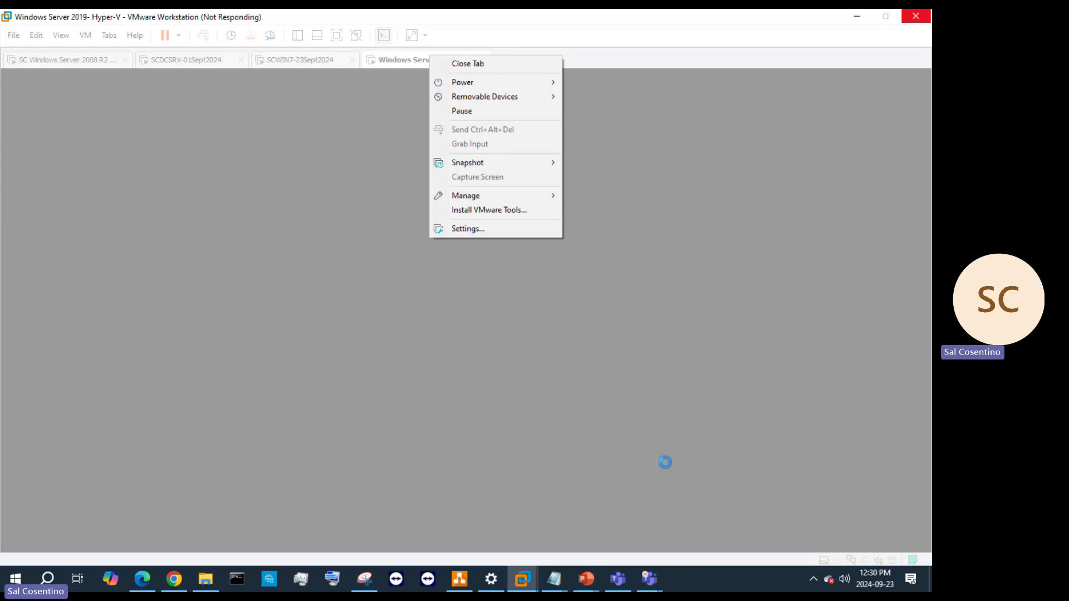
mouse_move(618, 579)
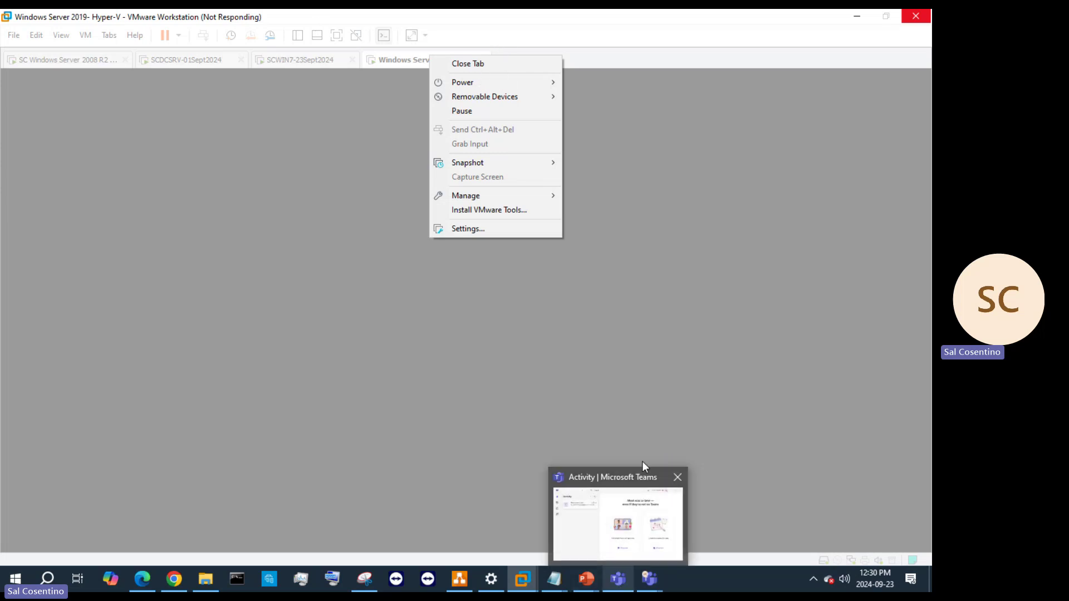
right_click(702, 578)
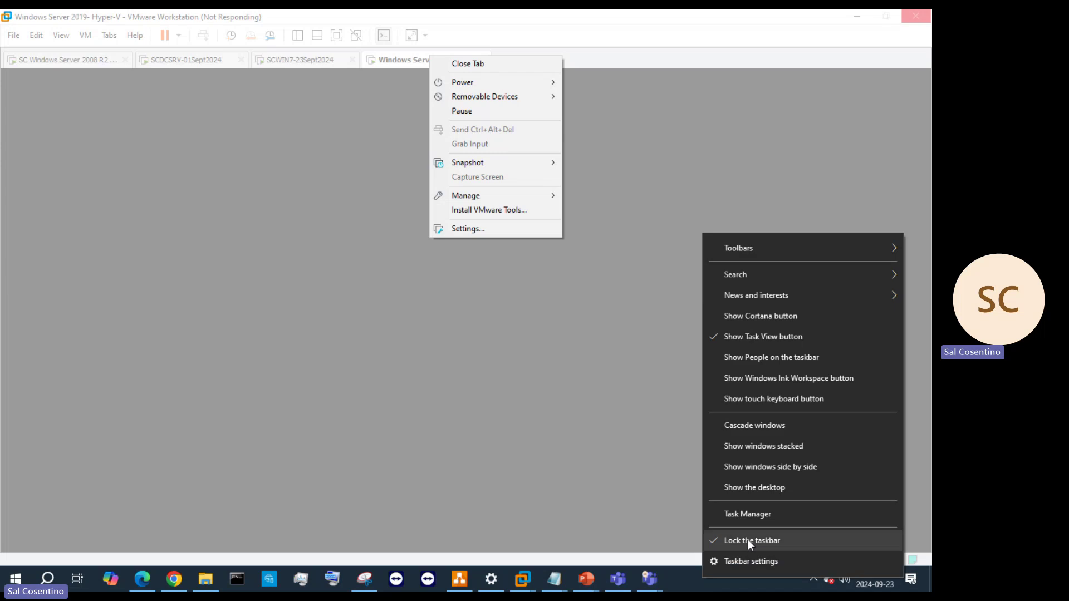
click(757, 513)
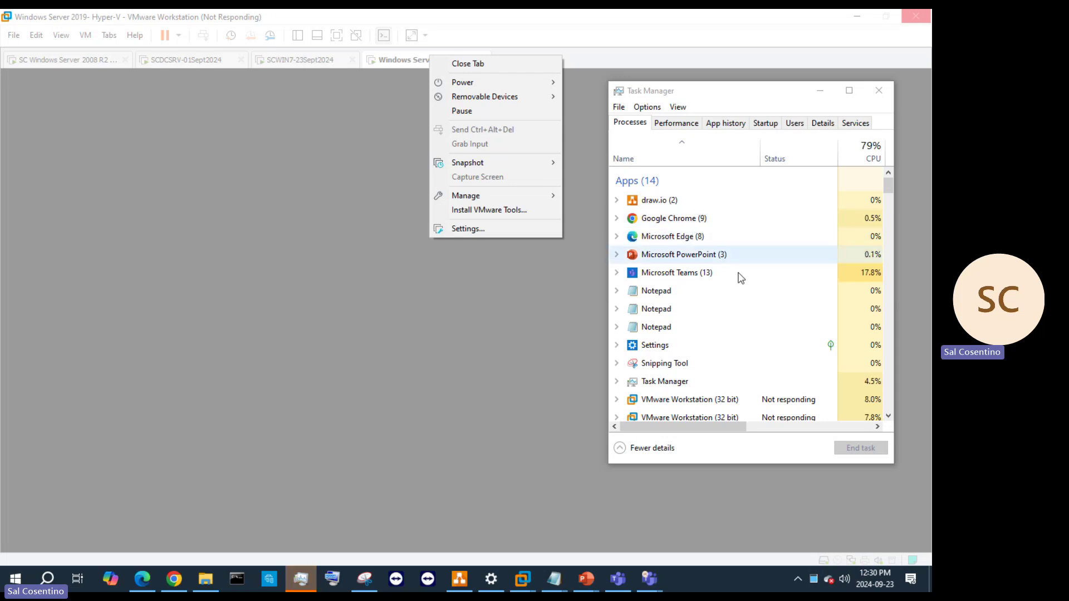
Find the two unresponsive VMware Workstation processes in the process list and expand both entries
drag(747, 428, 704, 429)
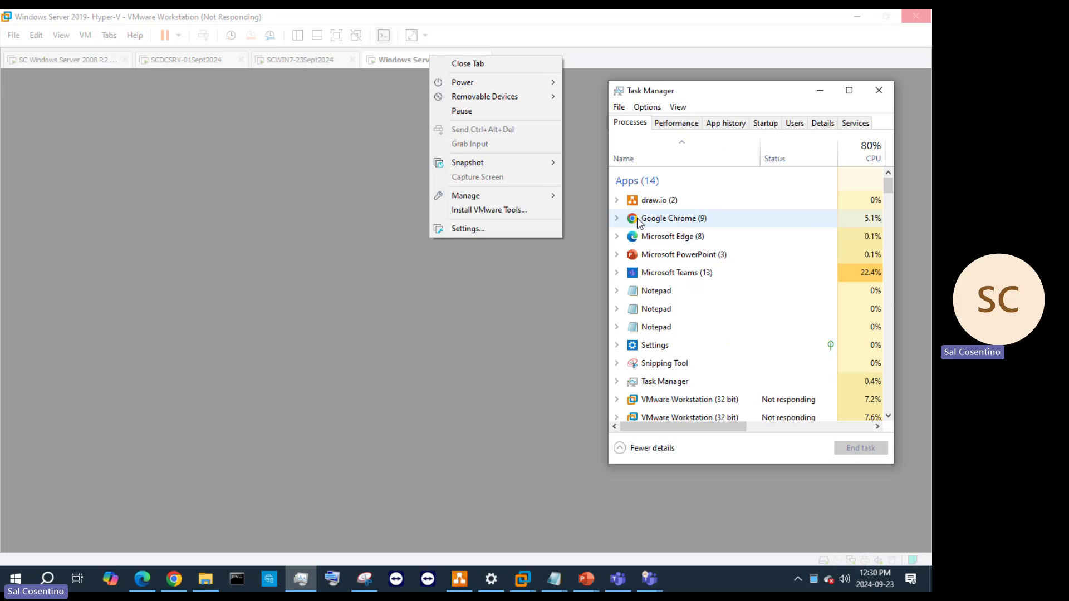
scroll(680, 342, down, 1)
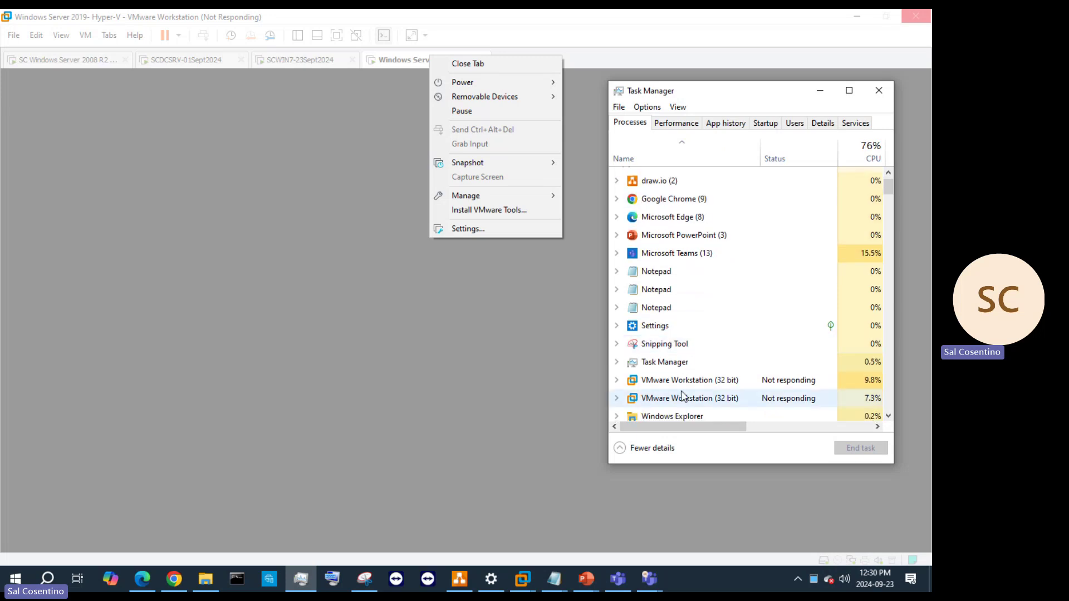
scroll(752, 389, down, 4)
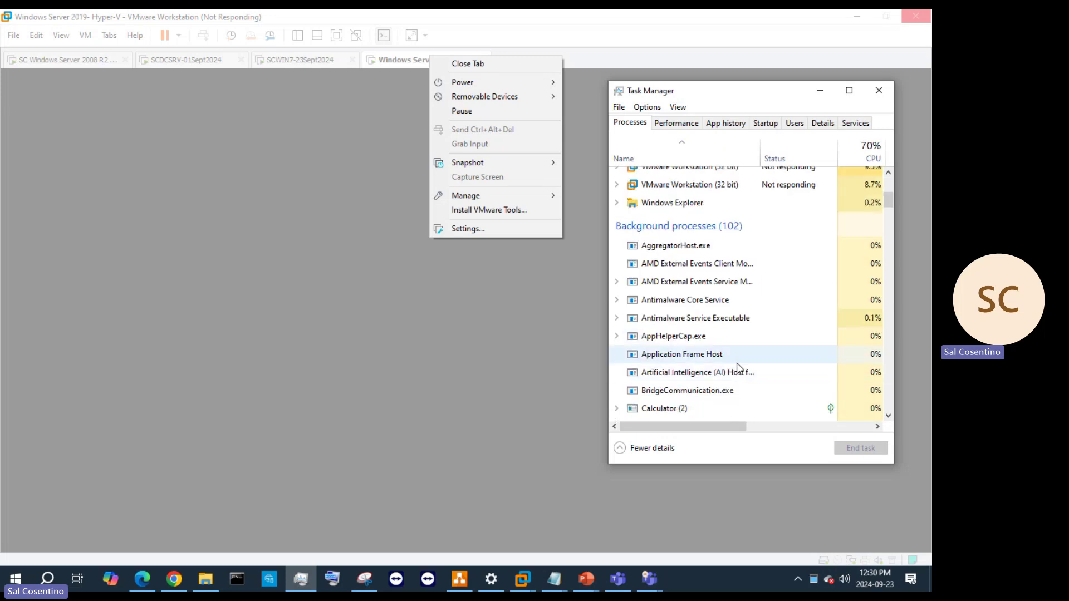
scroll(729, 385, up, 2)
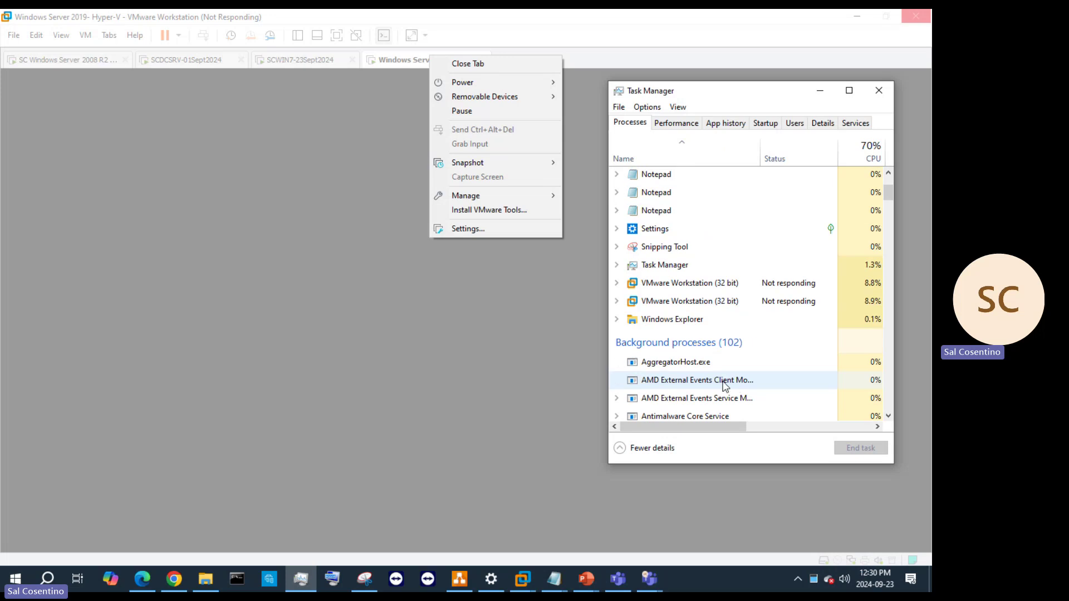
click(616, 301)
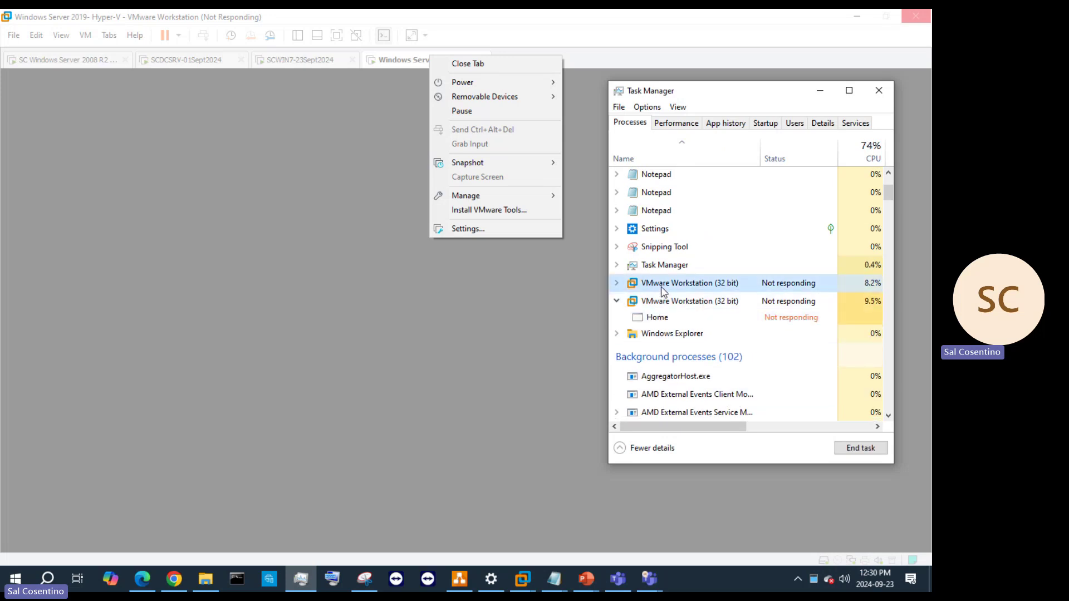
click(617, 283)
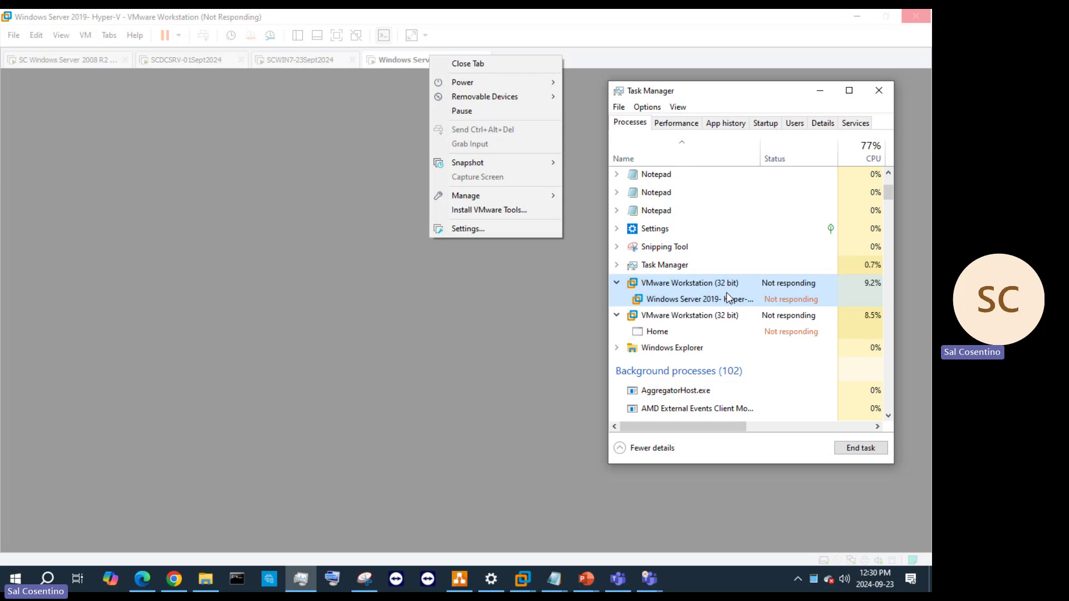
Try to end both VMware Workstation tasks, the Windows Server 2019 Hyper-V one and the Home one
right_click(689, 285)
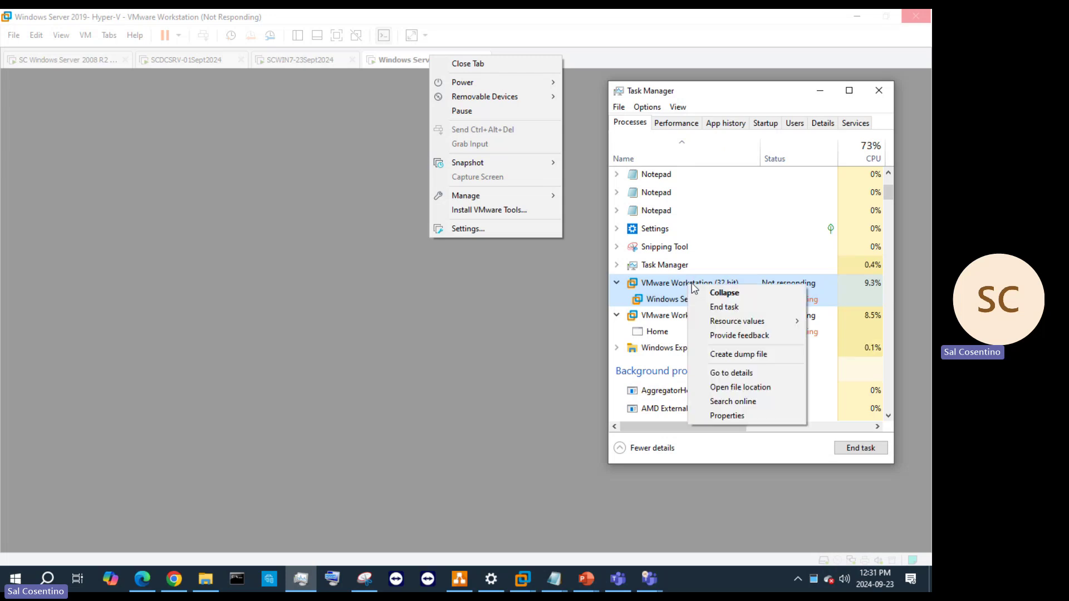
click(724, 307)
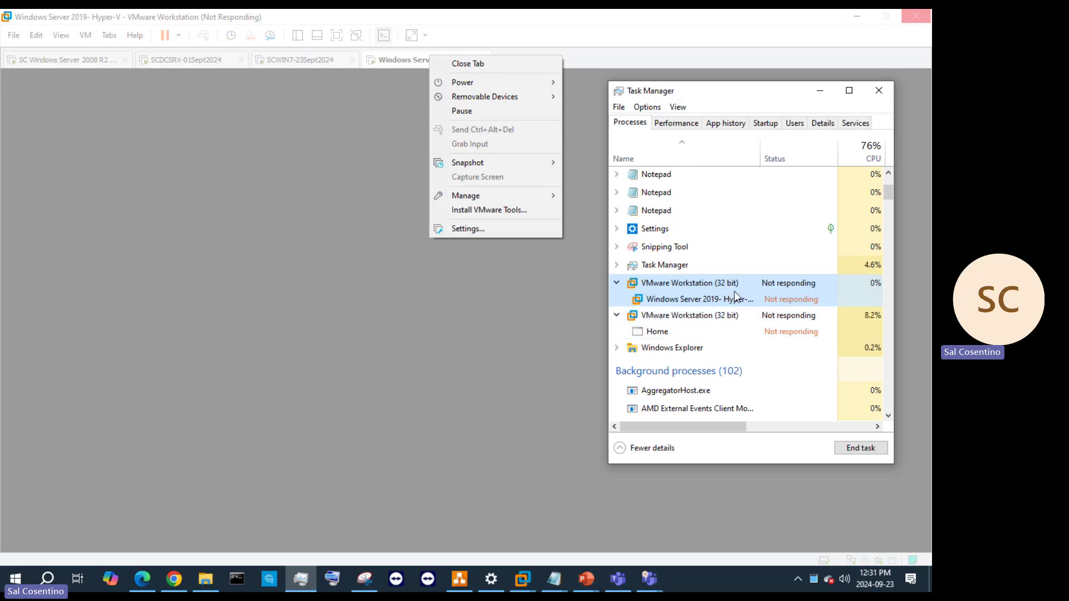
right_click(734, 293)
click(764, 314)
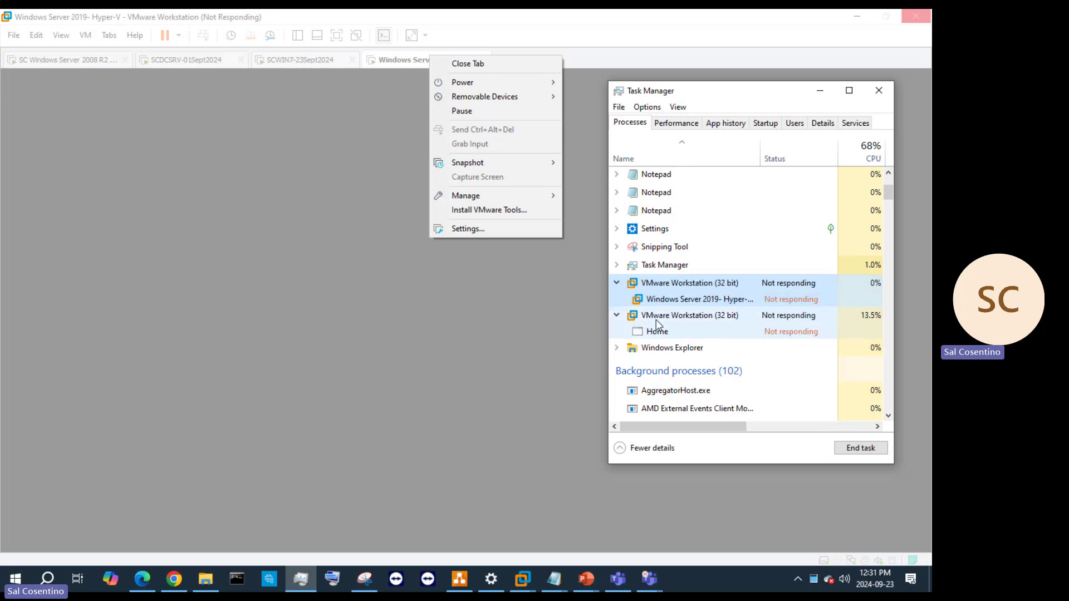
right_click(638, 315)
click(687, 332)
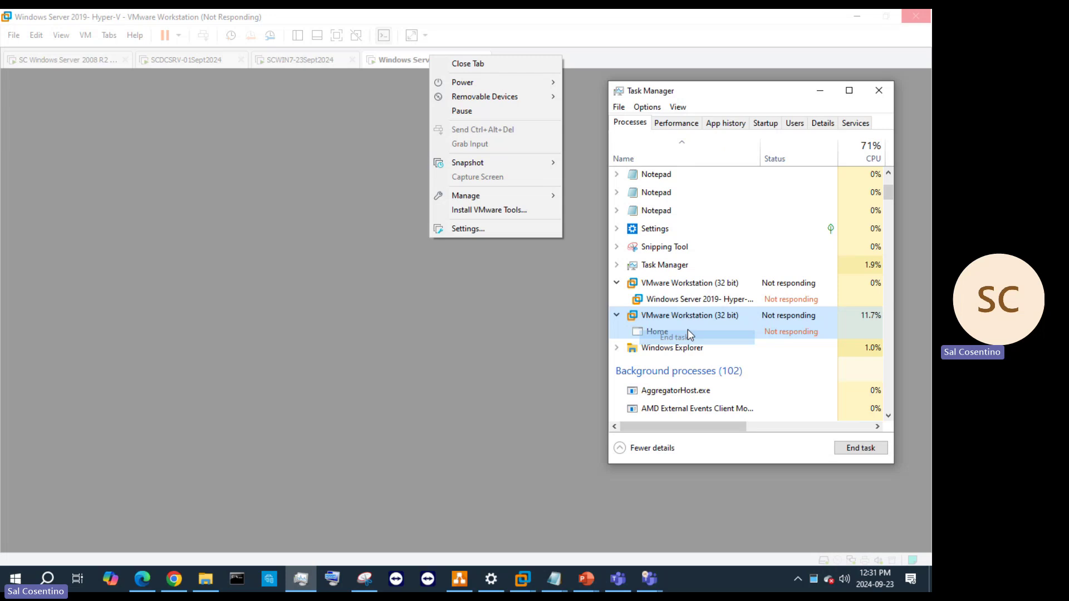
Minimize the frozen VMware Workstation window and try again to end its Windows Server 2019 Hyper-V task
click(860, 17)
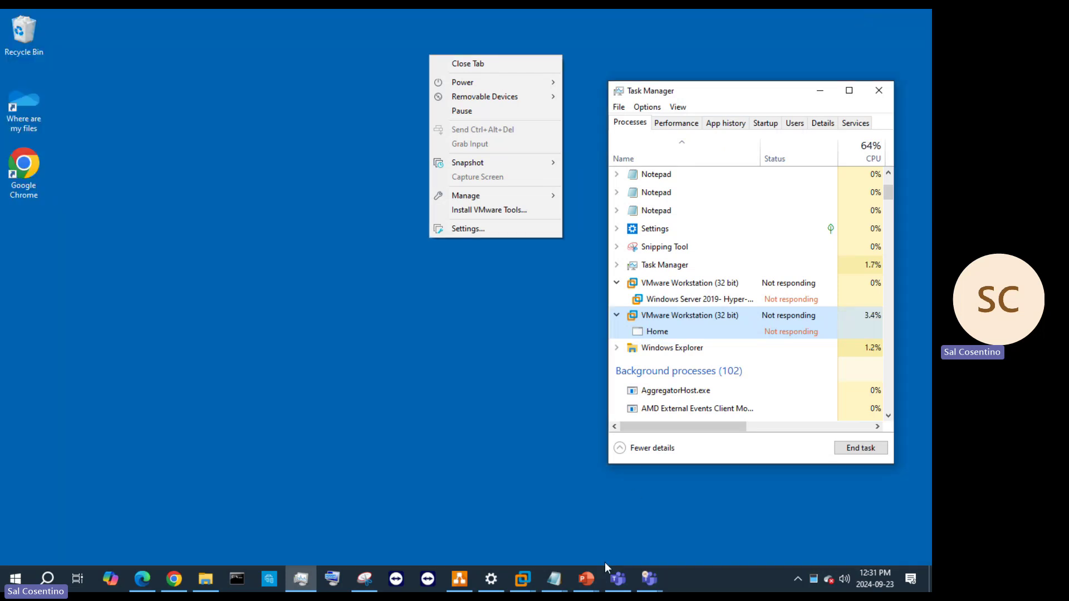
right_click(662, 289)
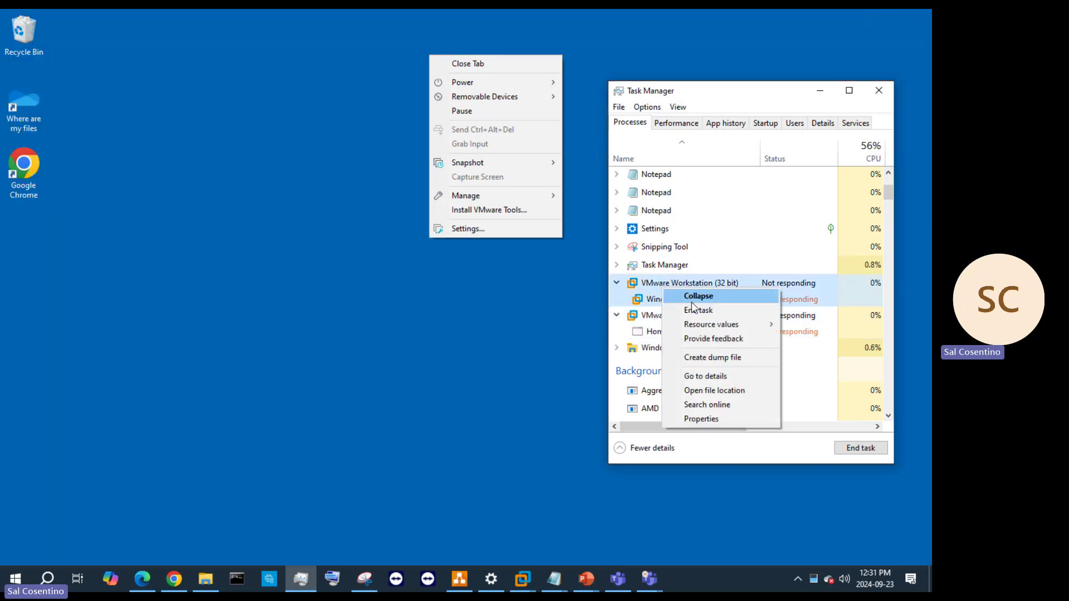
click(693, 310)
click(386, 143)
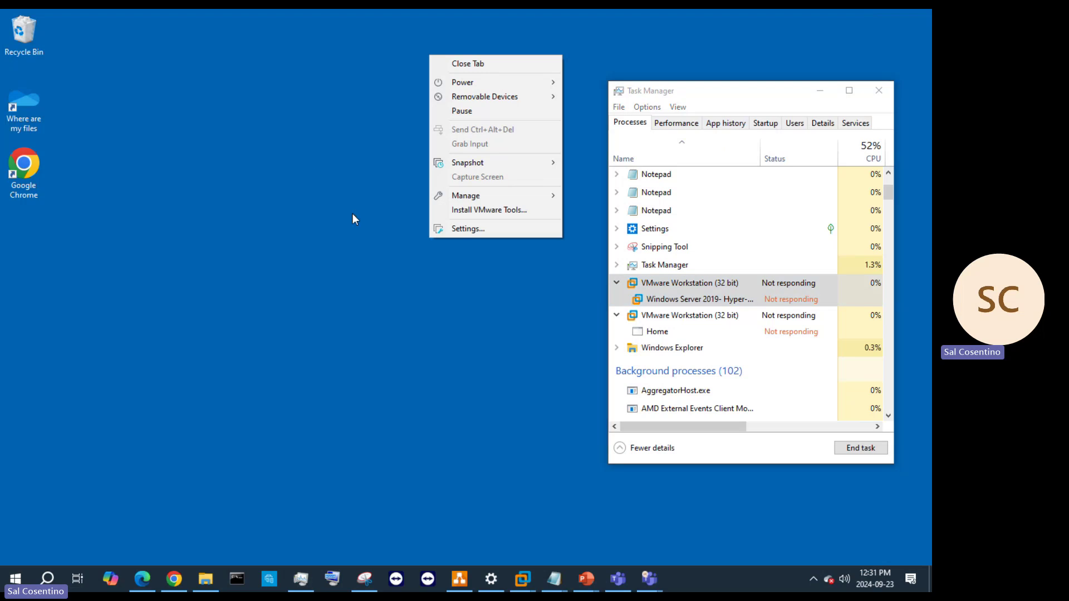
click(697, 328)
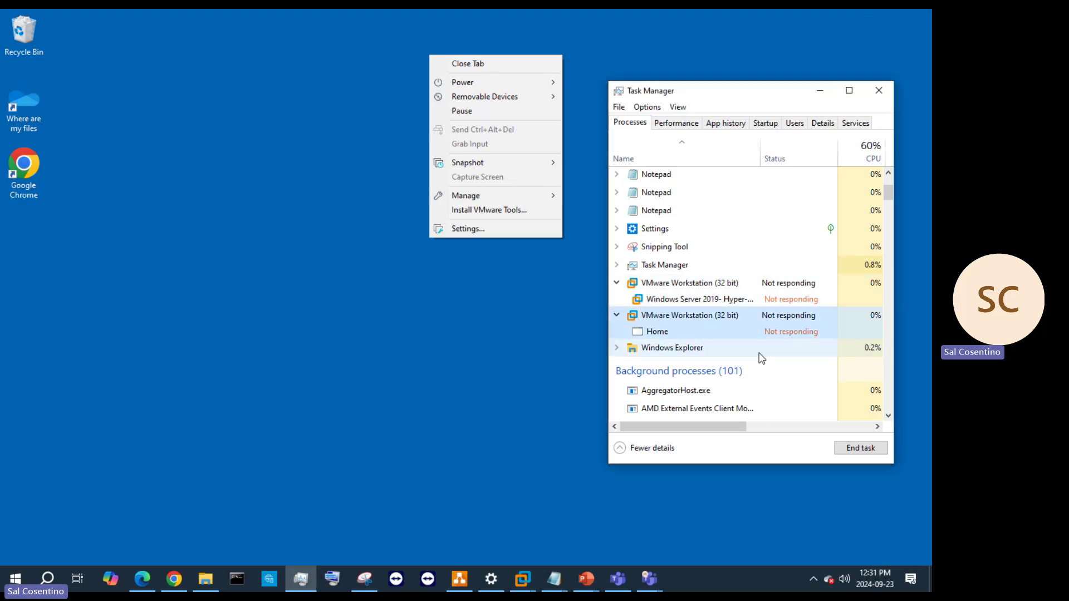
Expand the Google Chrome process group and end its task
scroll(759, 353, up, 3)
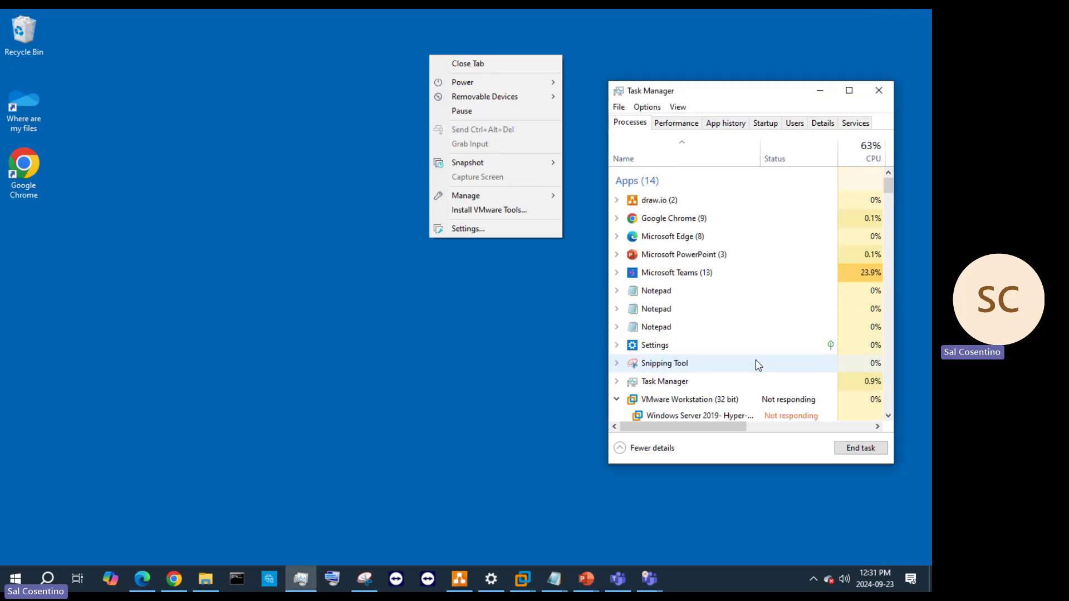
click(645, 220)
double_click(645, 221)
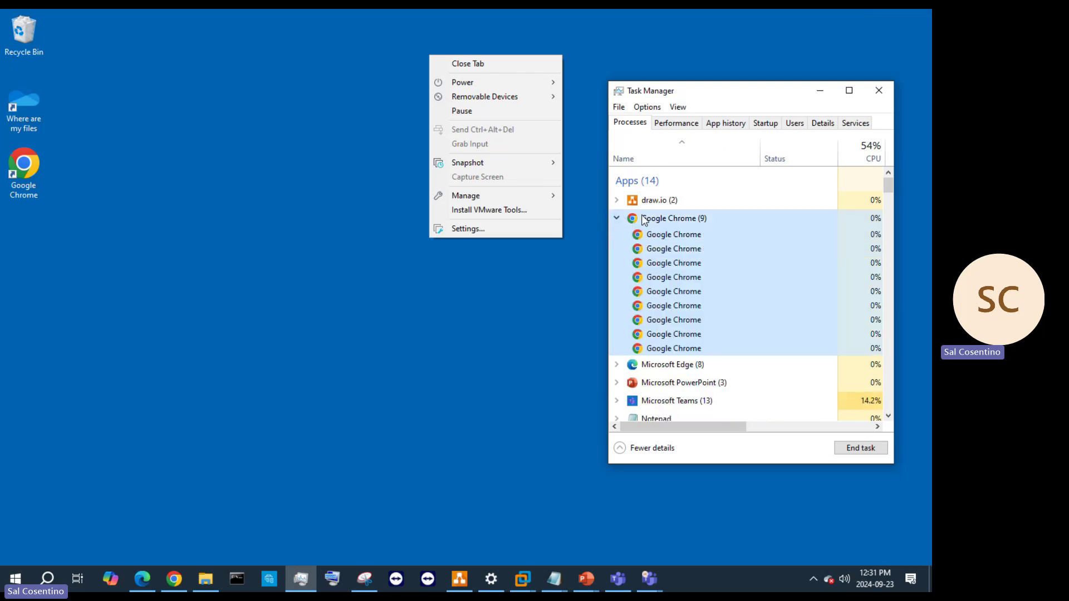
right_click(662, 223)
click(694, 253)
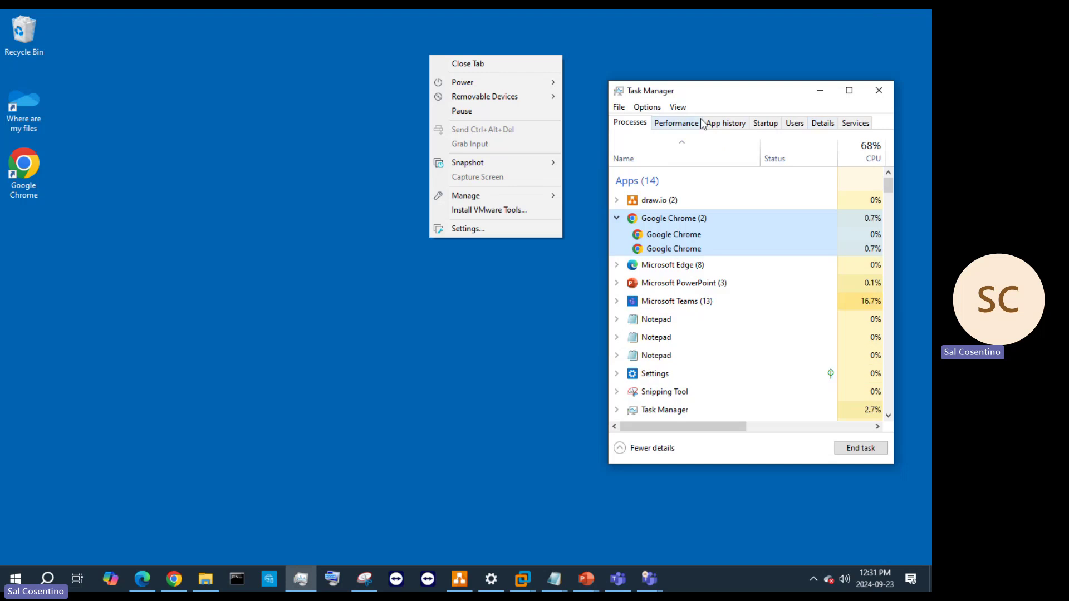
Retry ending the two unresponsive VMware Workstation tasks
scroll(692, 318, down, 3)
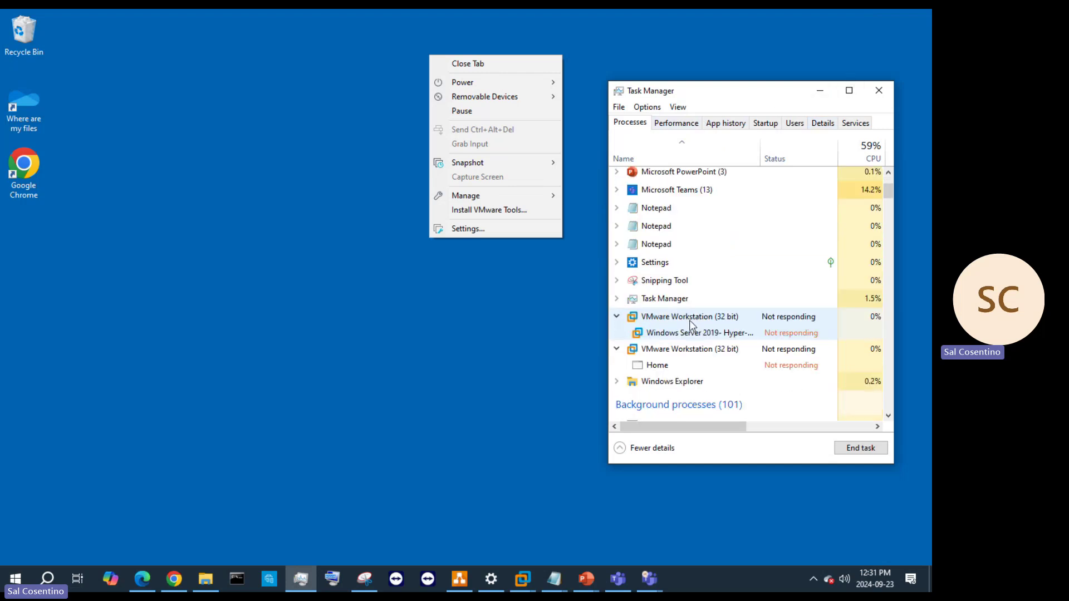
right_click(692, 322)
click(709, 342)
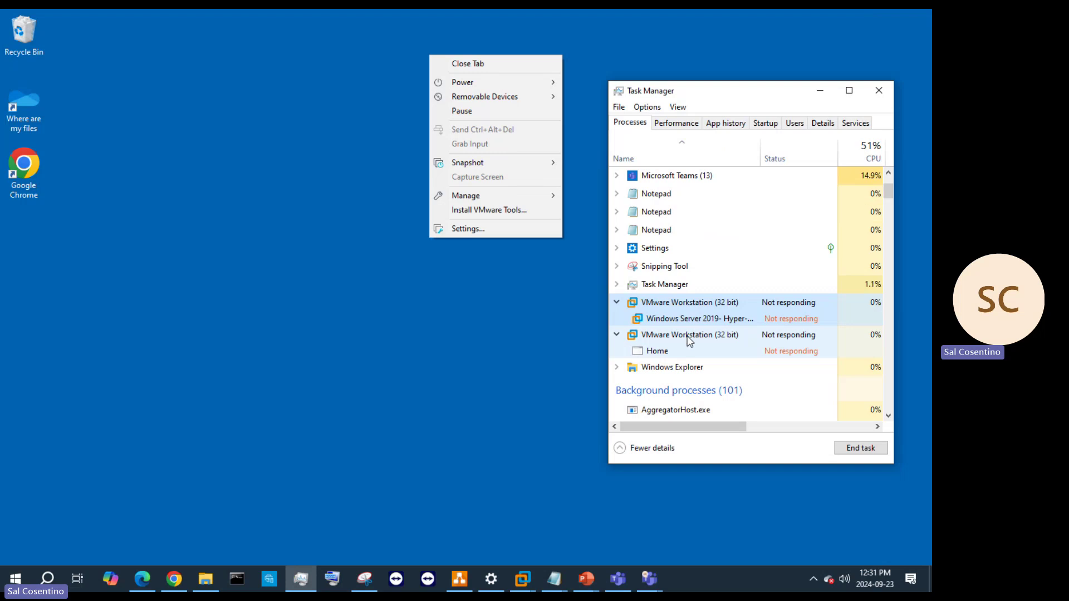
right_click(688, 336)
click(718, 359)
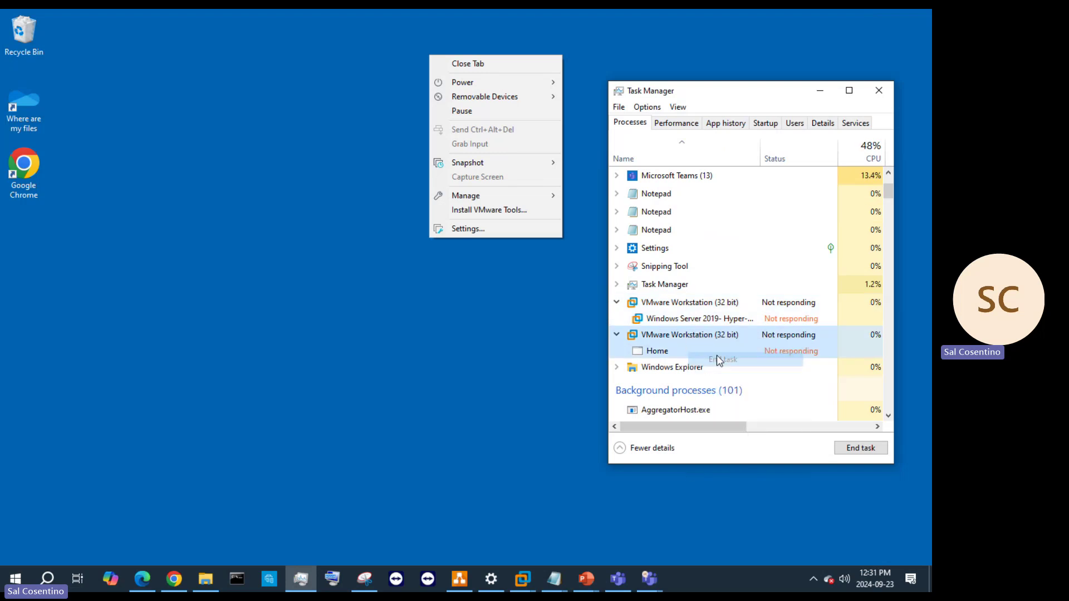
Minimize Task Manager and refresh the desktop
click(817, 91)
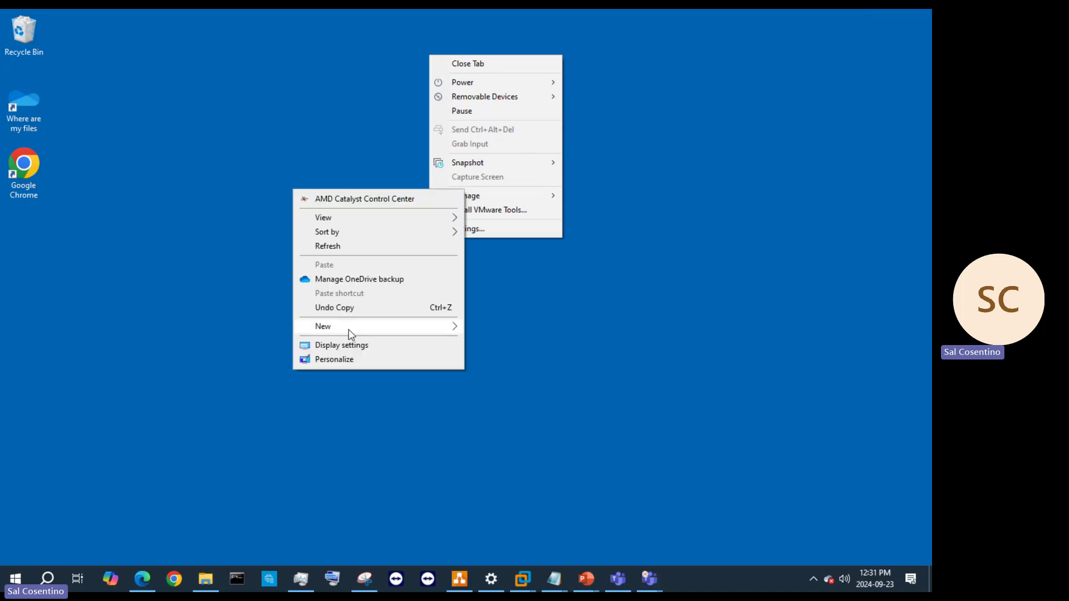
click(362, 246)
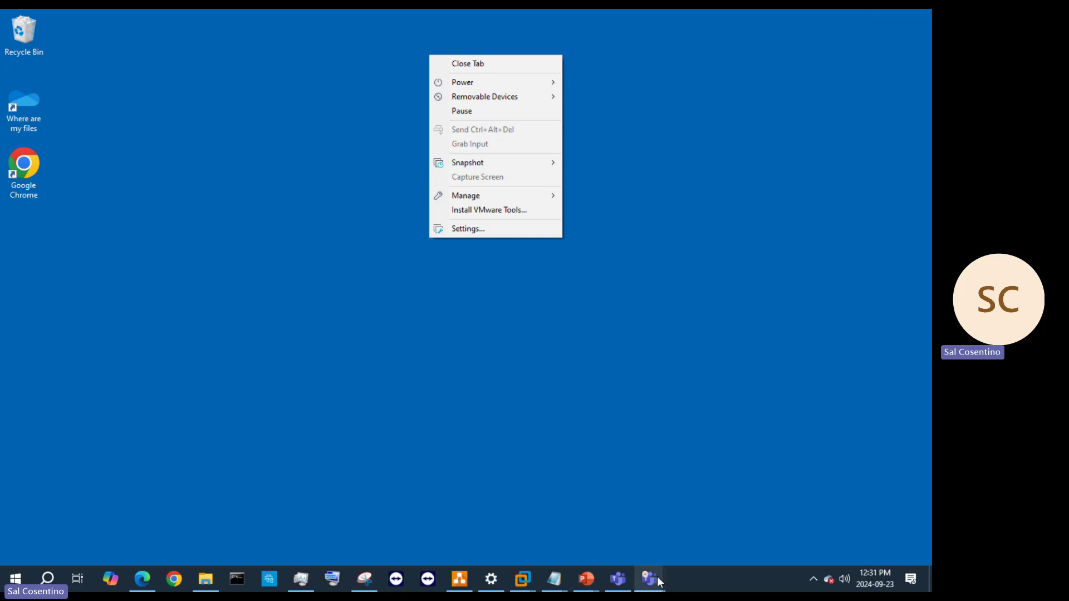
Switch to the Microsoft Teams meeting window and open its Record and transcribe options
mouse_move(649, 579)
click(676, 501)
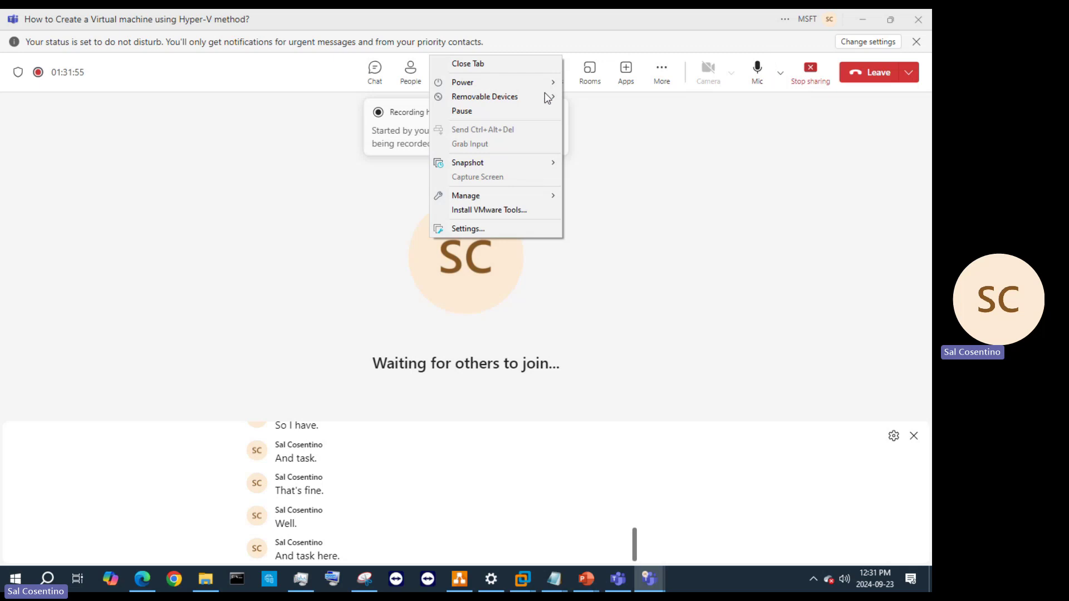
click(662, 71)
mouse_move(714, 108)
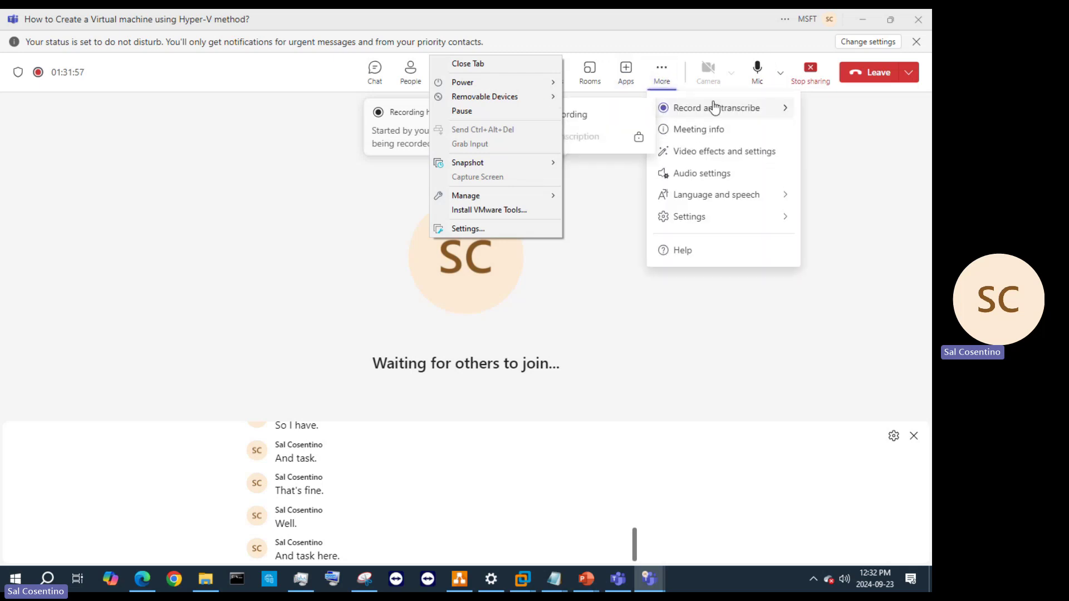